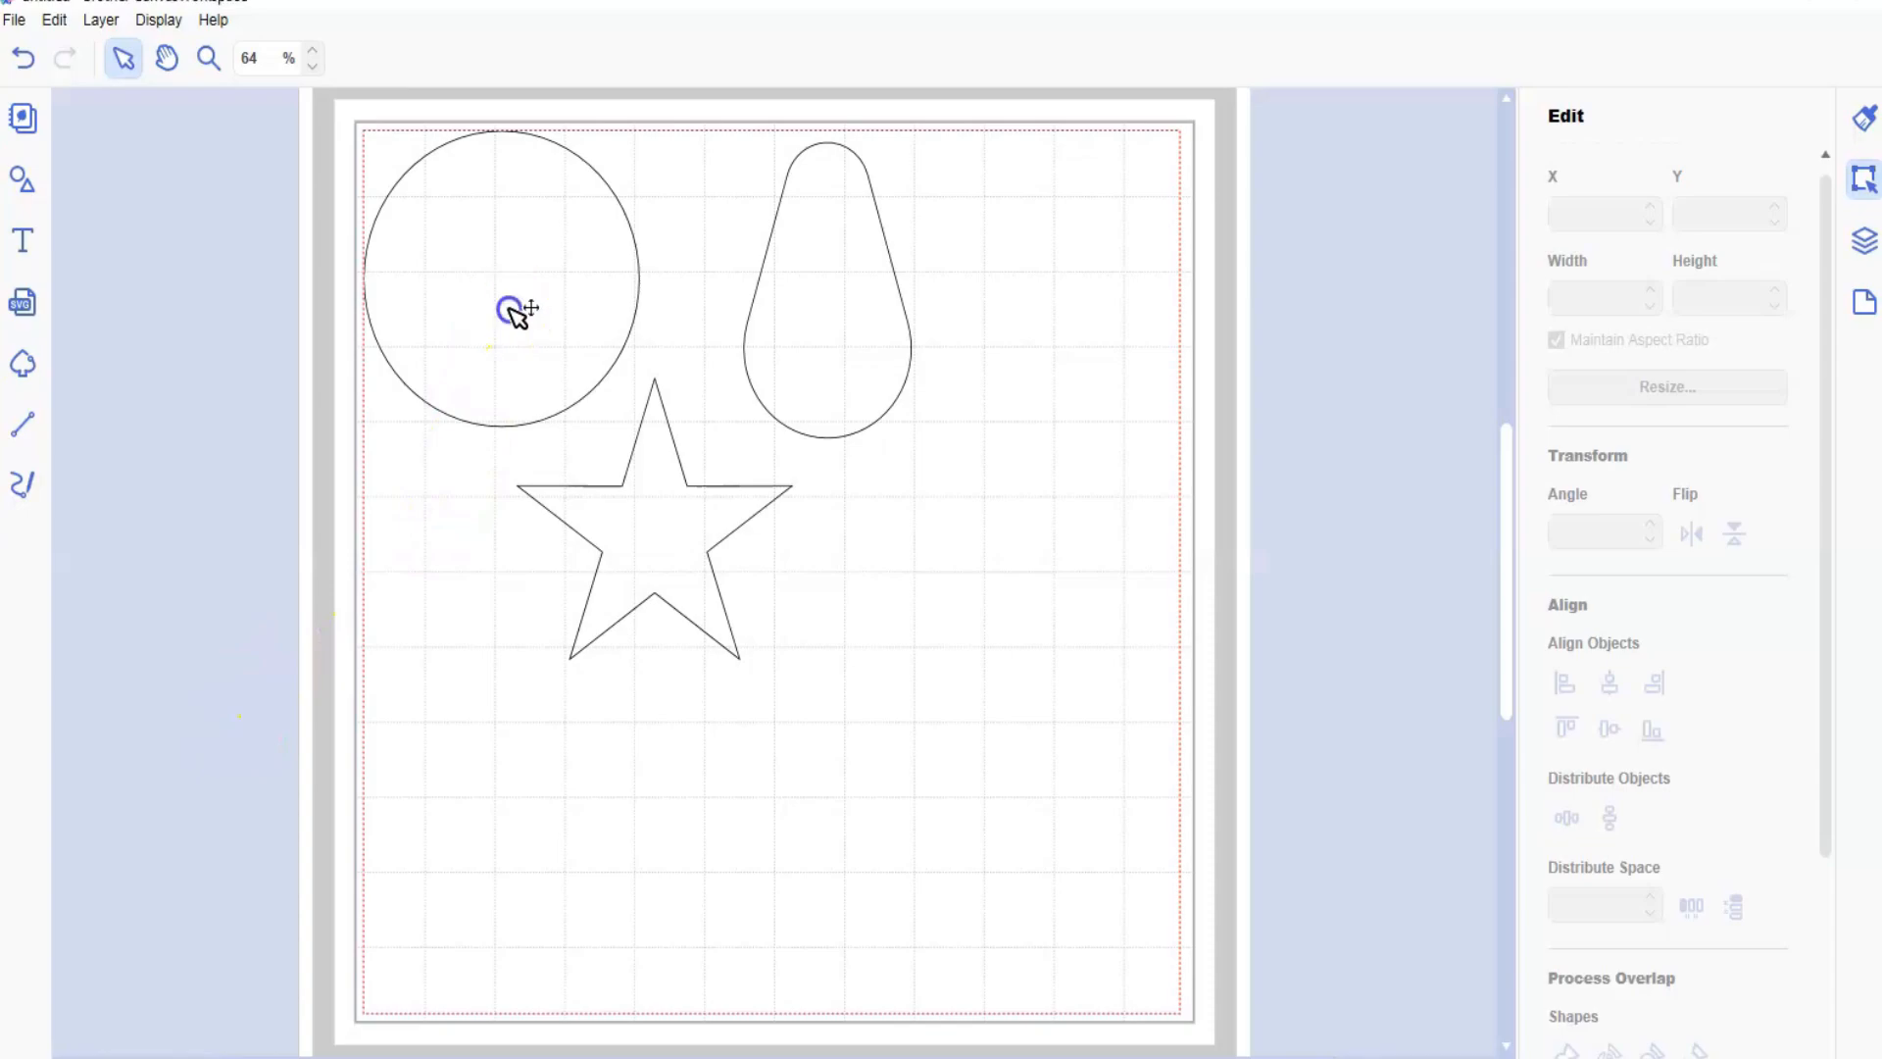
- Spread the circle, star and teardrop apart on the mat, with the circle and teardrop above the star
{"action": "left_click_drag", "start_coordinate": [537, 325], "coordinate": [564, 338]}
{"action": "left_click", "coordinate": [686, 568]}
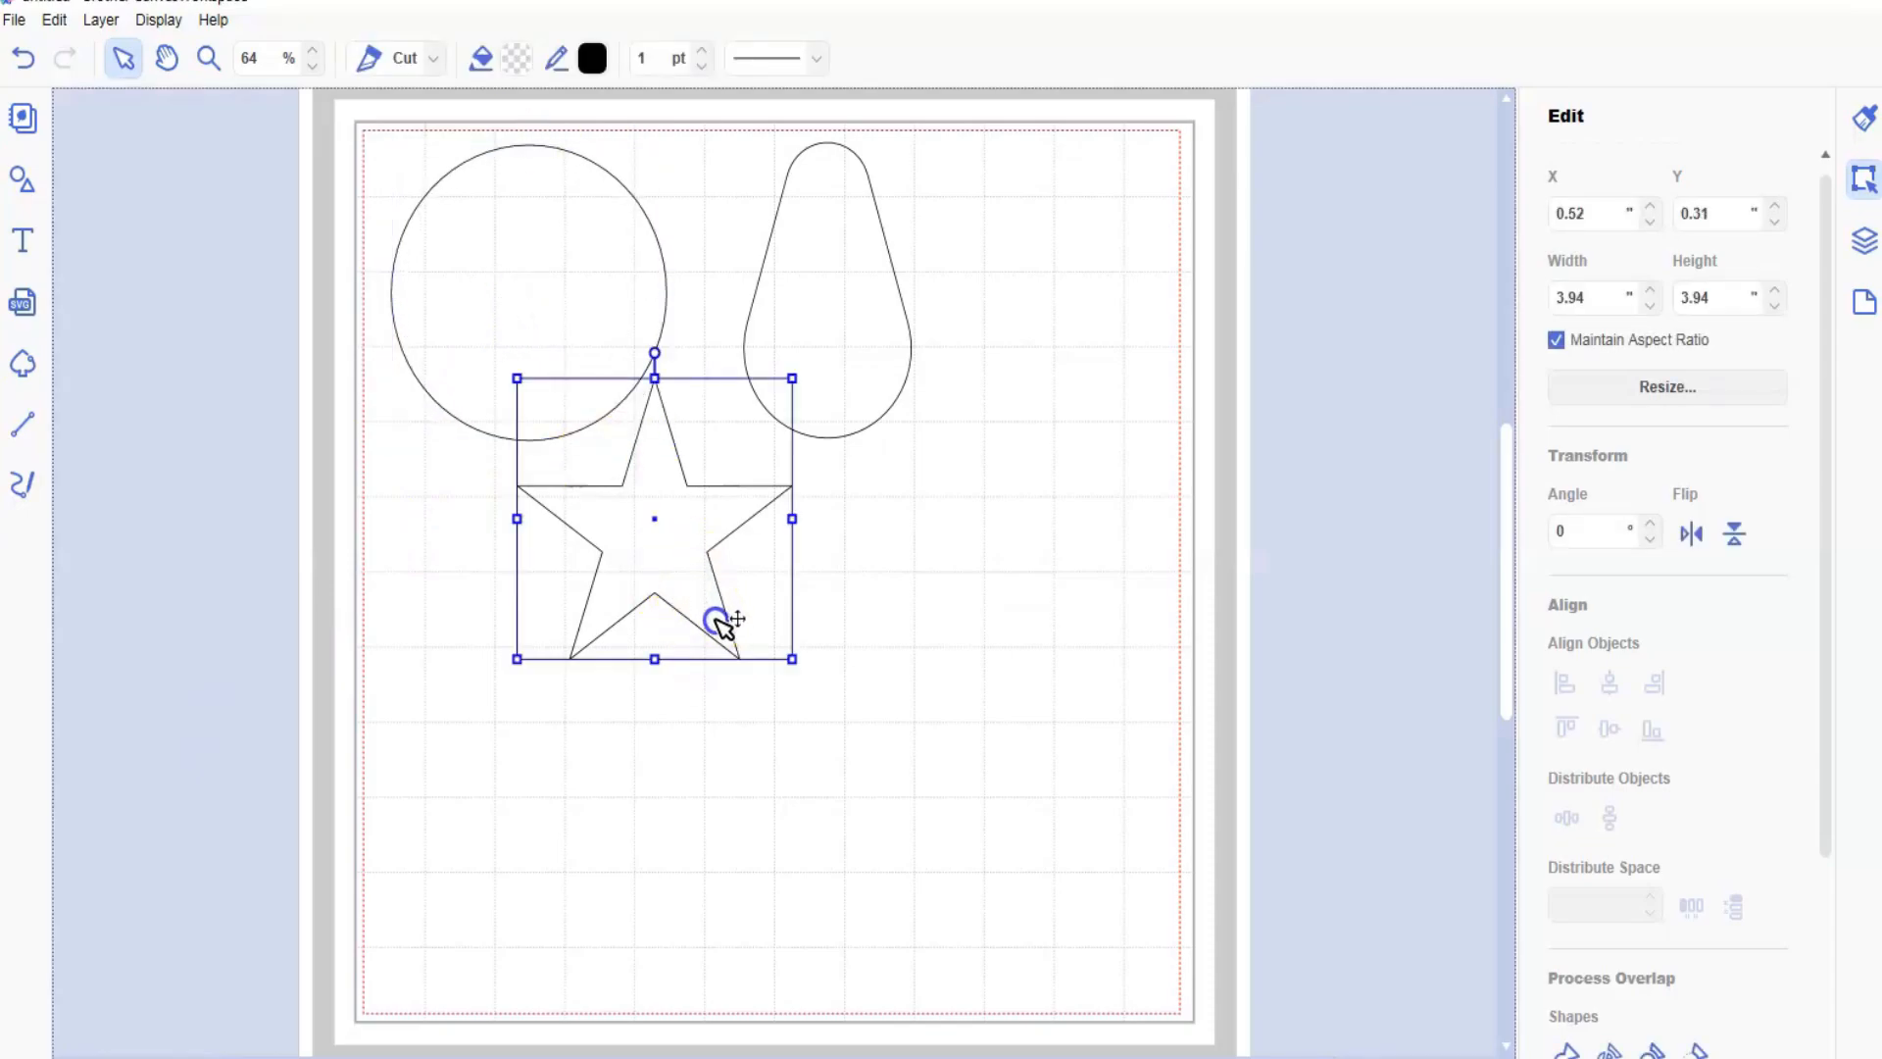
{"action": "left_click_drag", "start_coordinate": [764, 684], "coordinate": [753, 734]}
{"action": "left_click", "coordinate": [835, 376]}
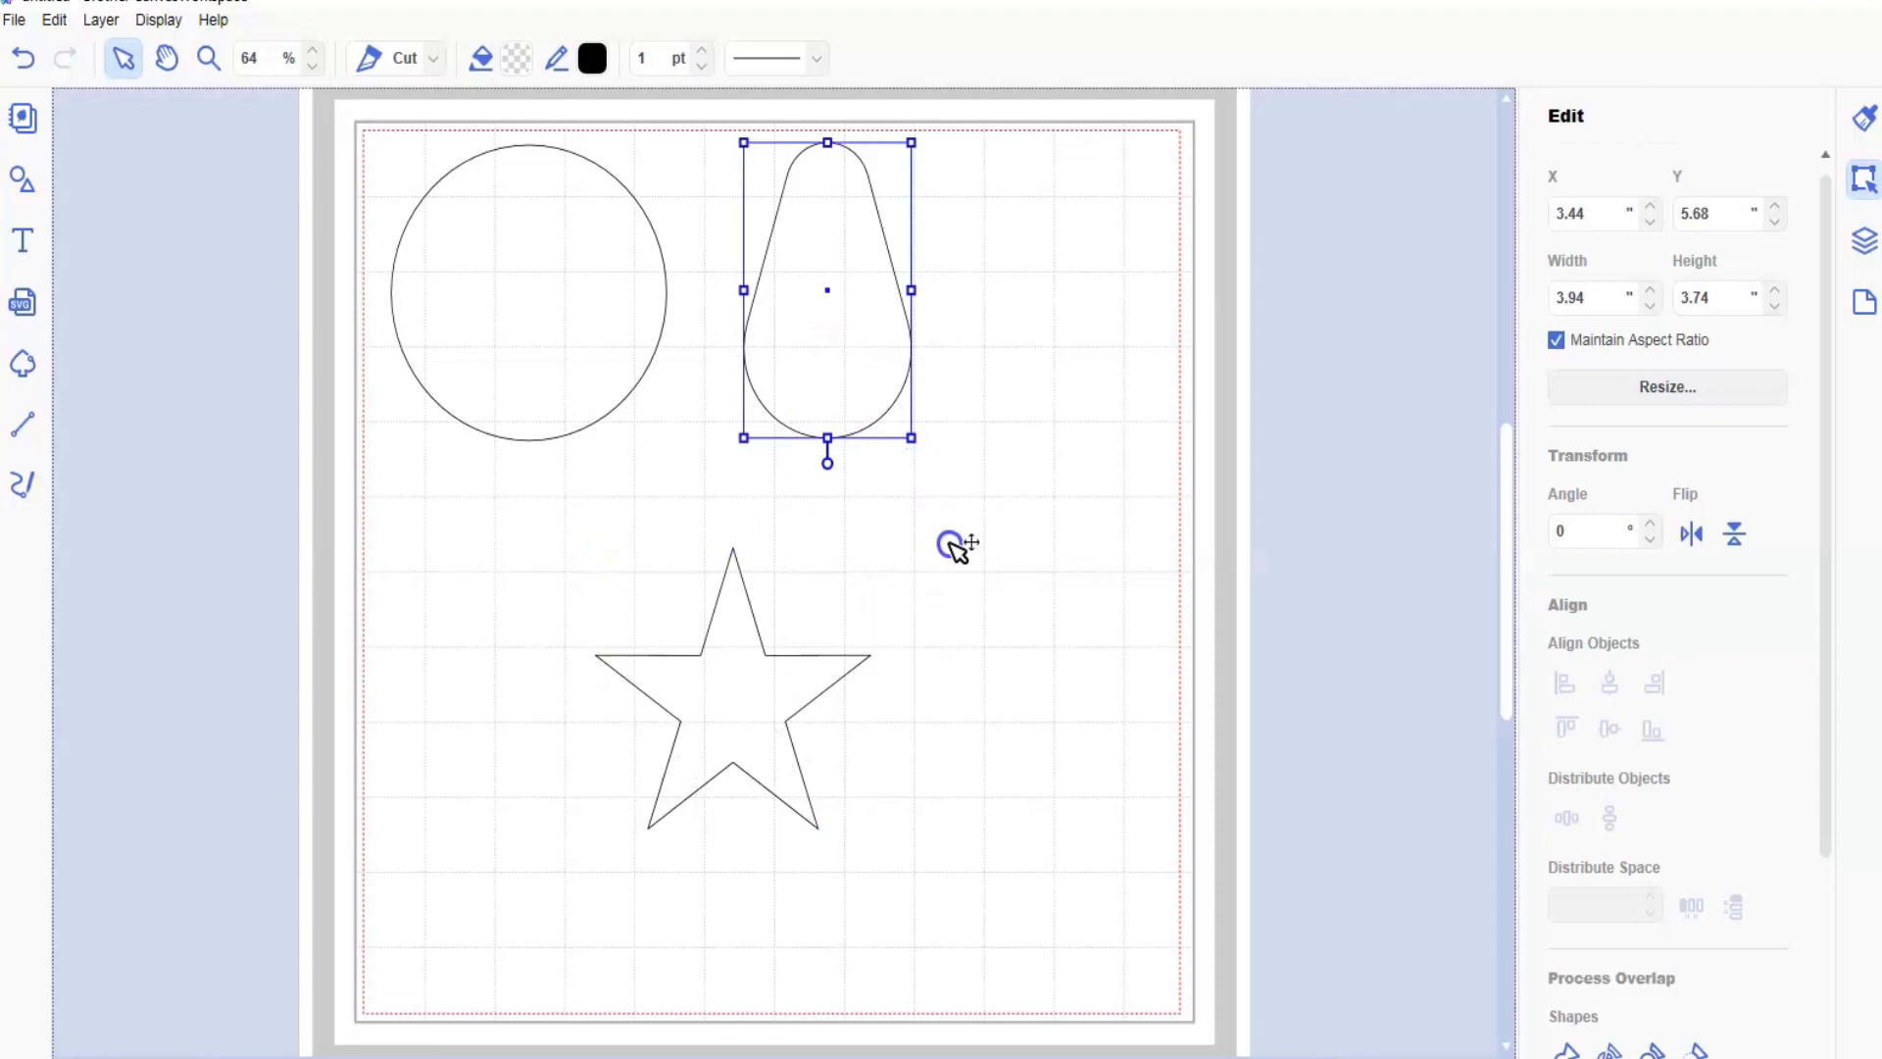
{"action": "left_click_drag", "start_coordinate": [946, 545], "coordinate": [948, 544]}
{"action": "left_click", "coordinate": [573, 289]}
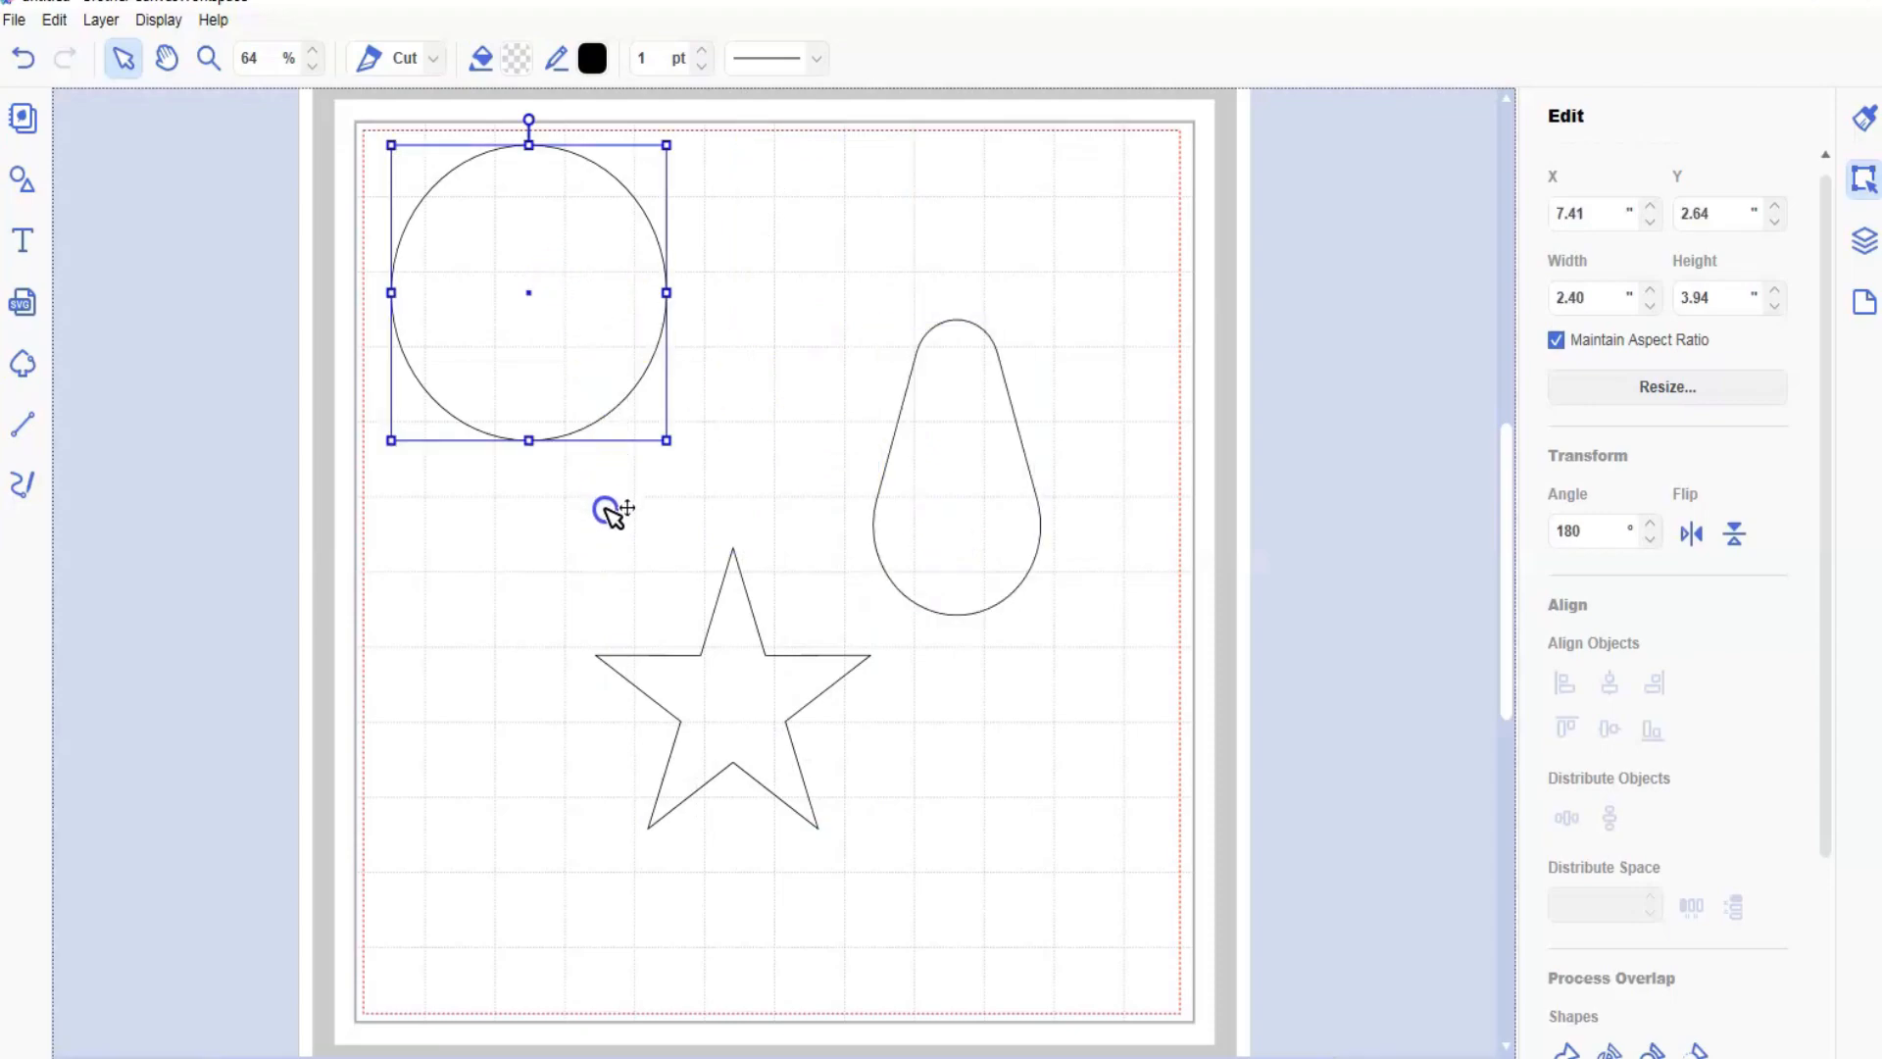
{"action": "left_click_drag", "start_coordinate": [607, 511], "coordinate": [609, 450]}
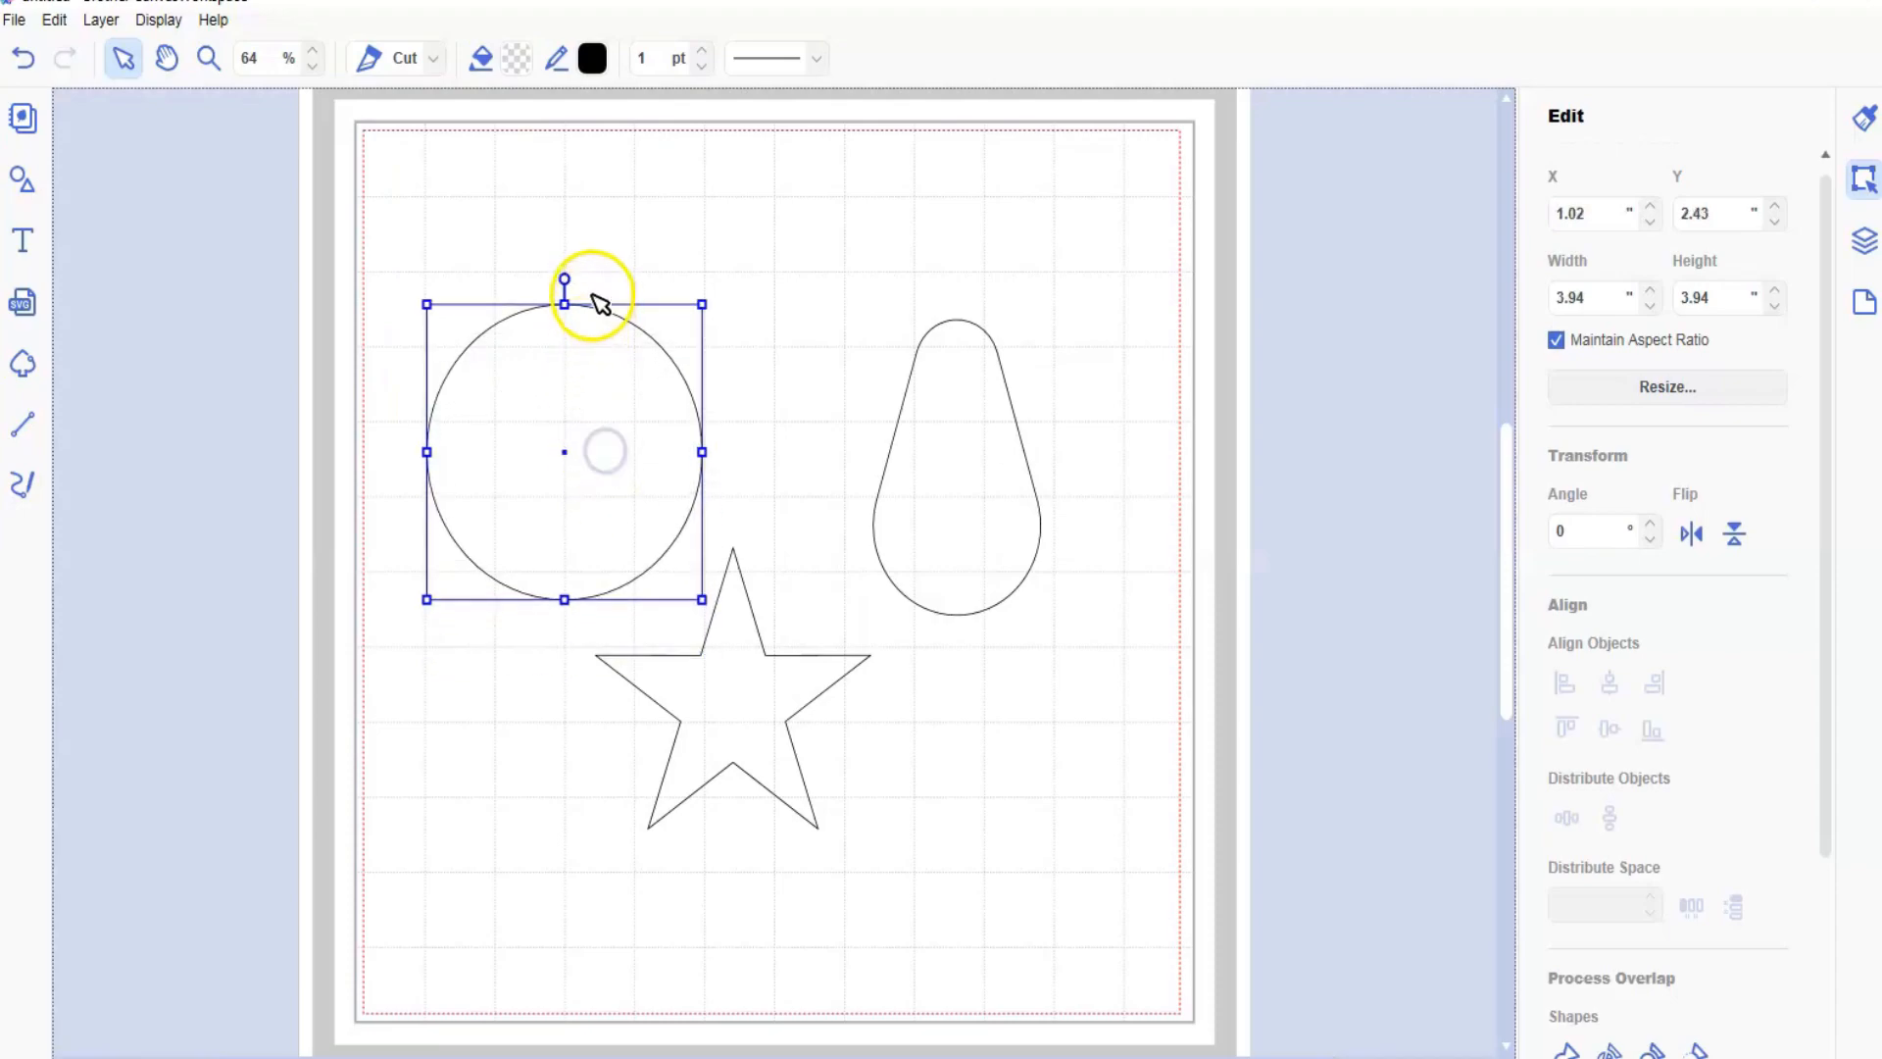
- Insert a narrow ellipse and a half circle from the basic shapes library
{"action": "left_click", "coordinate": [22, 179]}
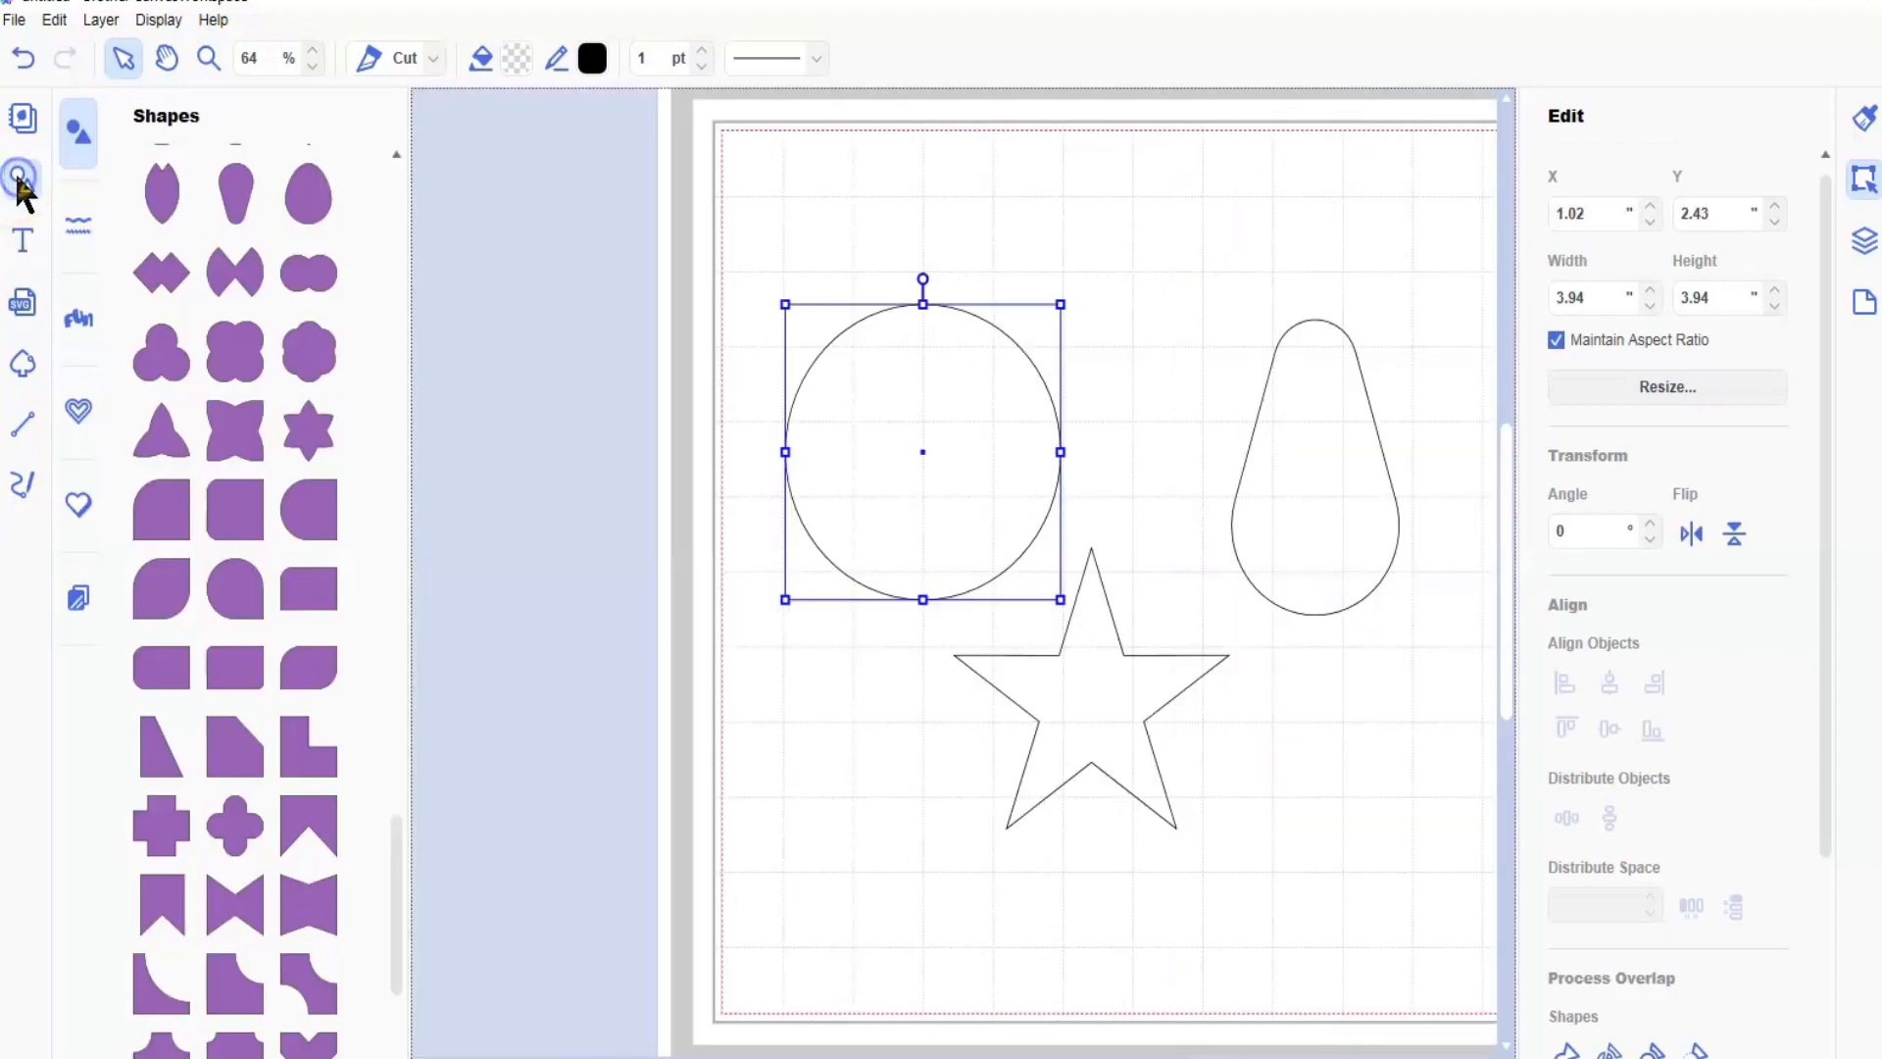
{"action": "left_click", "coordinate": [80, 223]}
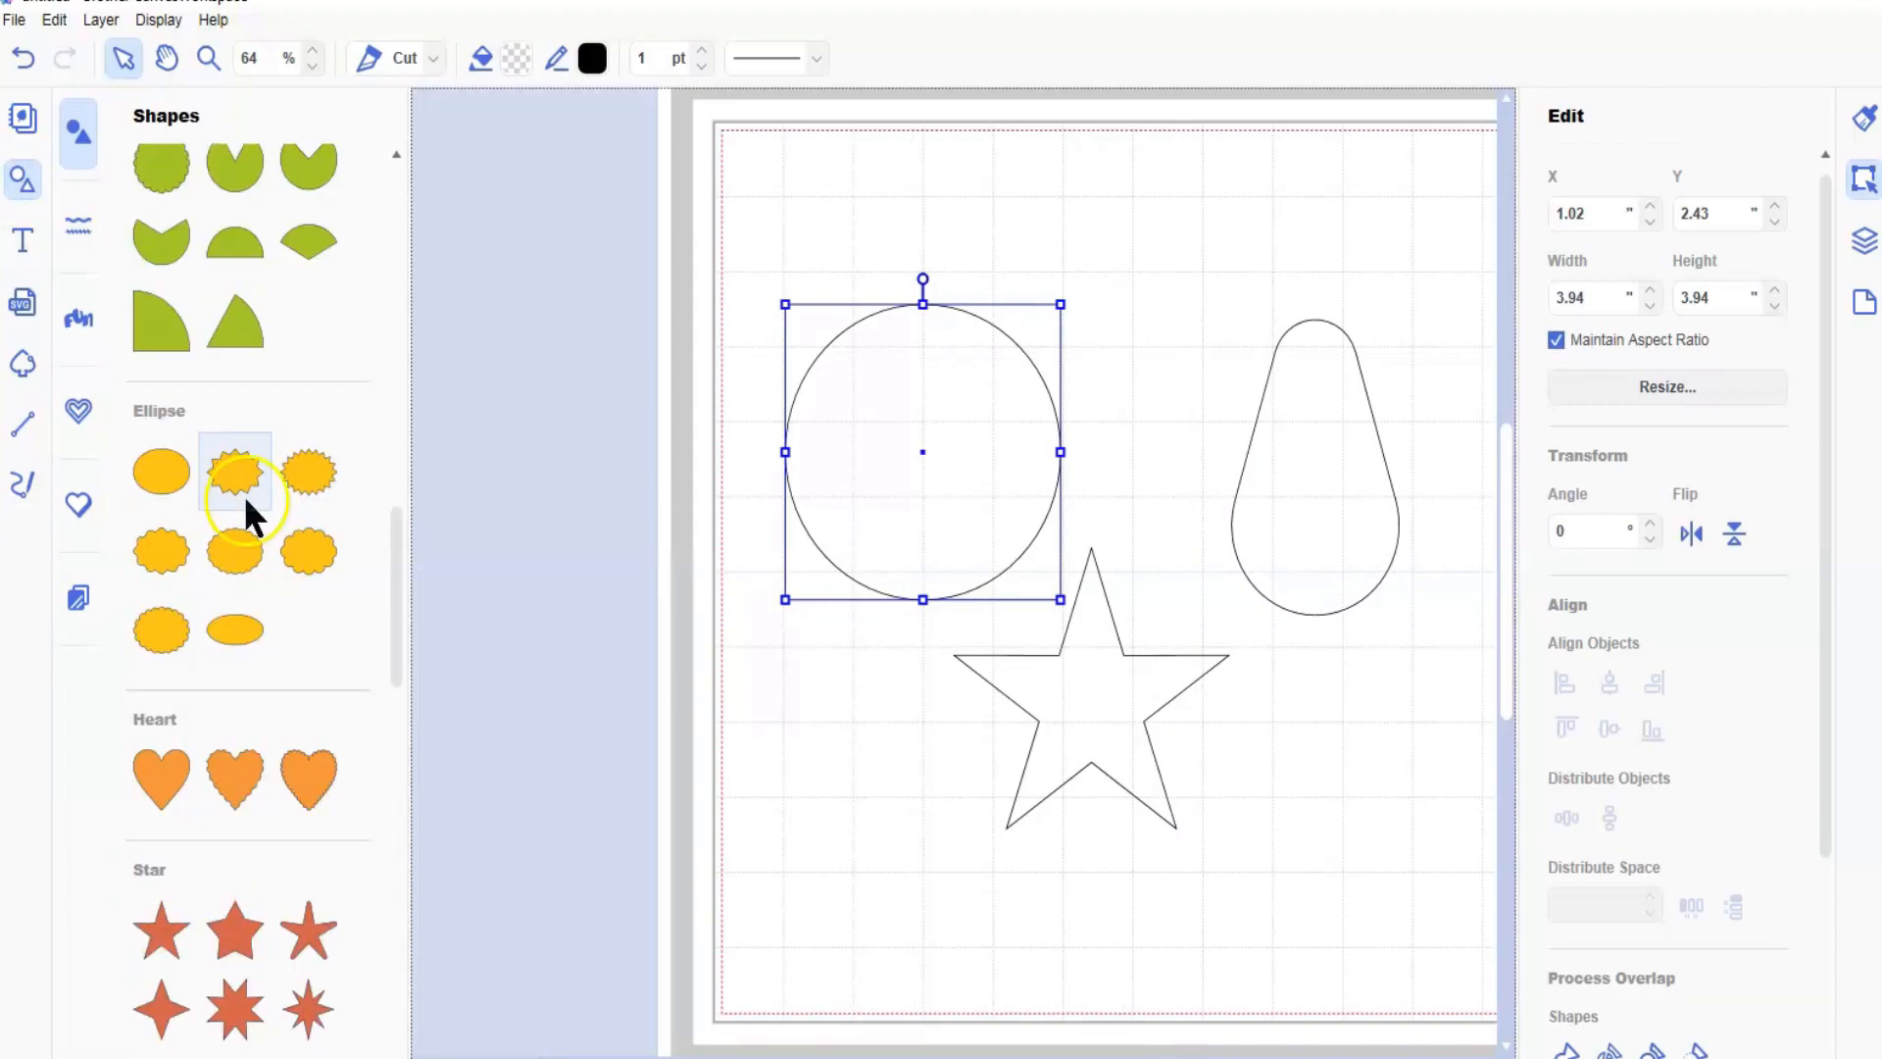
{"action": "left_click", "coordinate": [247, 630]}
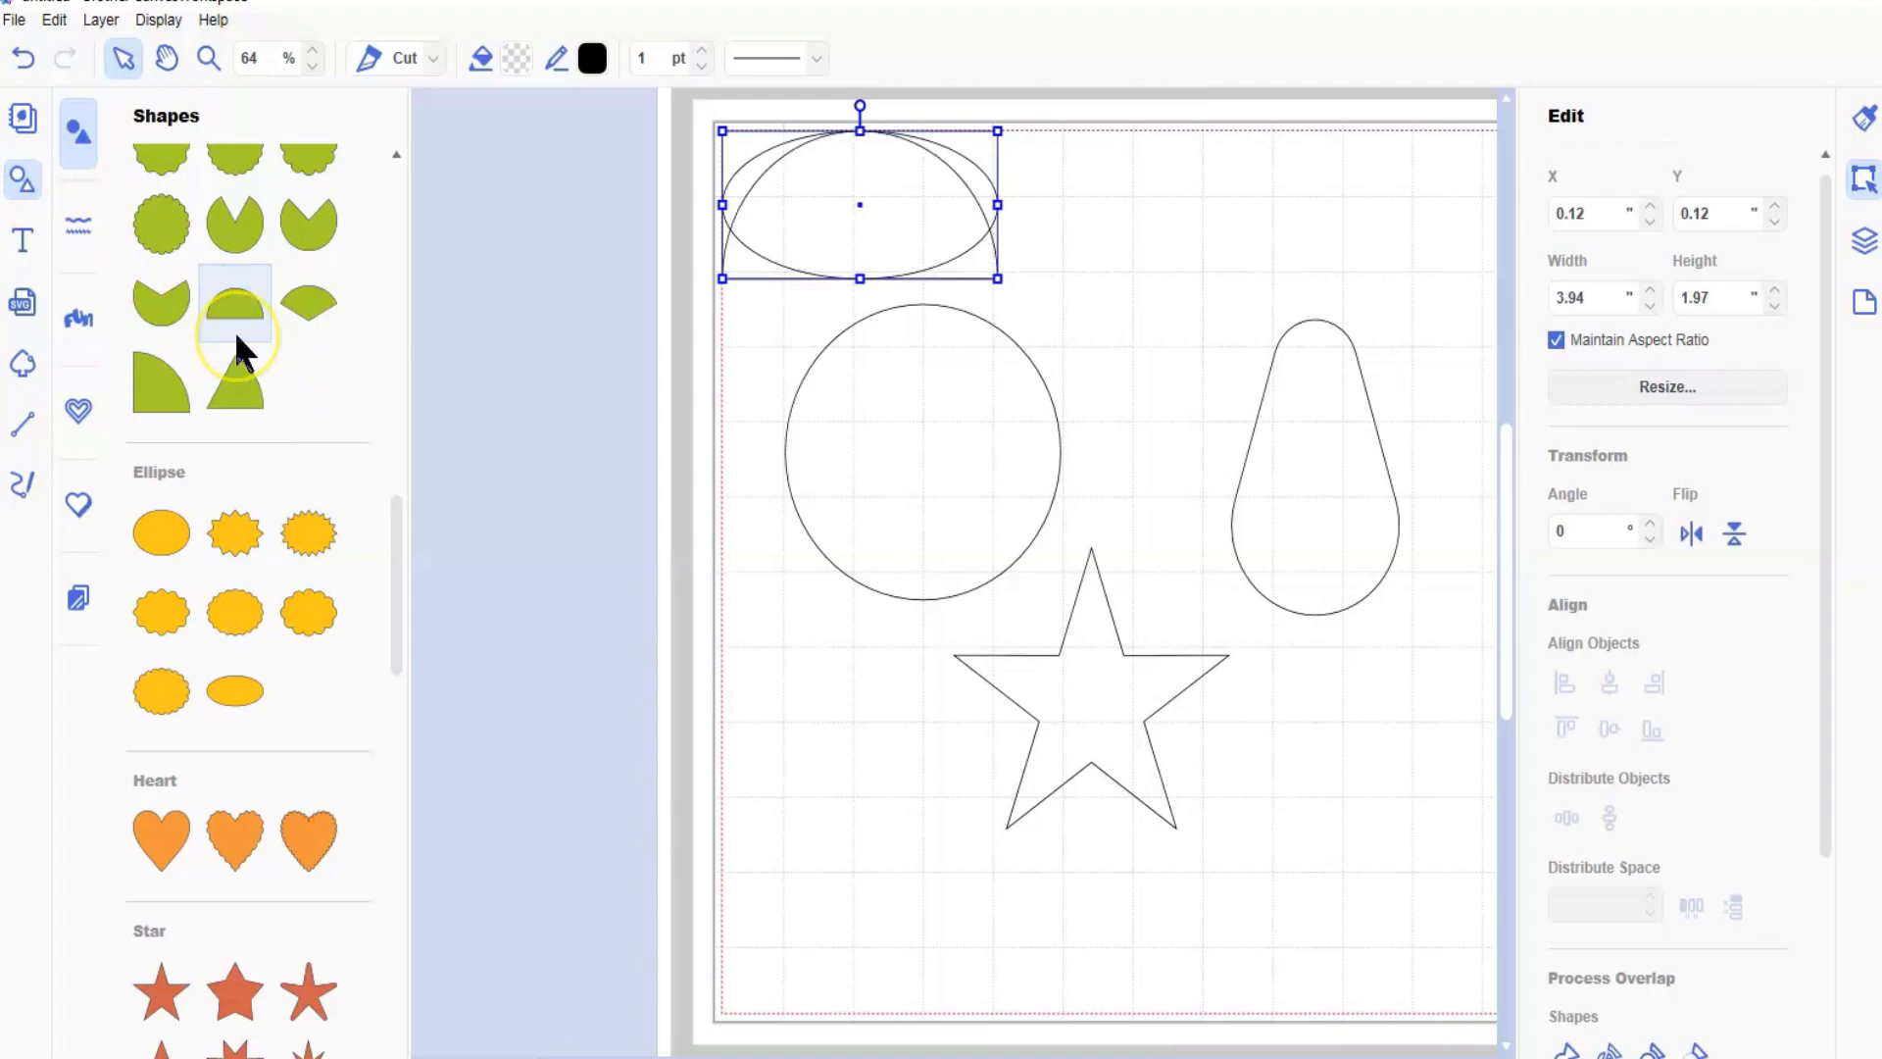
{"action": "scroll", "coordinate": [363, 342], "scroll_direction": "up", "scroll_amount": 1}
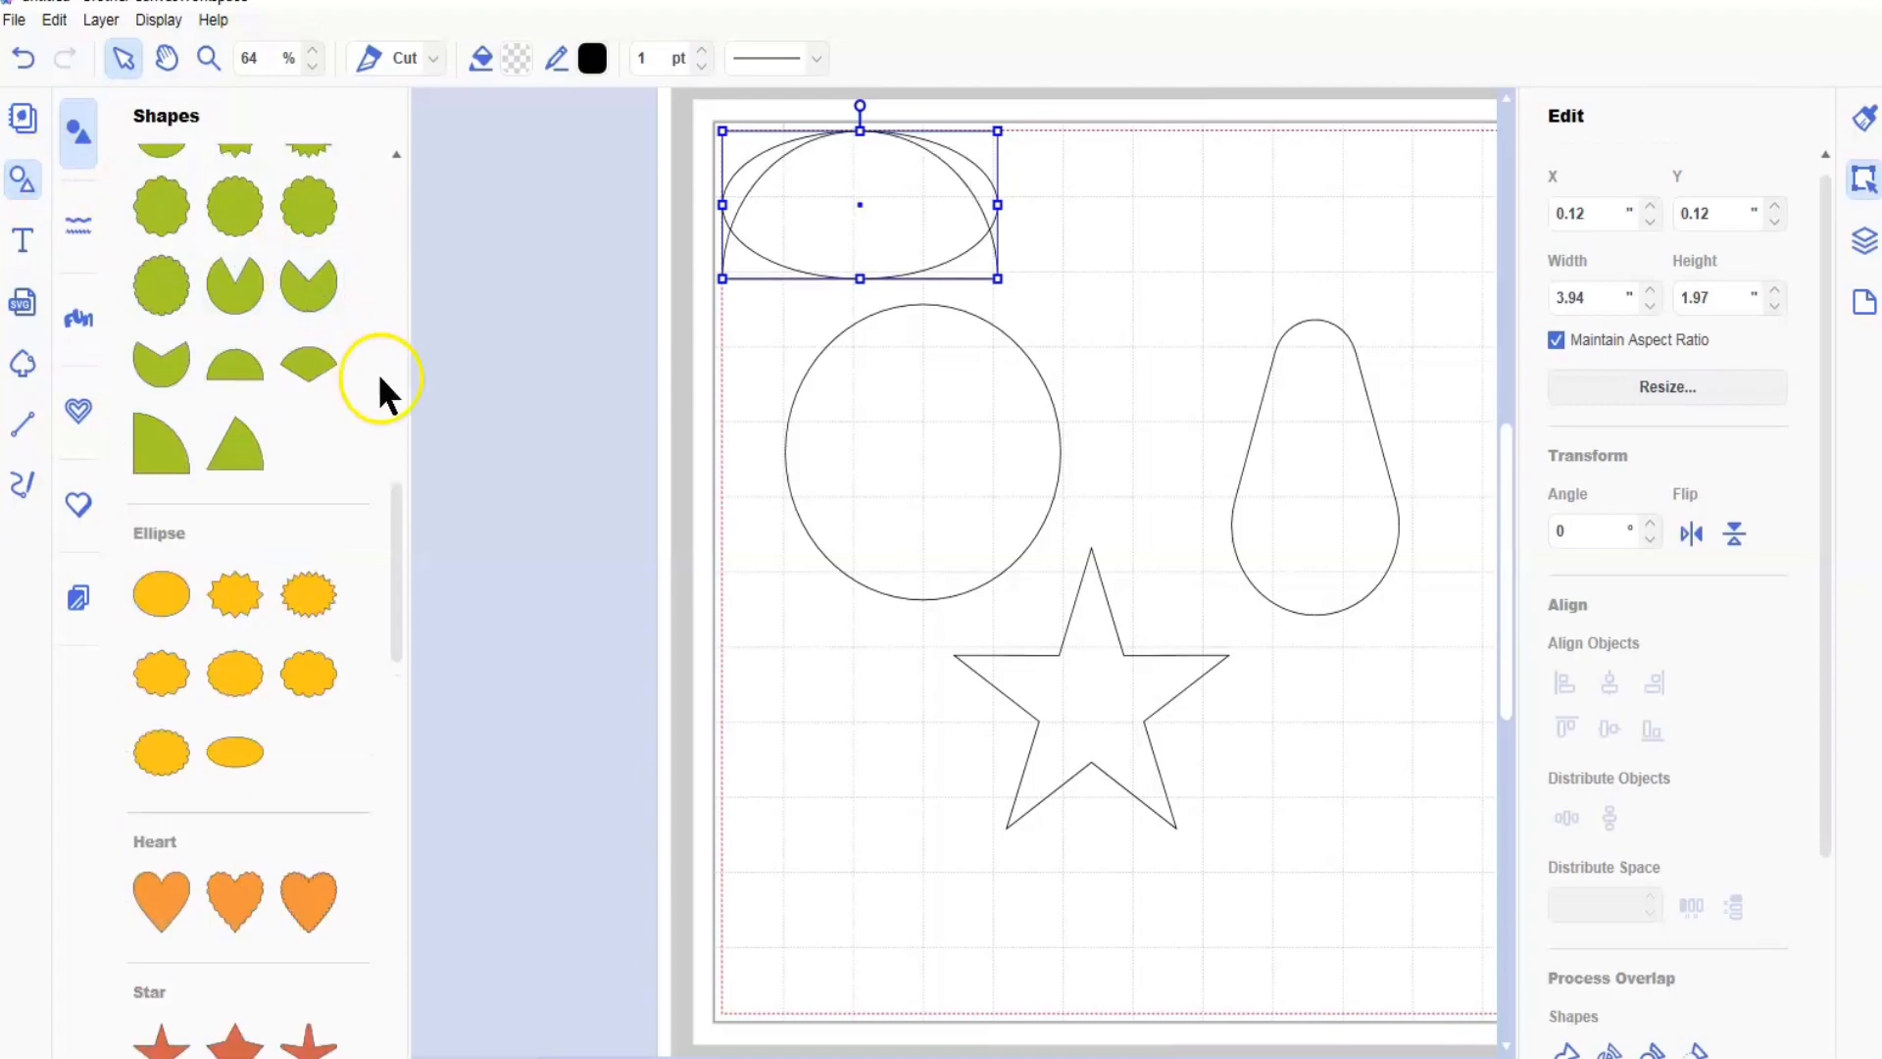
- Insert a rounded-end rectangle, move it onto the circle and shrink it to about 1.35 × 0.54 inches
{"action": "scroll", "coordinate": [239, 451], "scroll_direction": "up", "scroll_amount": 6}
{"action": "scroll", "coordinate": [244, 446], "scroll_direction": "up", "scroll_amount": 3}
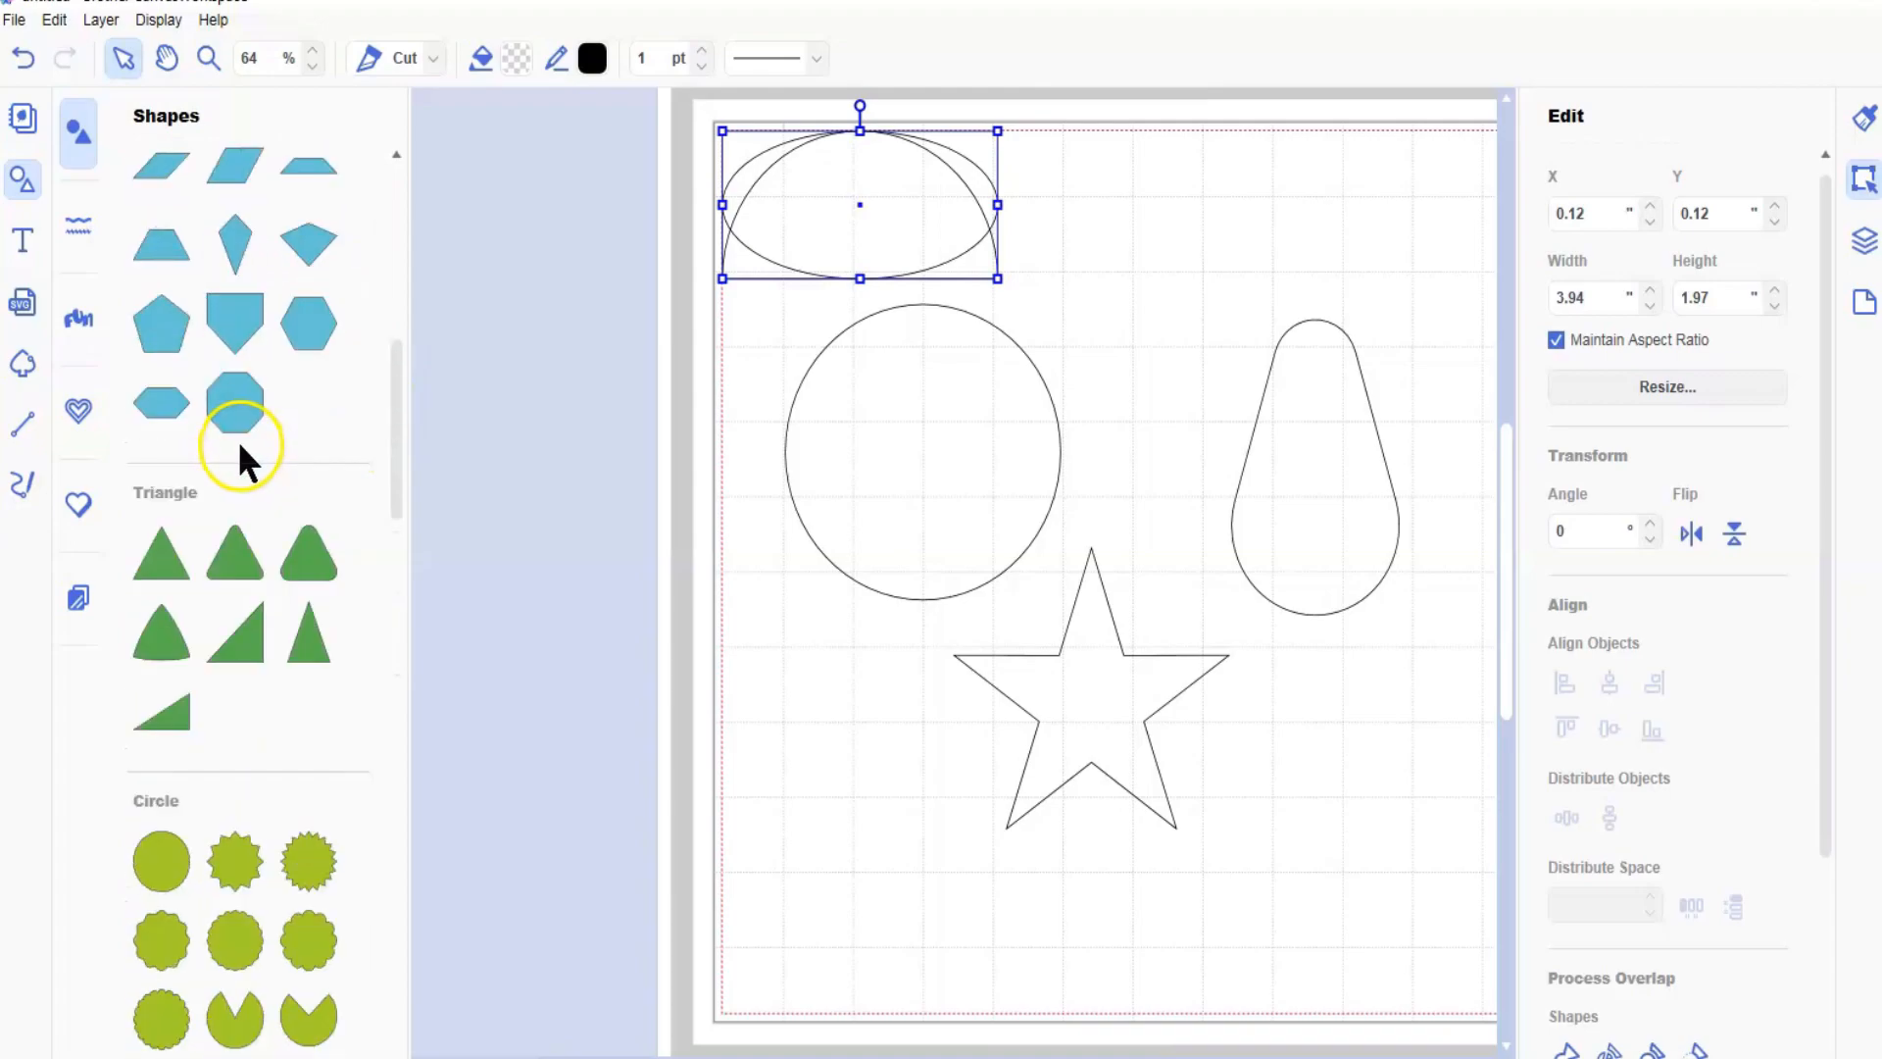
{"action": "scroll", "coordinate": [231, 439], "scroll_direction": "up", "scroll_amount": 3}
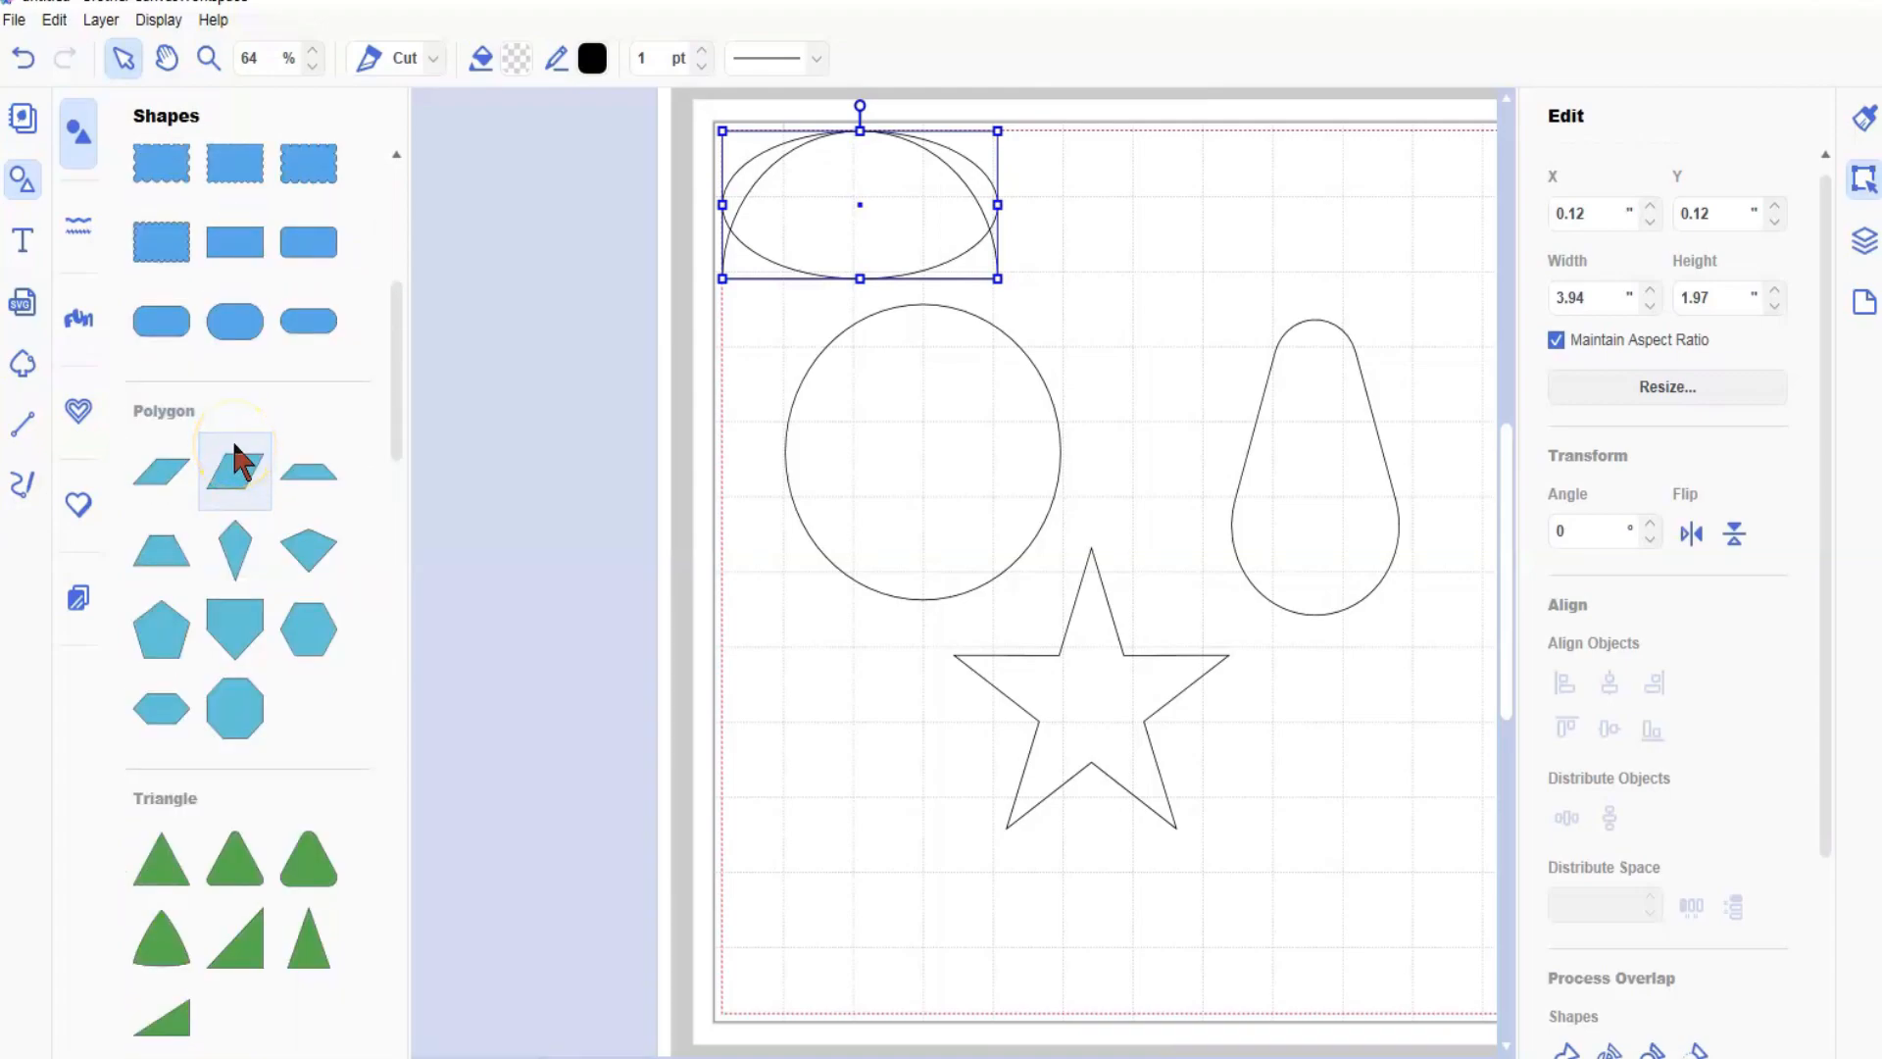
{"action": "left_click", "coordinate": [261, 336]}
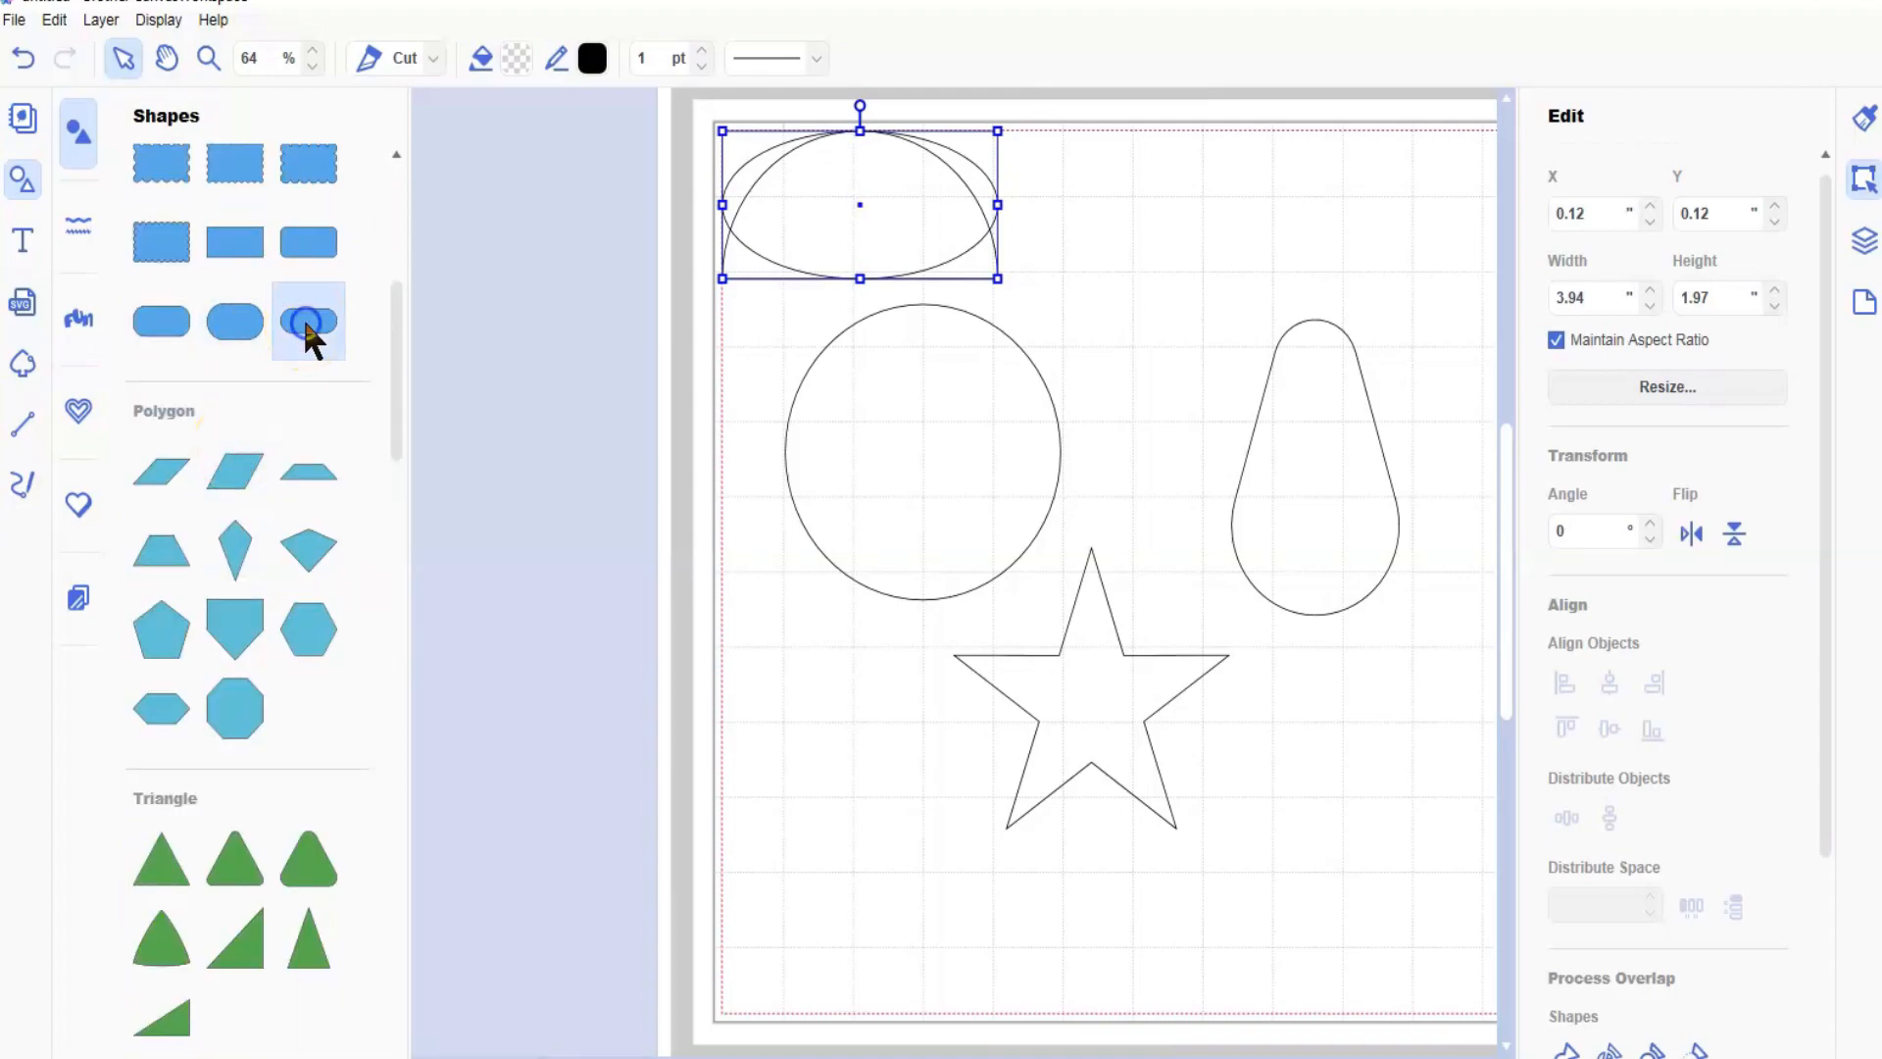
{"action": "left_click", "coordinate": [17, 183]}
{"action": "left_click", "coordinate": [541, 196]}
{"action": "left_click_drag", "start_coordinate": [546, 201], "coordinate": [607, 328]}
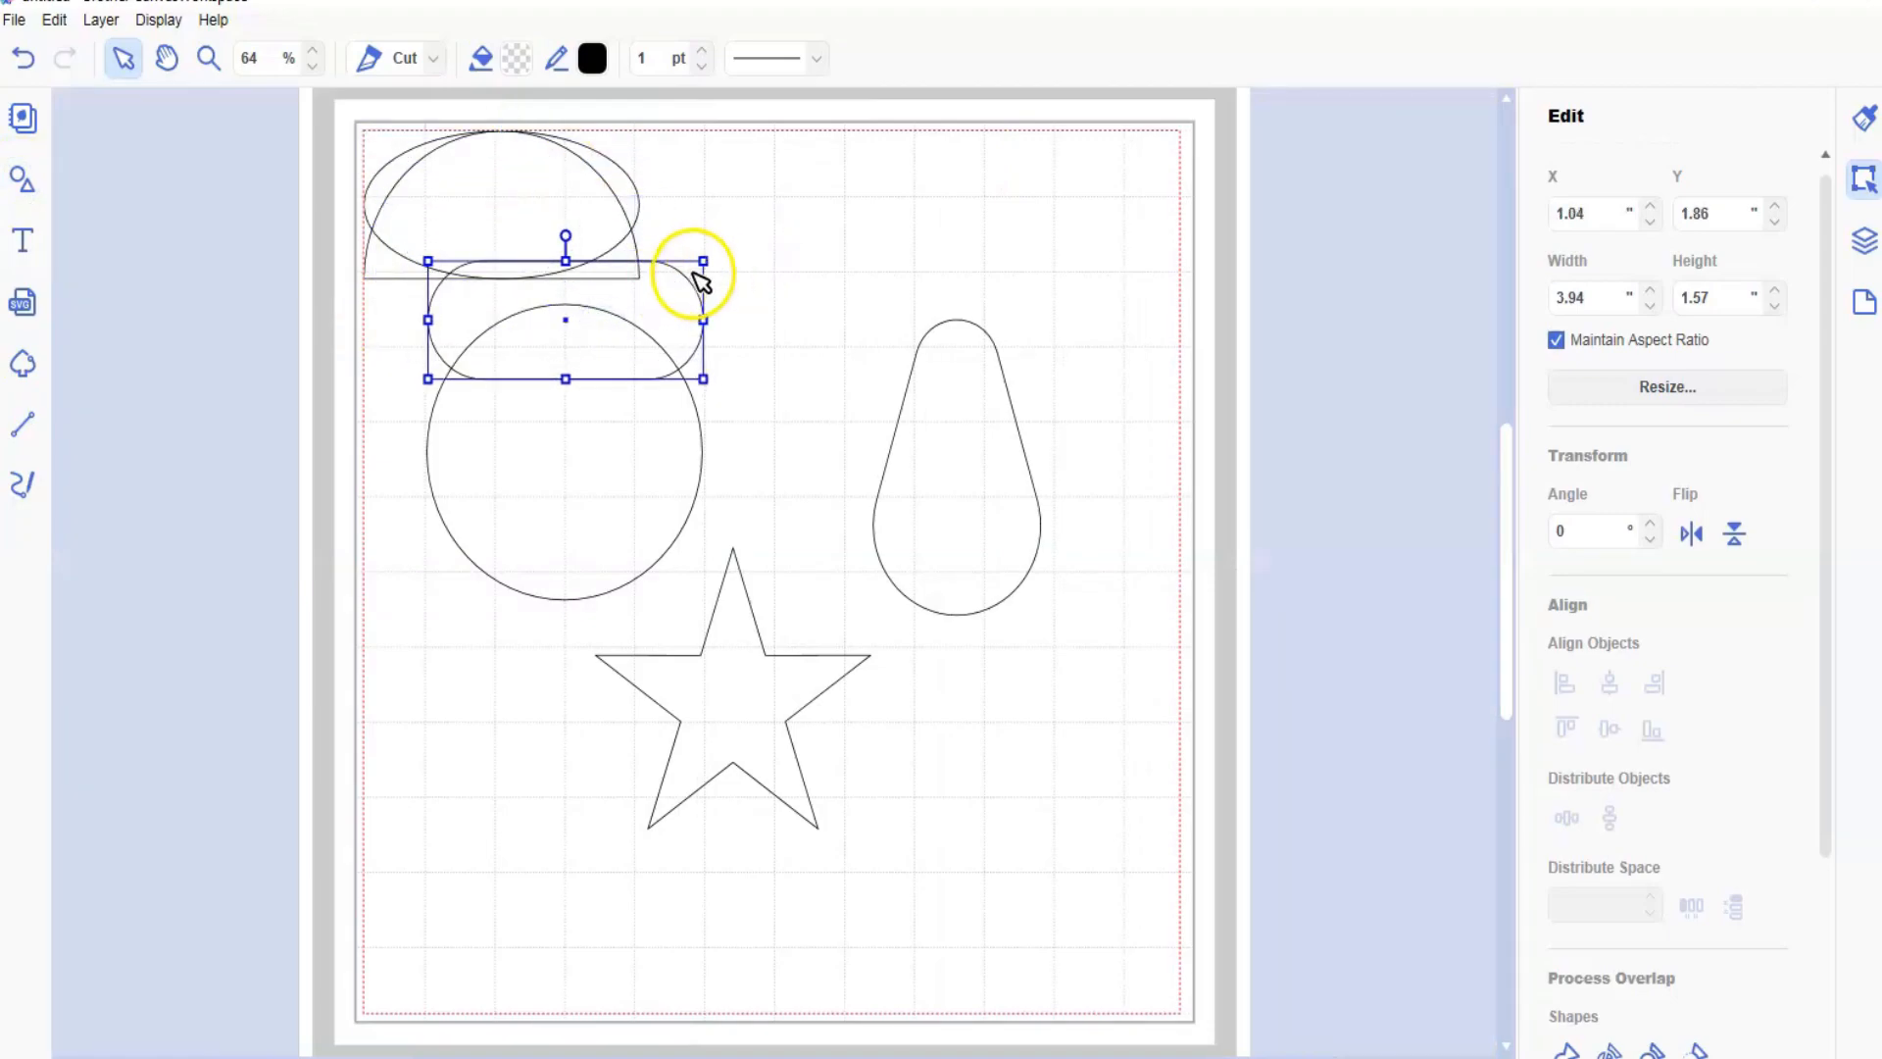
{"action": "left_click_drag", "start_coordinate": [703, 261], "coordinate": [522, 313]}
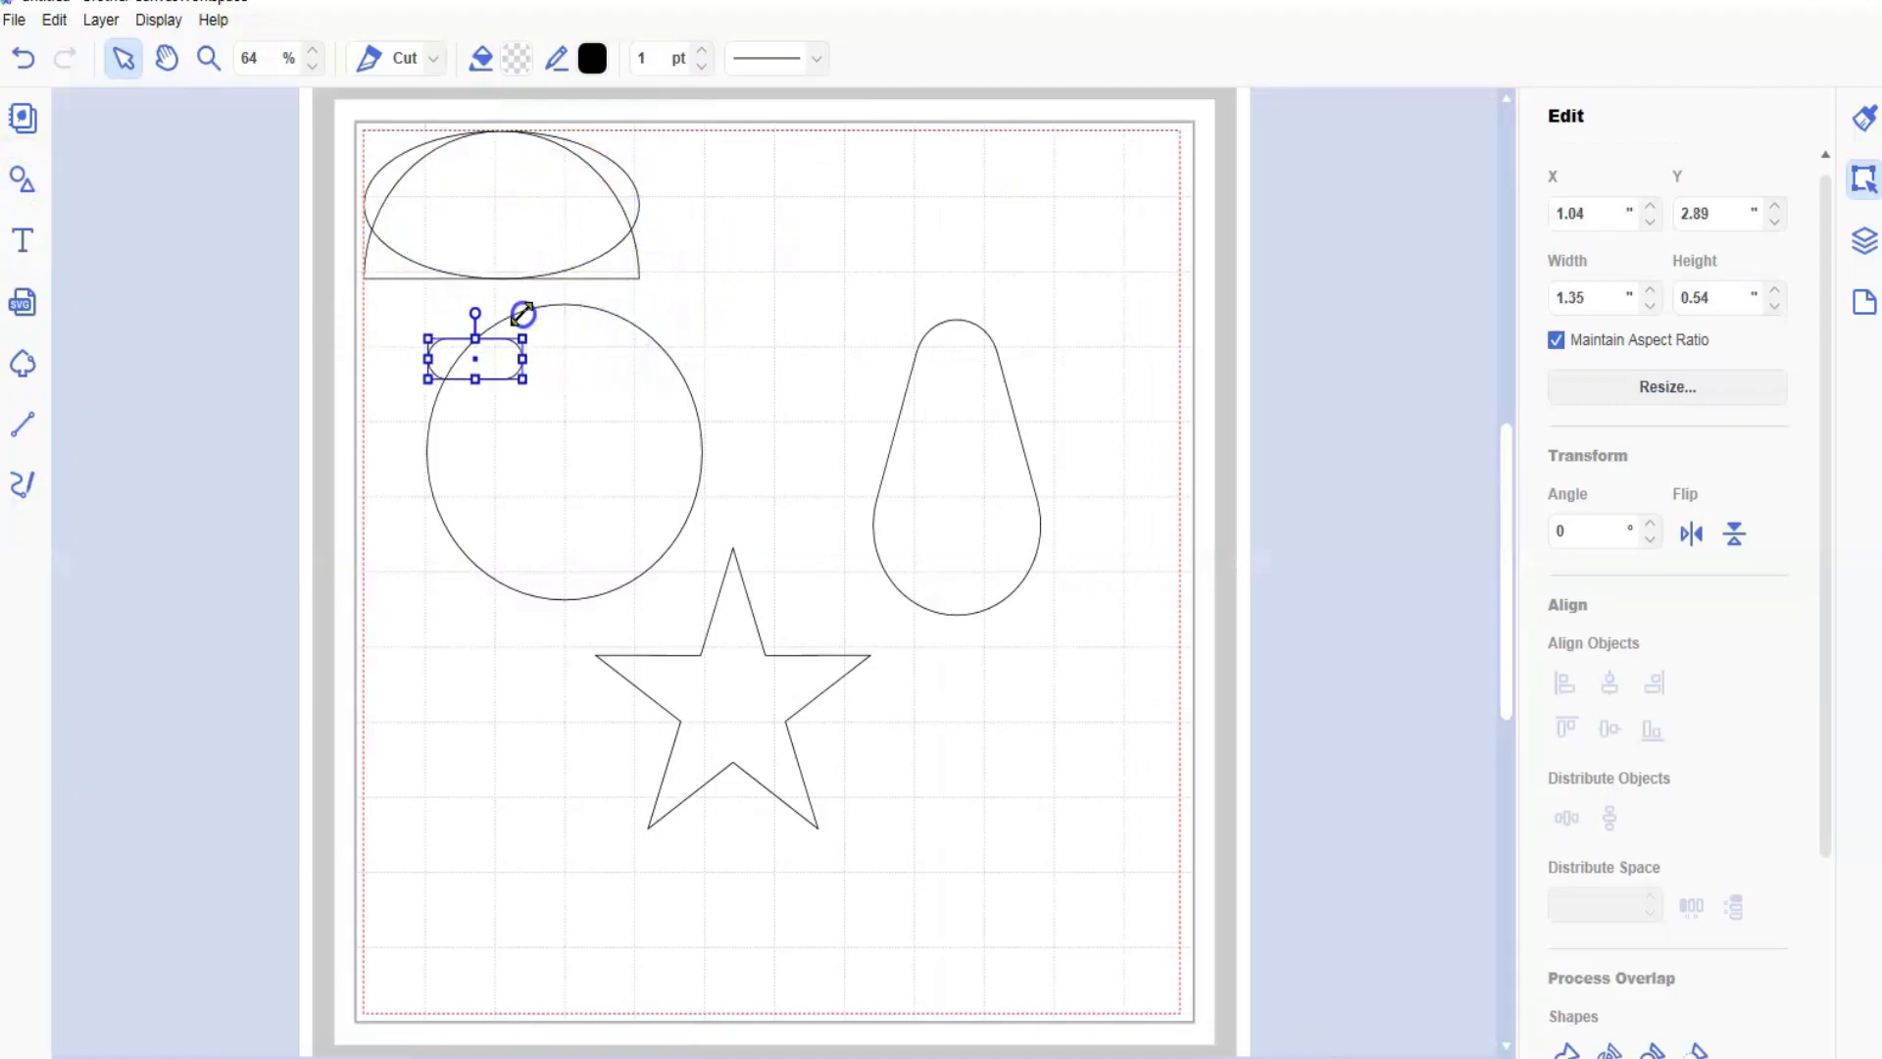
- Move the ellipse and half circle together out of the way to the mat's upper-right corner
{"action": "left_click", "coordinate": [418, 167]}
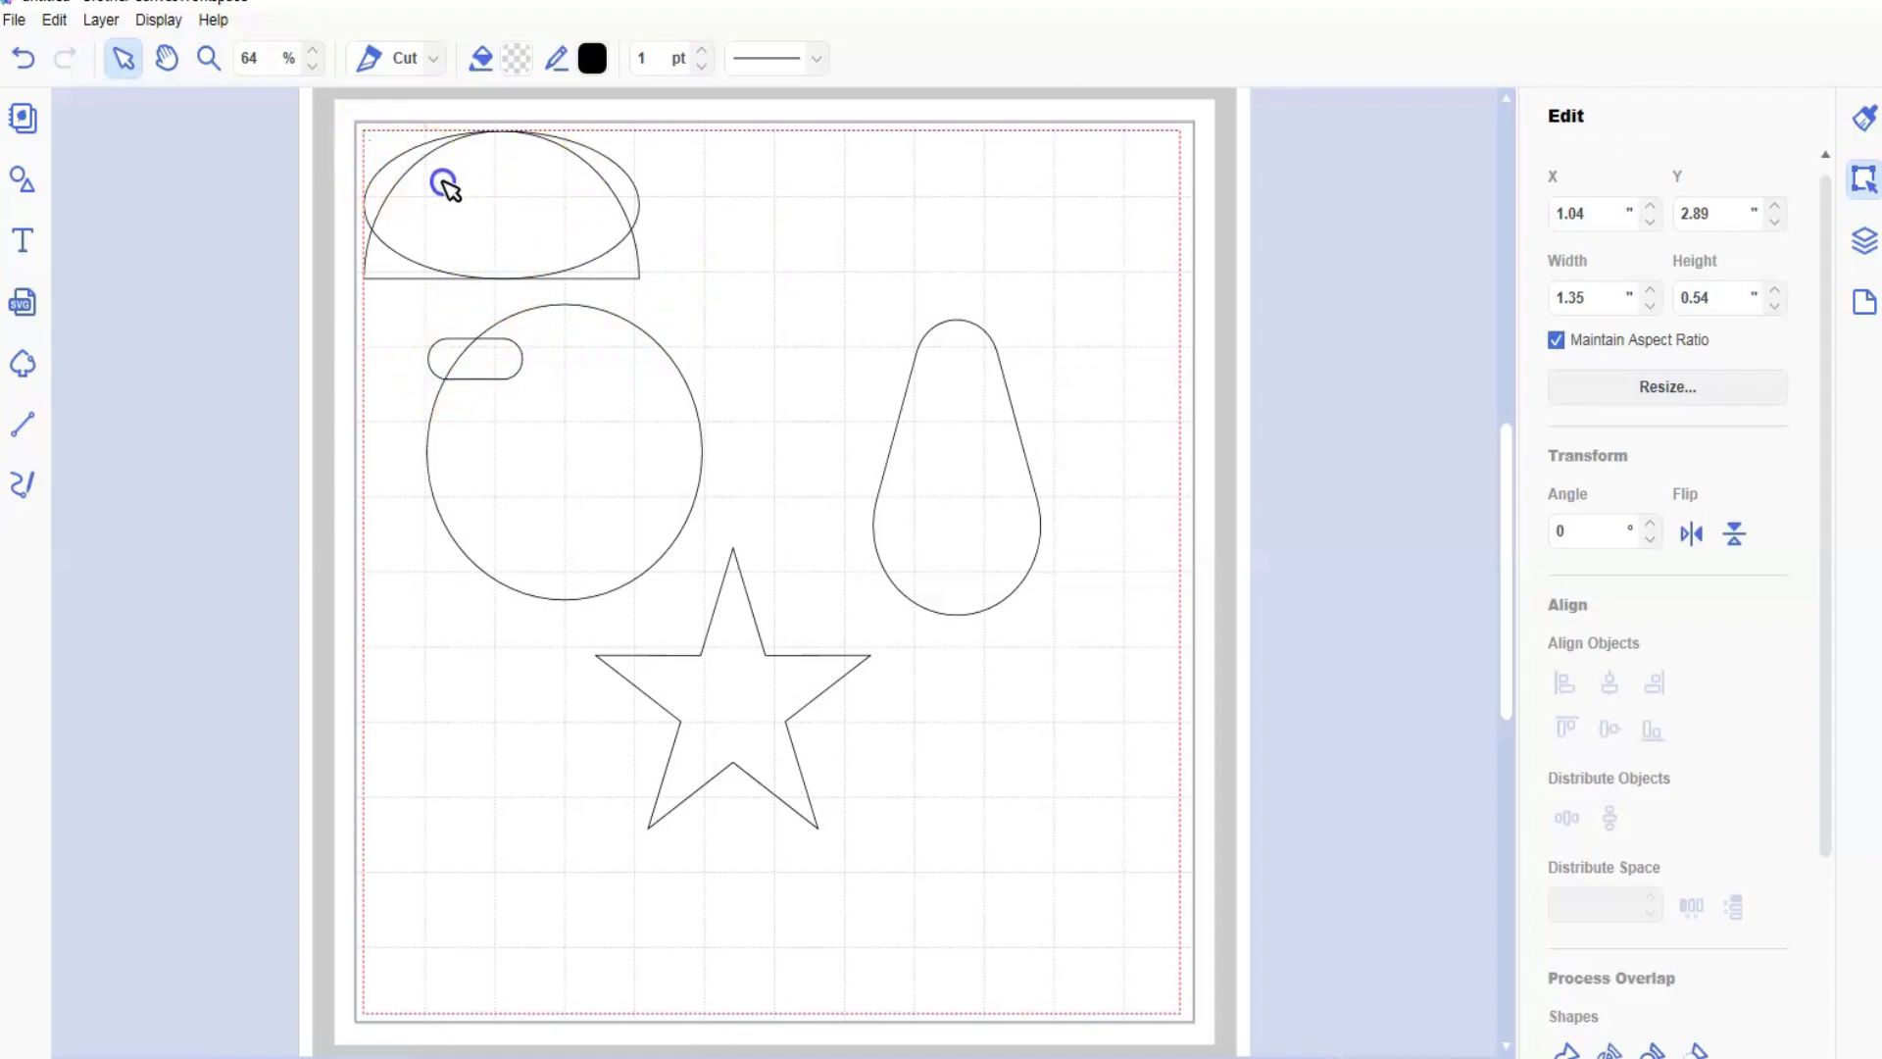
{"action": "left_click", "coordinate": [475, 197]}
{"action": "left_click_drag", "start_coordinate": [619, 179], "coordinate": [1271, 164]}
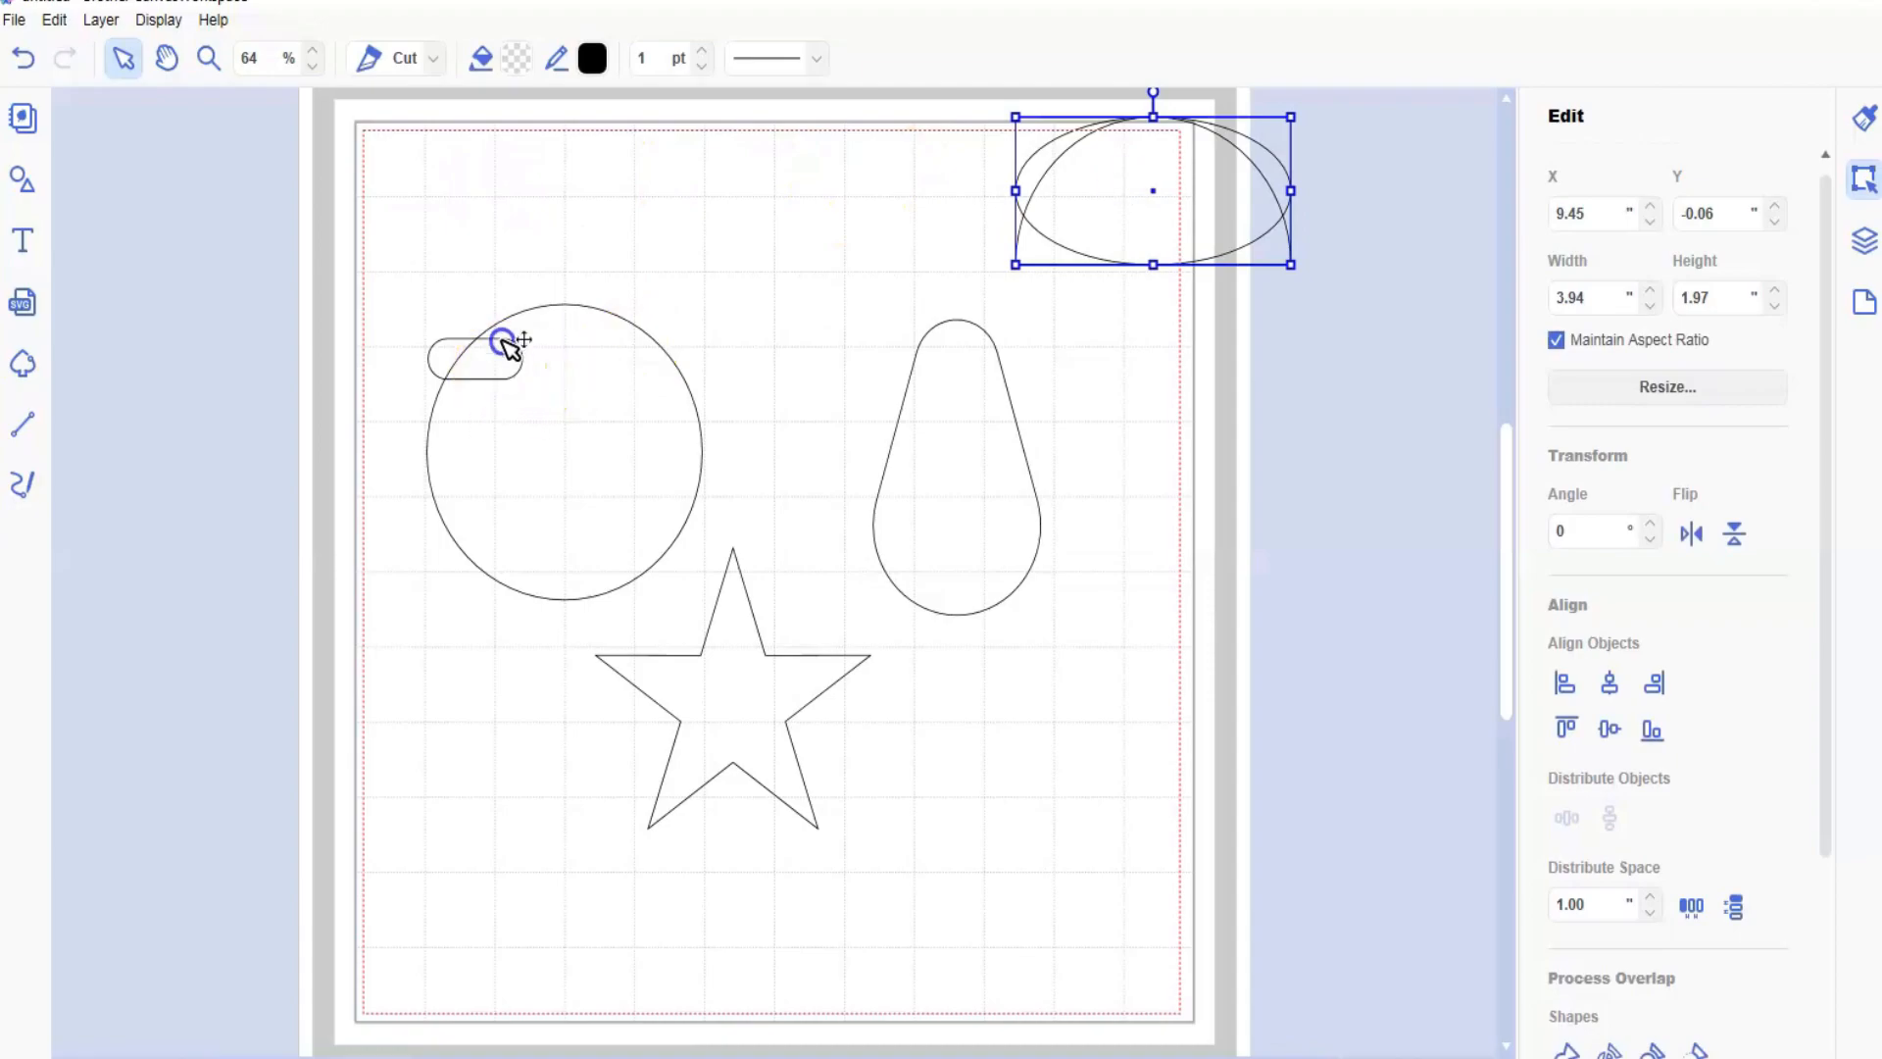
- Place the small rounded rectangle over the middle of the circle's top edge
{"action": "left_click_drag", "start_coordinate": [497, 363], "coordinate": [501, 343]}
{"action": "left_click_drag", "start_coordinate": [615, 233], "coordinate": [589, 309]}
{"action": "left_click", "coordinate": [489, 240]}
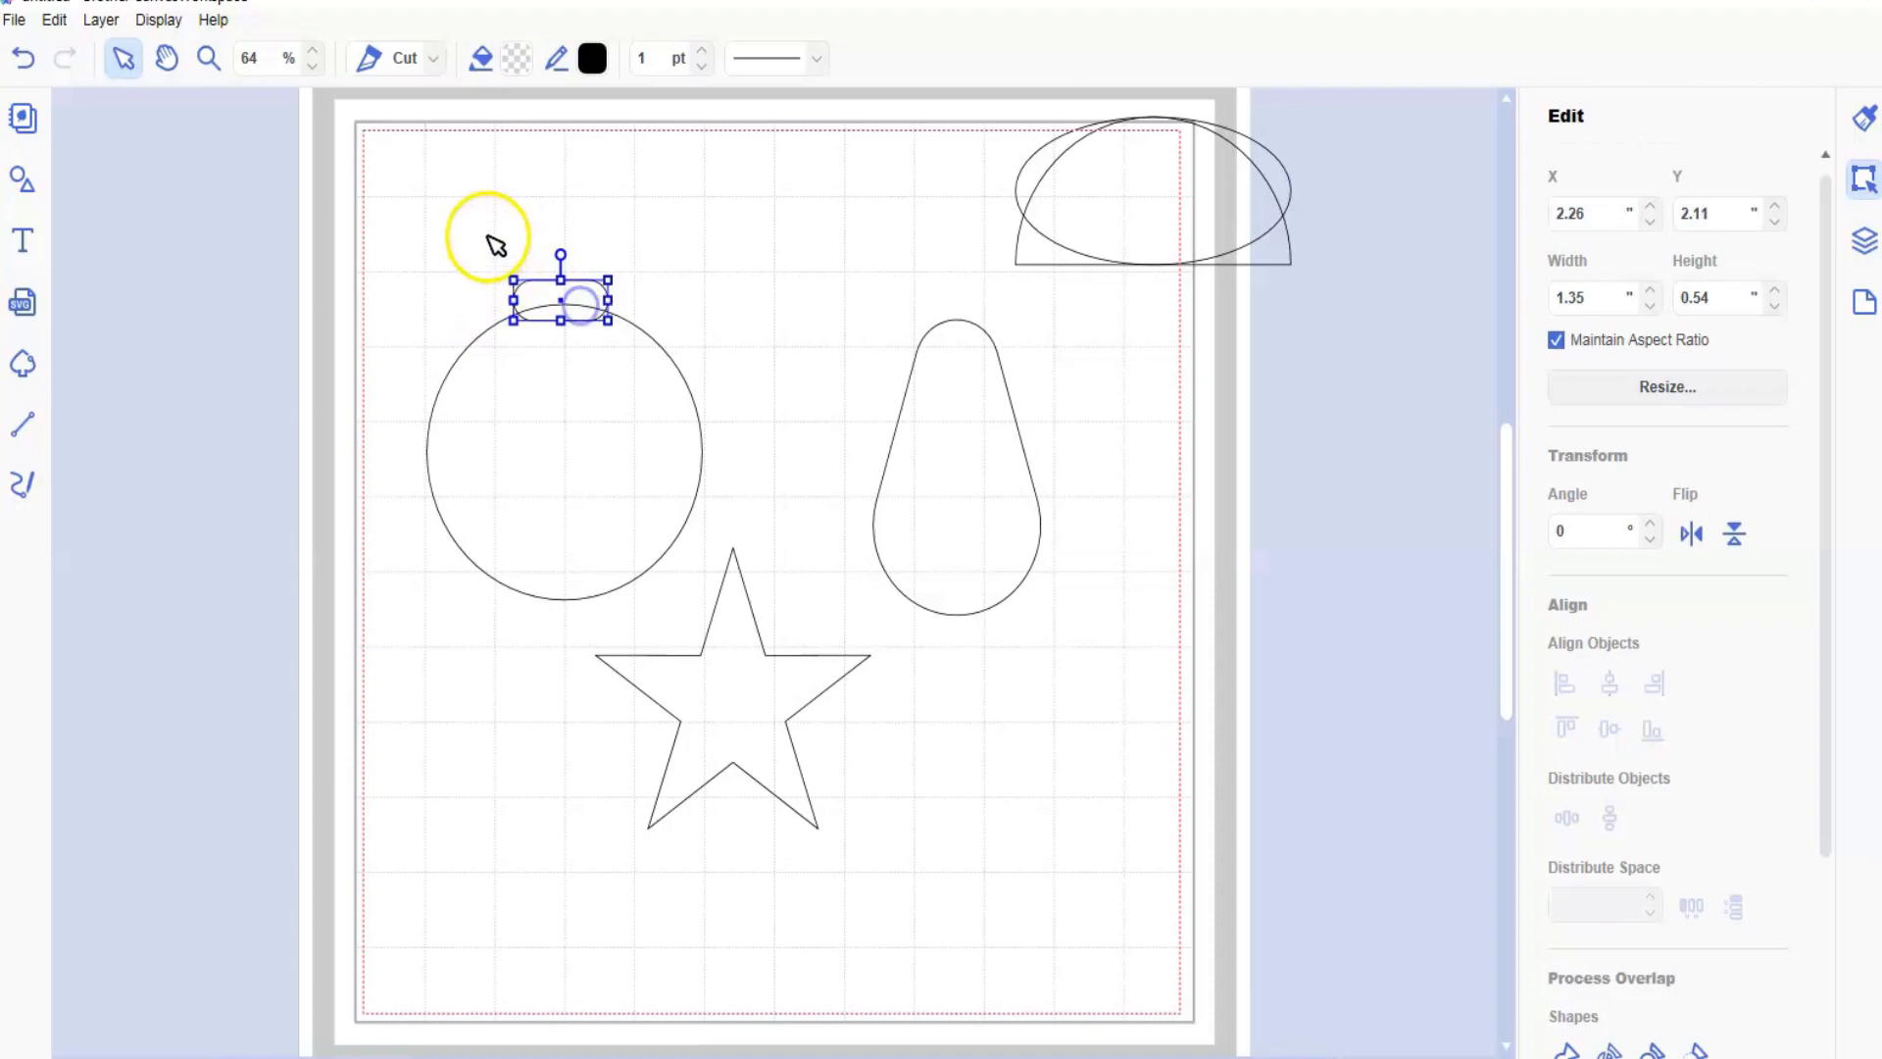
{"action": "left_click", "coordinate": [579, 382]}
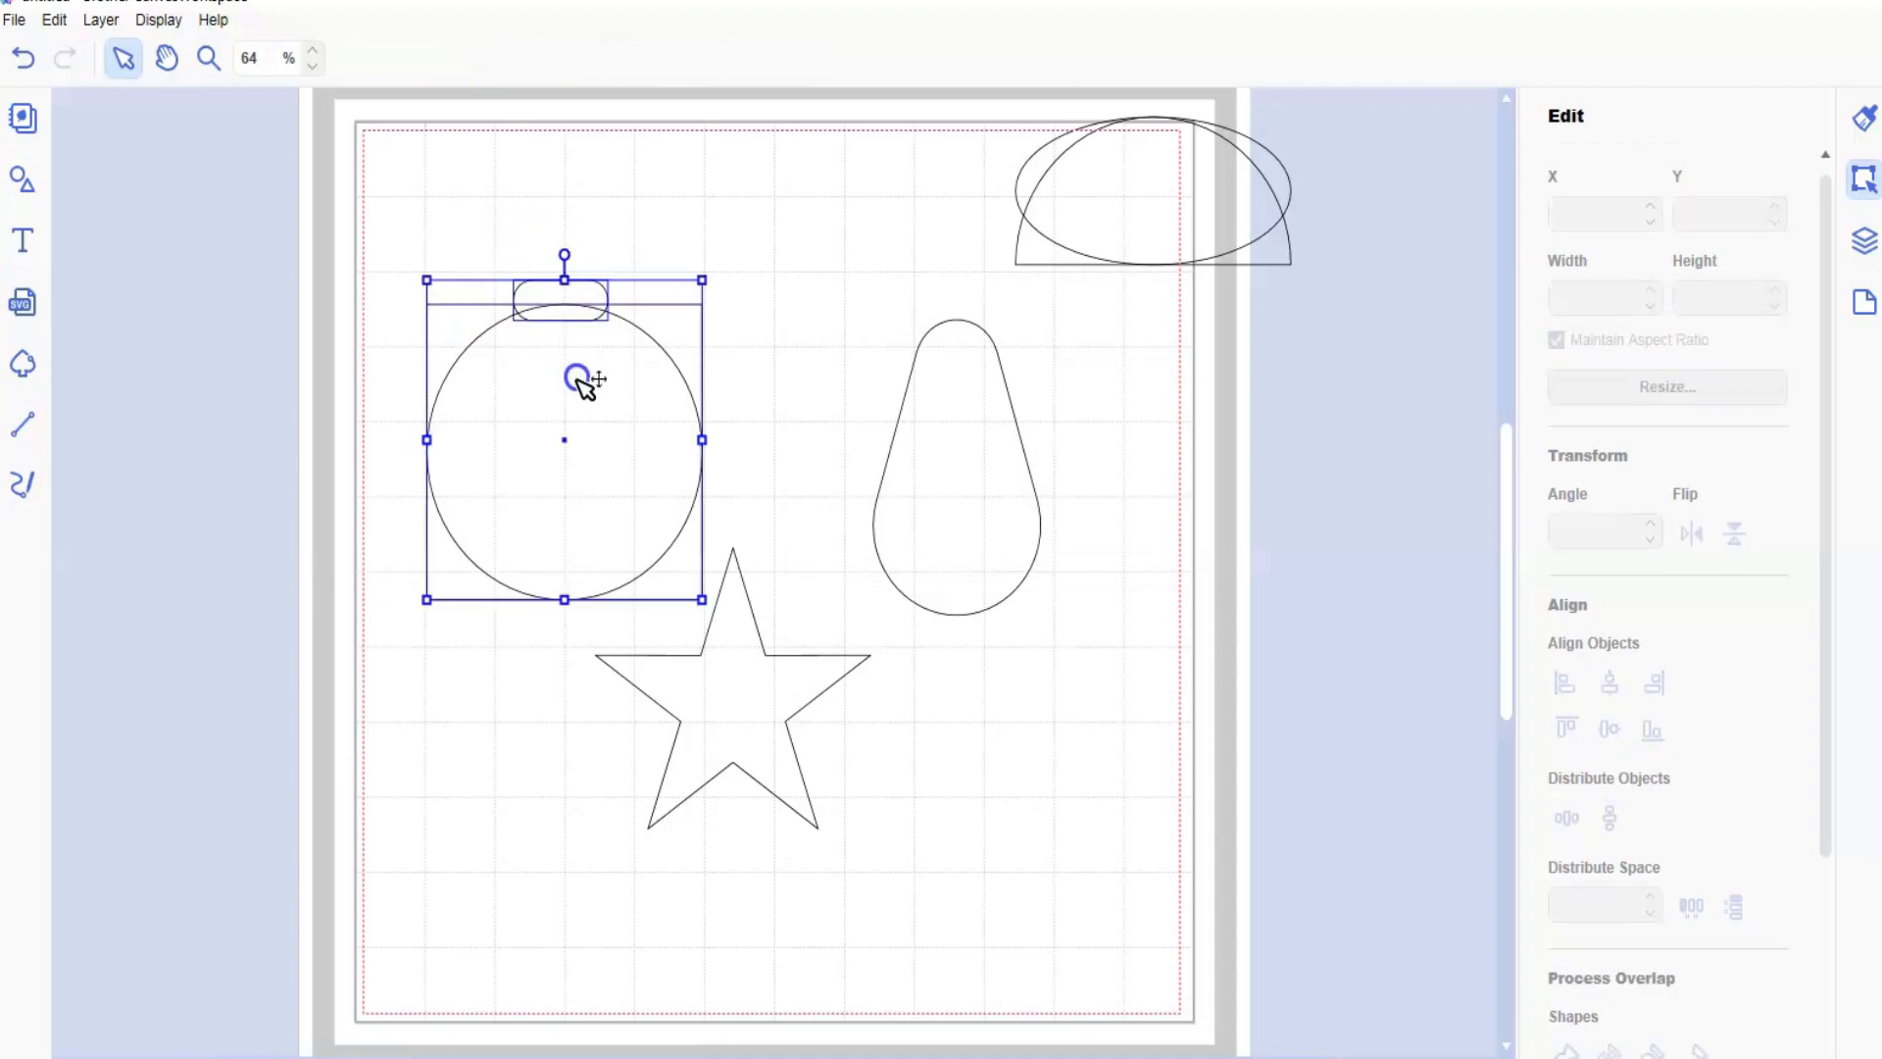
{"action": "left_click", "coordinate": [702, 193]}
- Shrink the half circle to about 0.79 × 0.39 inches and place it on top of the rounded rectangle
{"action": "left_click_drag", "start_coordinate": [1042, 265], "coordinate": [481, 257]}
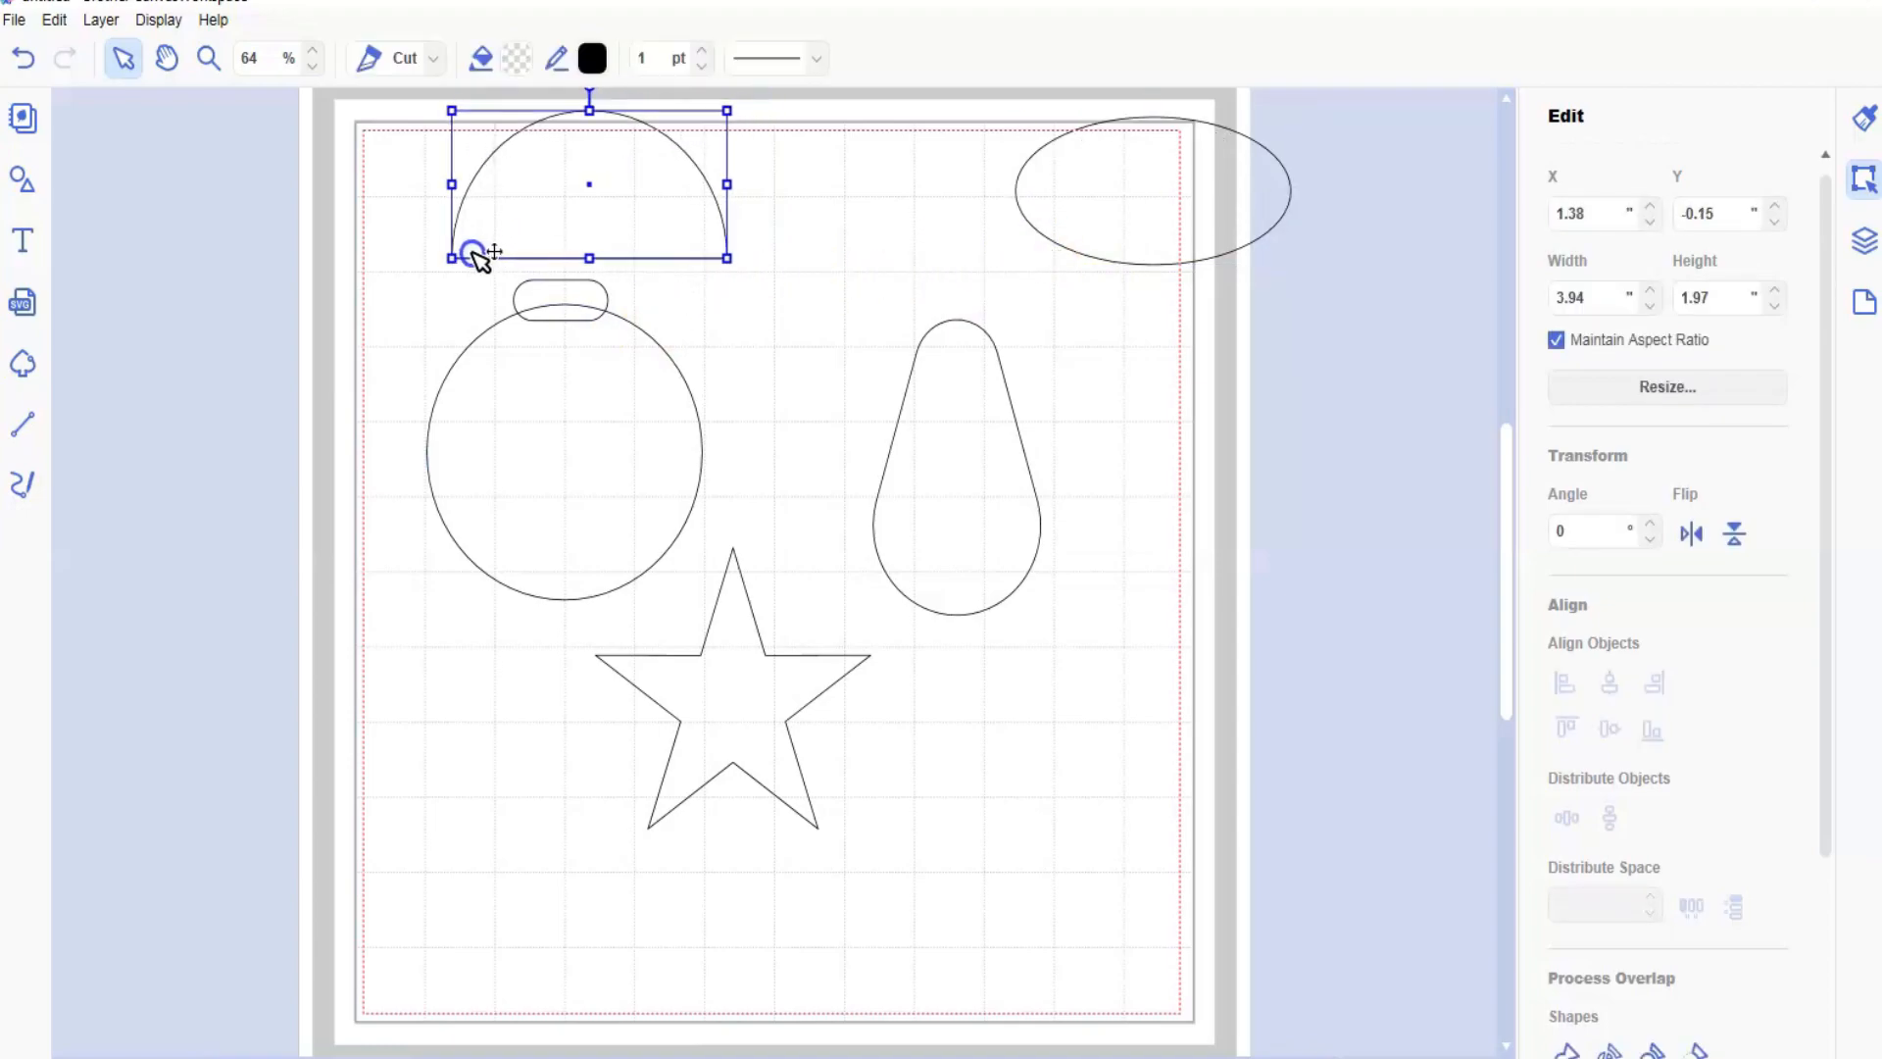
{"action": "left_click_drag", "start_coordinate": [726, 112], "coordinate": [494, 232]}
{"action": "left_click", "coordinate": [479, 245]}
{"action": "left_click_drag", "start_coordinate": [480, 248], "coordinate": [569, 268]}
- Center the circle, rounded rectangle and half circle horizontally on each other and merge them into one ornament outline
{"action": "left_click", "coordinate": [527, 228]}
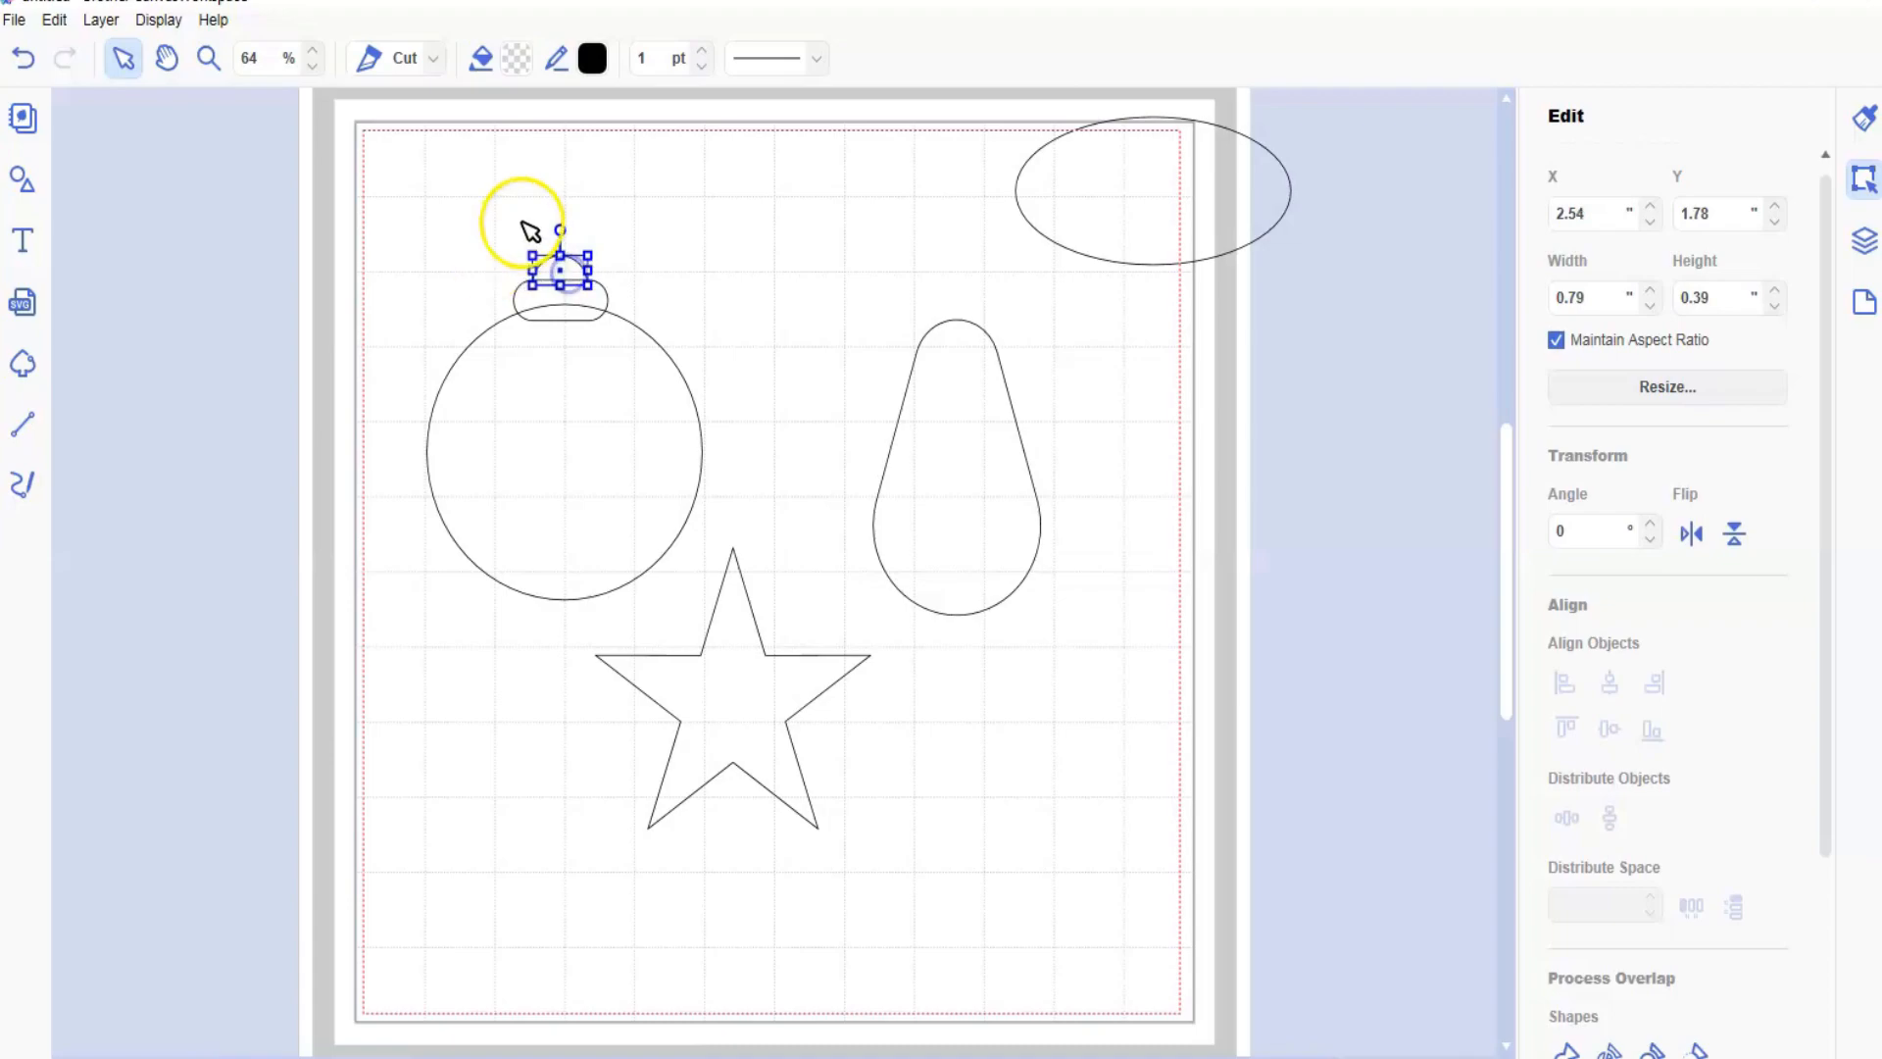
{"action": "left_click", "coordinate": [605, 408]}
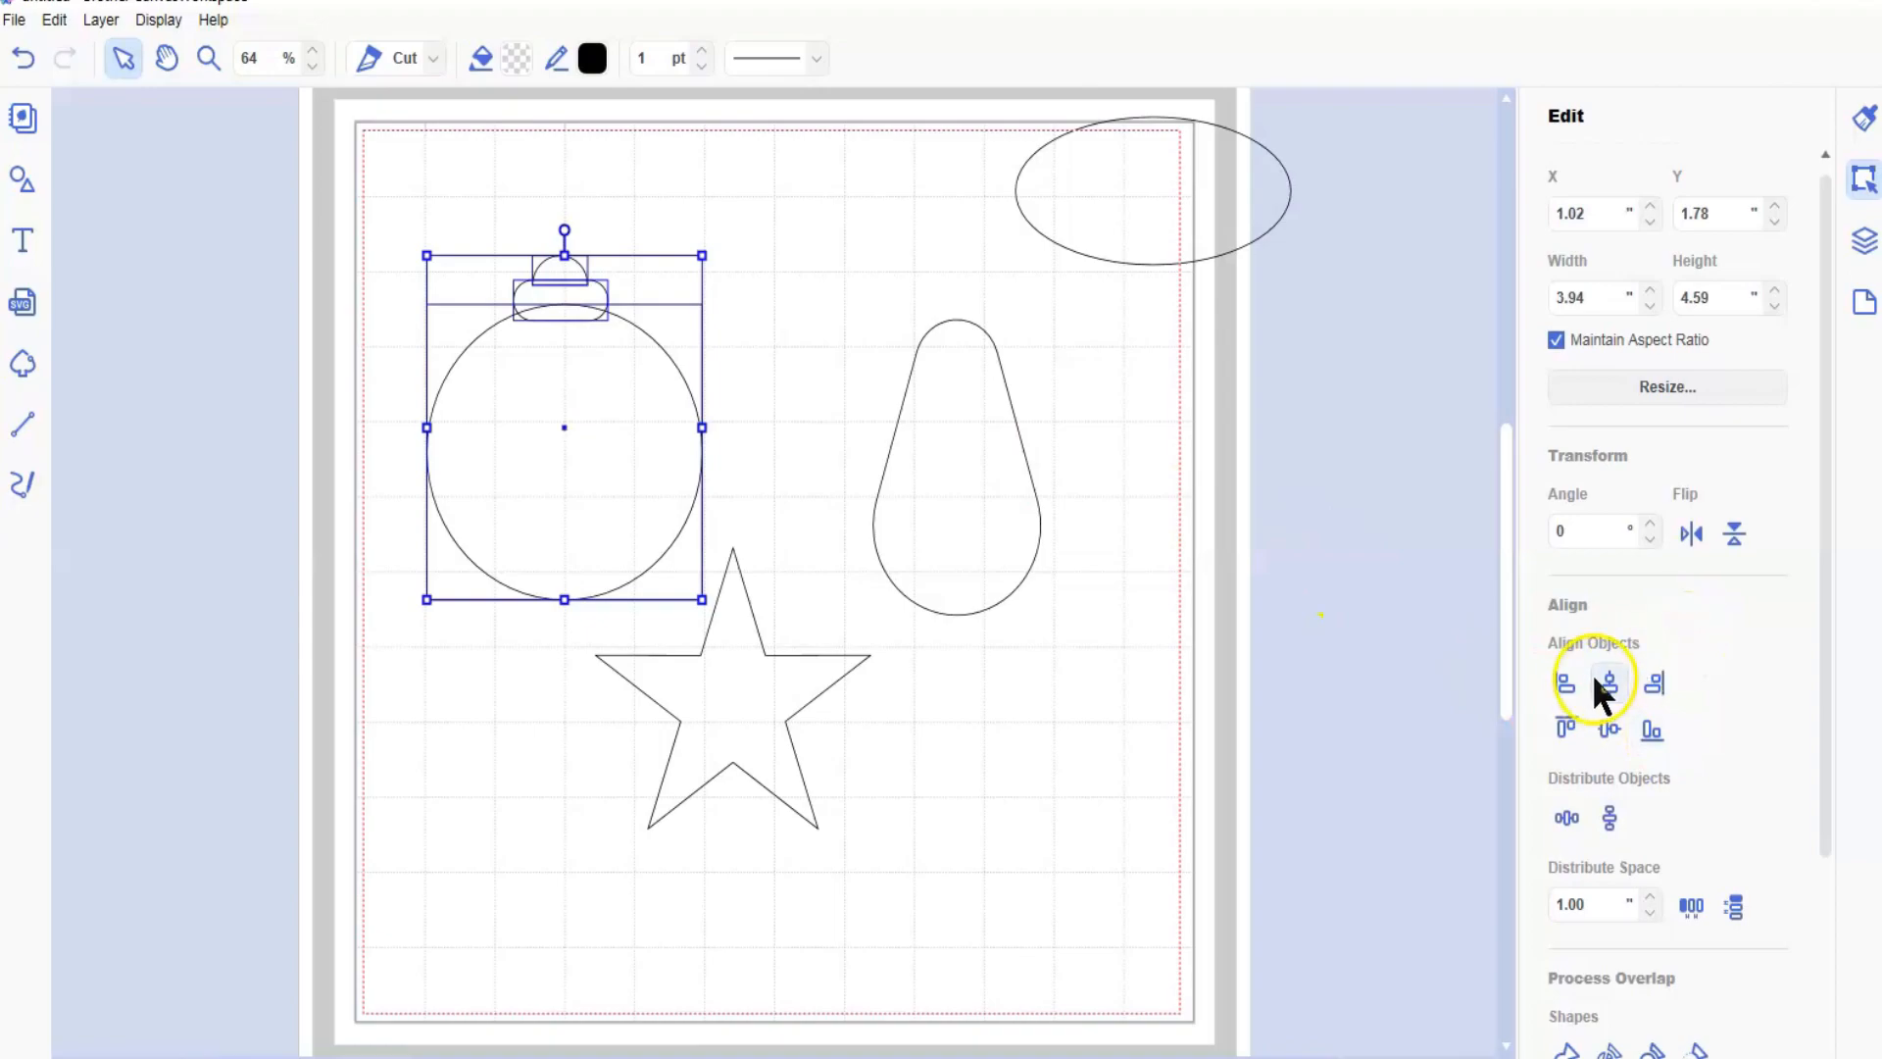
{"action": "left_click", "coordinate": [1614, 679]}
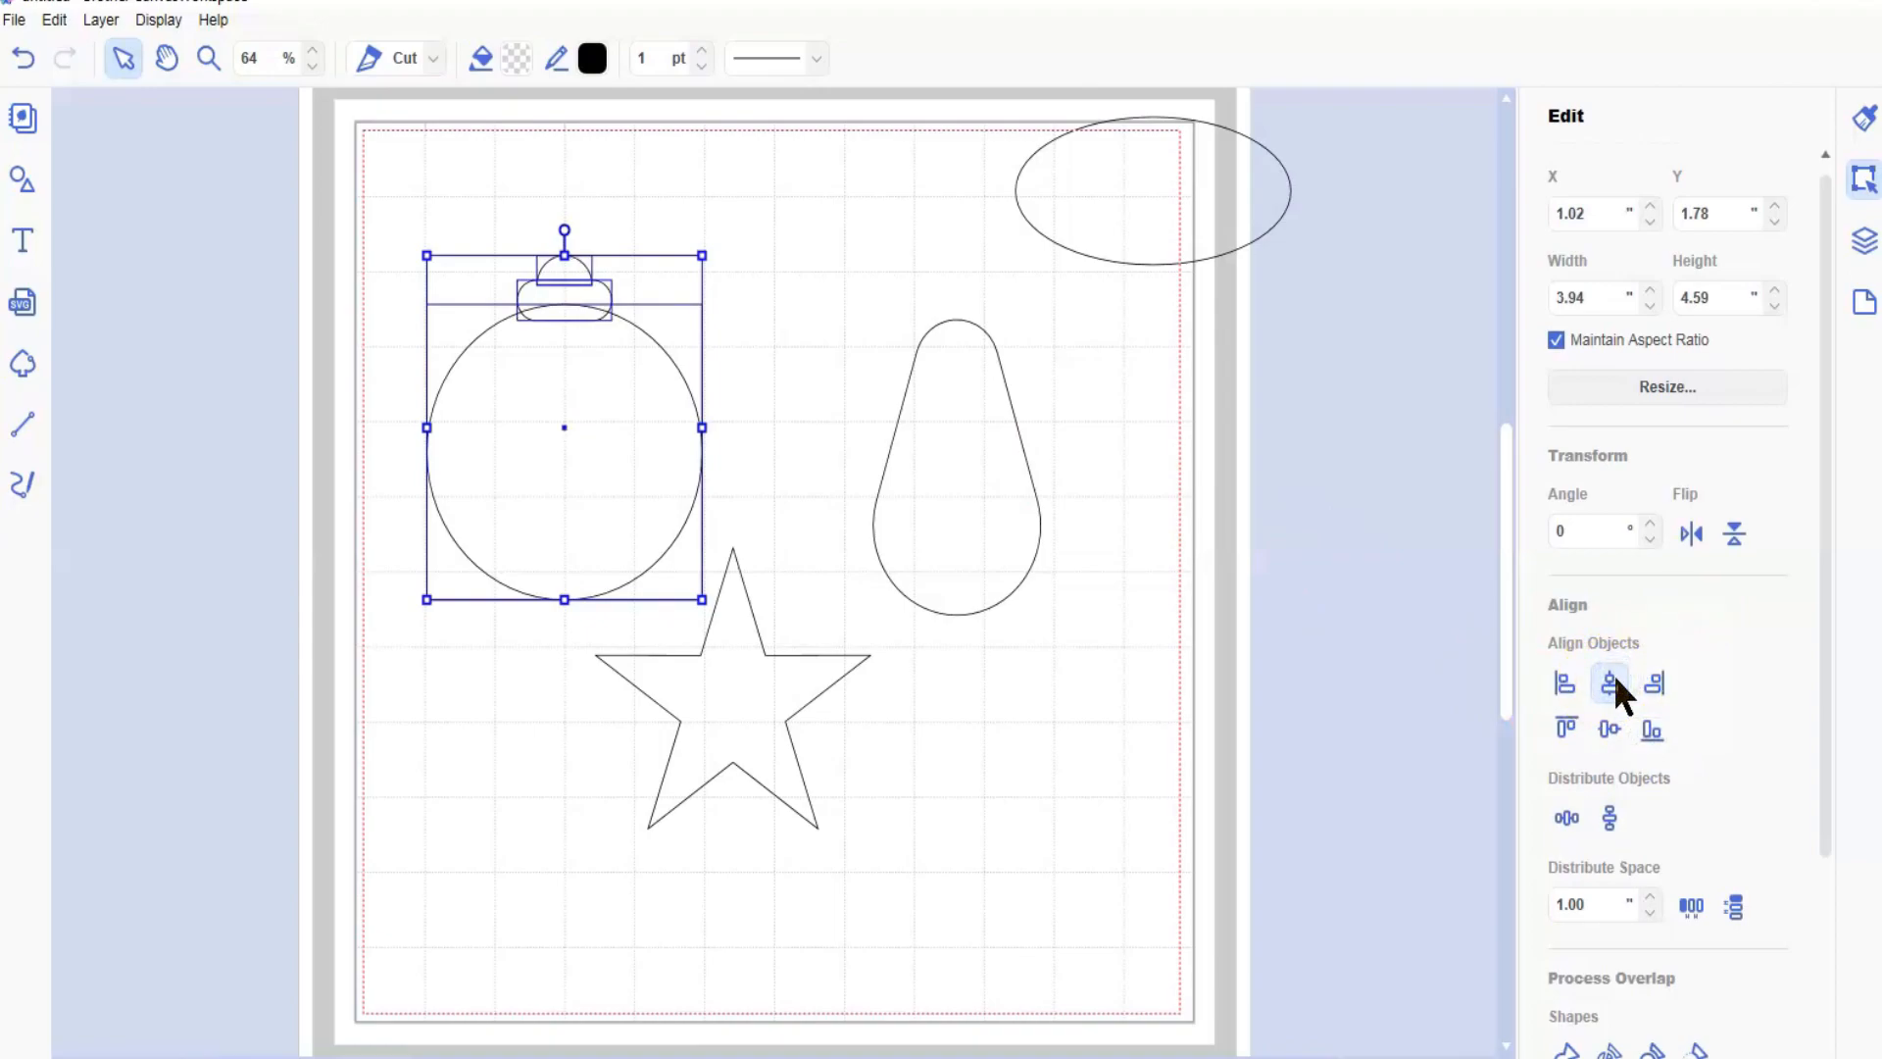
{"action": "left_click", "coordinate": [1565, 1049]}
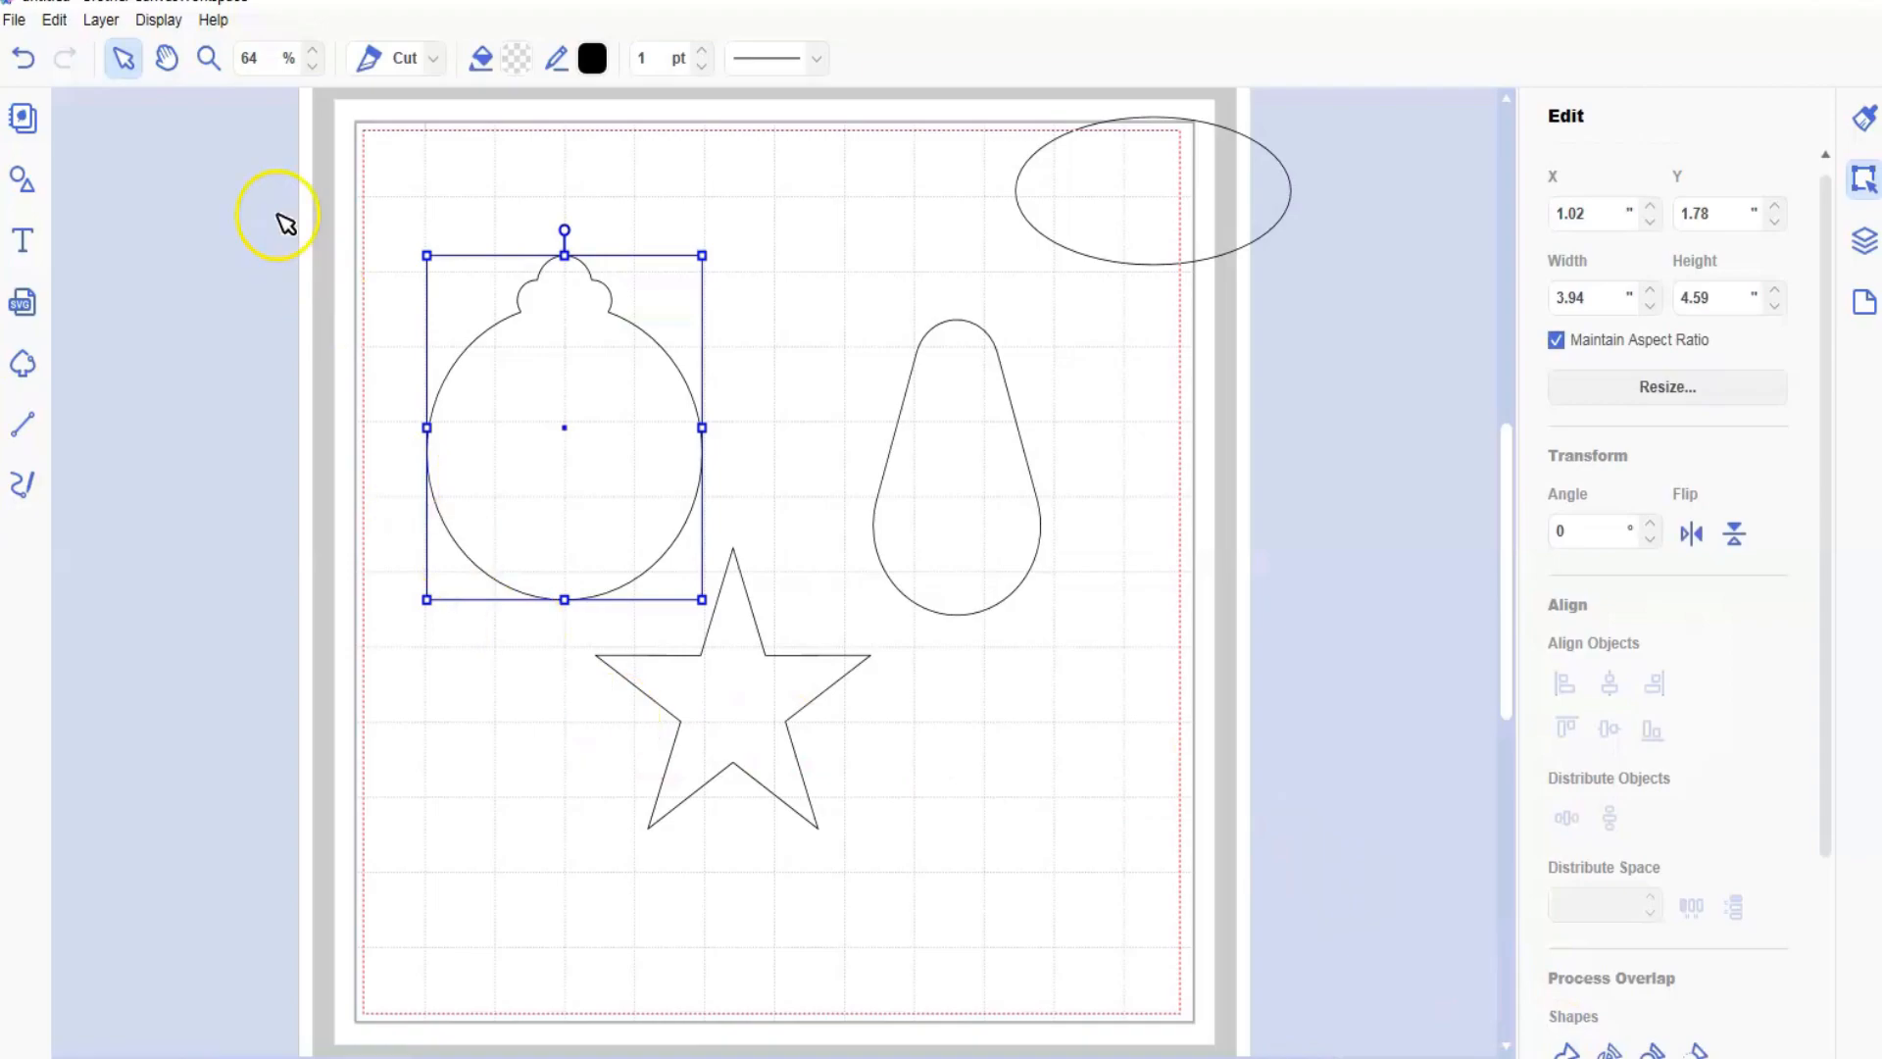
- Insert a plain circle, shrink it to hanging-hole size and place it inside the ornament's cap
{"action": "left_click", "coordinate": [22, 179]}
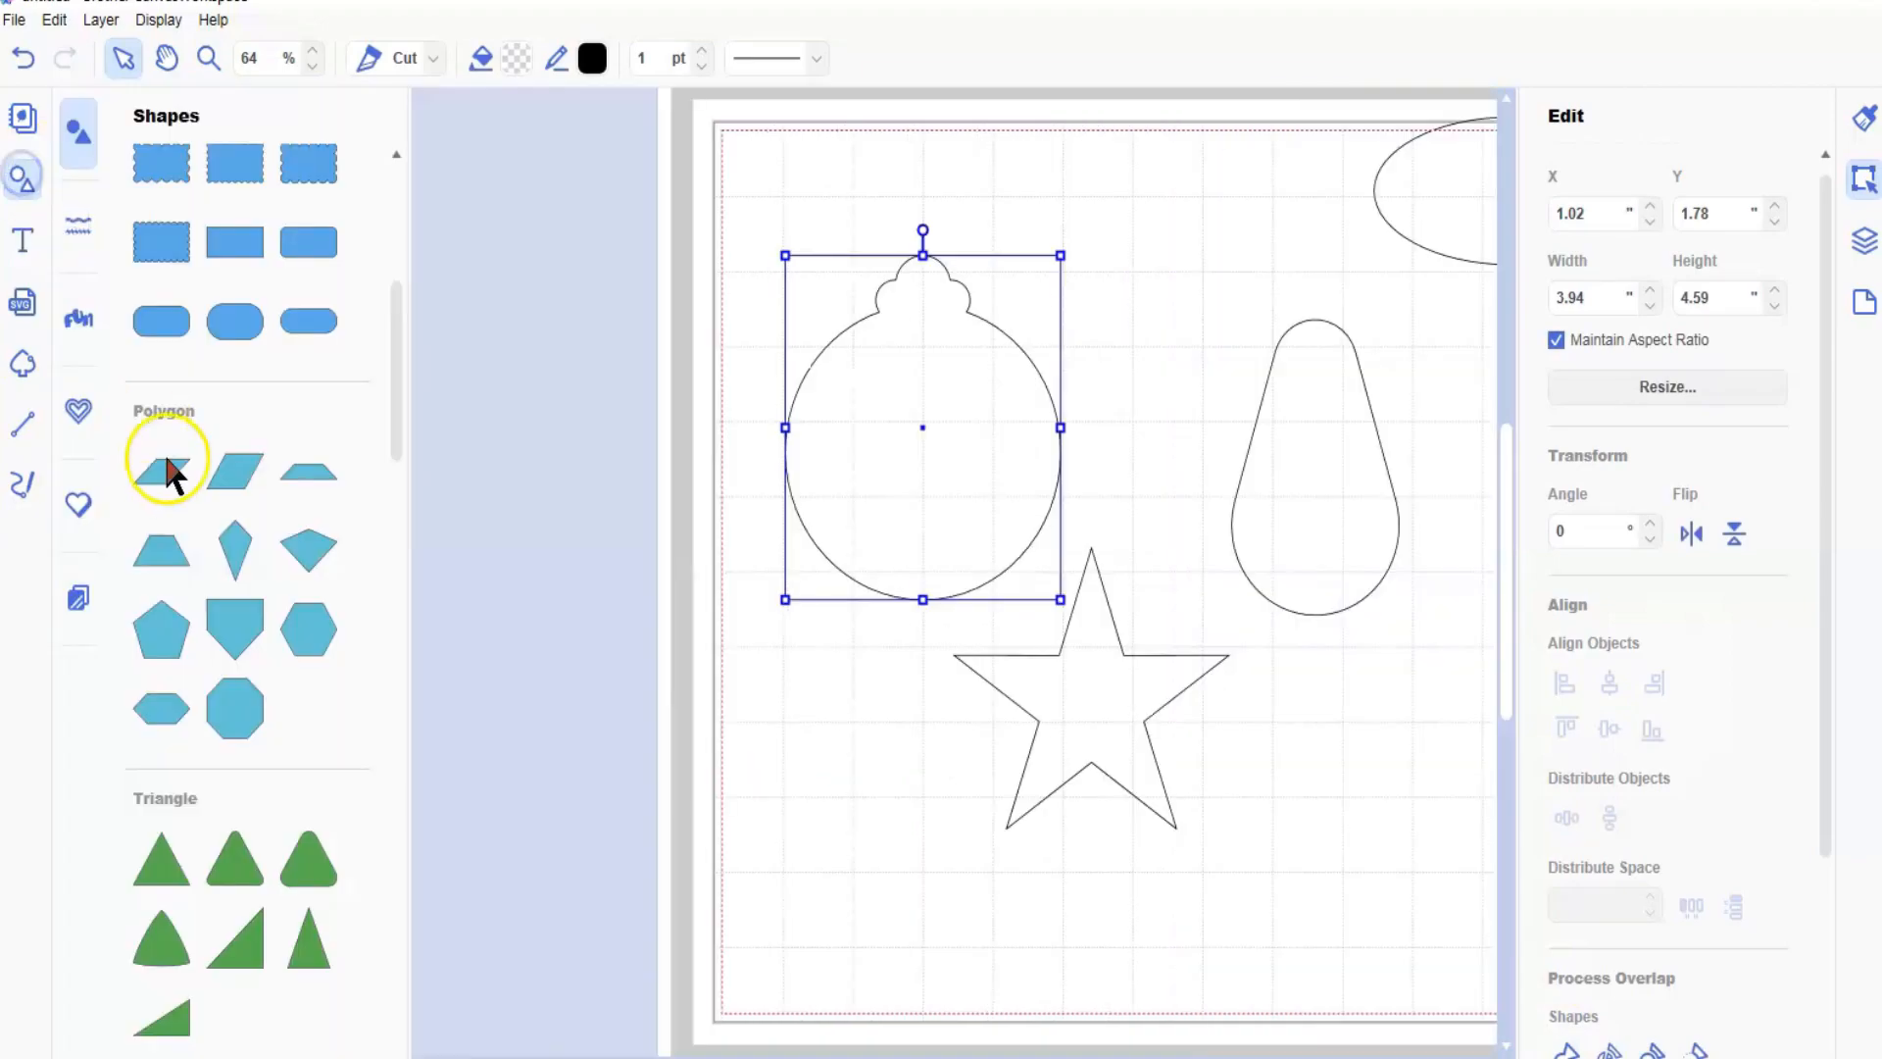
{"action": "scroll", "coordinate": [235, 503], "scroll_direction": "down", "scroll_amount": 5}
{"action": "left_click", "coordinate": [161, 675]}
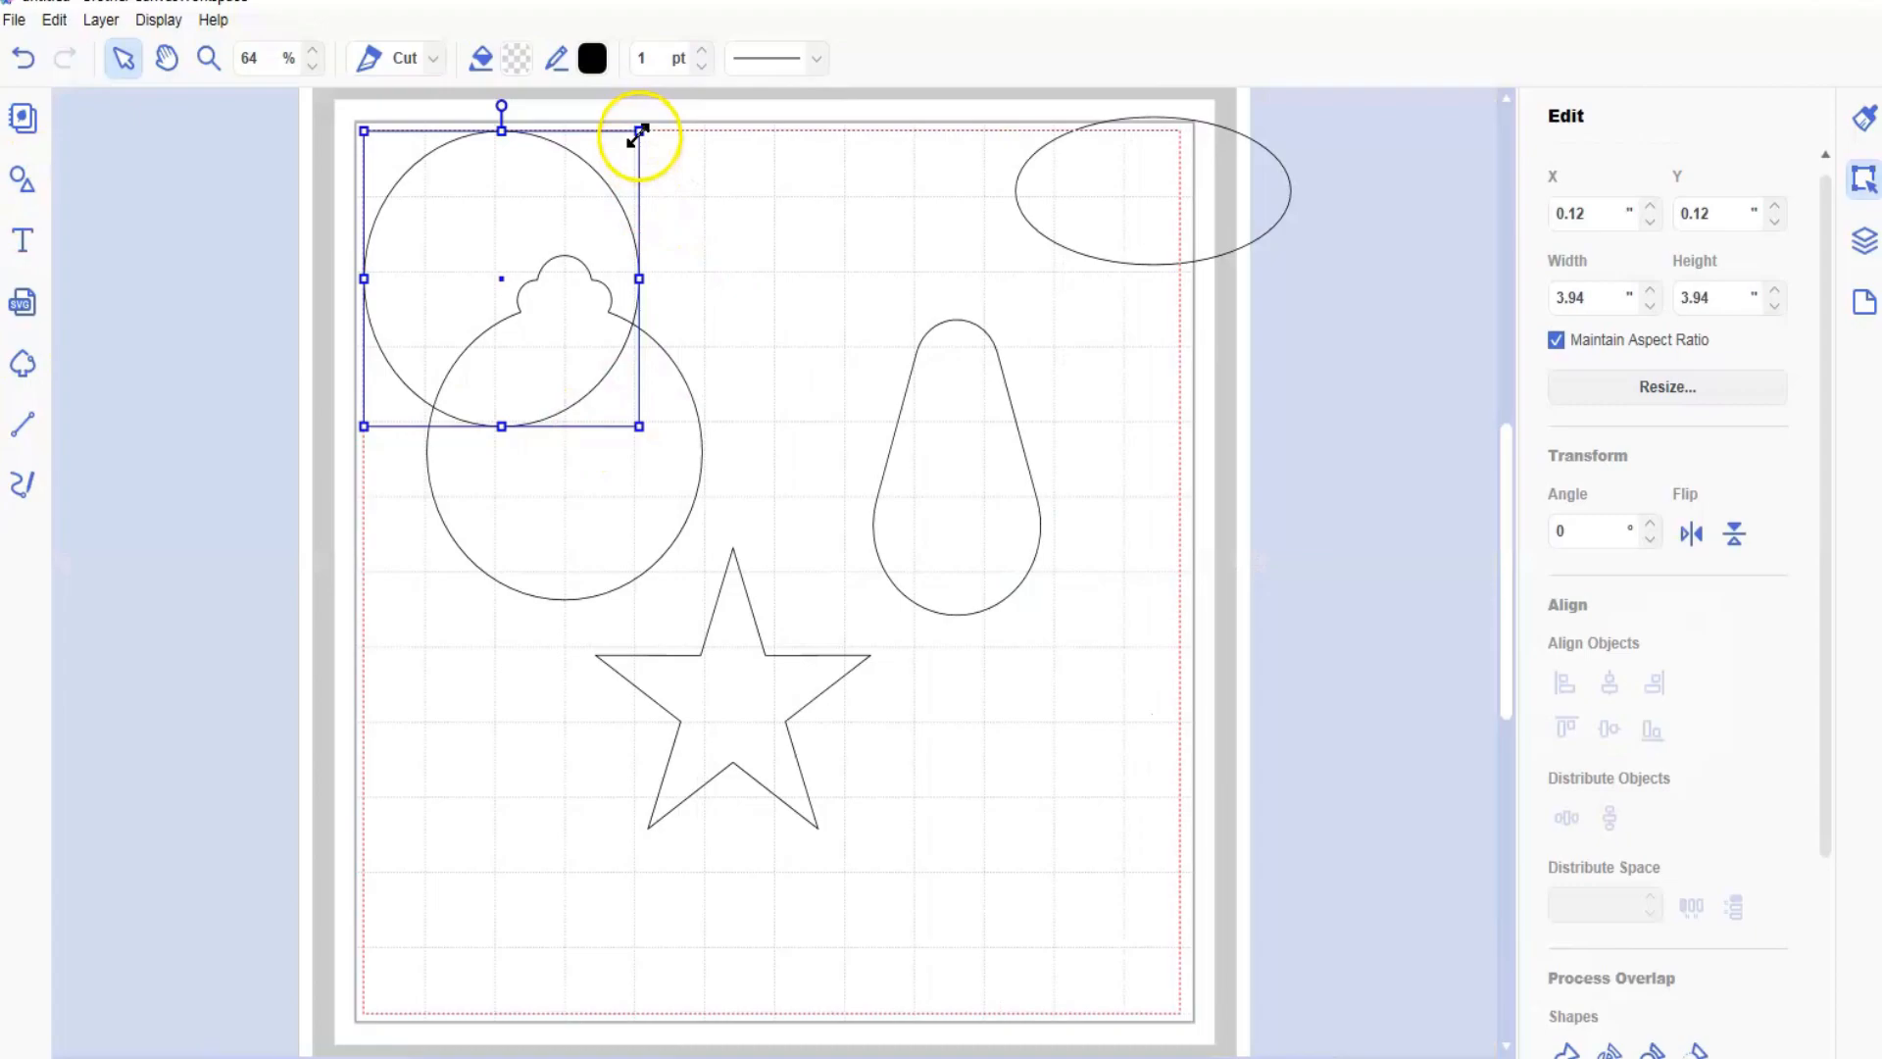
{"action": "left_click_drag", "start_coordinate": [637, 133], "coordinate": [572, 297]}
{"action": "left_click", "coordinate": [488, 269]}
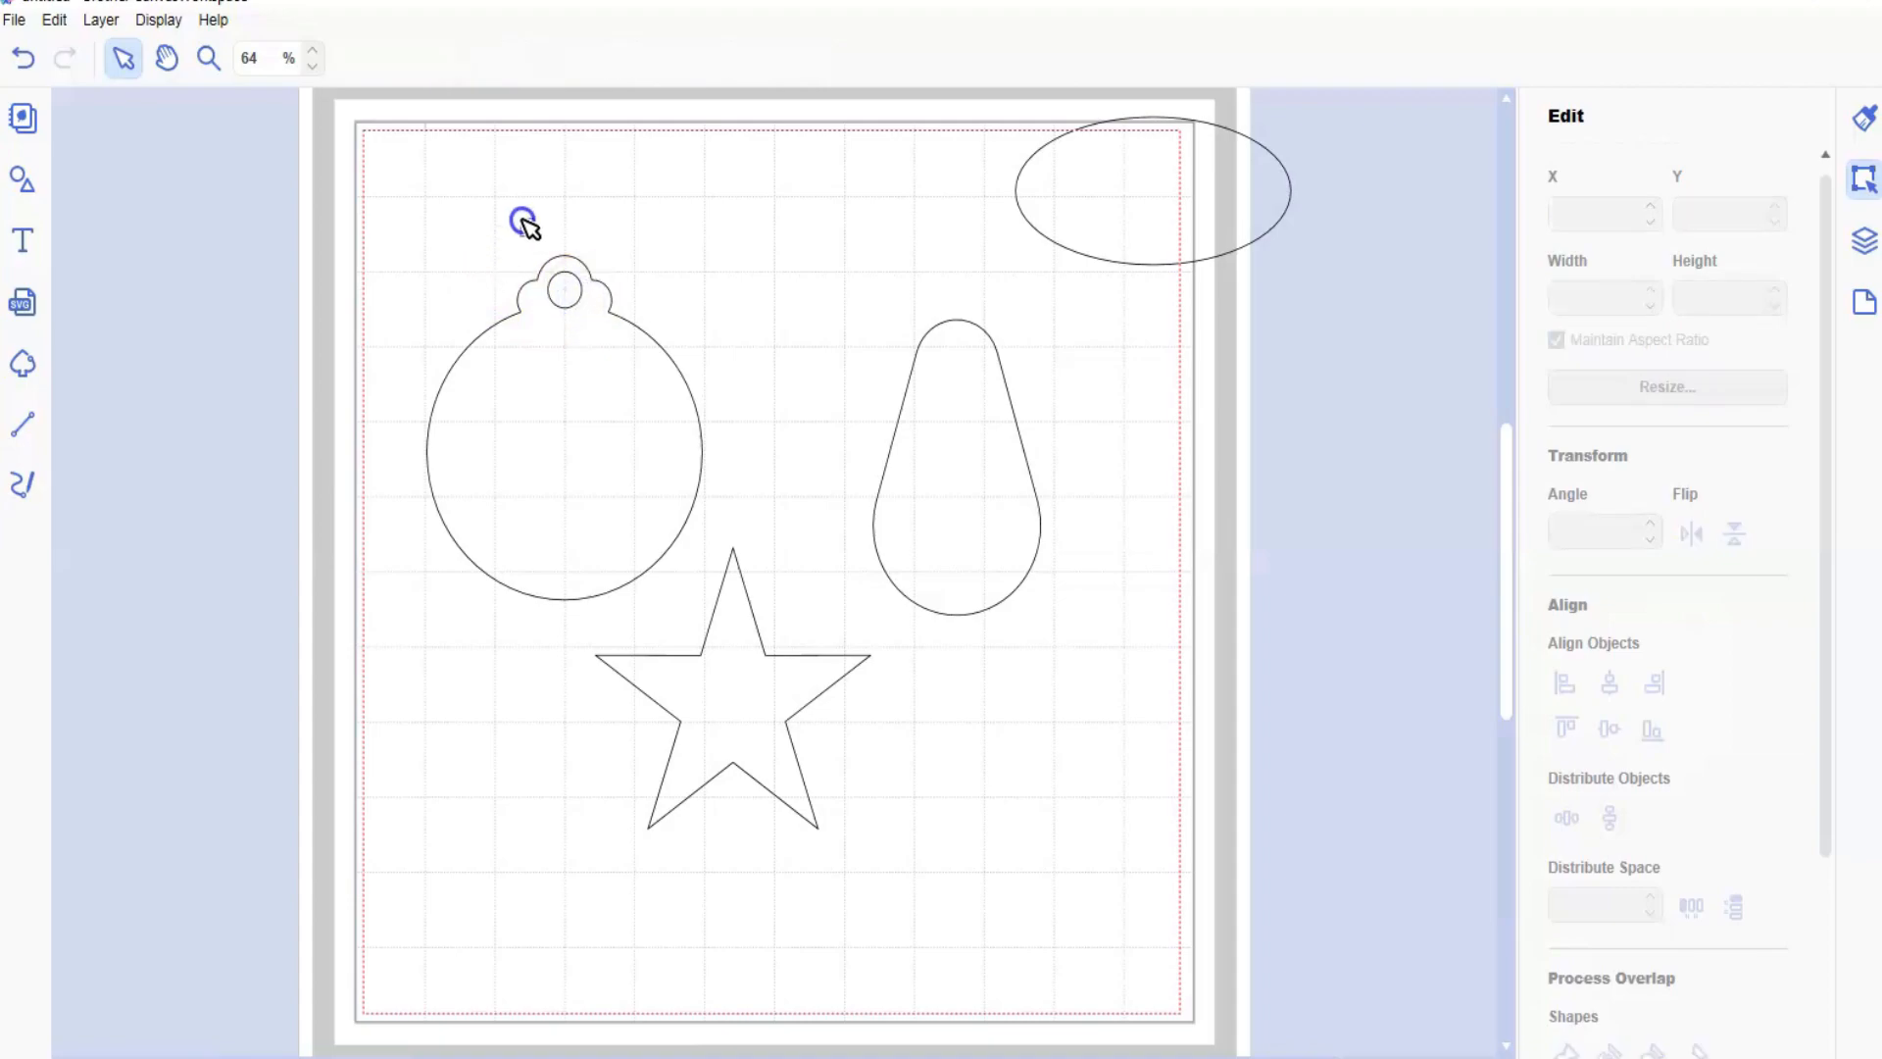
- Center the small hole circle horizontally on the ornament outline
{"action": "left_click_drag", "start_coordinate": [521, 220], "coordinate": [558, 279]}
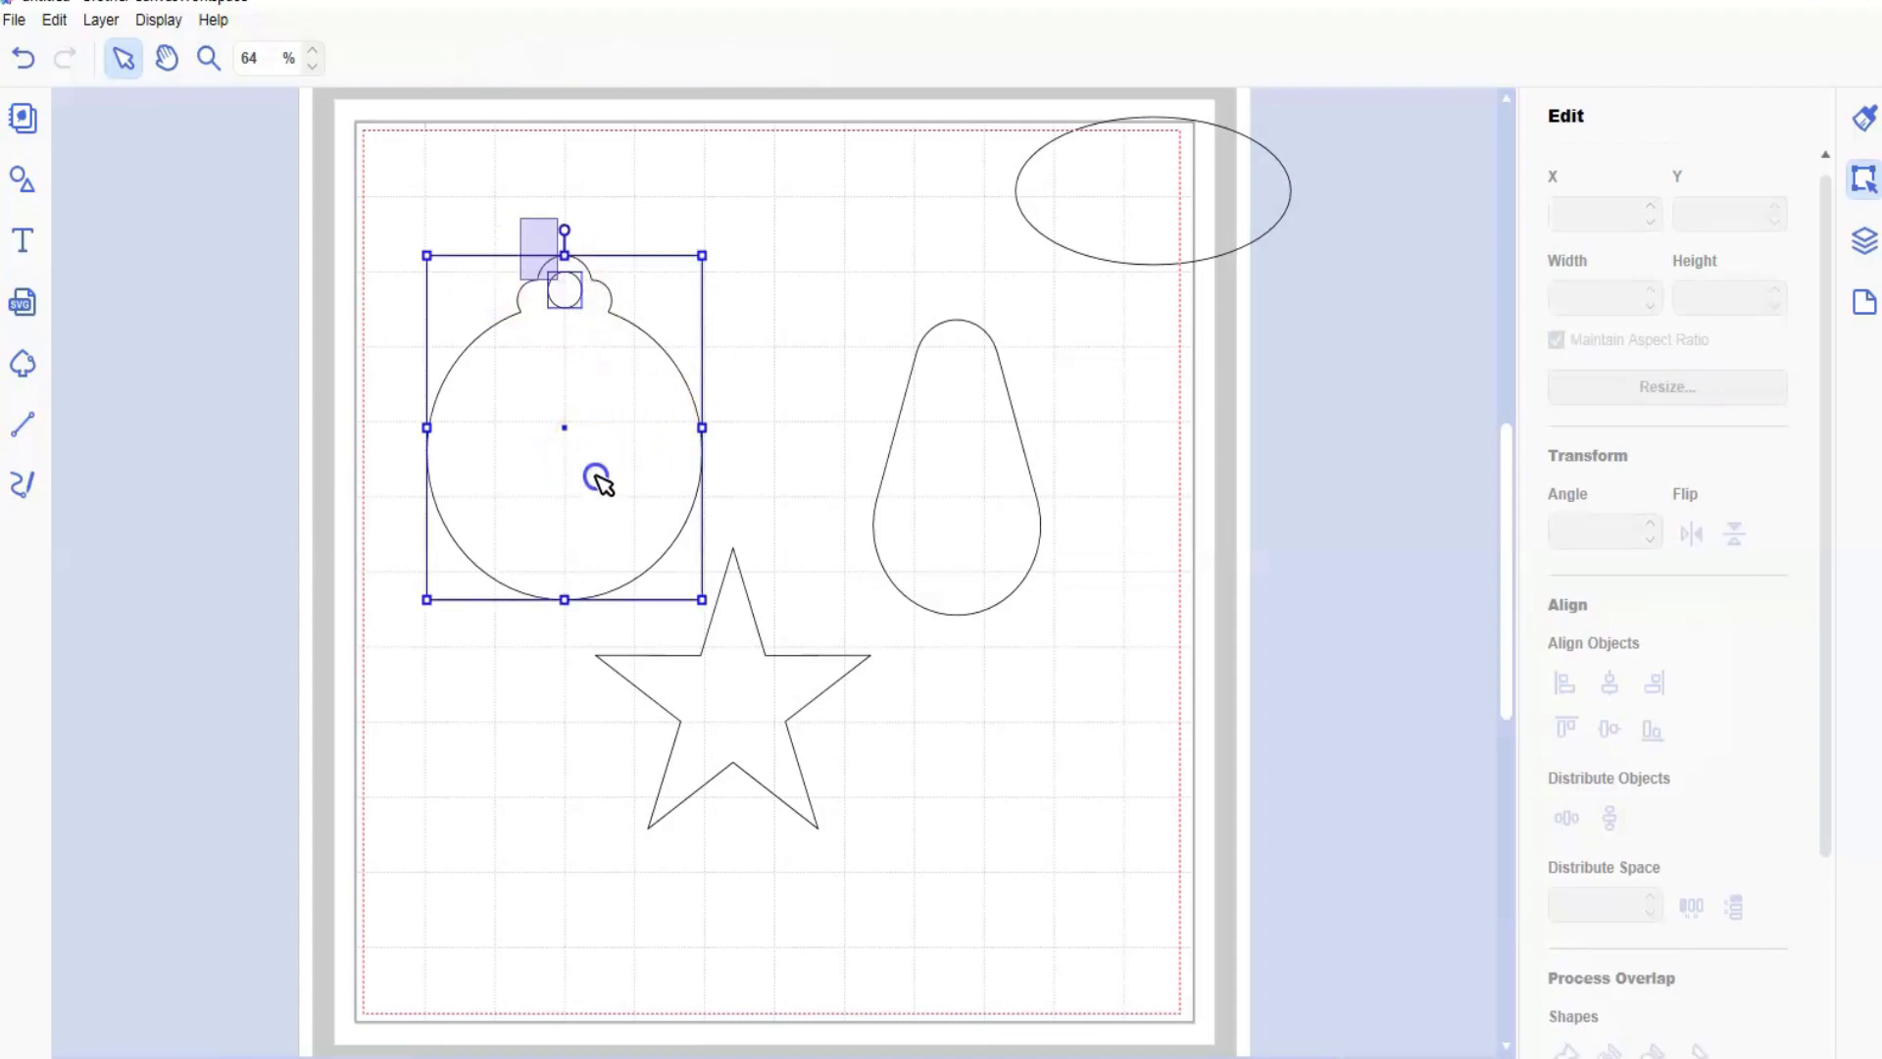
{"action": "left_click", "coordinate": [1640, 676]}
{"action": "left_click", "coordinate": [1611, 680]}
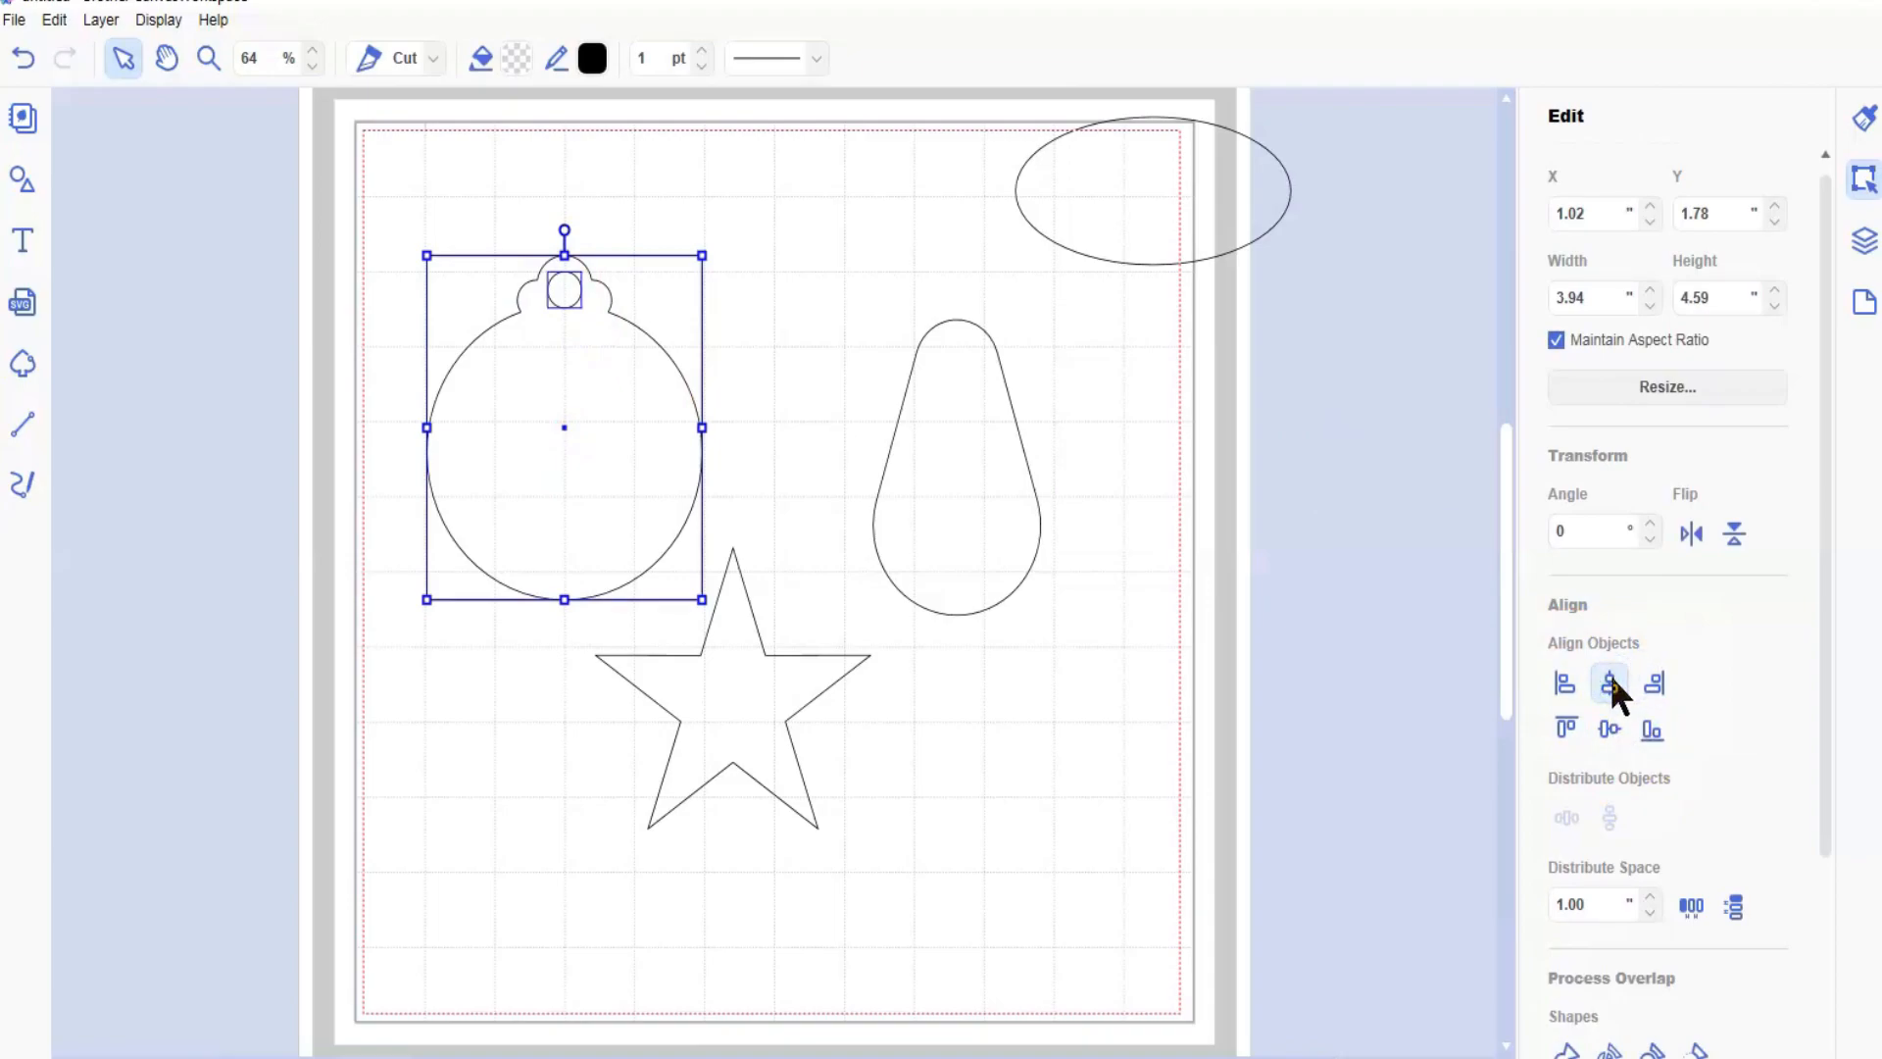
{"action": "left_click", "coordinate": [1067, 705]}
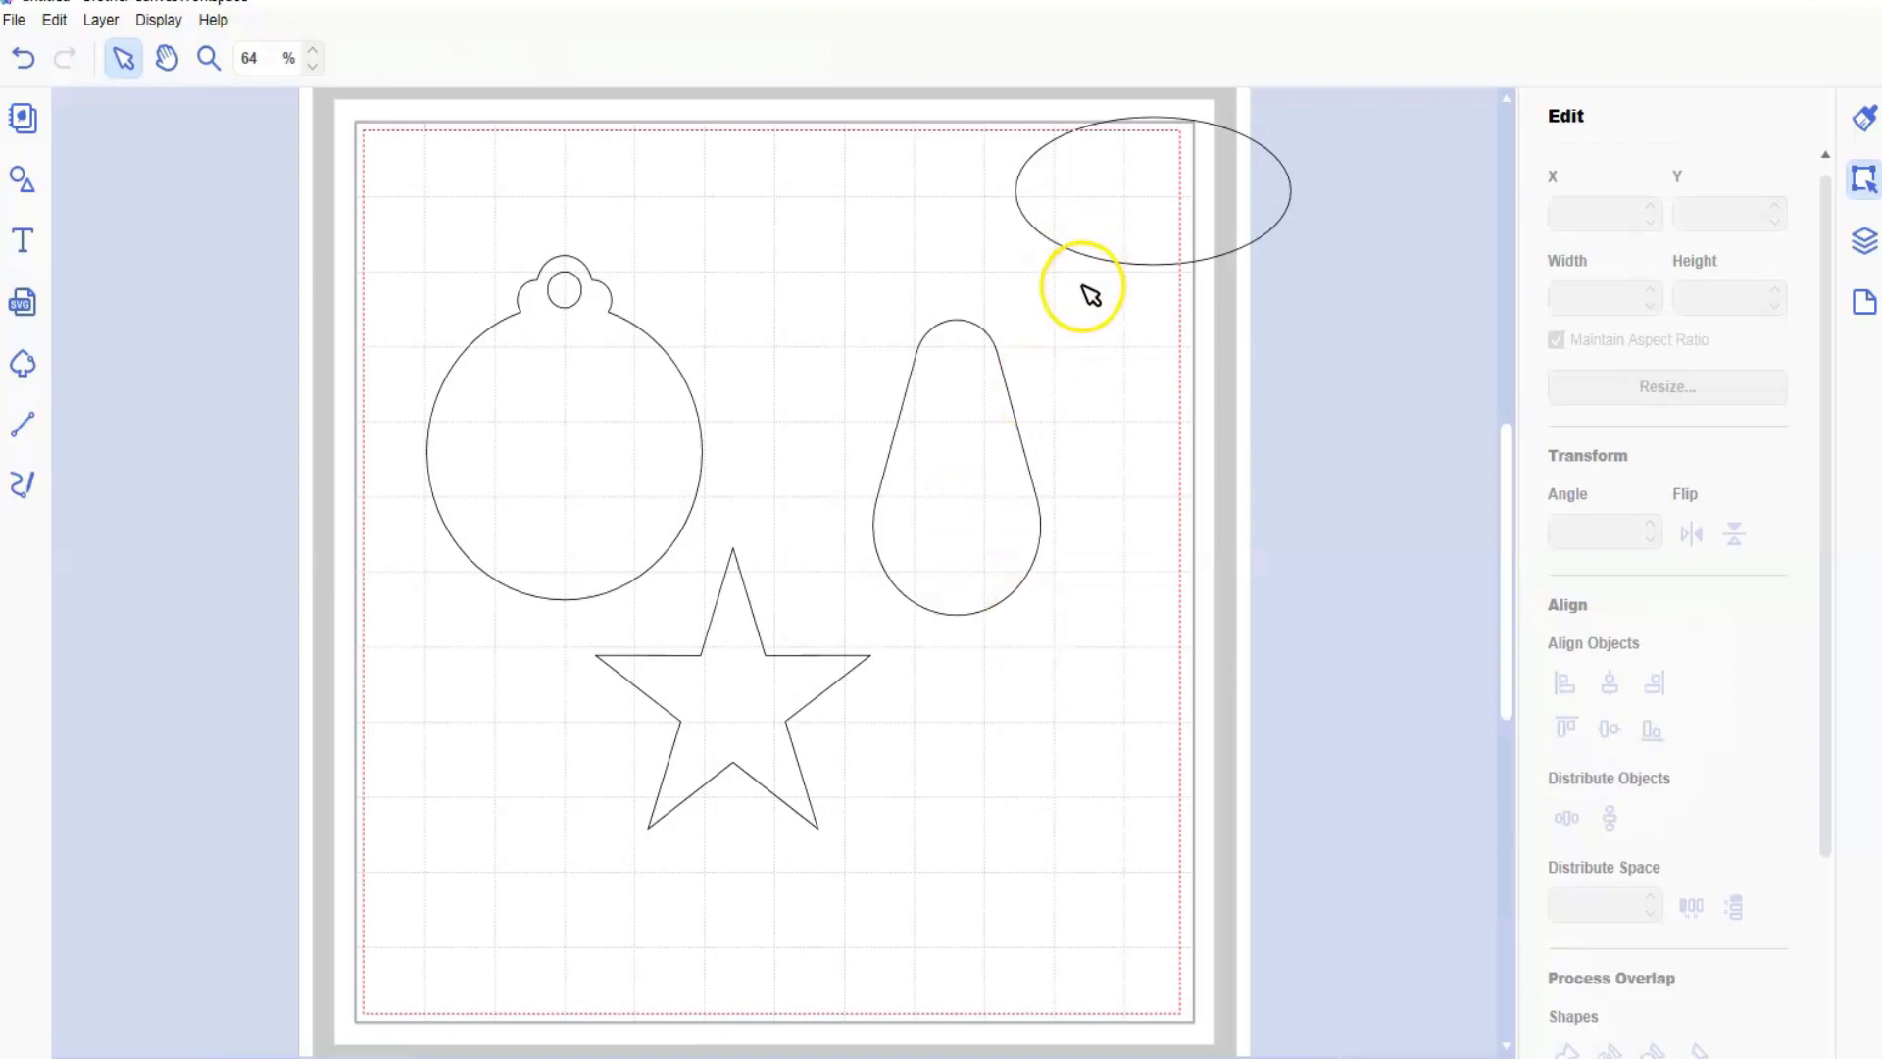
- Move the star slightly lower on the mat, clear of the ornament
{"action": "left_click", "coordinate": [764, 687]}
{"action": "left_click_drag", "start_coordinate": [747, 580], "coordinate": [743, 585]}
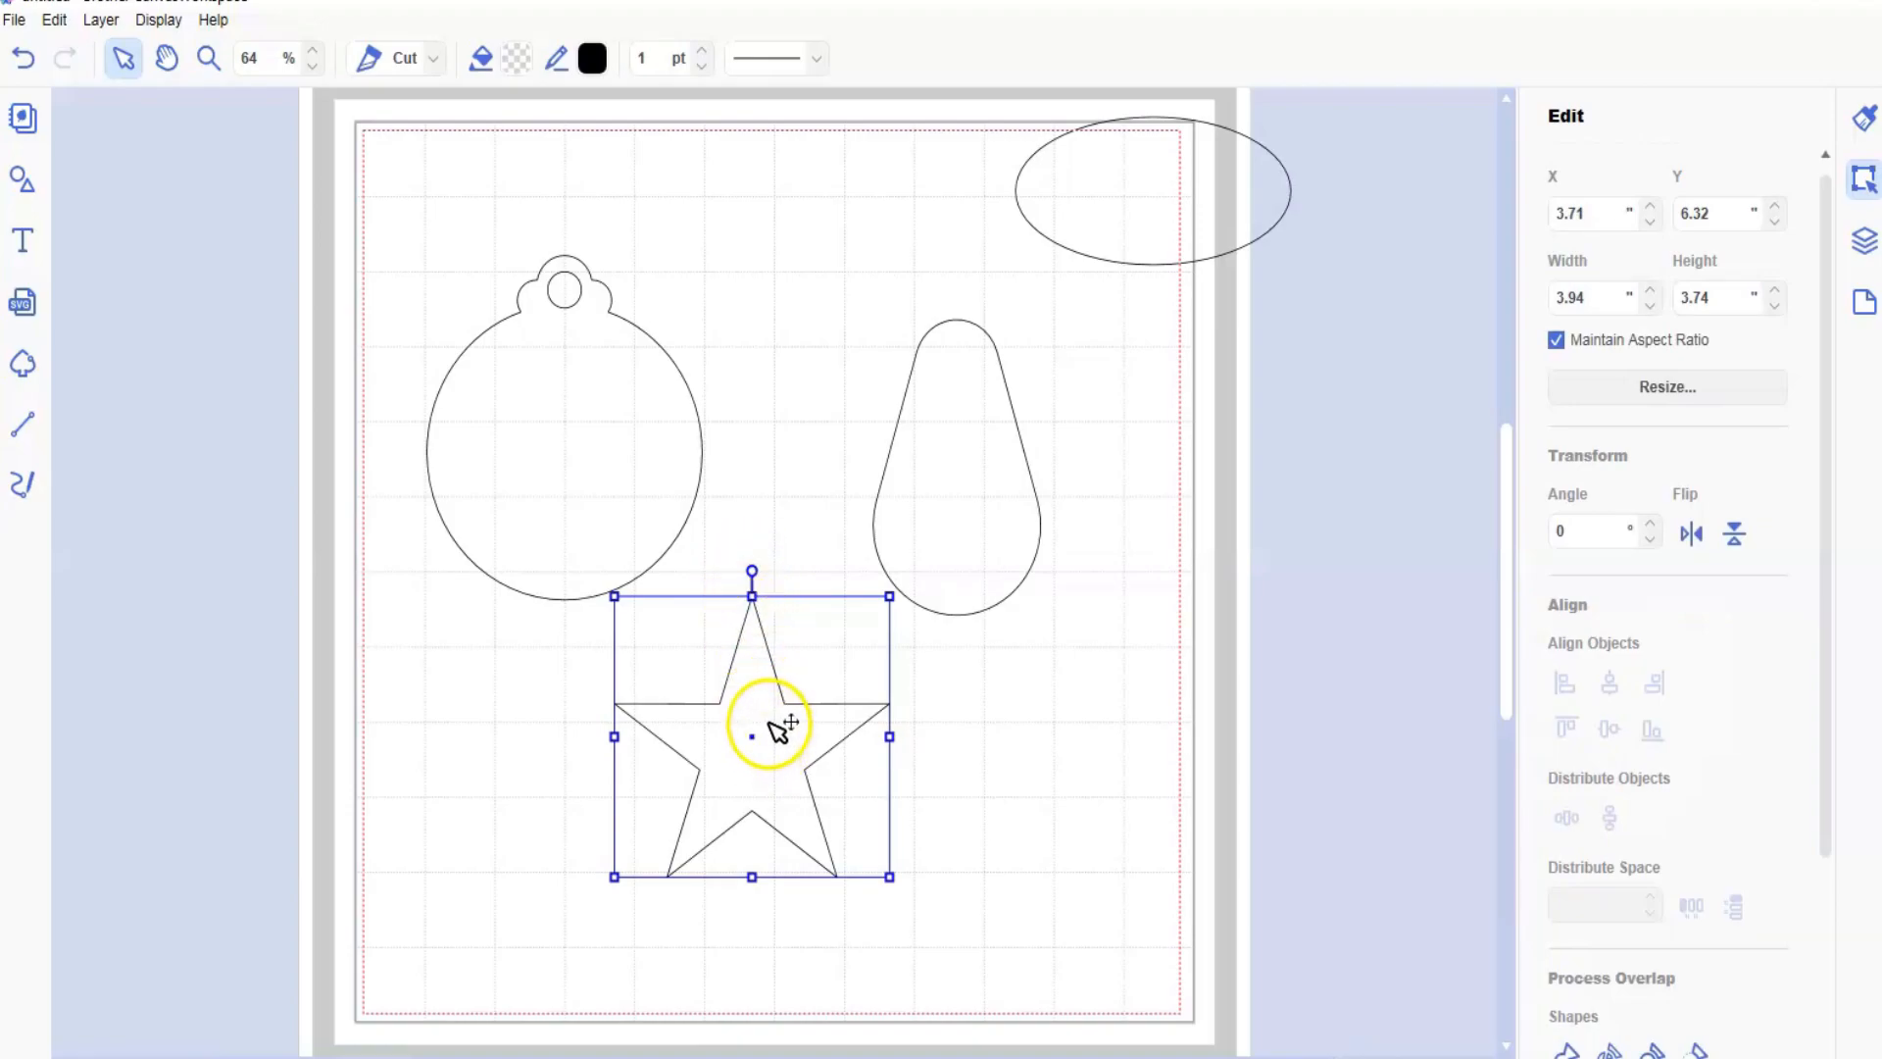
{"action": "left_click", "coordinate": [587, 409]}
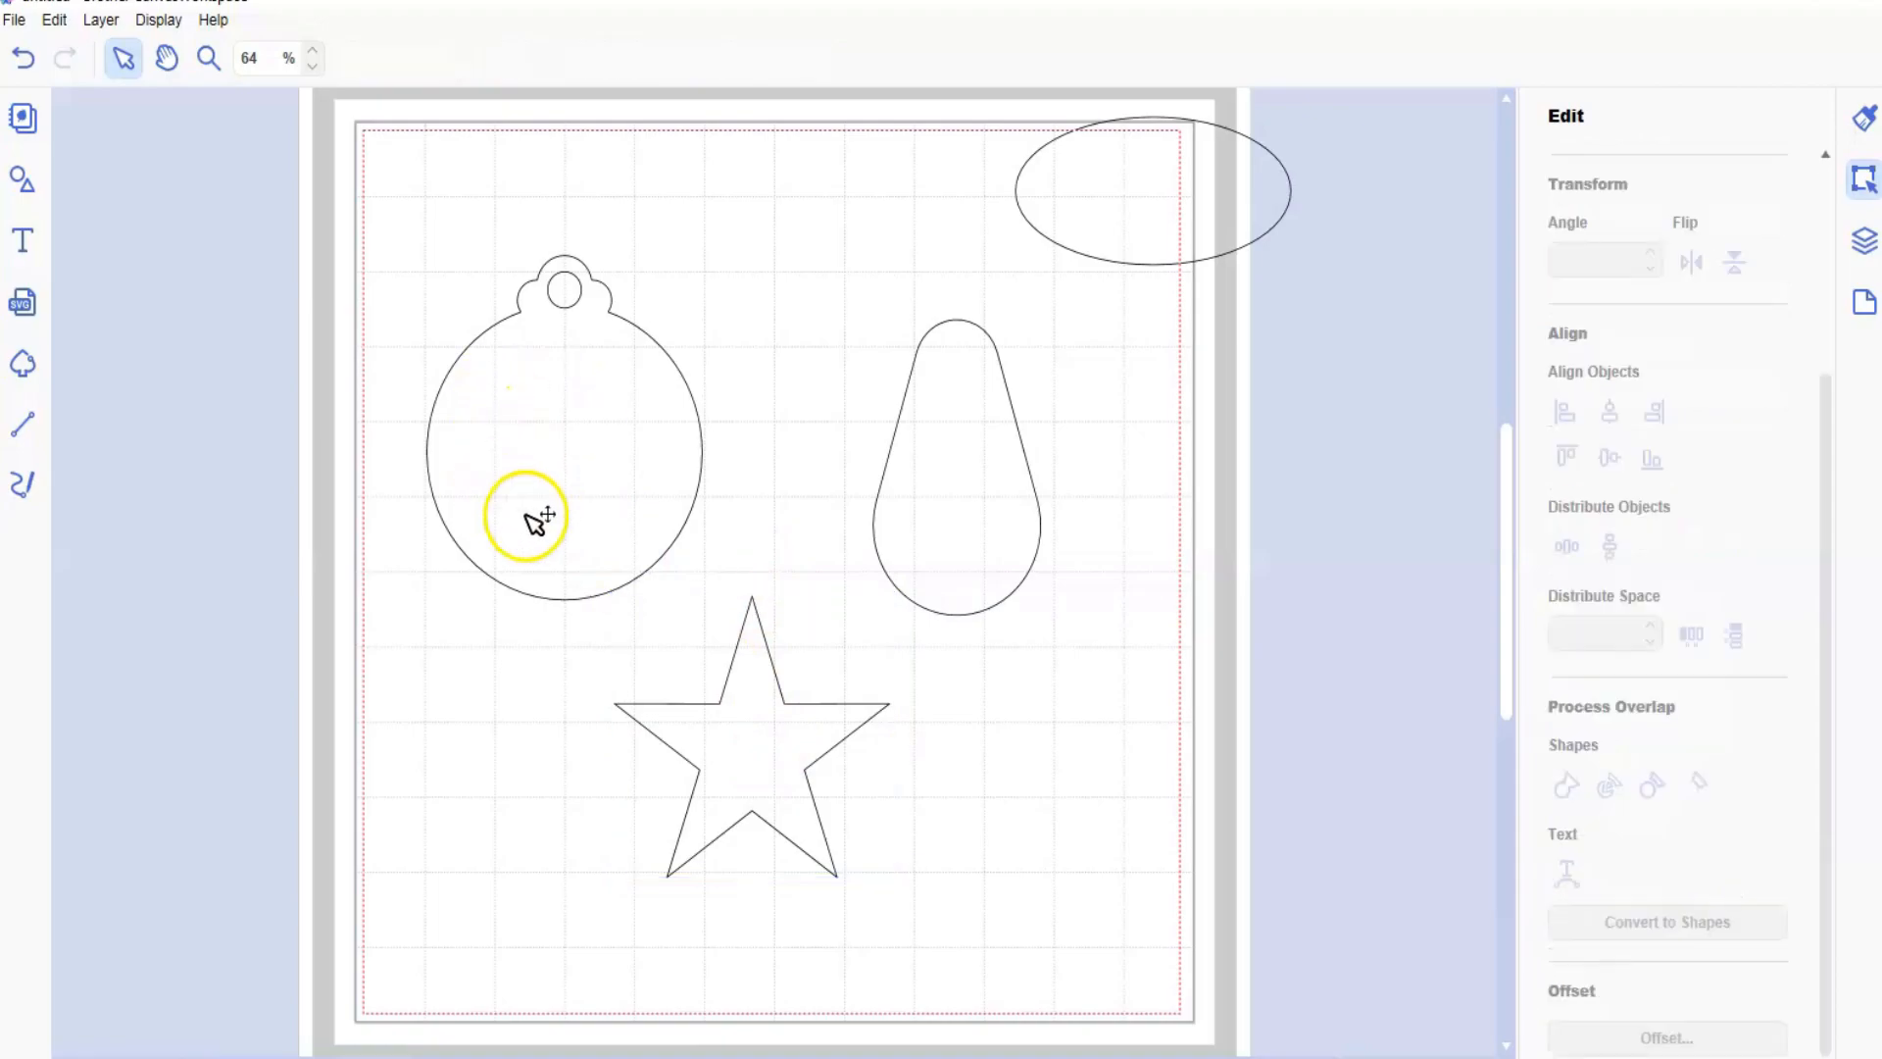
- Insert another plain circle and move it below the ornament, beside the star
{"action": "left_click", "coordinate": [19, 183]}
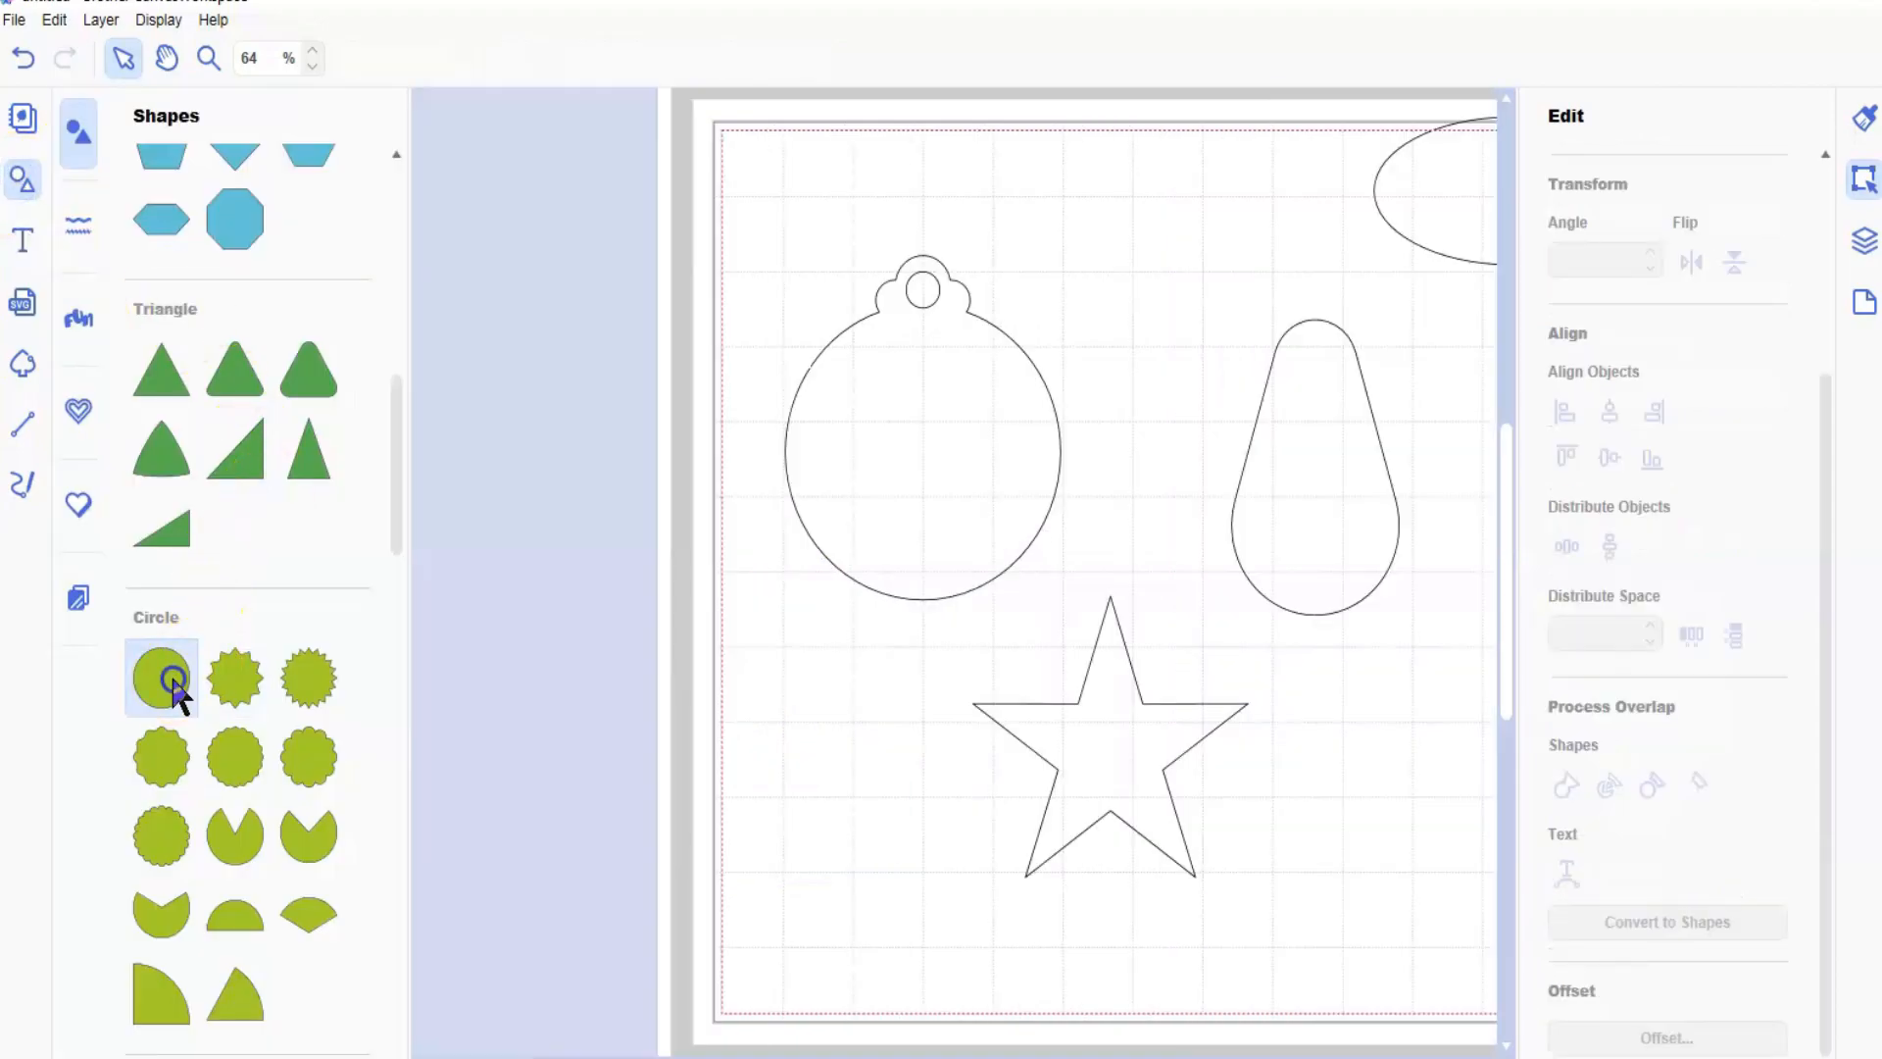
{"action": "left_click", "coordinate": [26, 182]}
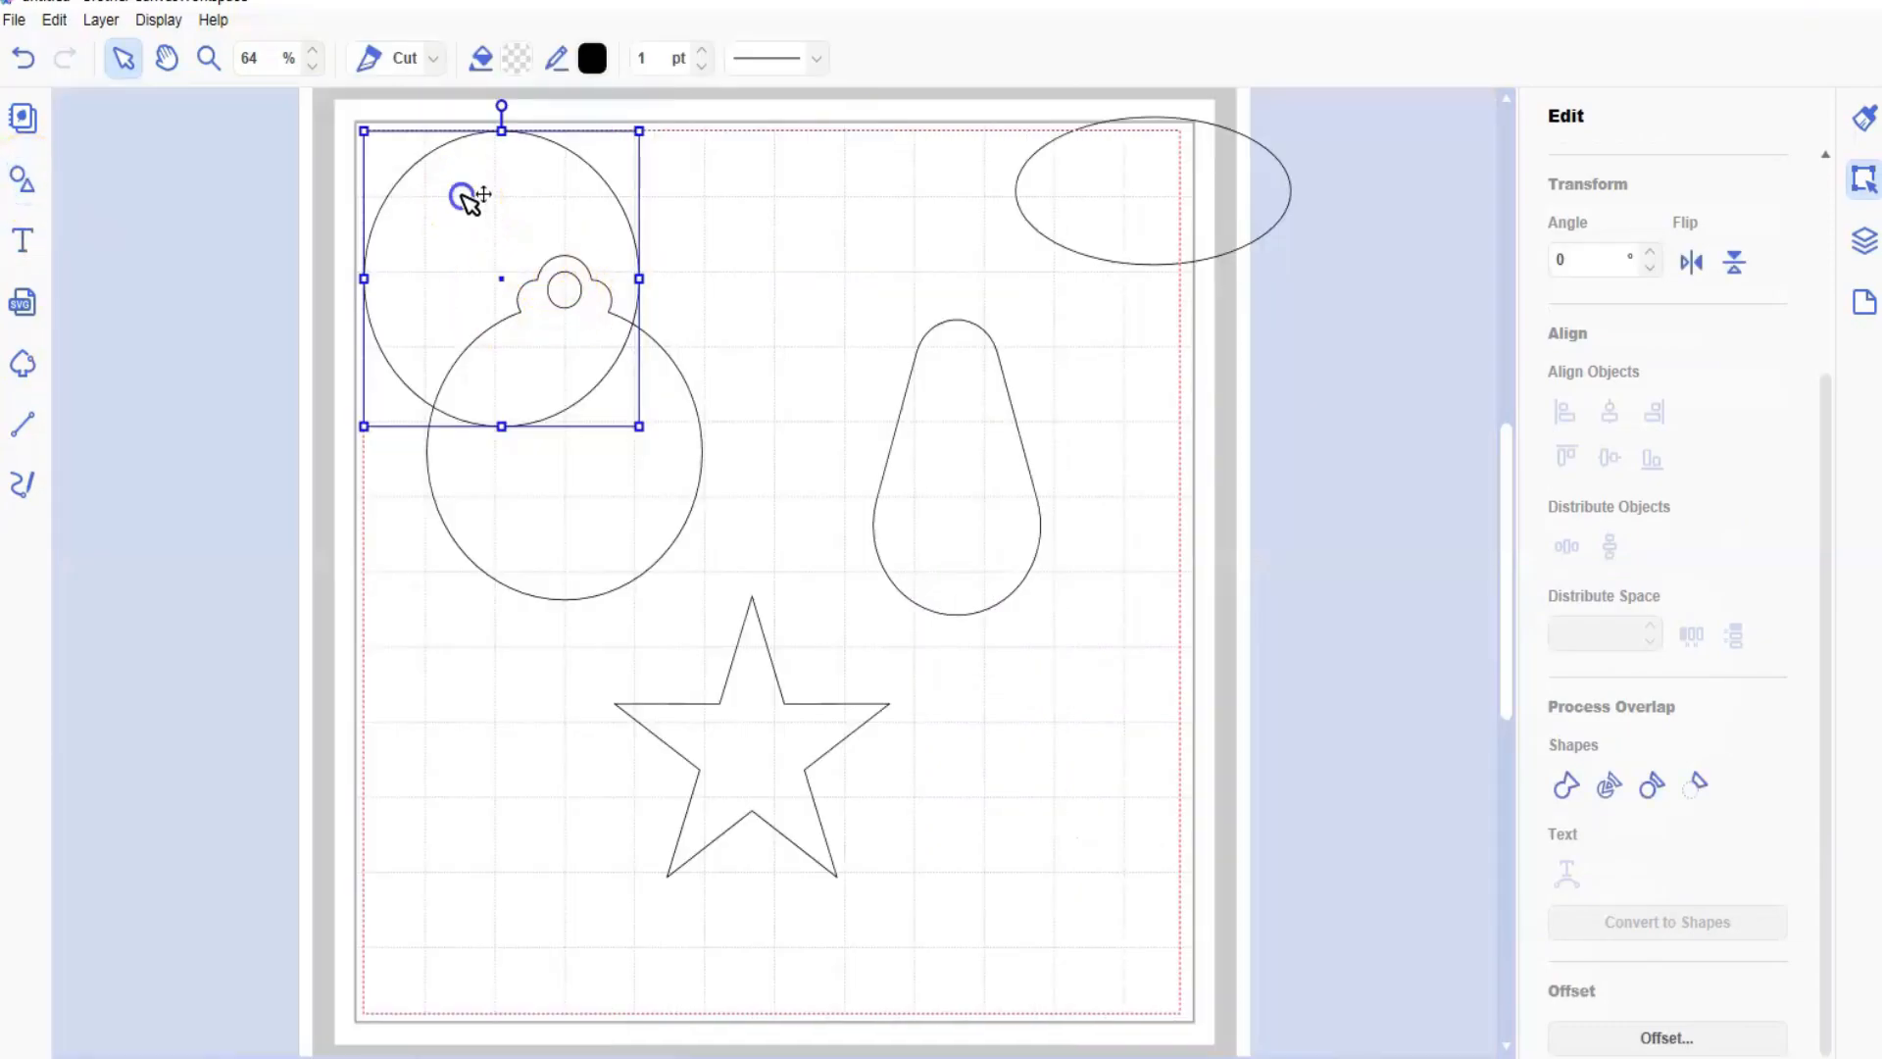
{"action": "left_click_drag", "start_coordinate": [469, 199], "coordinate": [387, 701]}
- Create an inward offset line inside the new circle with 0.20 inch spacing and round corners, leaving the original line as is
{"action": "left_click", "coordinate": [1652, 1039]}
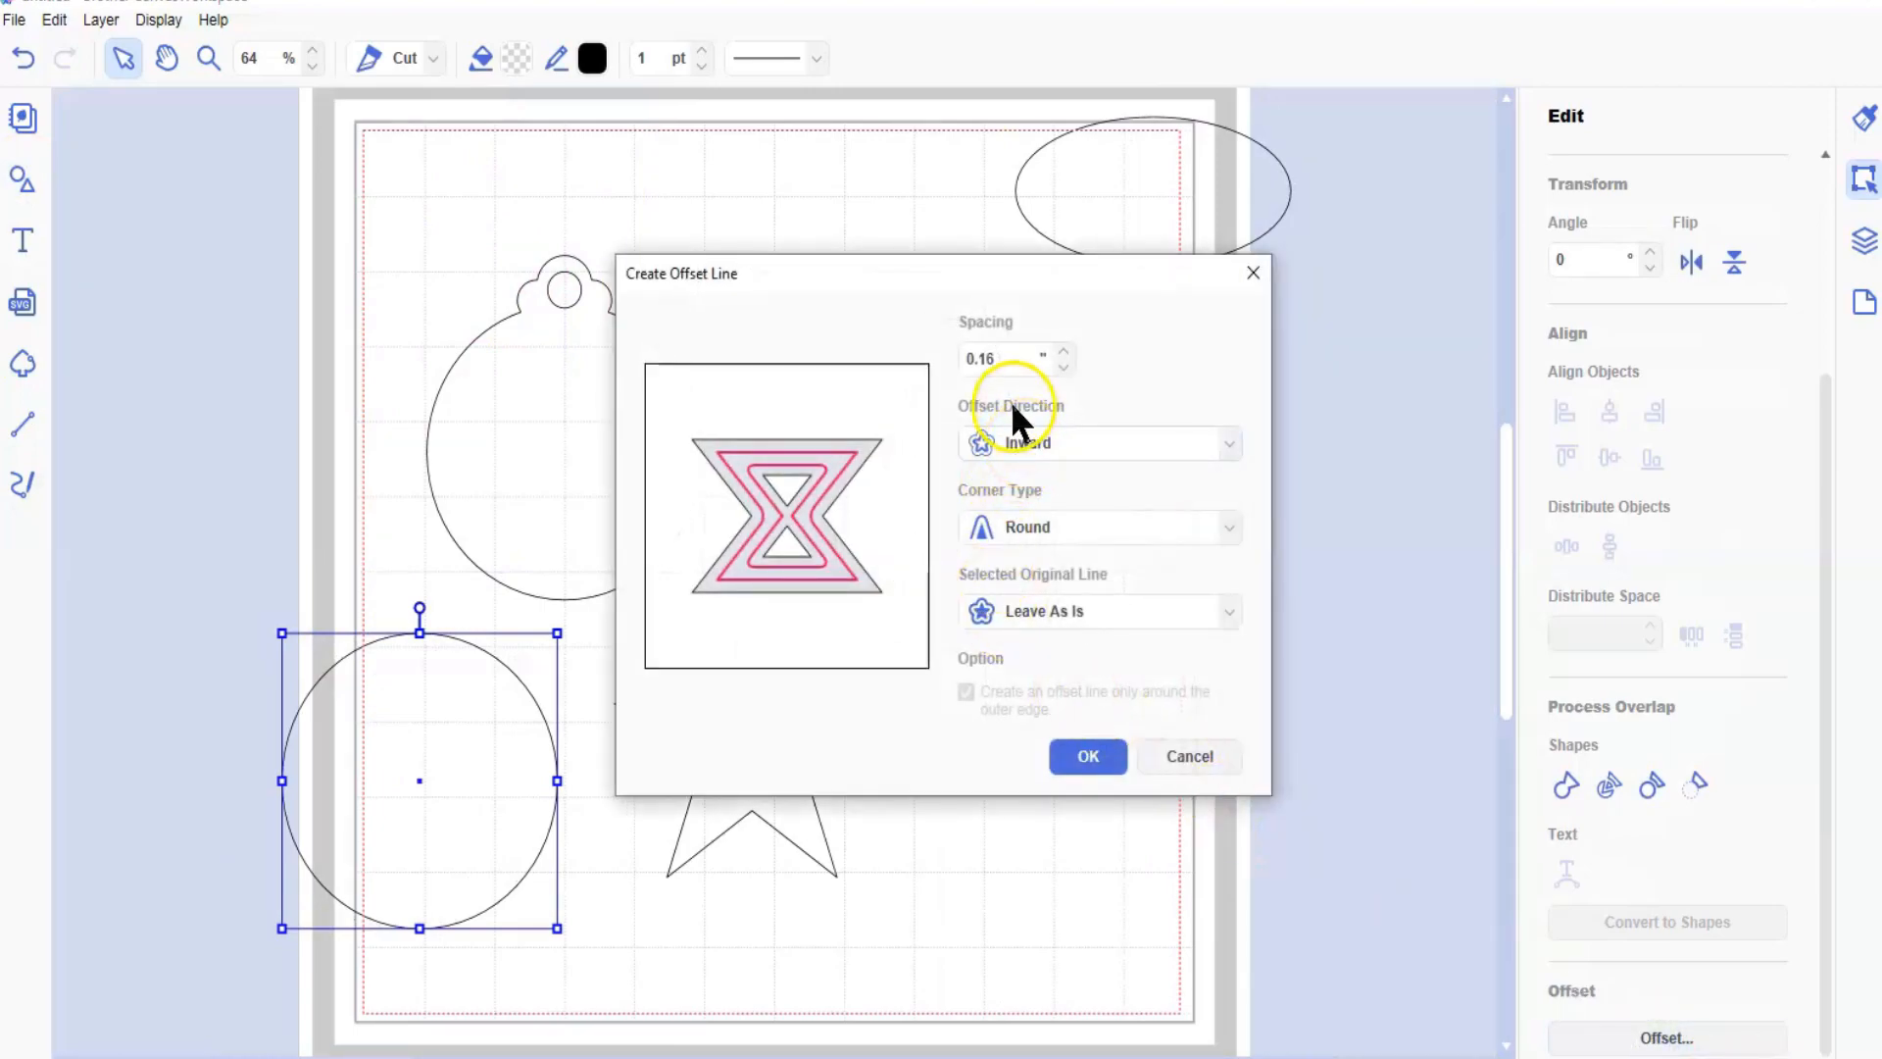
{"action": "left_click", "coordinate": [1063, 350]}
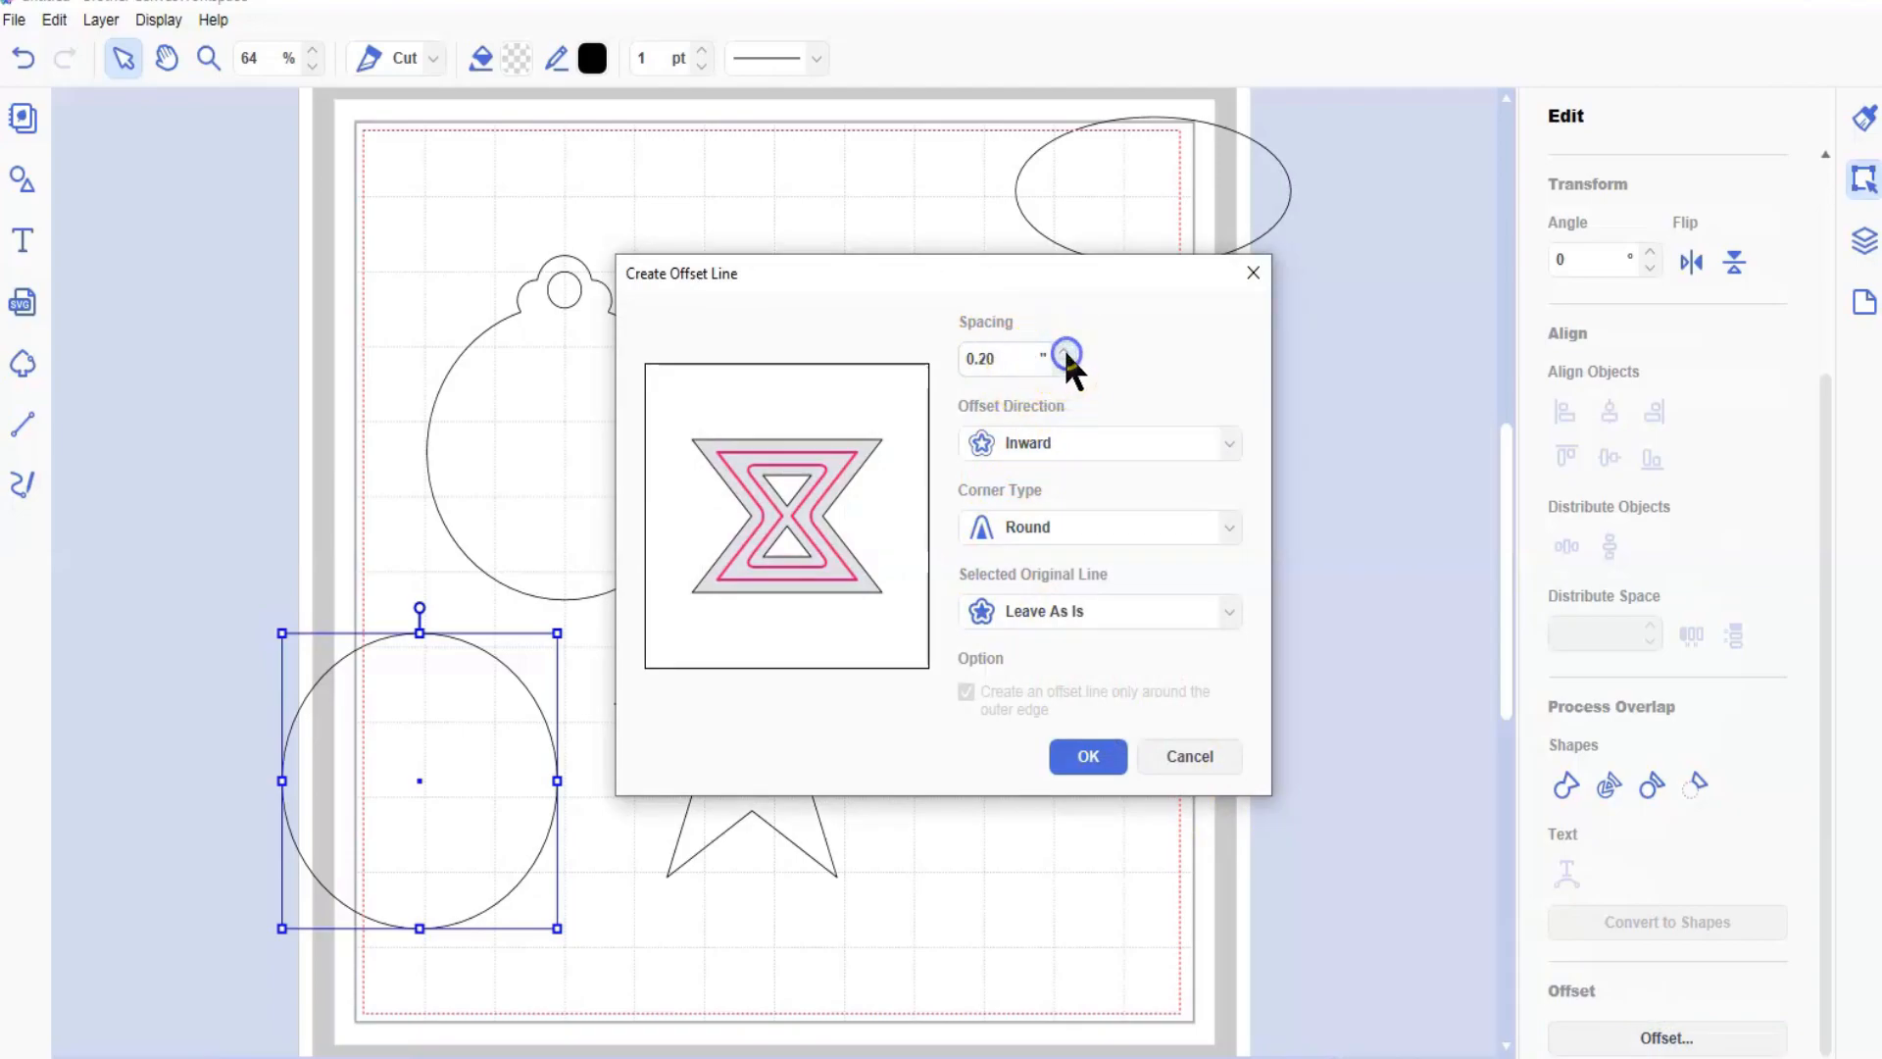
{"action": "left_click", "coordinate": [1088, 757]}
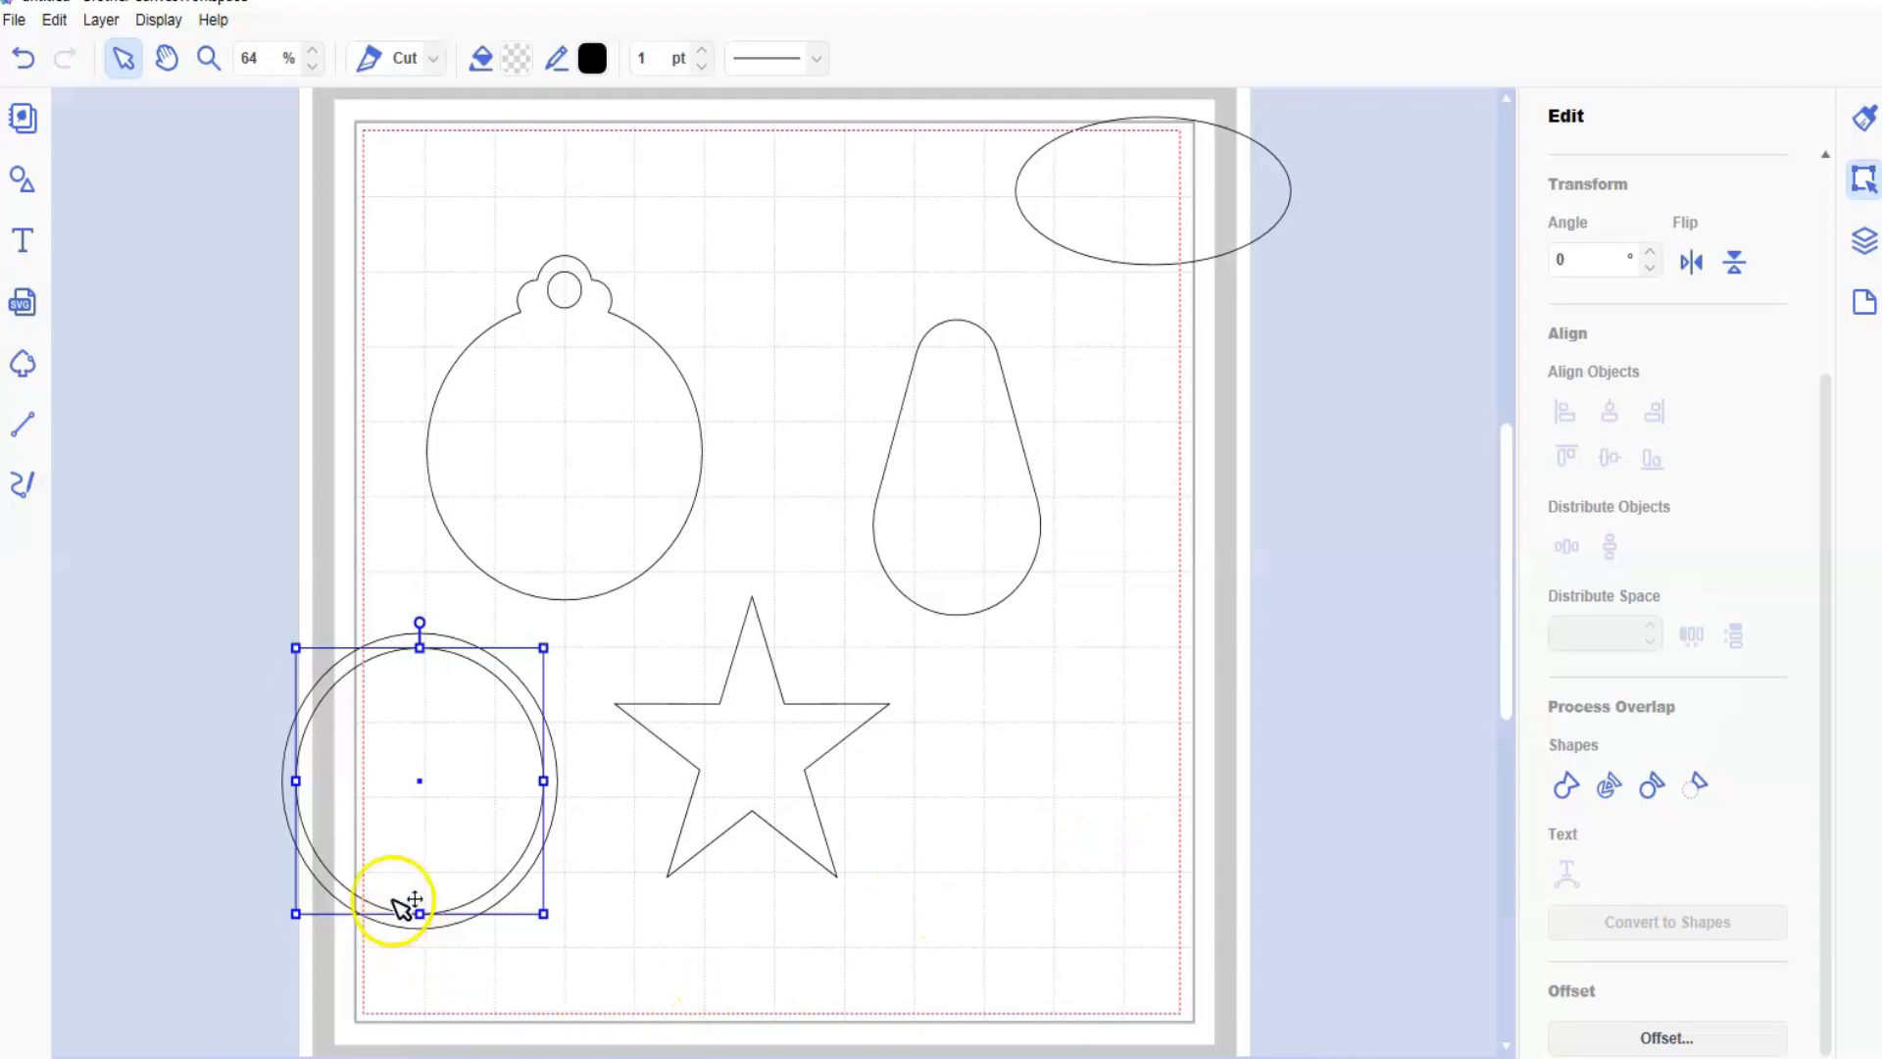
- Subtract the inner circle from the outer one to form a ring, then move the ring up past the mat's left edge
{"action": "left_click", "coordinate": [274, 664]}
{"action": "left_click", "coordinate": [366, 738]}
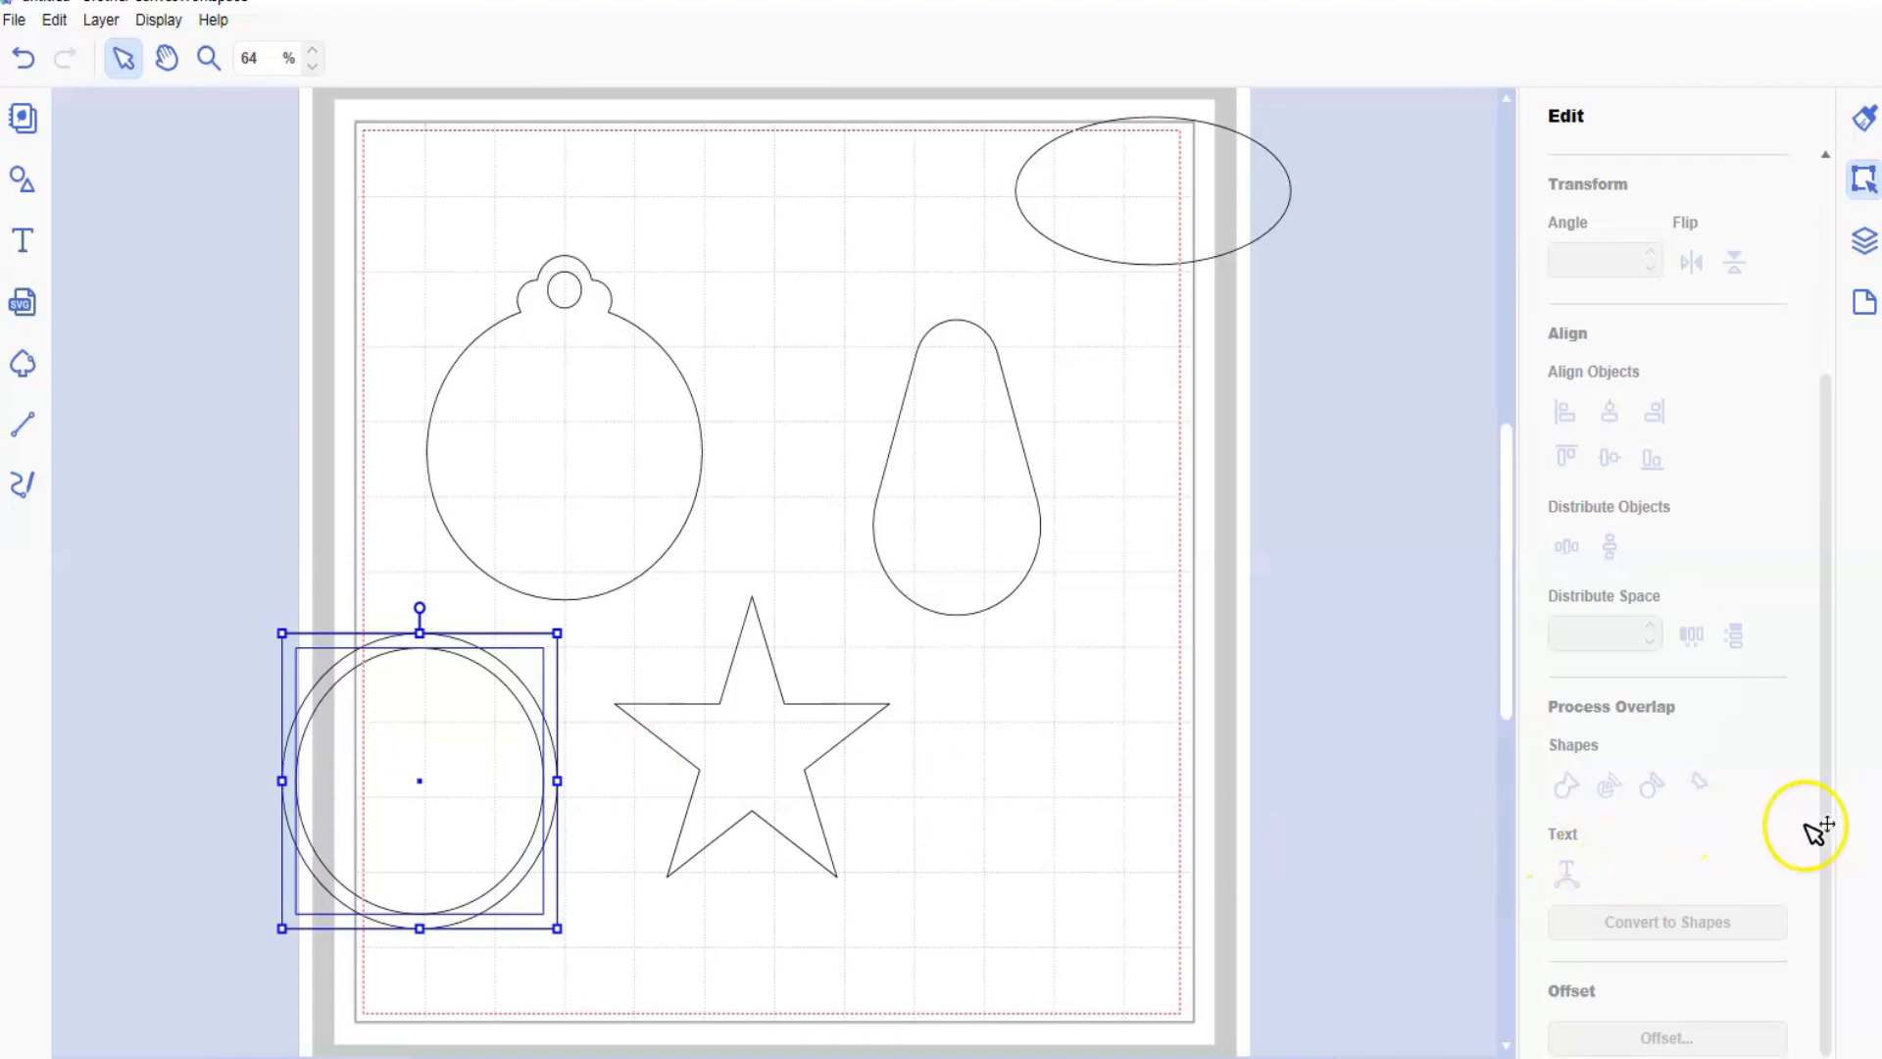
{"action": "left_click", "coordinate": [1692, 780]}
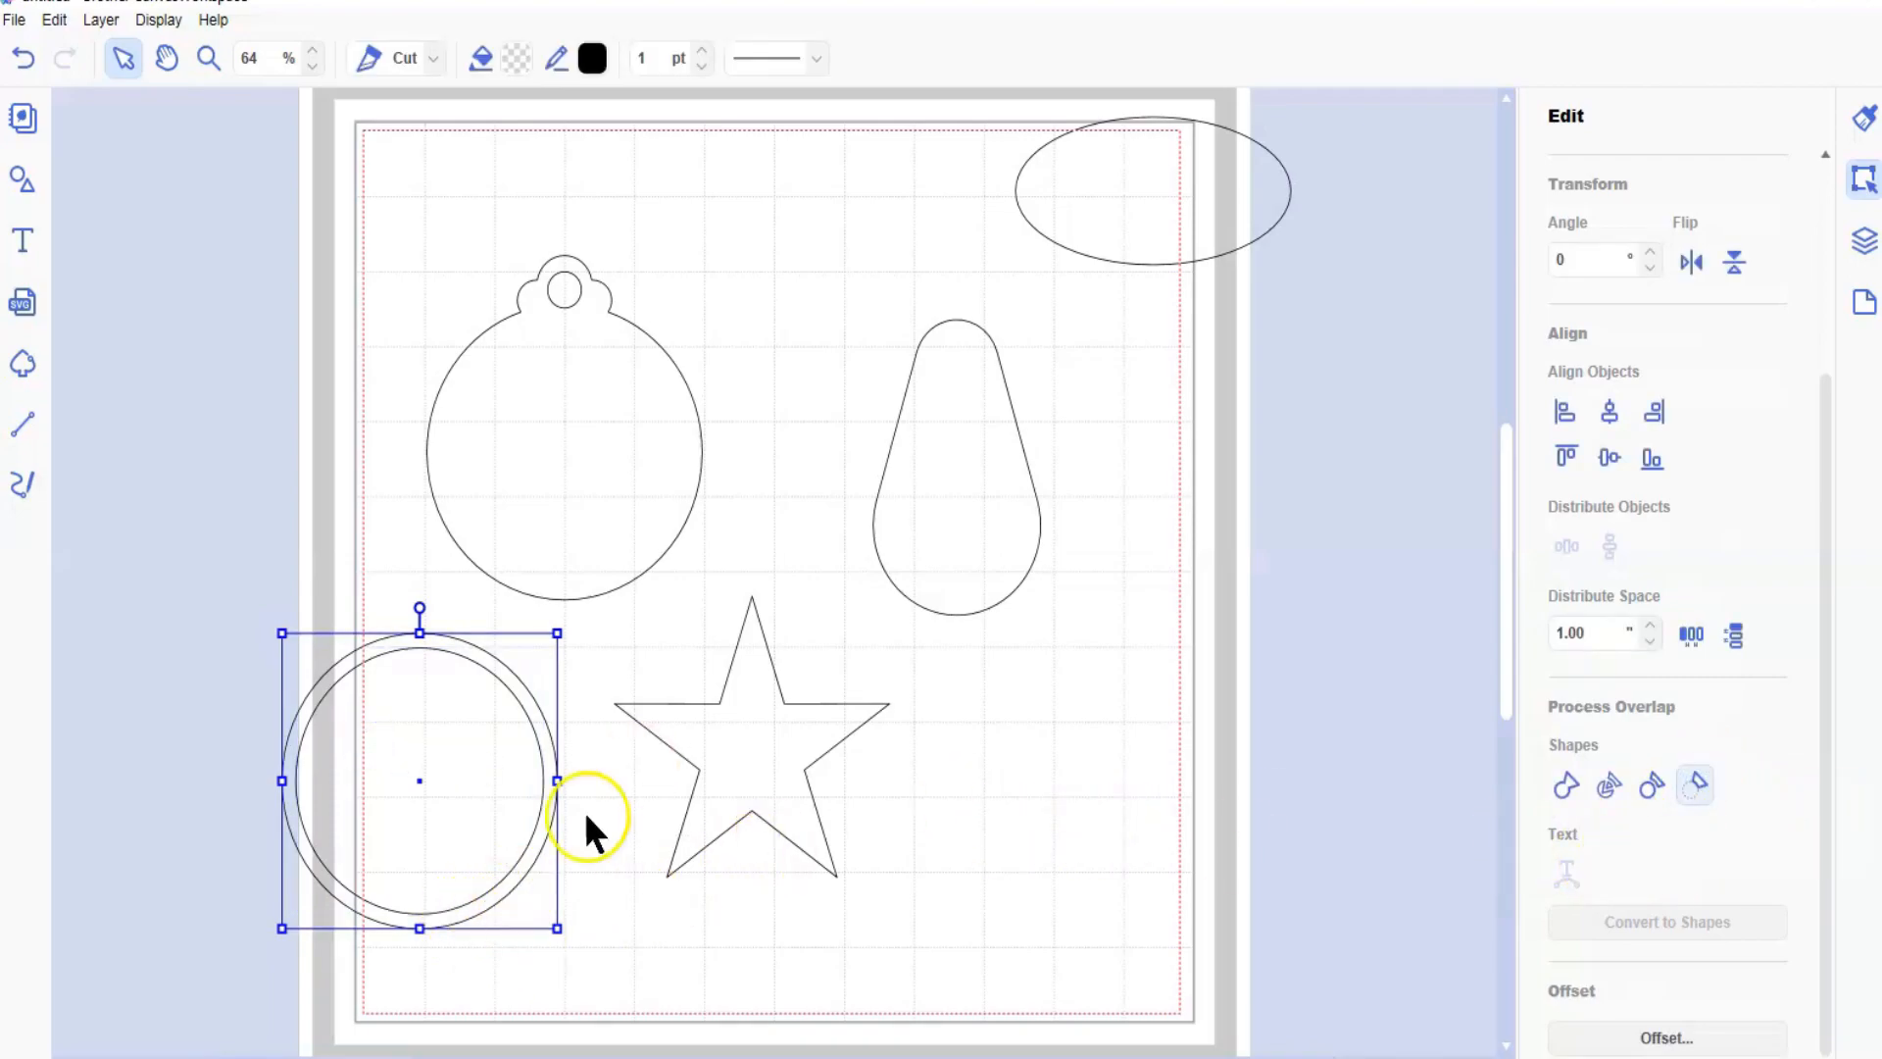
{"action": "left_click", "coordinate": [434, 787]}
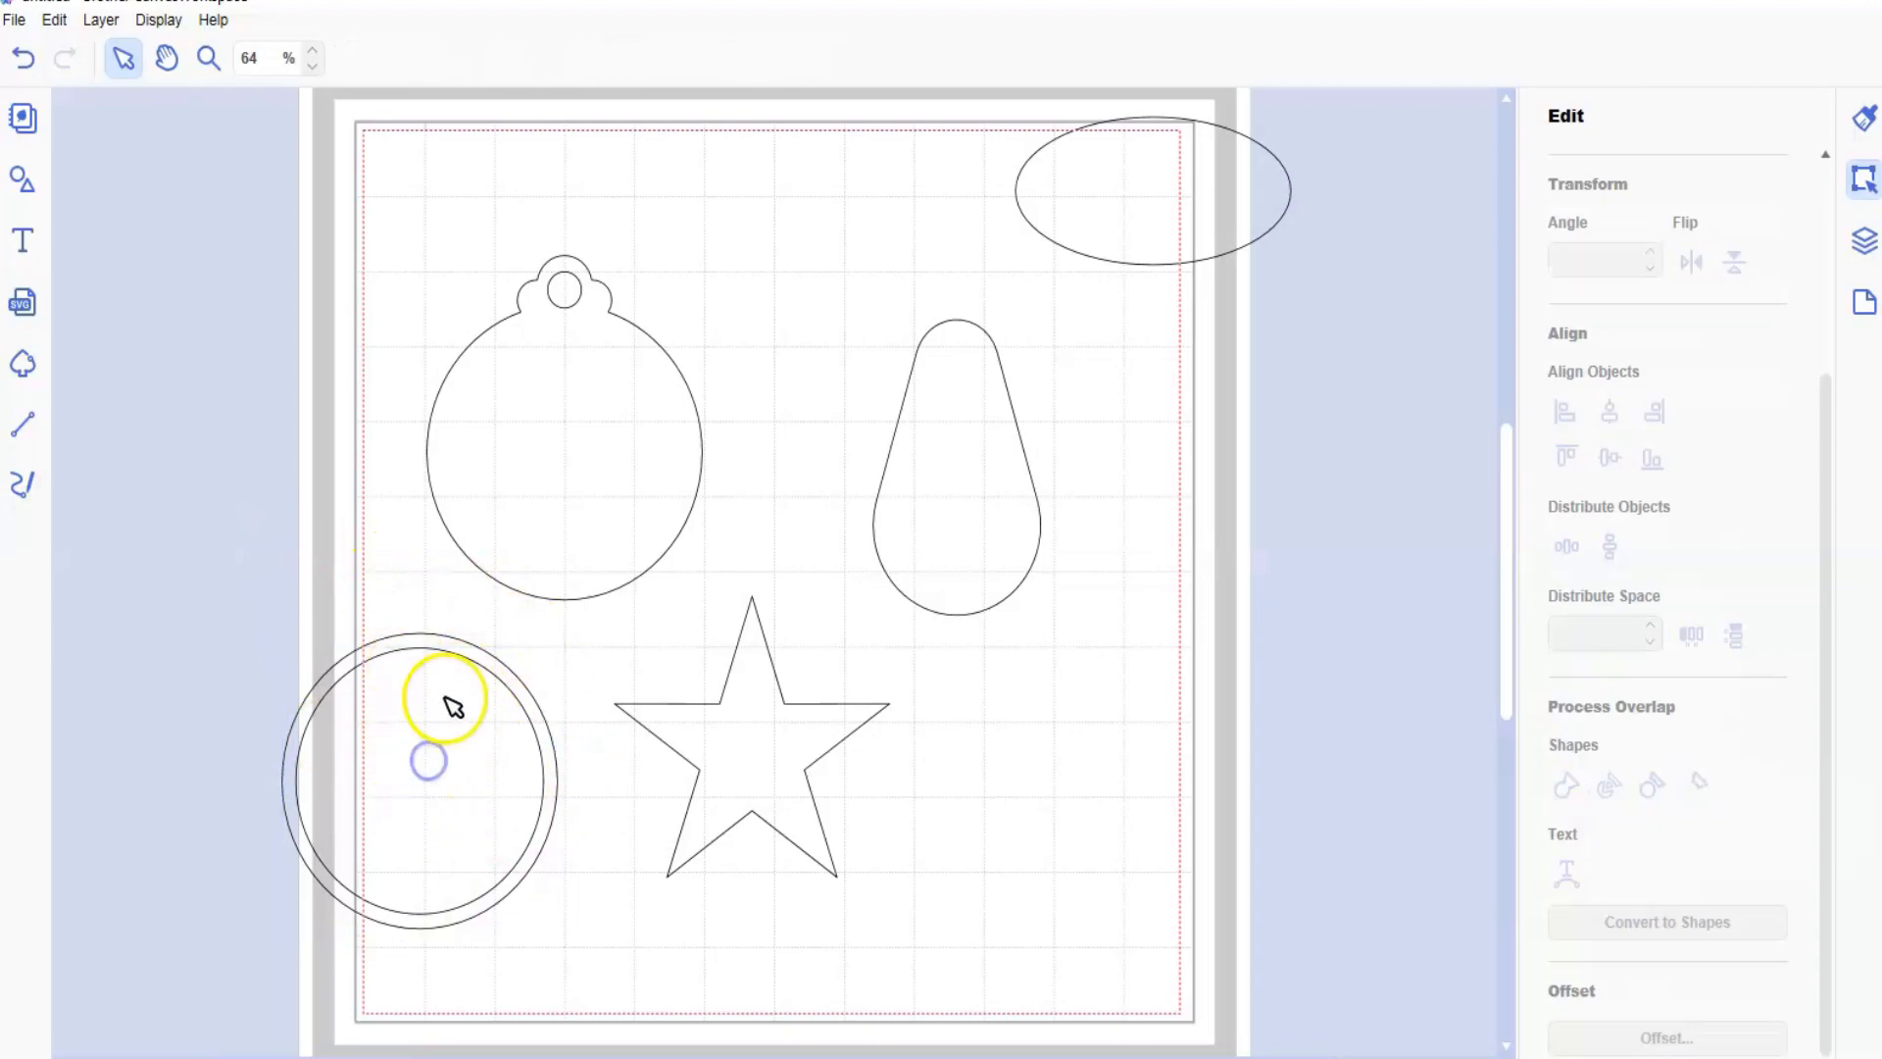
{"action": "left_click", "coordinate": [410, 651]}
{"action": "left_click_drag", "start_coordinate": [410, 647], "coordinate": [342, 451]}
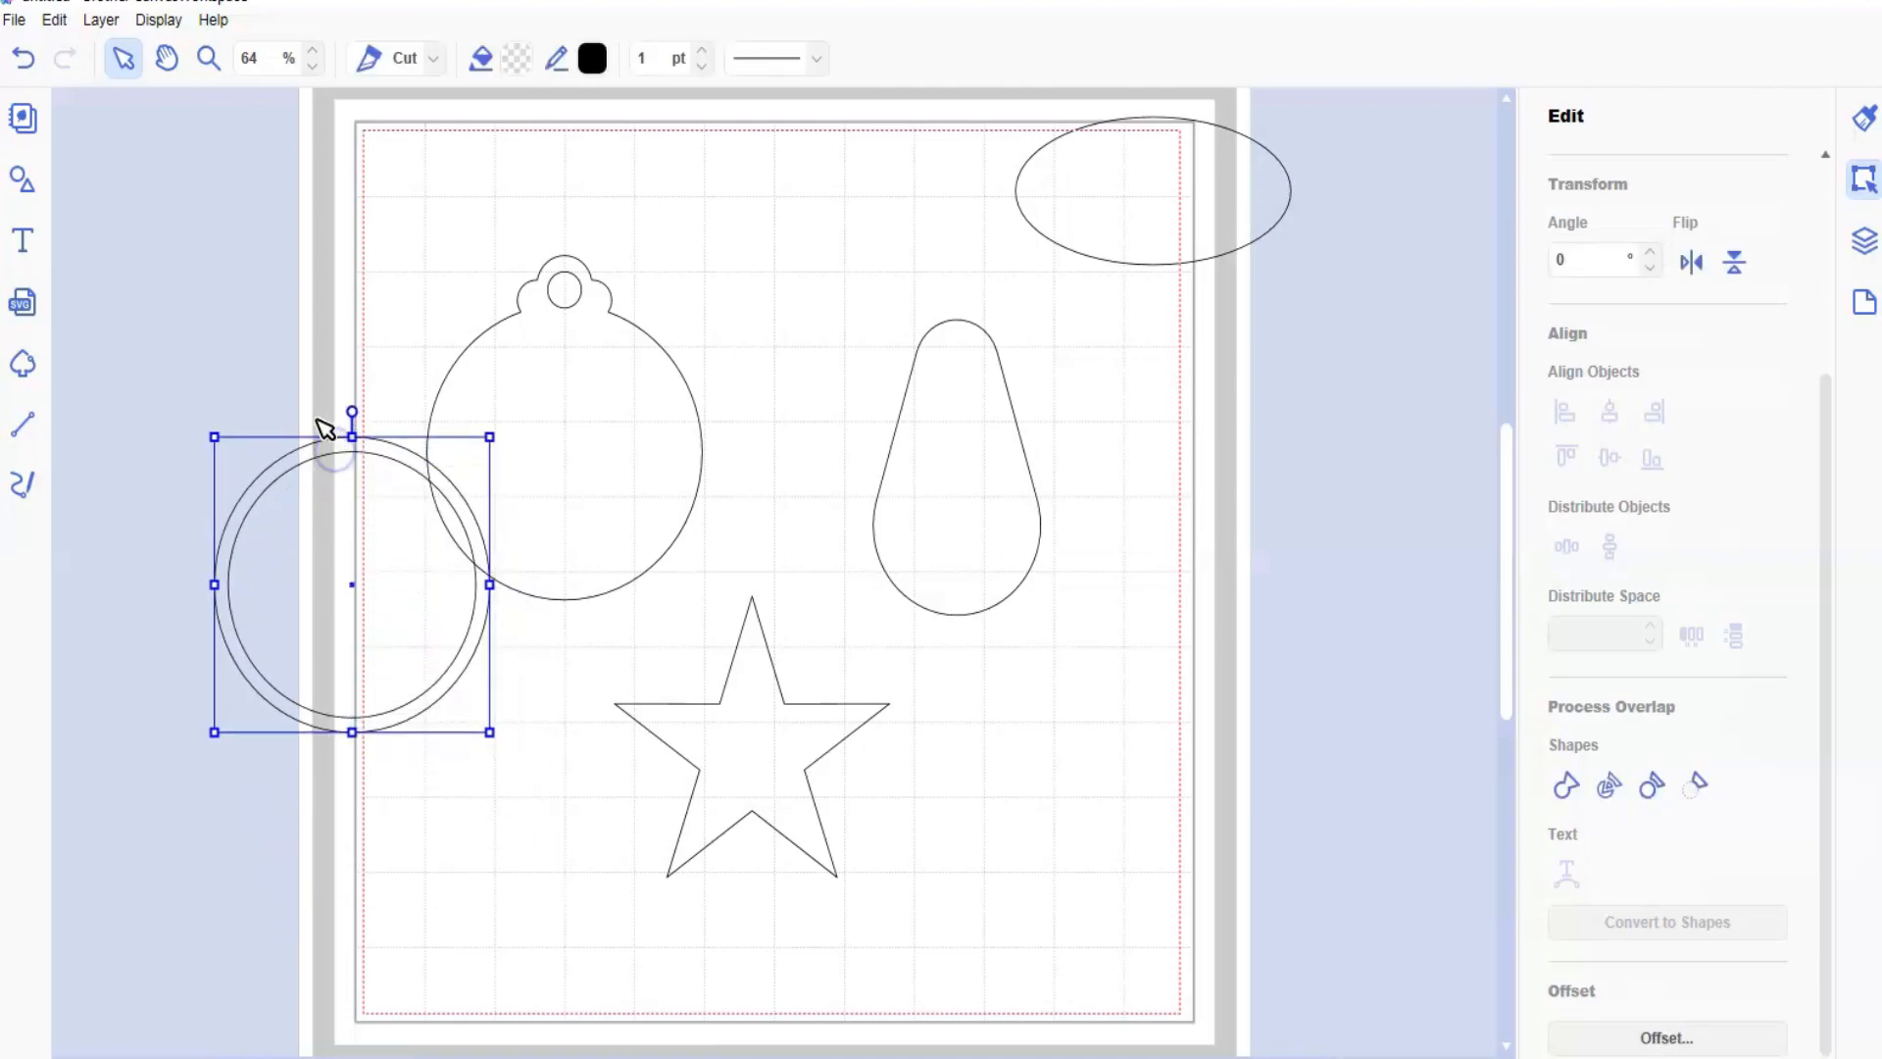
- Insert the Merry Christmas word shape from the Words collection and close the shape library
{"action": "left_click", "coordinate": [21, 181]}
{"action": "left_click", "coordinate": [88, 315]}
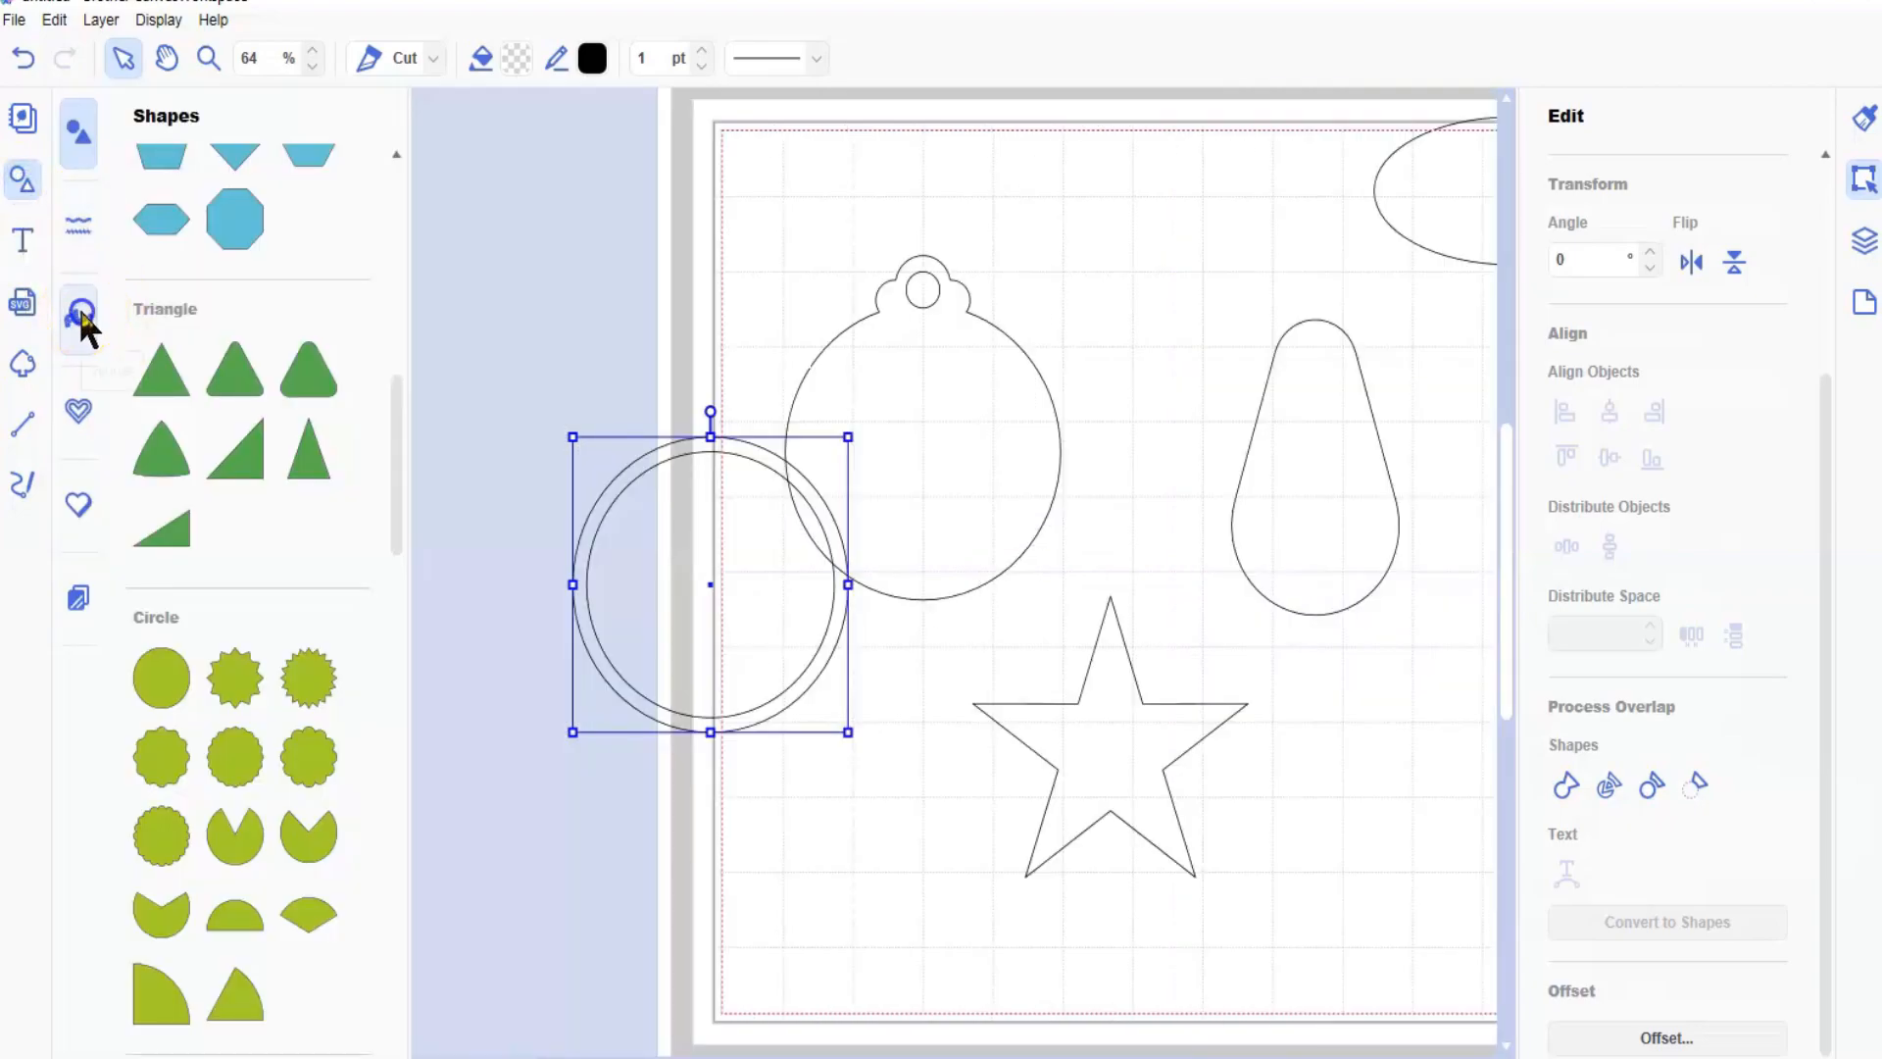
{"action": "left_click", "coordinate": [201, 754]}
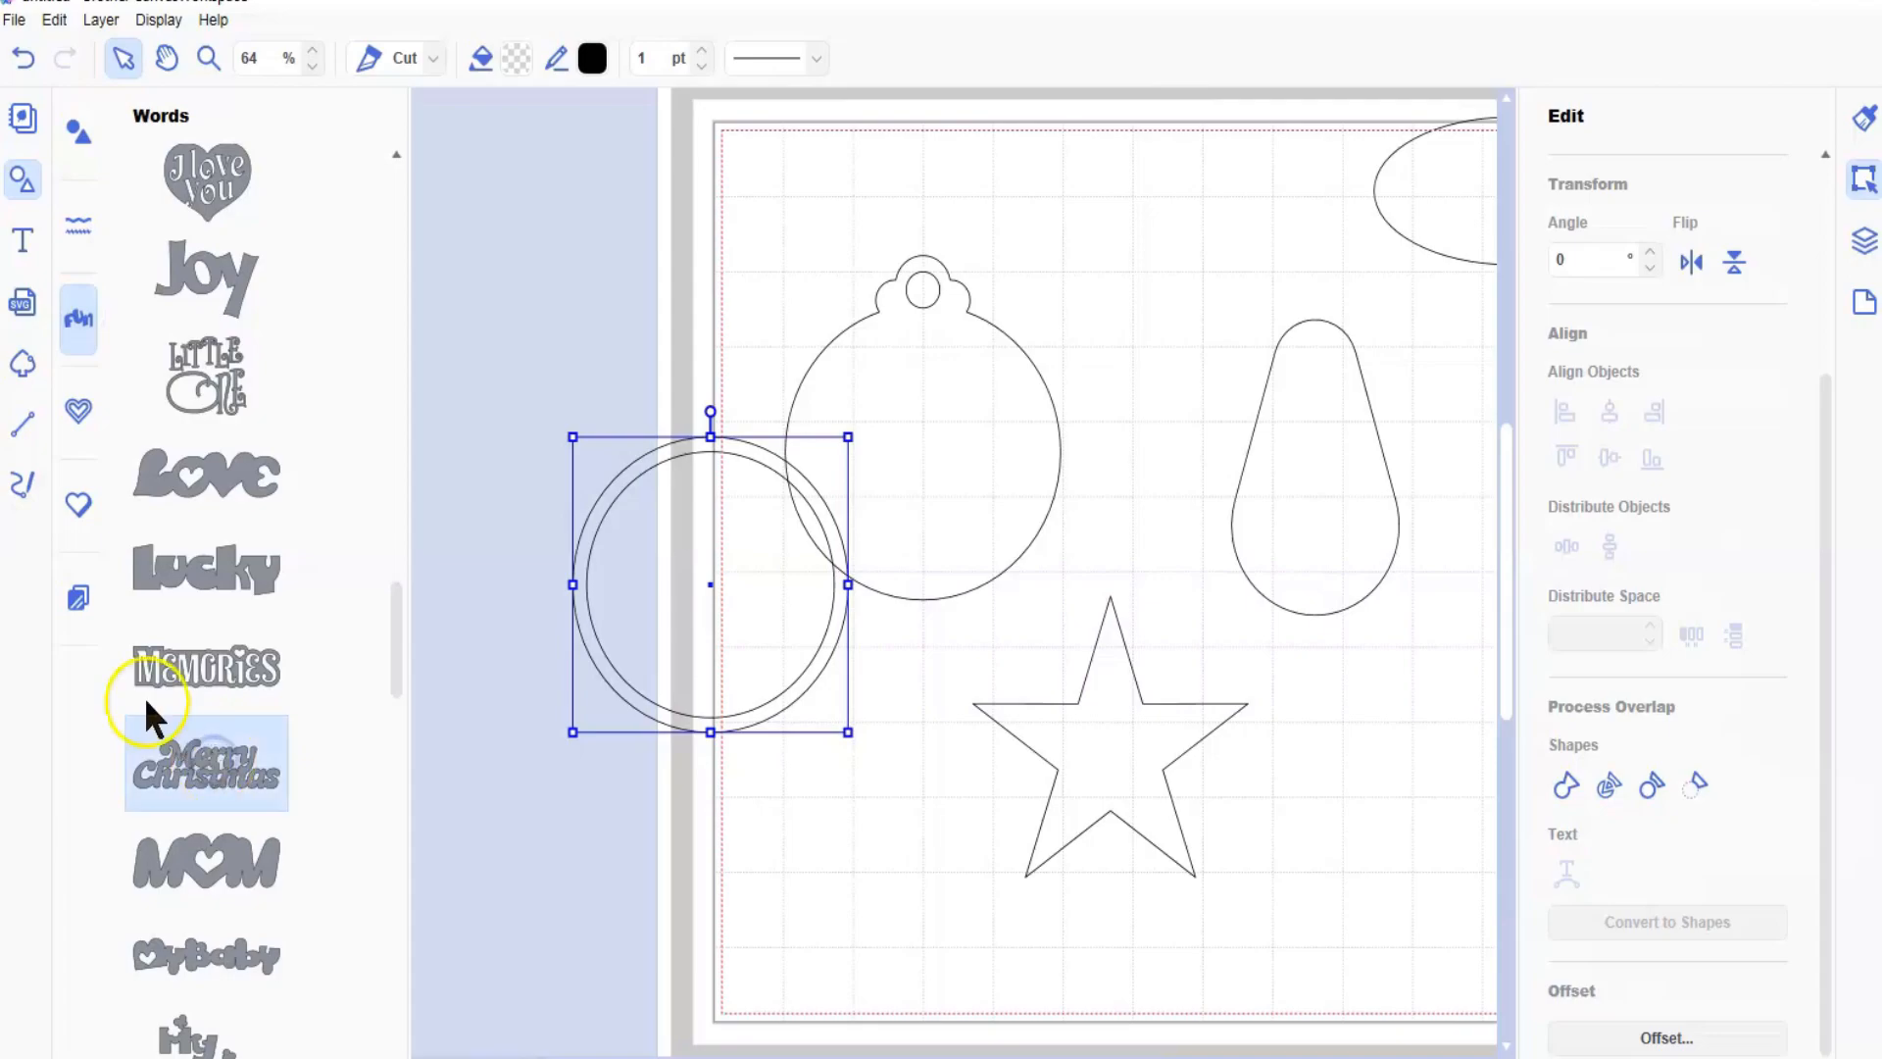
{"action": "left_click", "coordinate": [12, 227]}
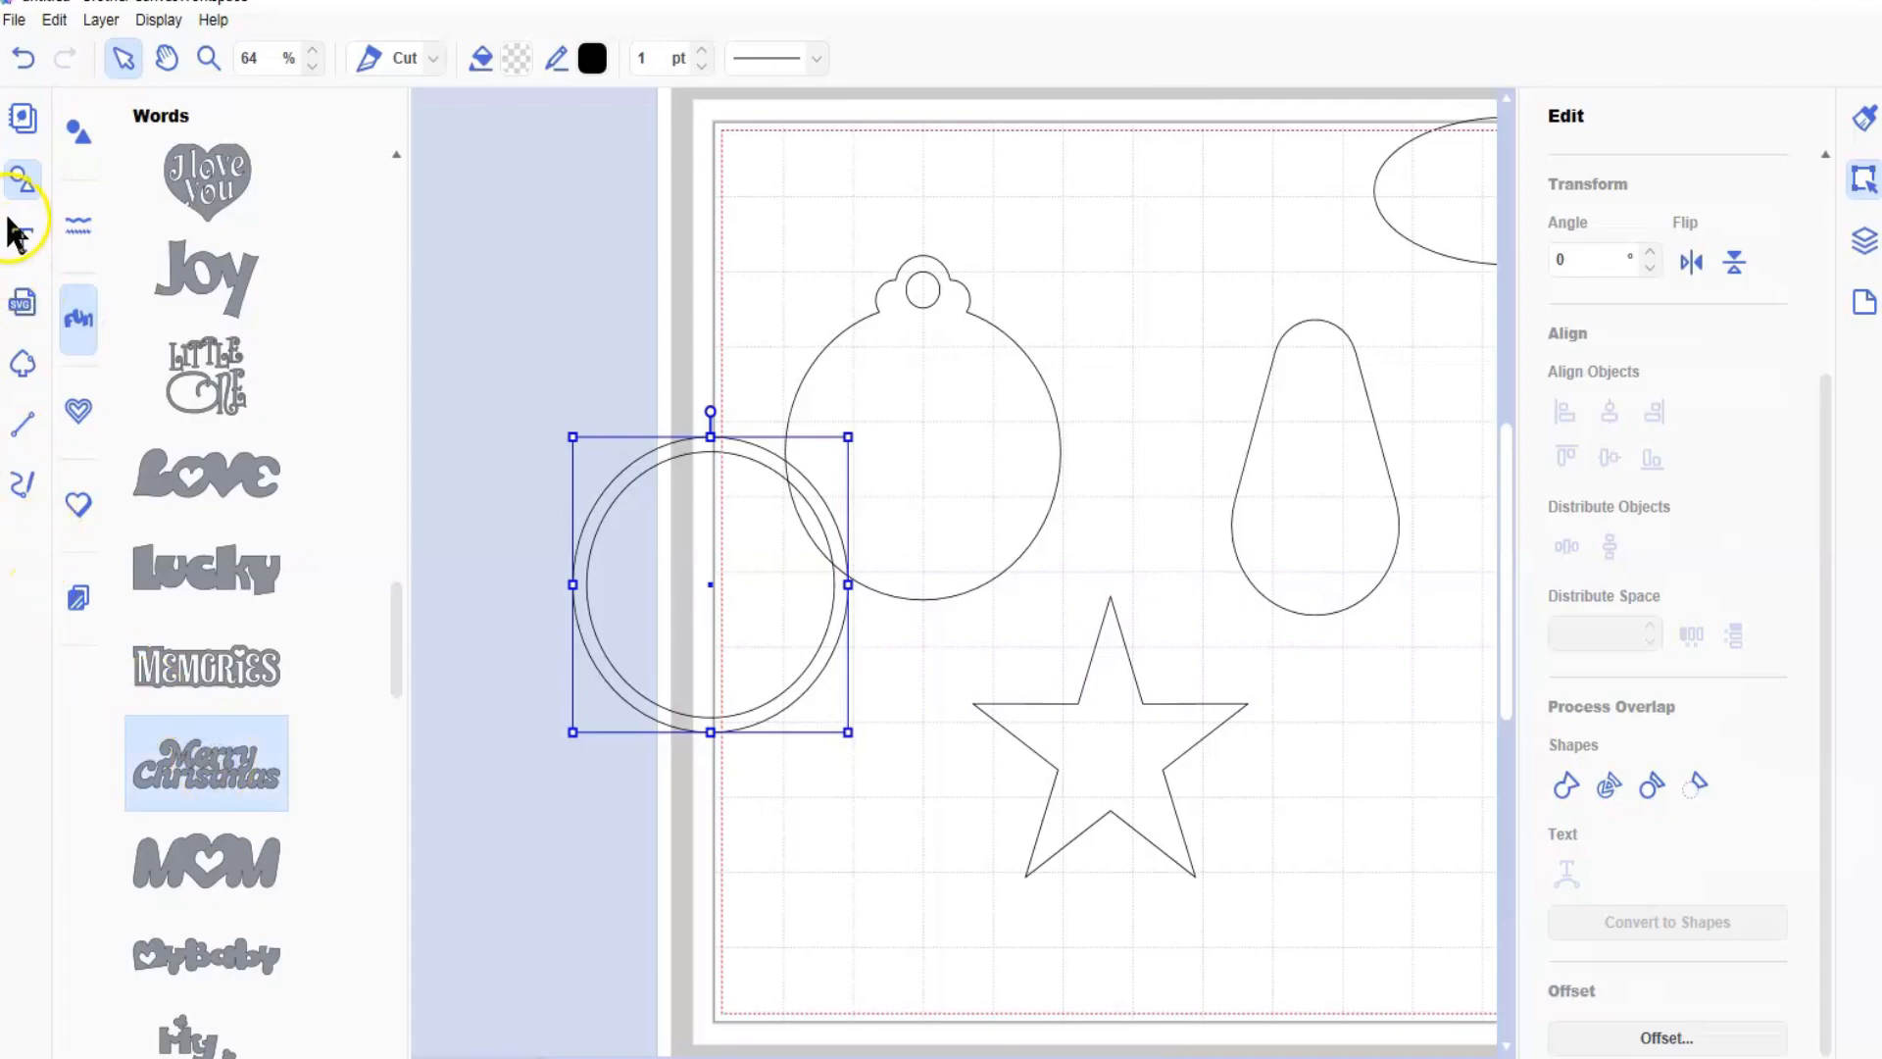
{"action": "left_click", "coordinate": [70, 133]}
{"action": "left_click", "coordinate": [21, 182]}
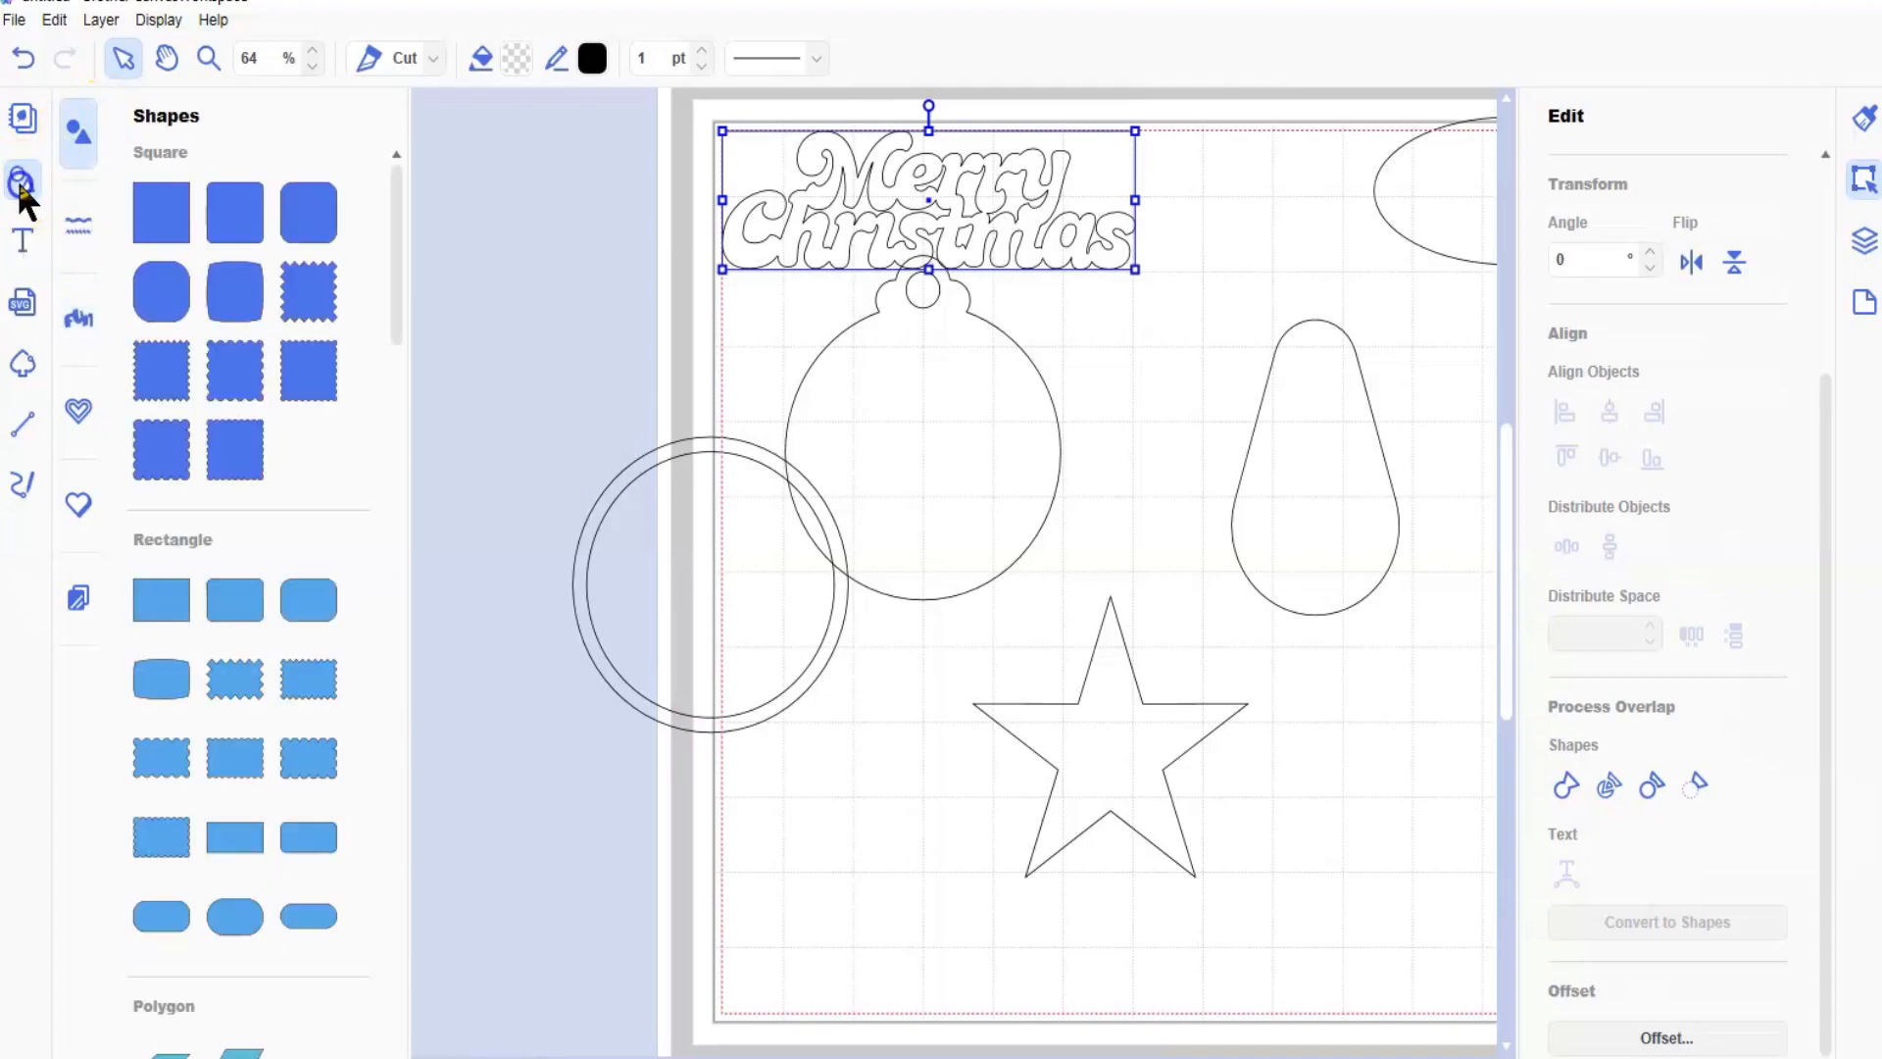
- Move the Merry Christmas lettering onto the ring and shrink it proportionally until its ends overlap the ring's band
{"action": "left_click_drag", "start_coordinate": [579, 201], "coordinate": [442, 589]}
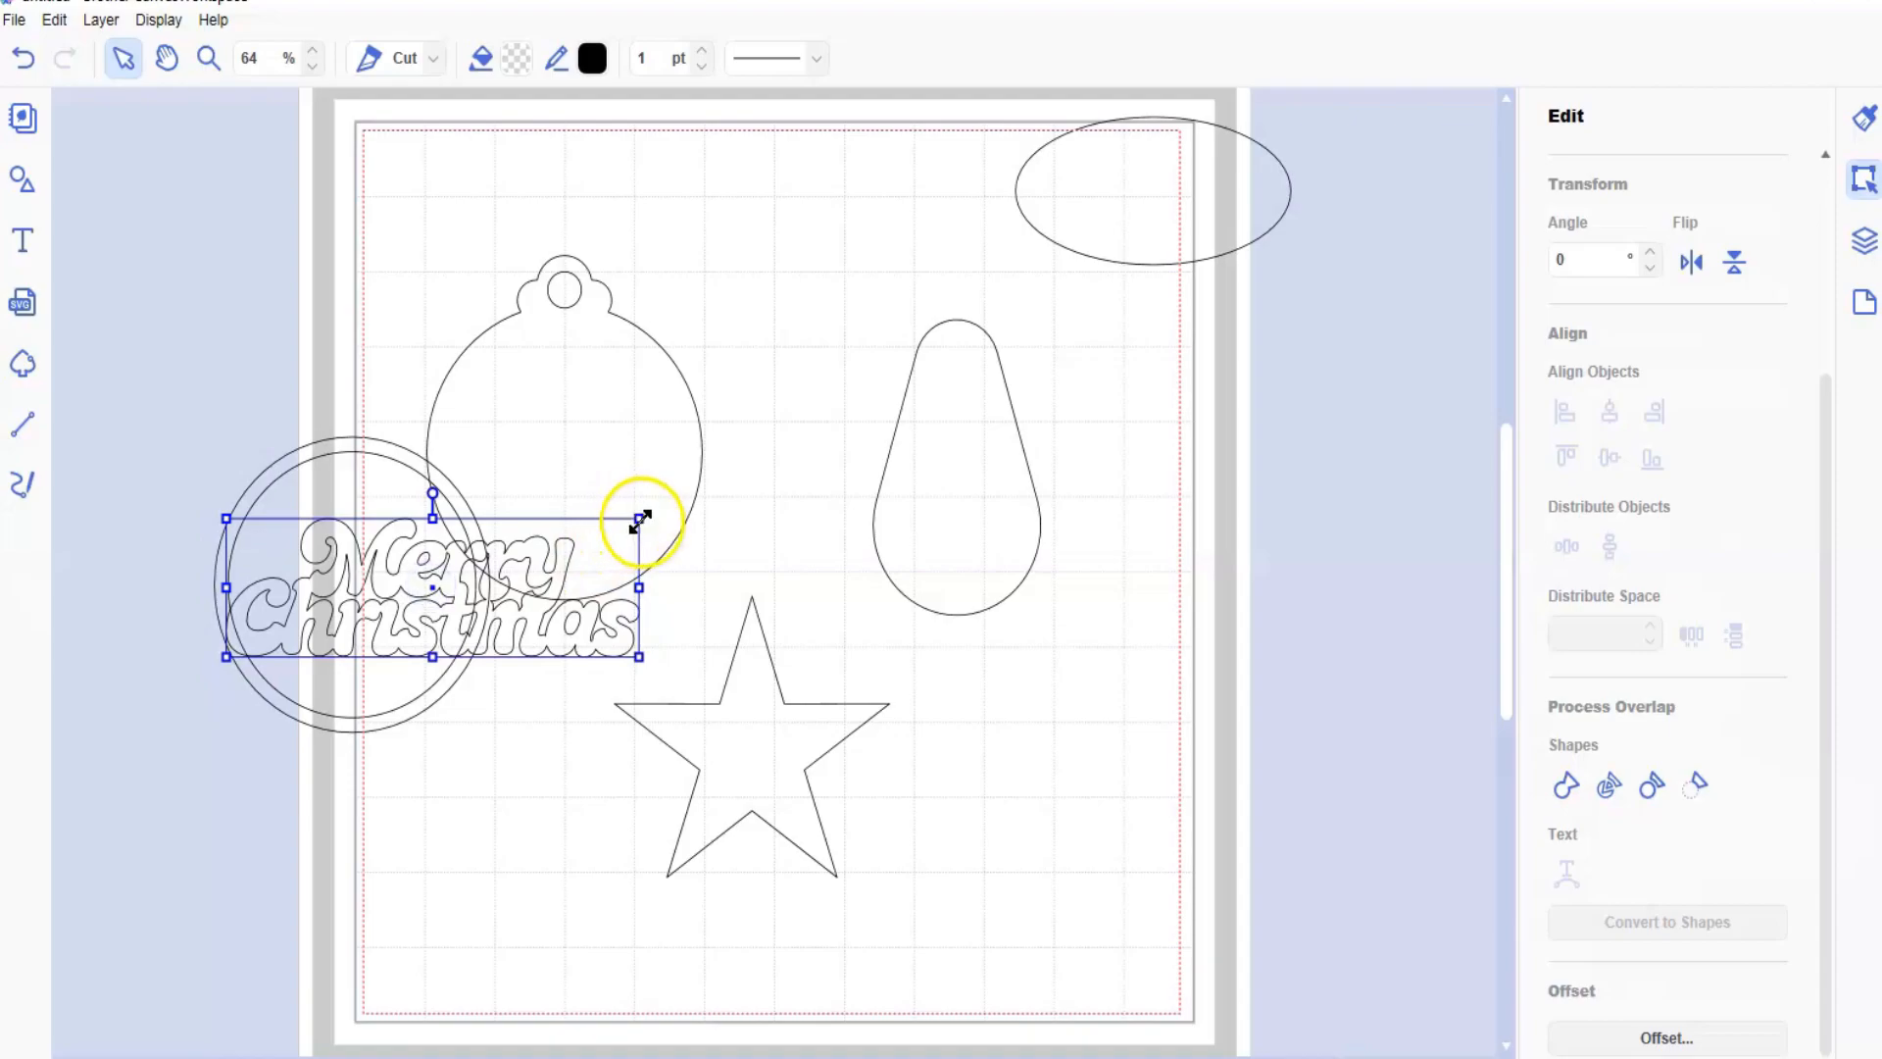
{"action": "left_click_drag", "start_coordinate": [638, 517], "coordinate": [487, 570]}
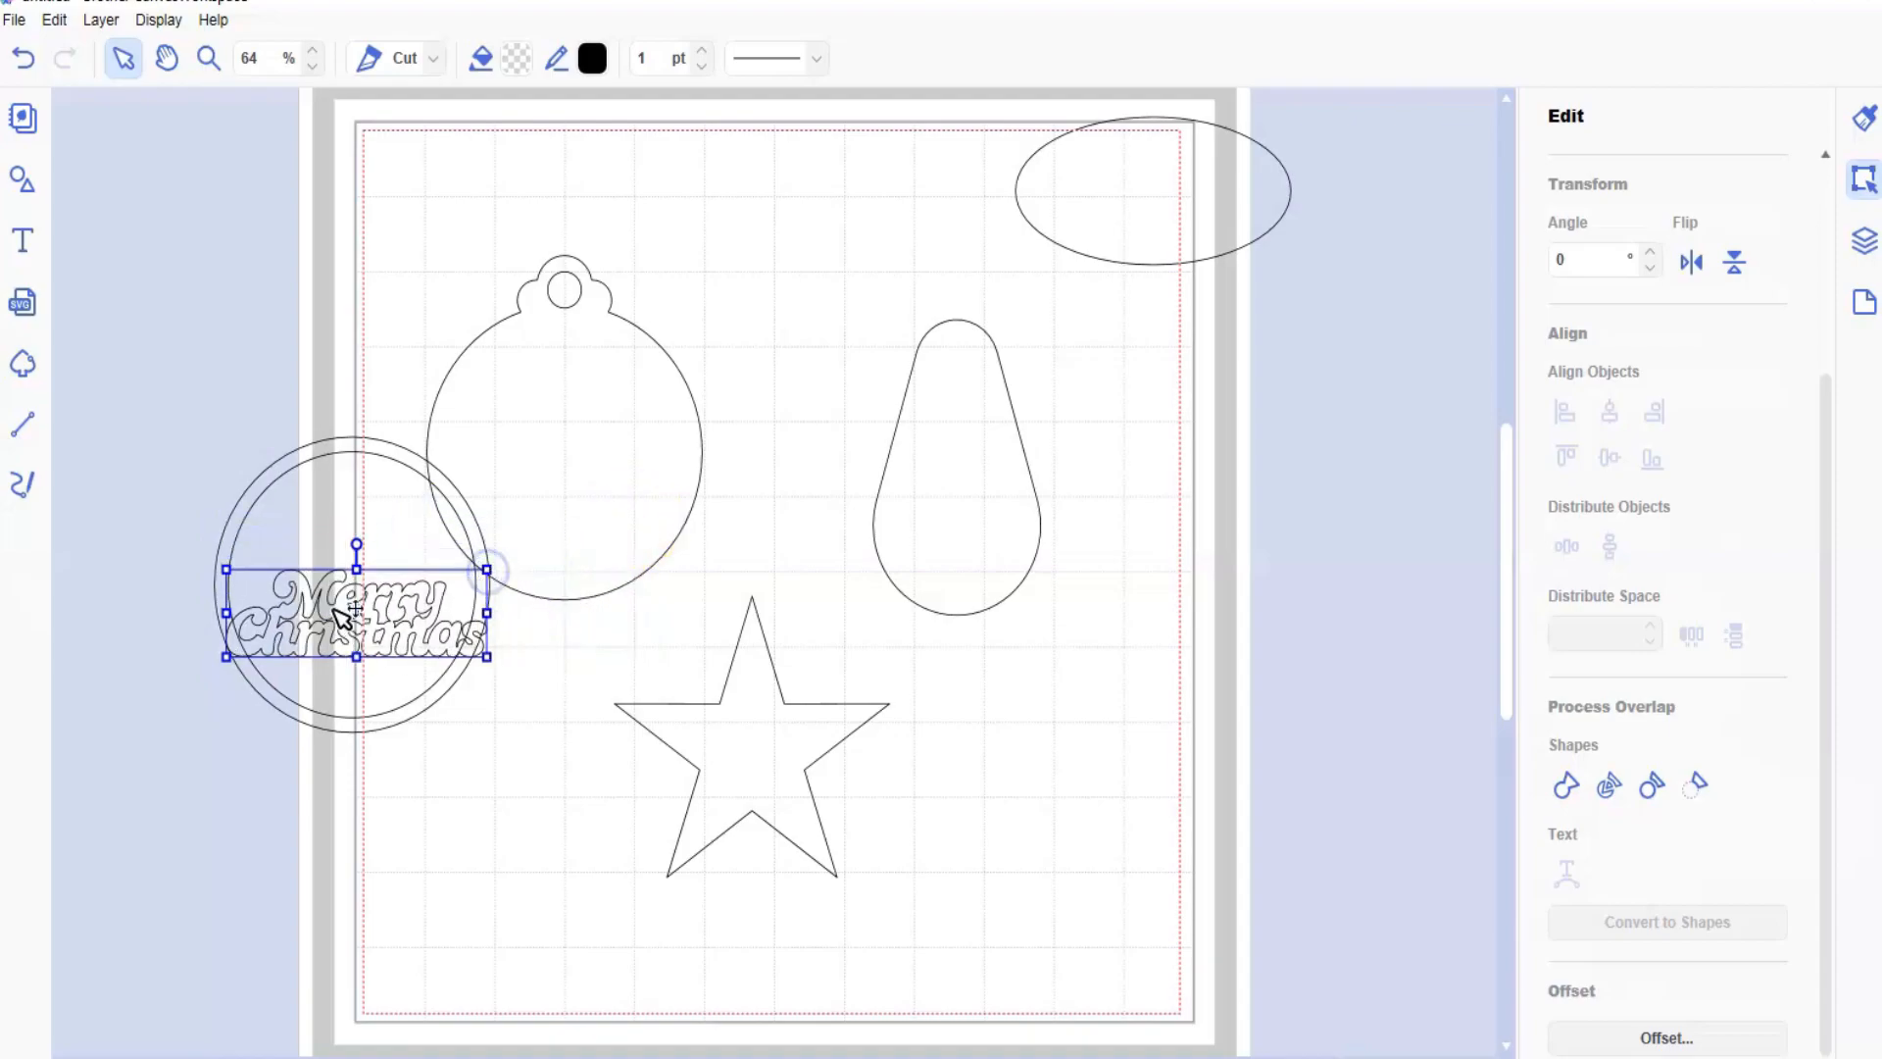
{"action": "left_click_drag", "start_coordinate": [344, 616], "coordinate": [337, 568]}
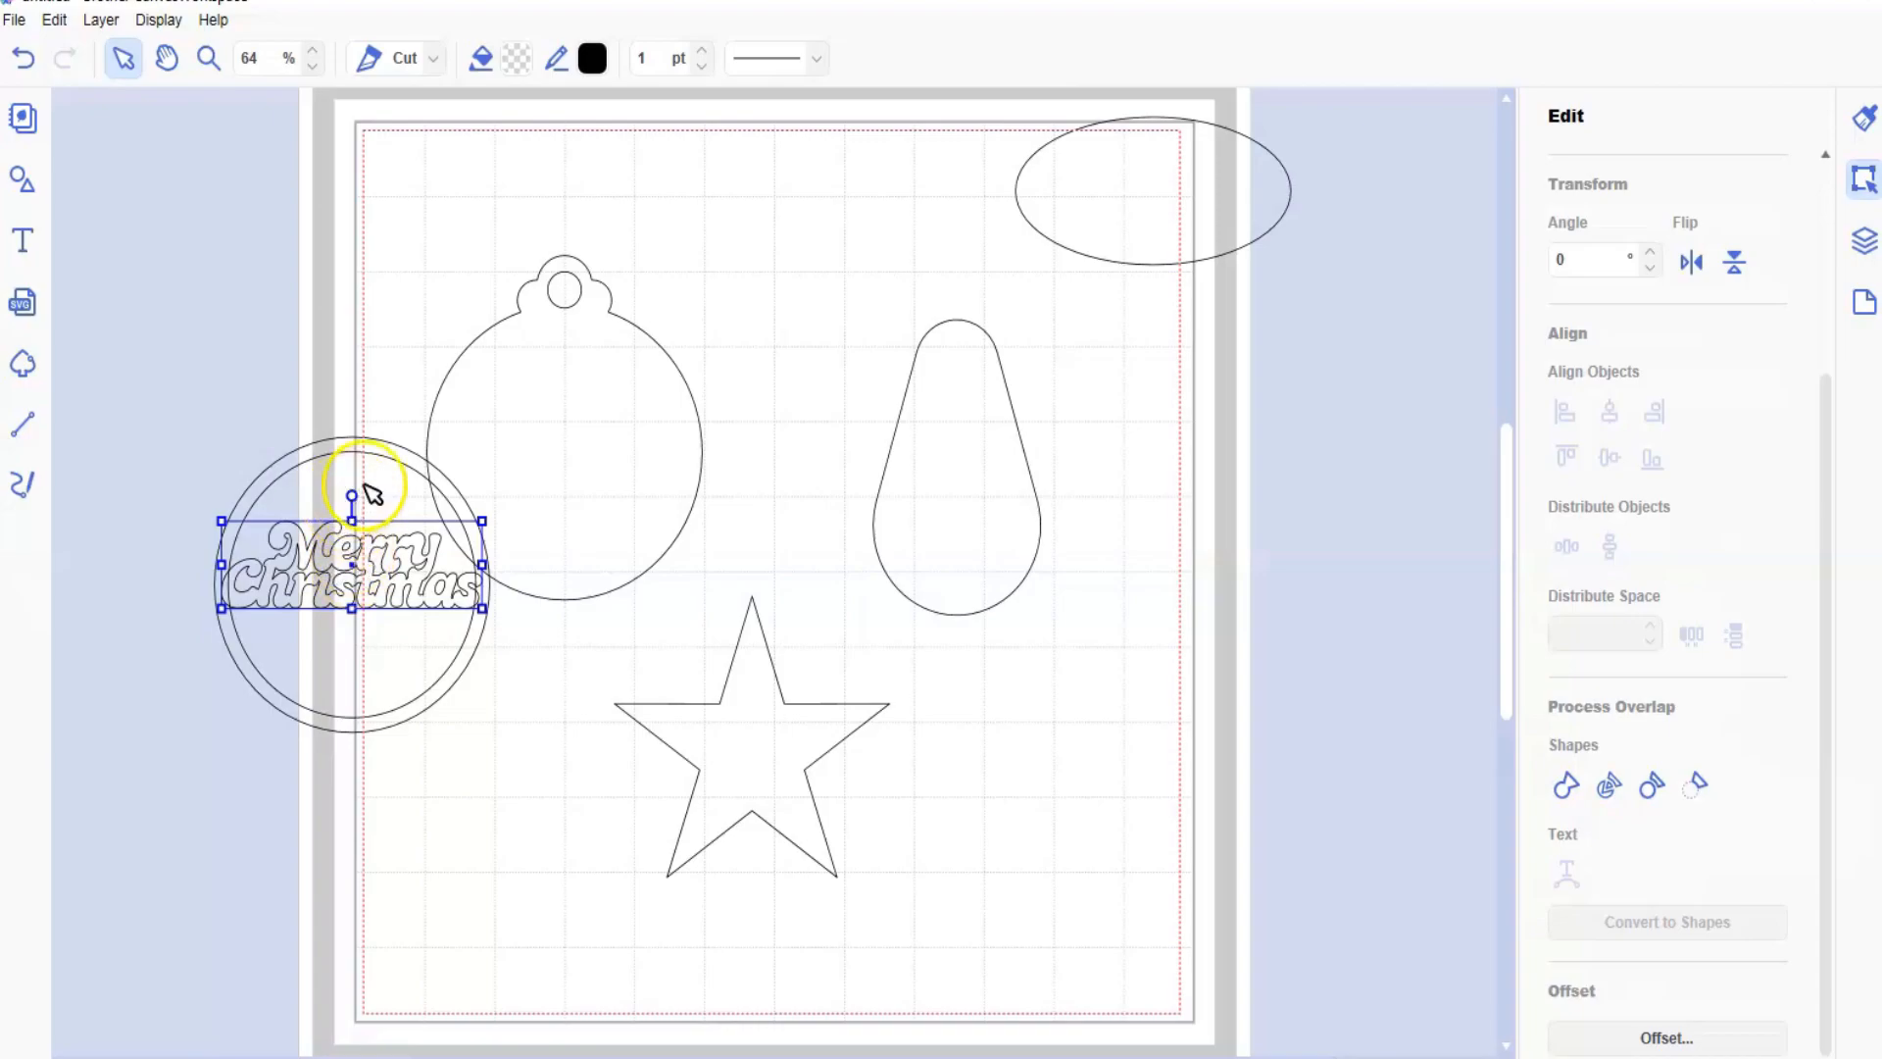
{"action": "mouse_move", "coordinate": [349, 496]}
{"action": "left_mouse_down"}
{"action": "mouse_move", "coordinate": [334, 487]}
{"action": "mouse_move", "coordinate": [352, 495]}
{"action": "left_mouse_up"}
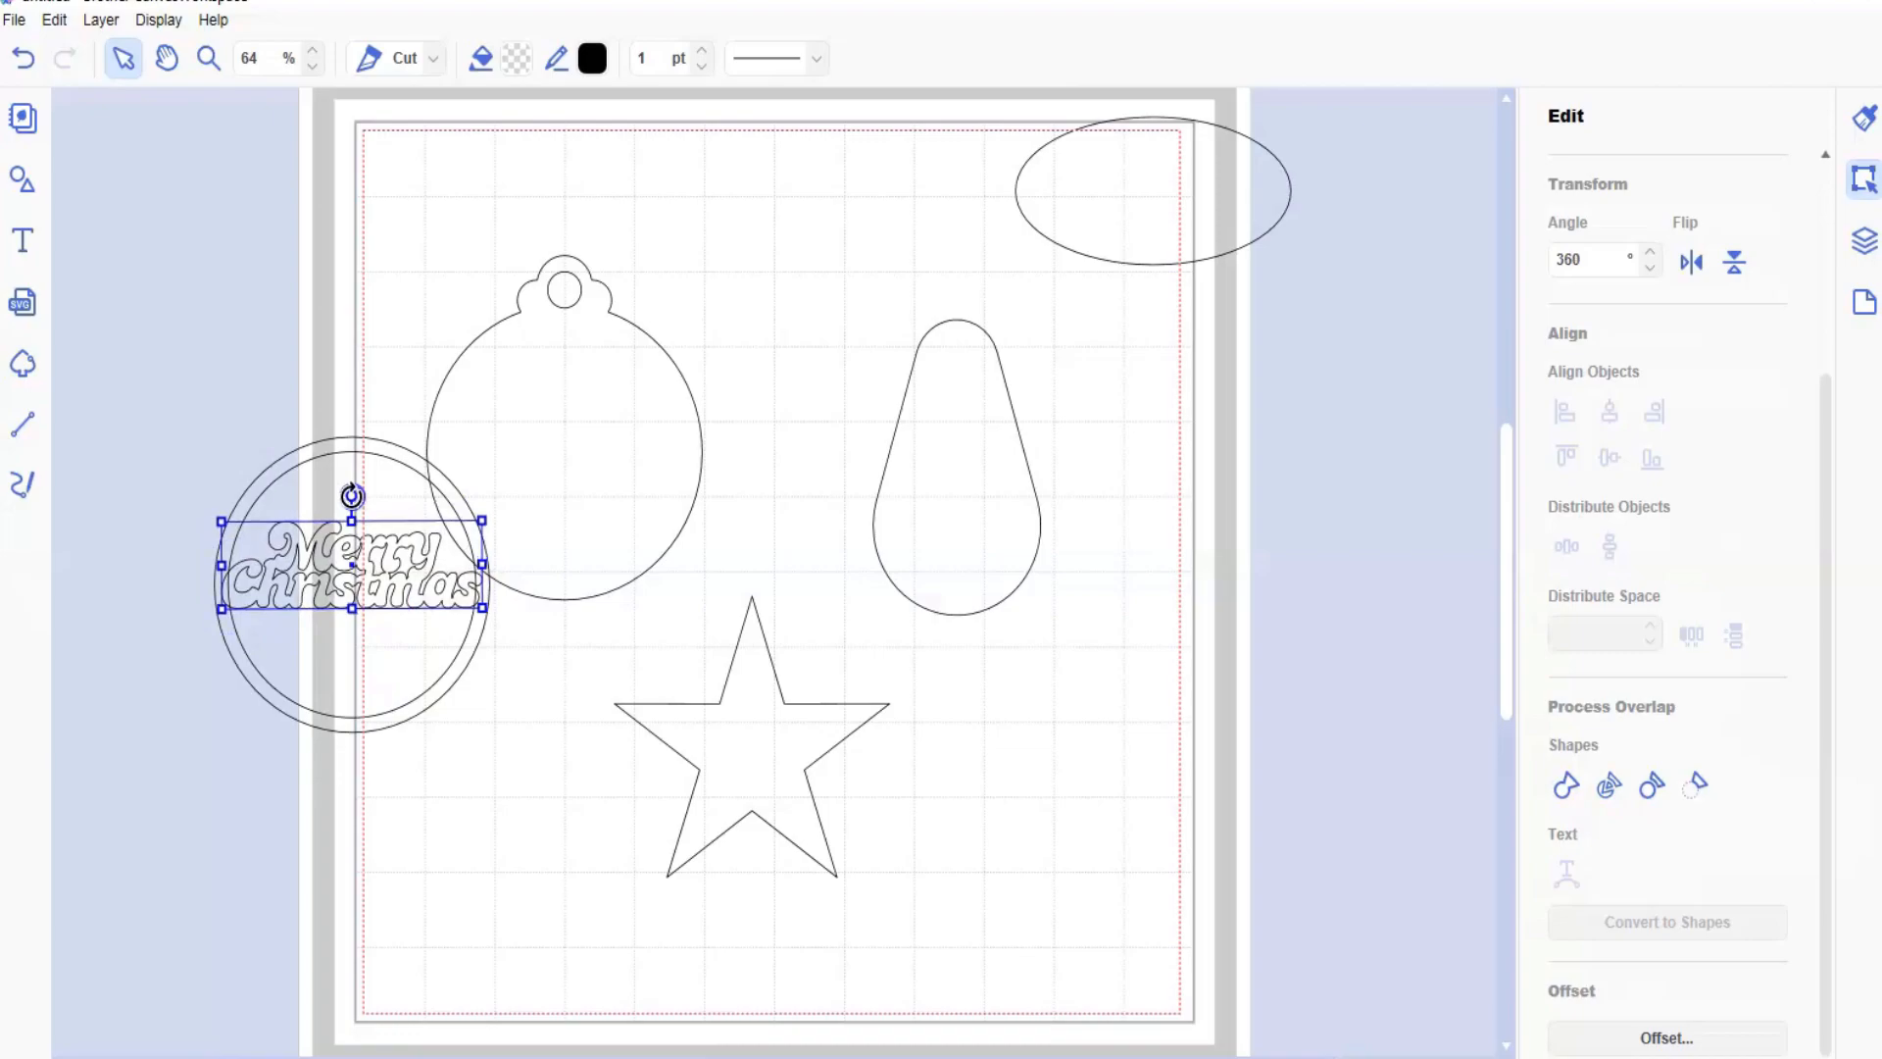
- Move the ornament outline and its small hole circle up and away from the Merry Christmas ring
{"action": "left_click", "coordinate": [601, 408]}
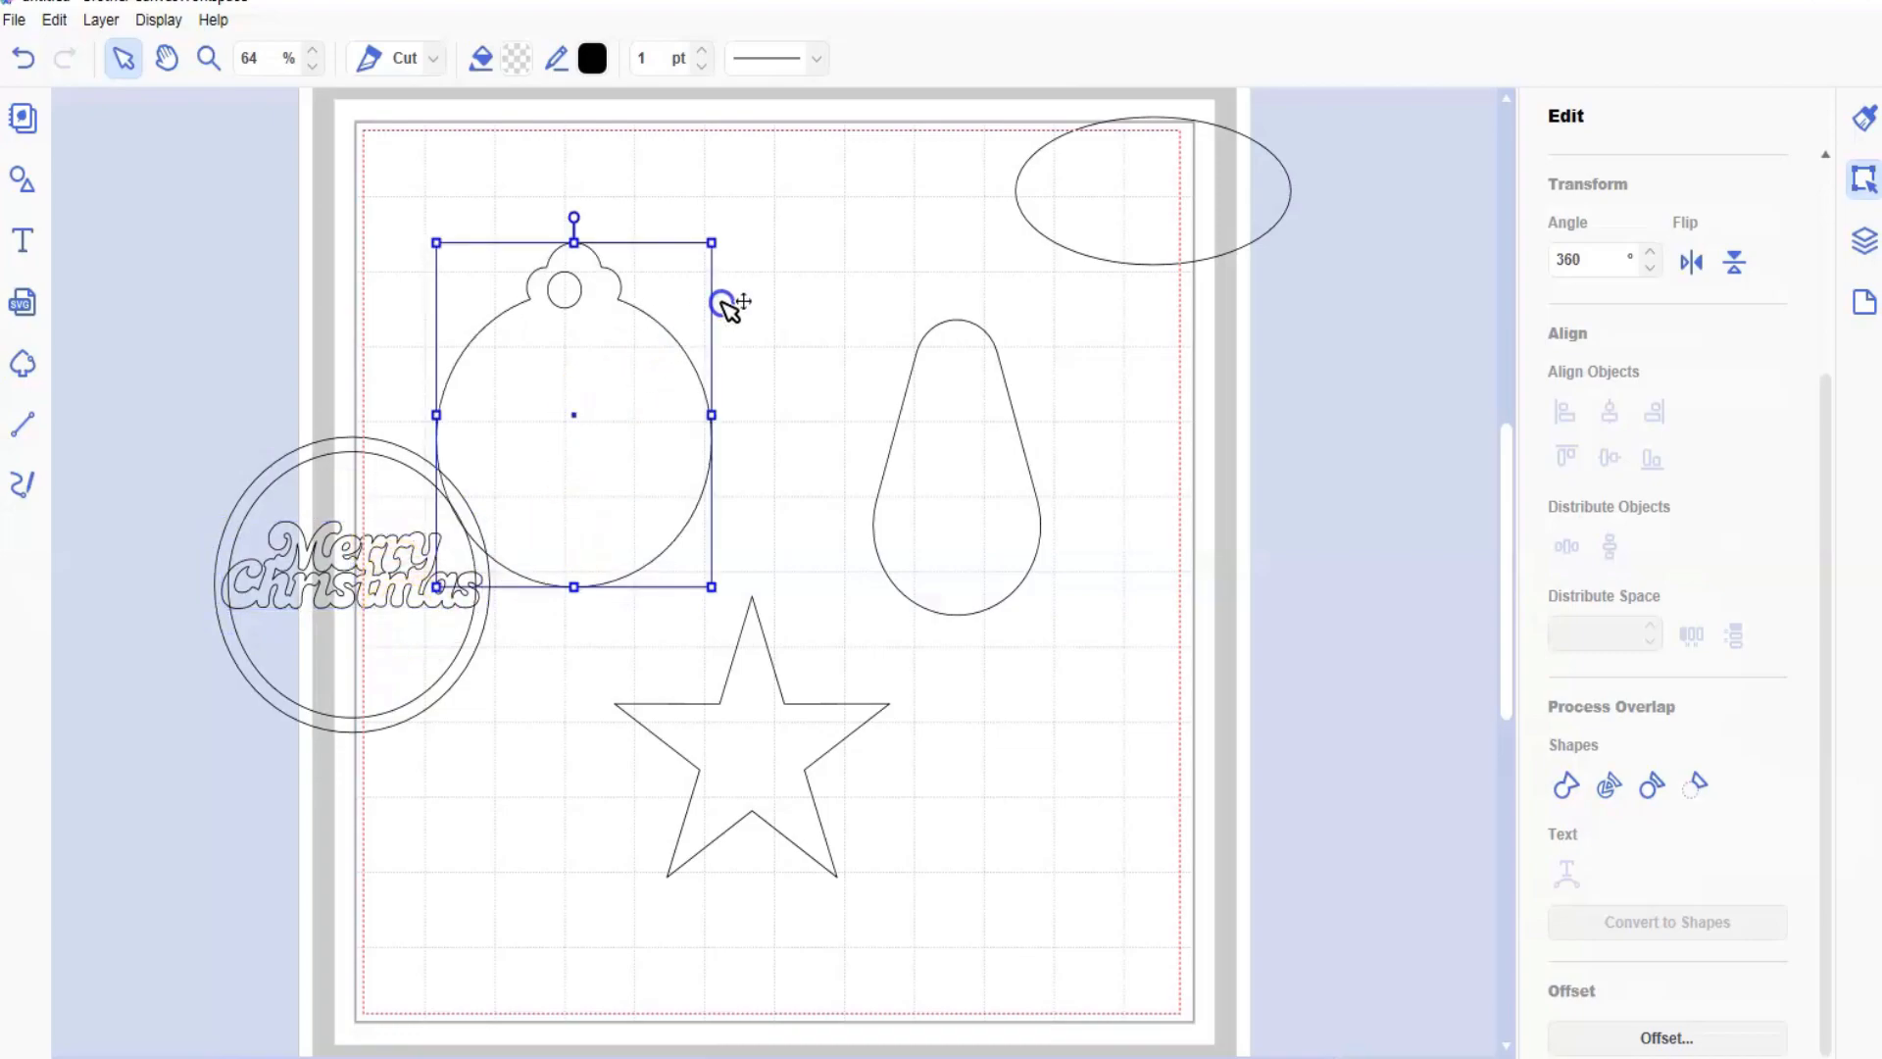
{"action": "left_click_drag", "start_coordinate": [849, 232], "coordinate": [851, 231]}
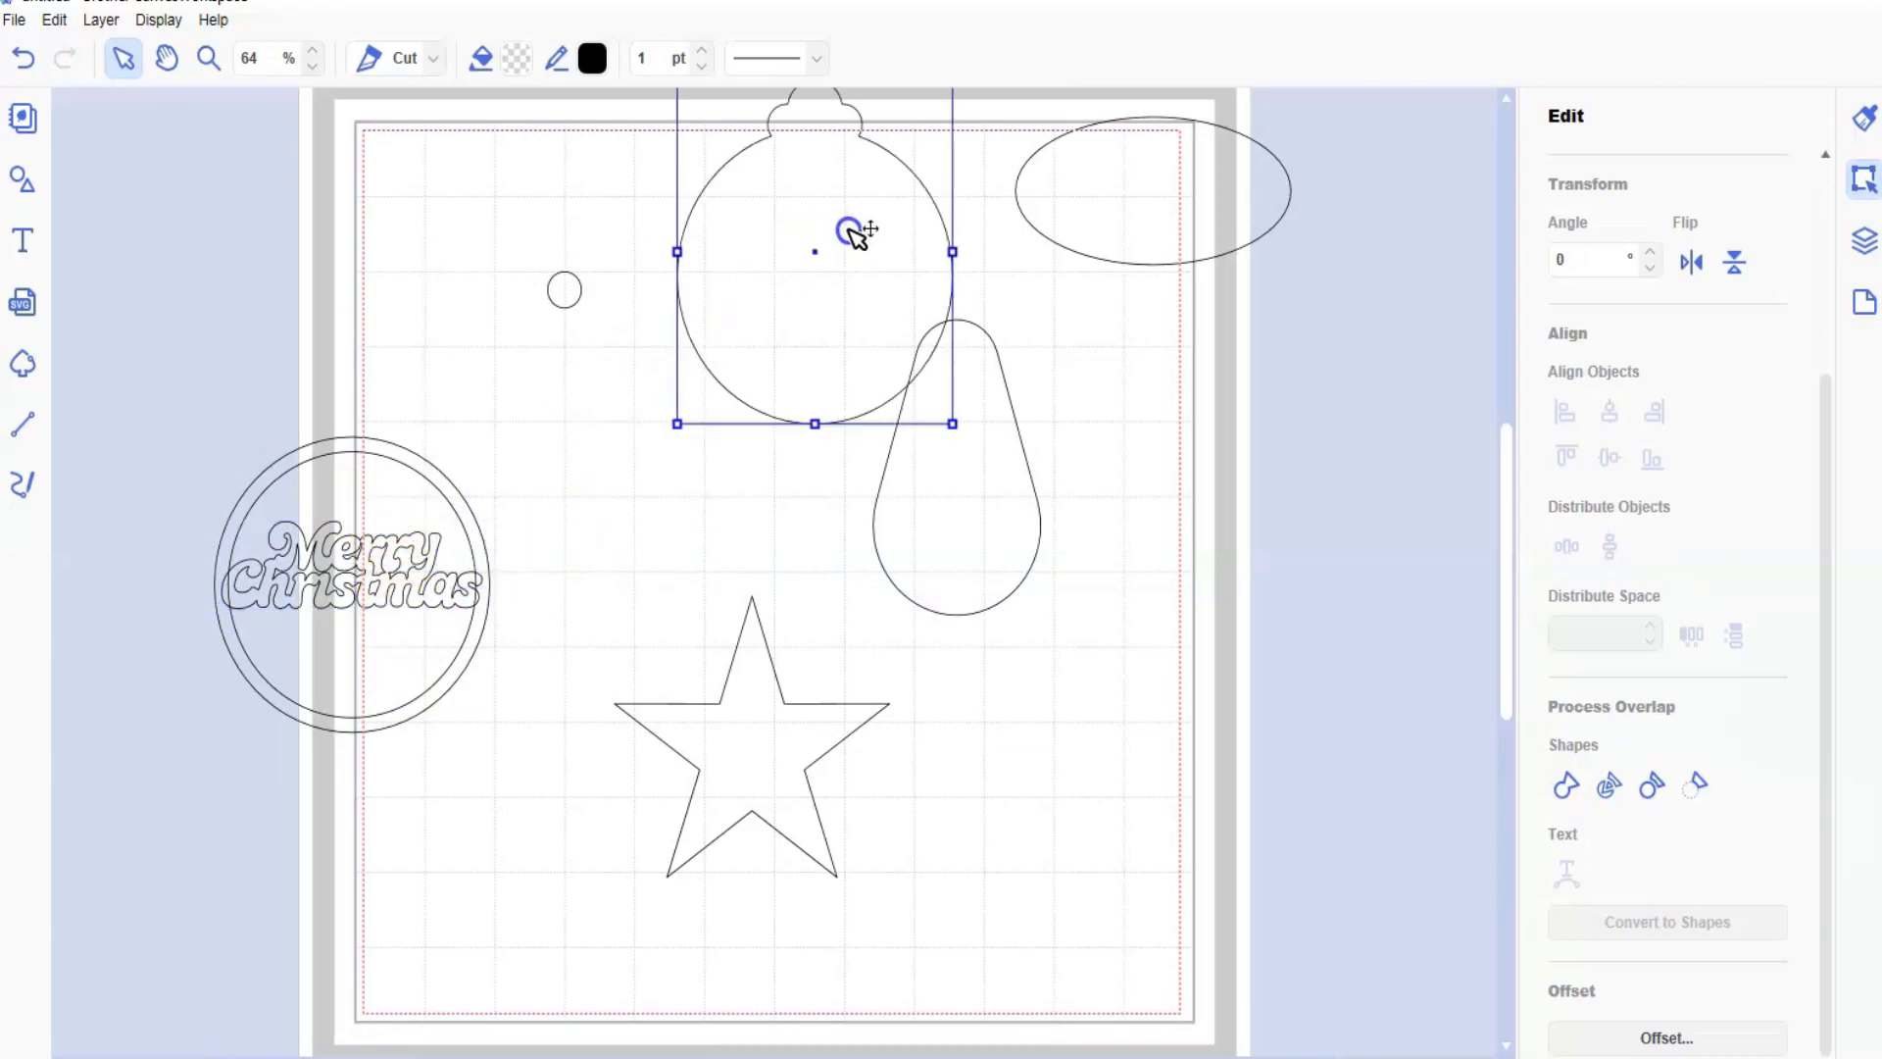
{"action": "left_click", "coordinate": [573, 291]}
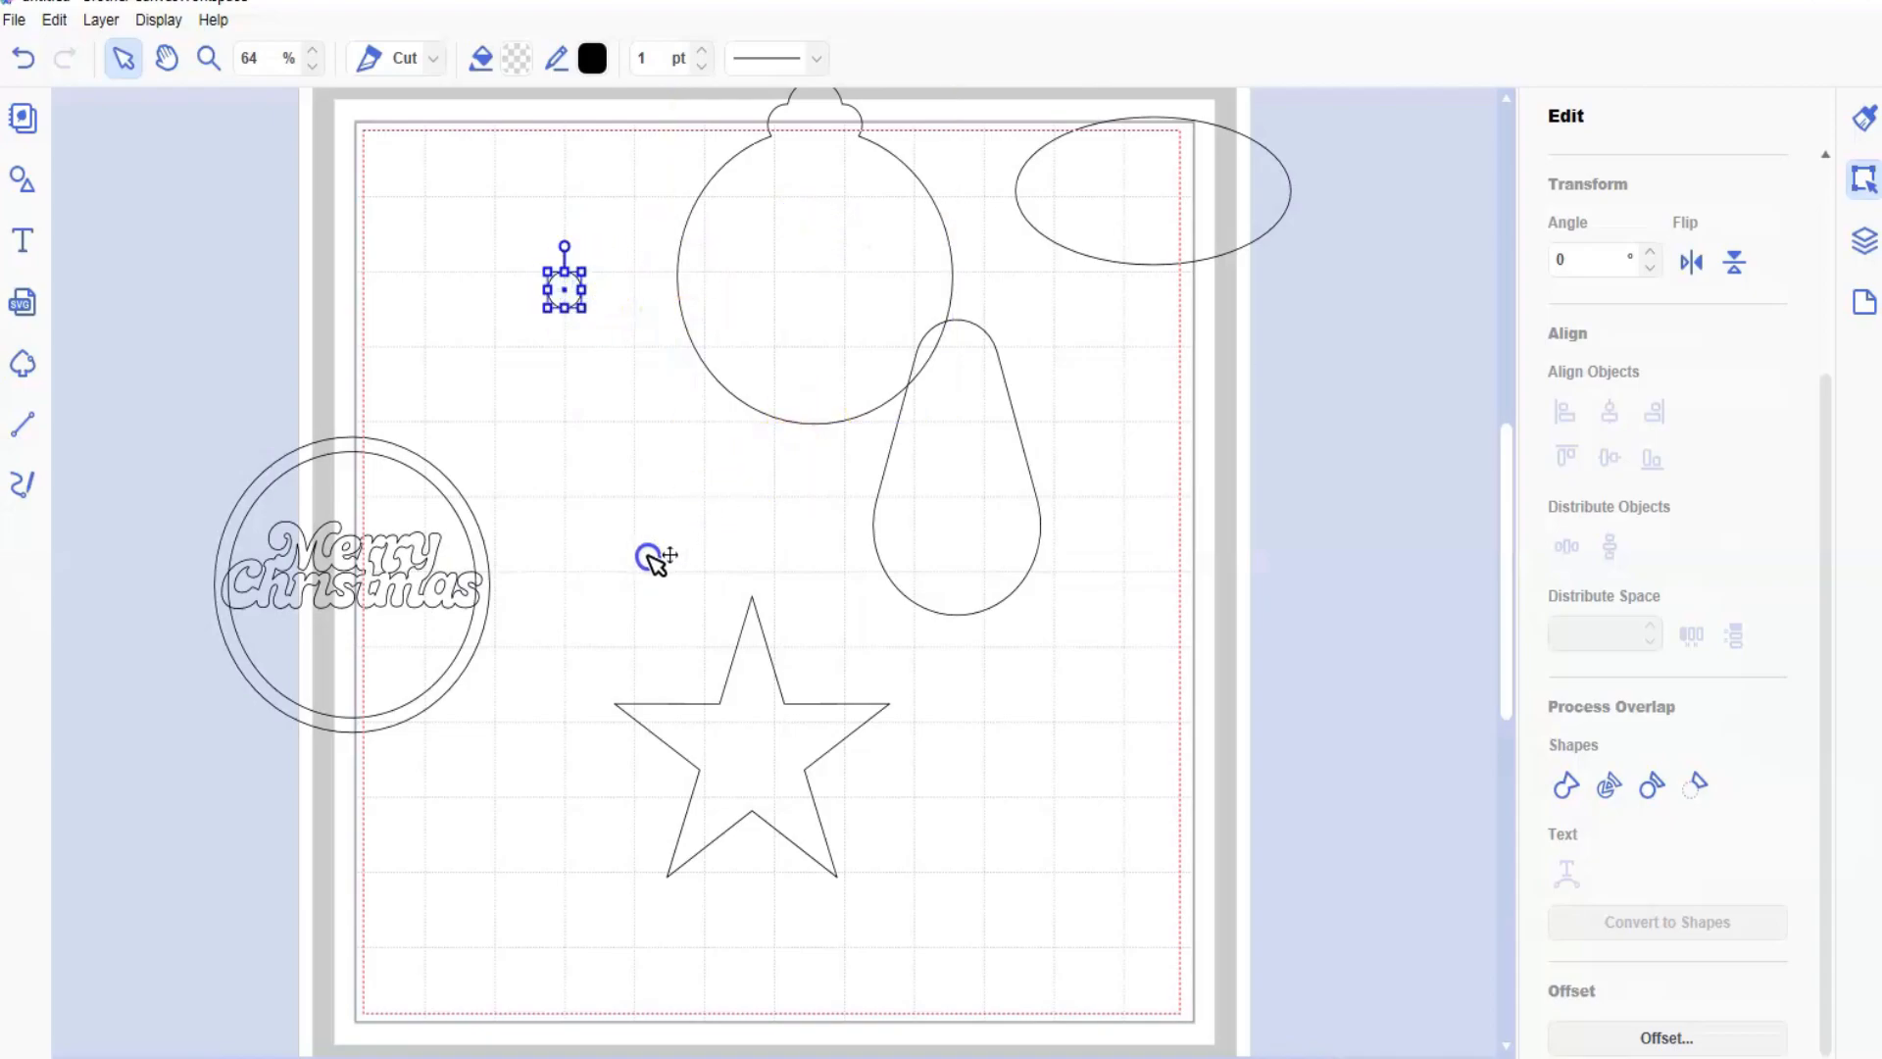
{"action": "left_click_drag", "start_coordinate": [648, 557], "coordinate": [649, 556]}
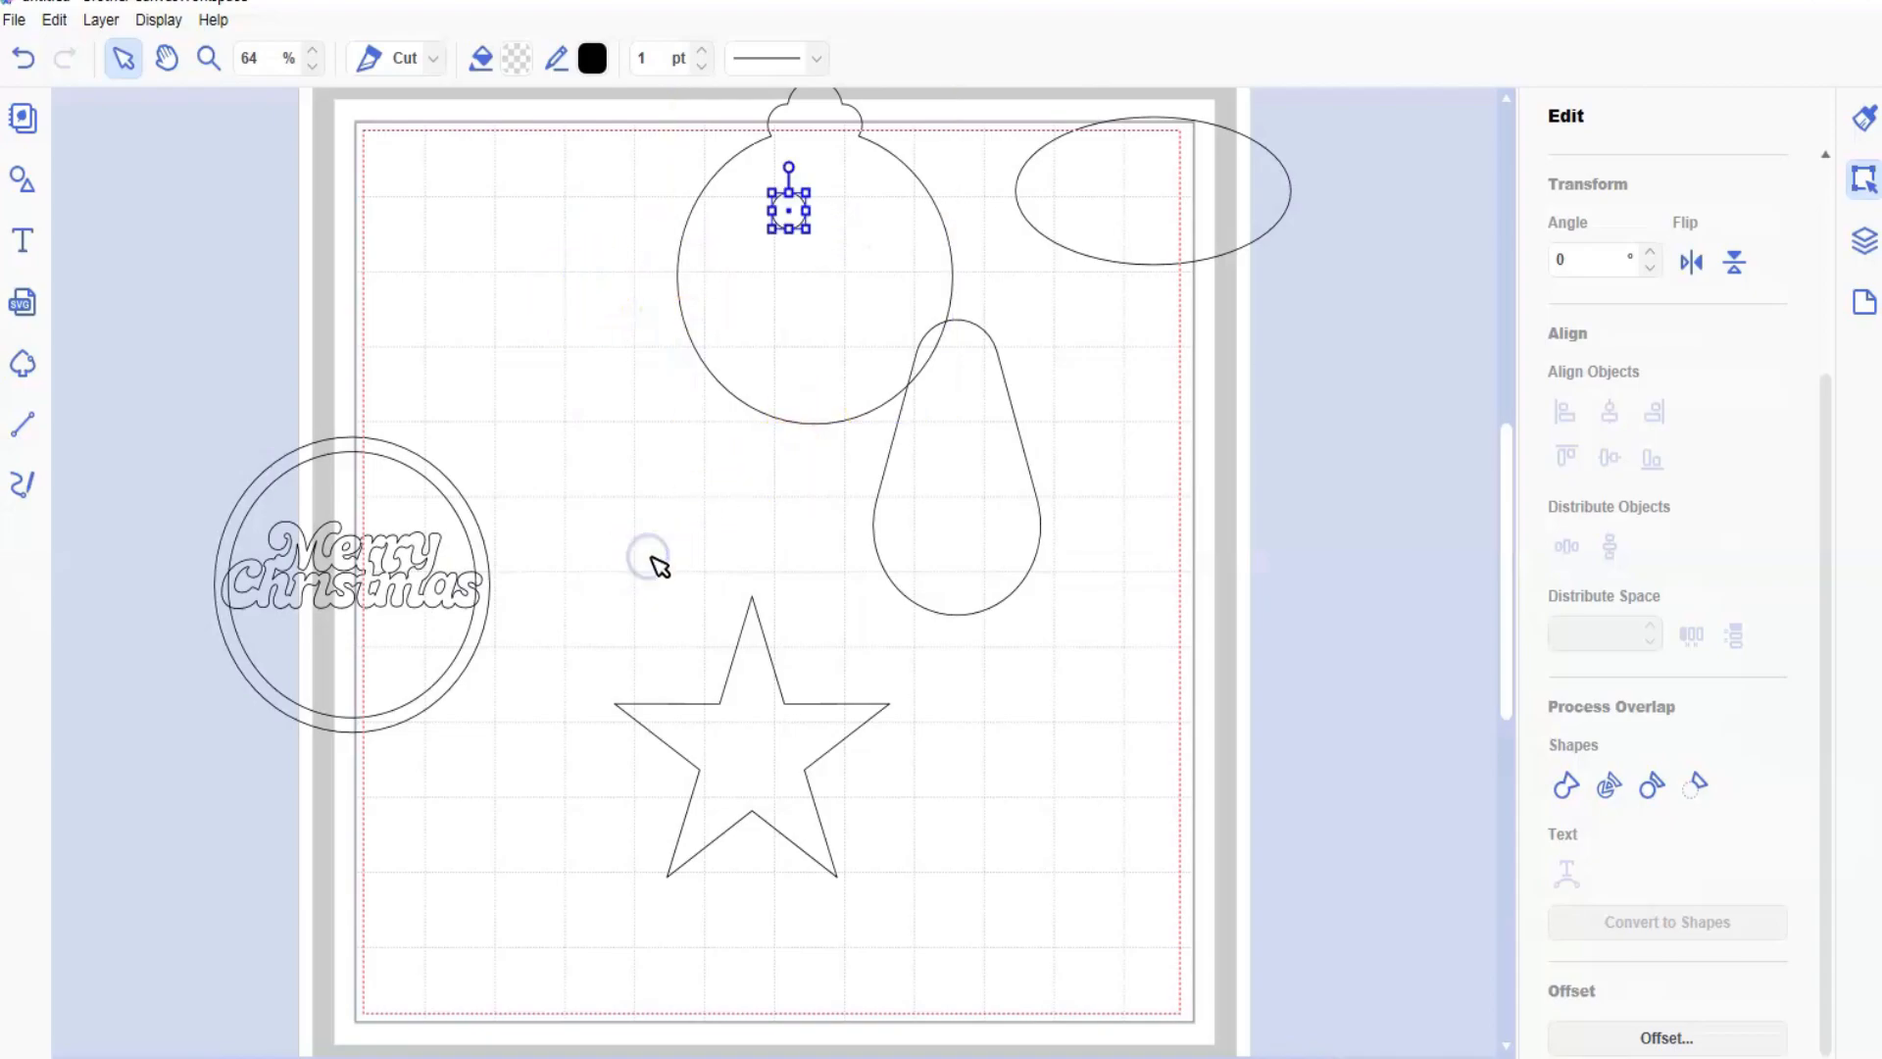
- Center the Merry Christmas lettering on the ring horizontally and vertically, and merge both into one shape
{"action": "left_click", "coordinate": [211, 443]}
{"action": "left_click", "coordinate": [473, 694]}
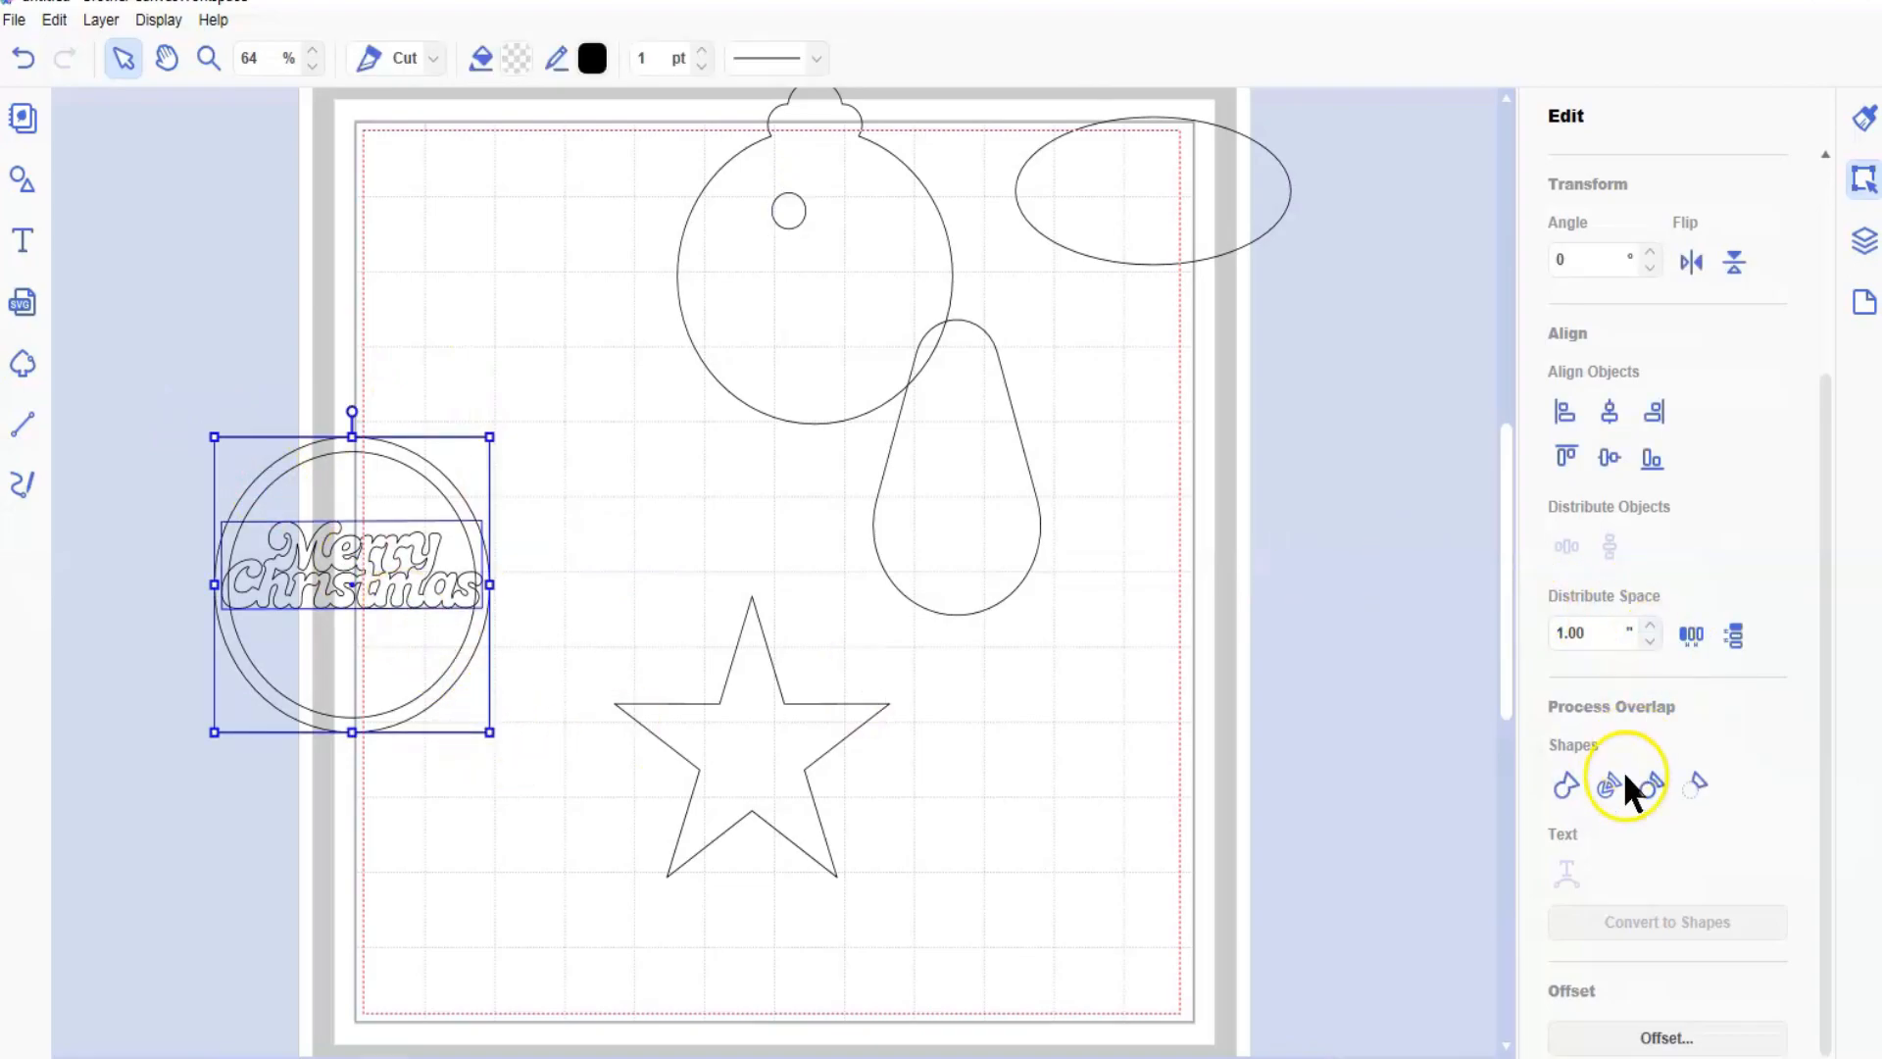
{"action": "left_click", "coordinate": [1609, 413]}
{"action": "left_click", "coordinate": [1608, 455]}
{"action": "left_click", "coordinate": [1608, 458]}
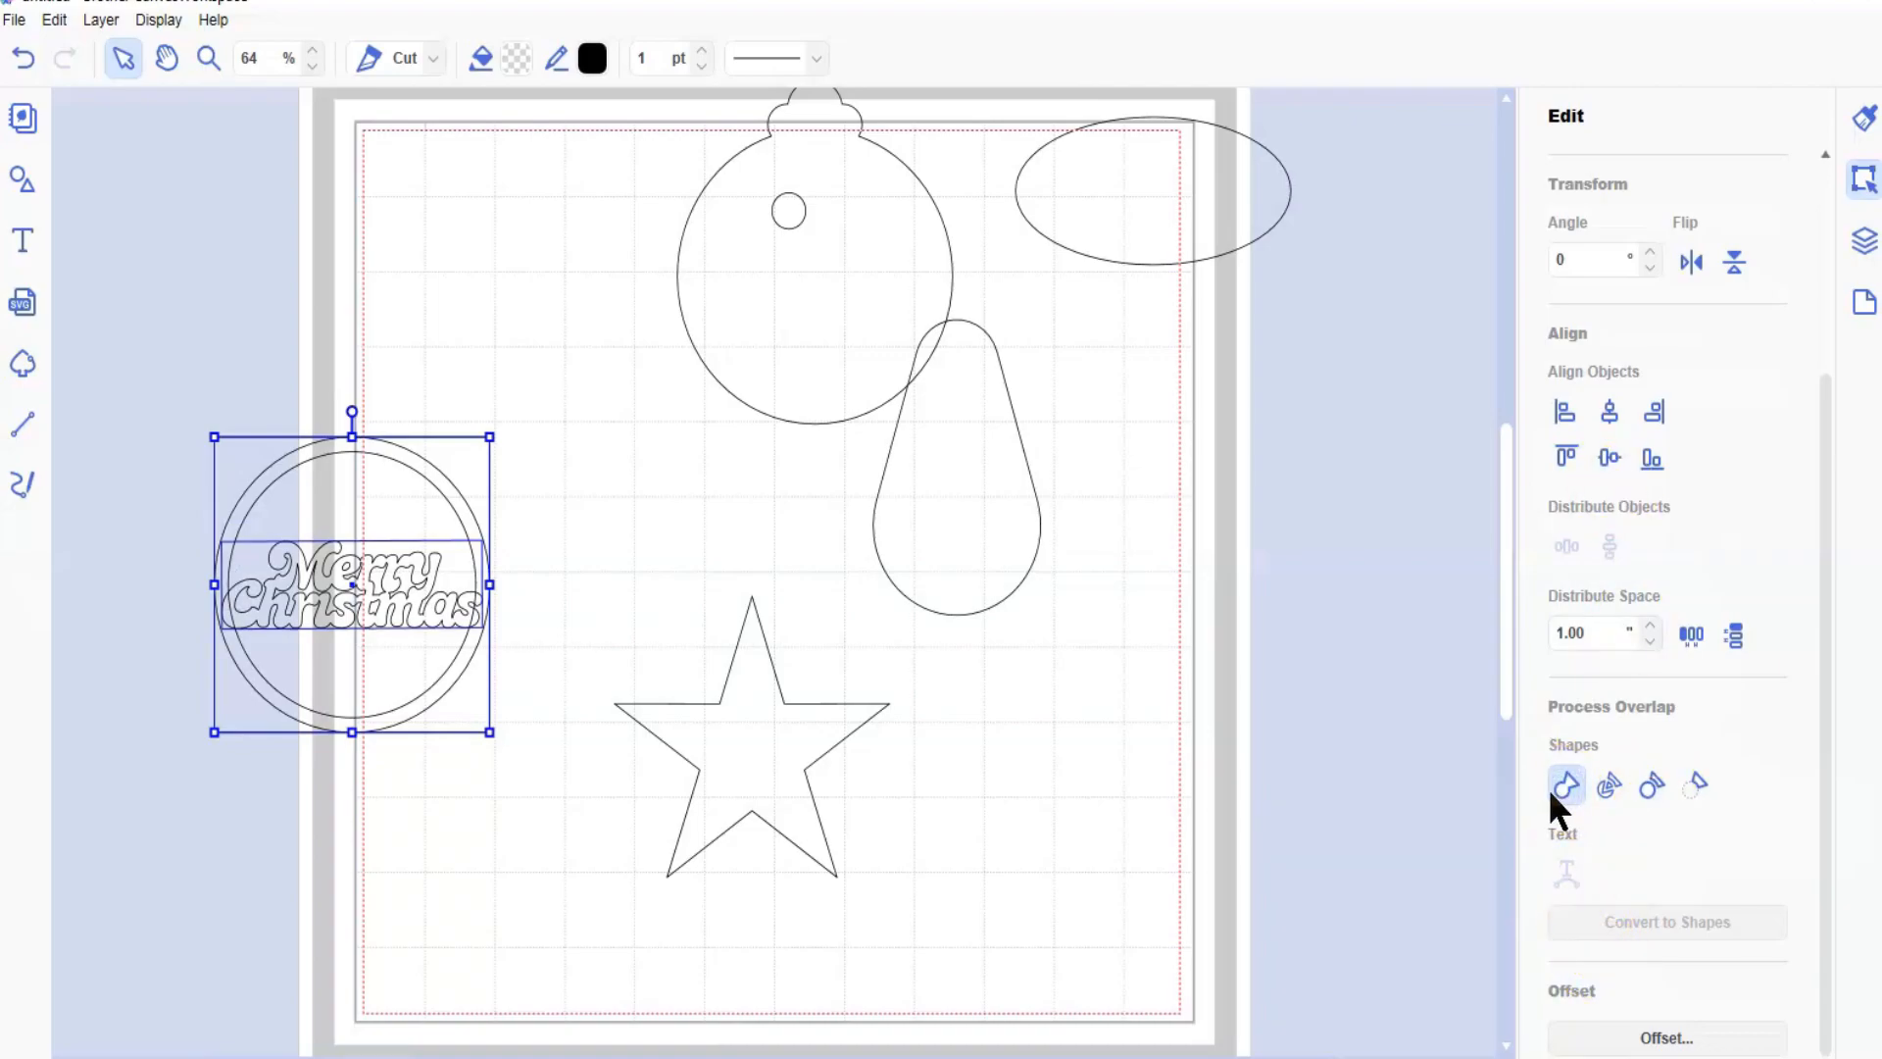
{"action": "key", "text": "ctrl+g"}
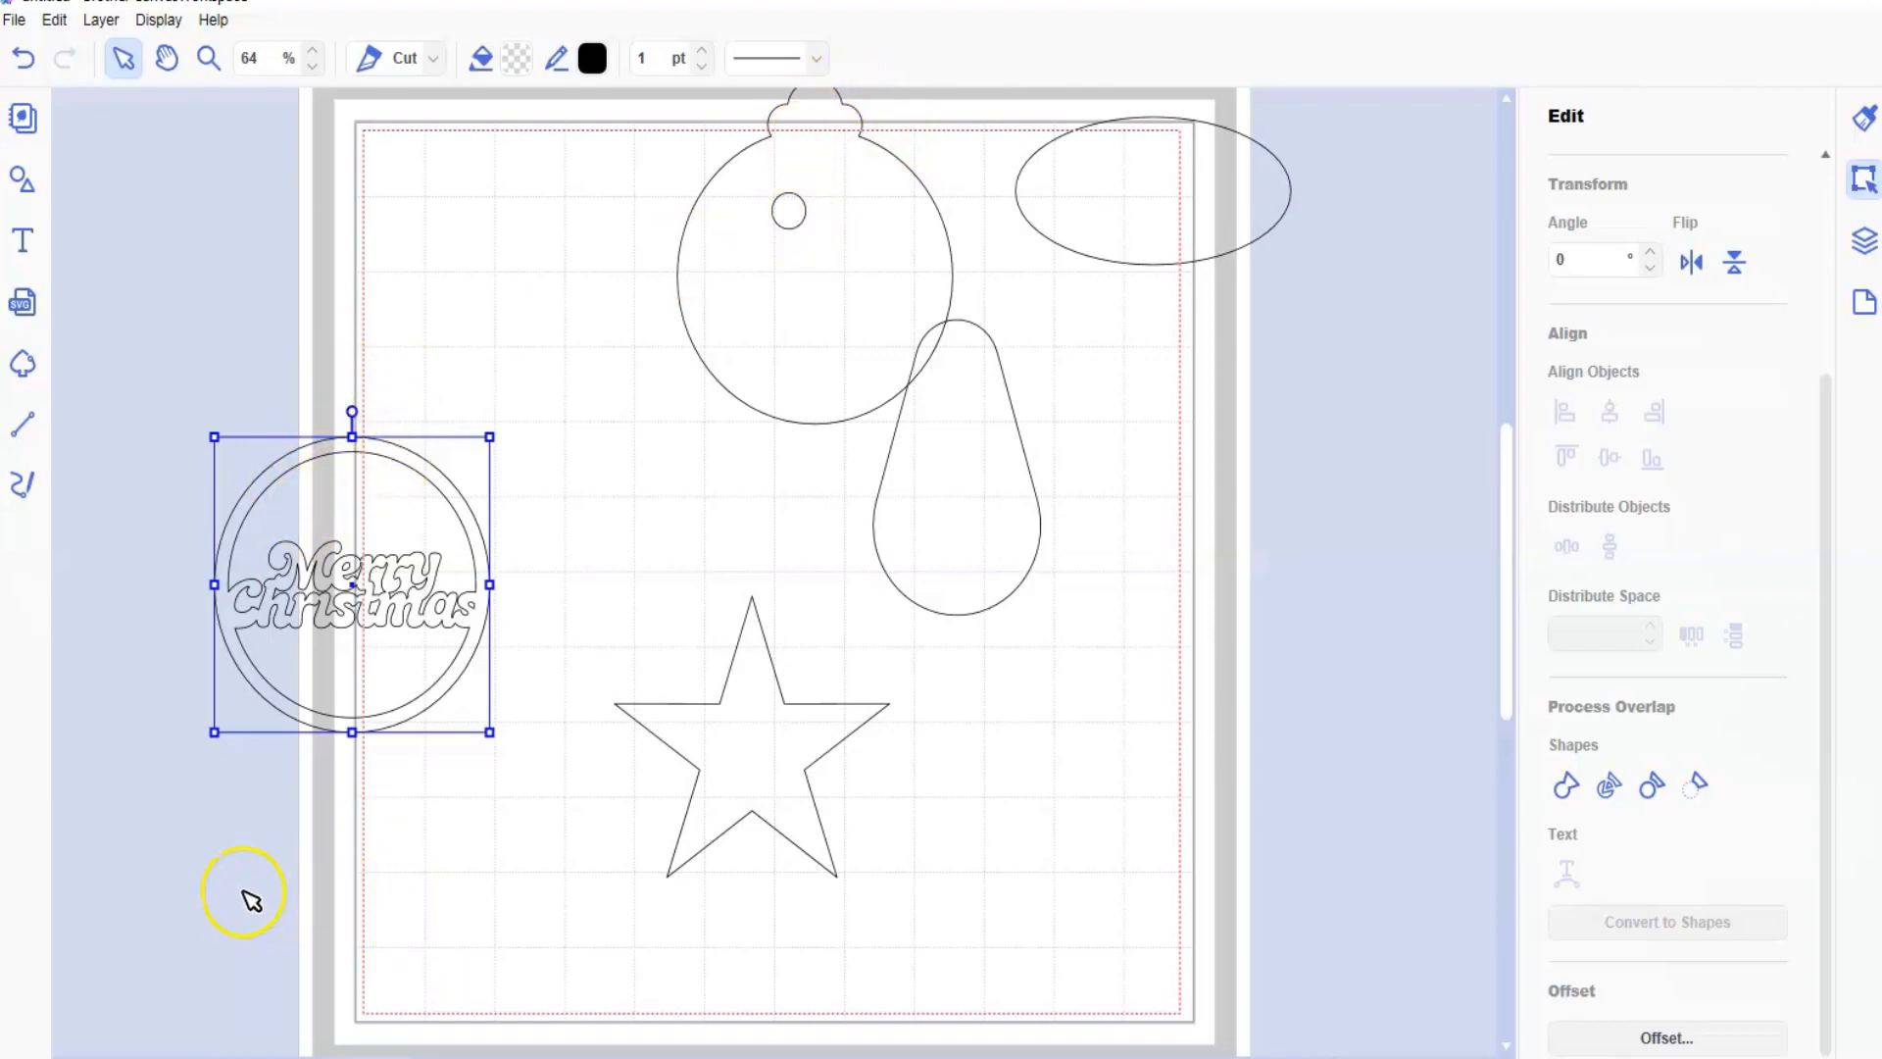
- Move the Merry Christmas ornament into the mat's upper-left area and shift the rounded teardrop shape clear of the round ornament
{"action": "left_click_drag", "start_coordinate": [301, 717], "coordinate": [449, 460]}
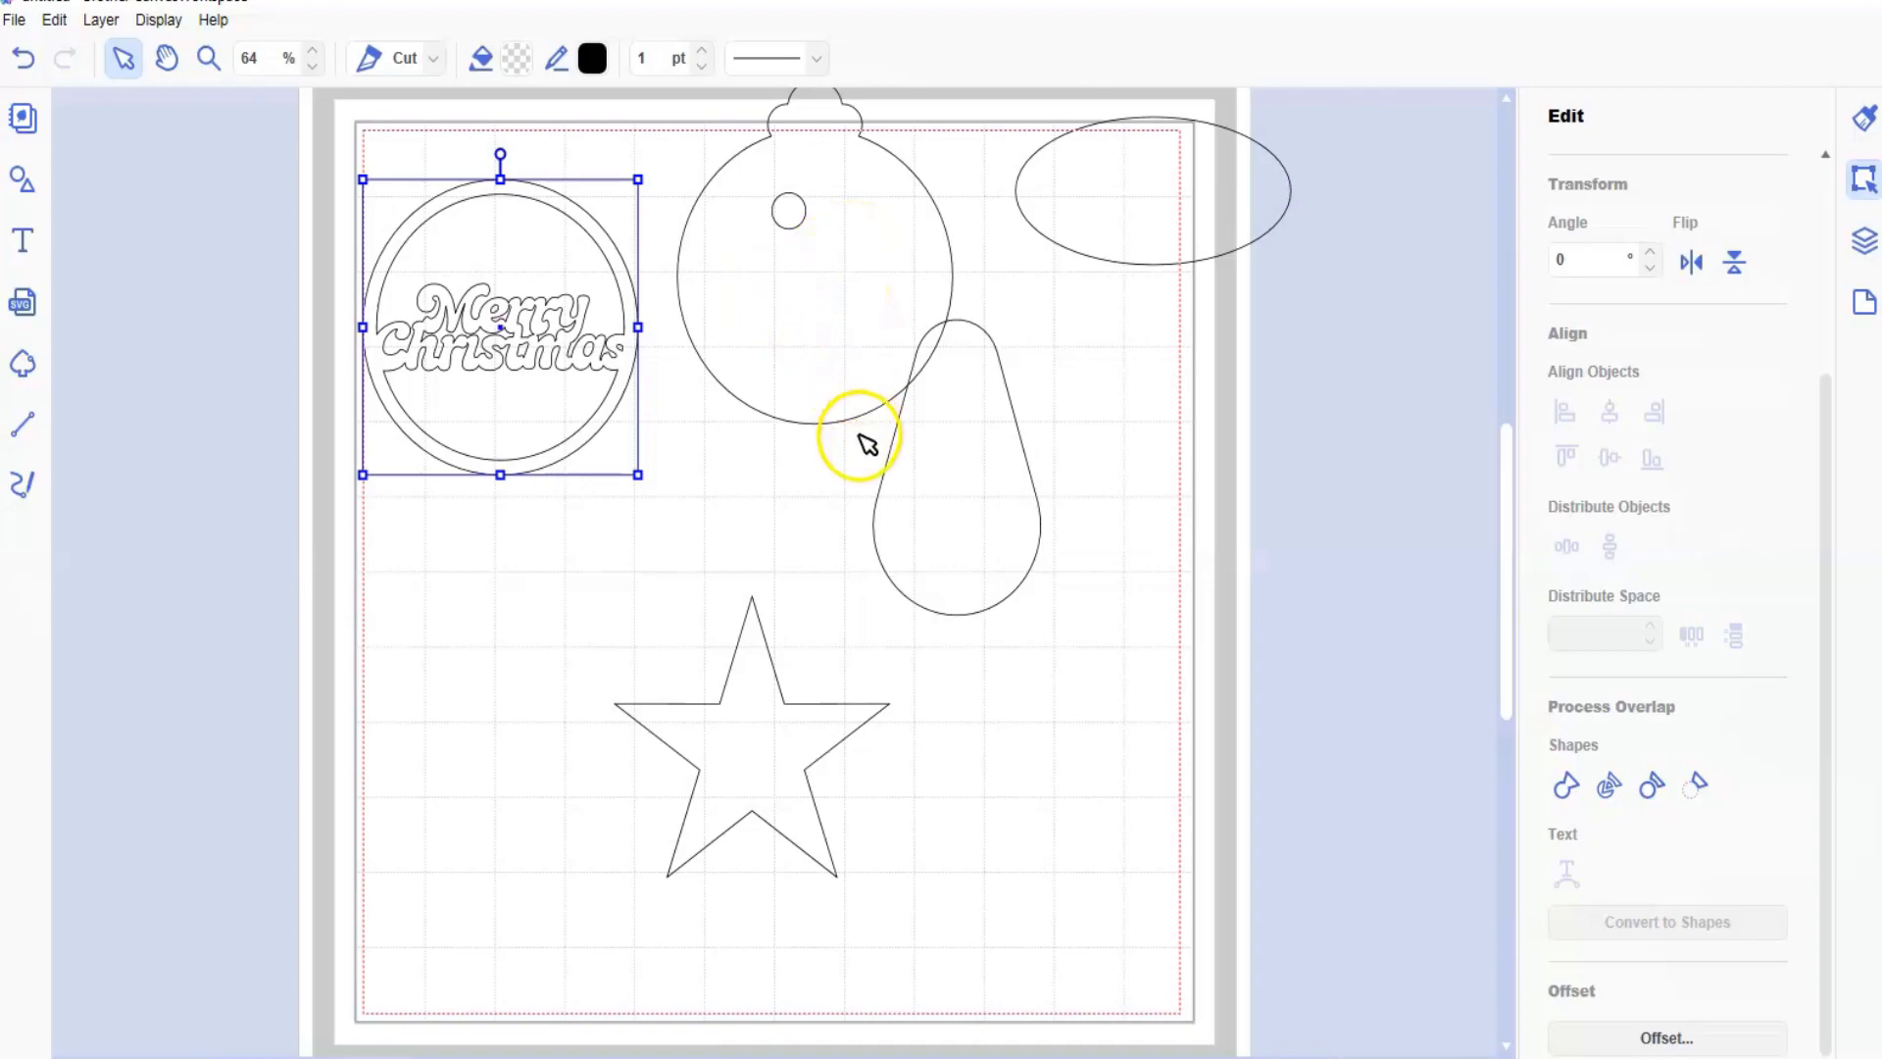
{"action": "left_click_drag", "start_coordinate": [977, 539], "coordinate": [1120, 433]}
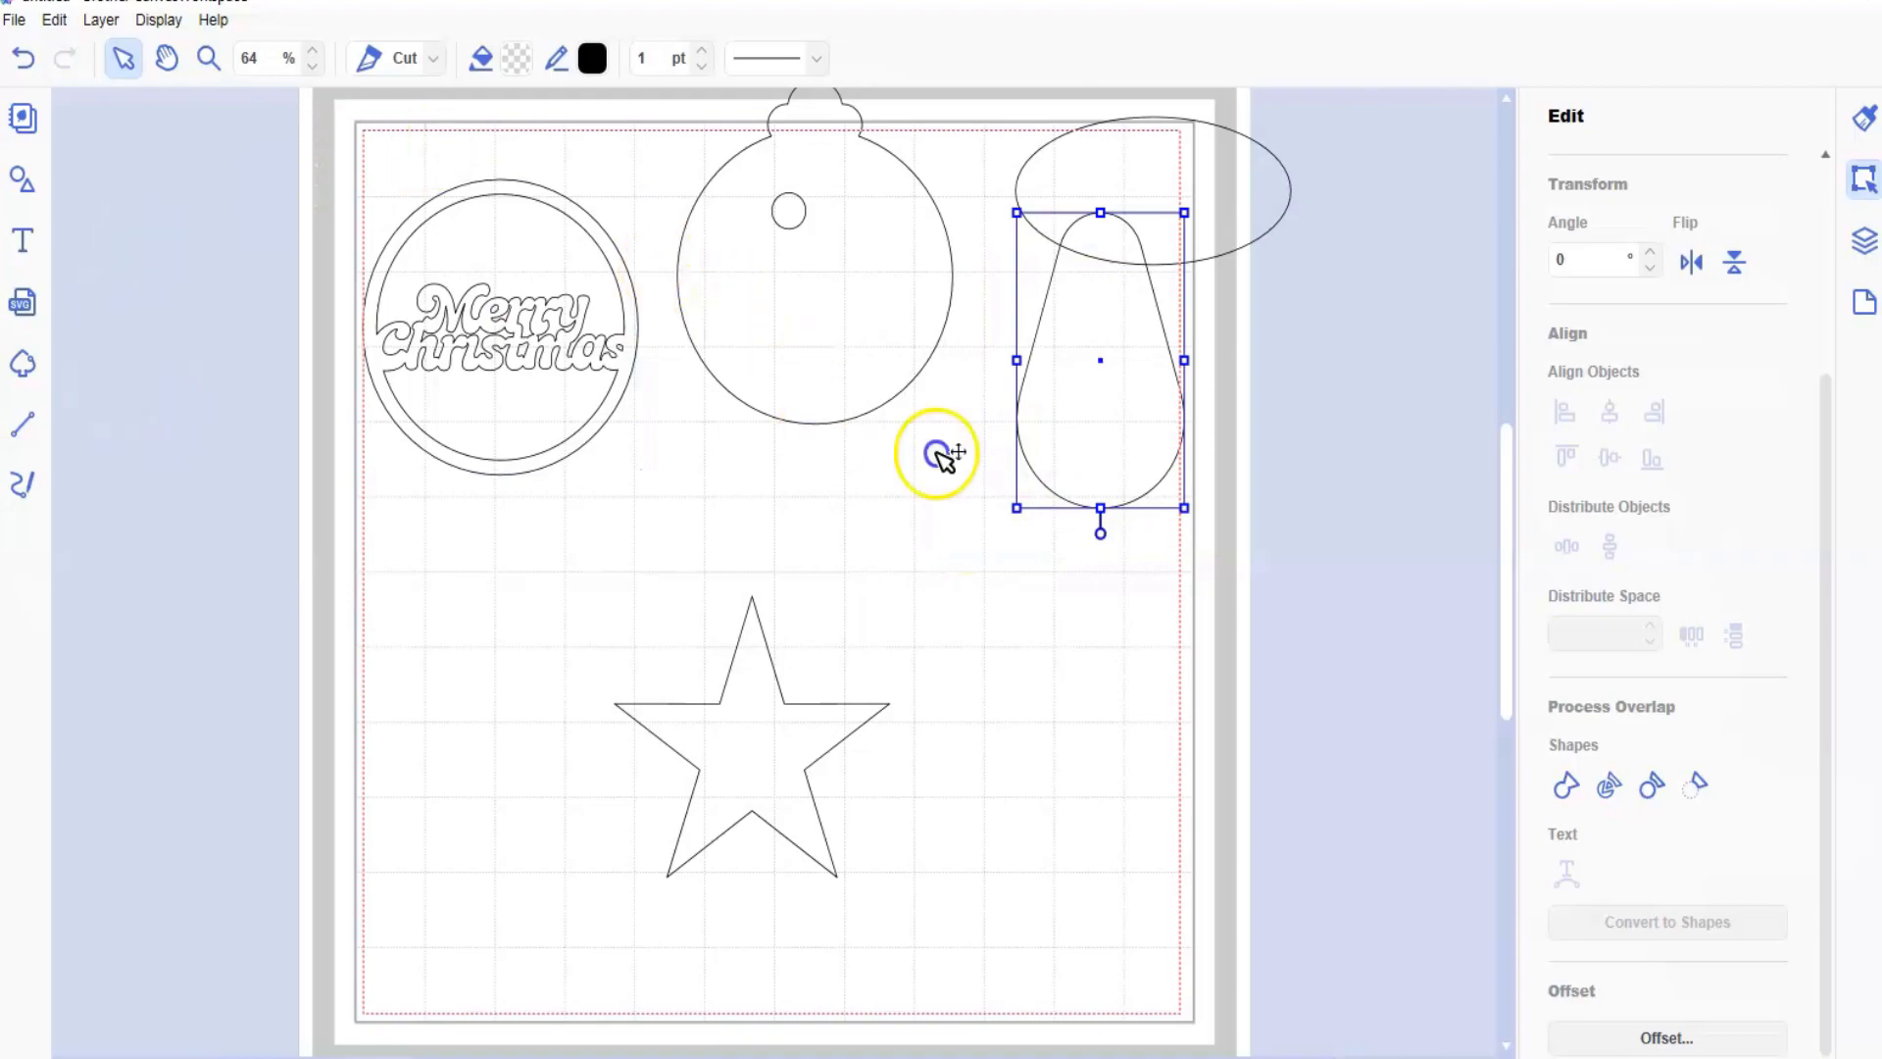
- Delete all shapes from the mat
{"action": "left_click_drag", "start_coordinate": [320, 97], "coordinate": [1362, 785]}
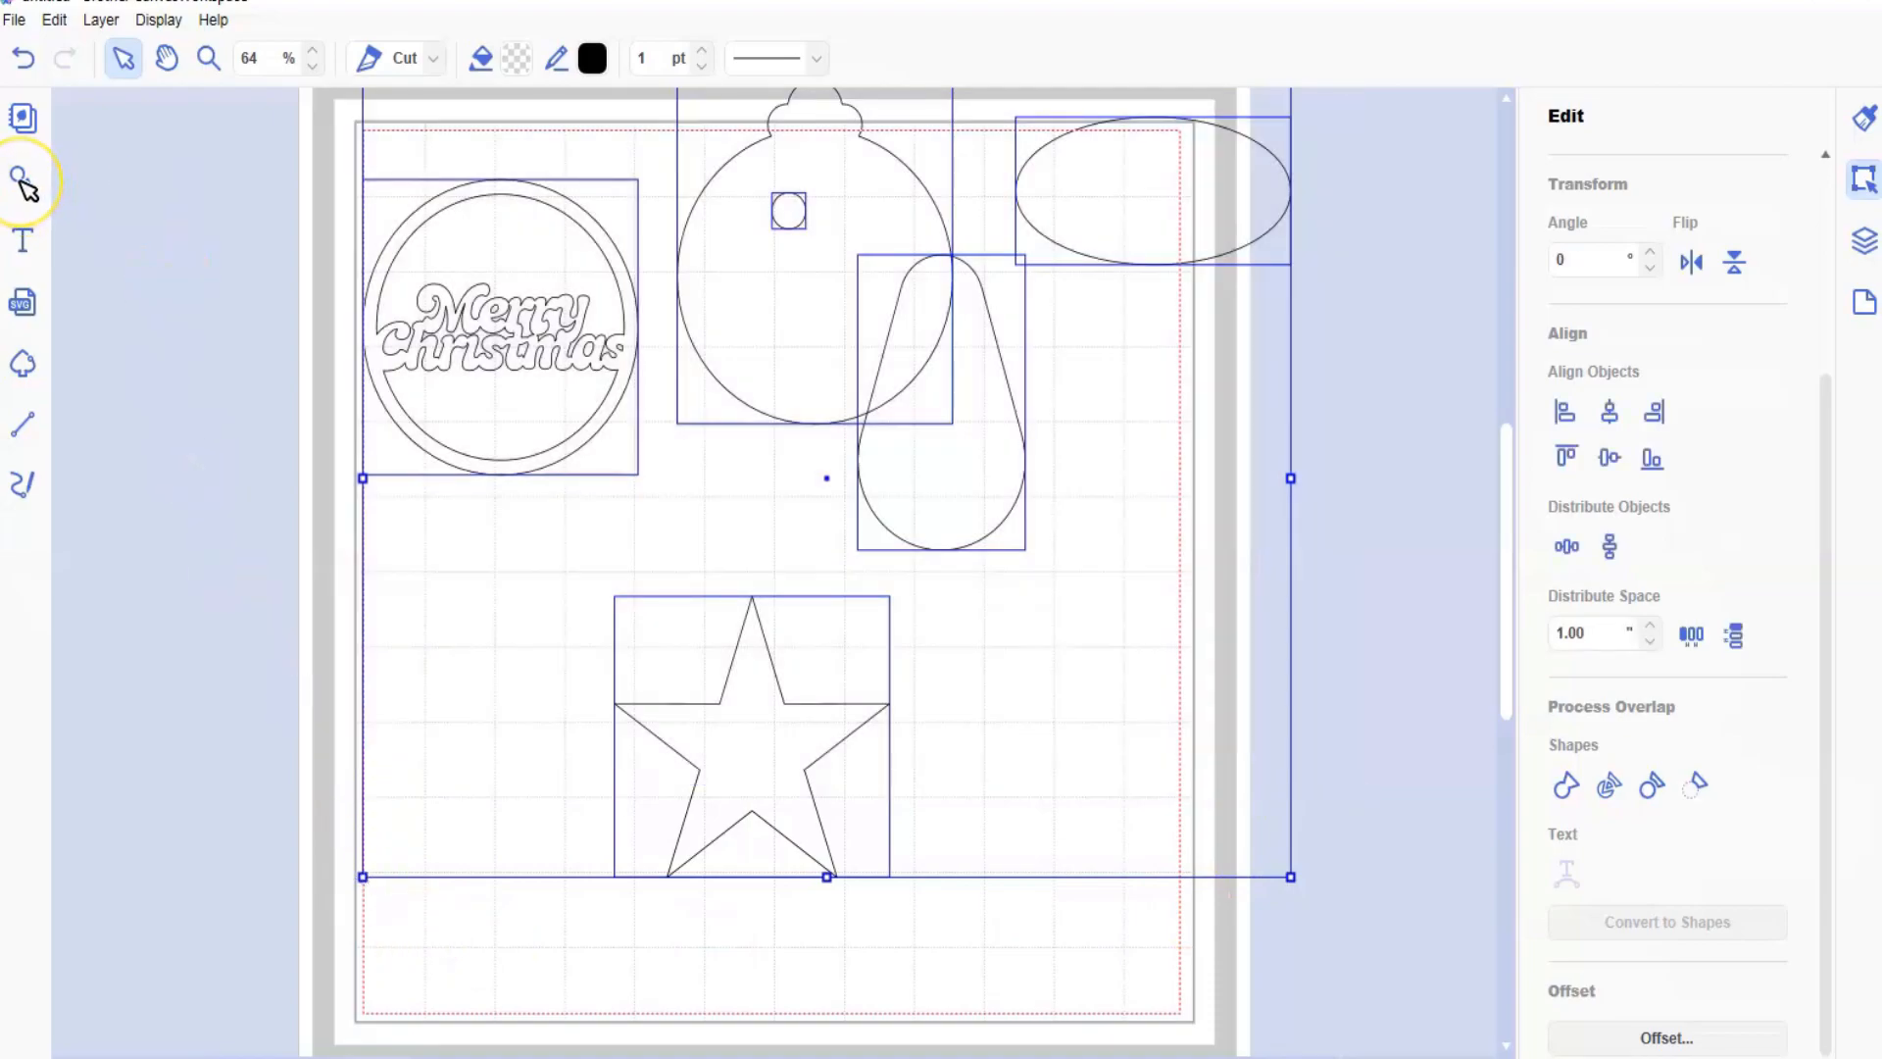
- Insert a plain circle, a half circle and a narrow ellipse from the basic shapes onto the empty mat
{"action": "left_click", "coordinate": [21, 183]}
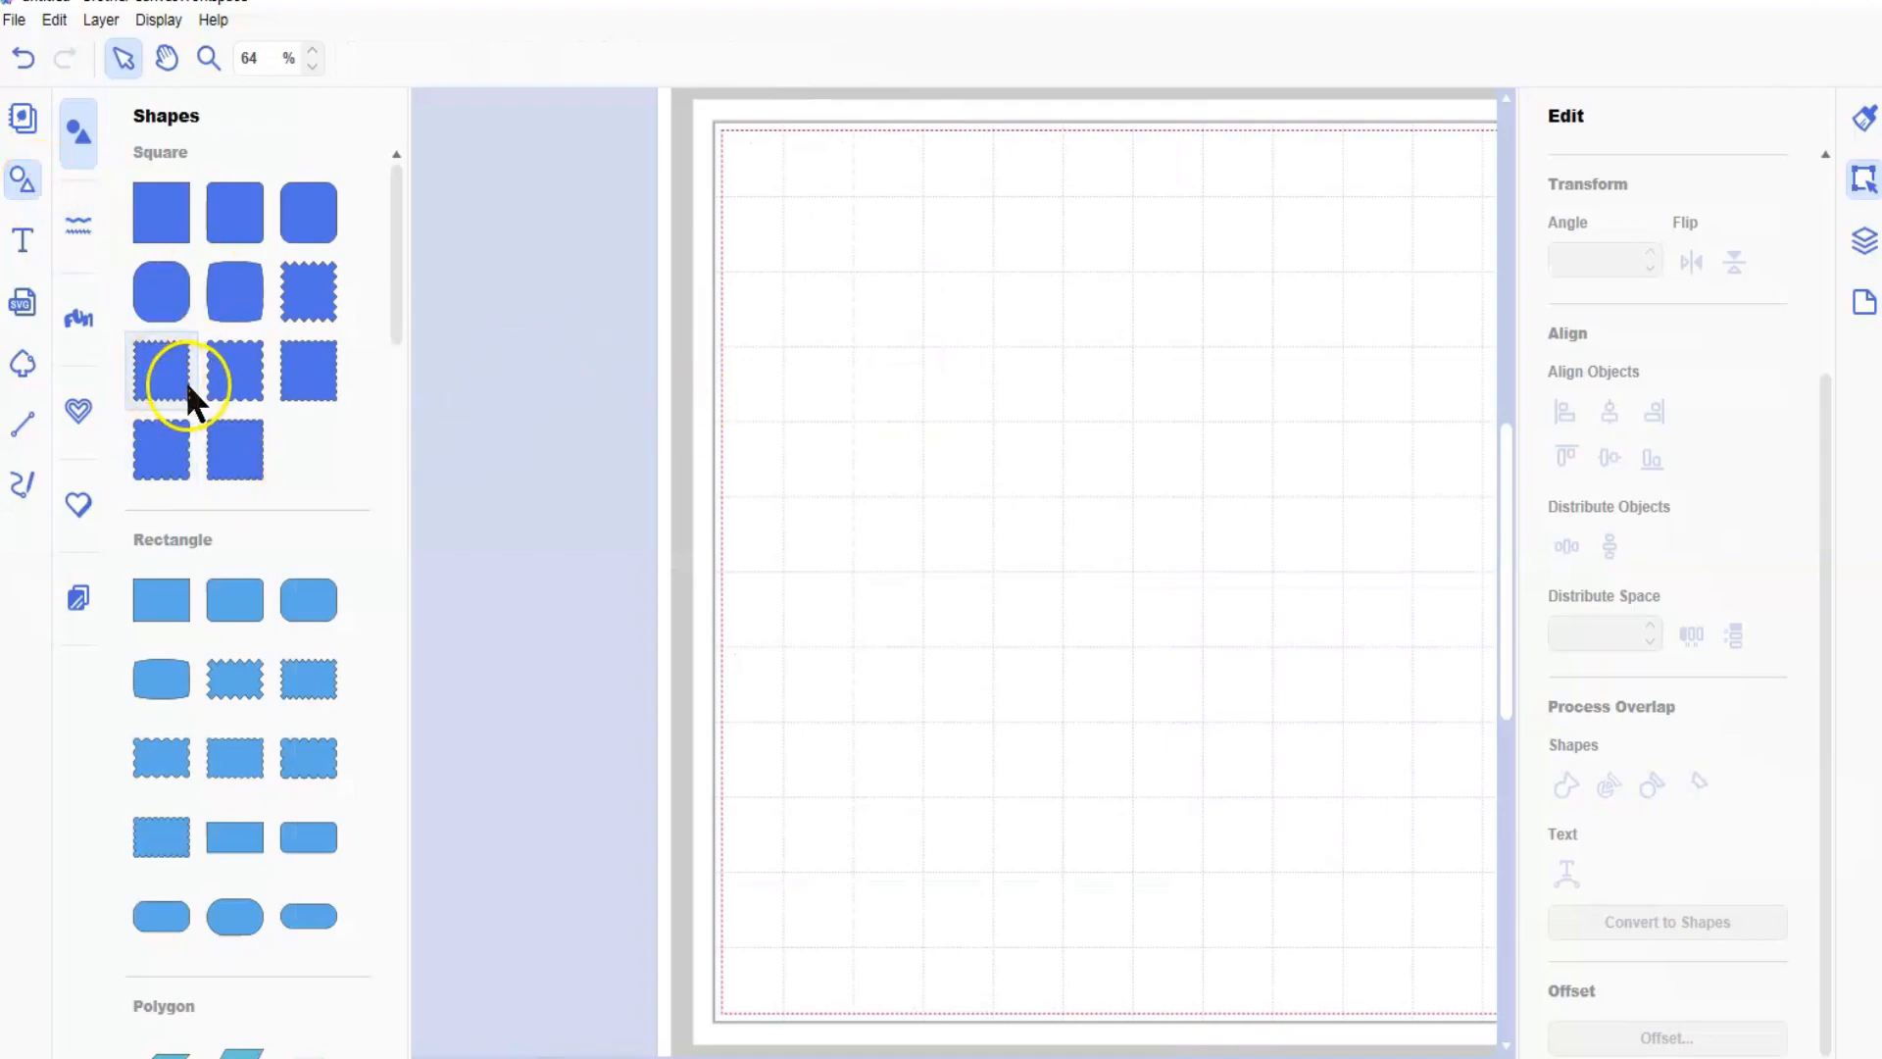
{"action": "scroll", "coordinate": [194, 385], "scroll_direction": "down", "scroll_amount": 3}
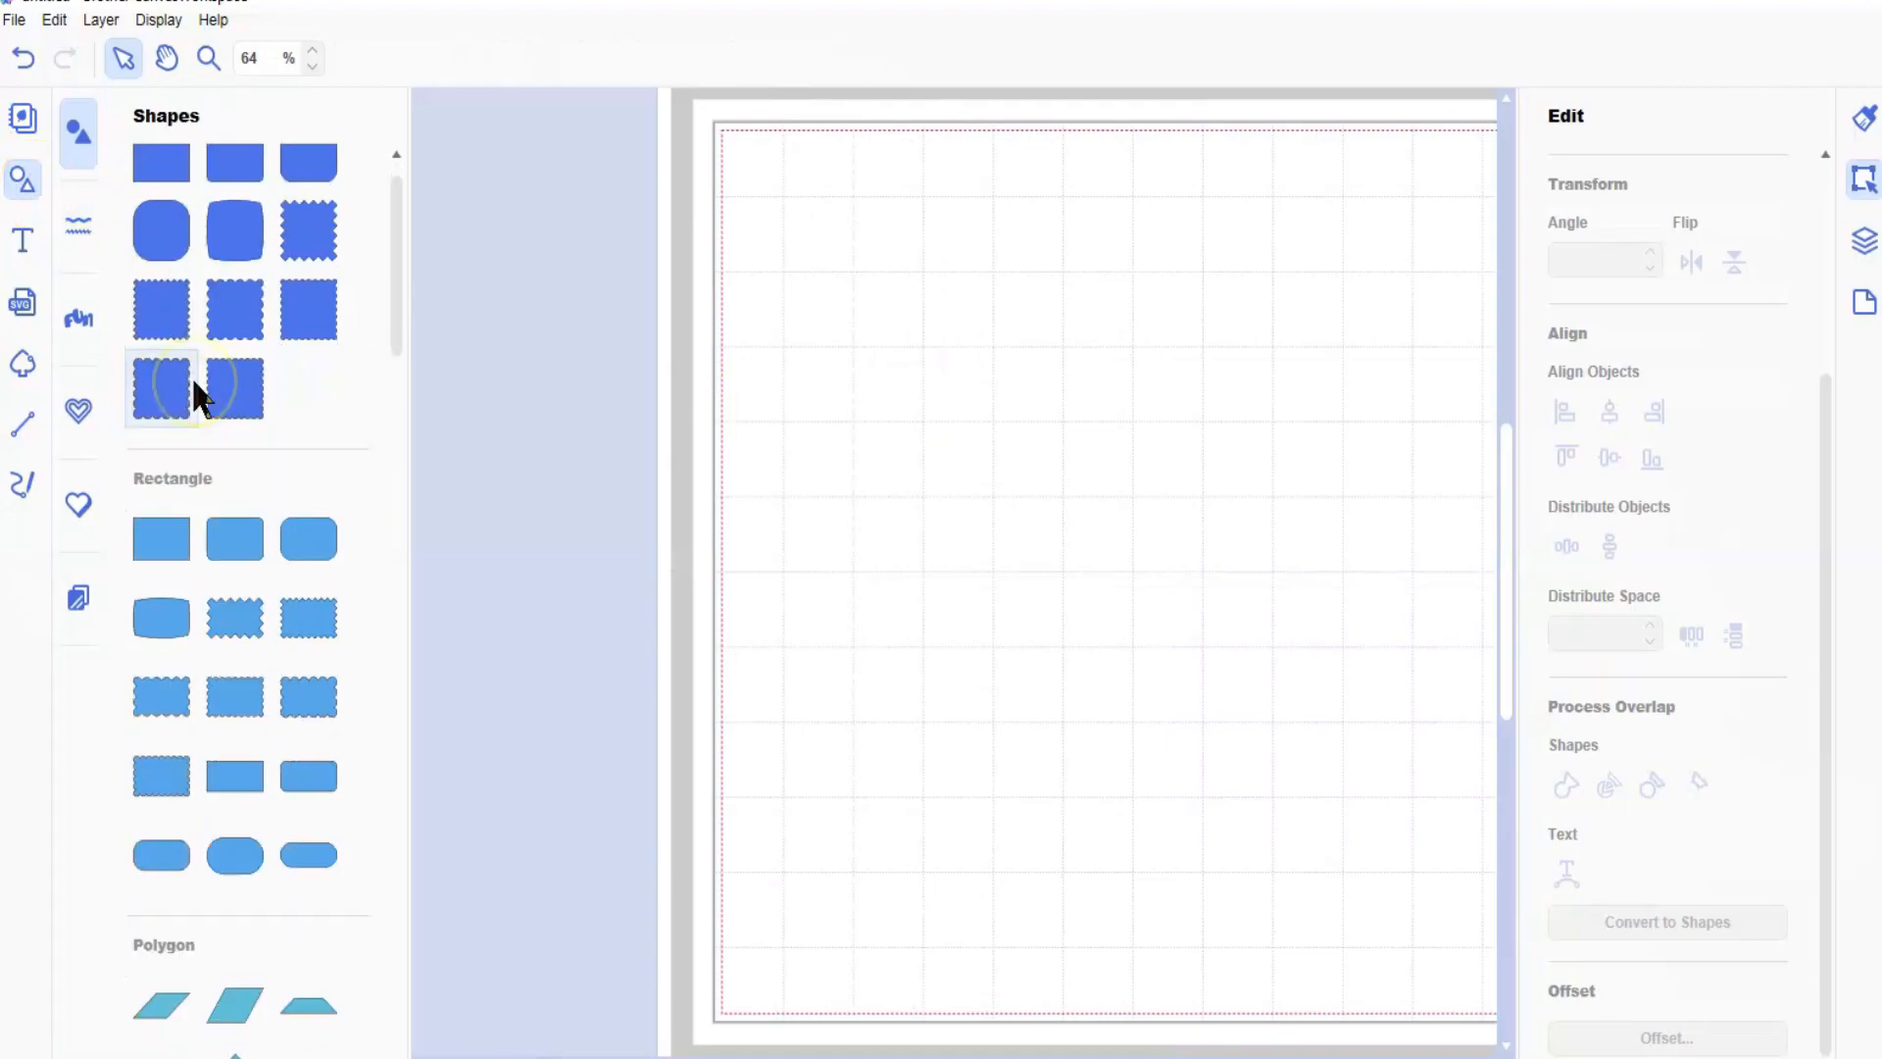
{"action": "scroll", "coordinate": [194, 385], "scroll_direction": "down", "scroll_amount": 5}
{"action": "scroll", "coordinate": [191, 377], "scroll_direction": "down", "scroll_amount": 9}
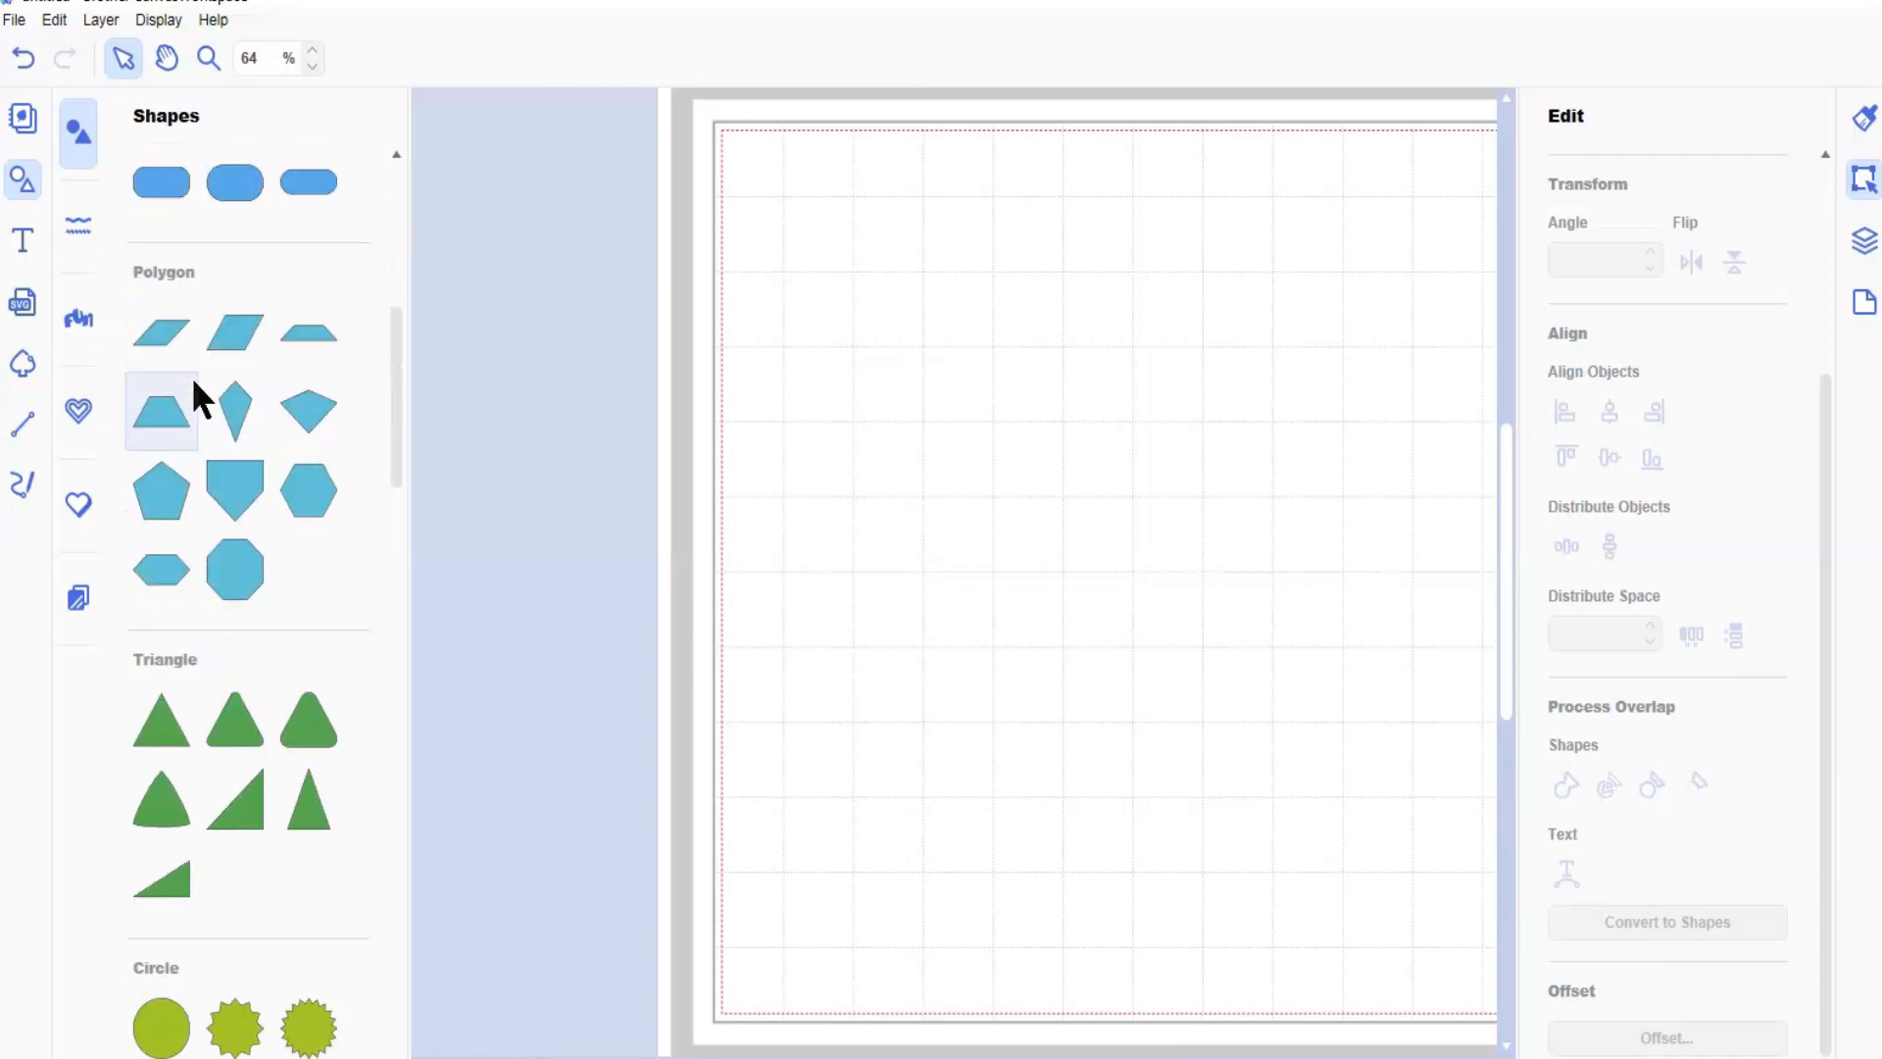
{"action": "scroll", "coordinate": [192, 380], "scroll_direction": "down", "scroll_amount": 2}
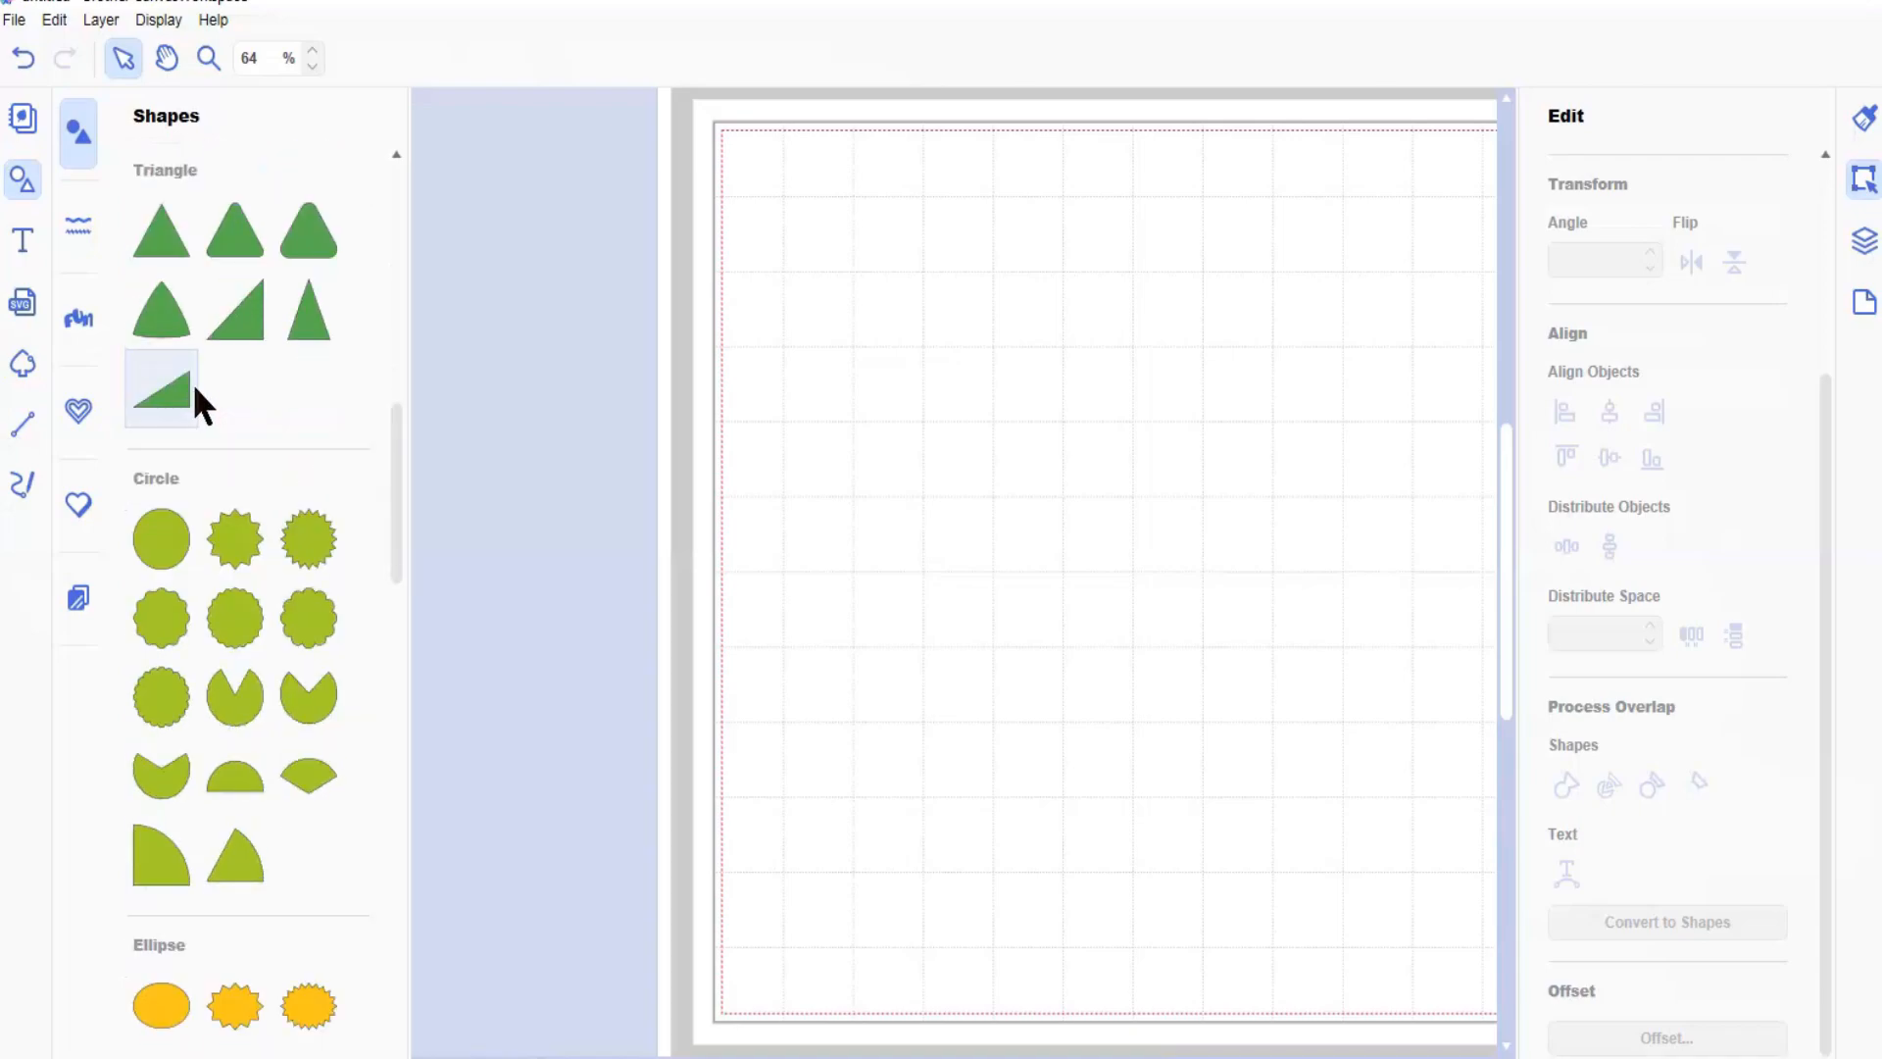
{"action": "left_click", "coordinate": [152, 482]}
{"action": "left_click", "coordinate": [149, 485]}
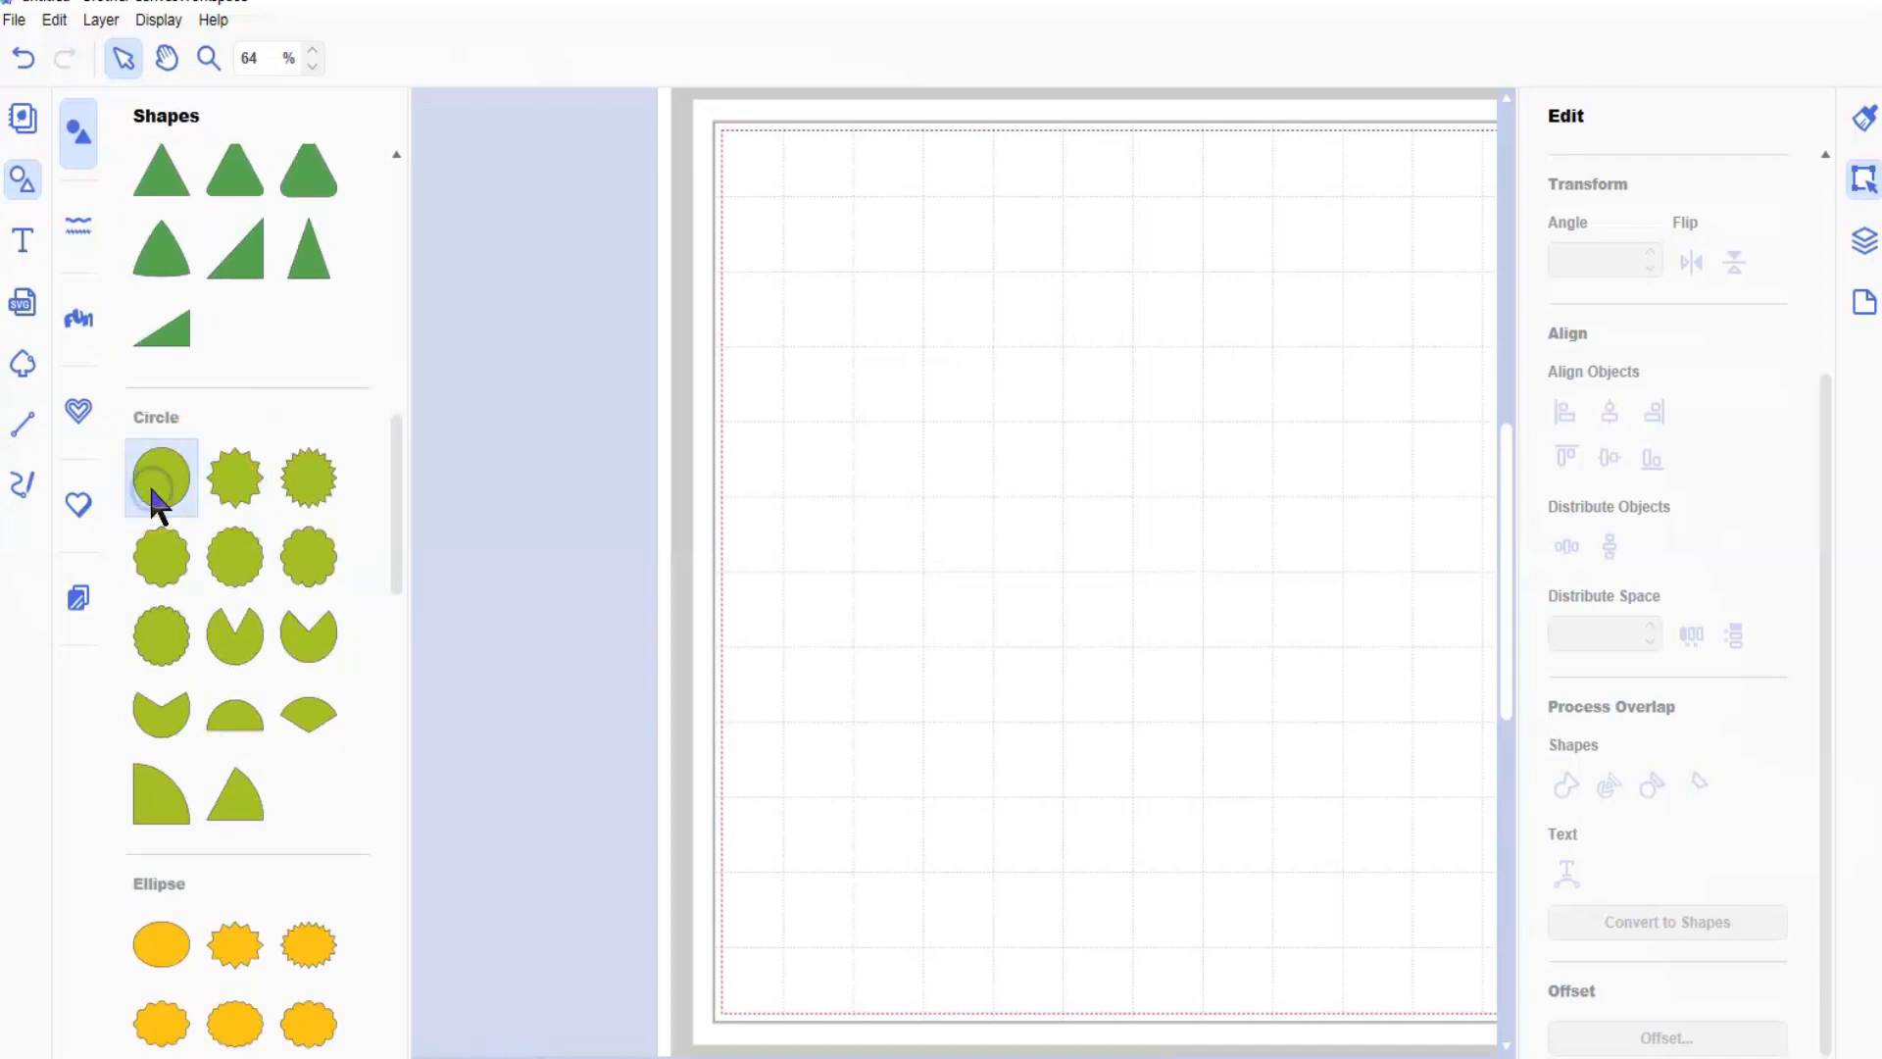
{"action": "left_click", "coordinate": [226, 726]}
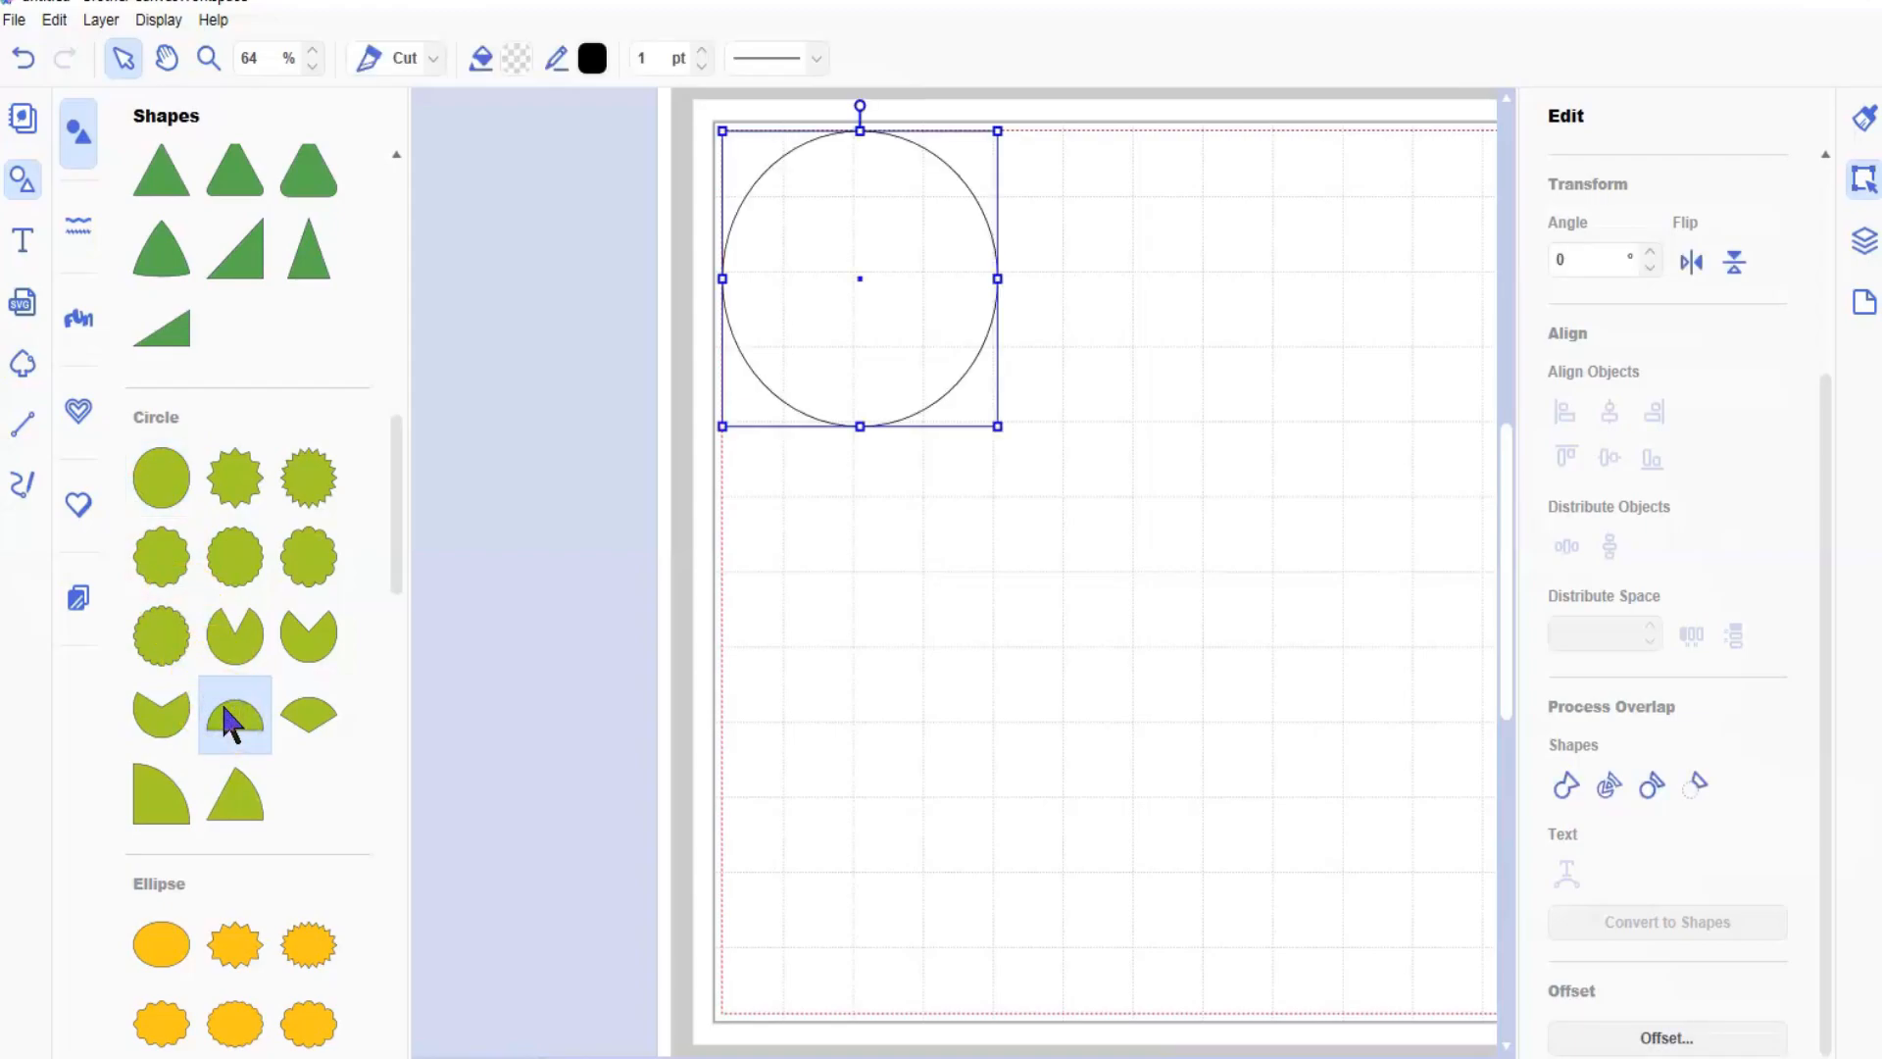
{"action": "scroll", "coordinate": [228, 723], "scroll_direction": "down", "scroll_amount": 4}
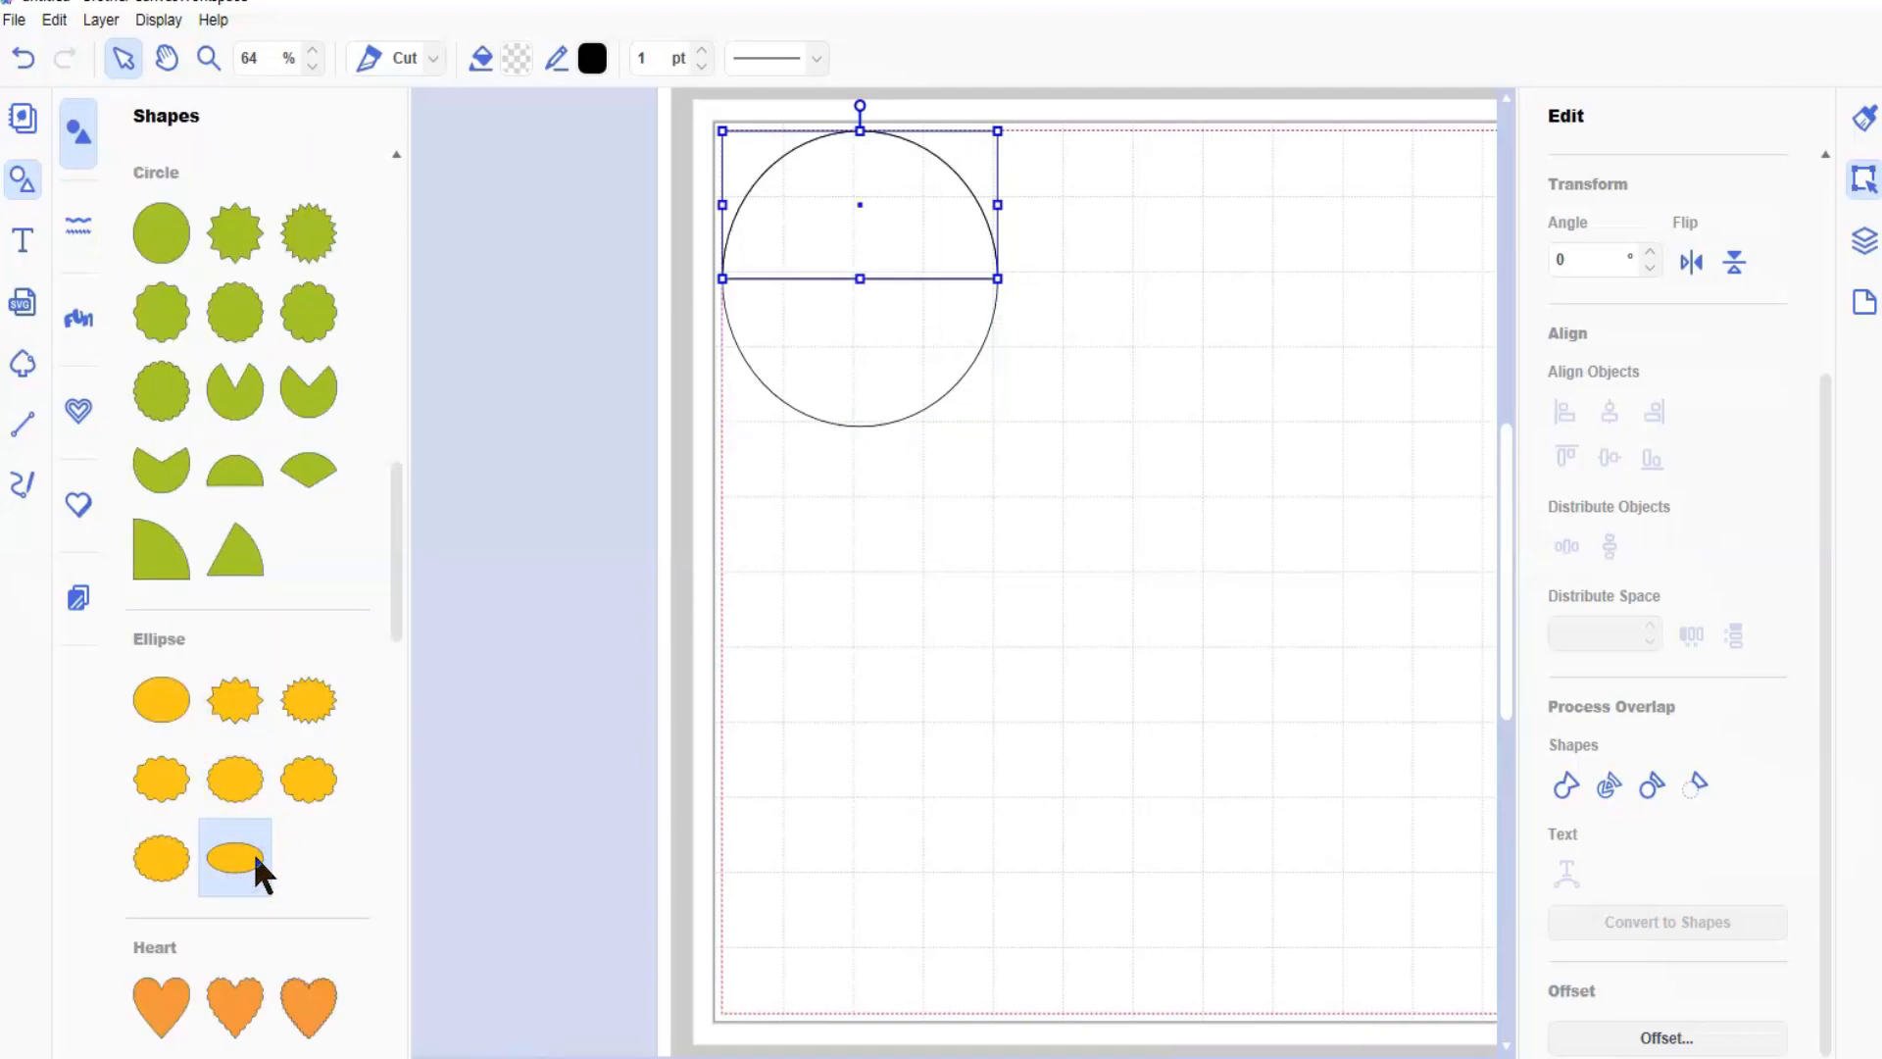
- Insert two copies of the square with scooped-out concave corners from the Others shapes onto the mat
{"action": "scroll", "coordinate": [253, 851], "scroll_direction": "down", "scroll_amount": 5}
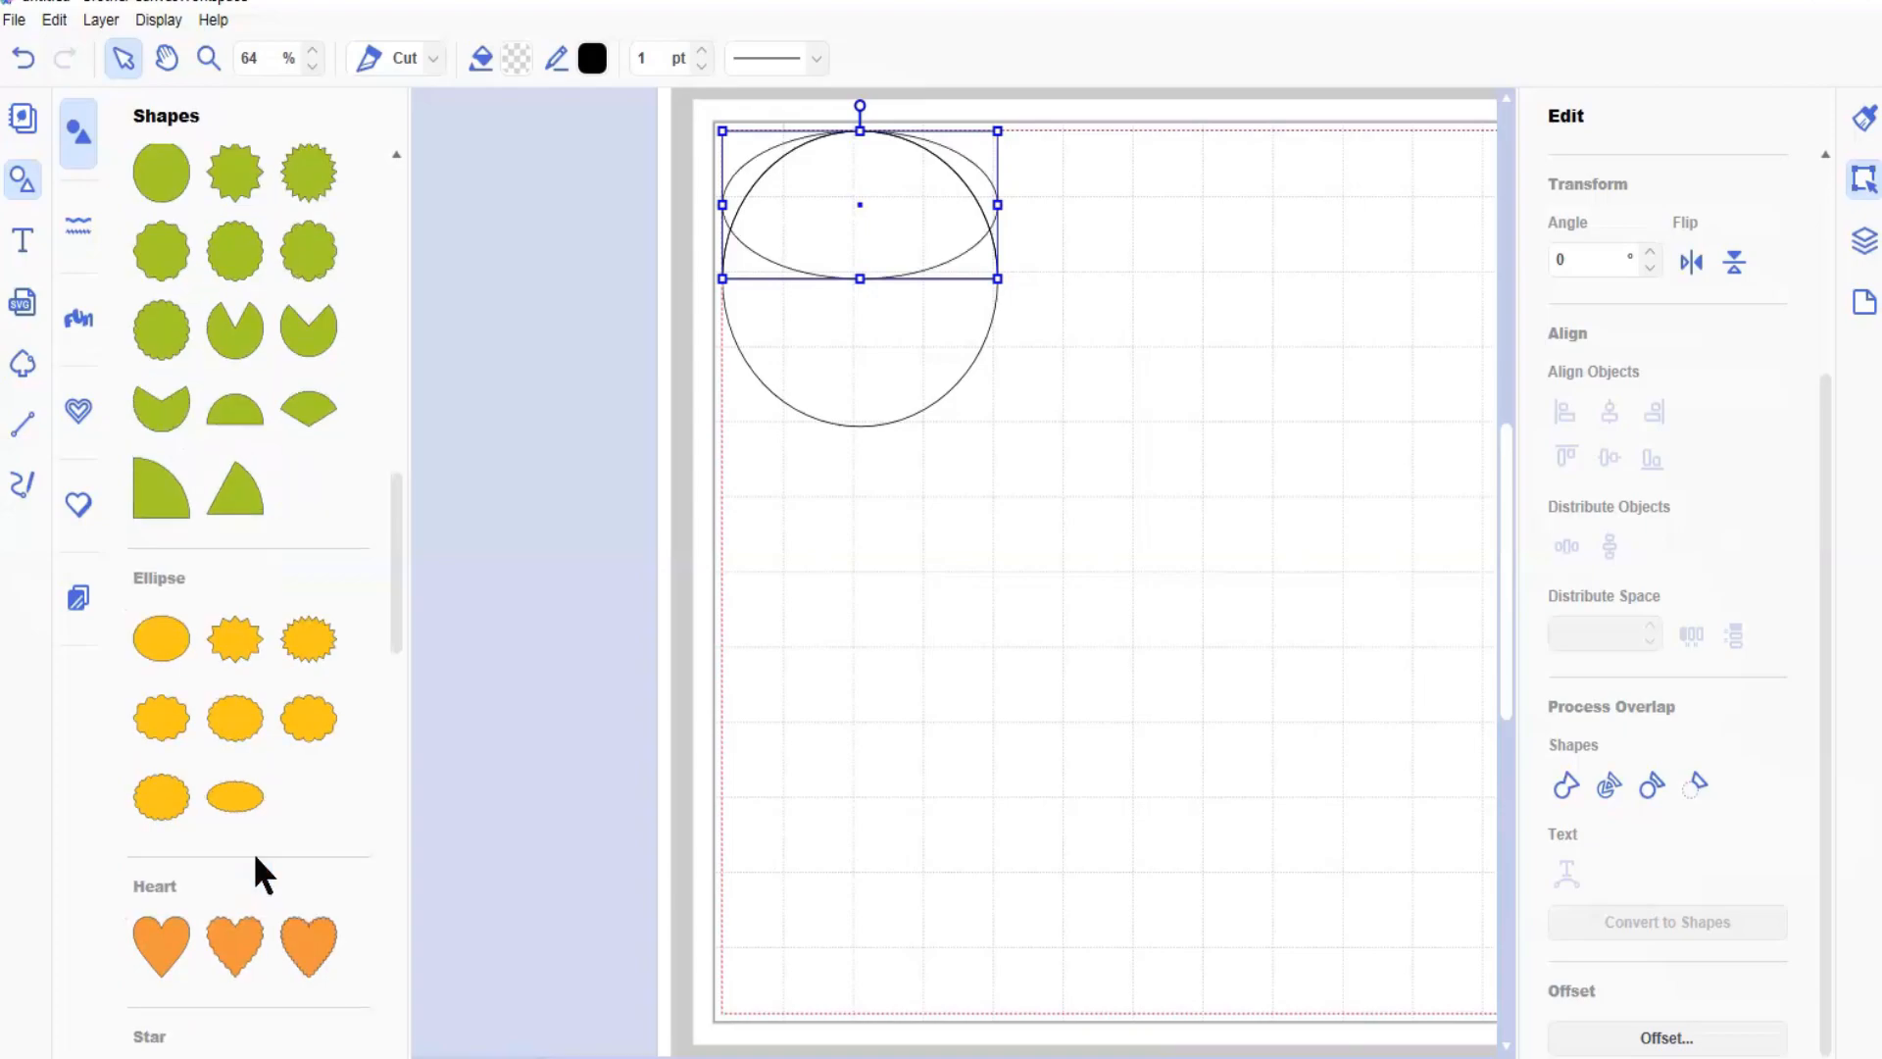
{"action": "scroll", "coordinate": [253, 851], "scroll_direction": "down", "scroll_amount": 5}
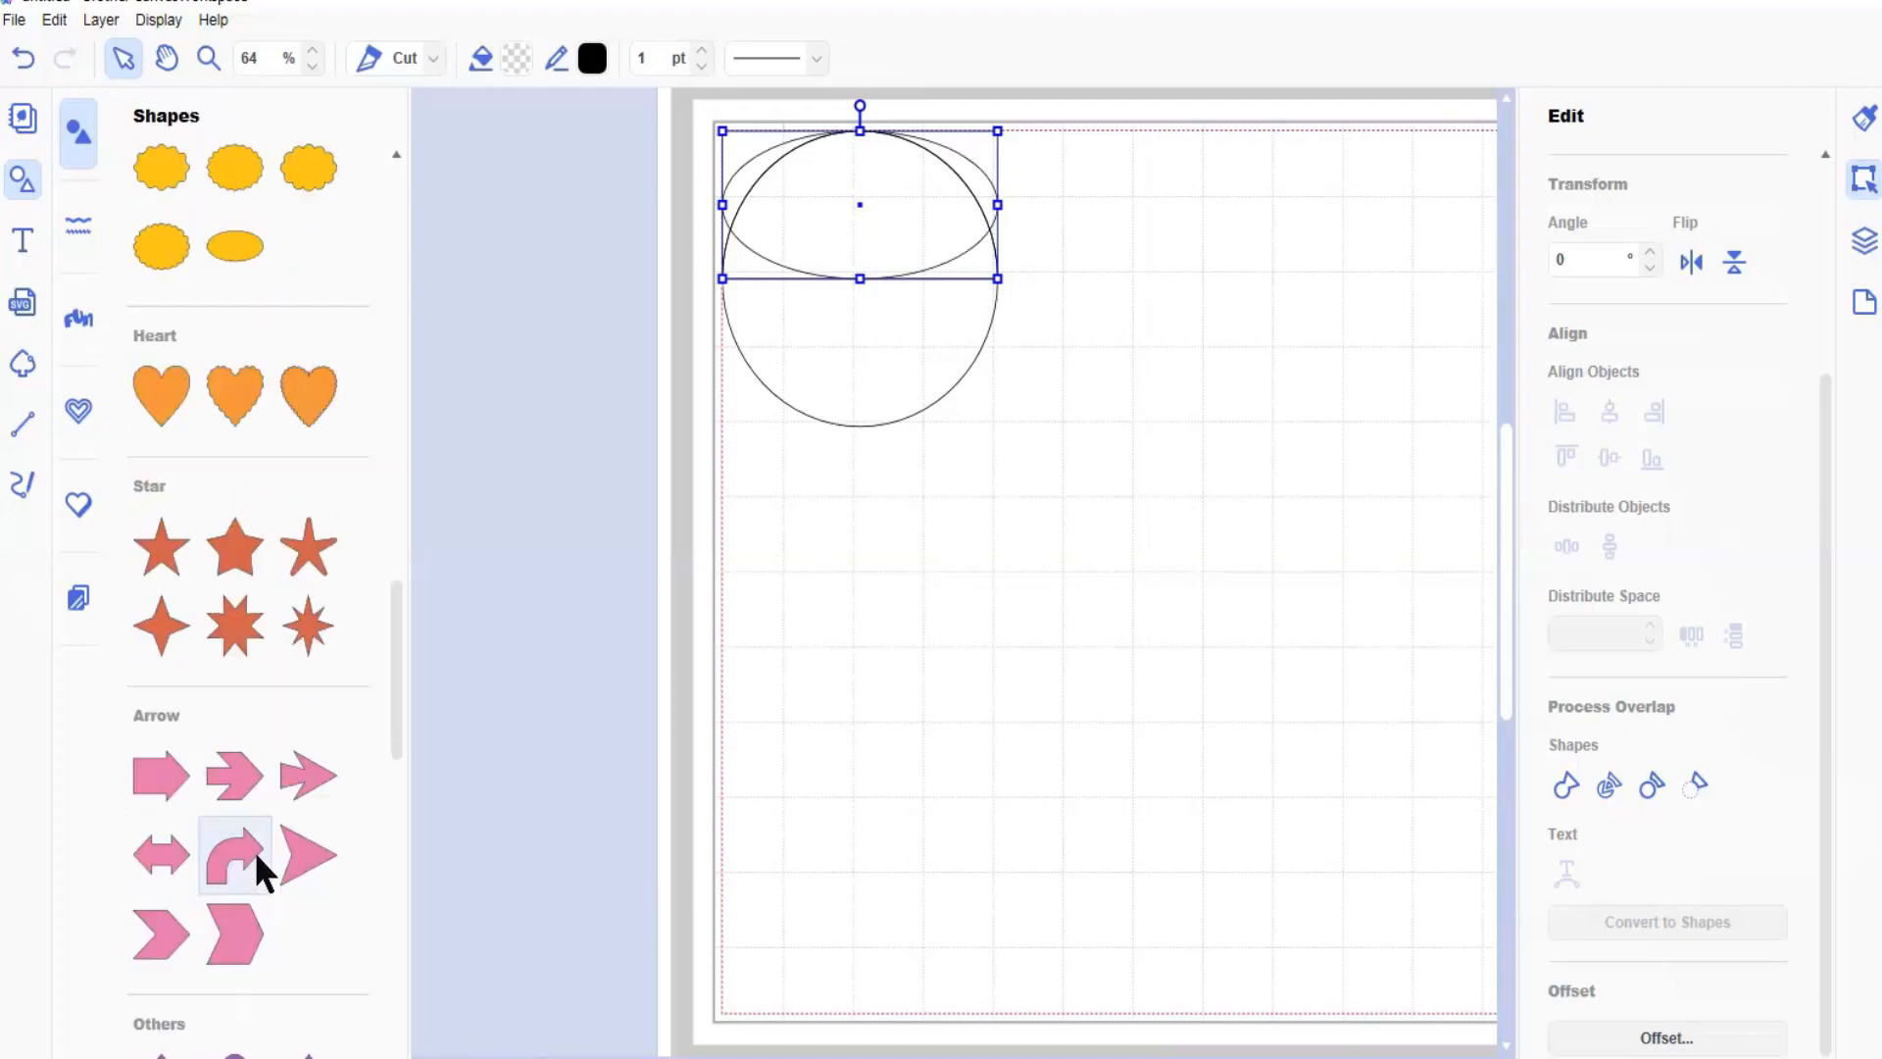
{"action": "scroll", "coordinate": [257, 849], "scroll_direction": "down", "scroll_amount": 4}
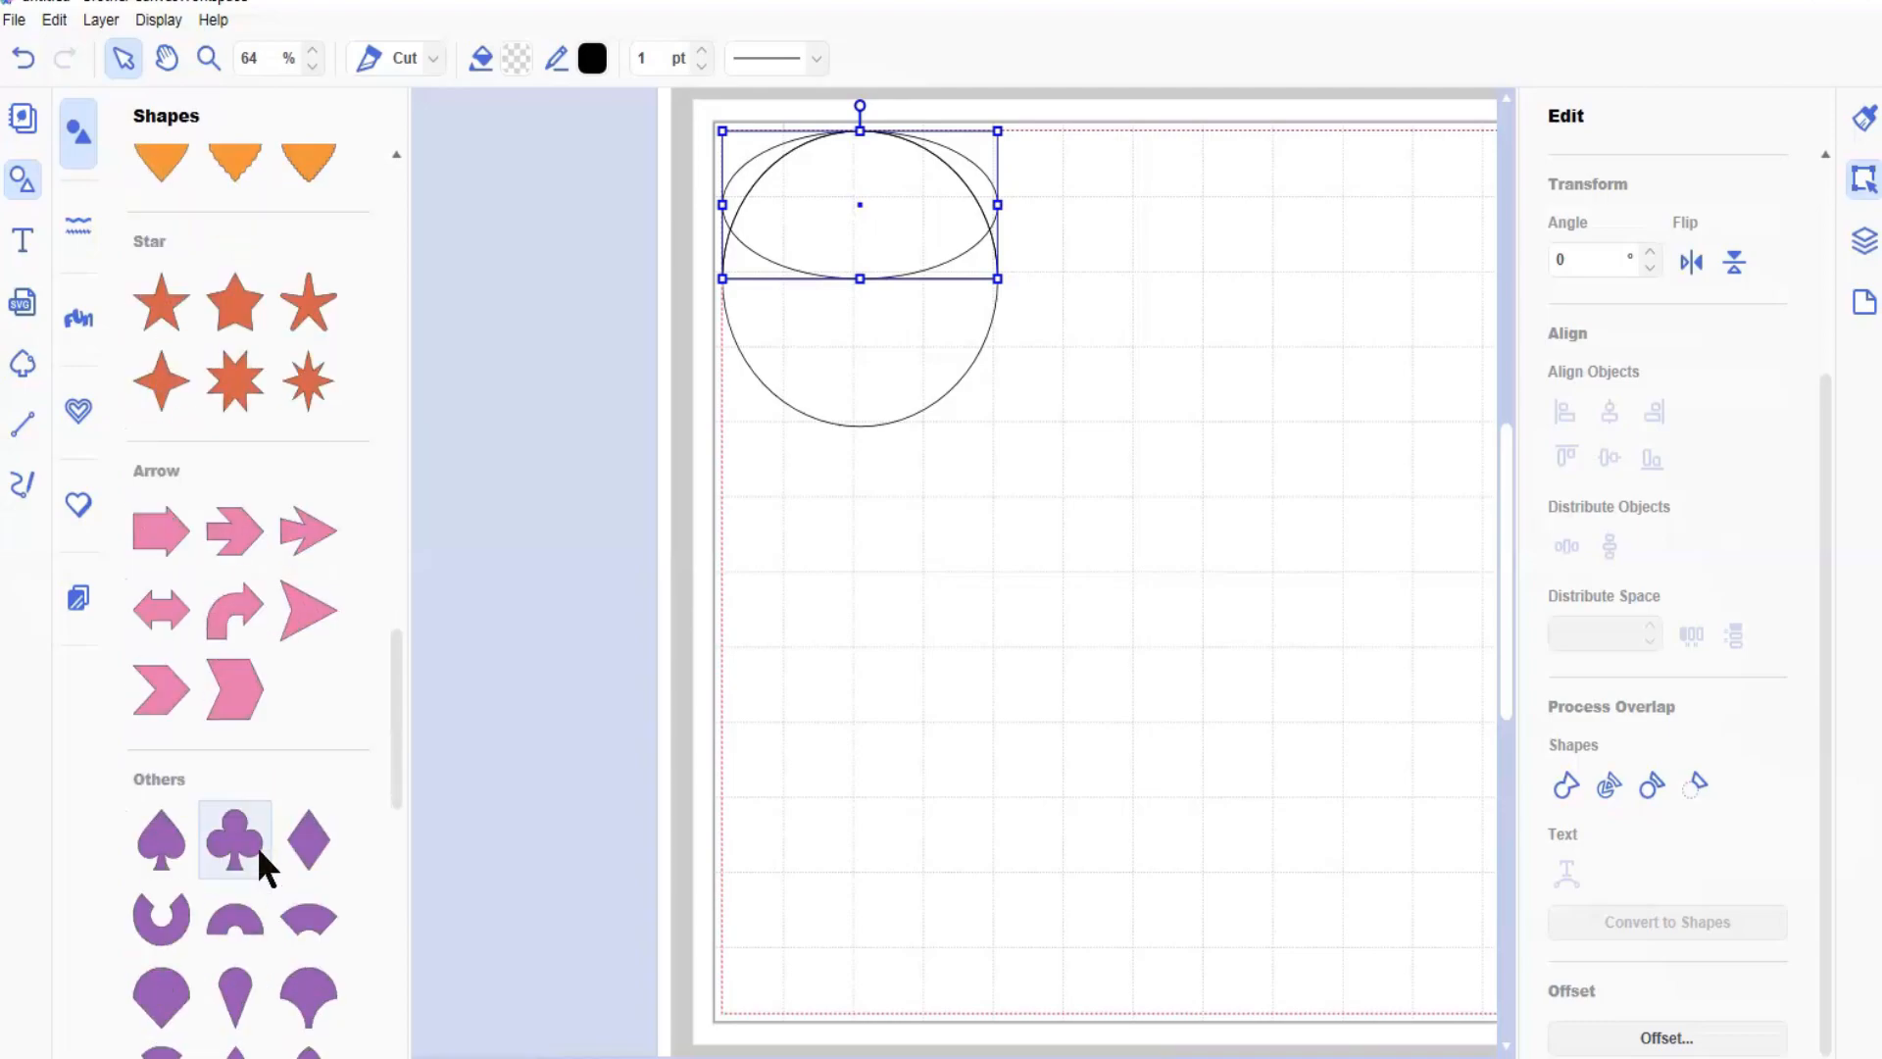
{"action": "scroll", "coordinate": [257, 849], "scroll_direction": "down", "scroll_amount": 6}
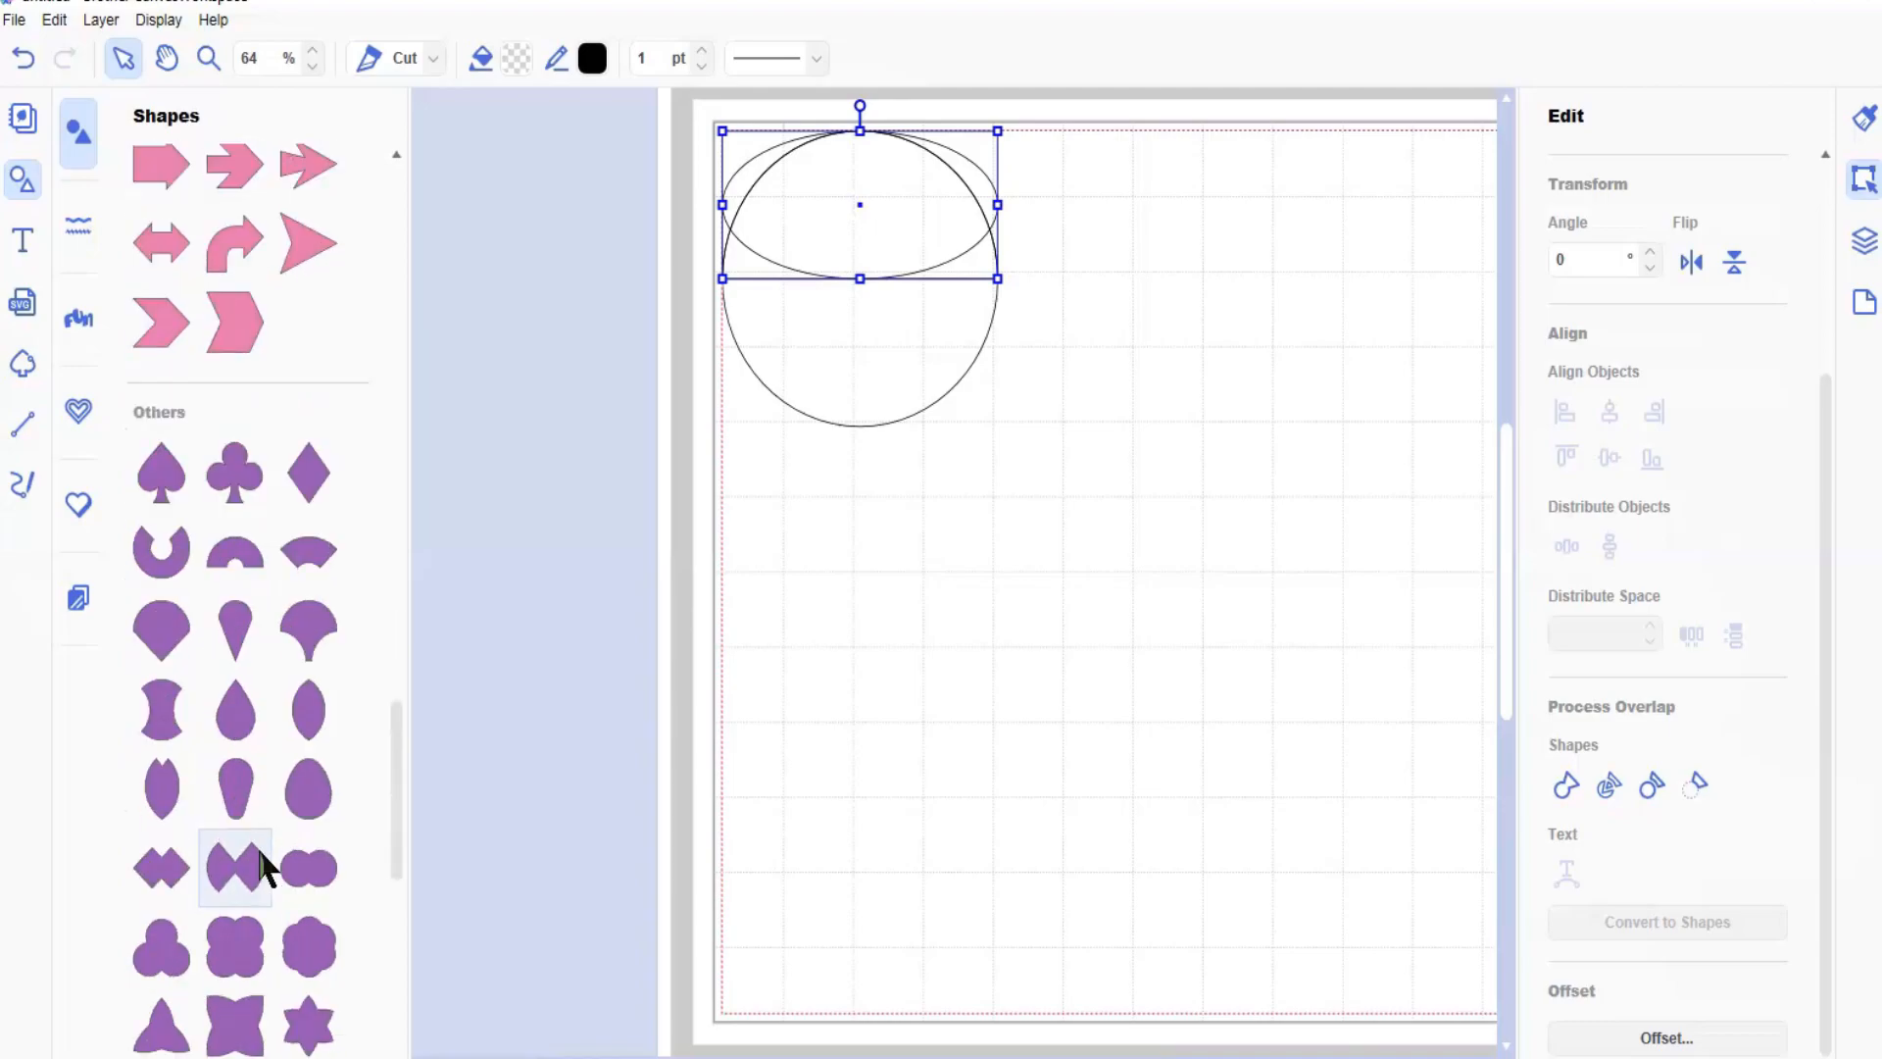
{"action": "scroll", "coordinate": [262, 855], "scroll_direction": "down", "scroll_amount": 8}
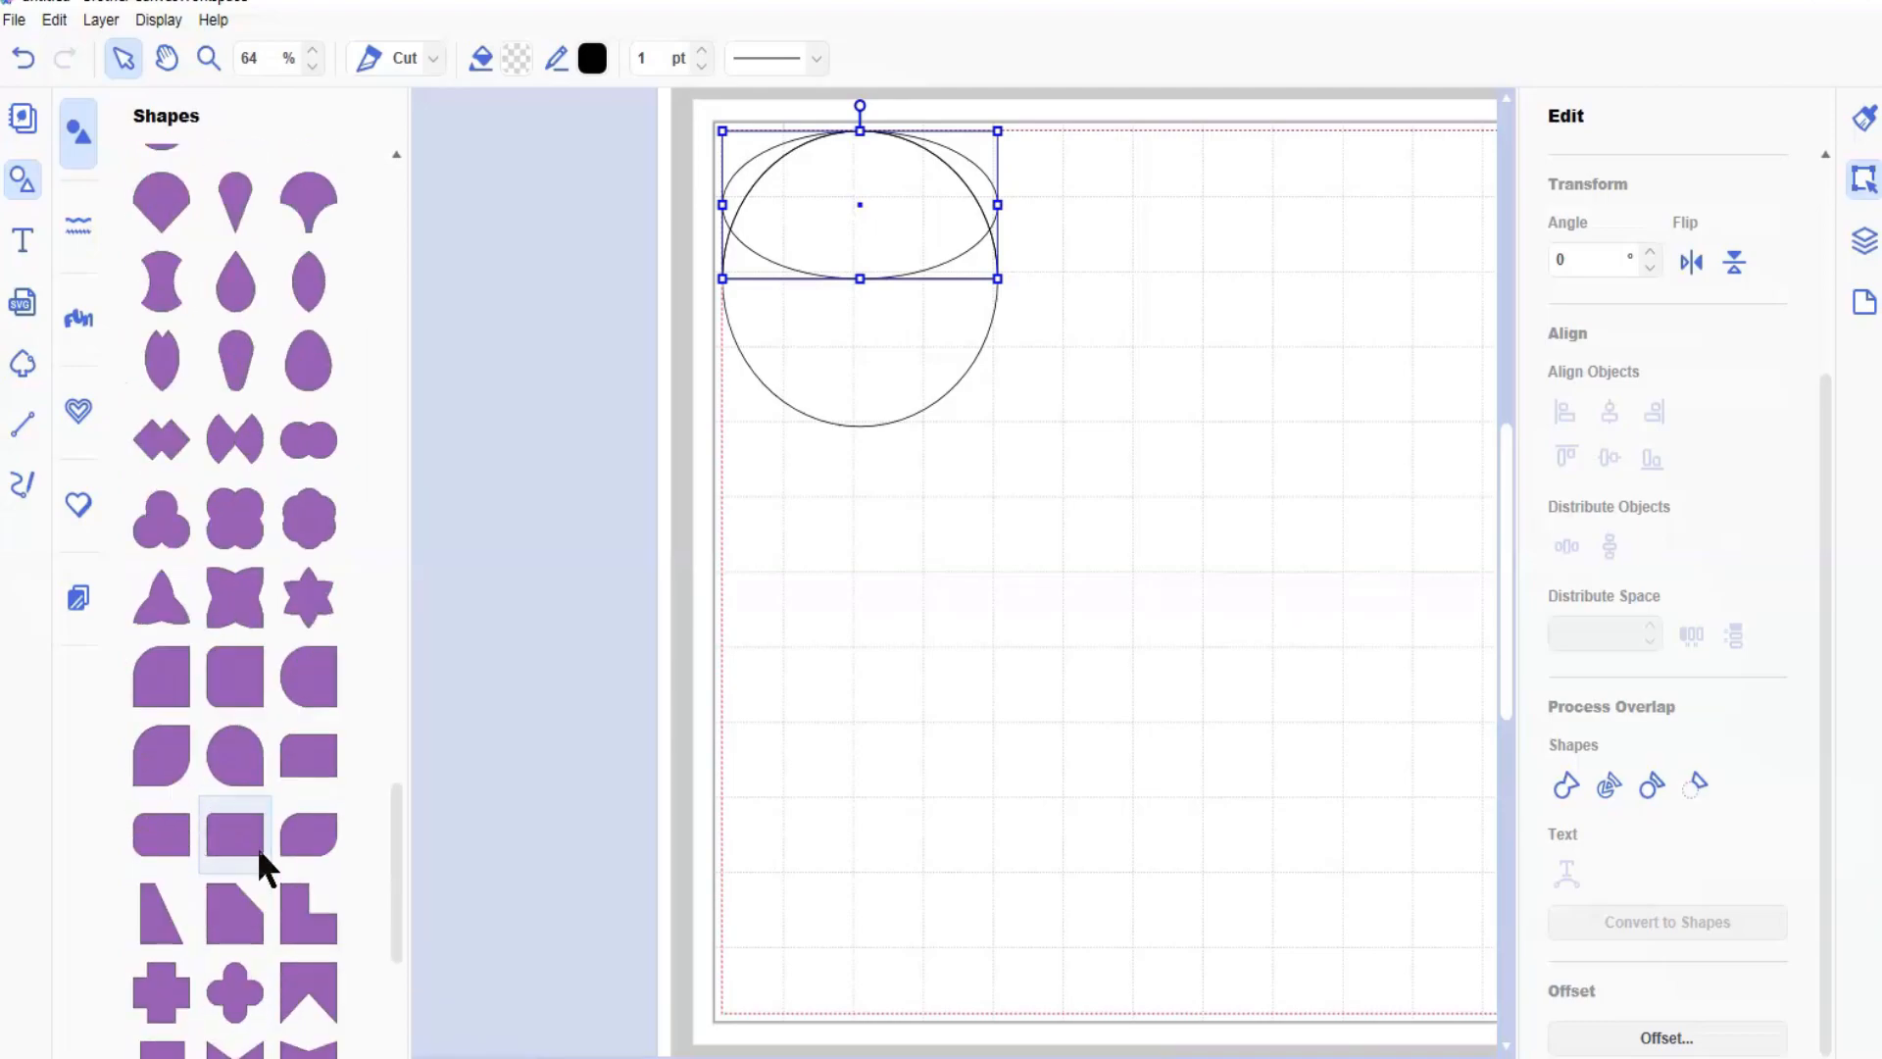
{"action": "scroll", "coordinate": [265, 867], "scroll_direction": "down", "scroll_amount": 2}
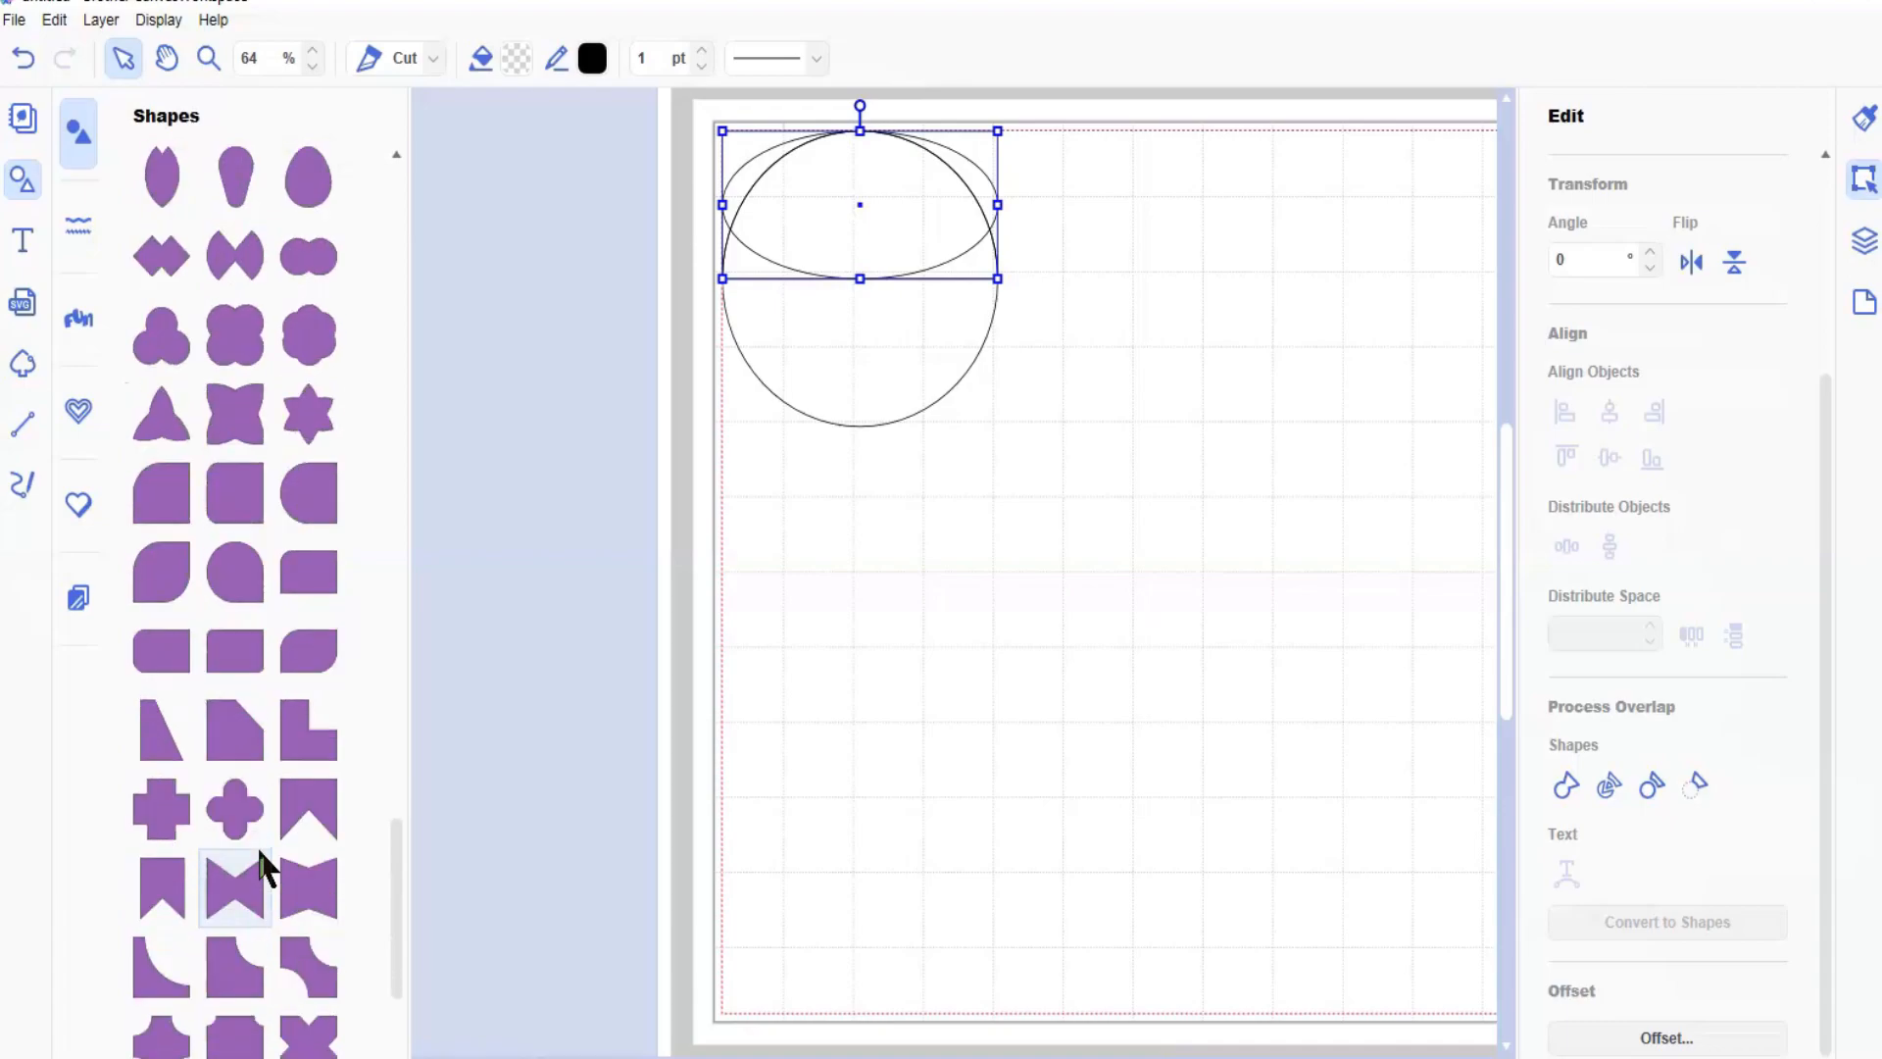
{"action": "scroll", "coordinate": [260, 868], "scroll_direction": "down", "scroll_amount": 1}
{"action": "left_click", "coordinate": [162, 983]}
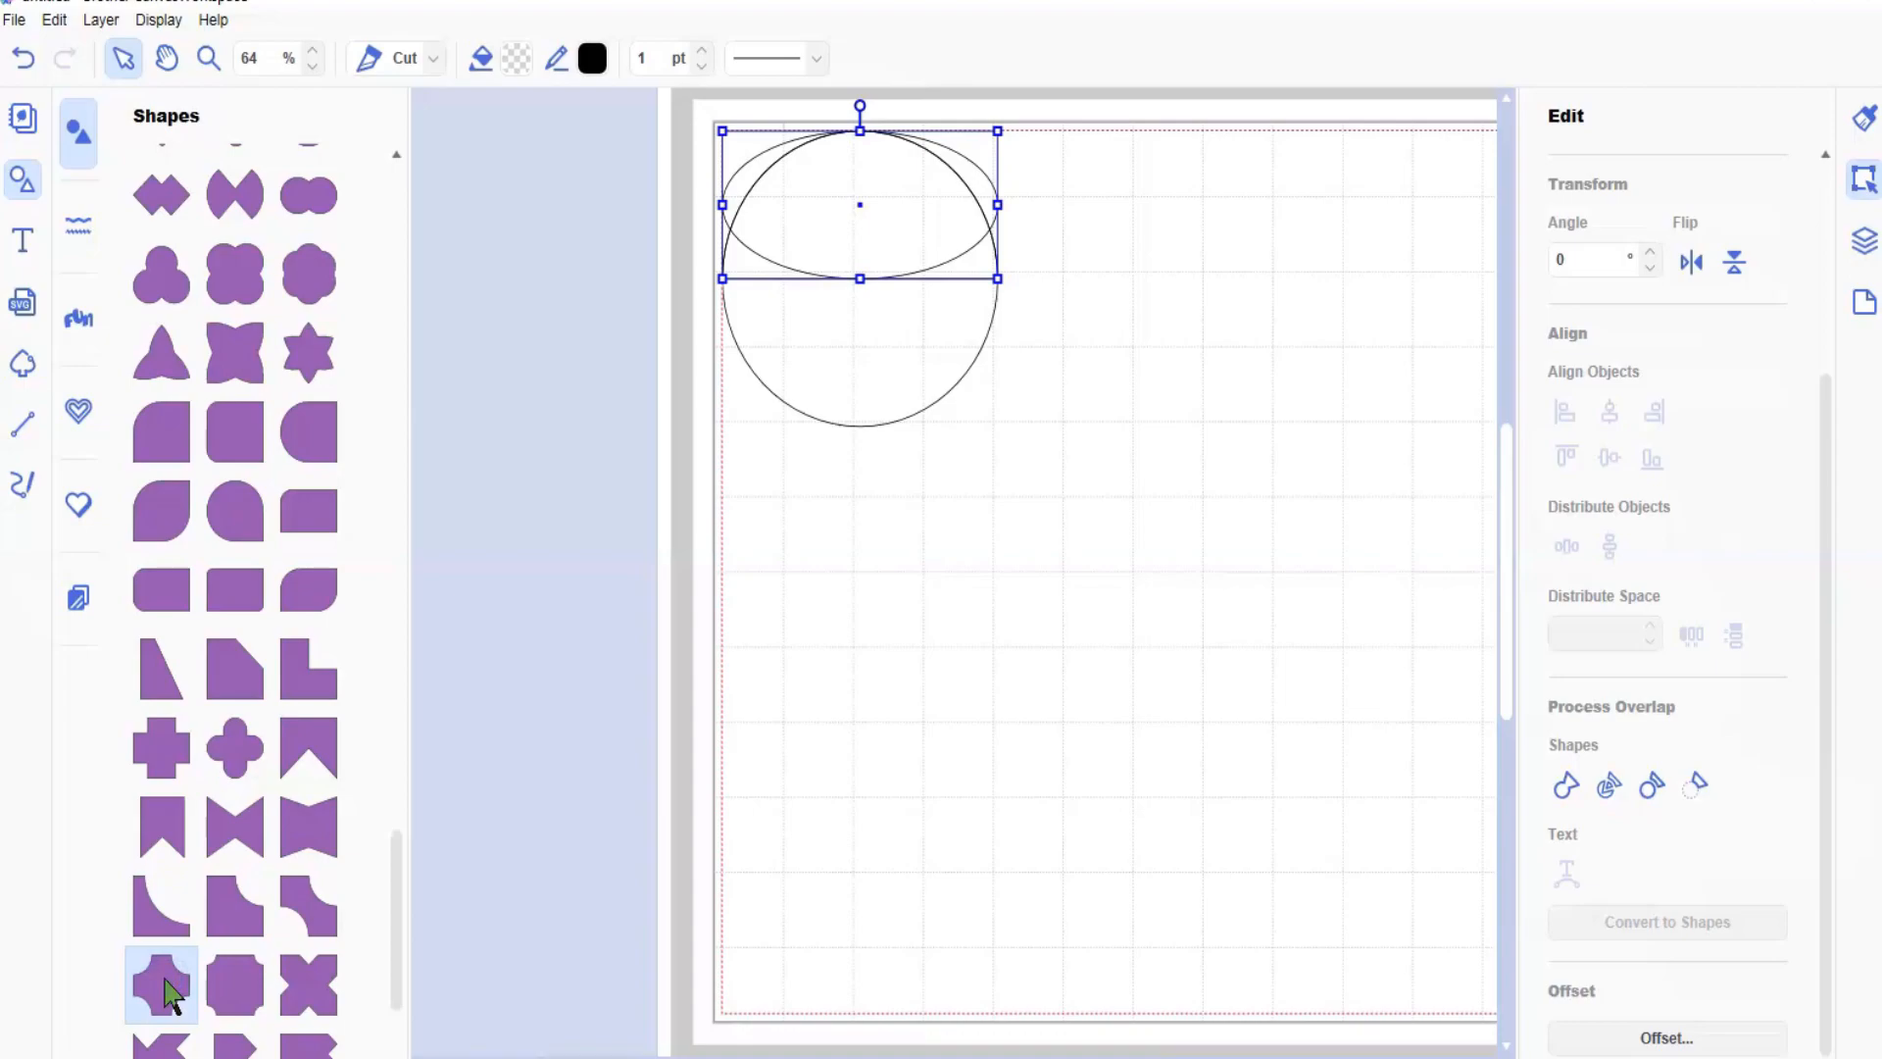
{"action": "left_click", "coordinate": [165, 980]}
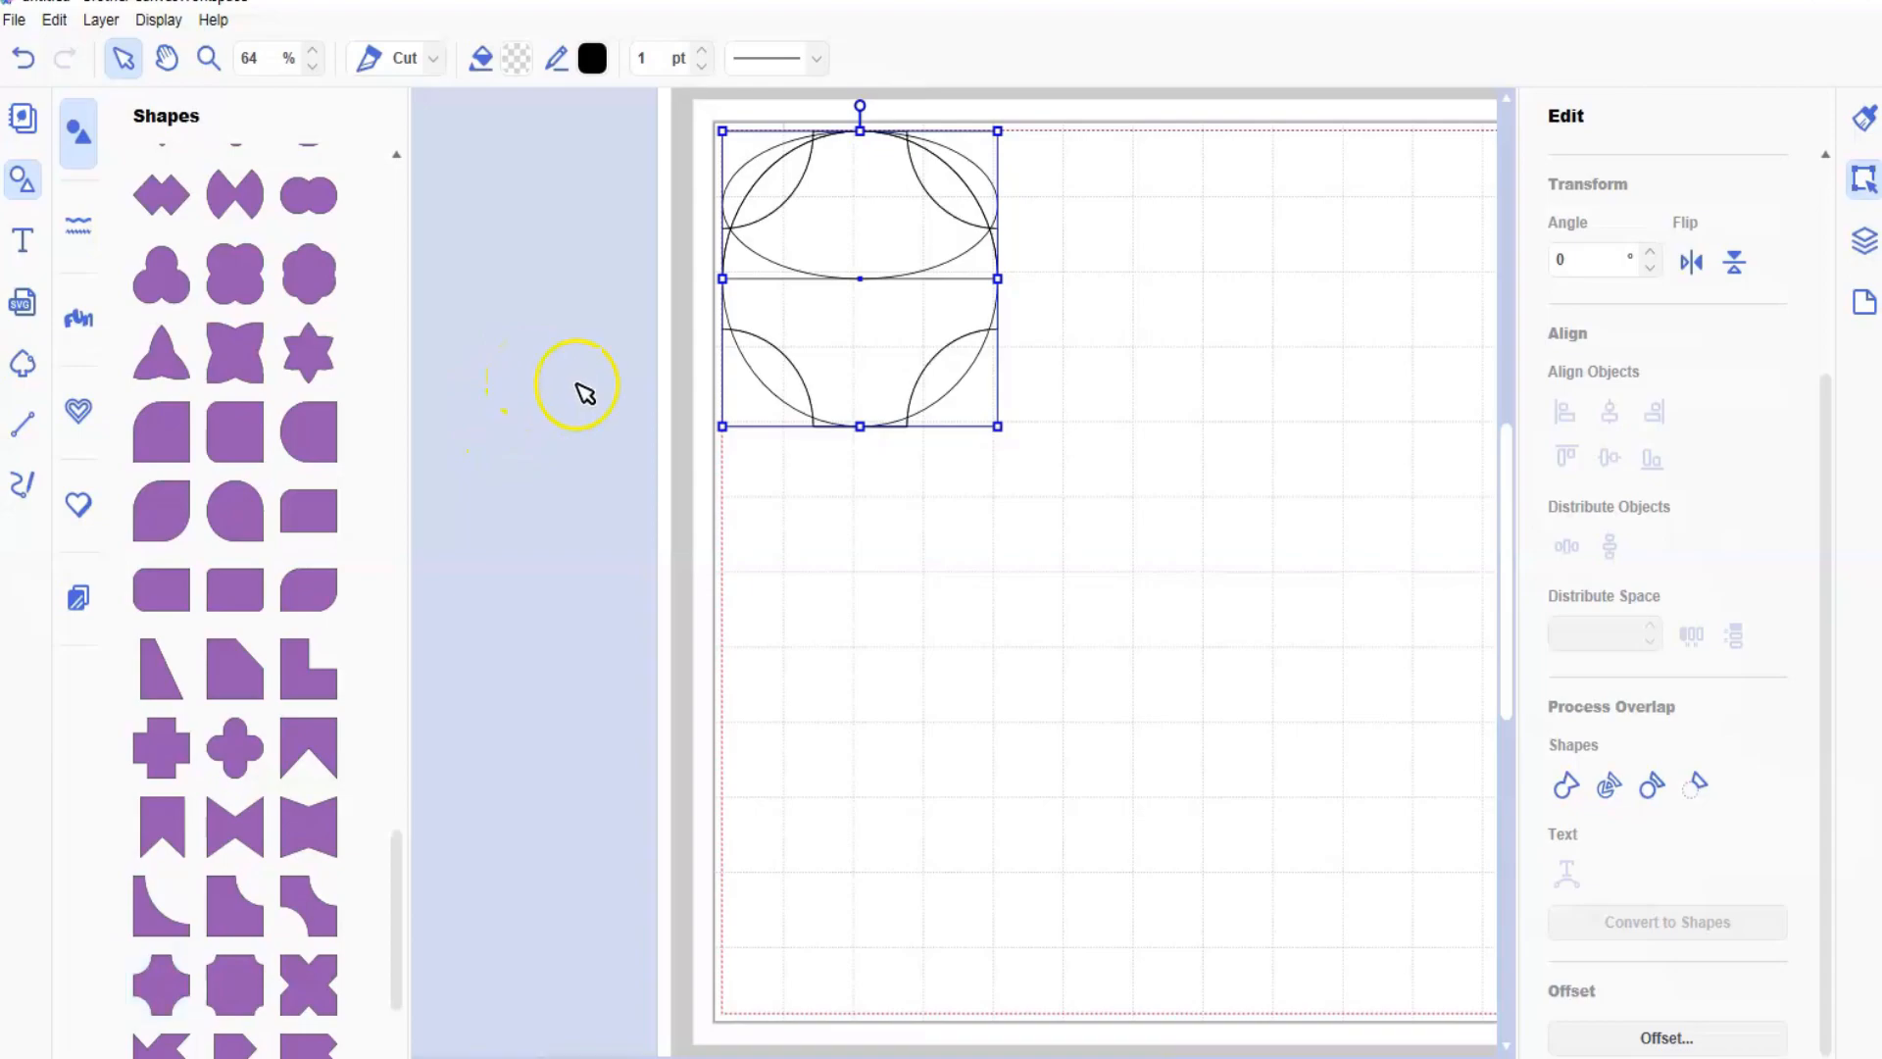
- Move one scooped-corner shape below the circle and shrink it to roughly half its size
{"action": "left_click_drag", "start_coordinate": [884, 324], "coordinate": [924, 696]}
{"action": "left_click_drag", "start_coordinate": [1036, 501], "coordinate": [961, 580]}
{"action": "left_click_drag", "start_coordinate": [962, 689], "coordinate": [829, 627]}
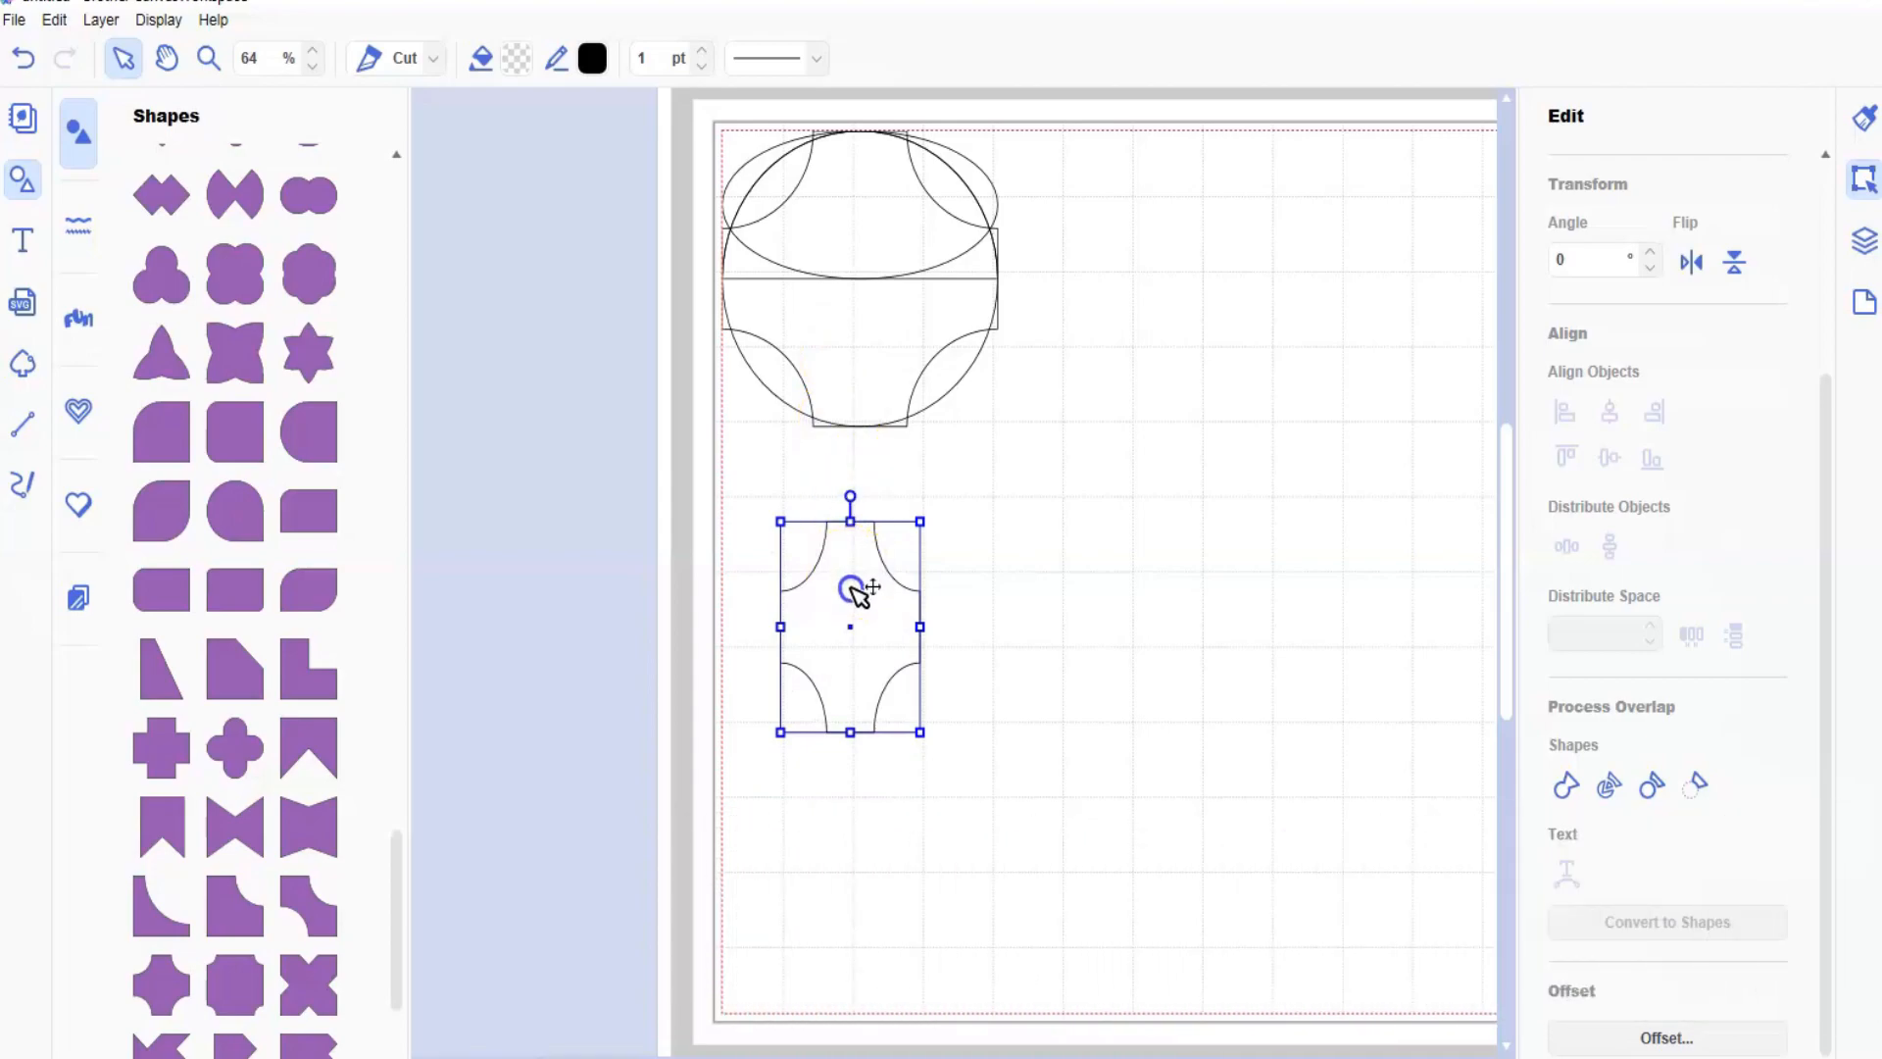
{"action": "left_click_drag", "start_coordinate": [862, 703], "coordinate": [869, 865]}
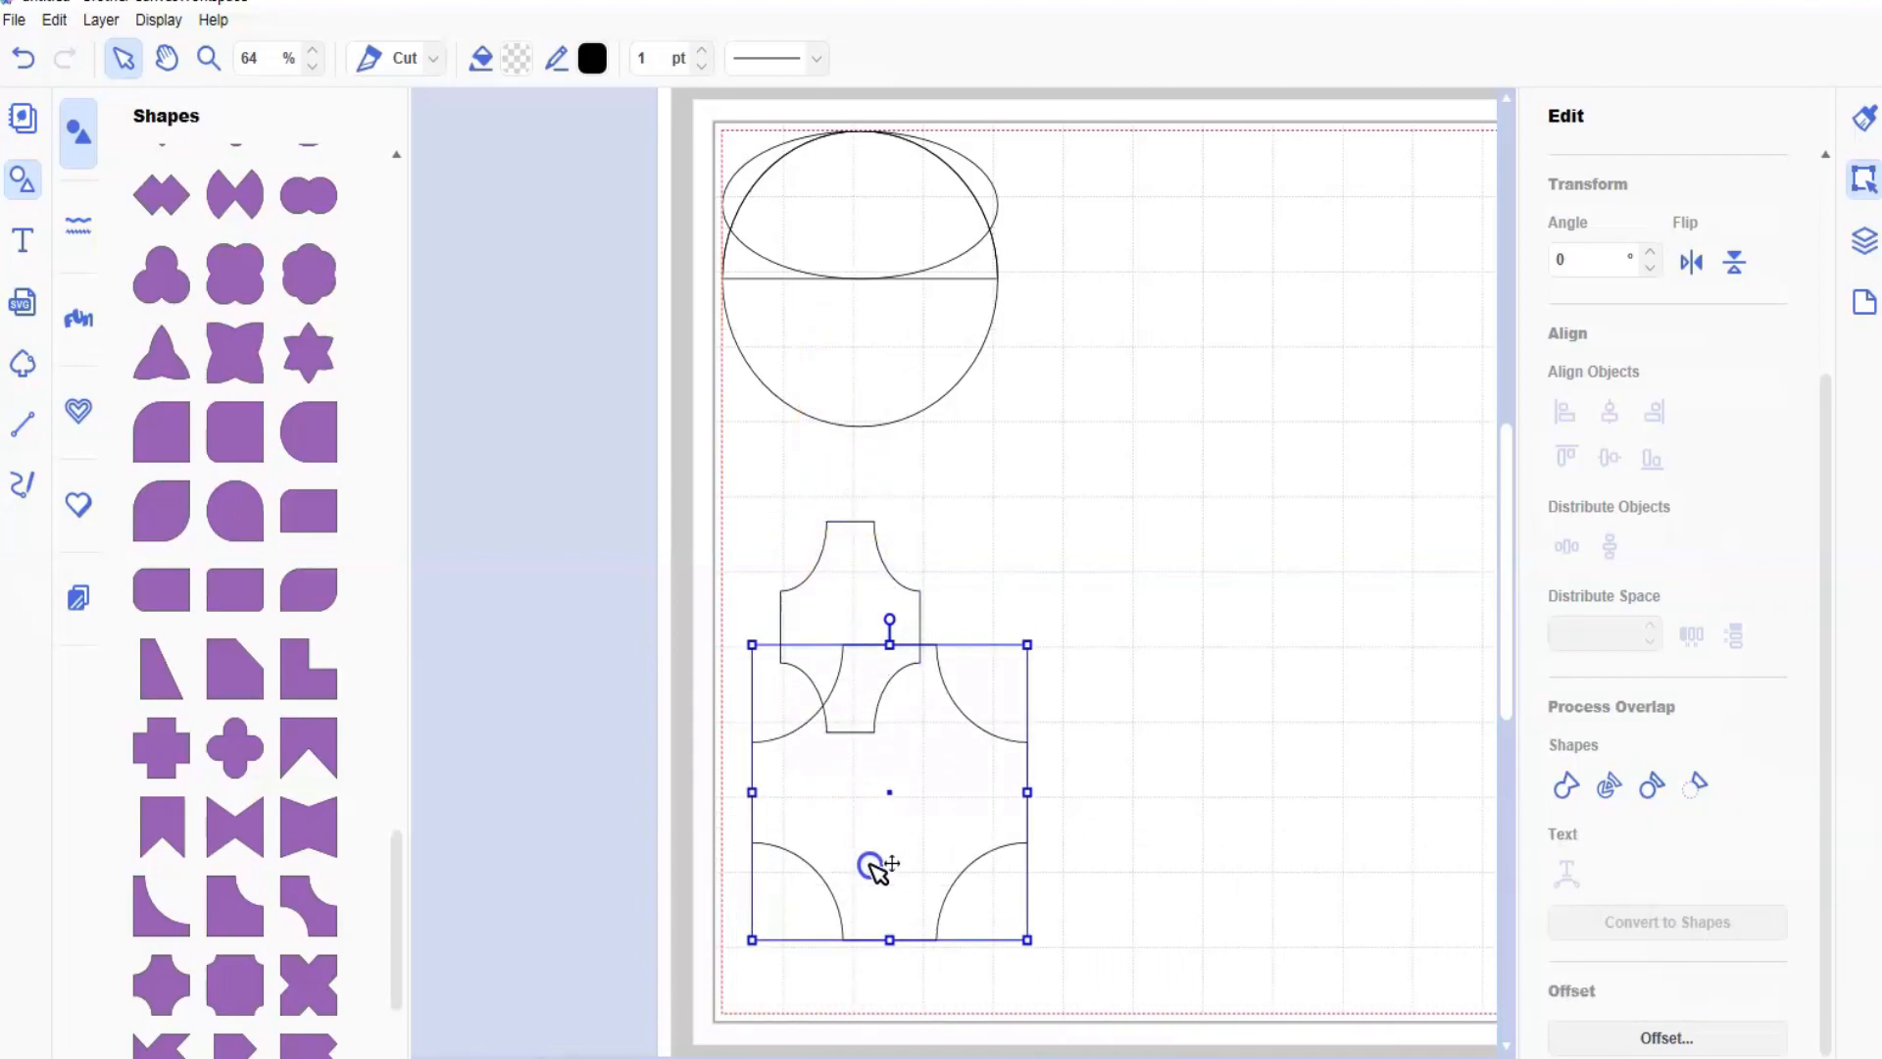
{"action": "left_click_drag", "start_coordinate": [1028, 645], "coordinate": [931, 748]}
{"action": "left_click_drag", "start_coordinate": [931, 844], "coordinate": [1118, 638]}
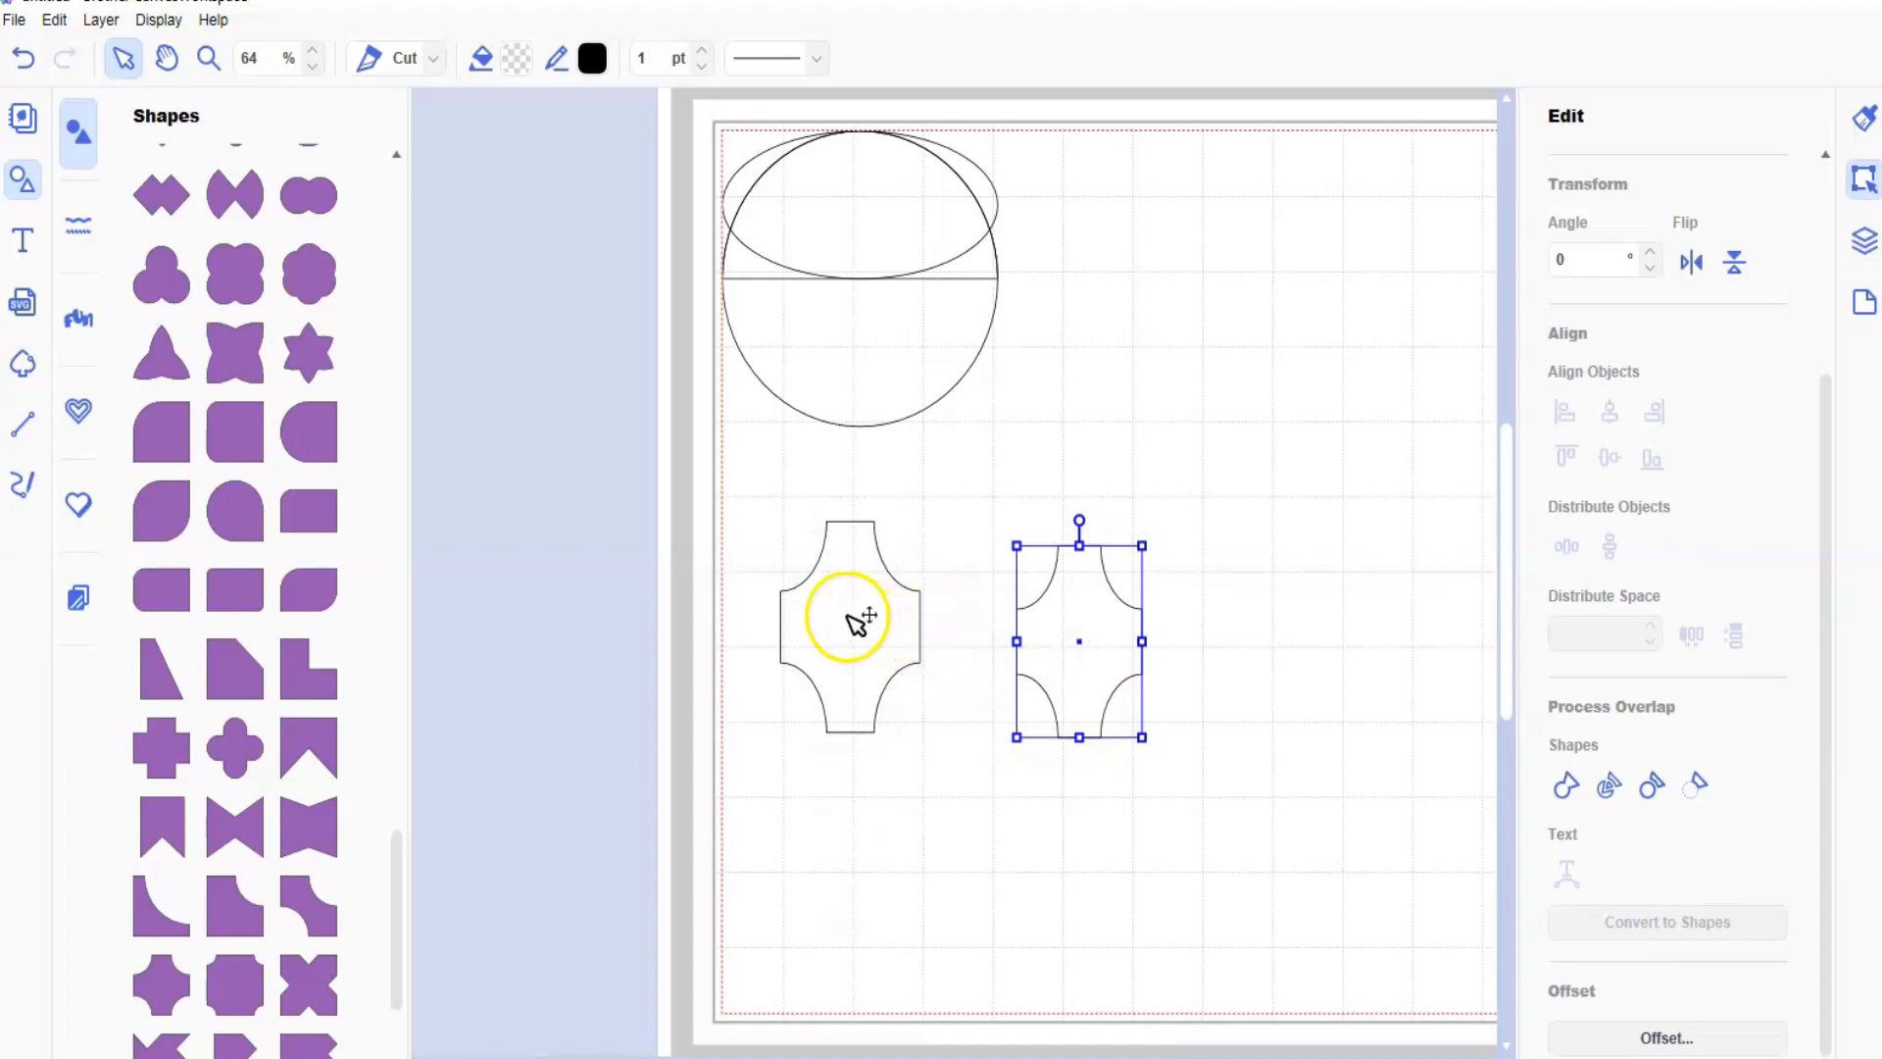
- Duplicate the reduced scooped-corner shape and place the copy lower down so that the two overlap
{"action": "left_click_drag", "start_coordinate": [856, 622], "coordinate": [853, 620]}
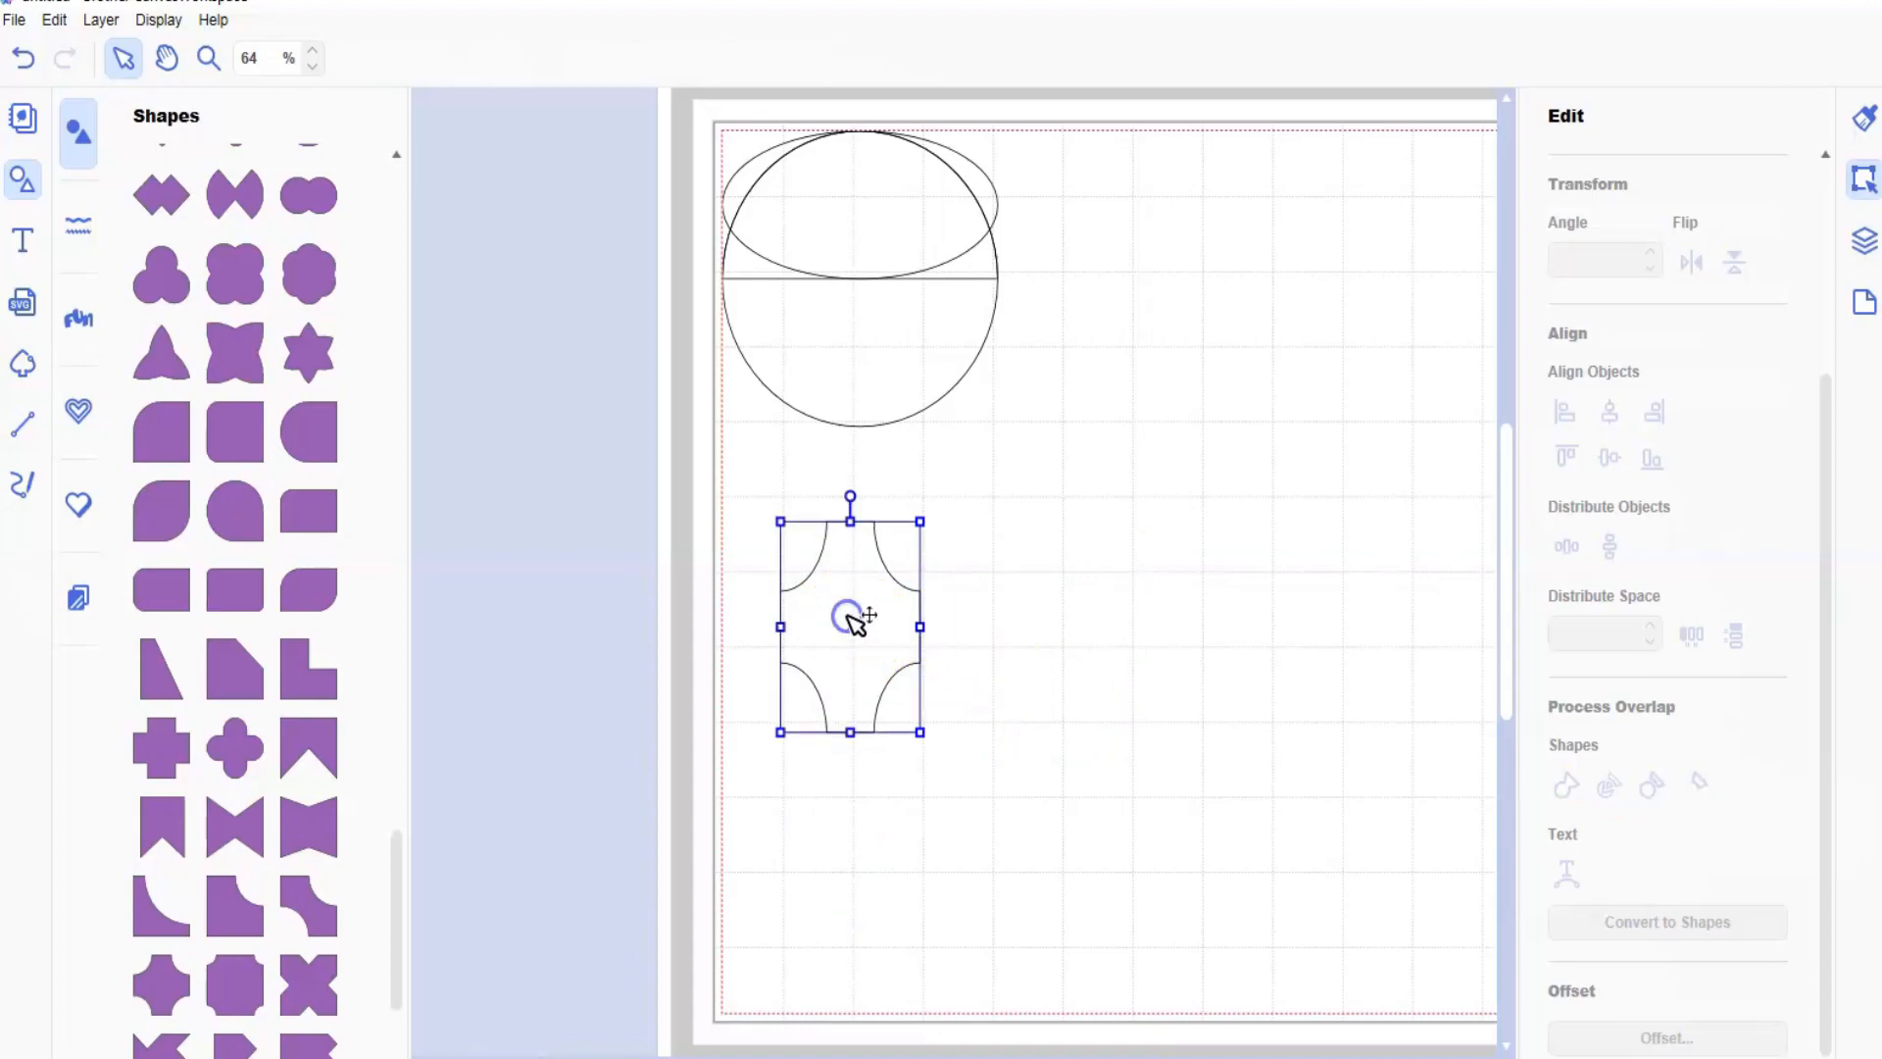
{"action": "left_click", "coordinate": [101, 19]}
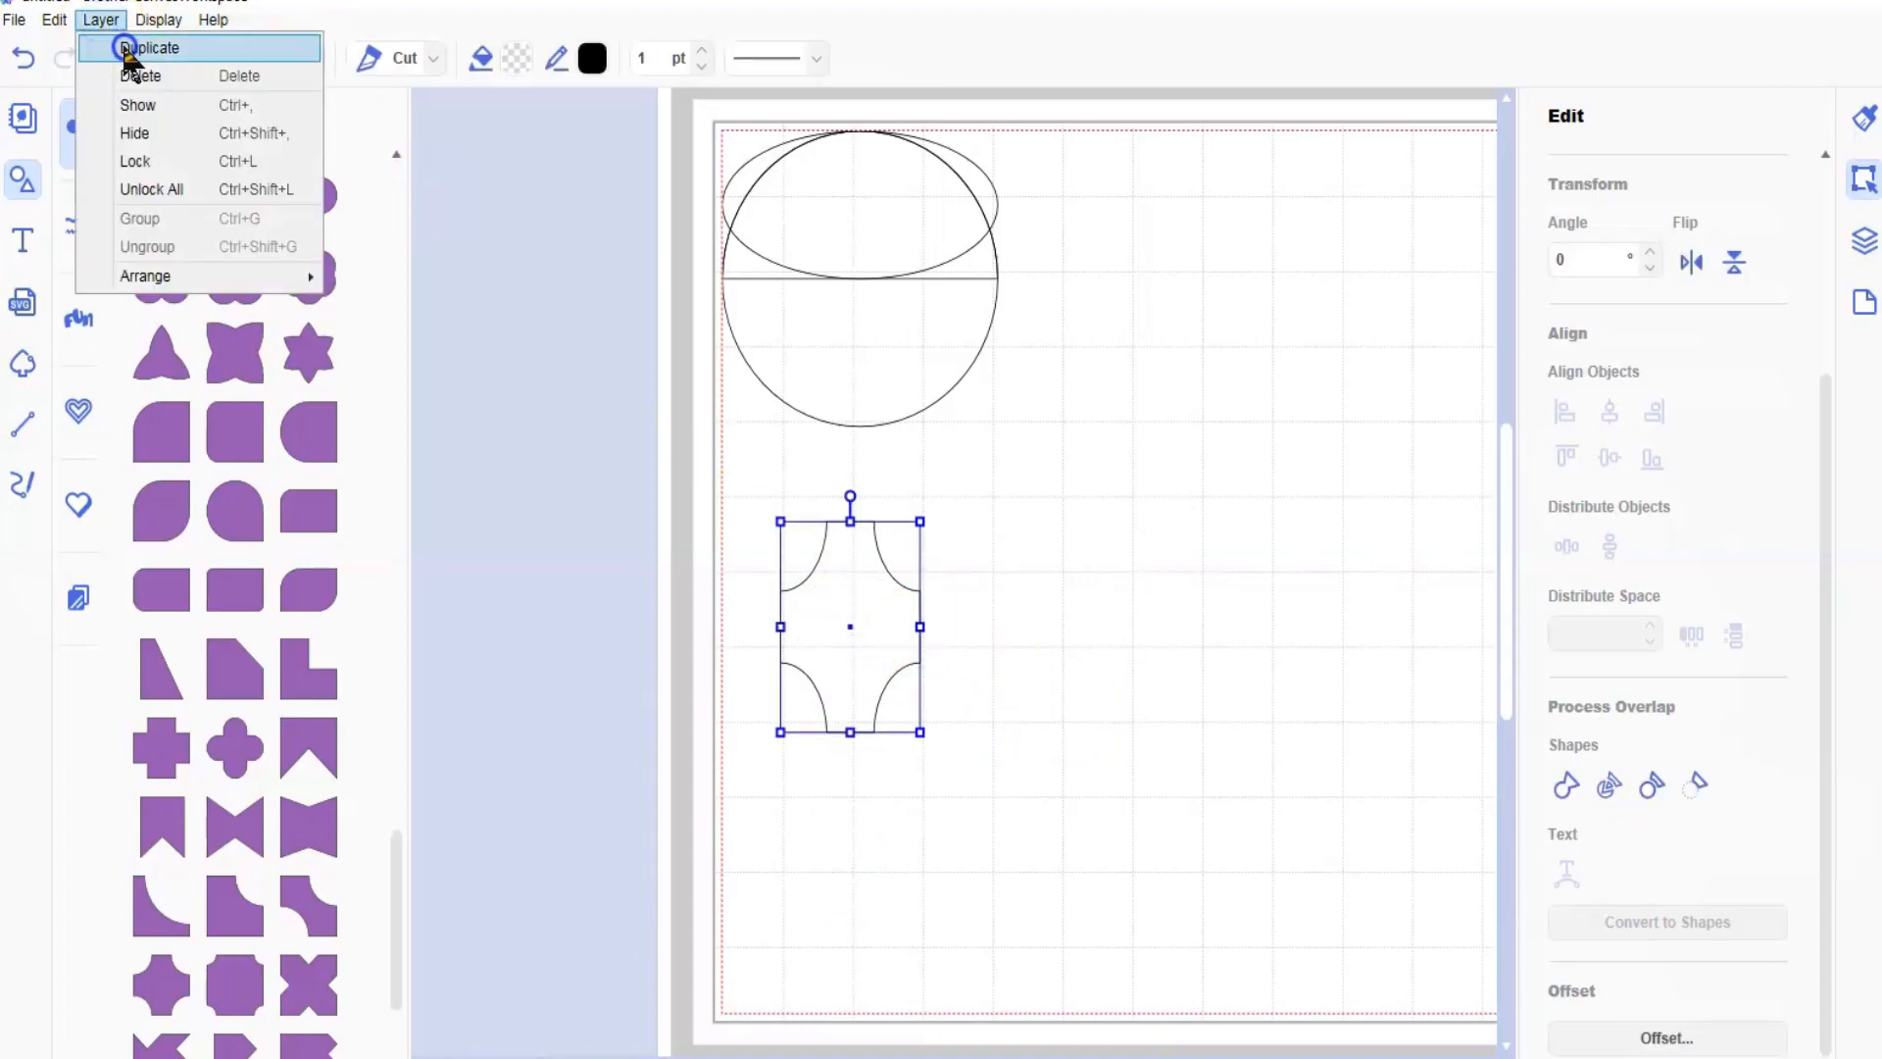
{"action": "left_click", "coordinate": [132, 47]}
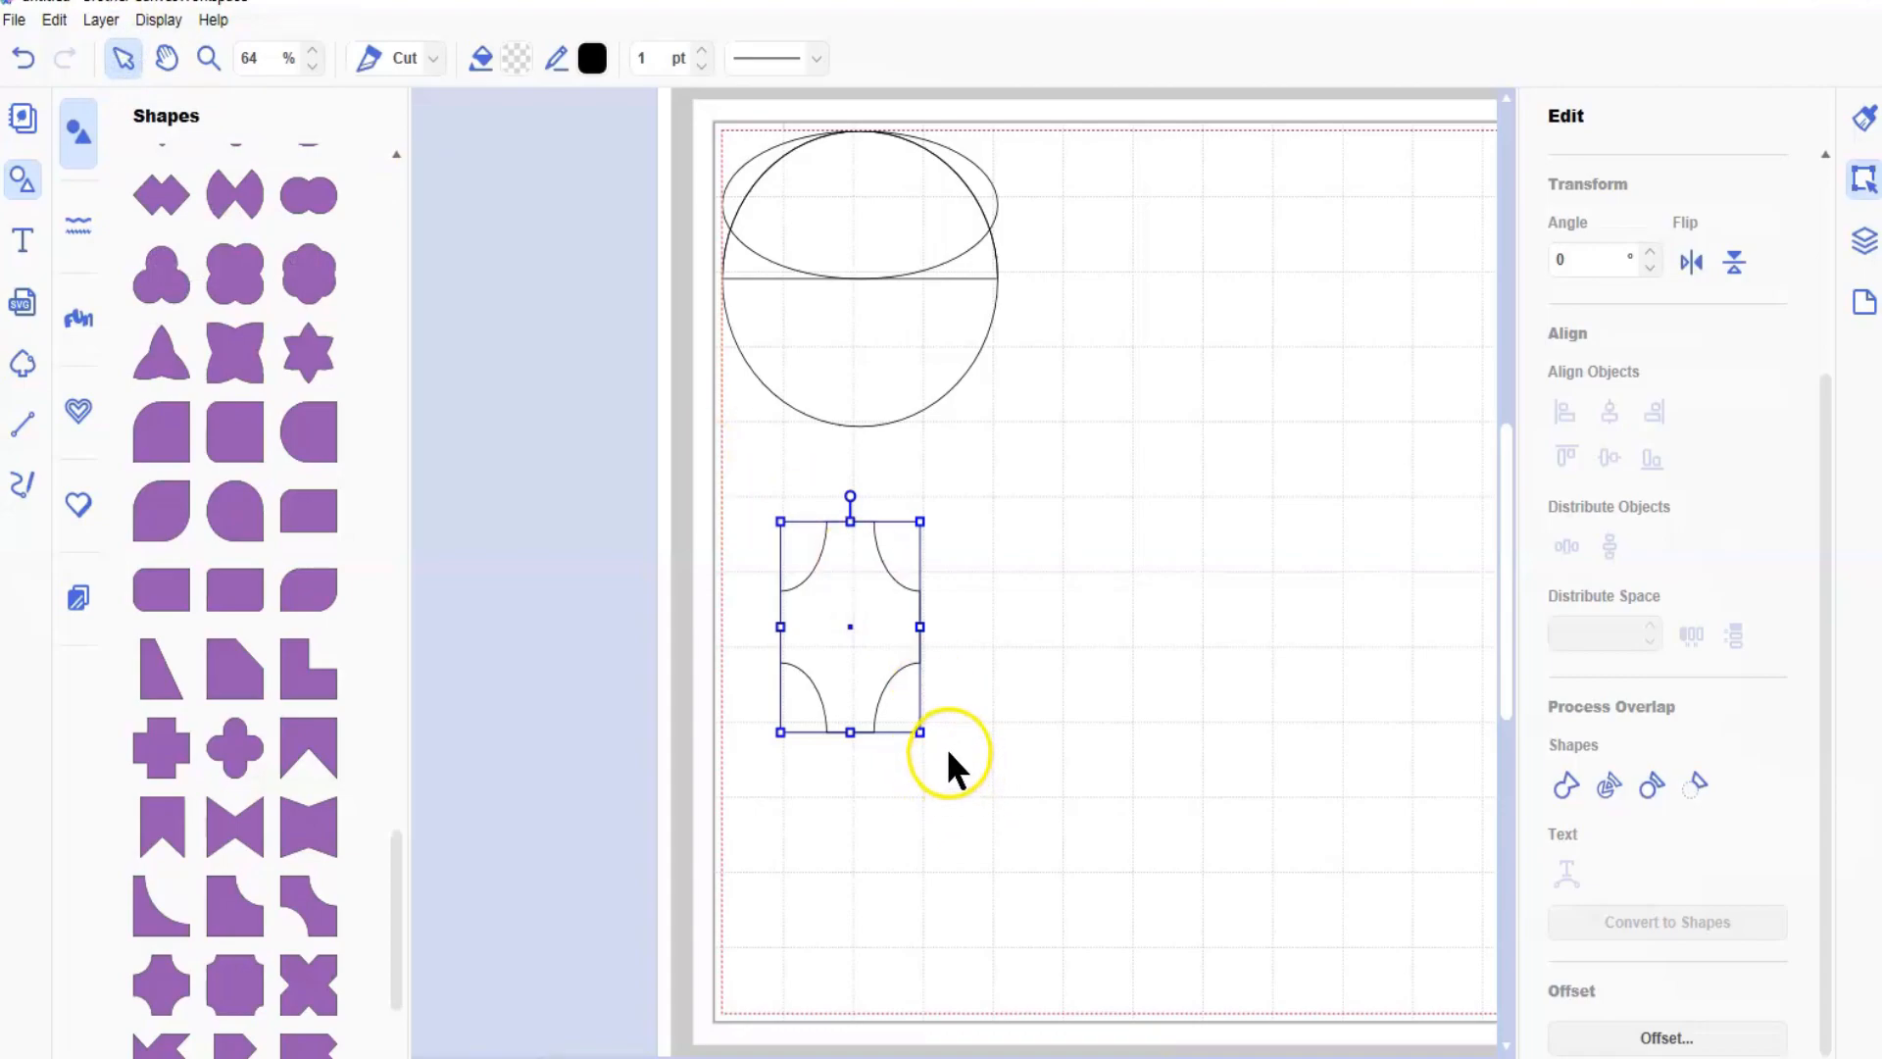
{"action": "key", "text": "ctrl+d"}
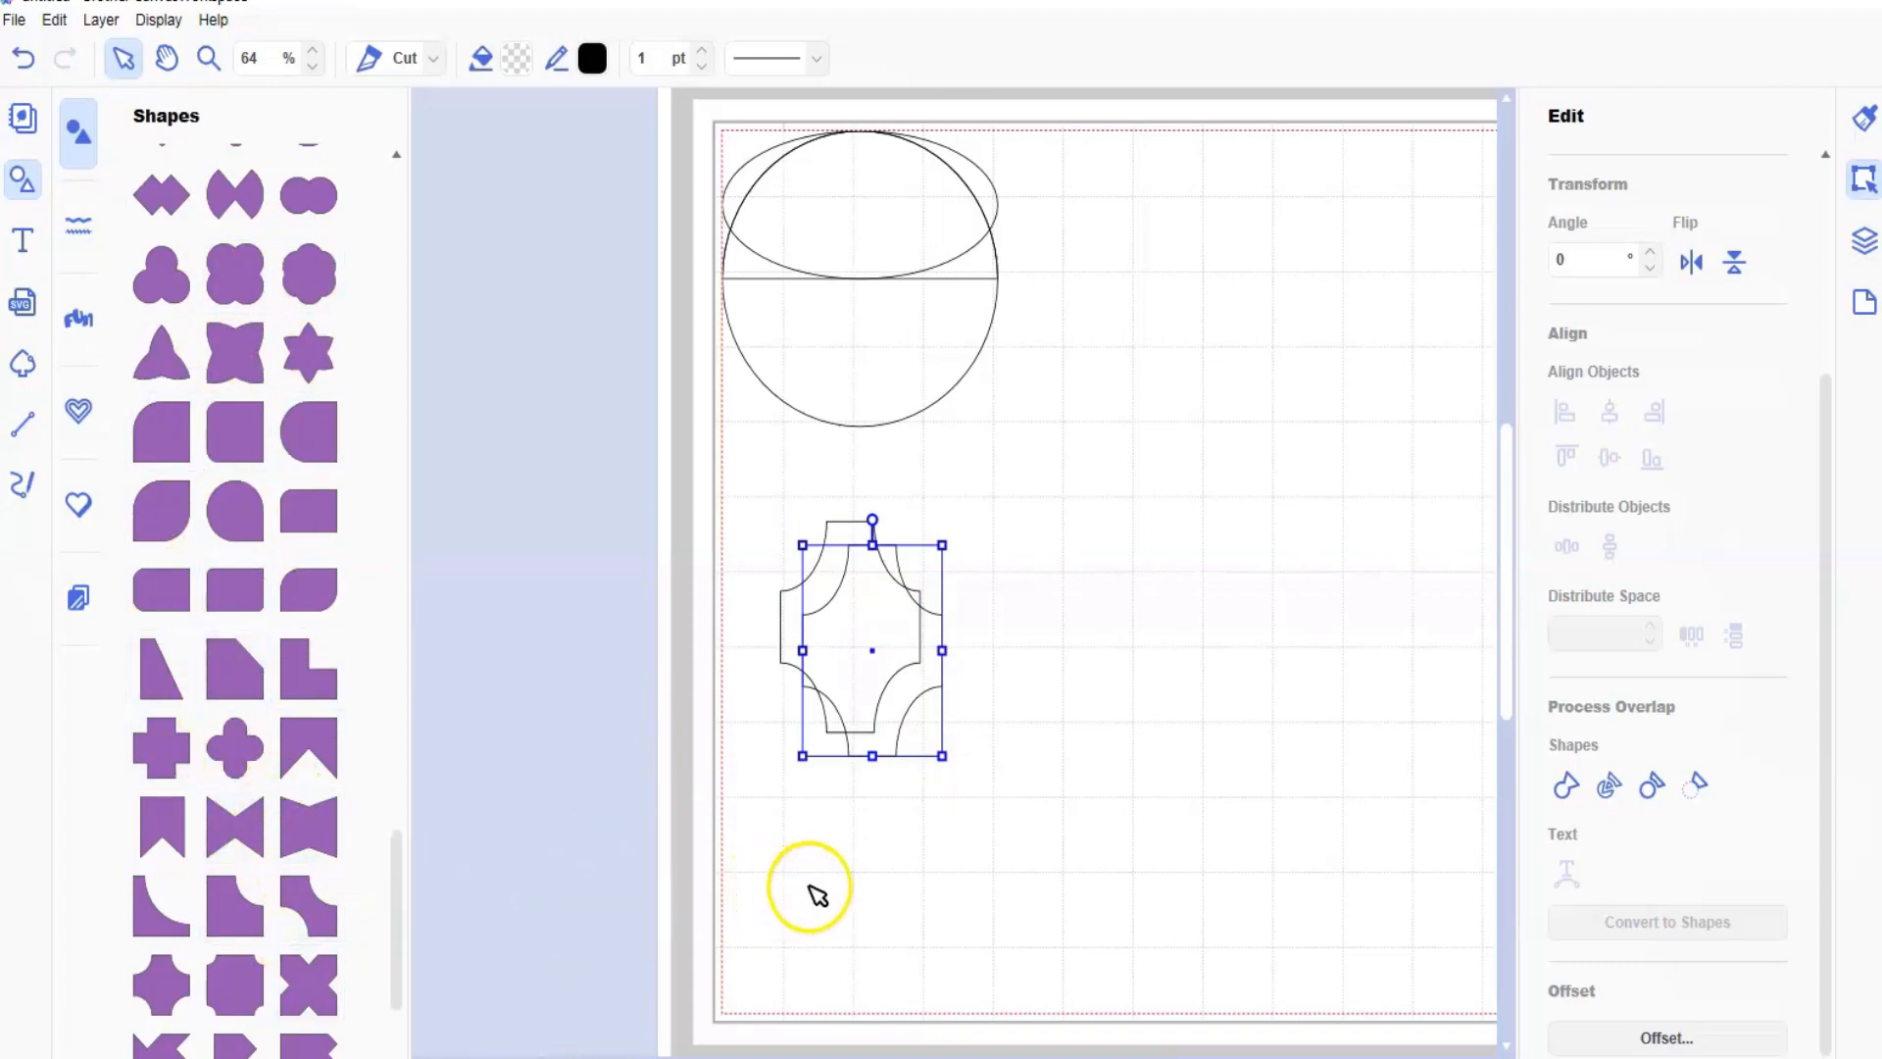
{"action": "left_click", "coordinate": [888, 712]}
{"action": "left_click_drag", "start_coordinate": [888, 712], "coordinate": [871, 812]}
- Move the narrow ellipse onto the two scooped-corner shapes and center all three horizontally and vertically
{"action": "left_click", "coordinate": [849, 196]}
{"action": "left_click", "coordinate": [847, 344]}
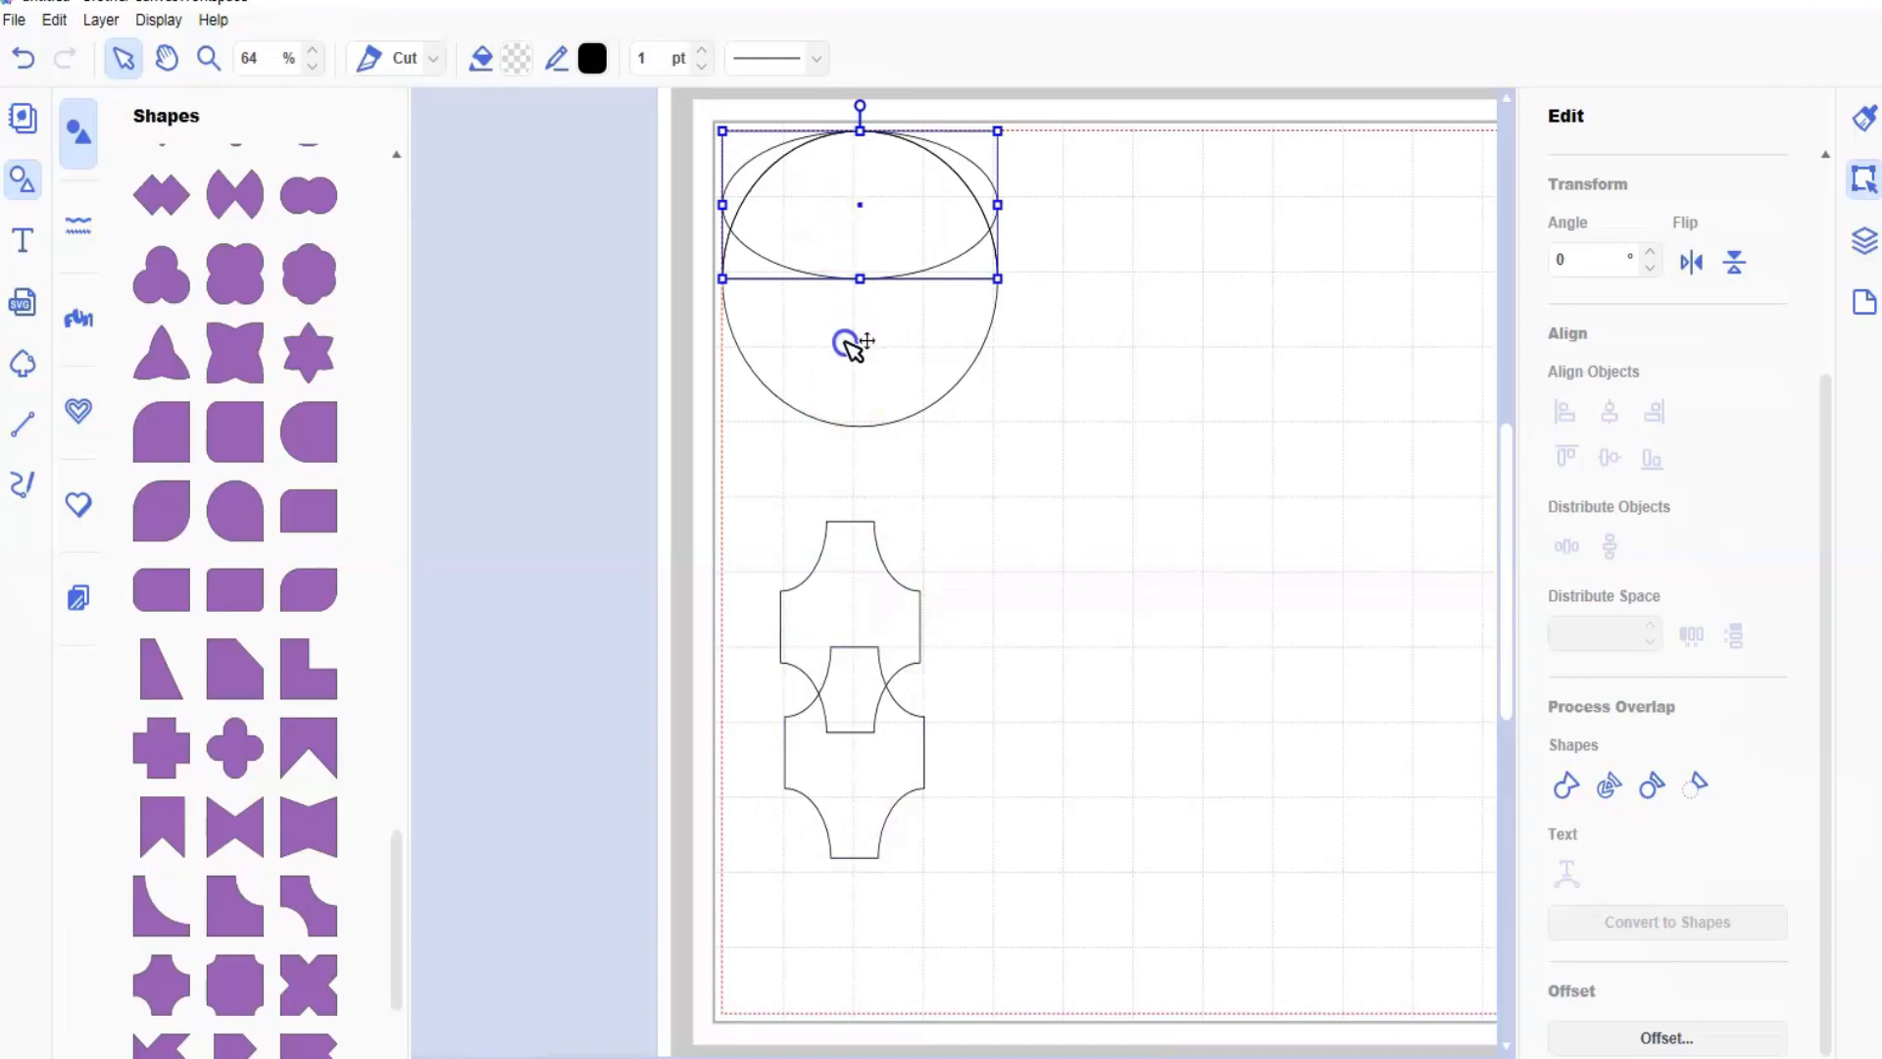
{"action": "left_click_drag", "start_coordinate": [849, 348], "coordinate": [847, 676]}
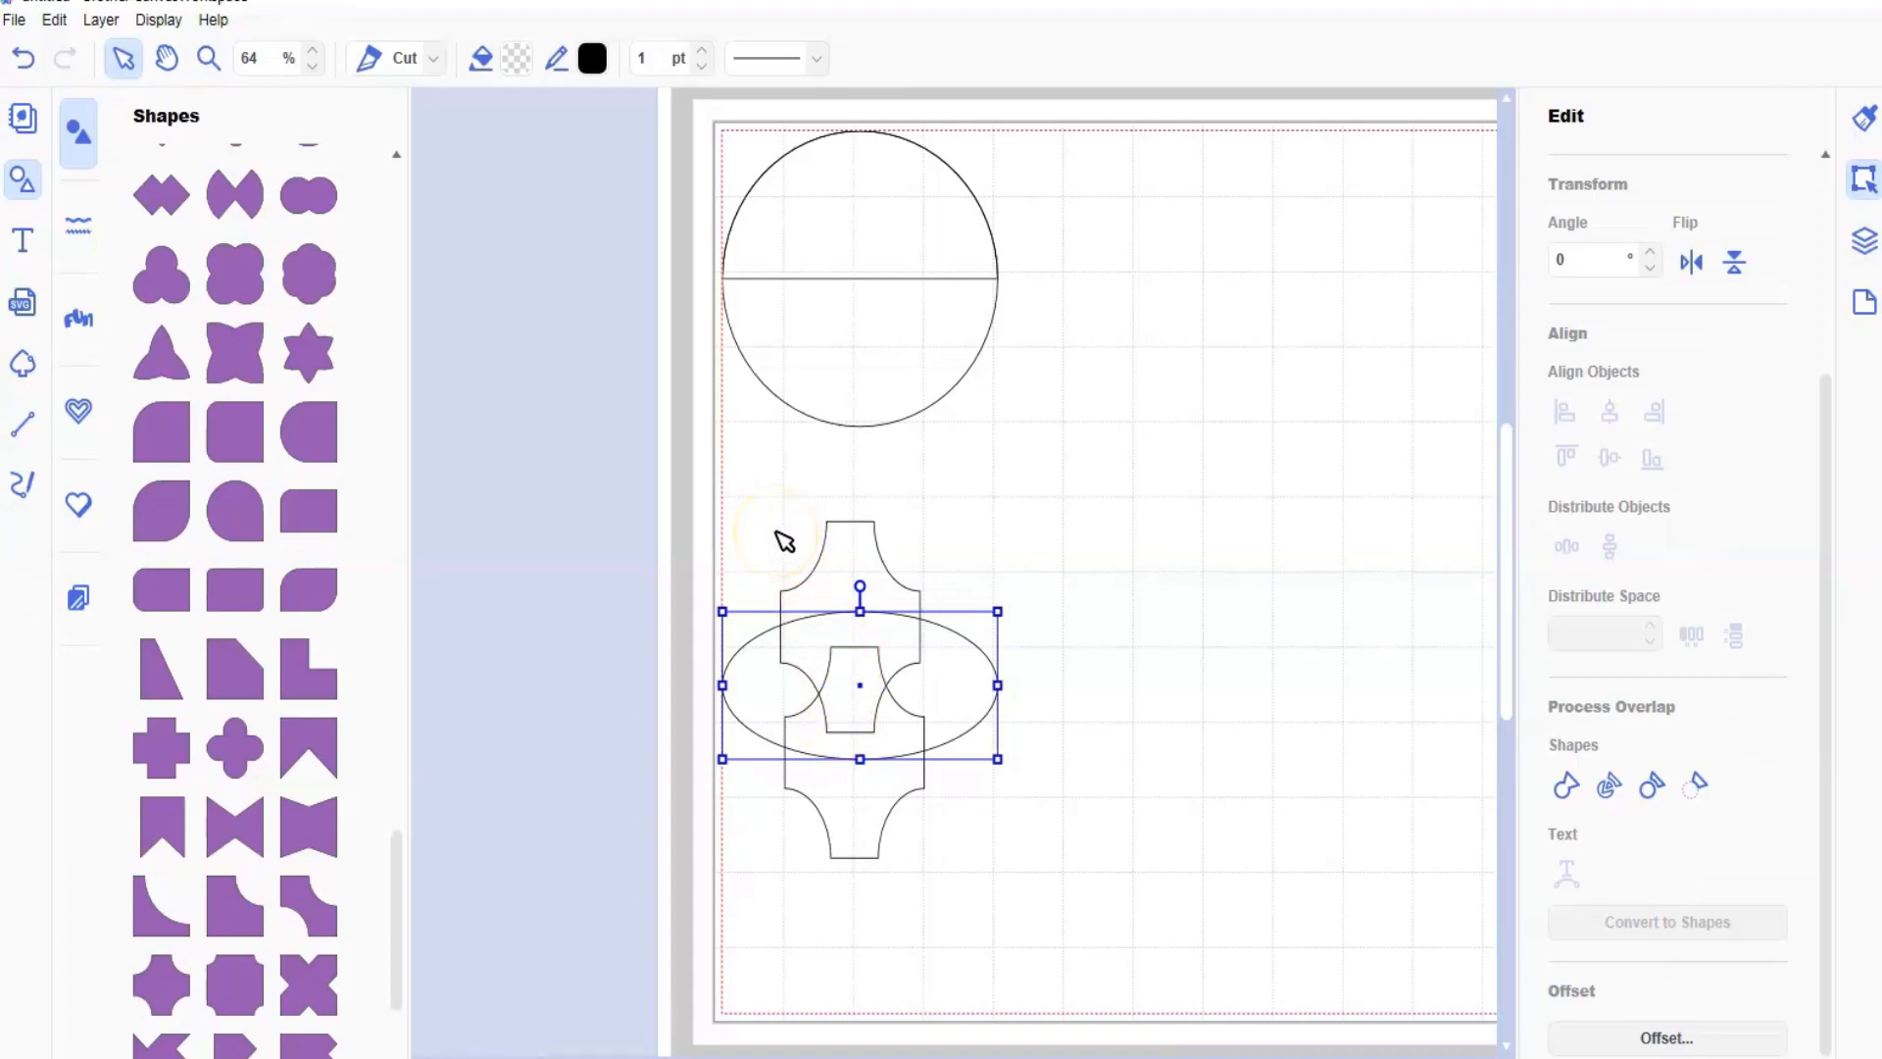
{"action": "left_click", "coordinate": [912, 854], "text": "shift"}
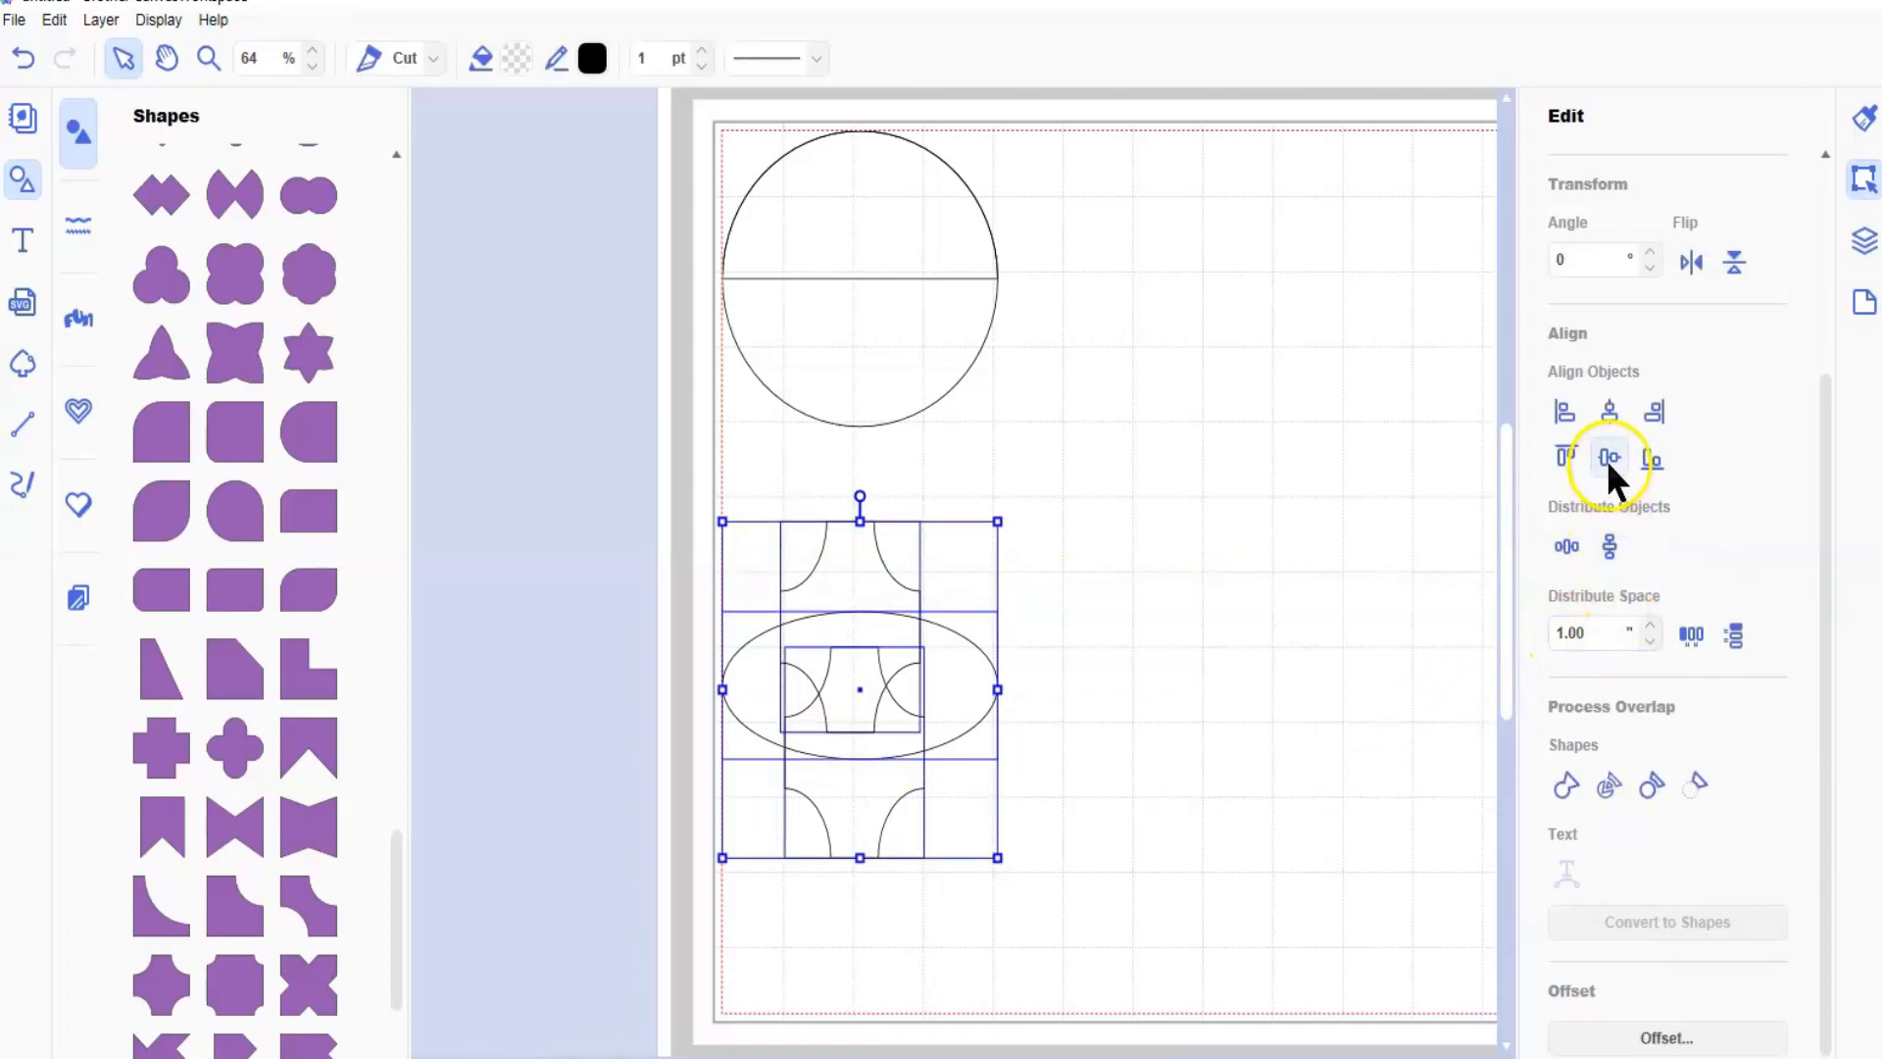
{"action": "left_click", "coordinate": [1608, 456]}
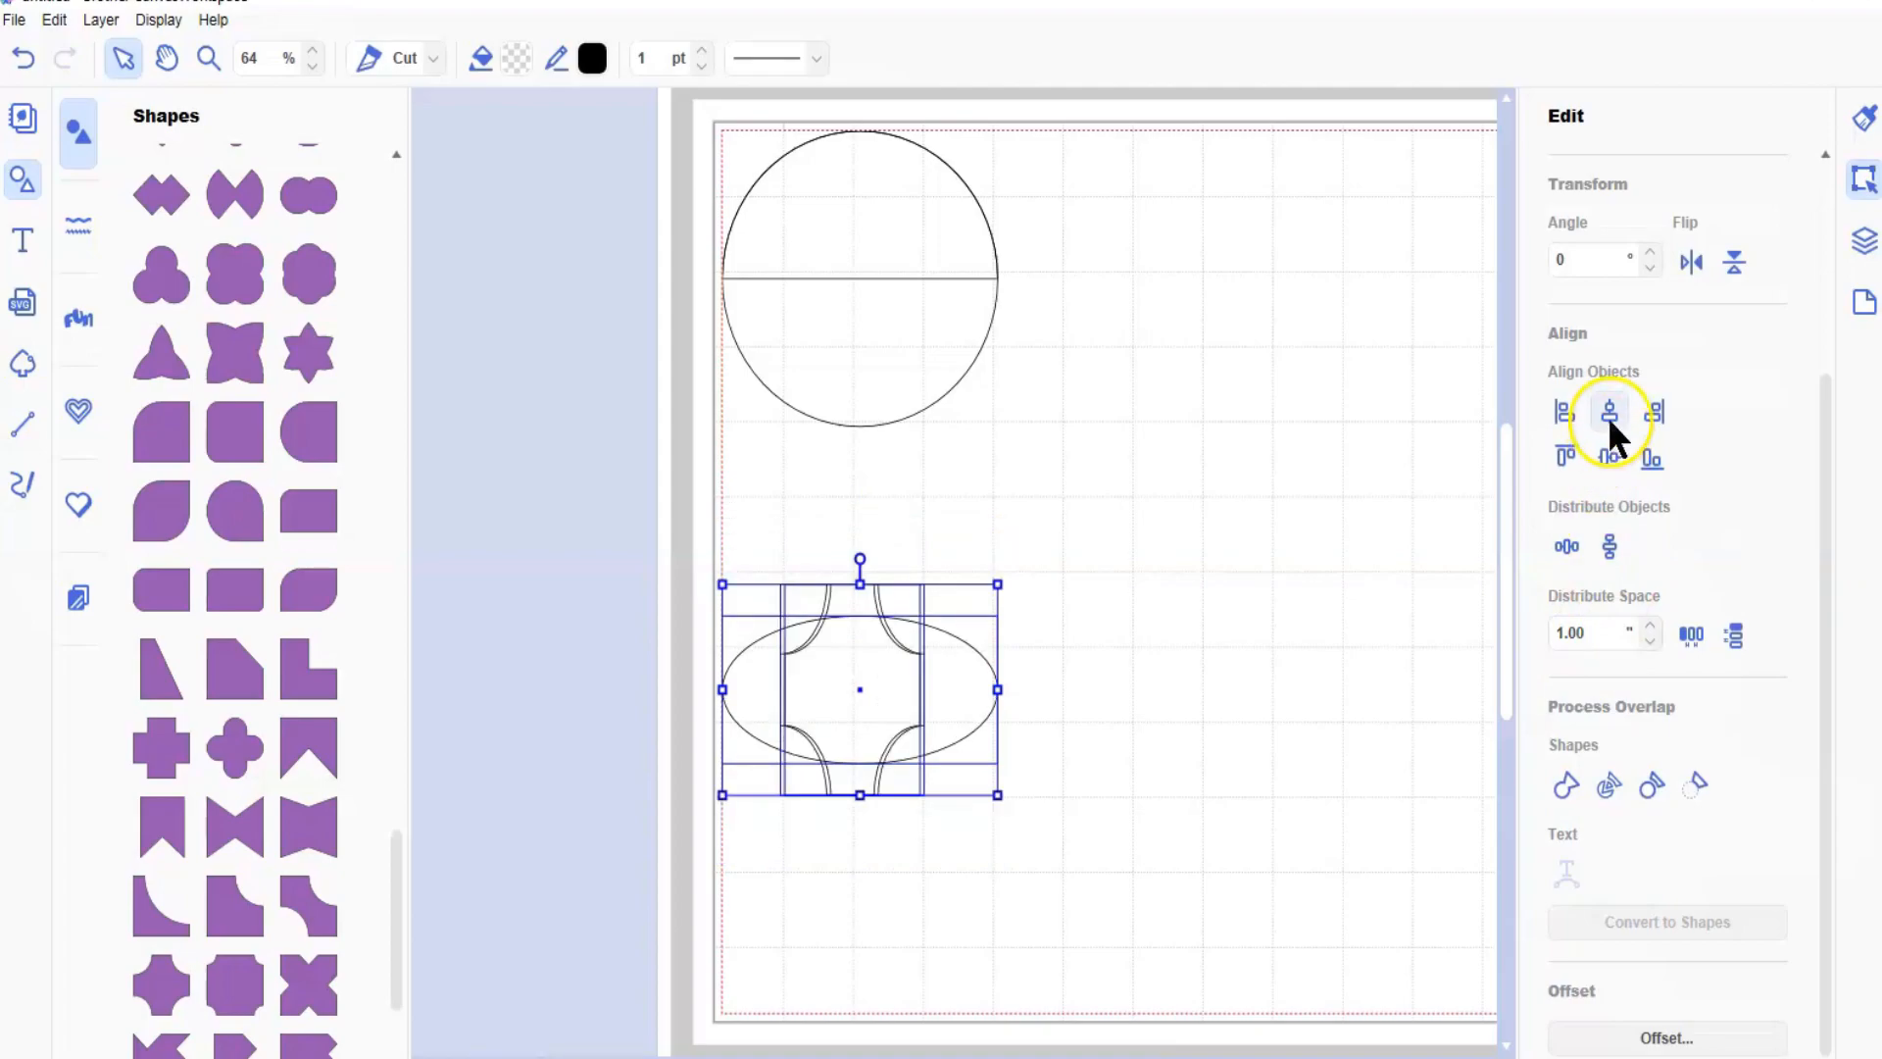
{"action": "left_click", "coordinate": [1608, 412]}
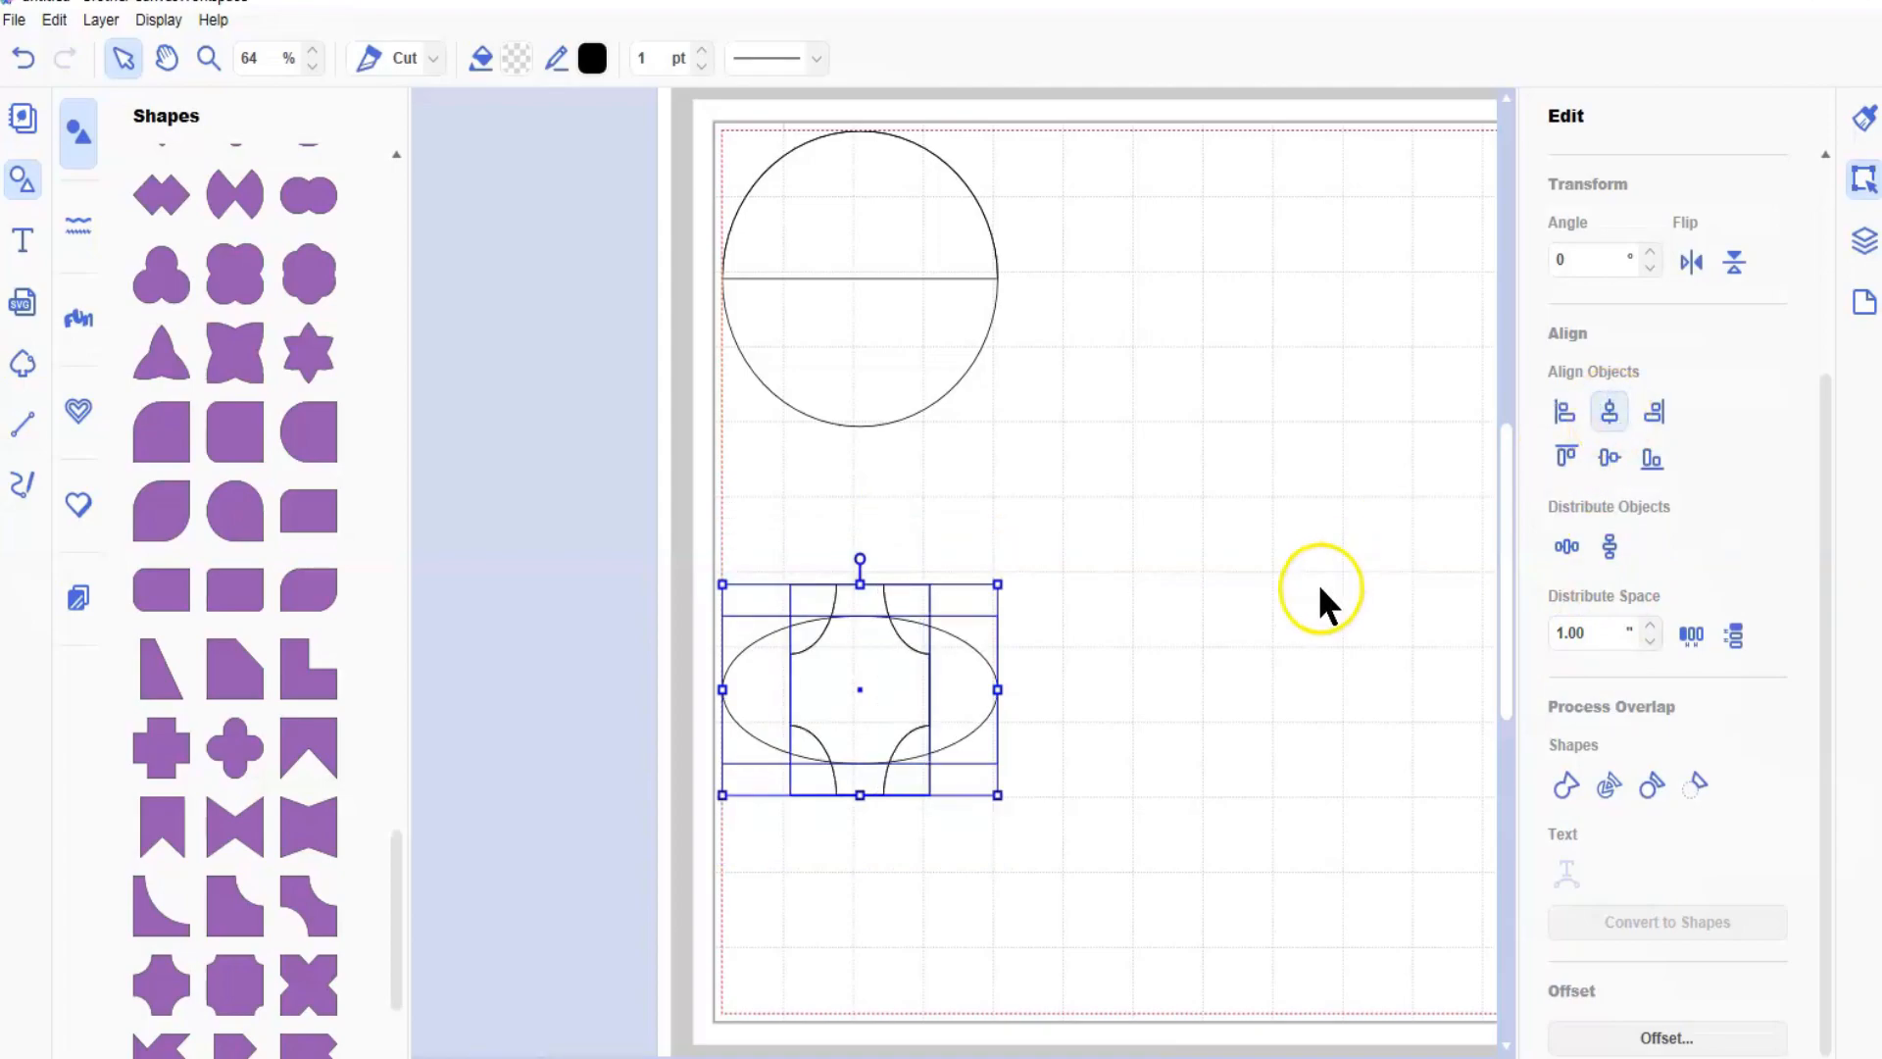
- Nudge one scooped-corner shape straight up so its upper arm extends well above the ellipse
{"action": "left_click", "coordinate": [1145, 778]}
{"action": "left_click", "coordinate": [880, 674]}
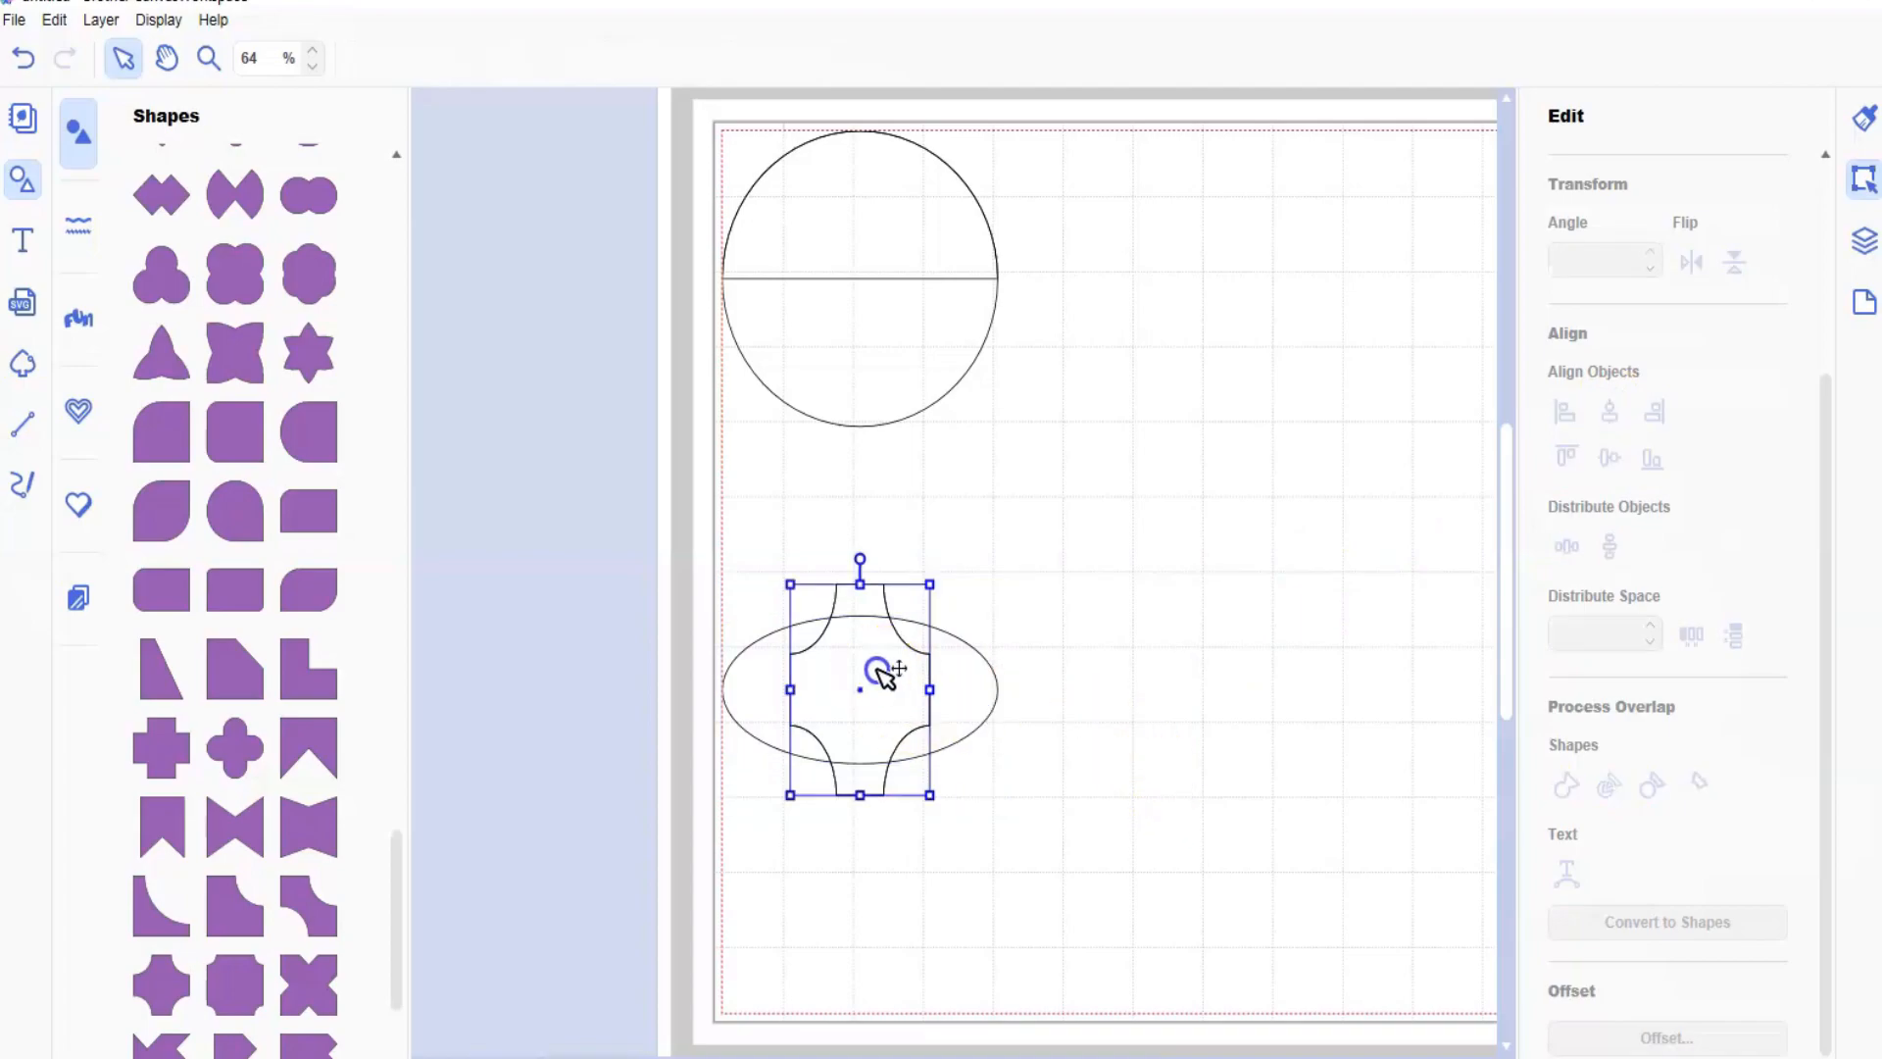
{"action": "left_click", "coordinate": [1142, 683]}
{"action": "key", "text": "ctrl+v"}
{"action": "key", "text": "Up"}
{"action": "key", "text": "Up"}
{"action": "key", "text": "Up"}
{"action": "key", "text": "Up"}
{"action": "key", "text": "Up"}
{"action": "key", "text": "Up"}
{"action": "key", "text": "Up"}
{"action": "key", "text": "Up"}
{"action": "key", "text": "Up"}
{"action": "key", "text": "Up"}
{"action": "key", "text": "Up"}
{"action": "key", "text": "Up"}
{"action": "key", "text": "Up"}
{"action": "key", "text": "Up"}
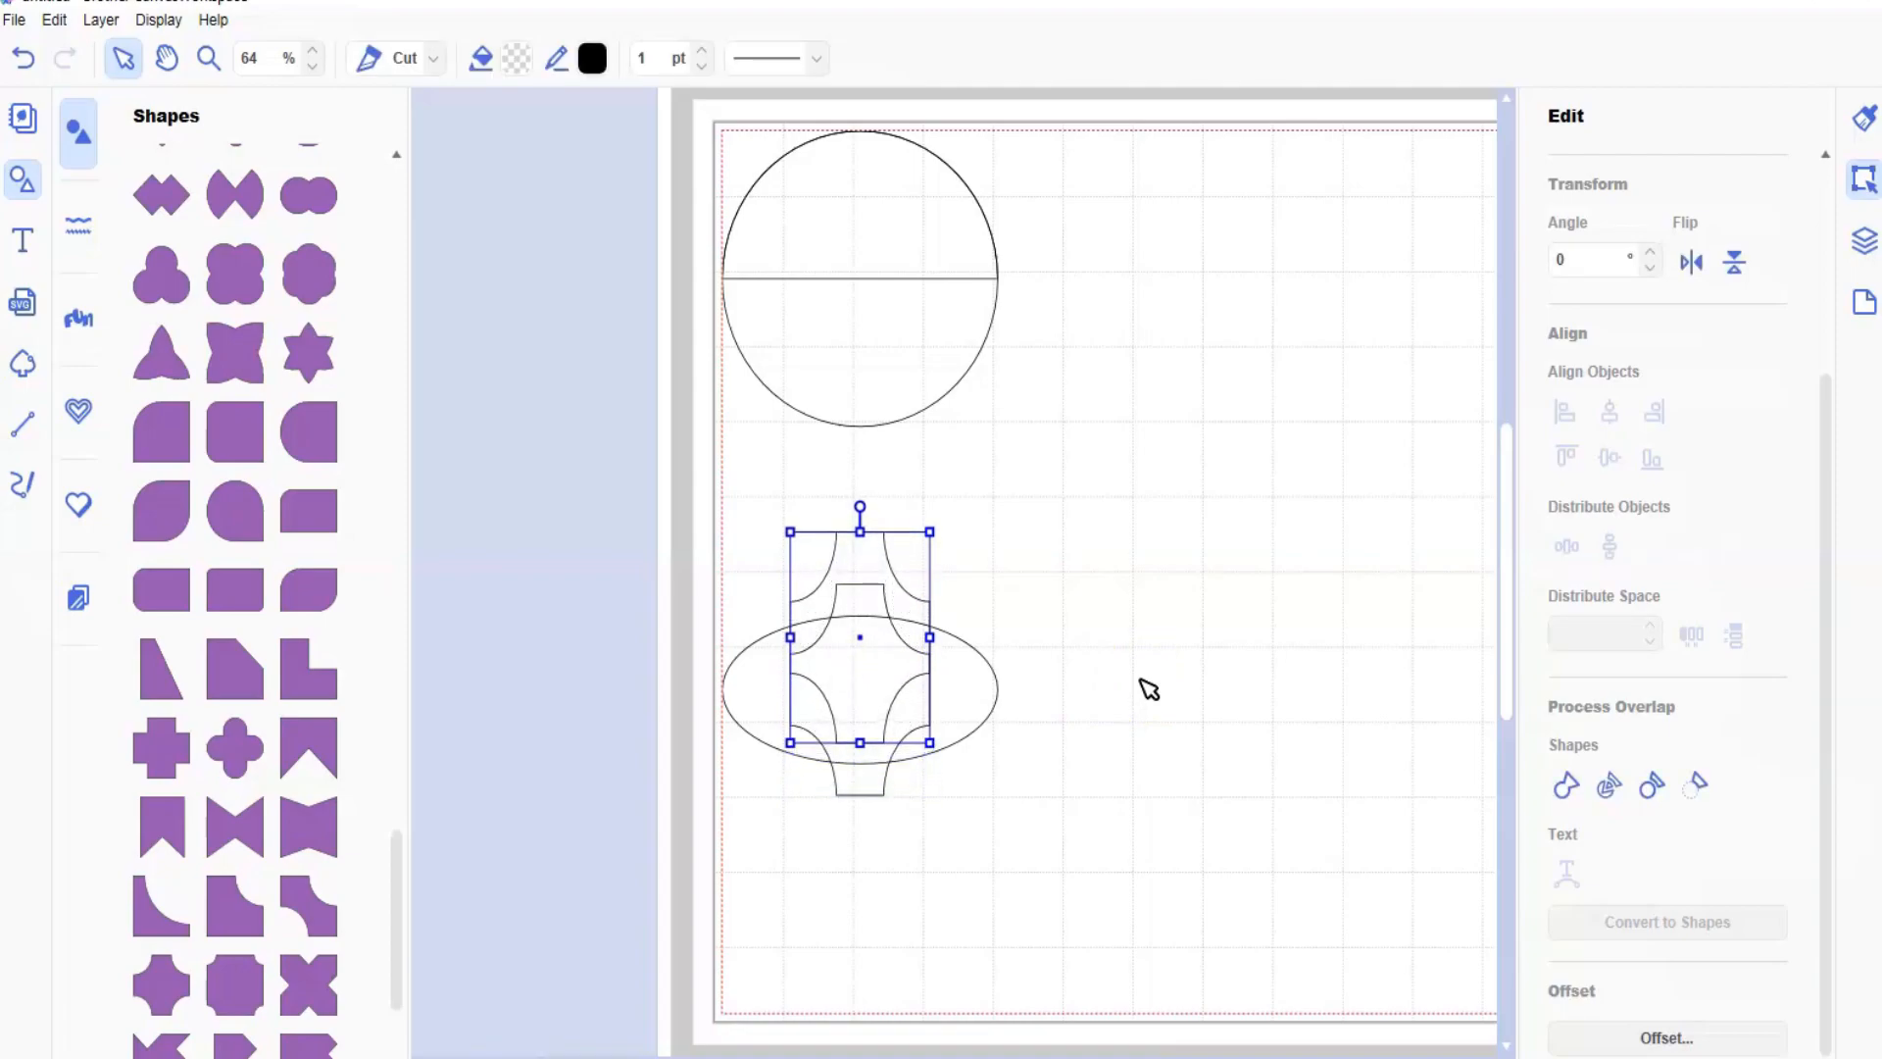
- Nudge the other scooped-corner shape straight down so its lower arm extends equally far below the ellipse
{"action": "left_click", "coordinate": [857, 787]}
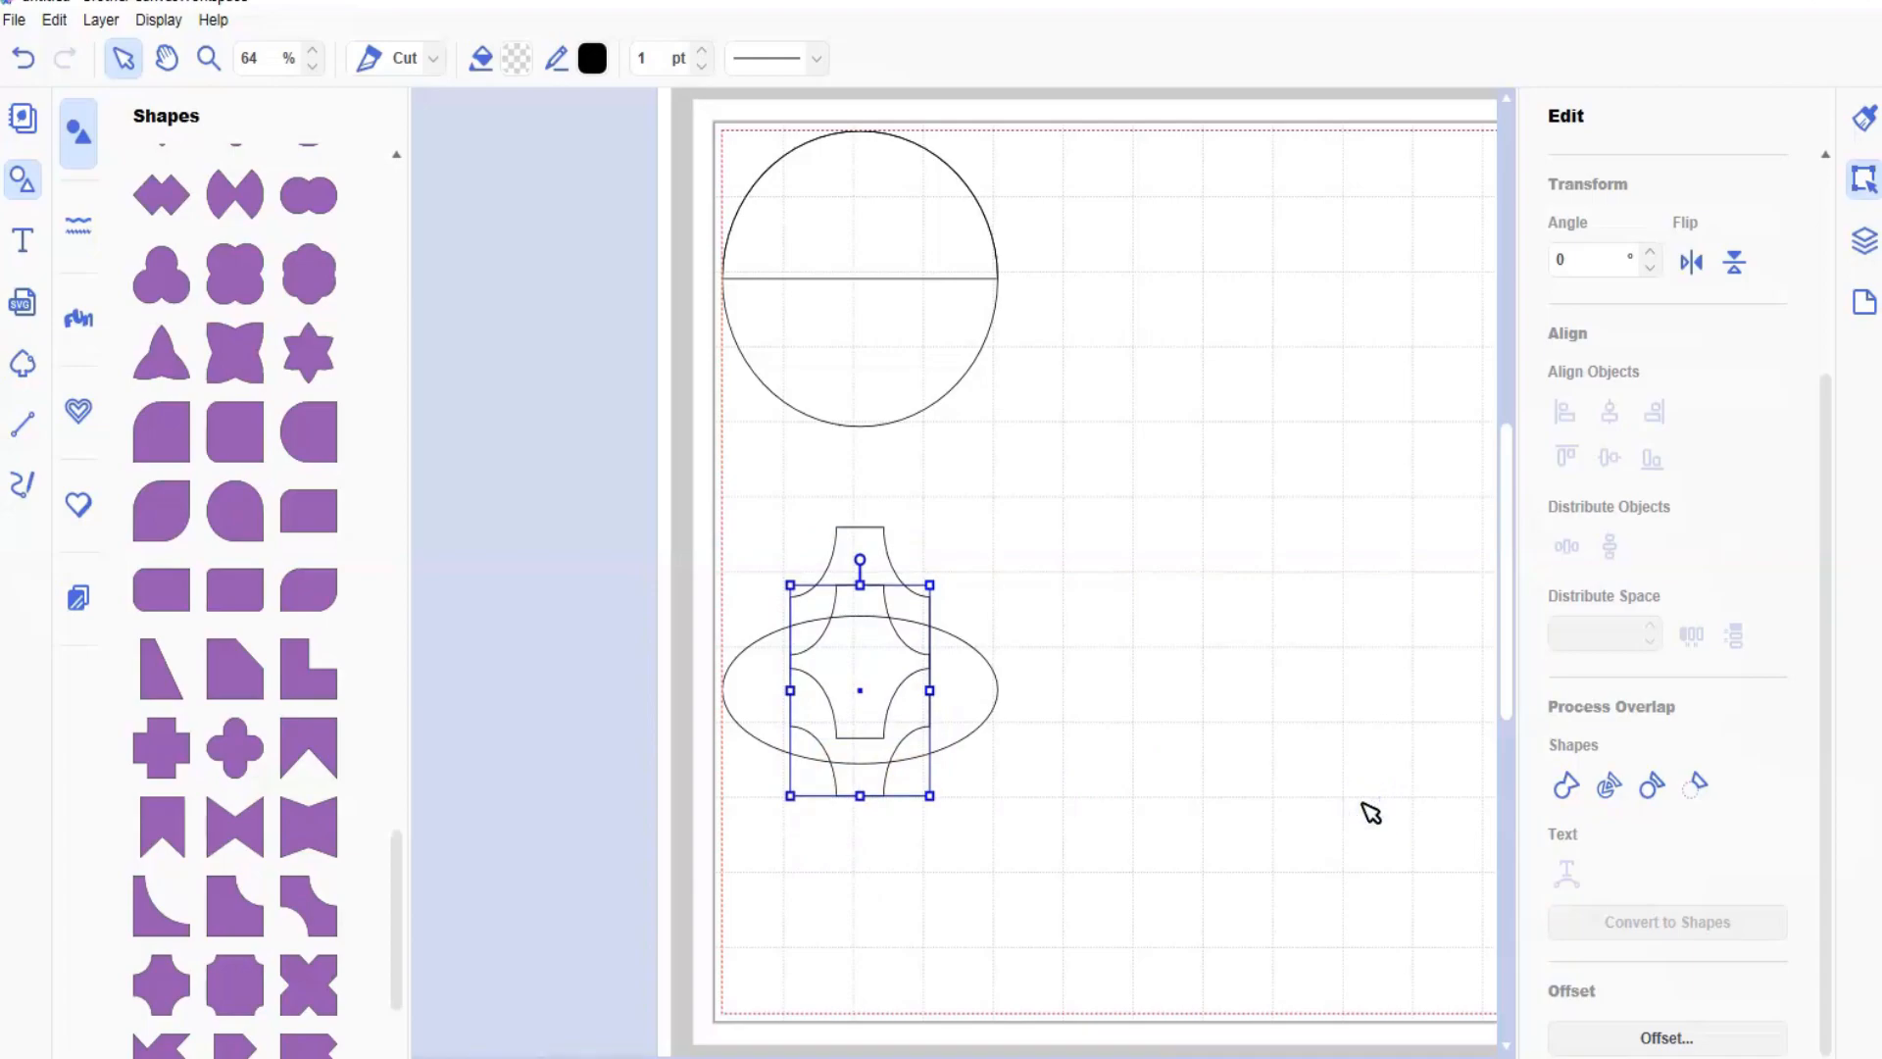
{"action": "key", "text": "Down"}
{"action": "key", "text": "Down"}
{"action": "key", "text": "Down"}
{"action": "key", "text": "Down"}
{"action": "key", "text": "Down"}
{"action": "key", "text": "Down"}
{"action": "key", "text": "Down"}
{"action": "key", "text": "Down"}
{"action": "key", "text": "Down"}
{"action": "key", "text": "Down"}
{"action": "key", "text": "Down"}
{"action": "key", "text": "Down"}
{"action": "key", "text": "Down"}
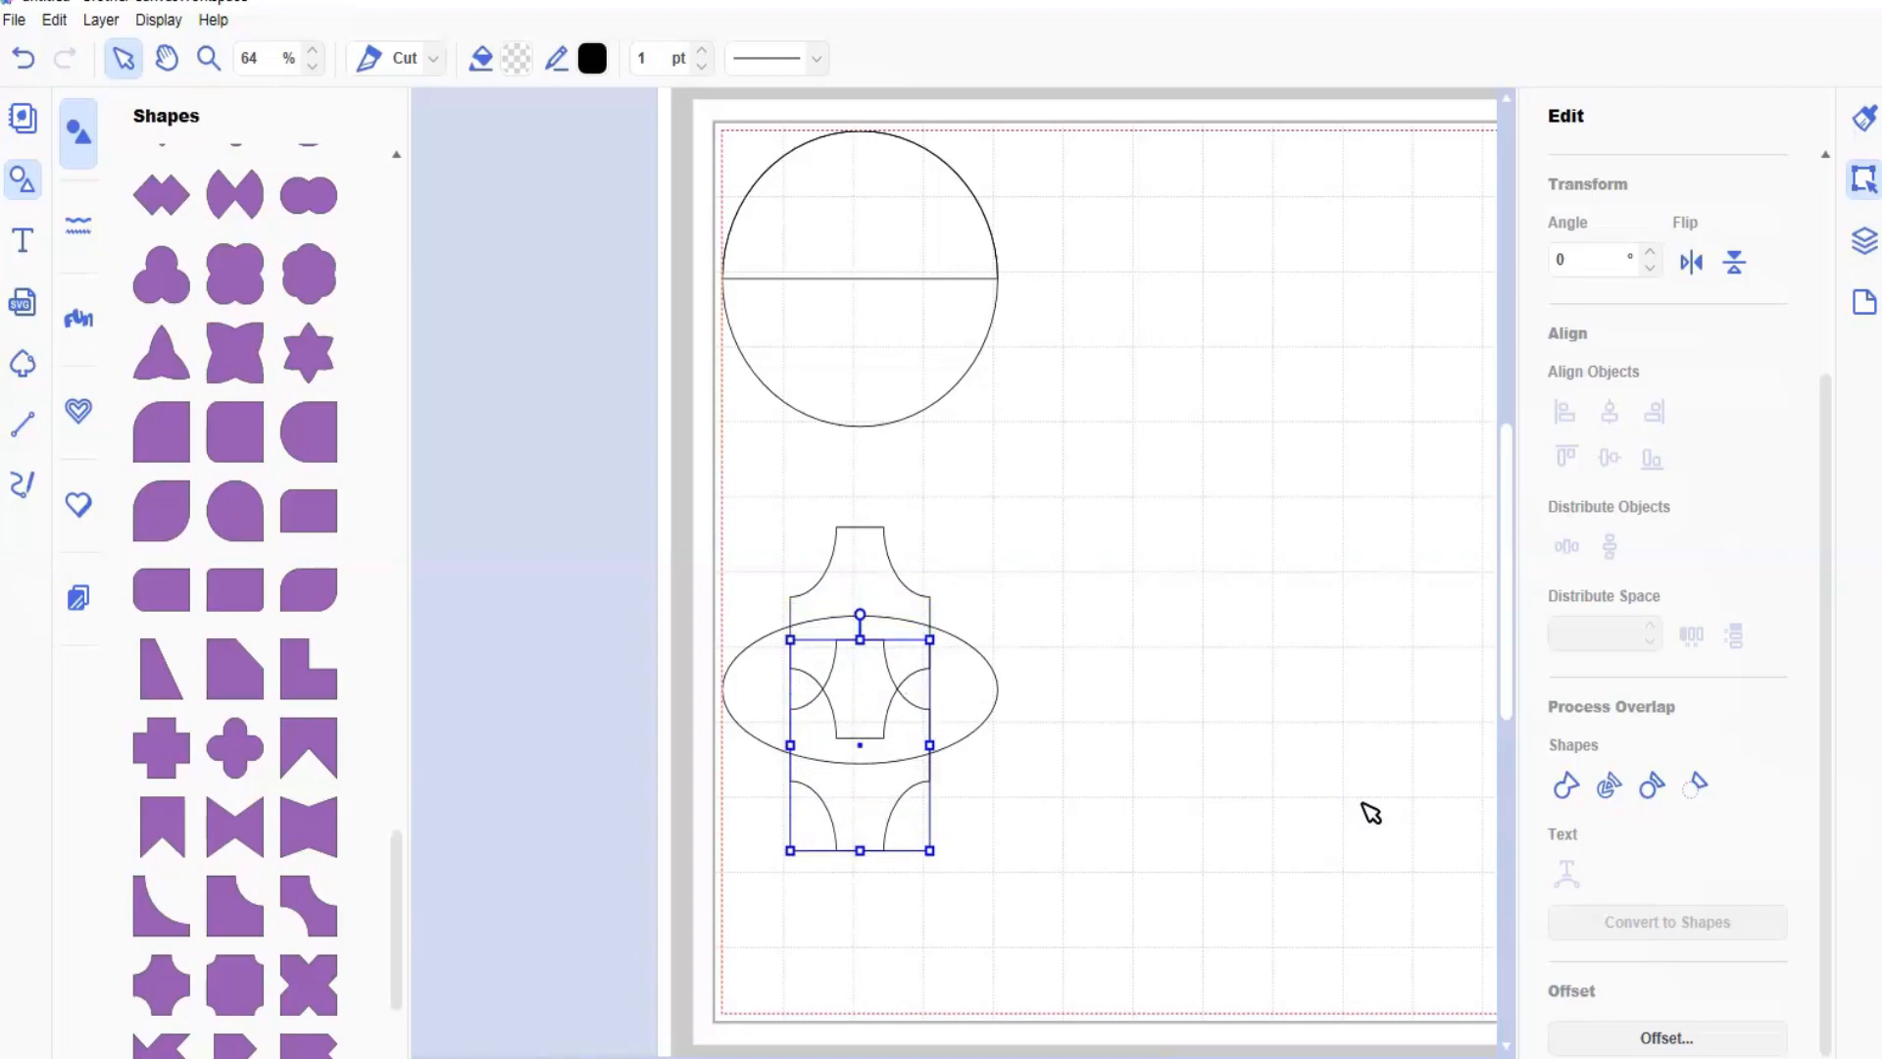
{"action": "key", "text": "Down"}
- Center the ellipse and both scooped-corner shapes vertically, merge them into one ornament body, and shift it slightly down and right
{"action": "left_click", "coordinate": [860, 569], "text": "shift"}
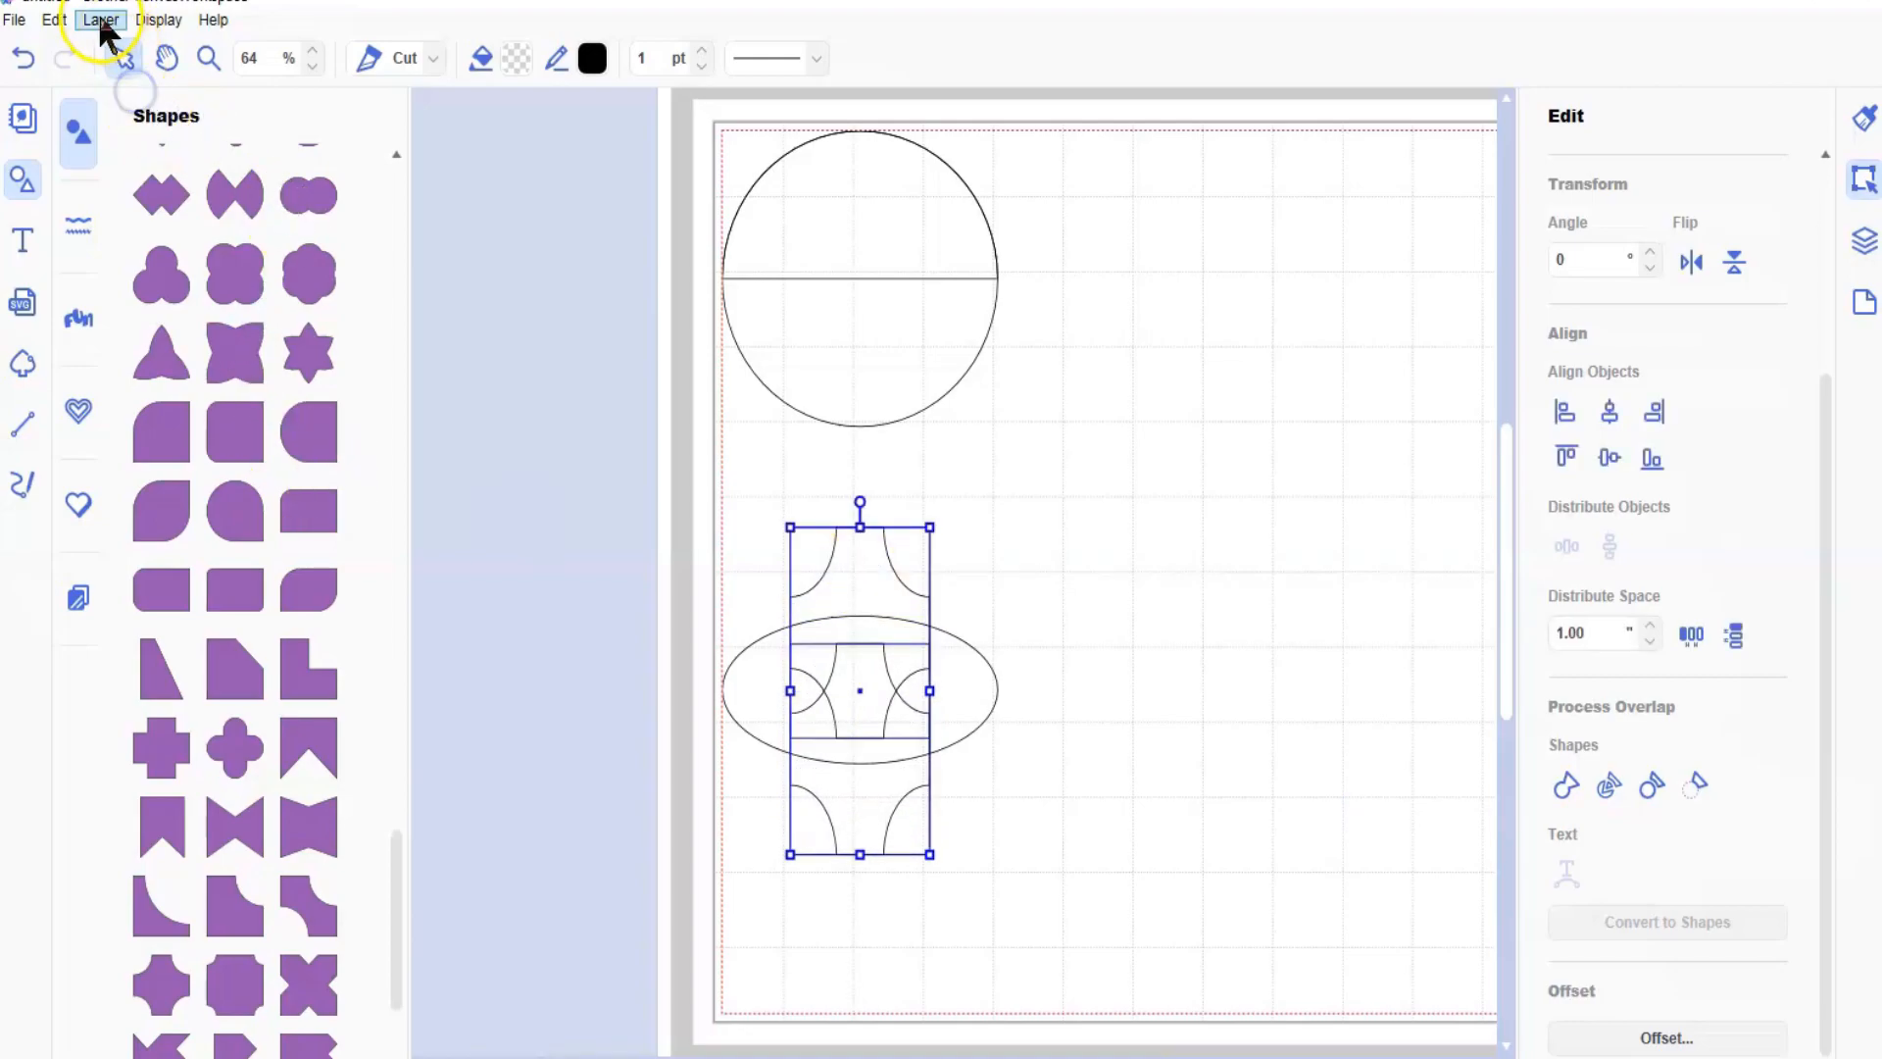
{"action": "left_click", "coordinate": [101, 21]}
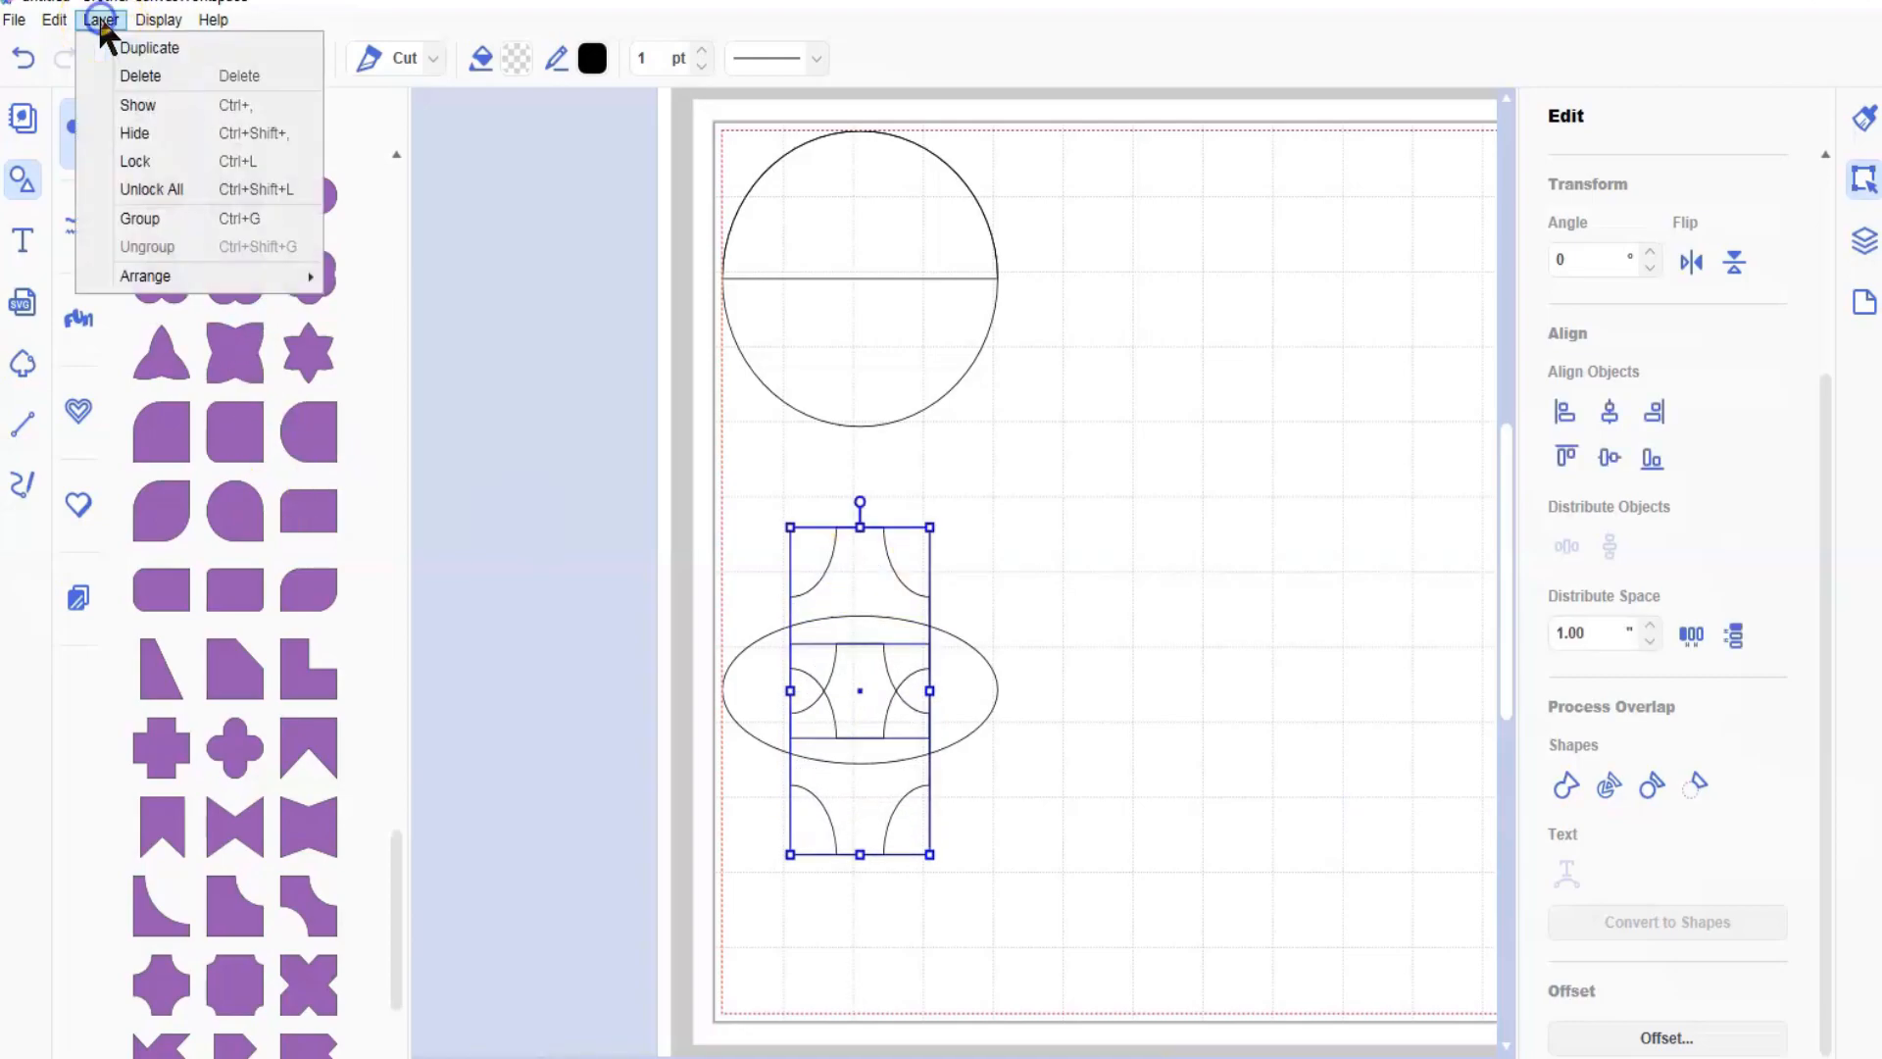
{"action": "left_click", "coordinate": [101, 20]}
{"action": "left_click", "coordinate": [772, 696], "text": "shift"}
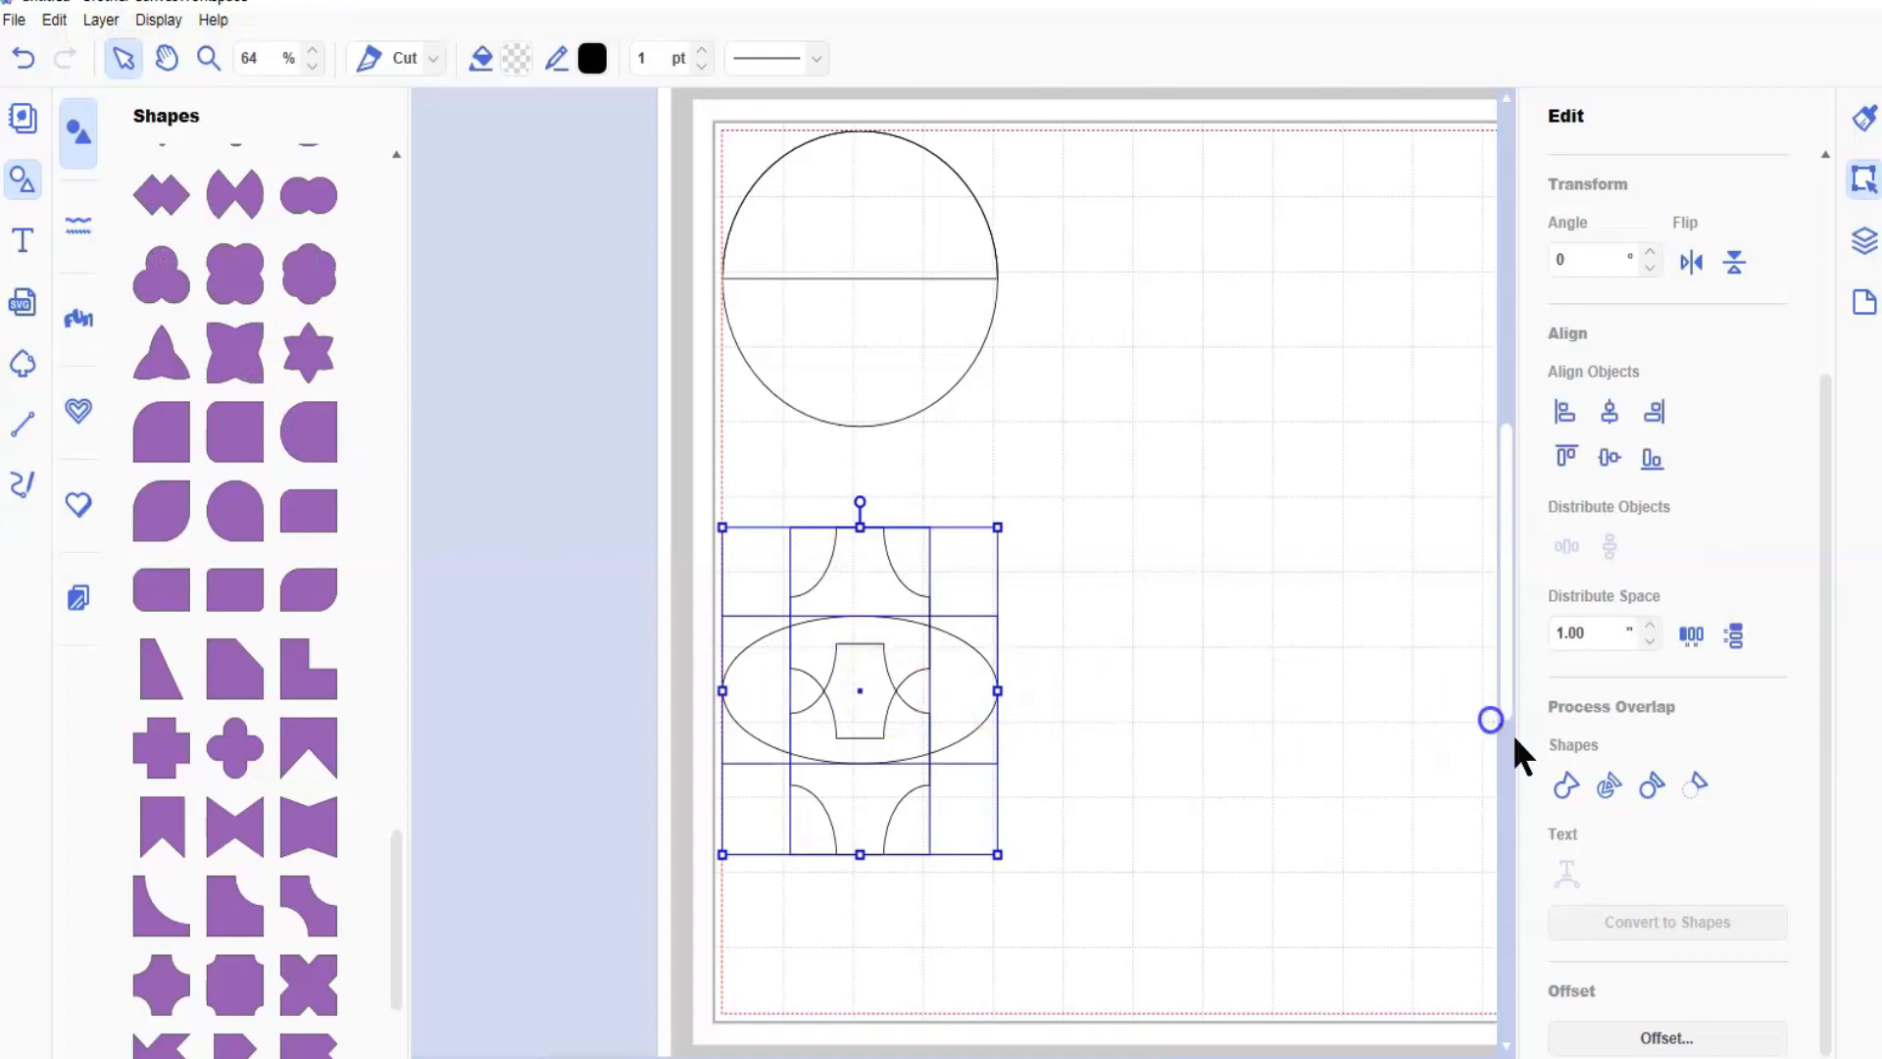
{"action": "left_click", "coordinate": [1610, 455]}
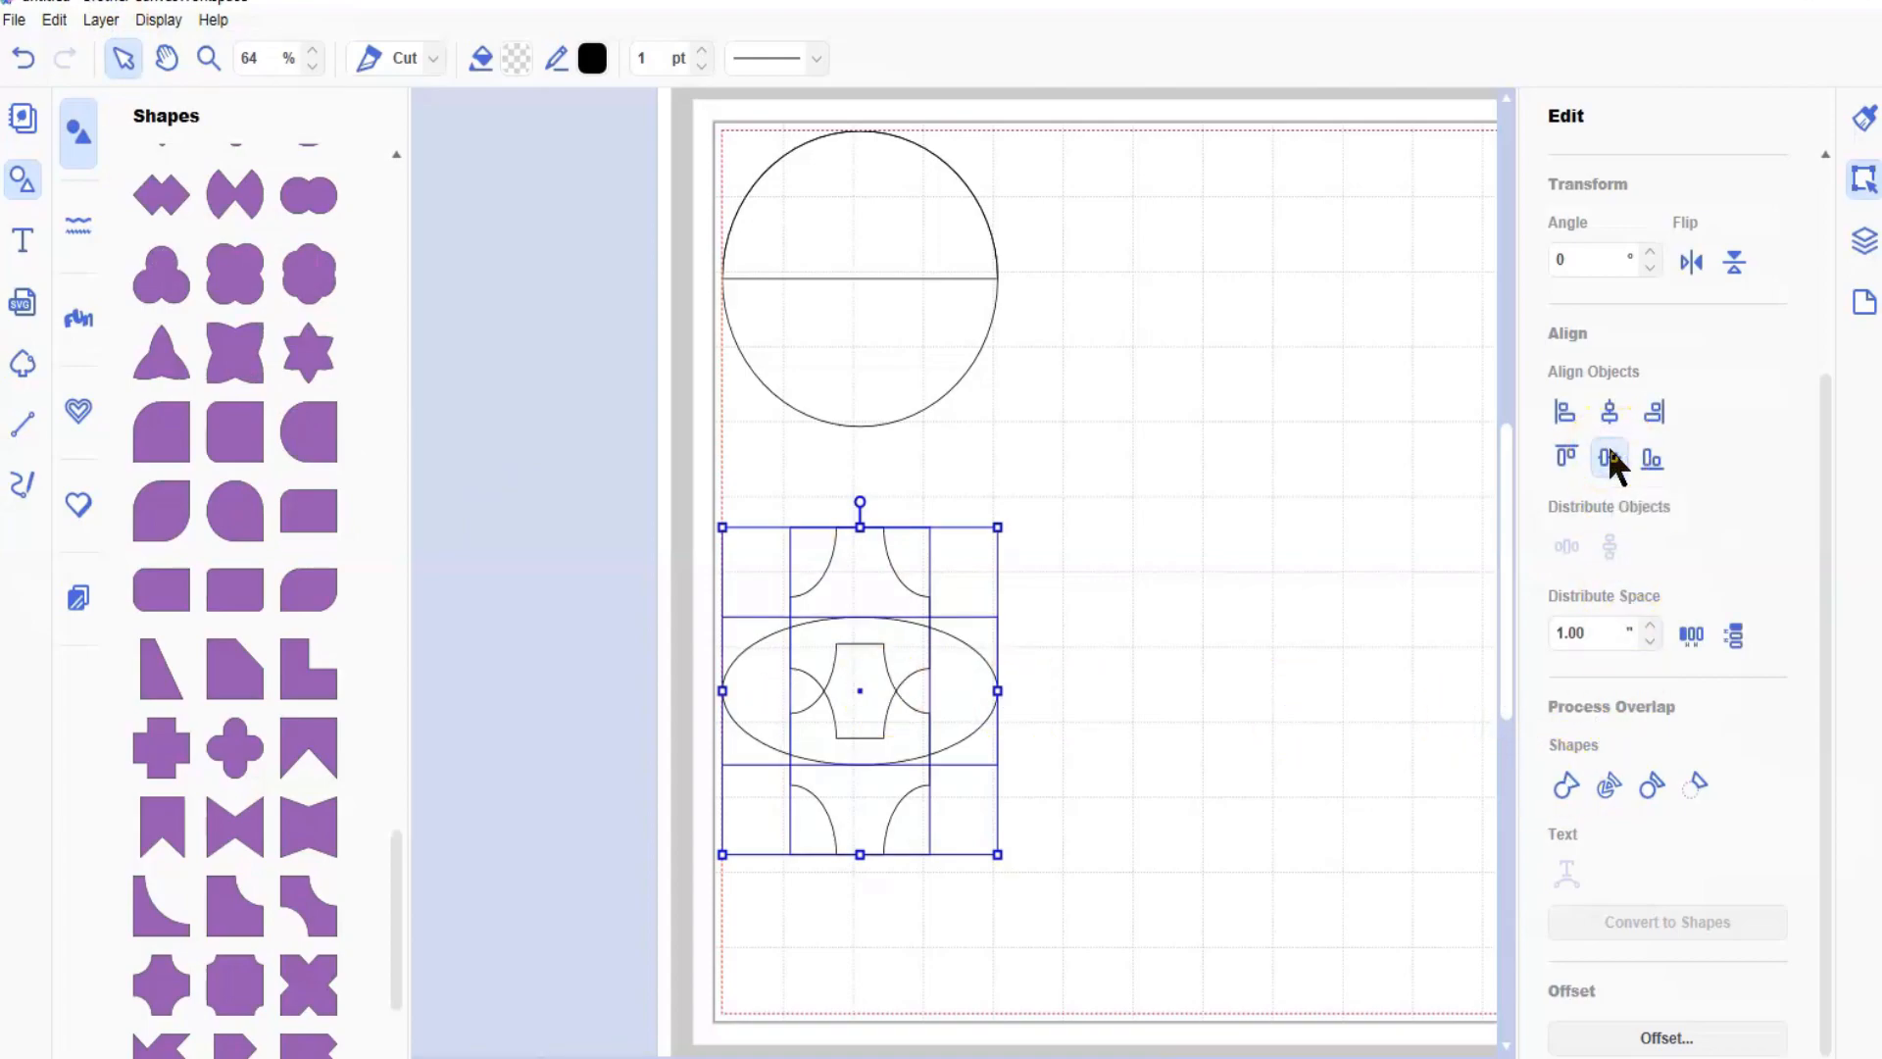
{"action": "left_click", "coordinate": [1565, 784]}
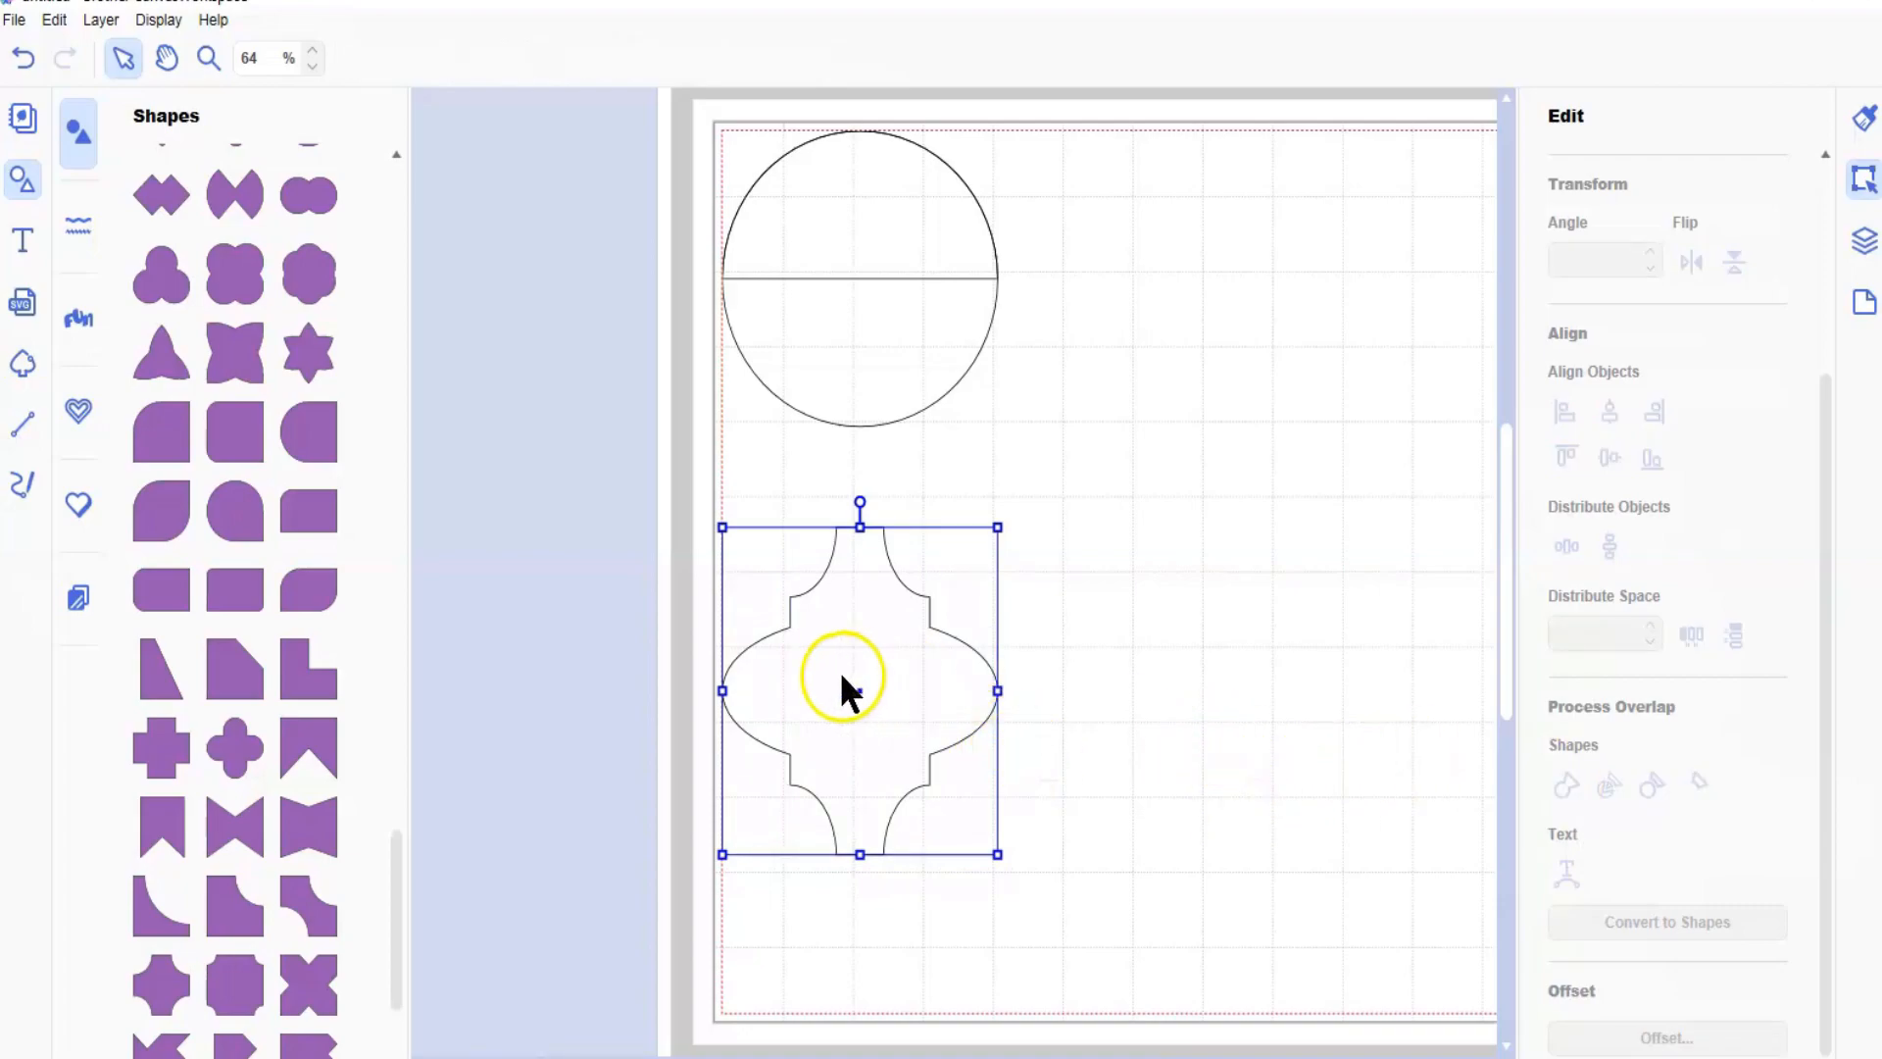
{"action": "left_click_drag", "start_coordinate": [894, 587], "coordinate": [902, 706]}
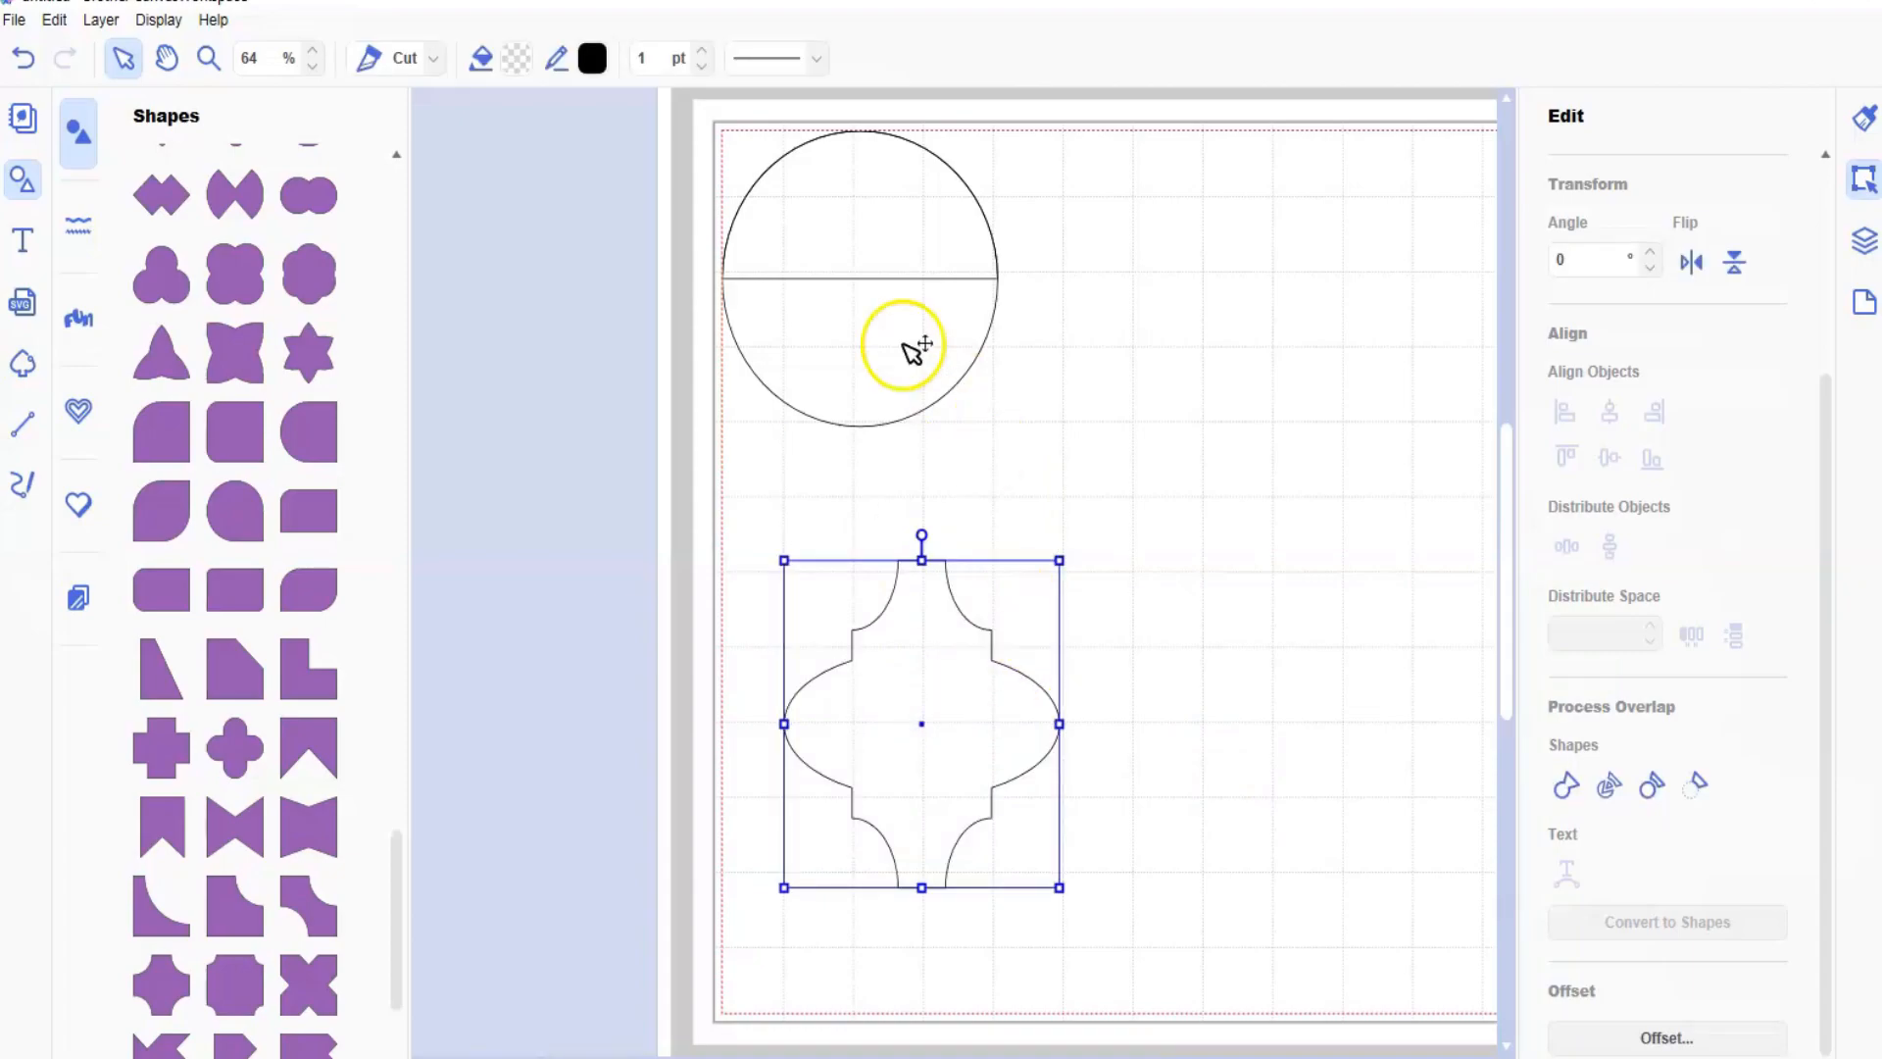
- Insert a fully rounded rectangle, shrink it to a small cap, and place it over the ornament body's upper end
{"action": "left_click", "coordinate": [866, 334]}
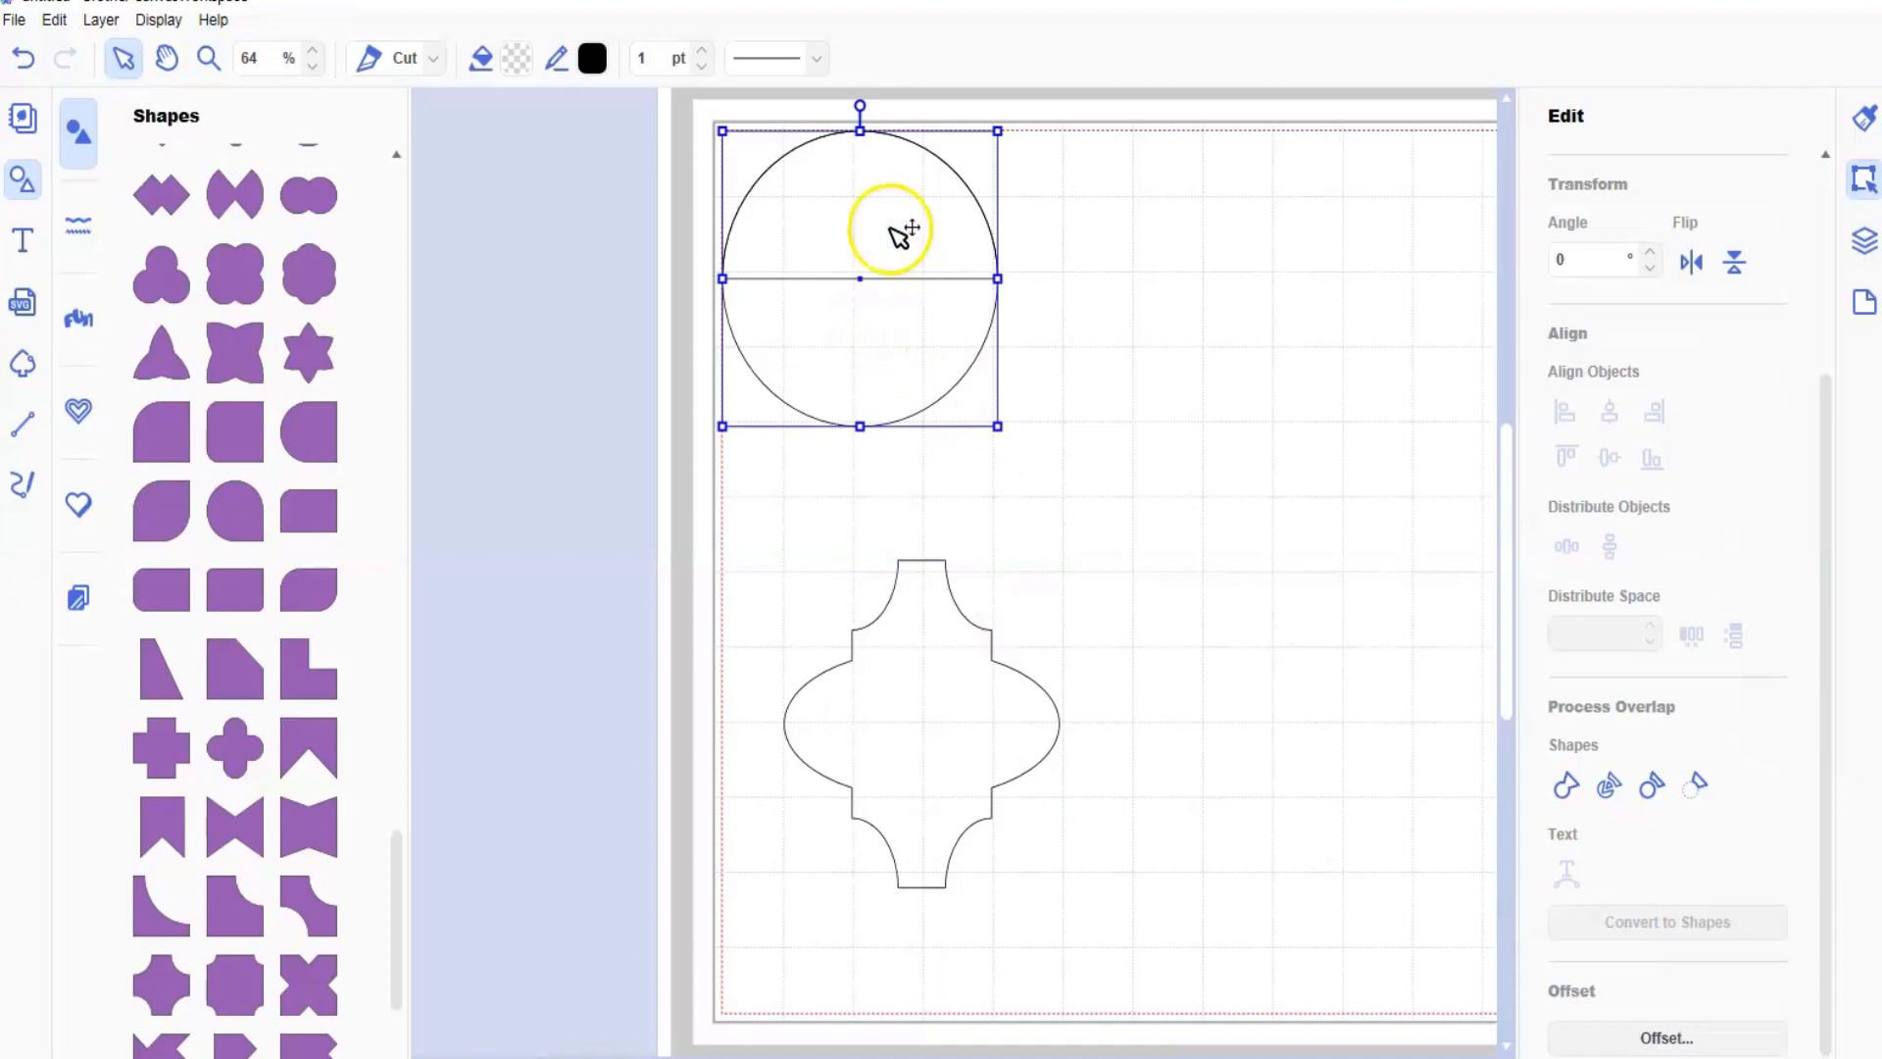
{"action": "scroll", "coordinate": [239, 525], "scroll_direction": "up", "scroll_amount": 8}
{"action": "scroll", "coordinate": [242, 512], "scroll_direction": "up", "scroll_amount": 10}
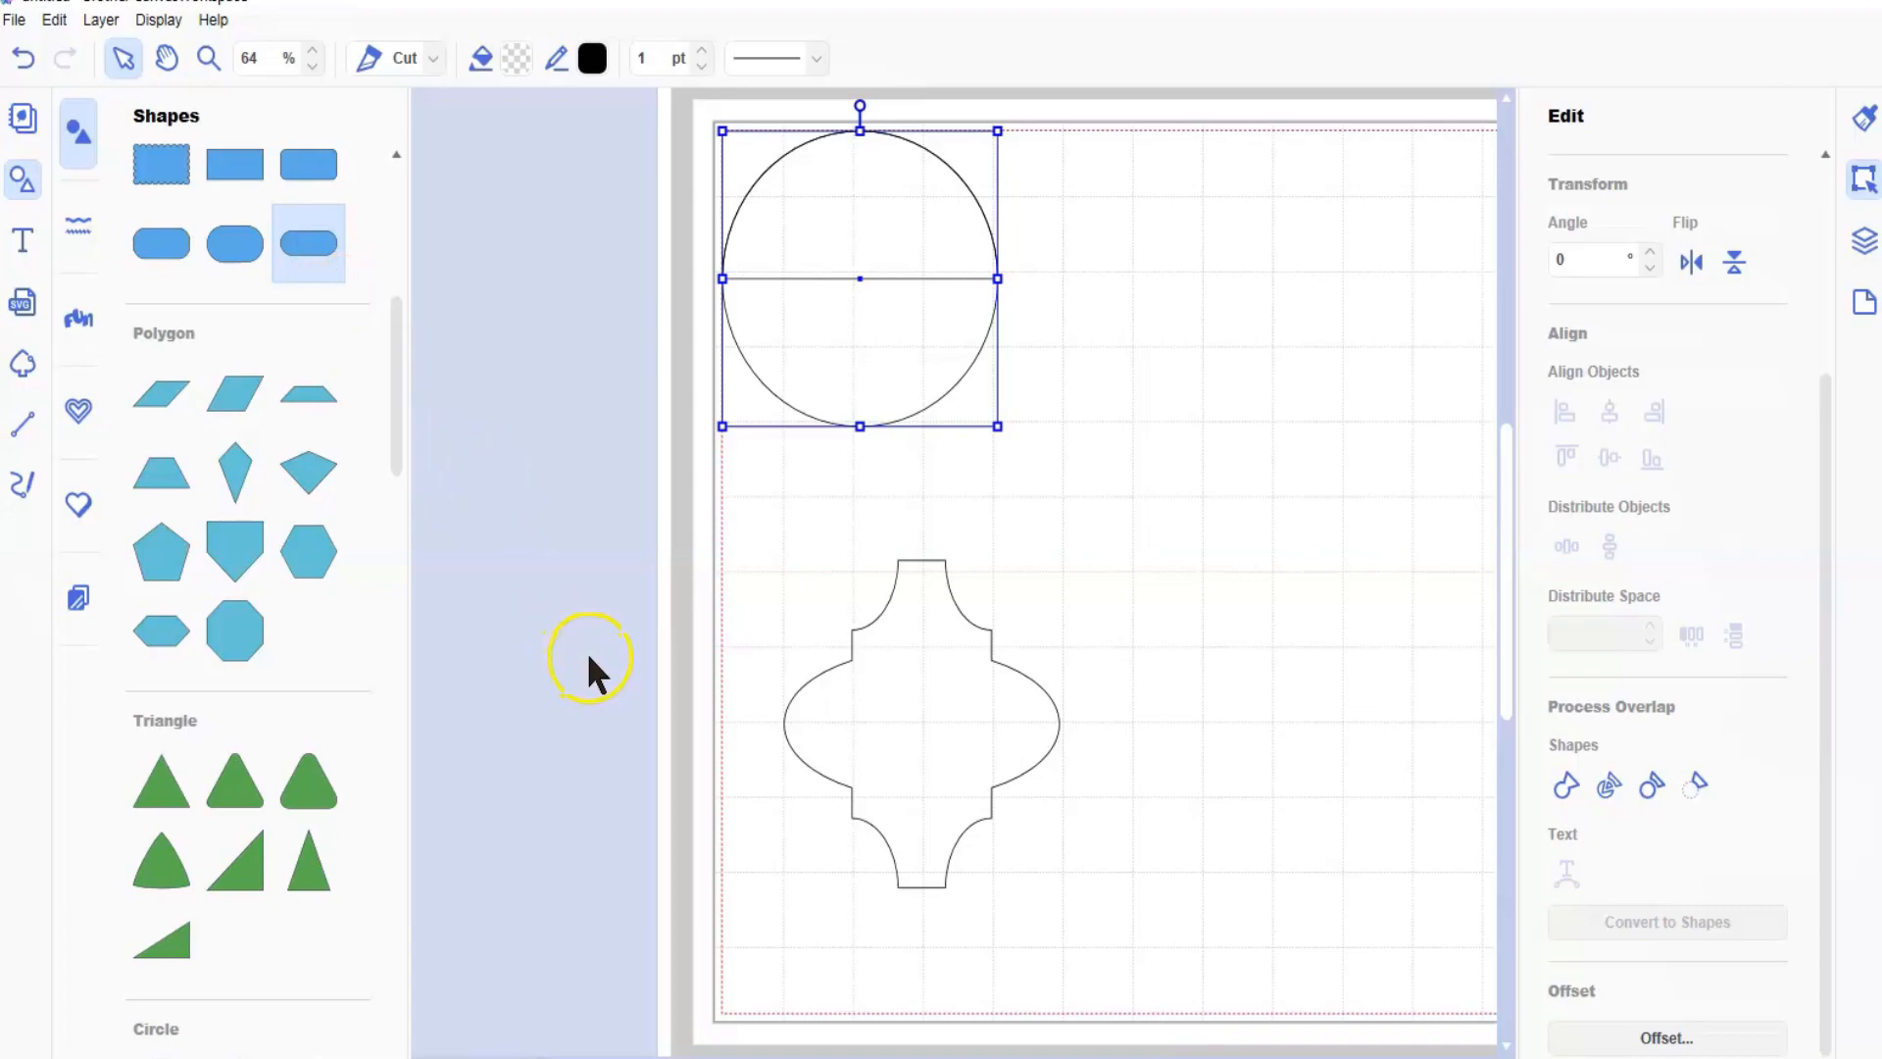
{"action": "left_click_drag", "start_coordinate": [843, 186], "coordinate": [886, 512]}
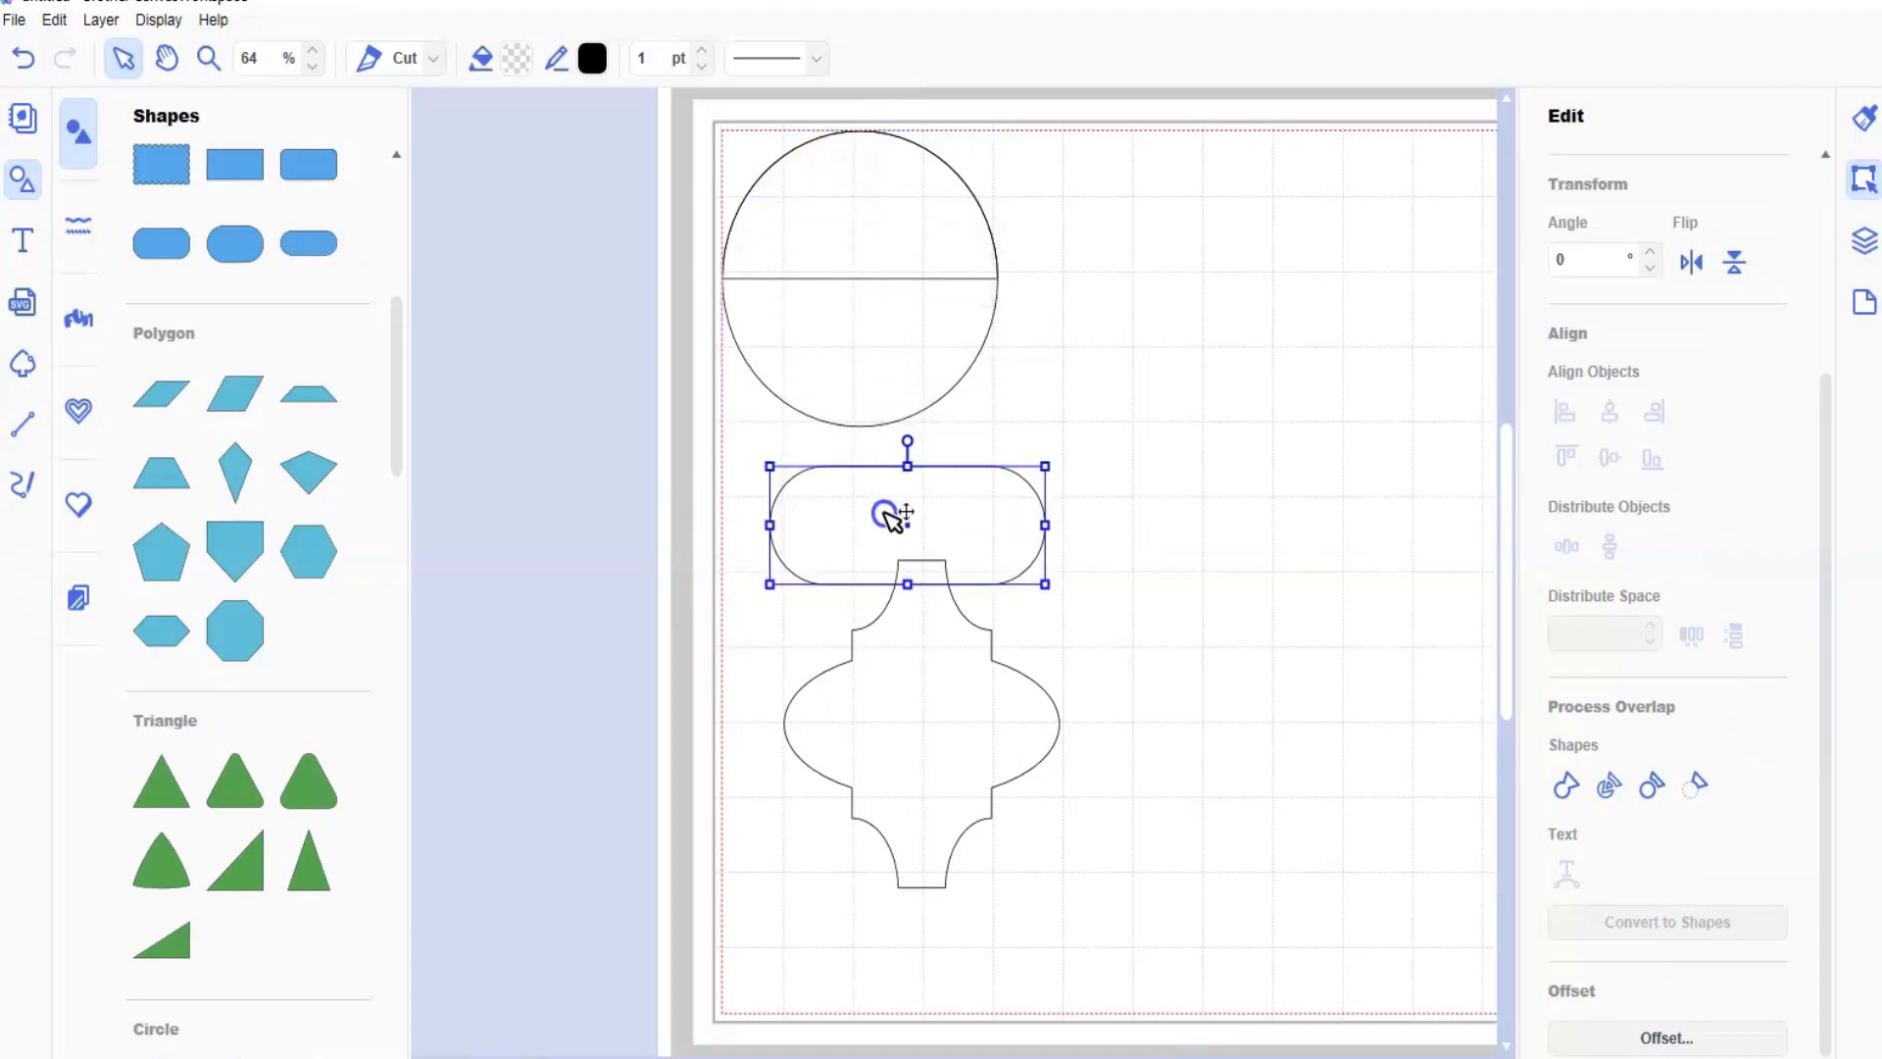
{"action": "left_click_drag", "start_coordinate": [1046, 472], "coordinate": [938, 543]}
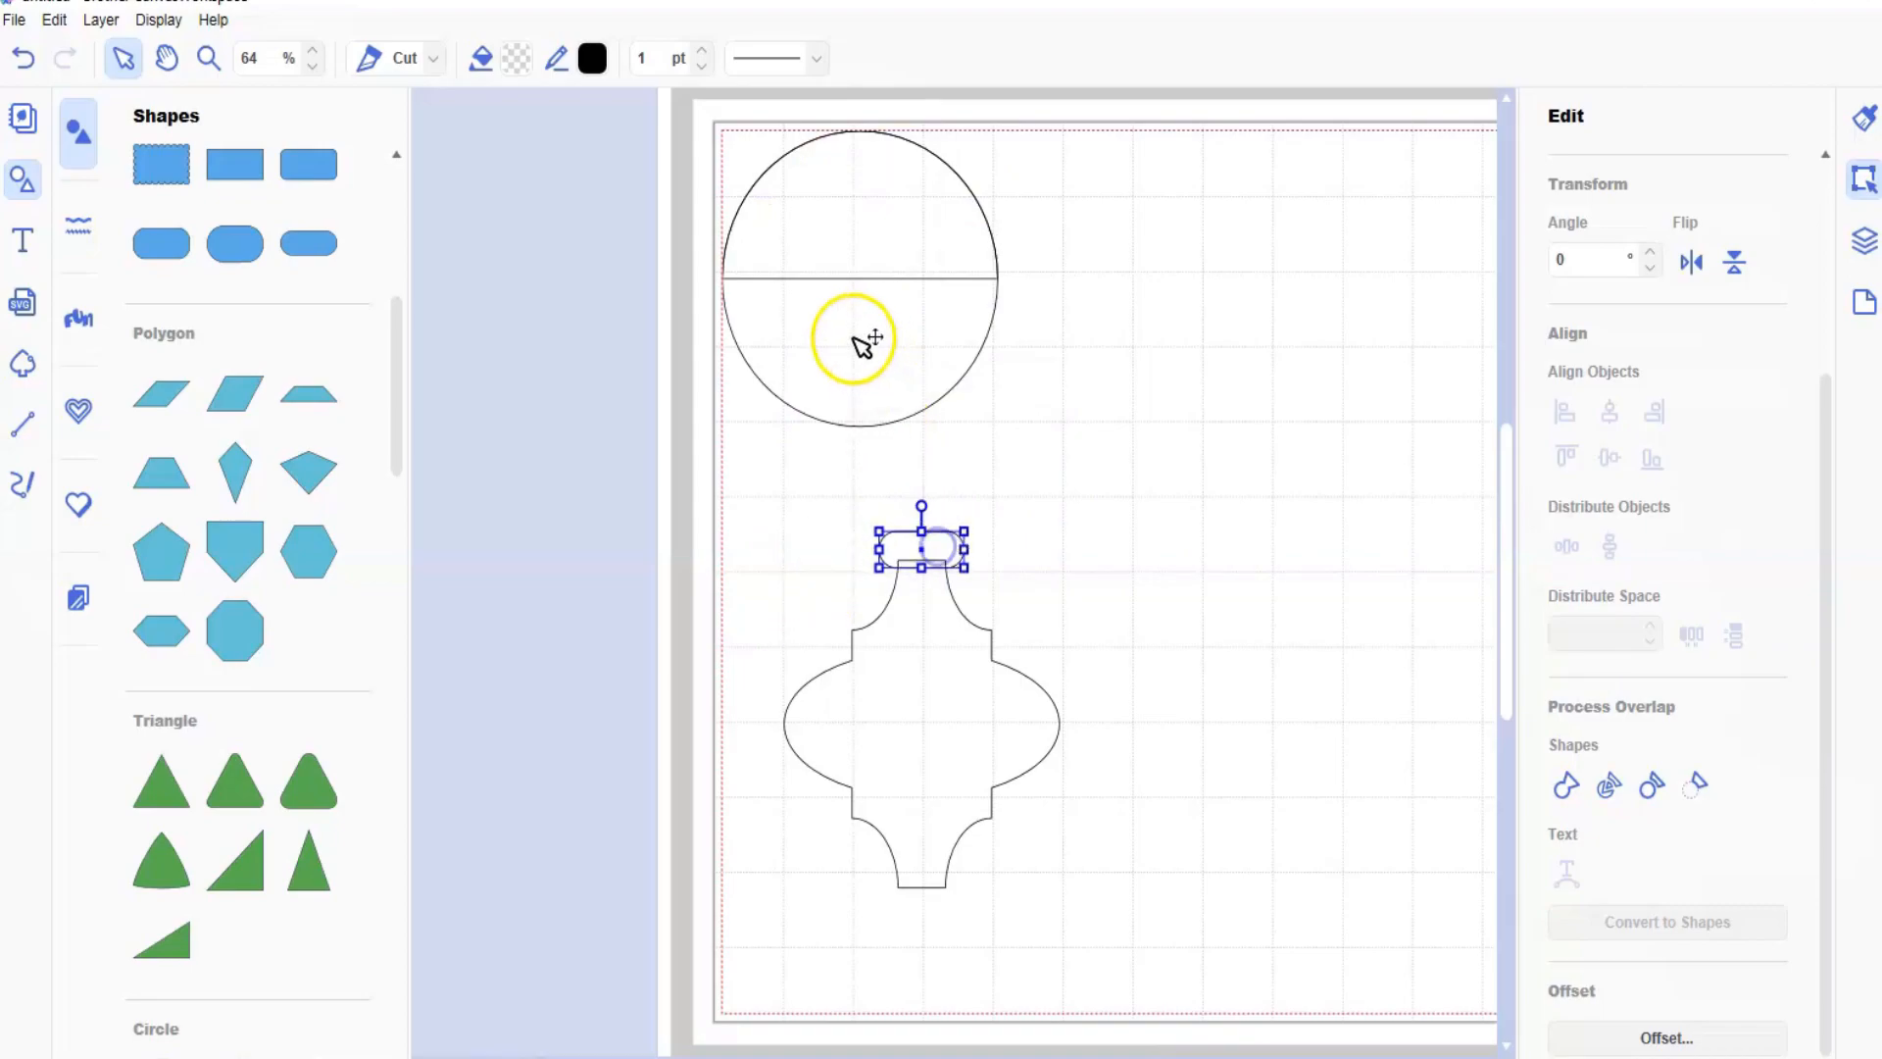
- Move the half circle down to the cap and shrink it into a small dome overlapping the cap's upper edge
{"action": "left_click", "coordinate": [865, 237]}
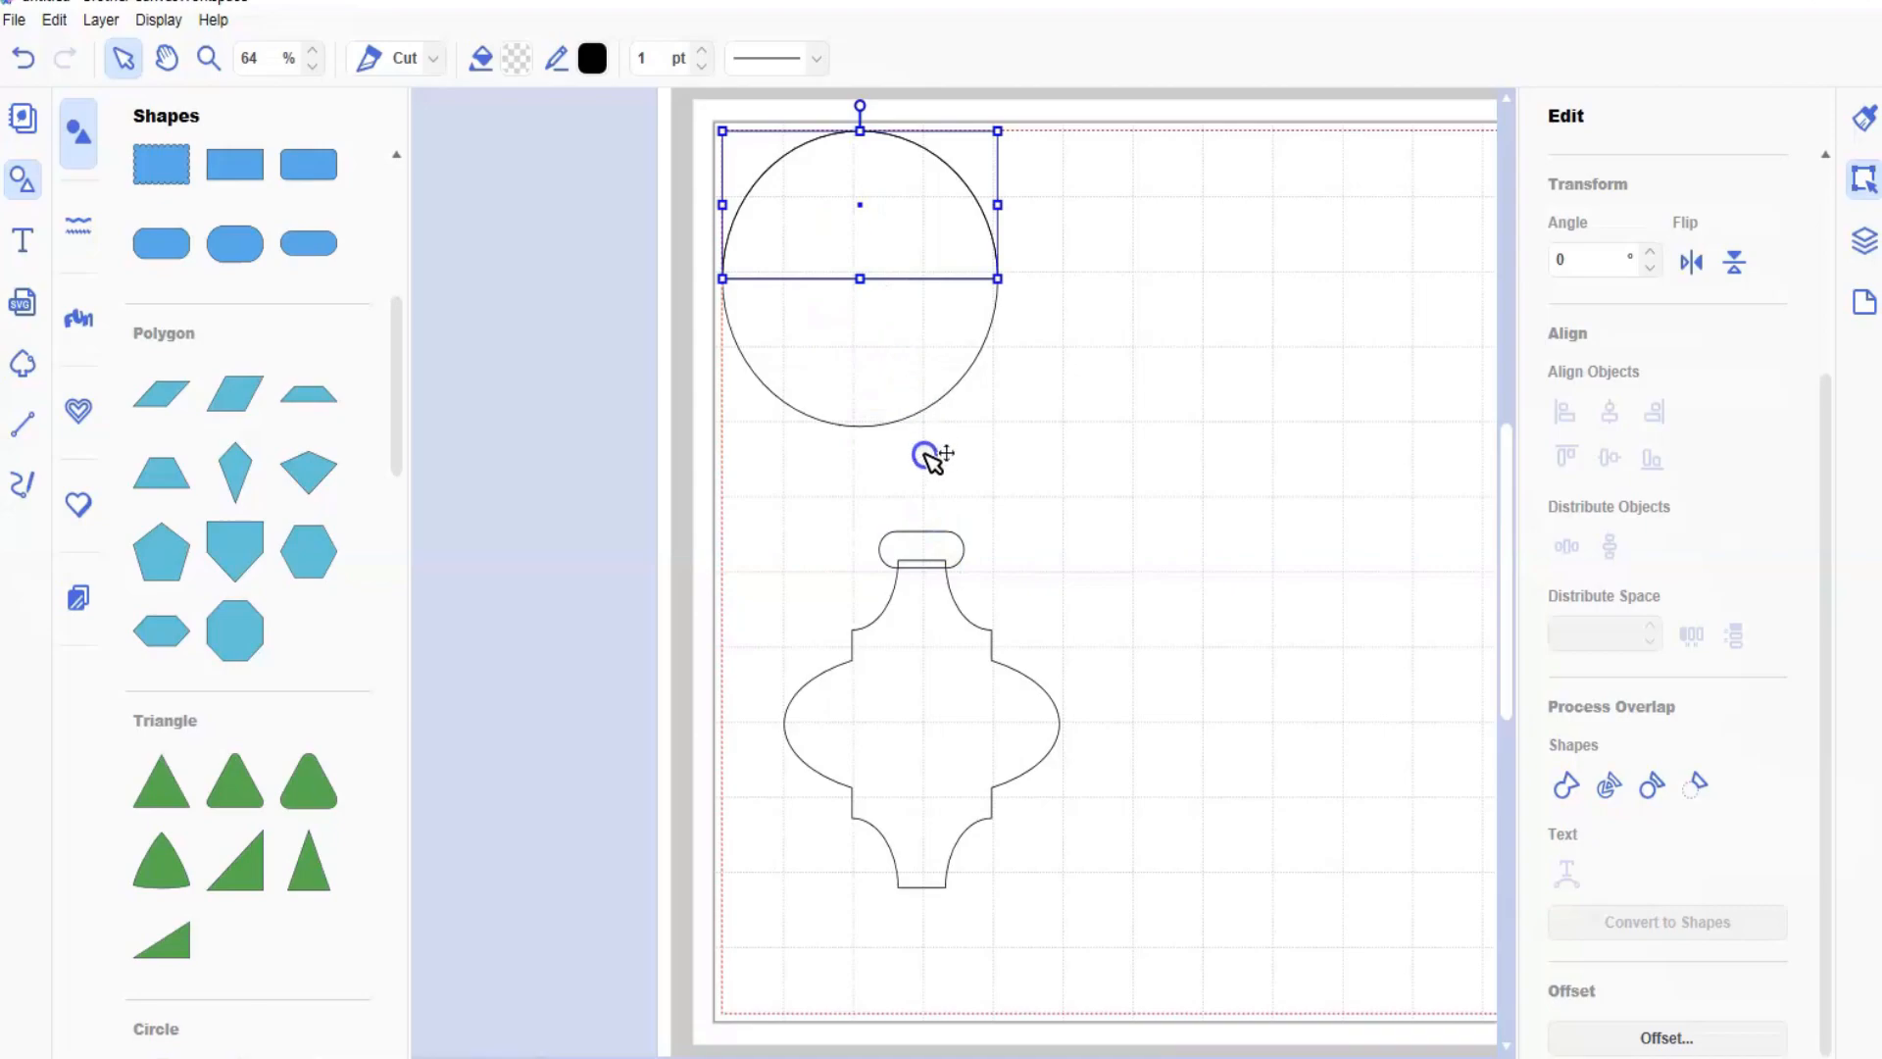
{"action": "key", "text": "ctrl+v"}
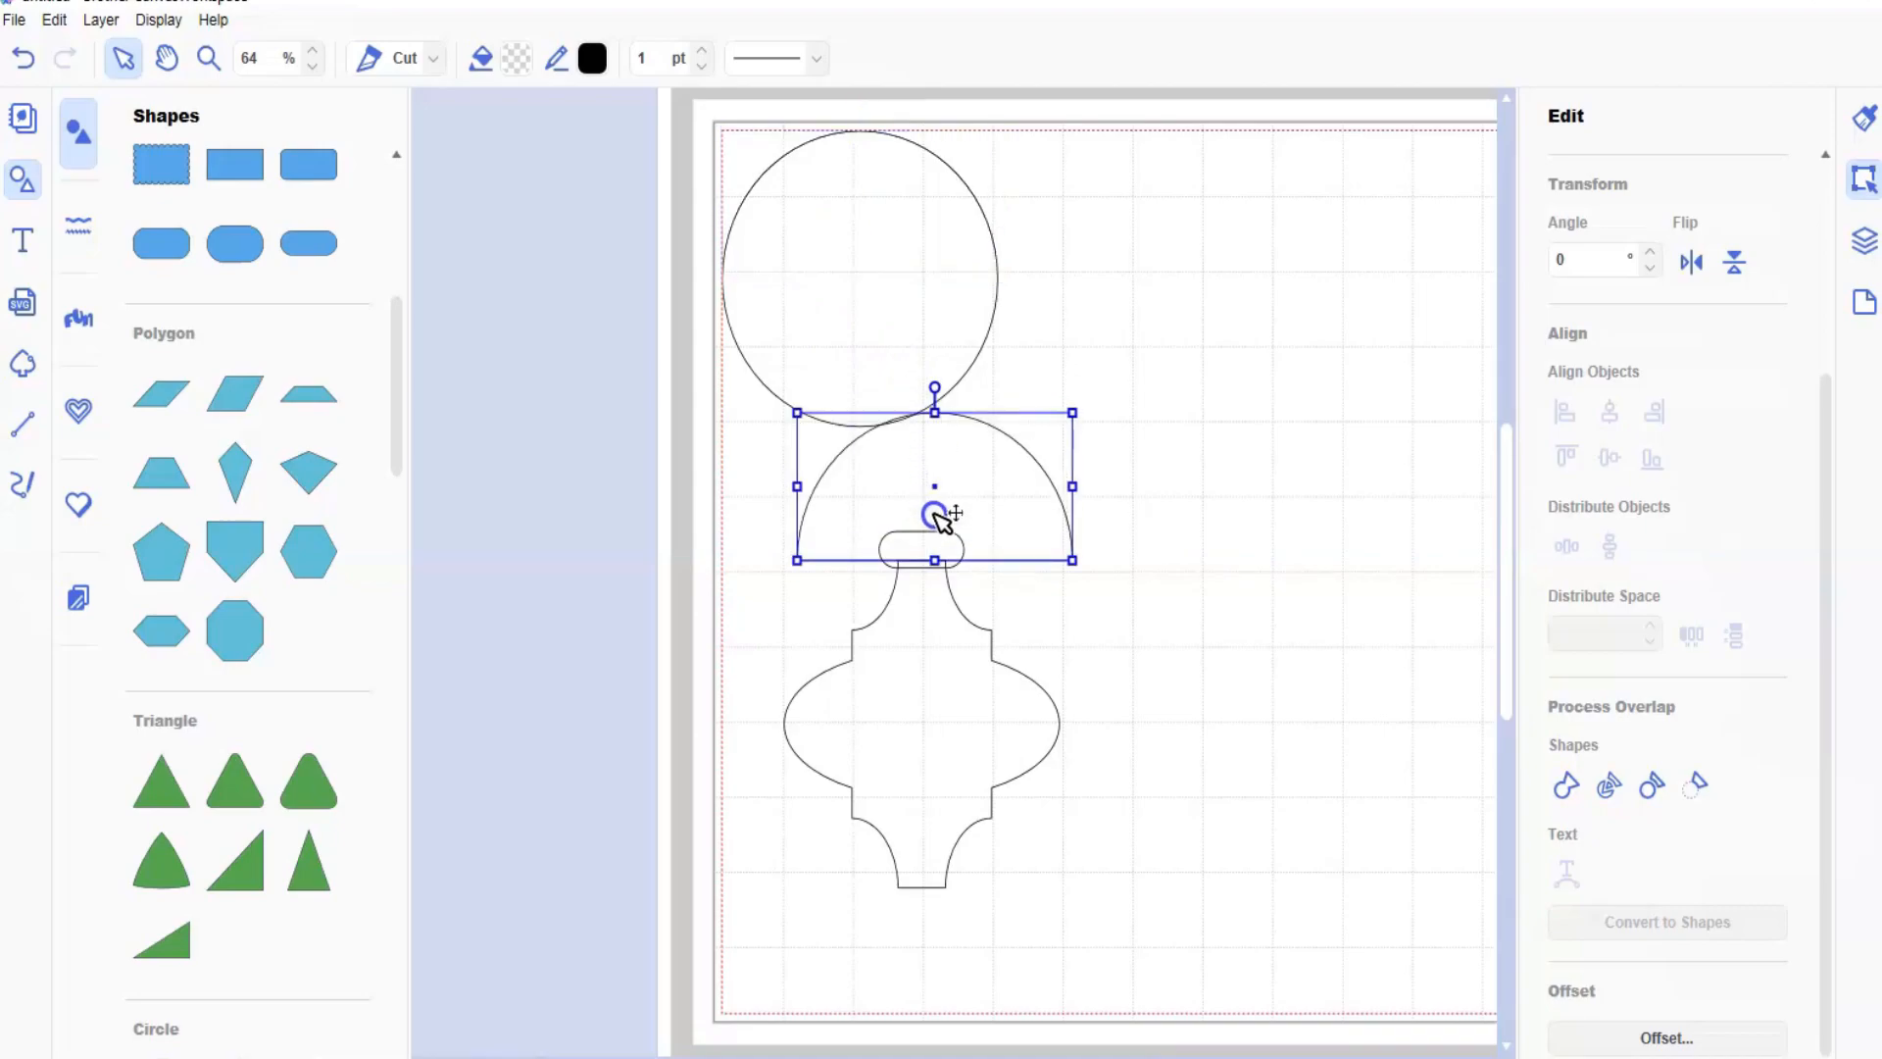
{"action": "left_click_drag", "start_coordinate": [1073, 409], "coordinate": [942, 520]}
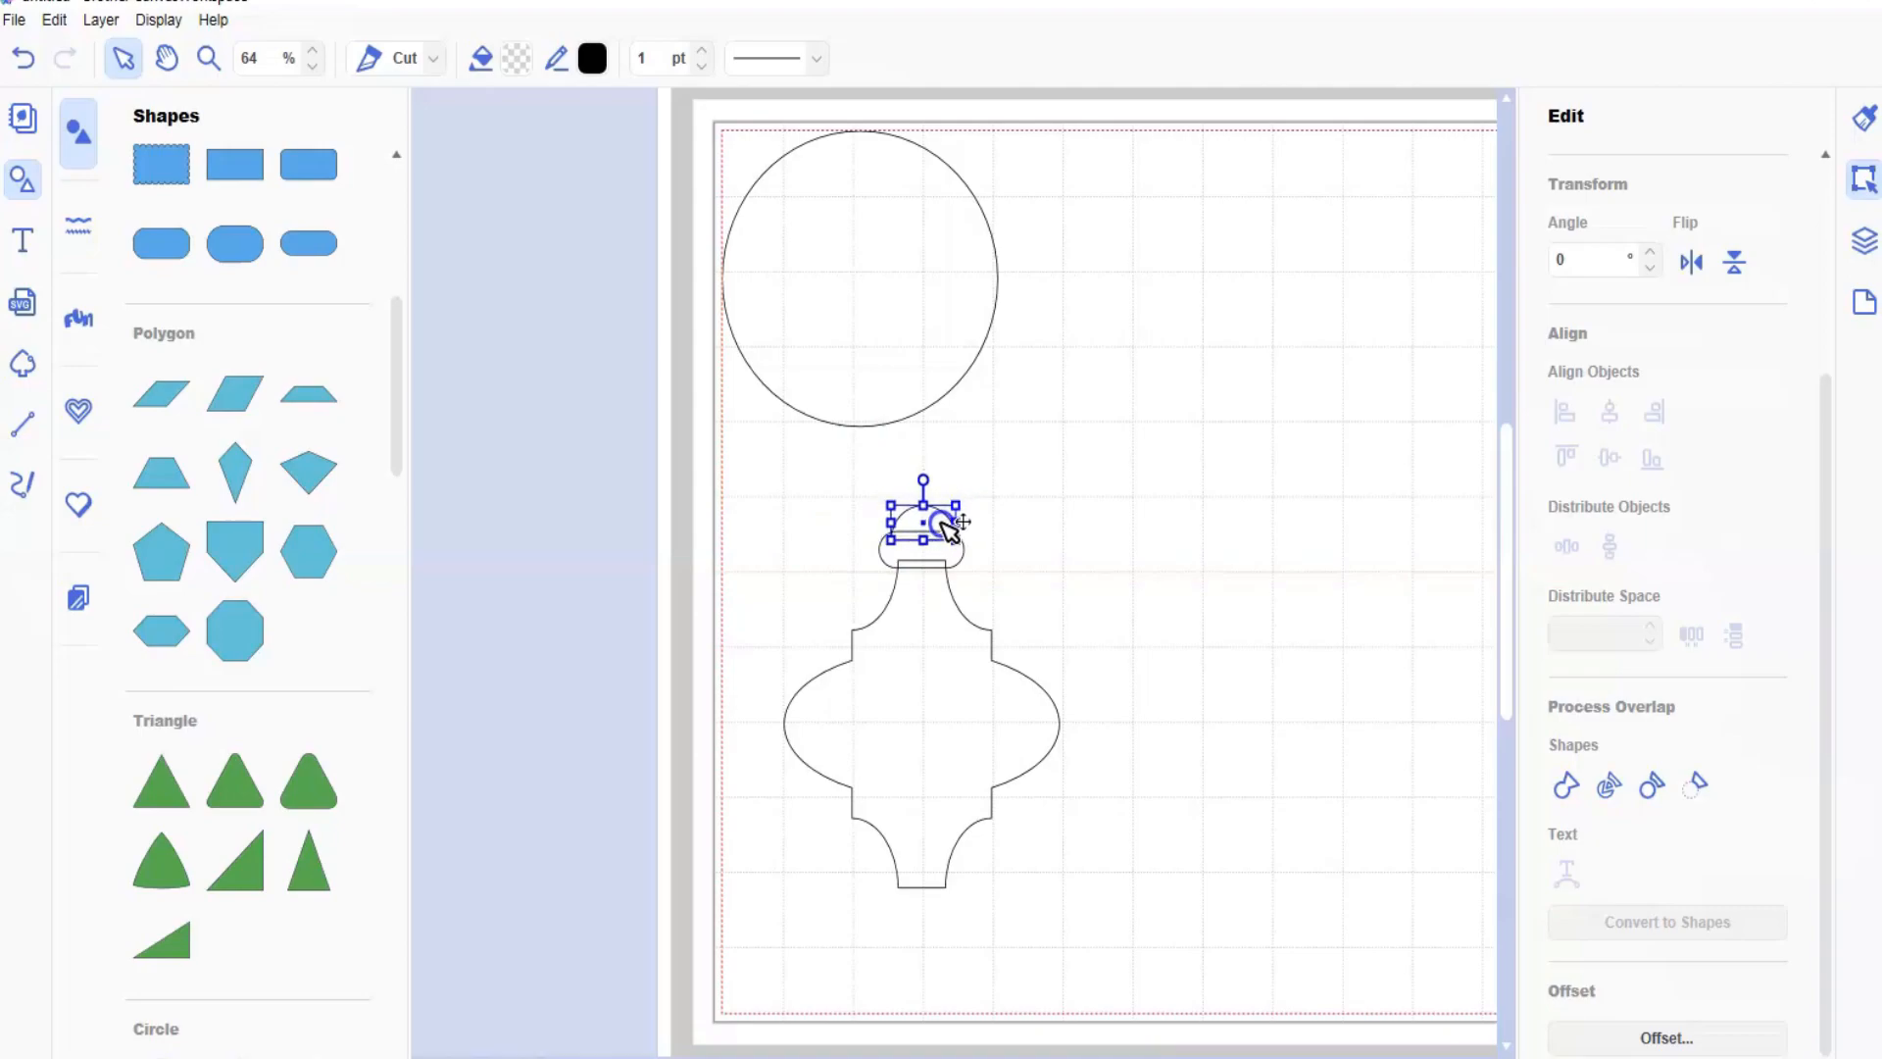
- Center the dome, cap and ornament body horizontally on each other and merge them into one shape
{"action": "left_click", "coordinate": [882, 475]}
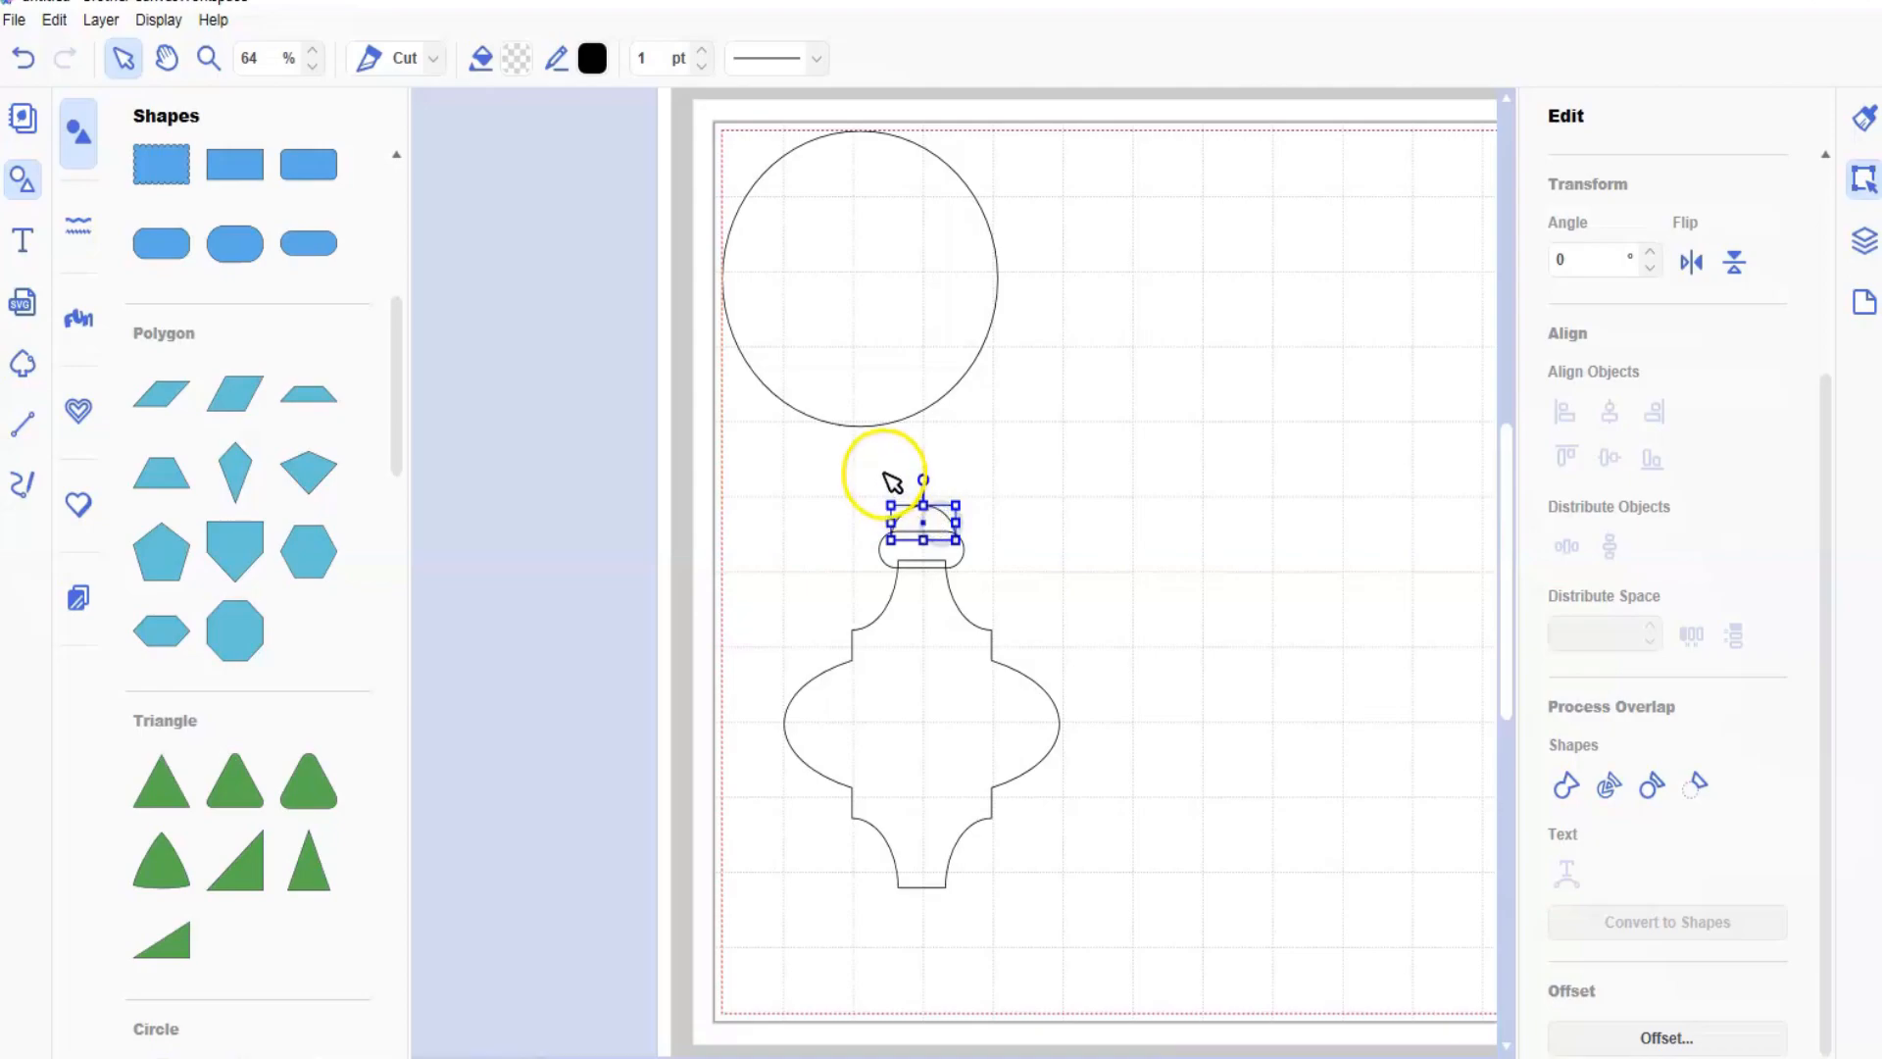
{"action": "left_click", "coordinate": [978, 669]}
{"action": "left_click", "coordinate": [1610, 407]}
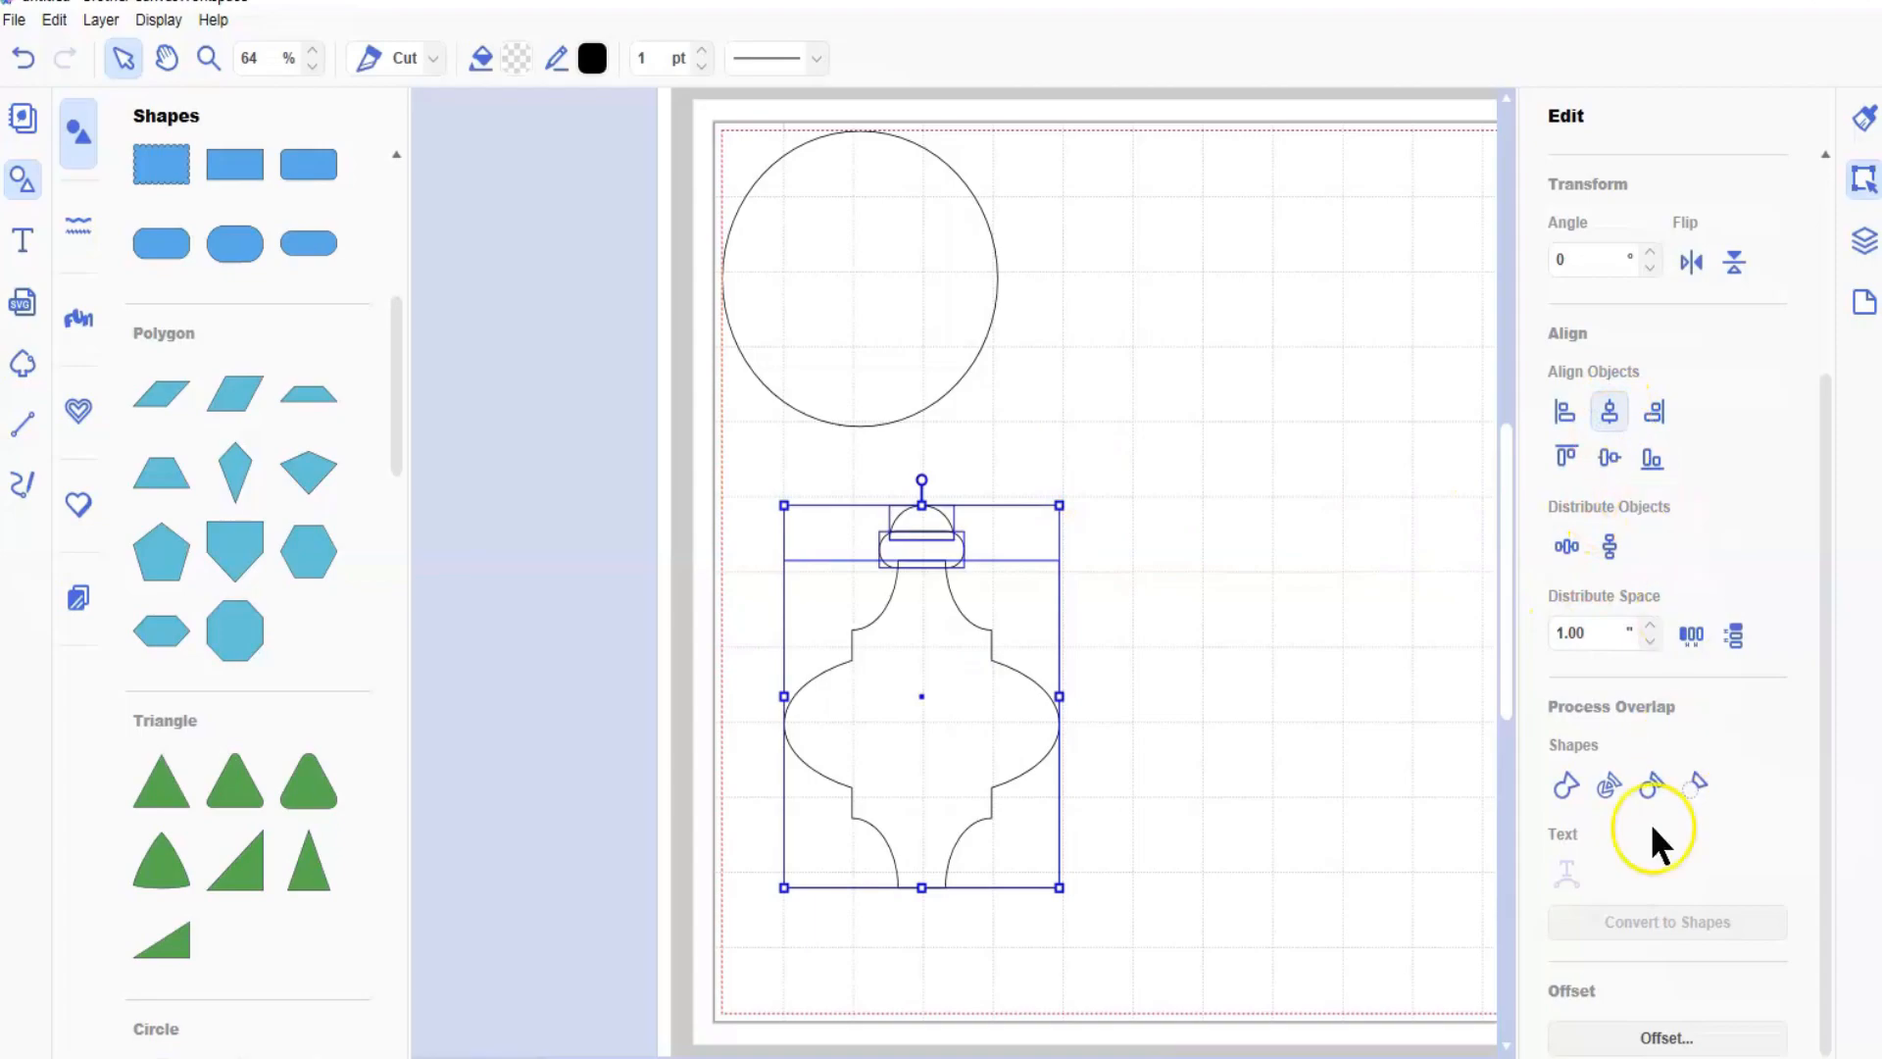
{"action": "left_click", "coordinate": [1563, 790]}
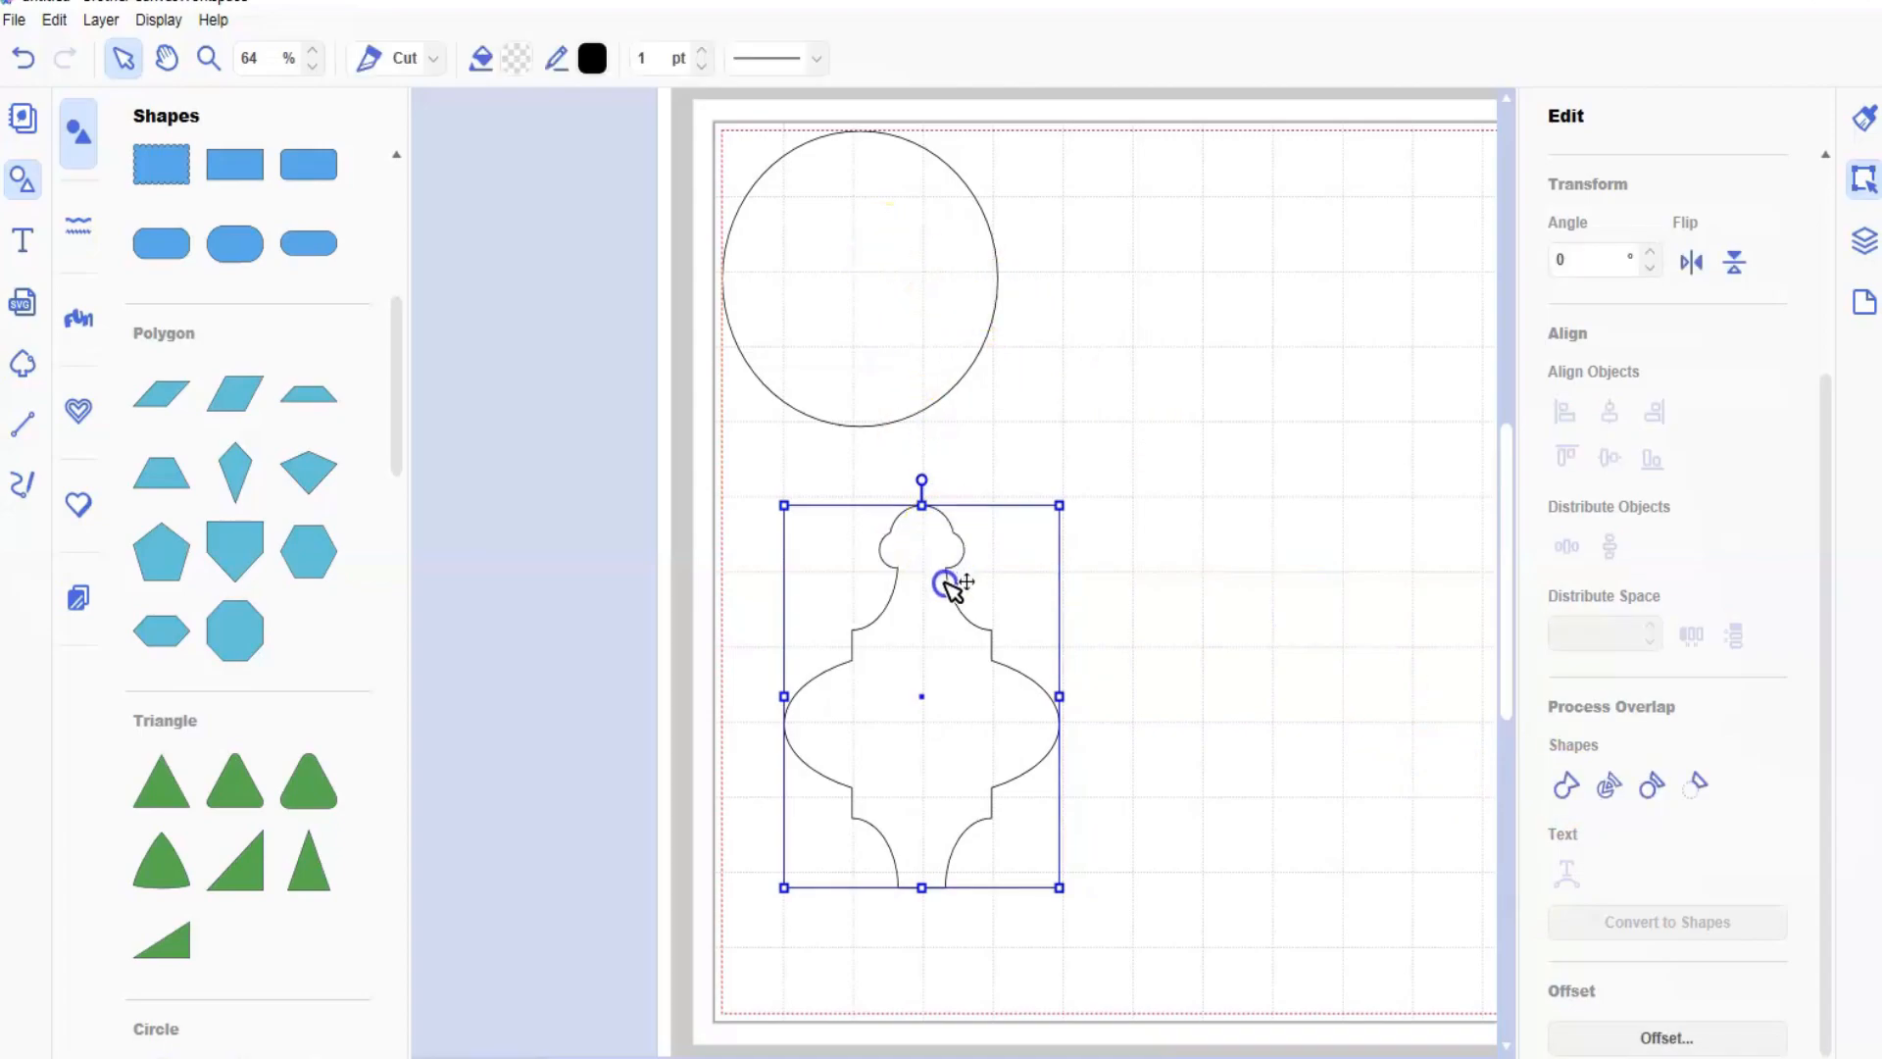
- Shrink the remaining full circle to hanging-hole size, place it inside the dome, and center it horizontally with the ornament
{"action": "left_click_drag", "start_coordinate": [917, 184], "coordinate": [987, 520]}
{"action": "left_click_drag", "start_coordinate": [1073, 469], "coordinate": [937, 526]}
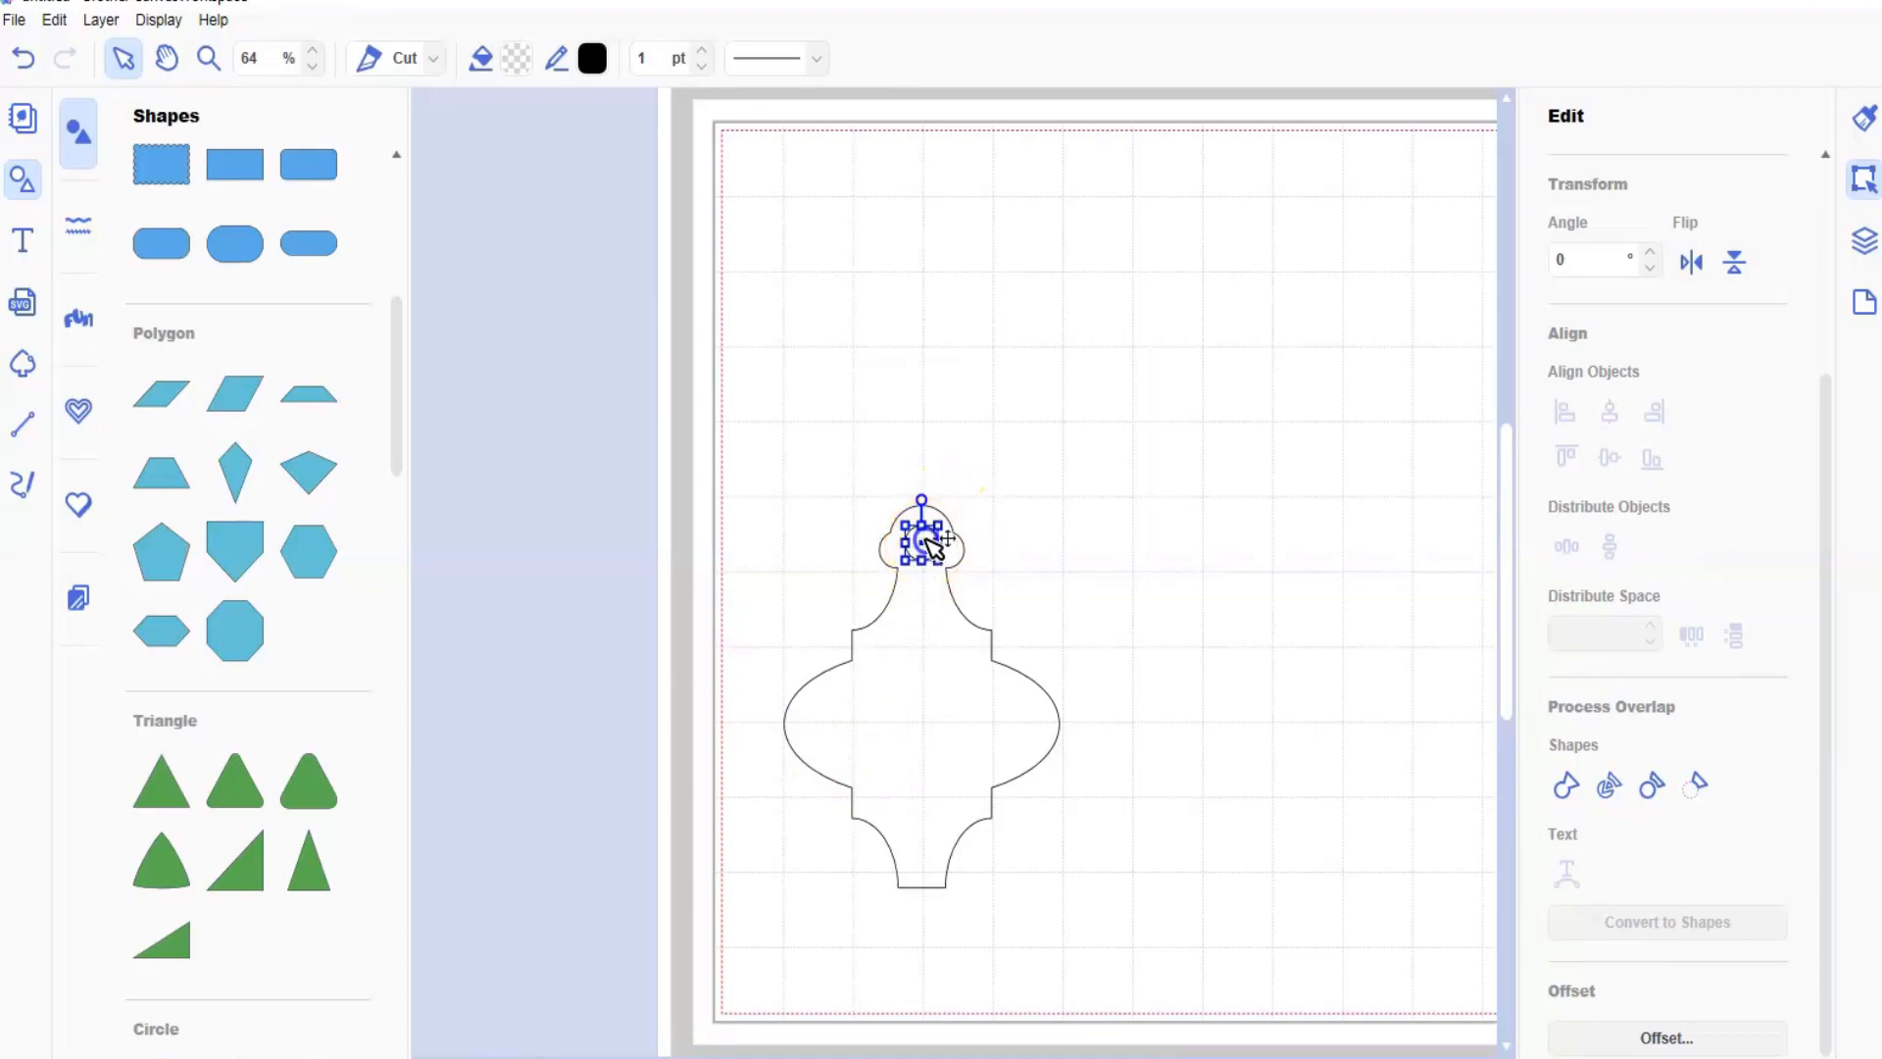
{"action": "left_click_drag", "start_coordinate": [928, 538], "coordinate": [929, 531]}
{"action": "left_click", "coordinate": [1094, 557]}
{"action": "left_click_drag", "start_coordinate": [847, 483], "coordinate": [984, 577]}
{"action": "left_click", "coordinate": [1609, 412]}
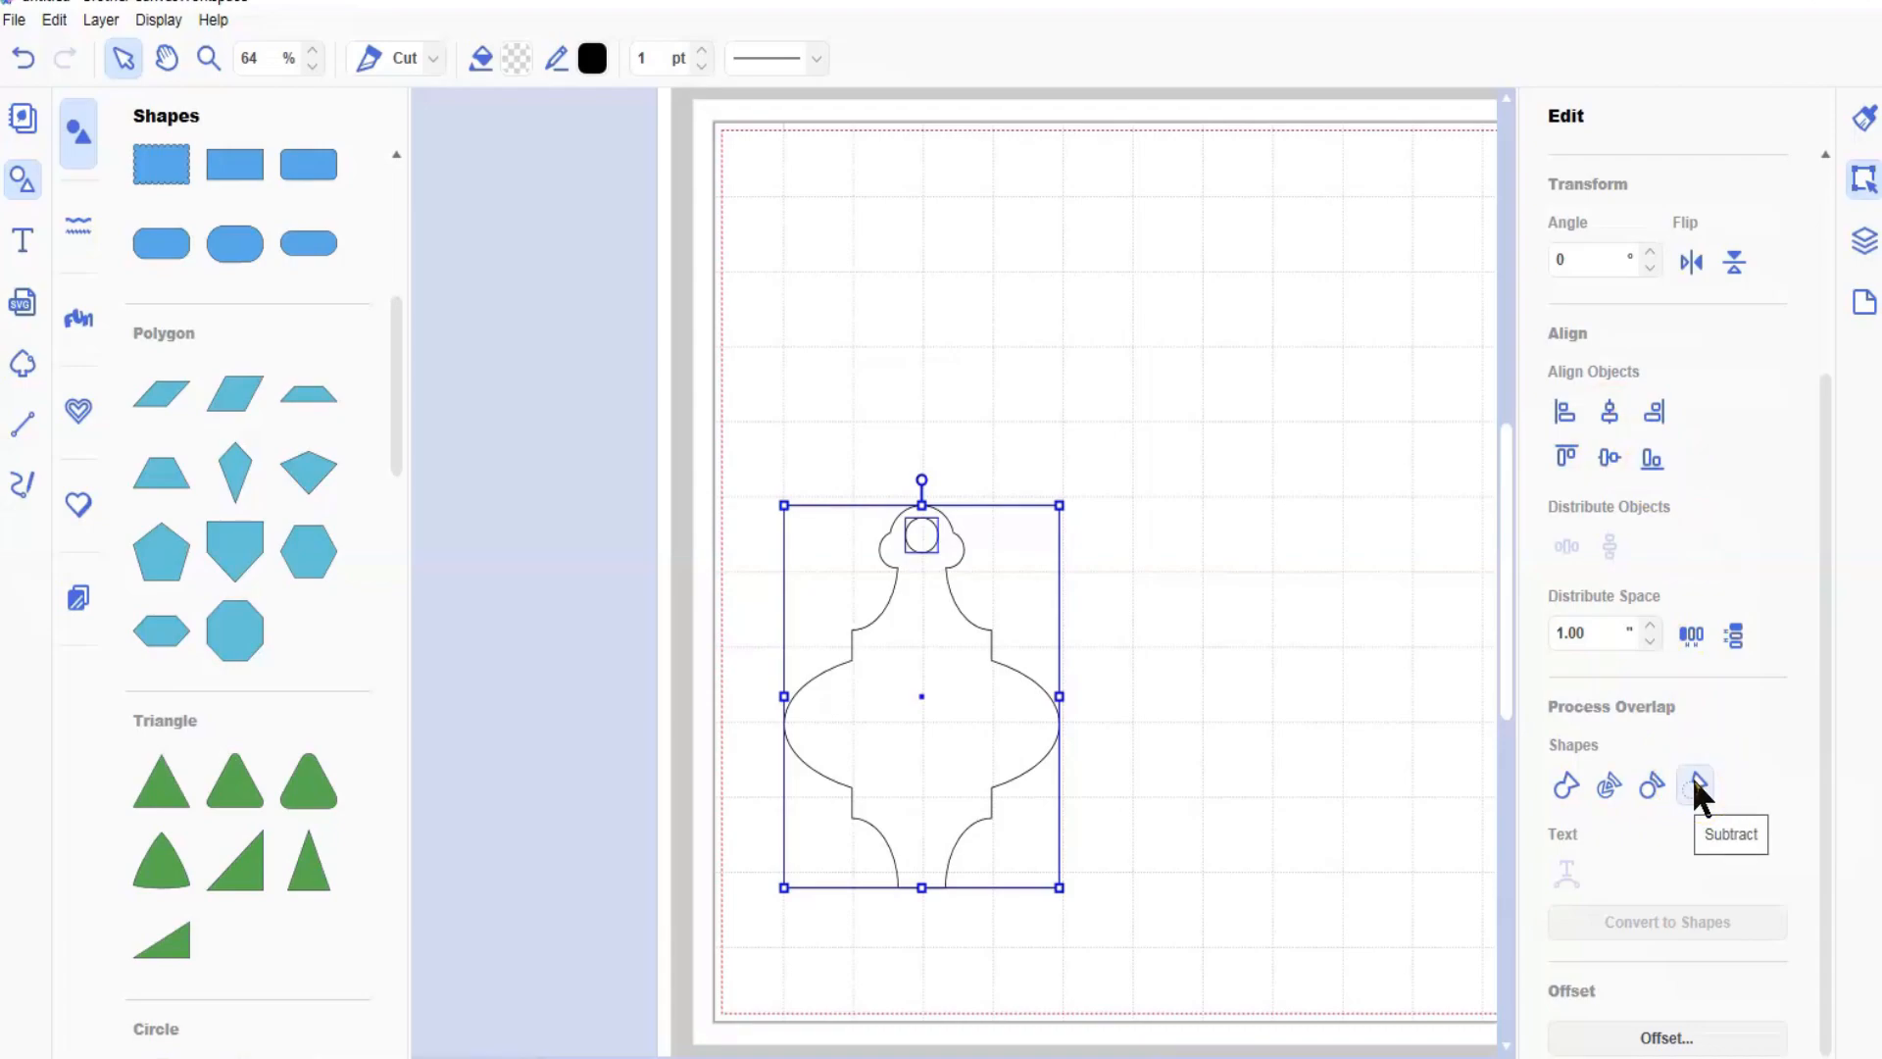
{"action": "left_click", "coordinate": [1281, 713]}
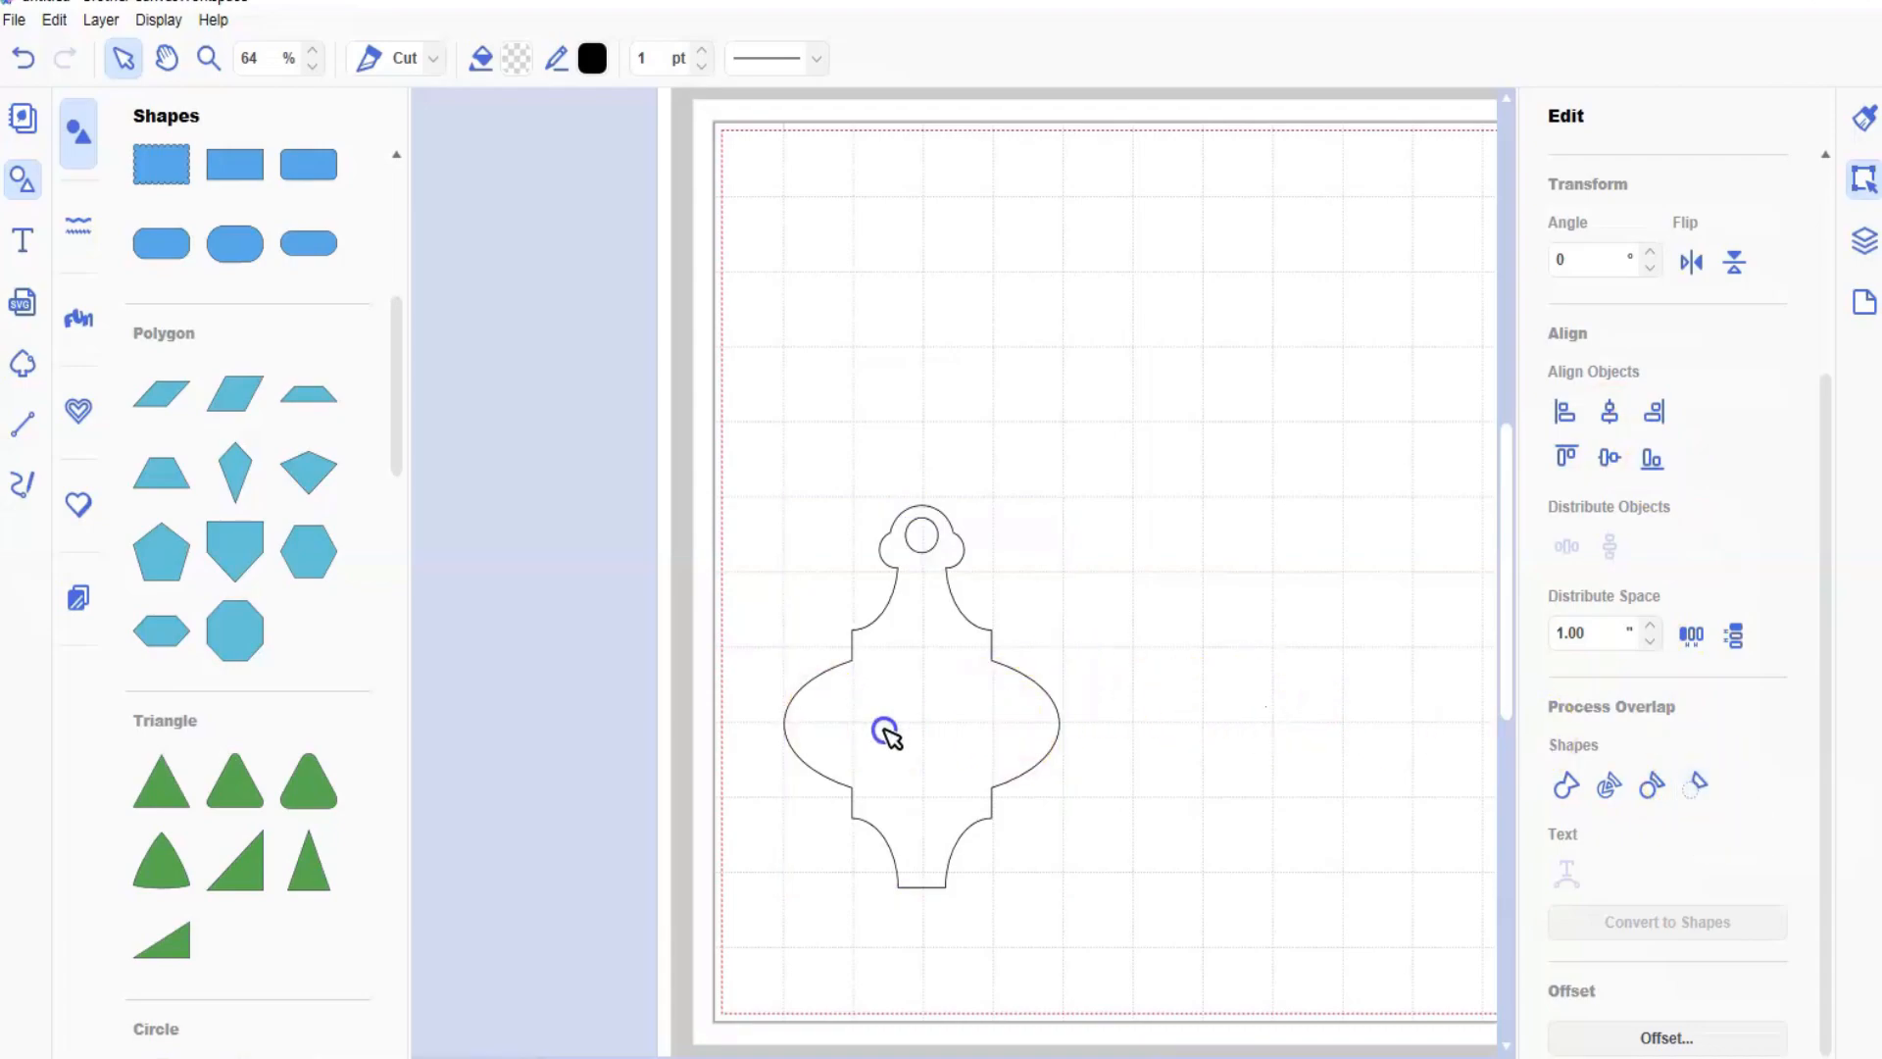
- Send the ornament body to the back and subtract the small circle from it to cut the hanging hole
{"action": "left_click", "coordinate": [966, 729]}
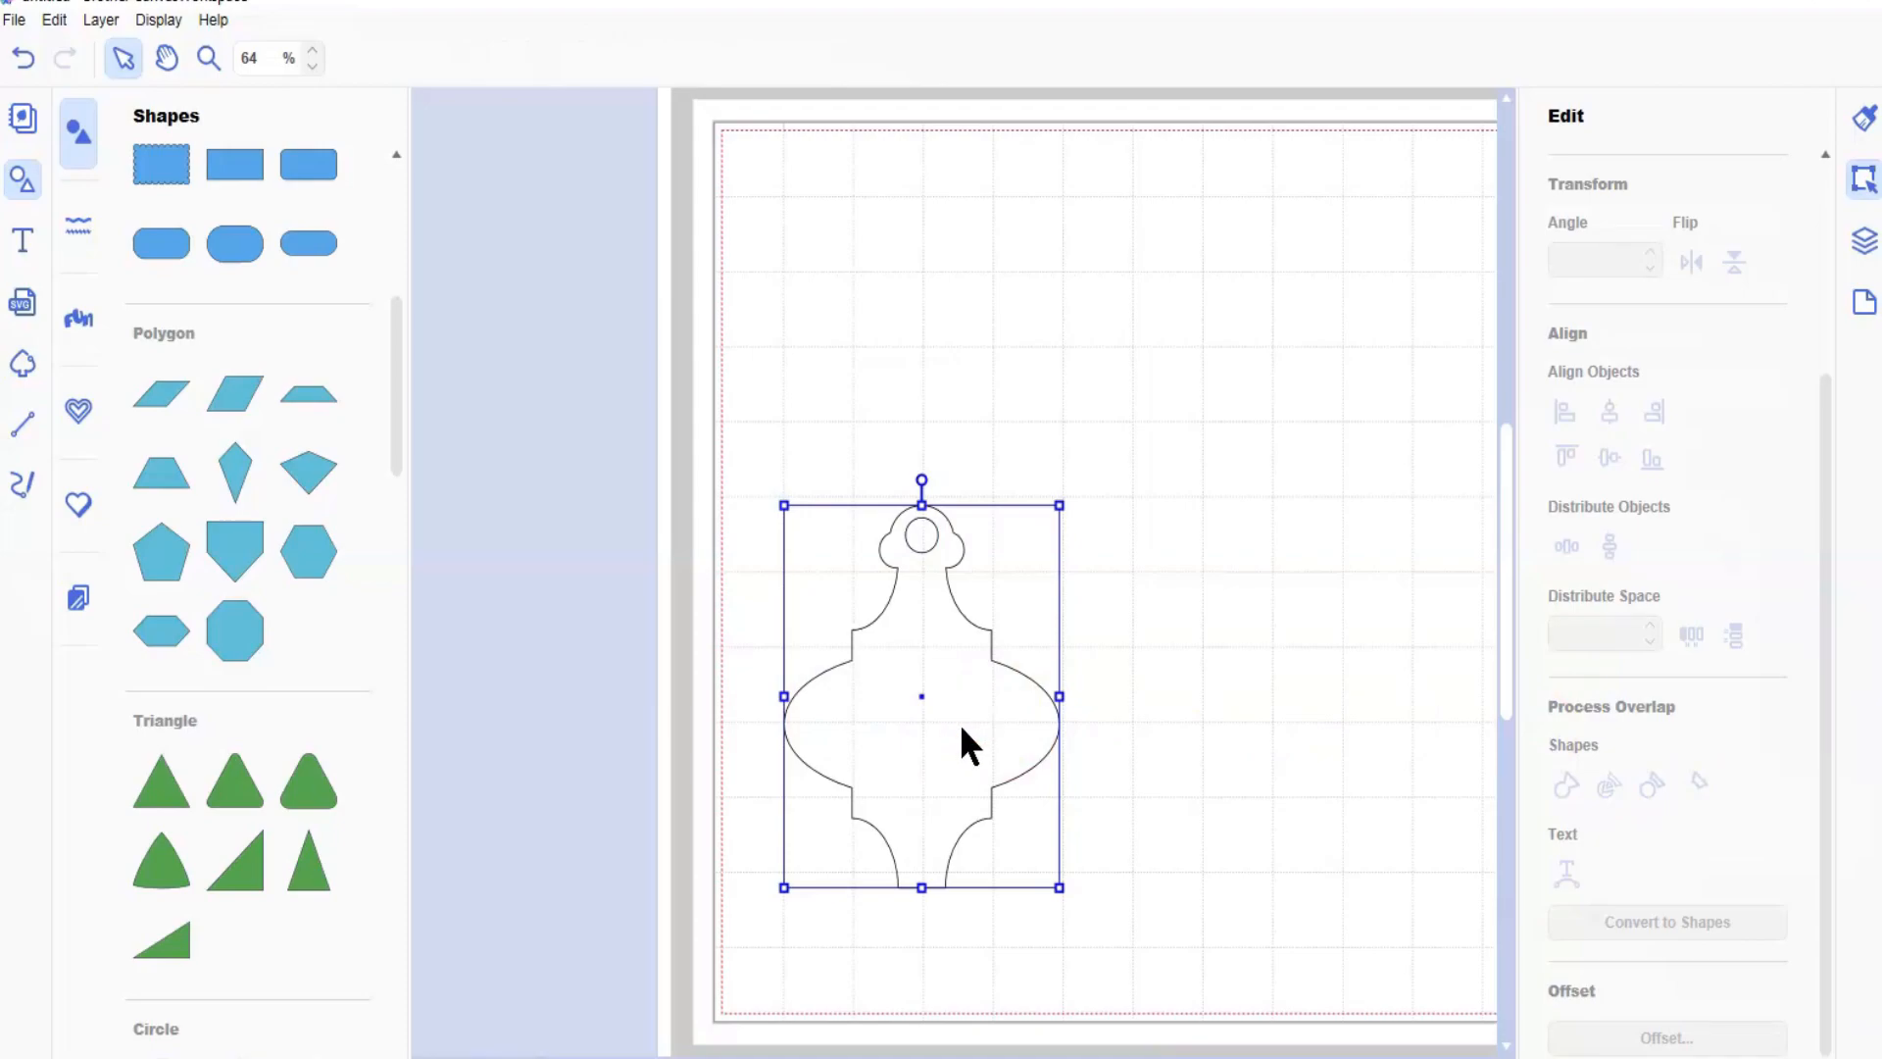
{"action": "right_click", "coordinate": [963, 729]}
{"action": "mouse_move", "coordinate": [1138, 1029]}
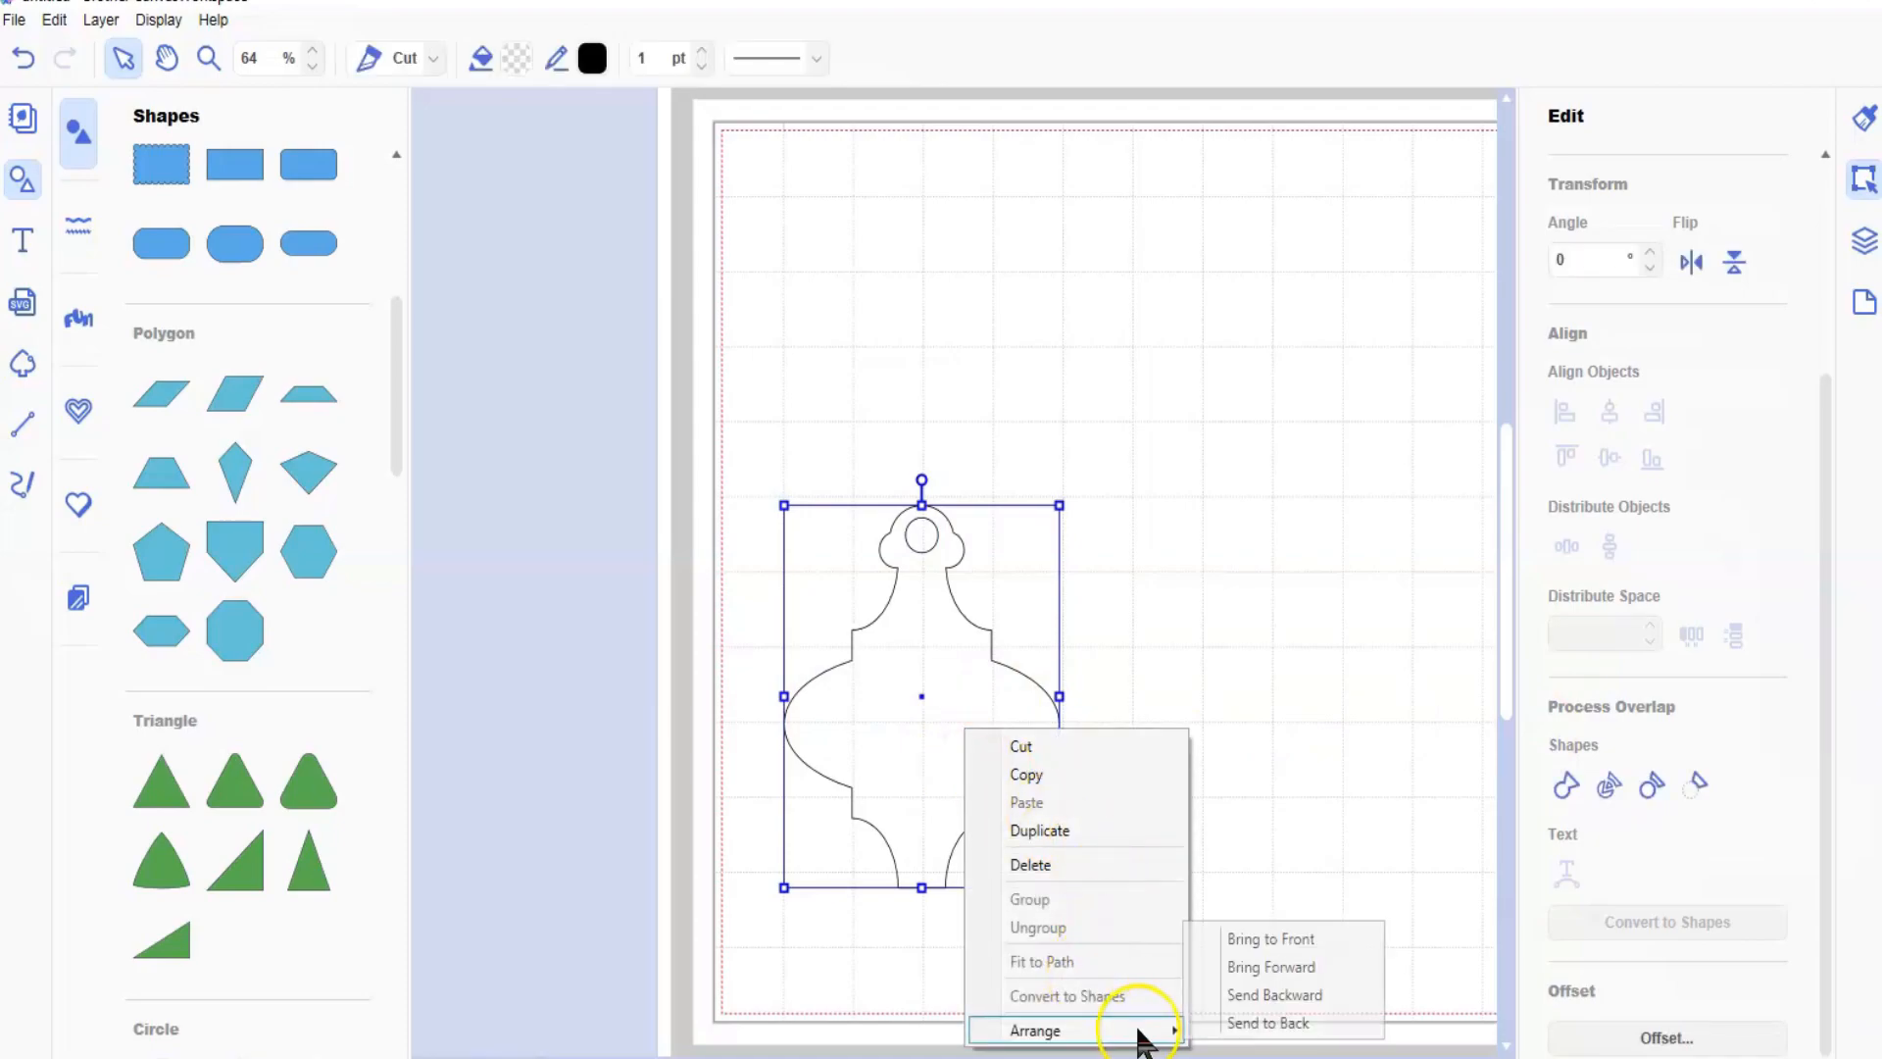
{"action": "left_click", "coordinate": [1237, 1020]}
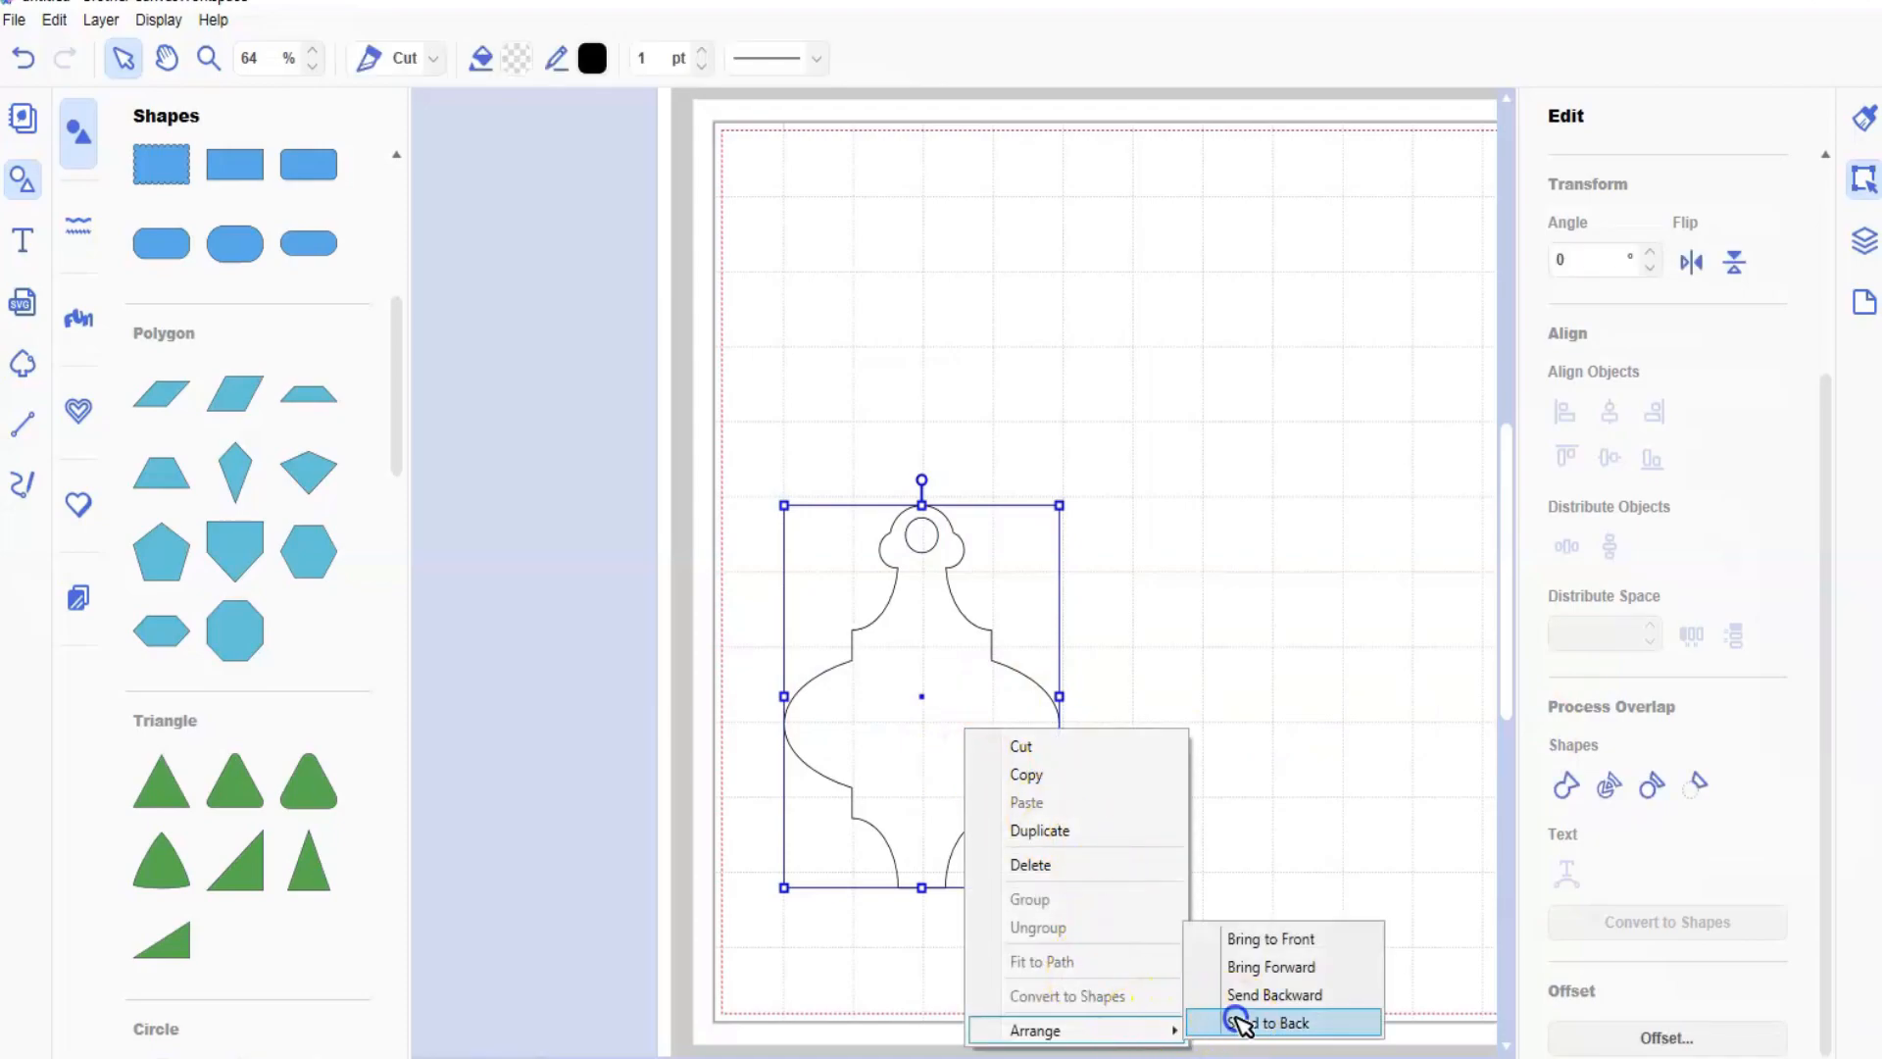
{"action": "left_click", "coordinate": [914, 778]}
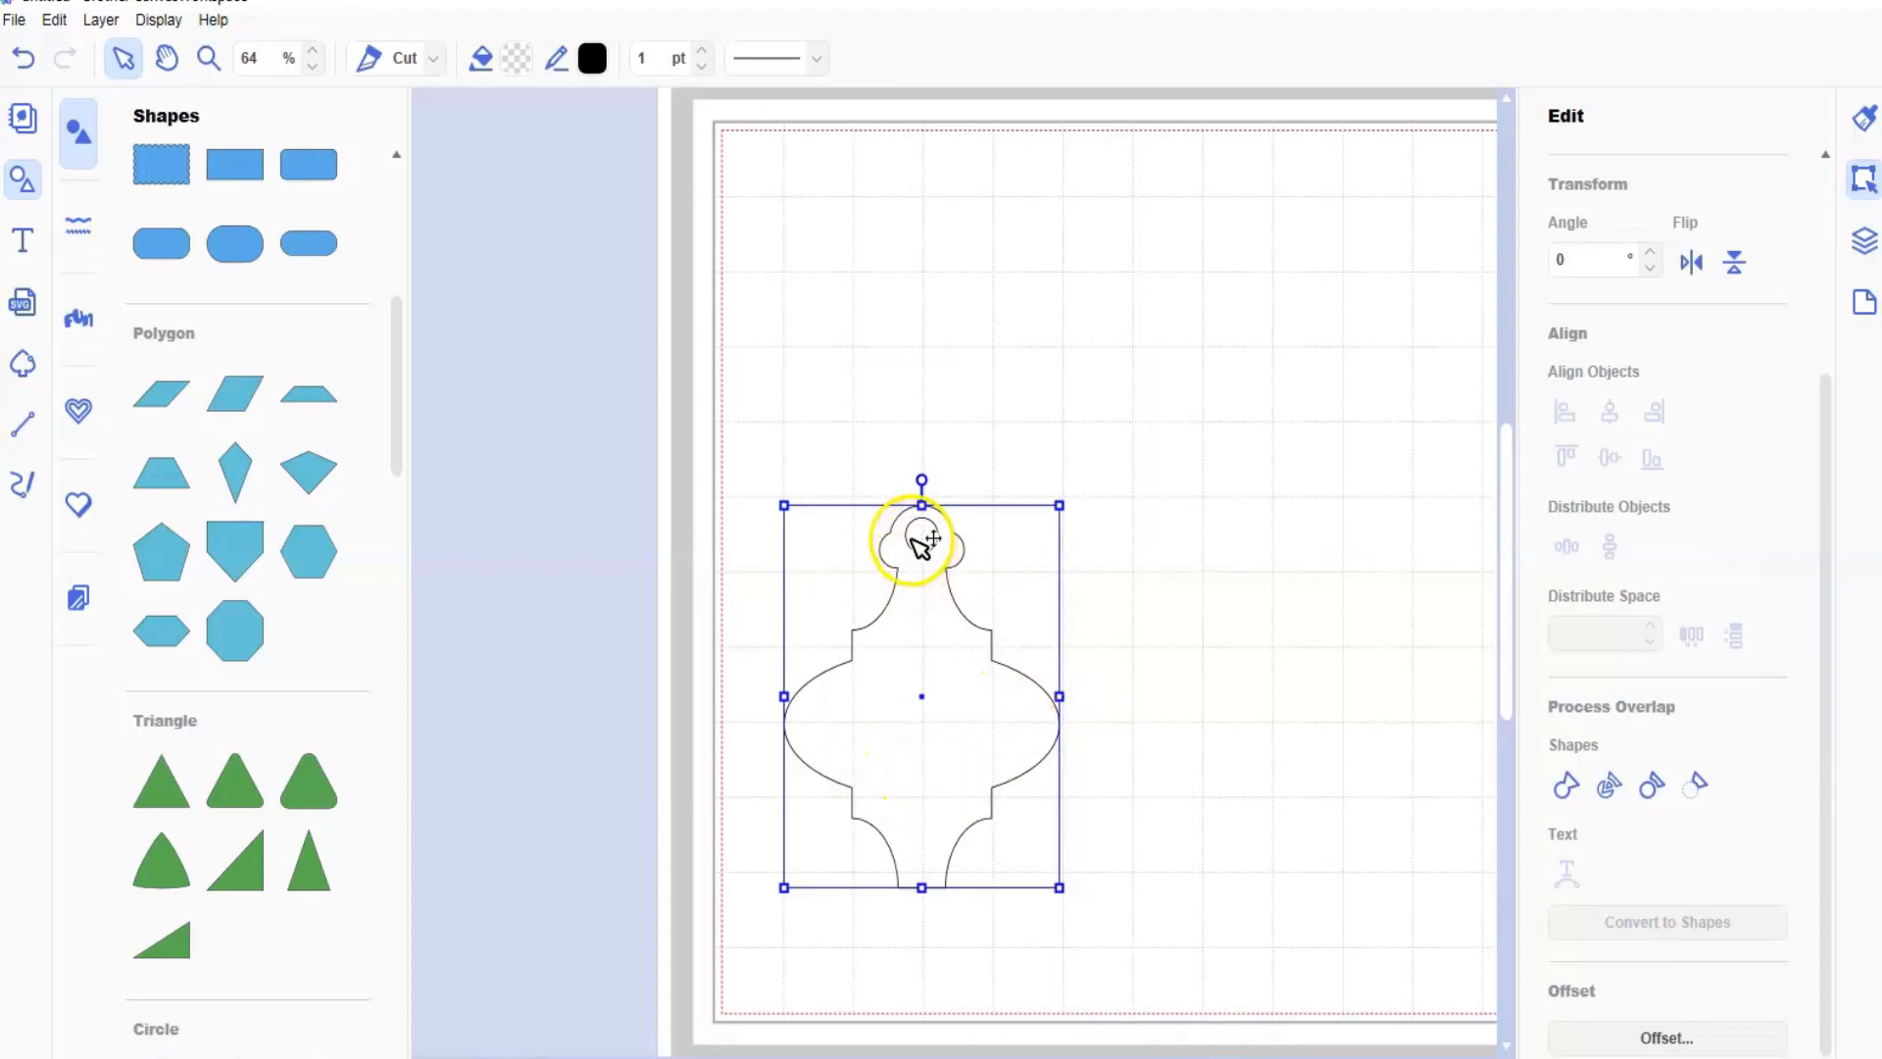
{"action": "left_click", "coordinate": [887, 504]}
{"action": "left_click", "coordinate": [1651, 779]}
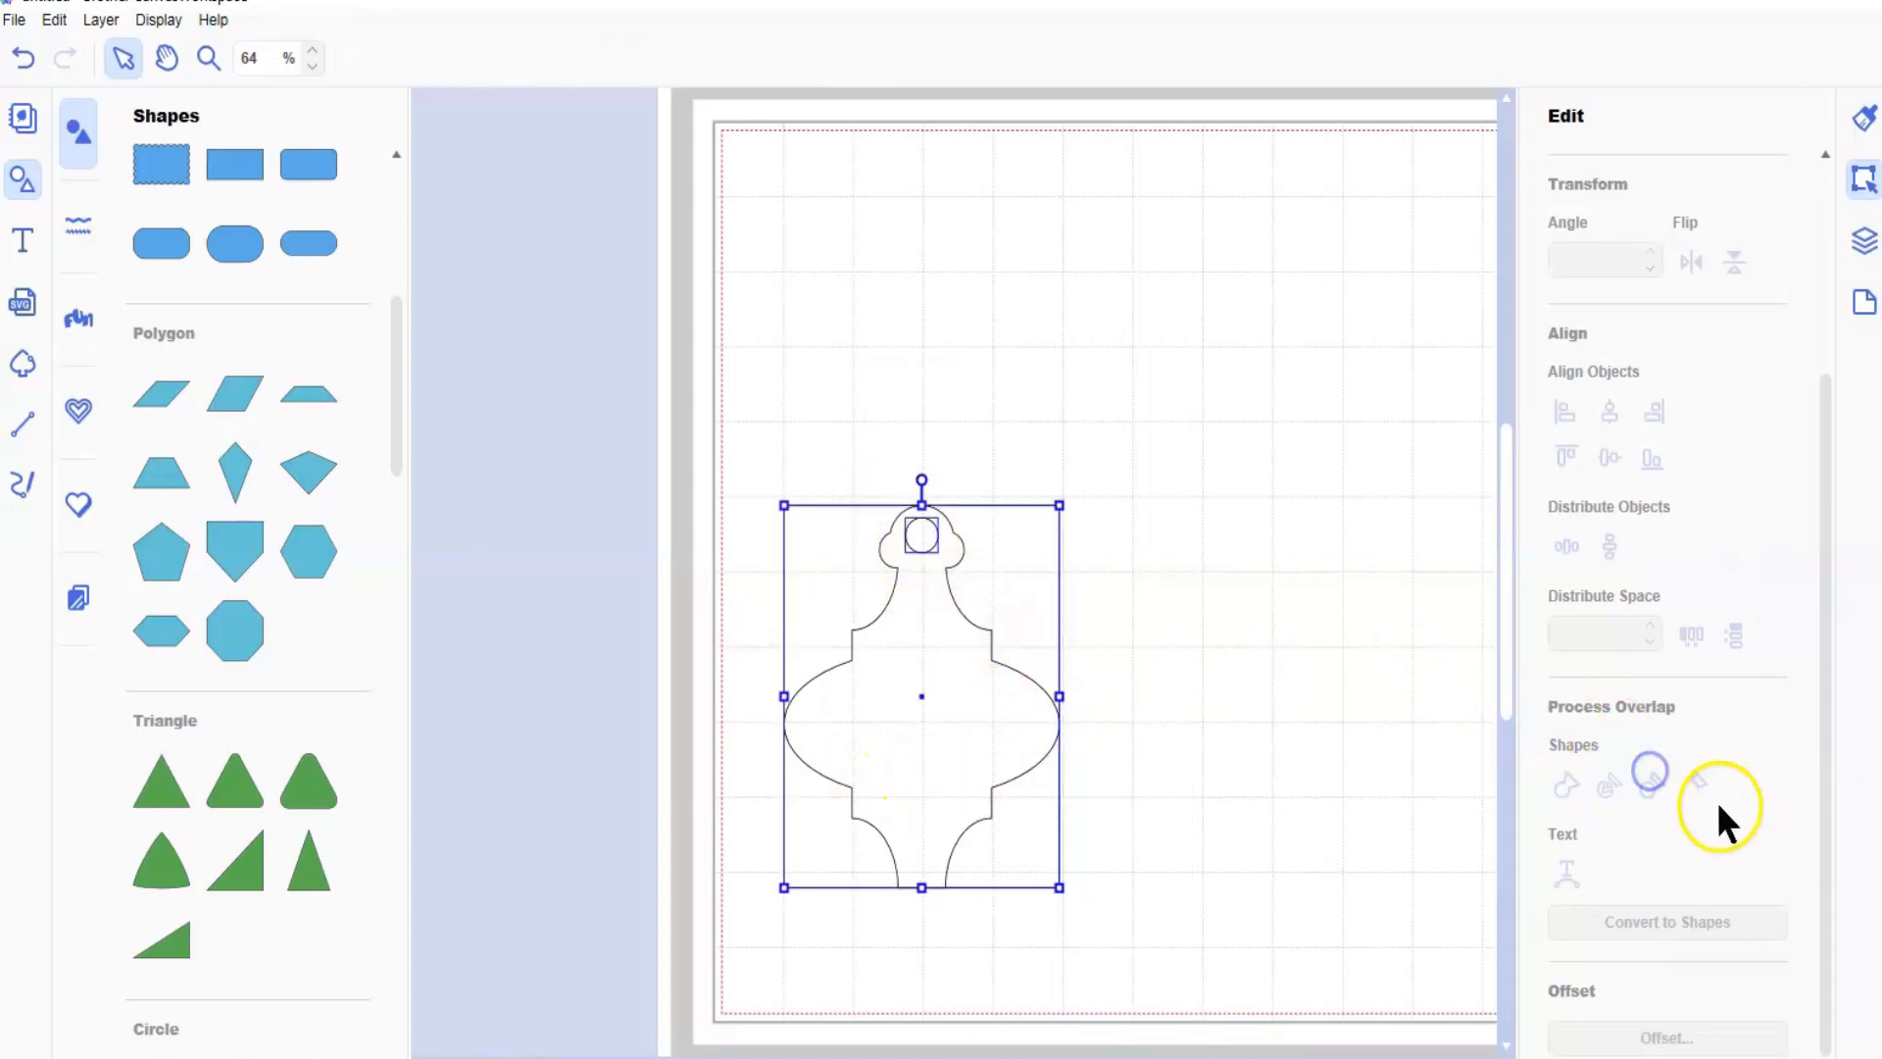
{"action": "left_click", "coordinate": [1687, 781]}
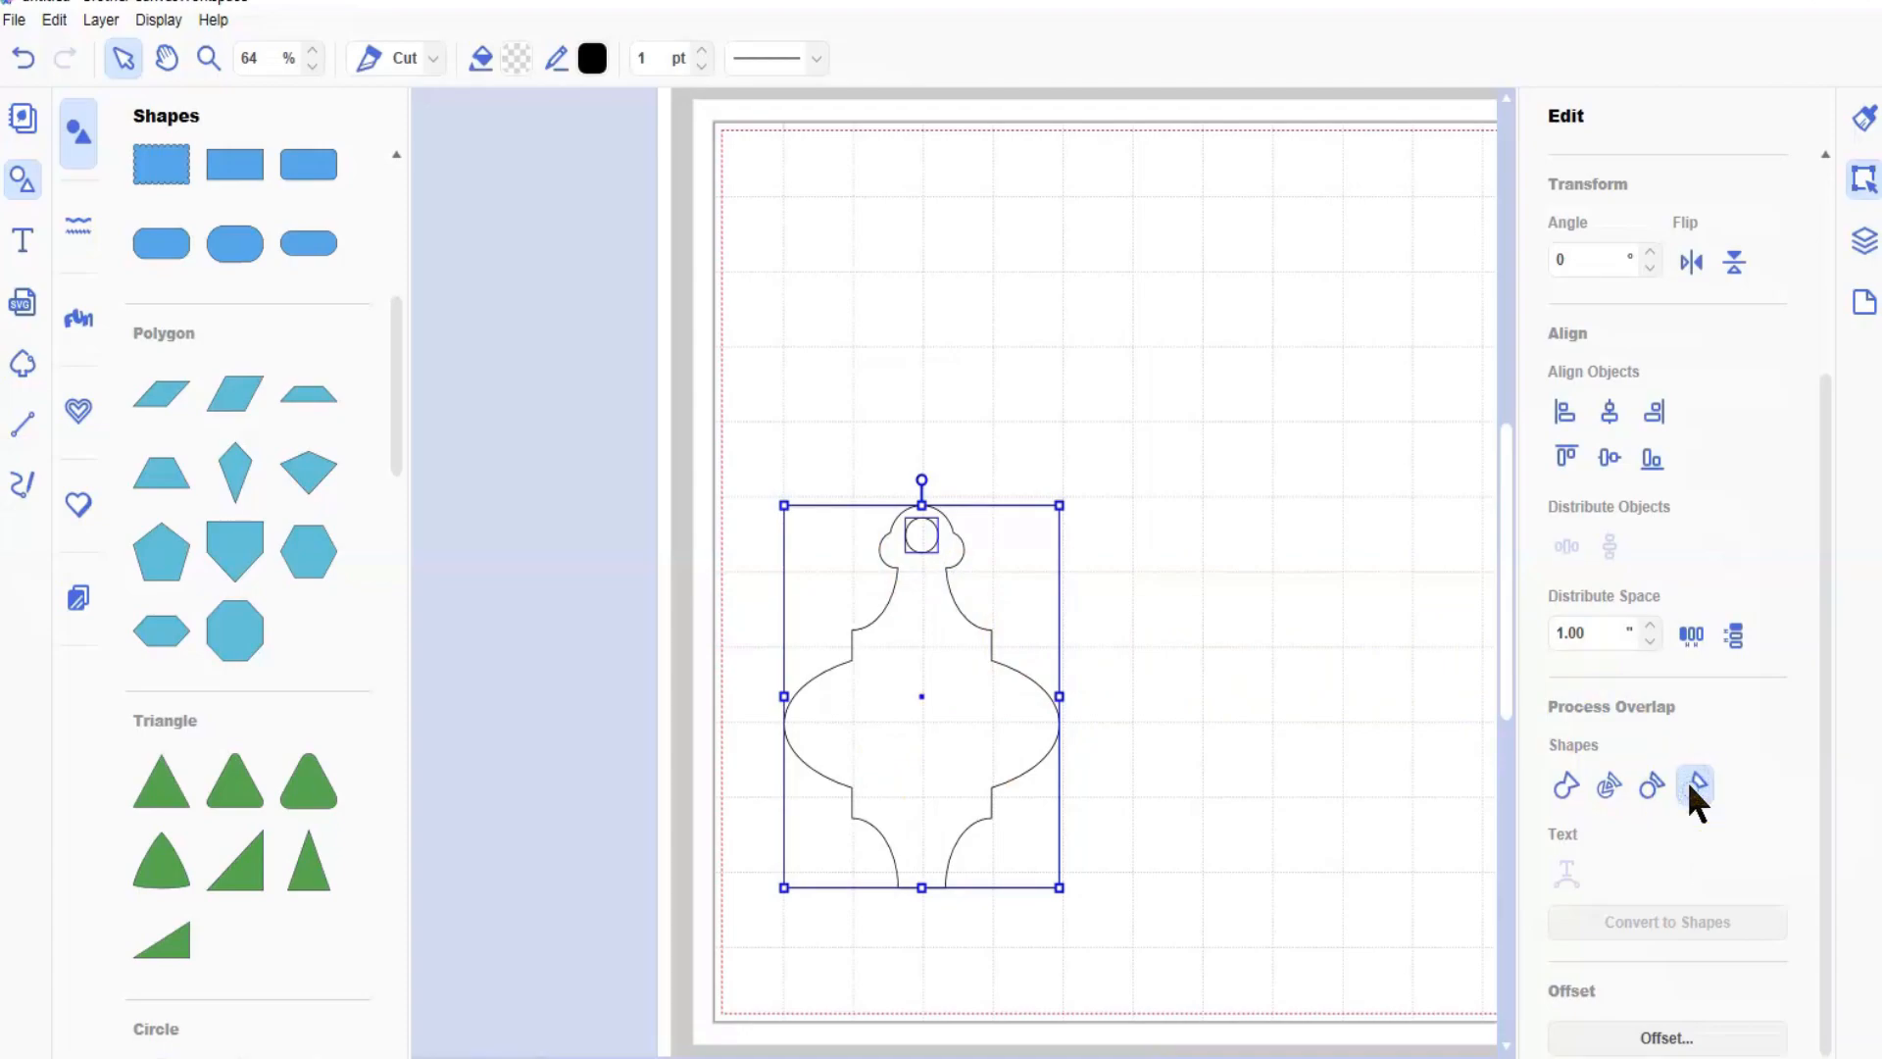
- Squash the finished ornament to a shorter height from its lower edge and move it aside to the upper right area of the mat
{"action": "left_click_drag", "start_coordinate": [931, 769], "coordinate": [933, 453]}
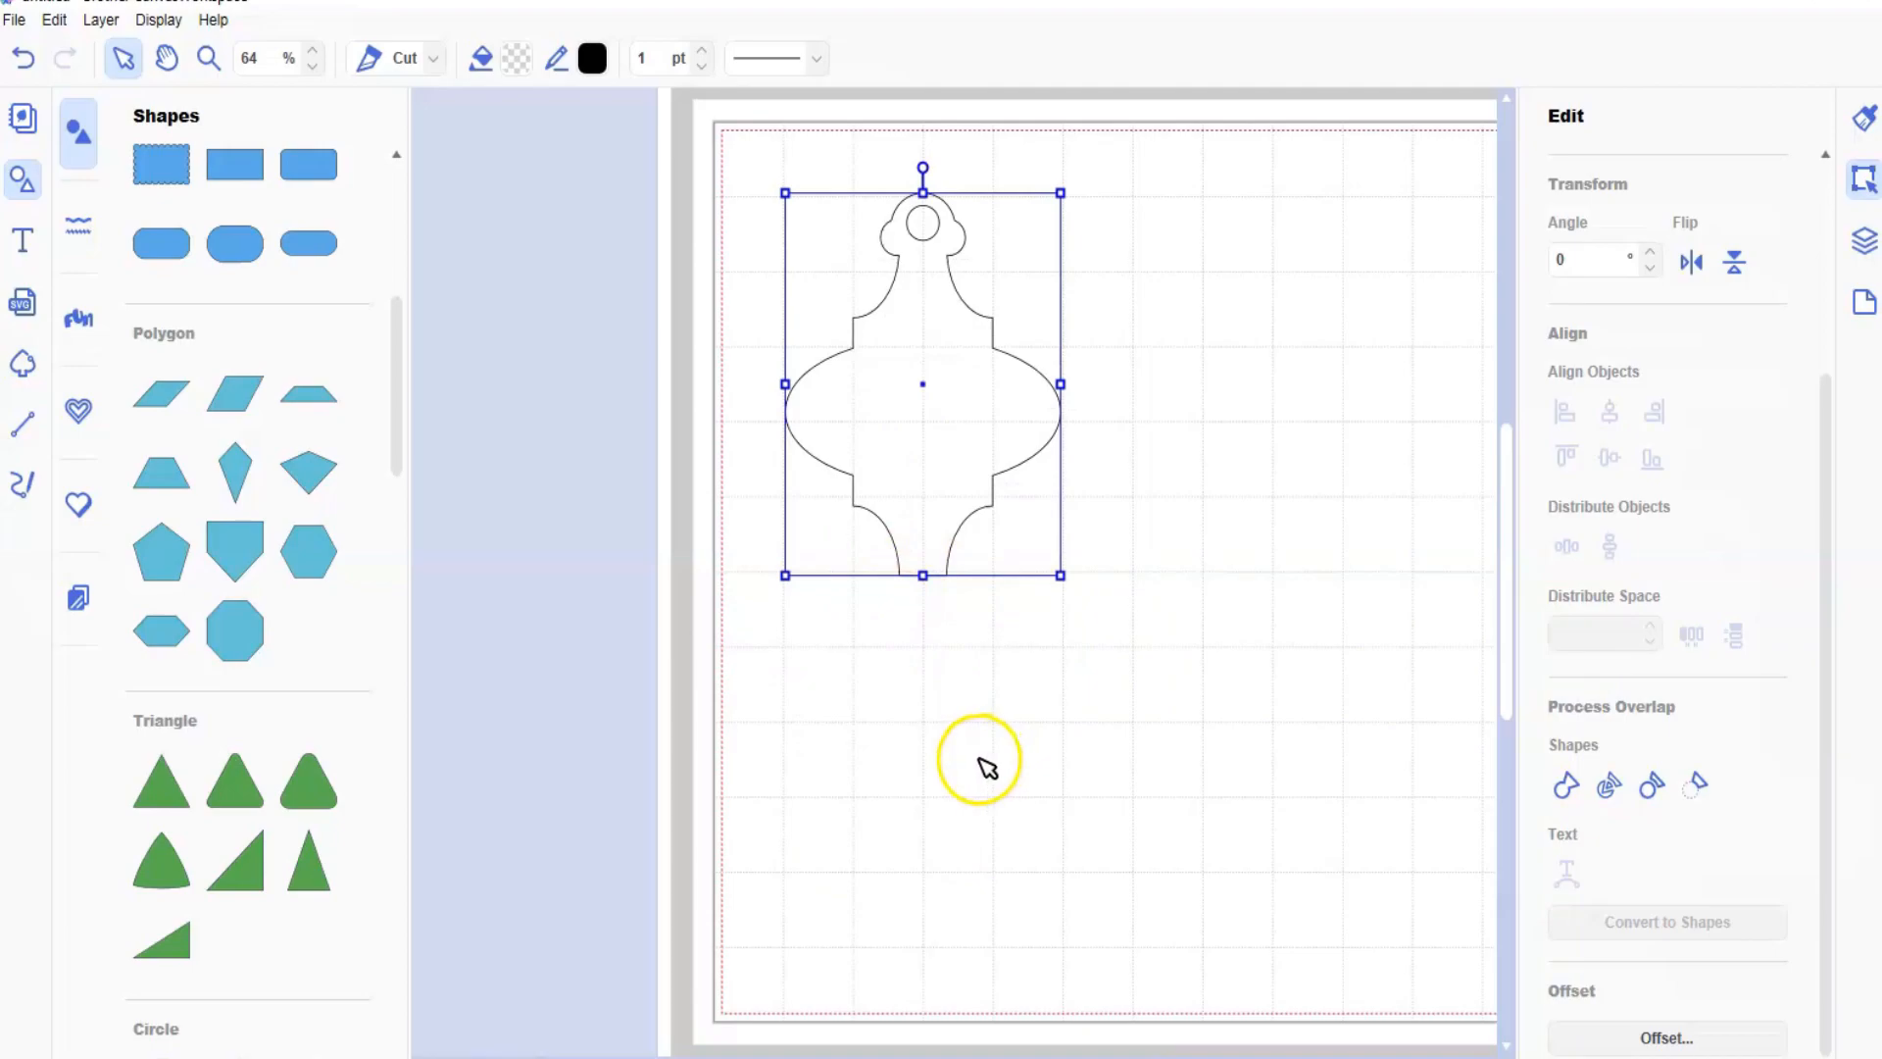
{"action": "left_click", "coordinate": [919, 640]}
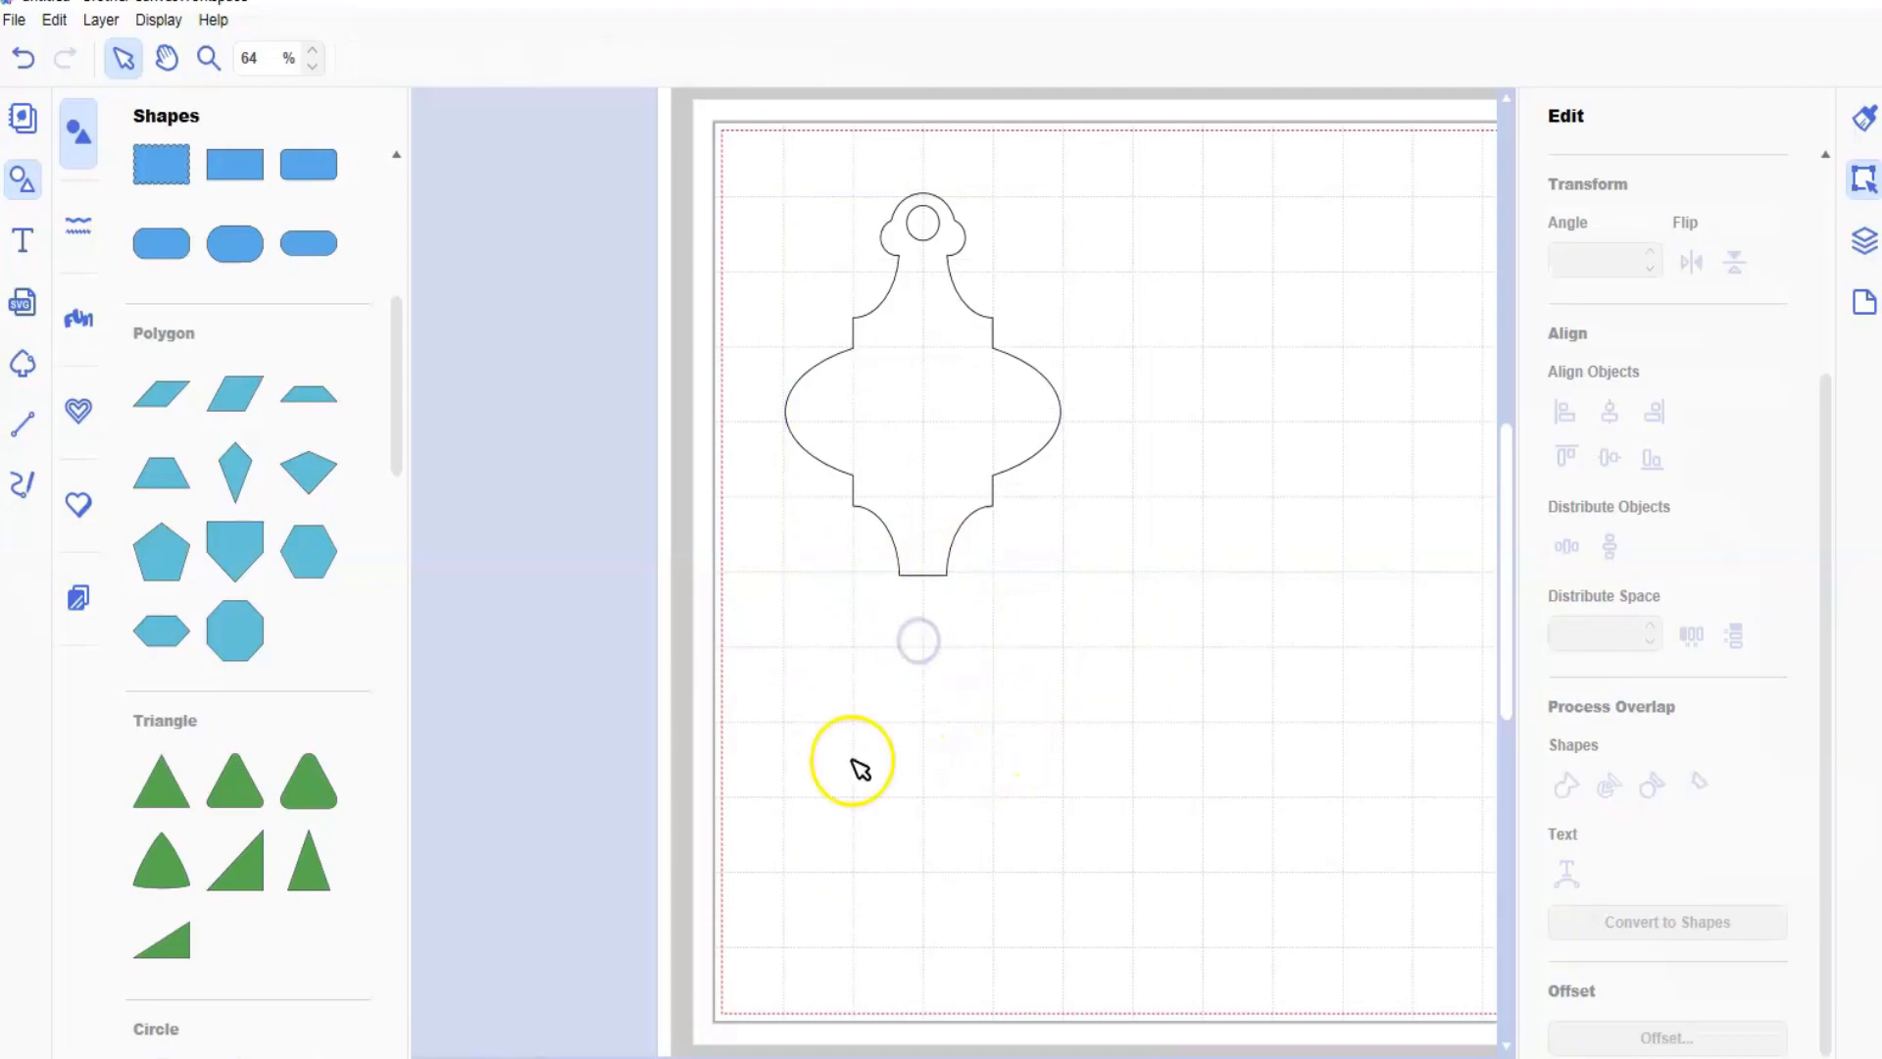
{"action": "left_click", "coordinate": [925, 496]}
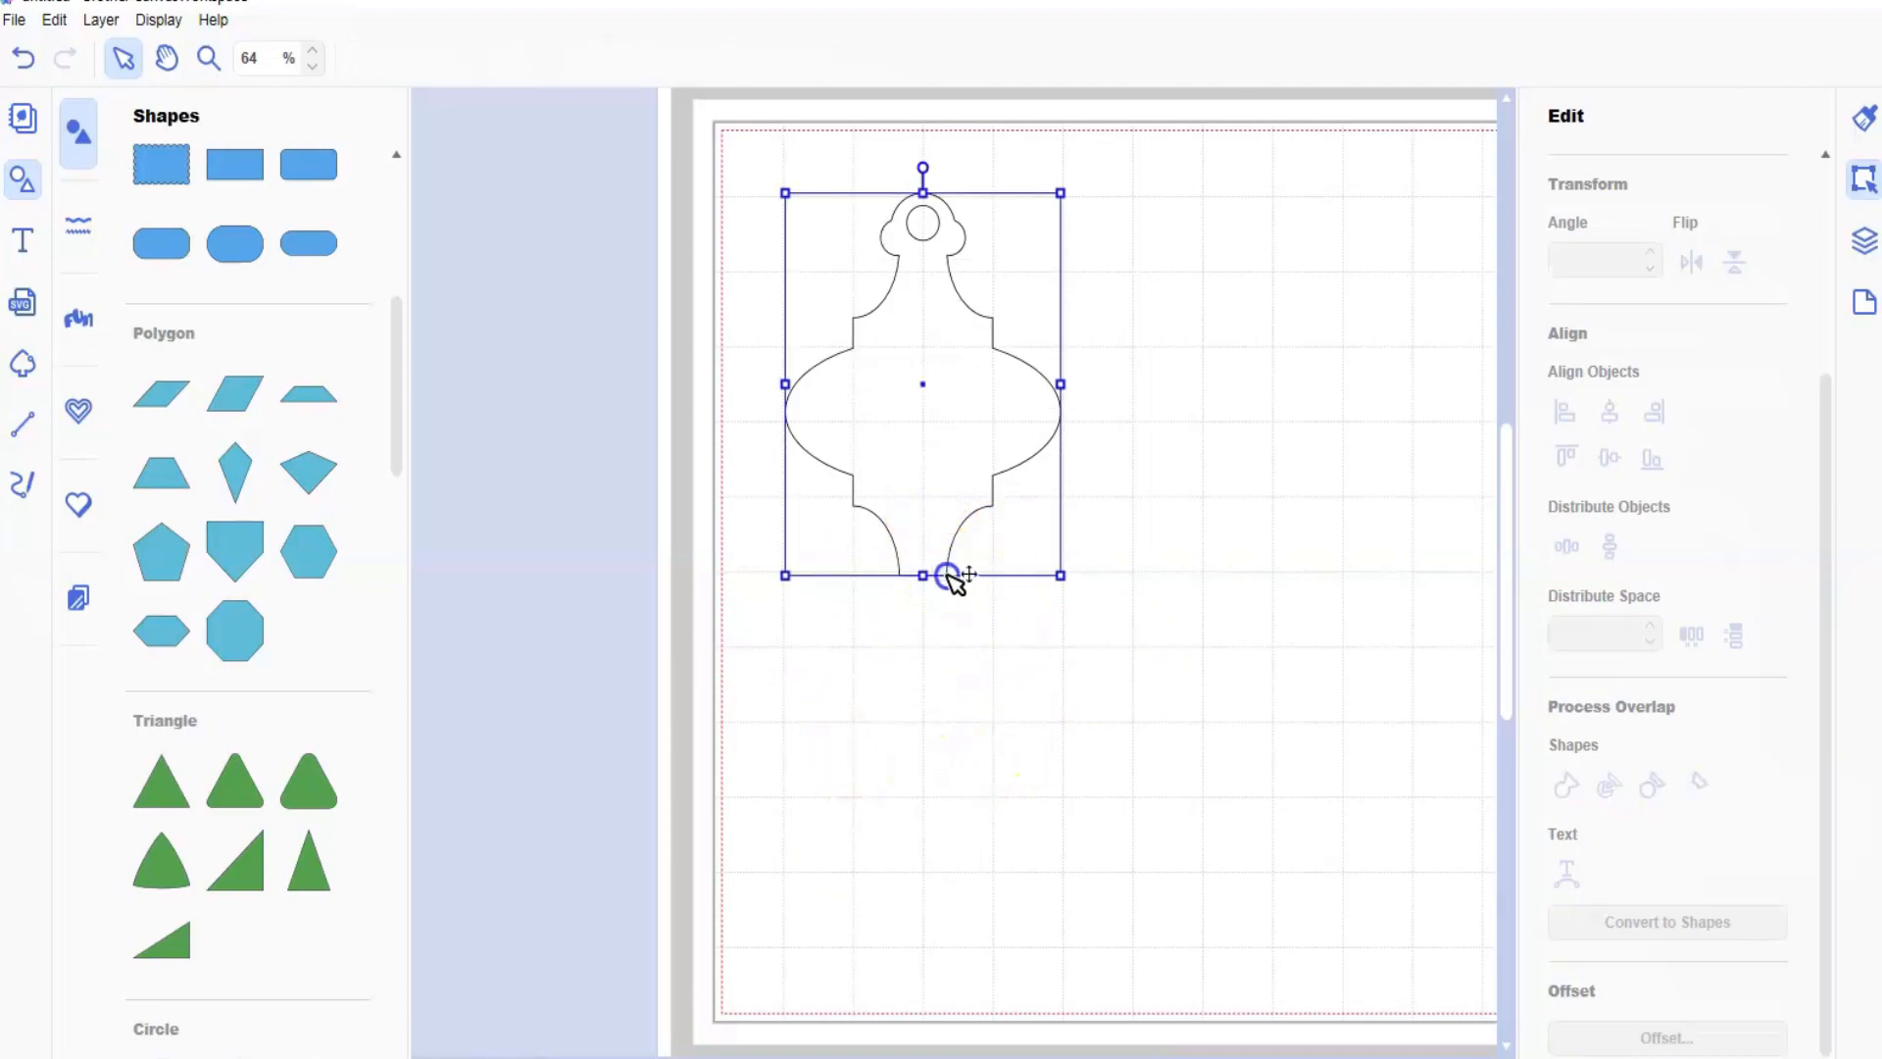
{"action": "left_click_drag", "start_coordinate": [922, 575], "coordinate": [921, 514]}
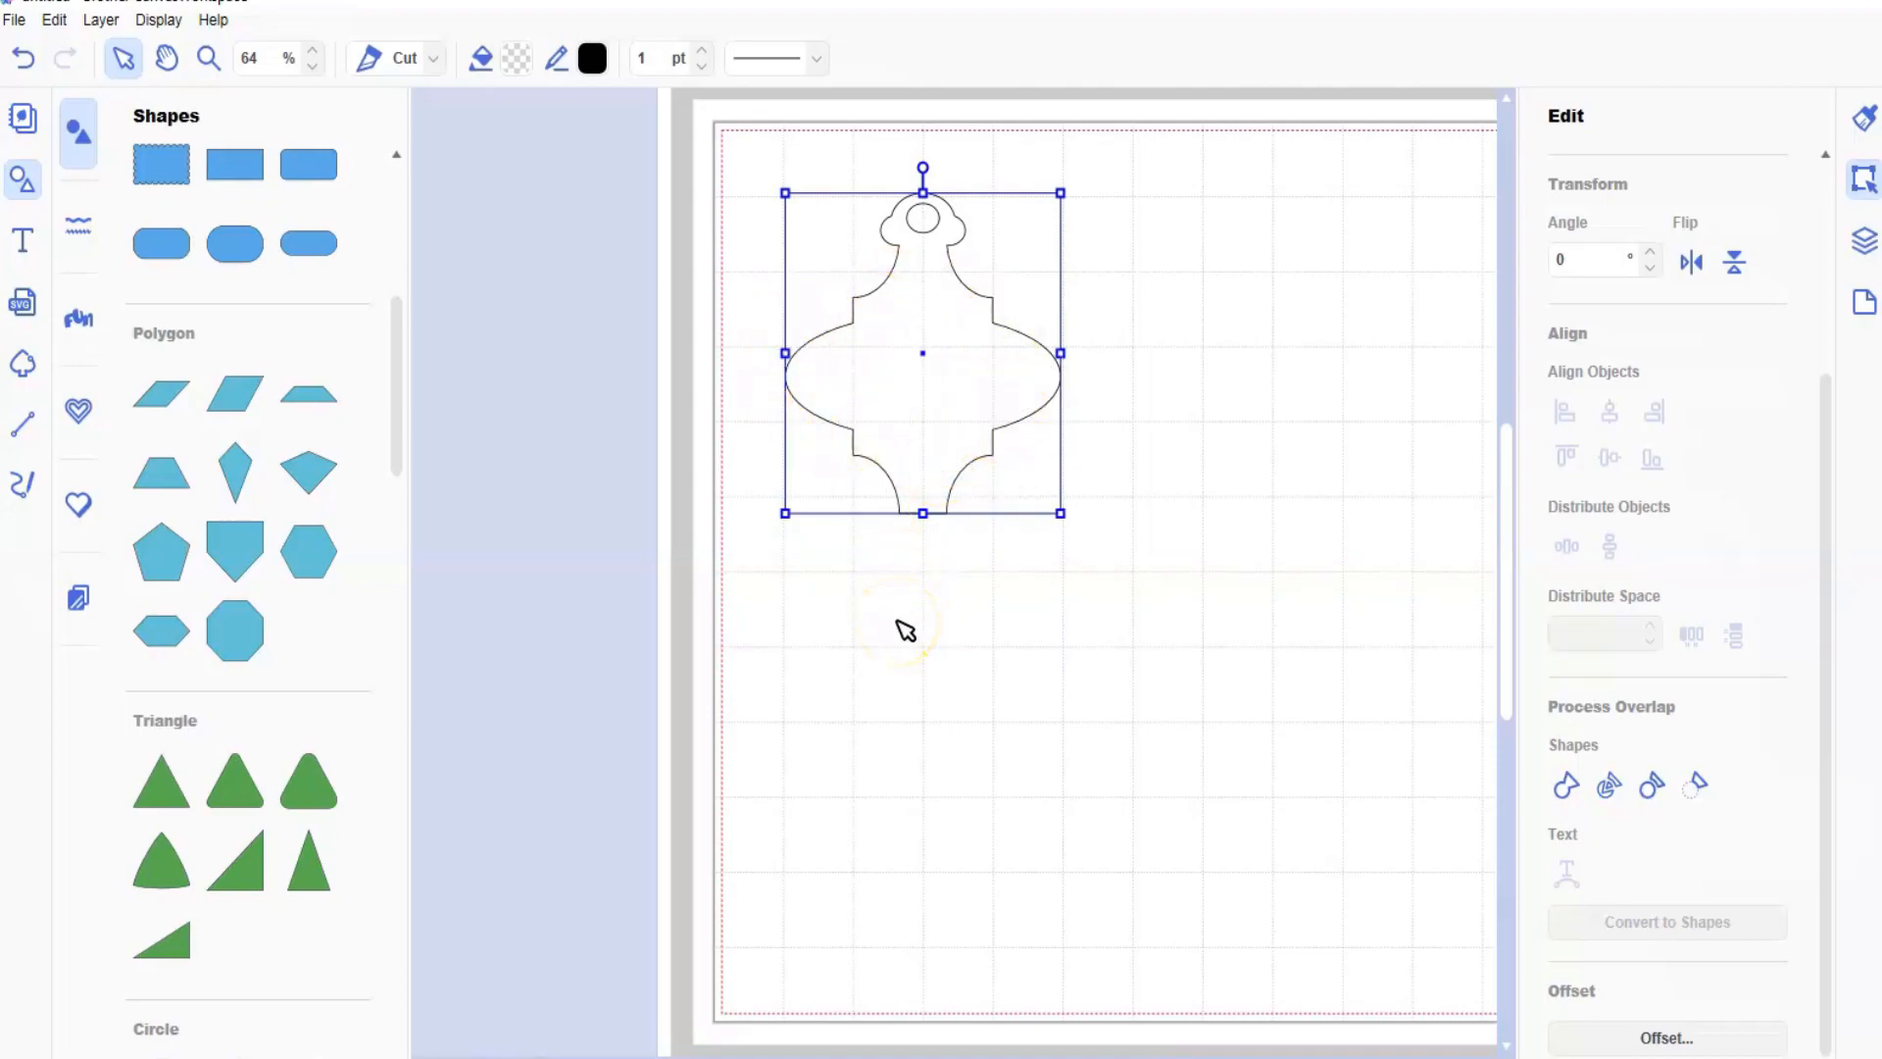
{"action": "left_click_drag", "start_coordinate": [933, 429], "coordinate": [1247, 371]}
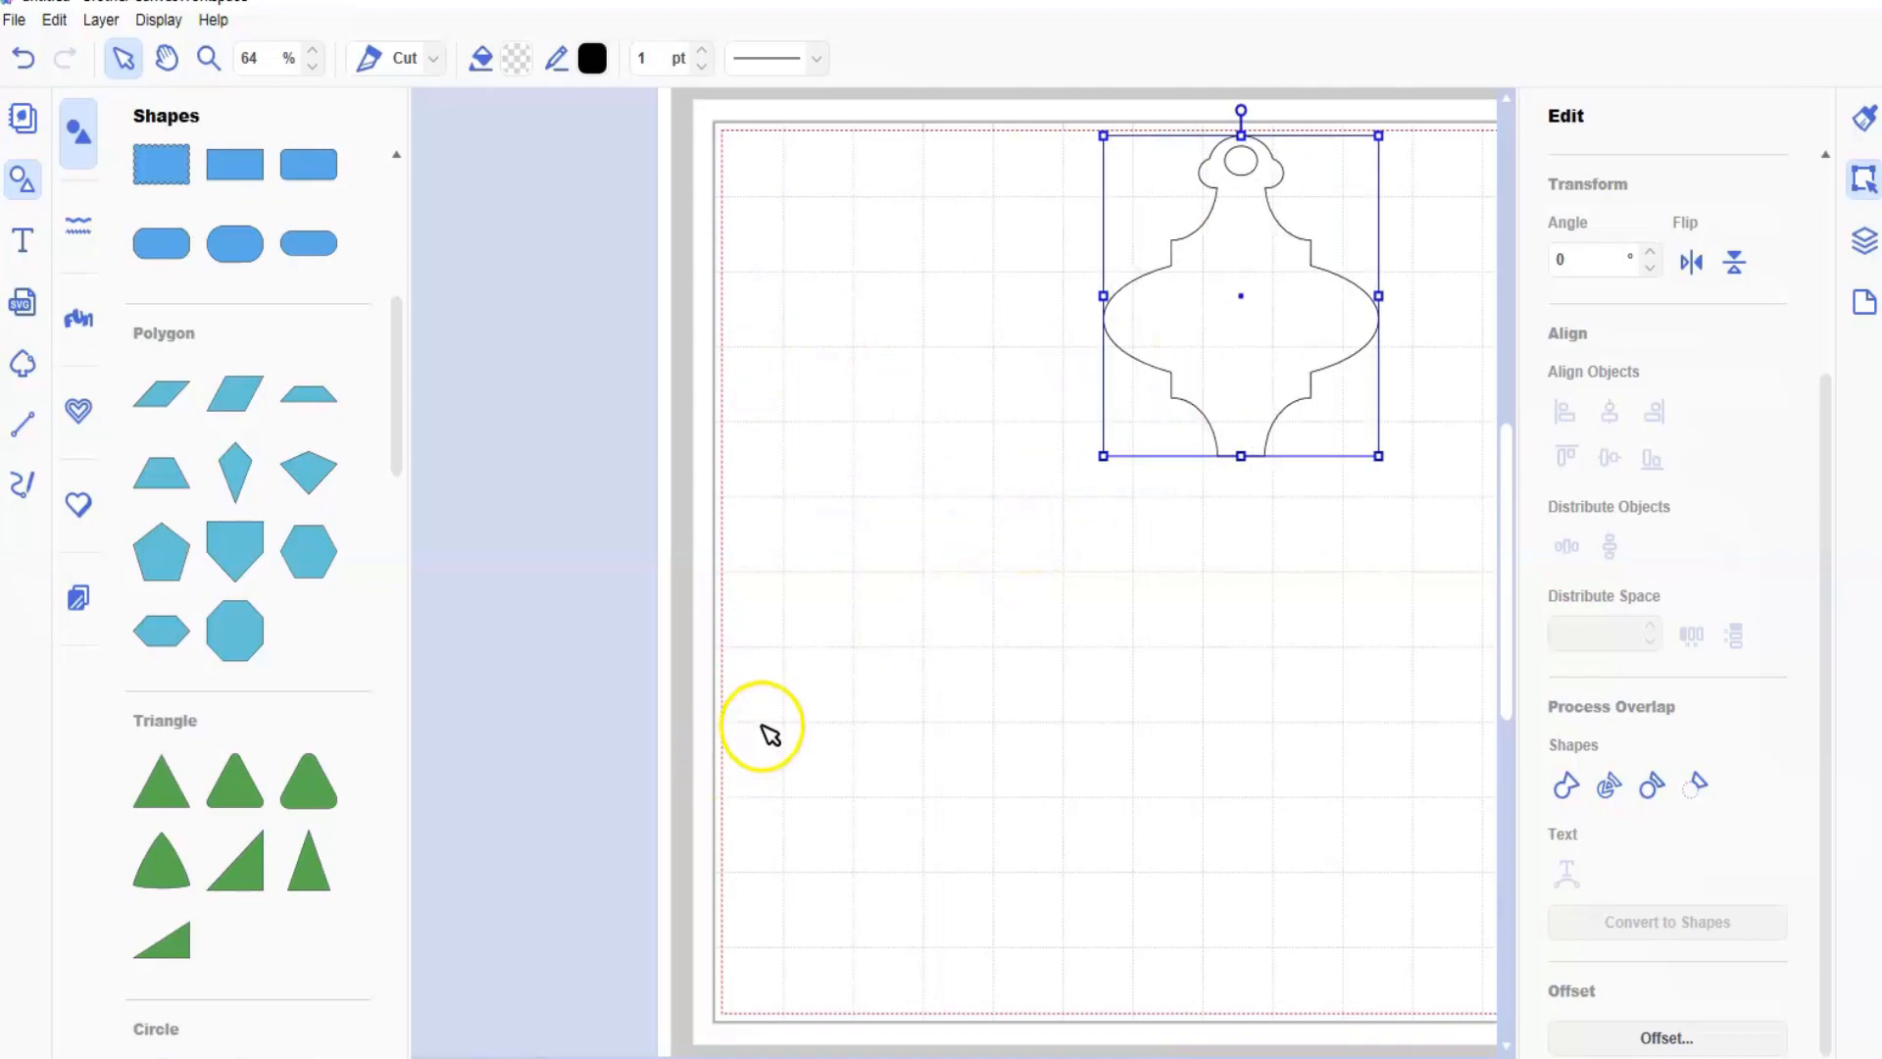
- Insert the slim teardrop shape with a rounded upper end and a pointed lower tip from the Others shapes
{"action": "scroll", "coordinate": [300, 723], "scroll_direction": "down", "scroll_amount": 5}
{"action": "scroll", "coordinate": [300, 724], "scroll_direction": "down", "scroll_amount": 15}
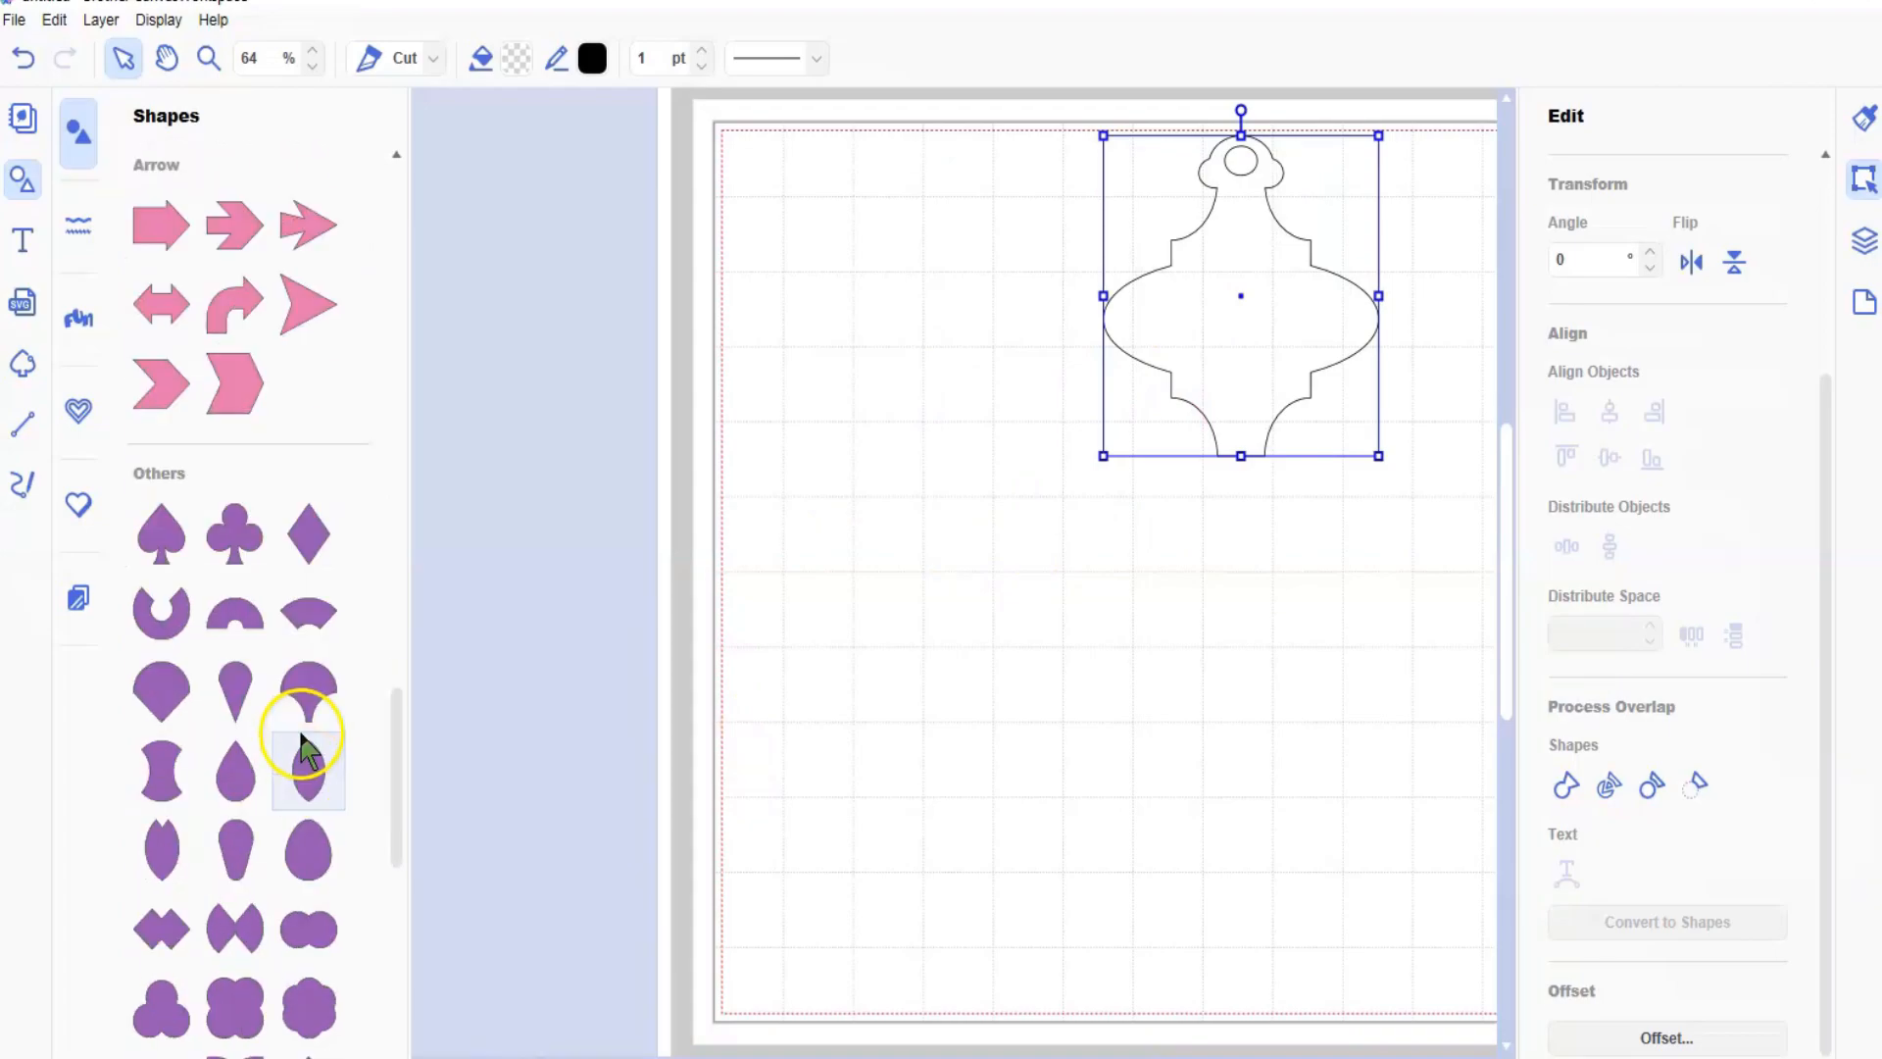
{"action": "left_click", "coordinate": [239, 686]}
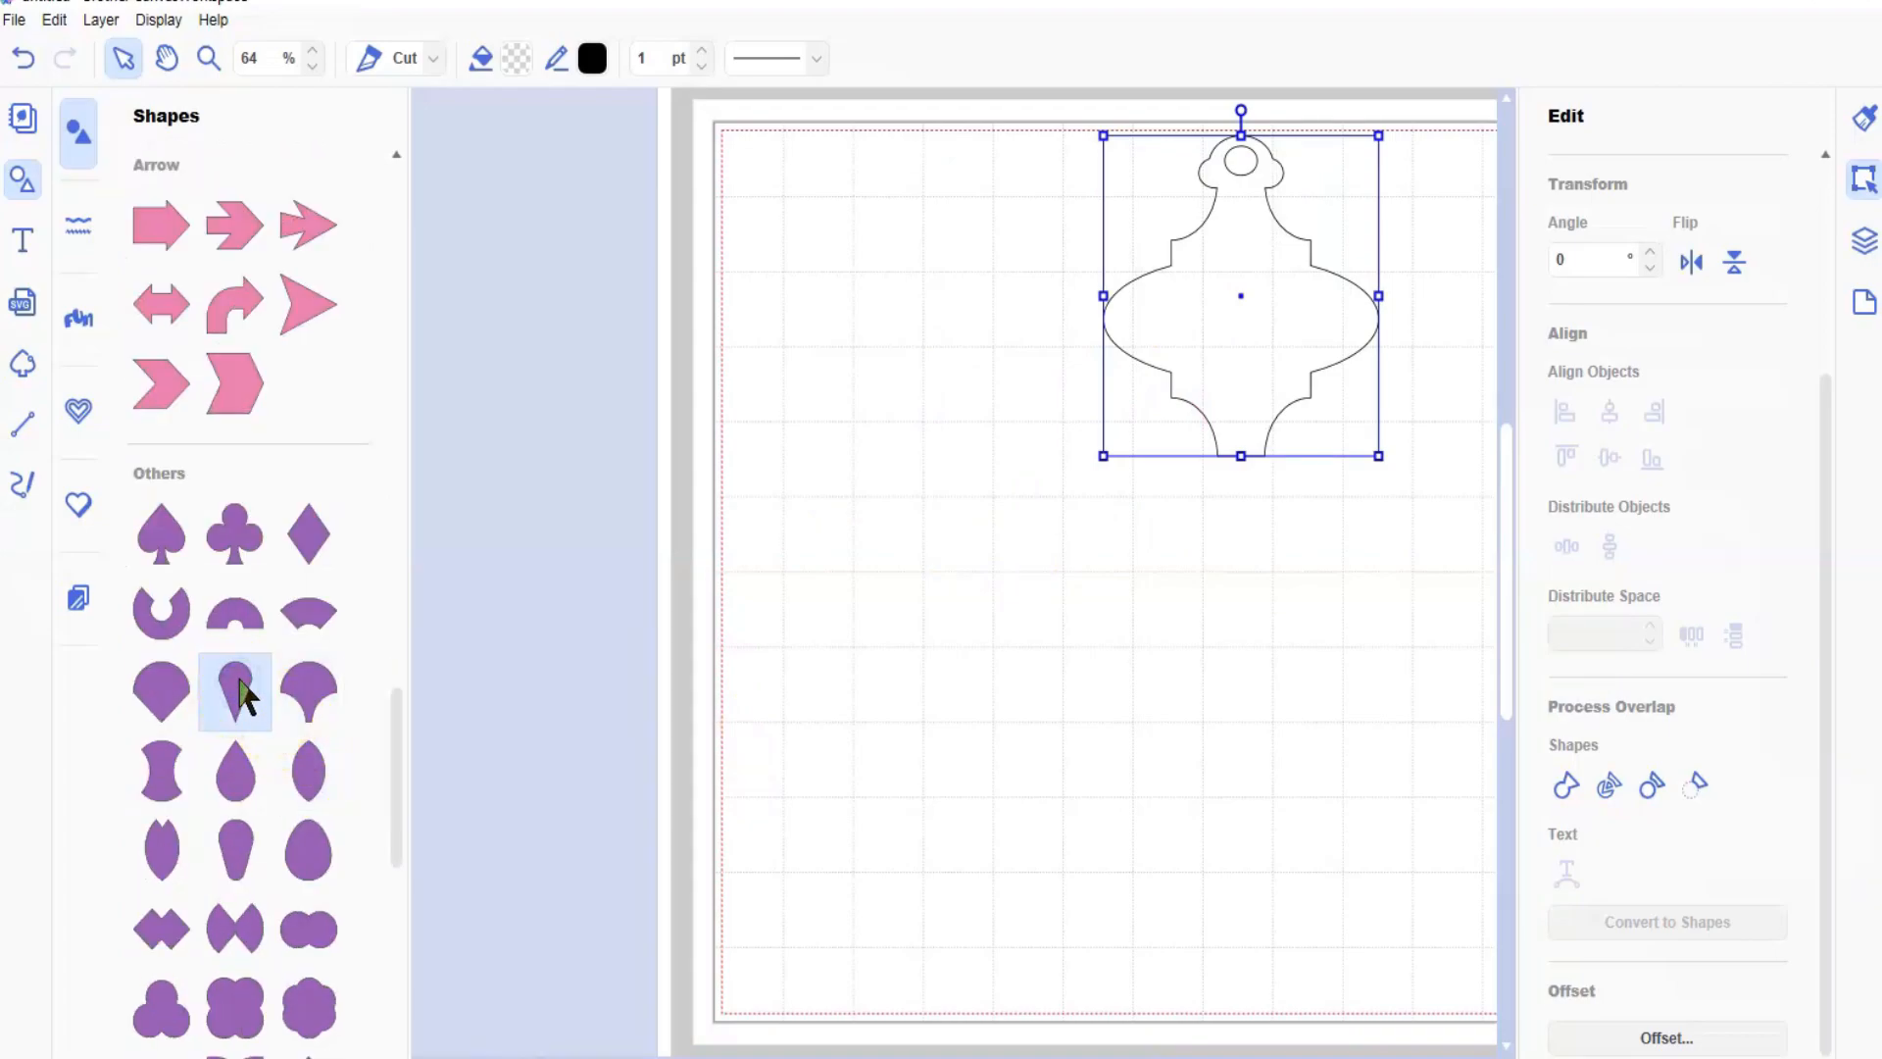
{"action": "left_click", "coordinate": [239, 686]}
- Insert a plain circle and overlap it with the rounded end of the teardrop, widening the teardrop to nearly the circle's width
{"action": "scroll", "coordinate": [237, 674], "scroll_direction": "up", "scroll_amount": 10}
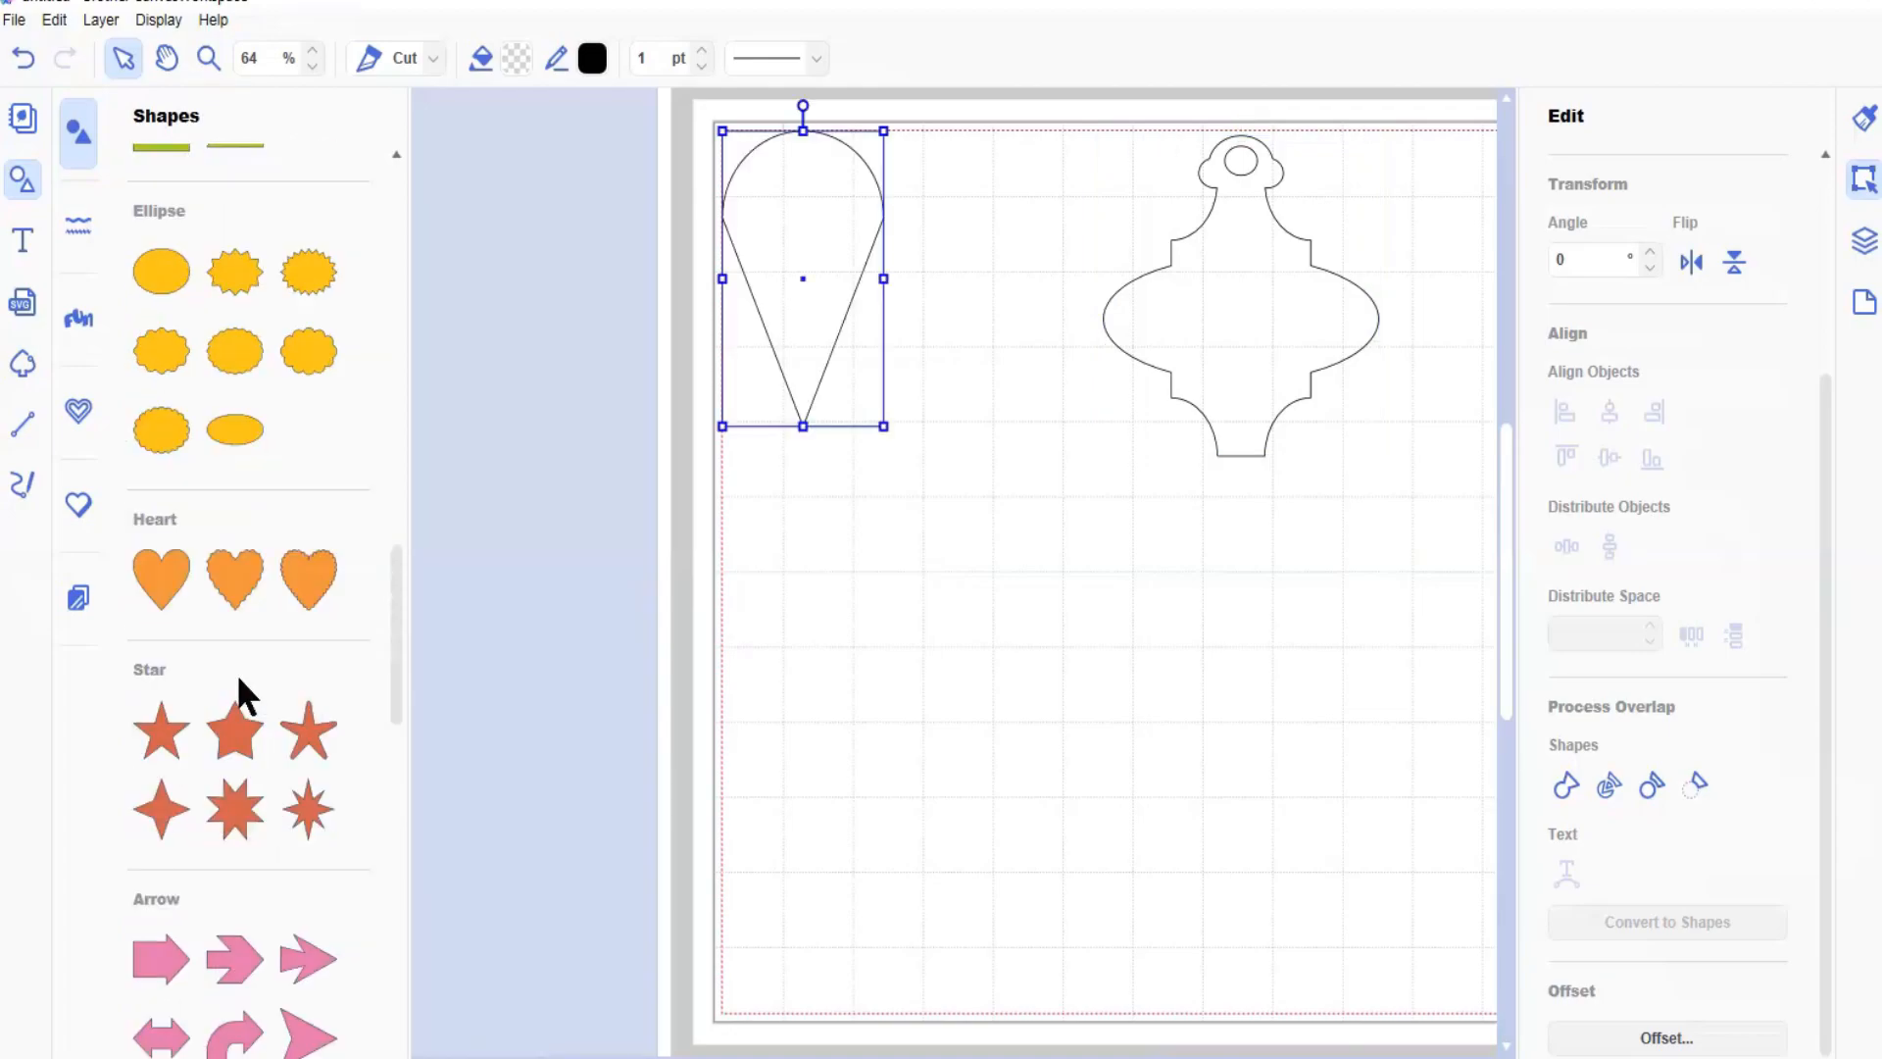
{"action": "scroll", "coordinate": [237, 674], "scroll_direction": "up", "scroll_amount": 3}
{"action": "scroll", "coordinate": [286, 600], "scroll_direction": "up", "scroll_amount": 2}
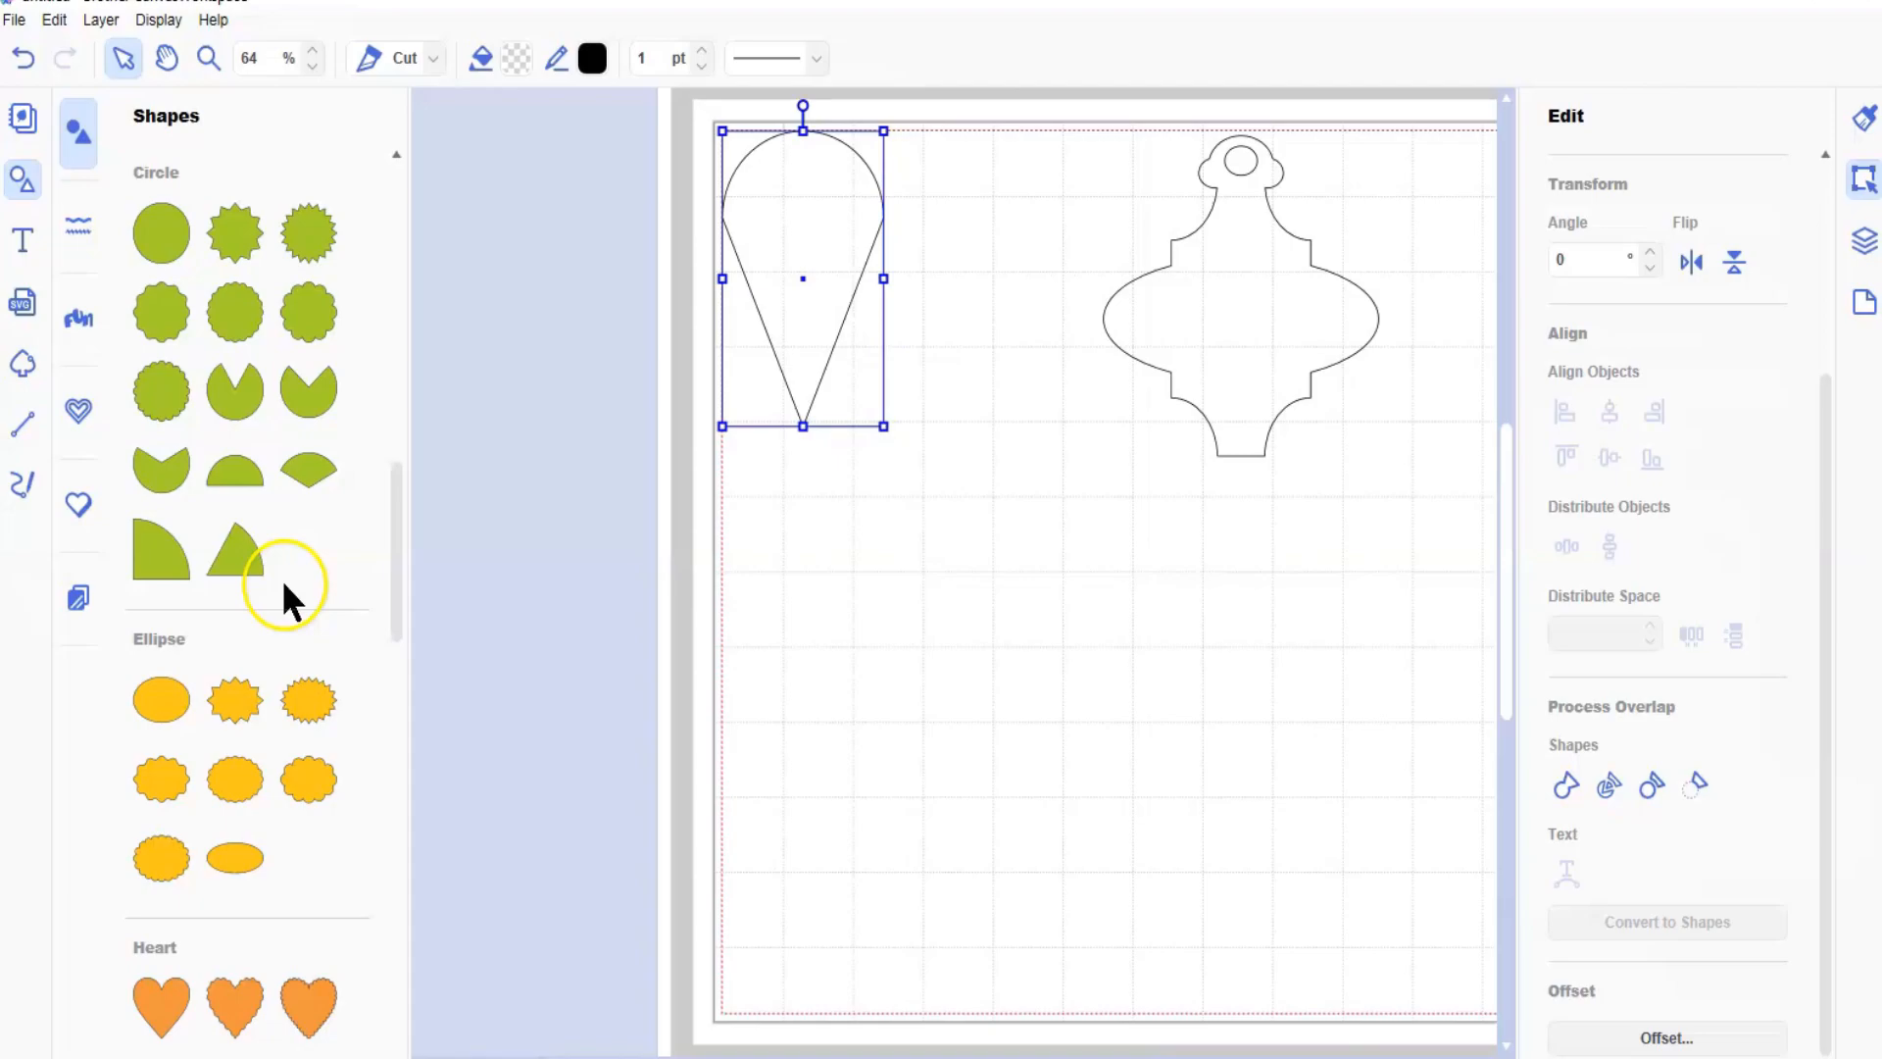
{"action": "left_click", "coordinate": [147, 245]}
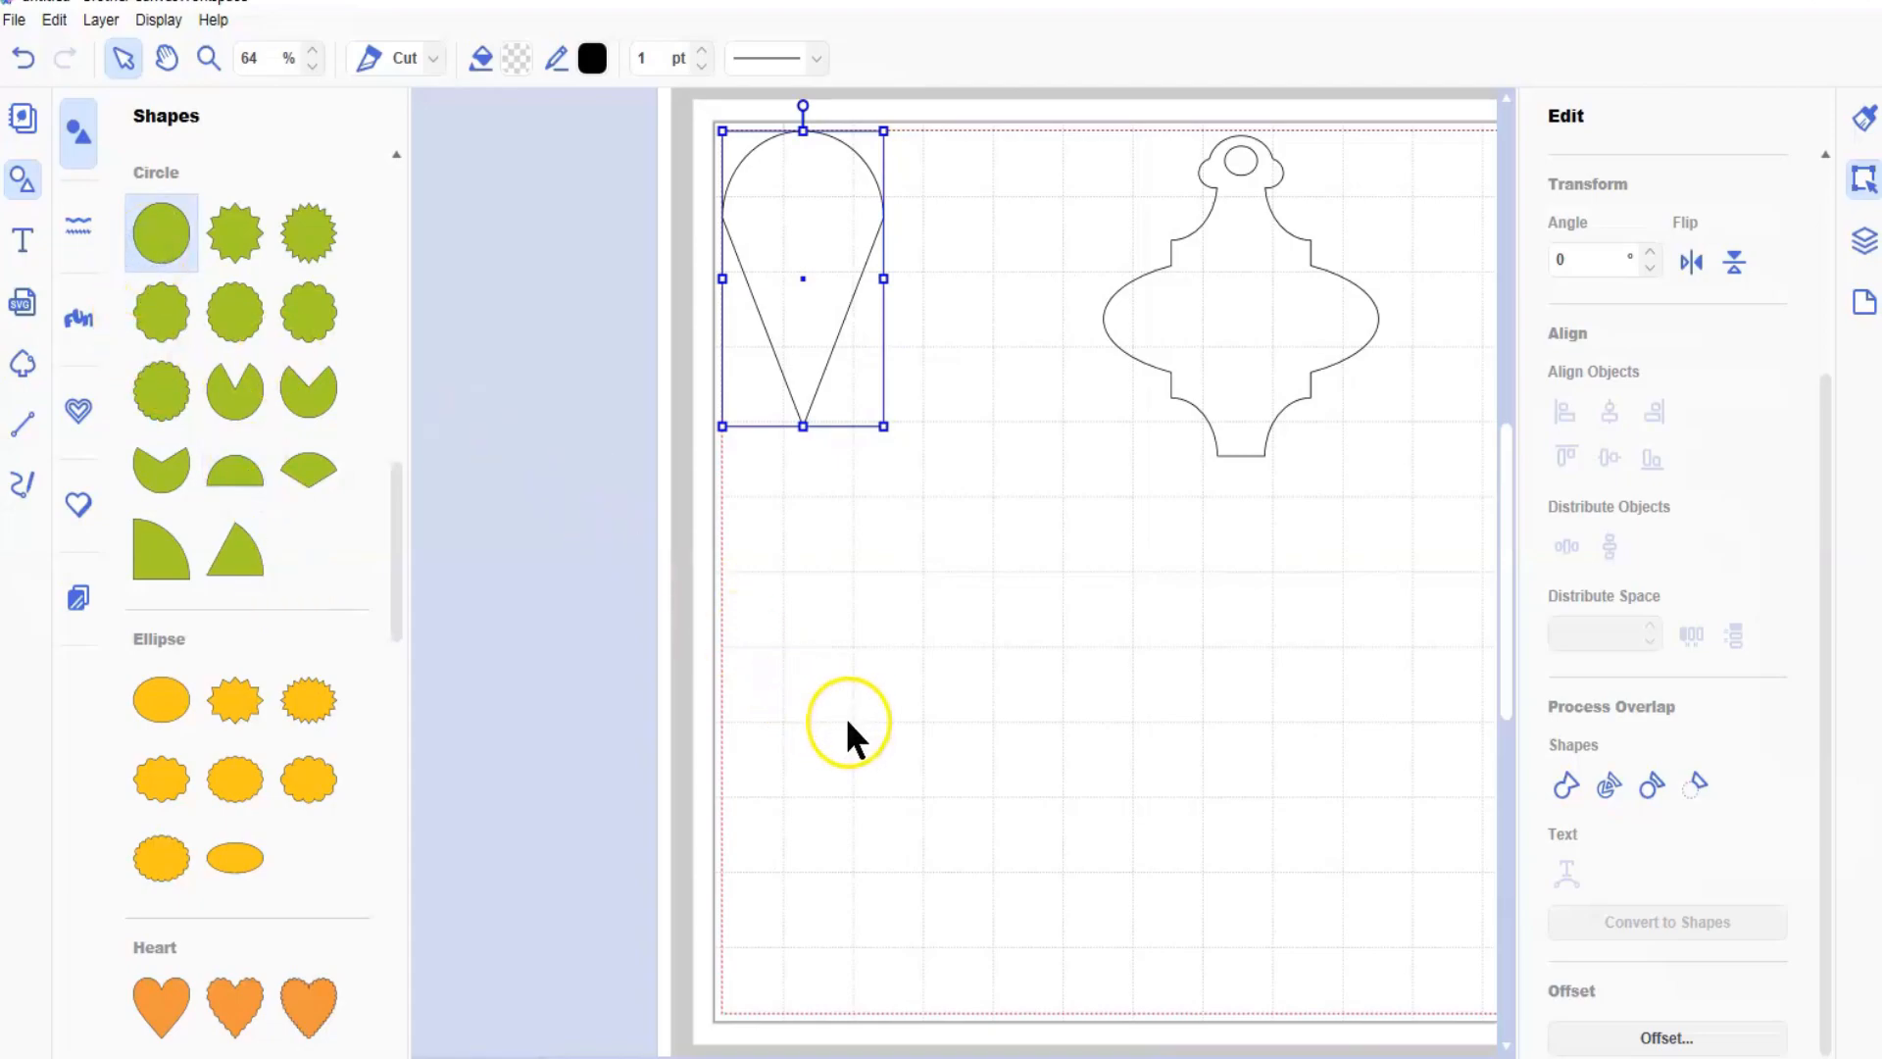
{"action": "left_click", "coordinate": [826, 674]}
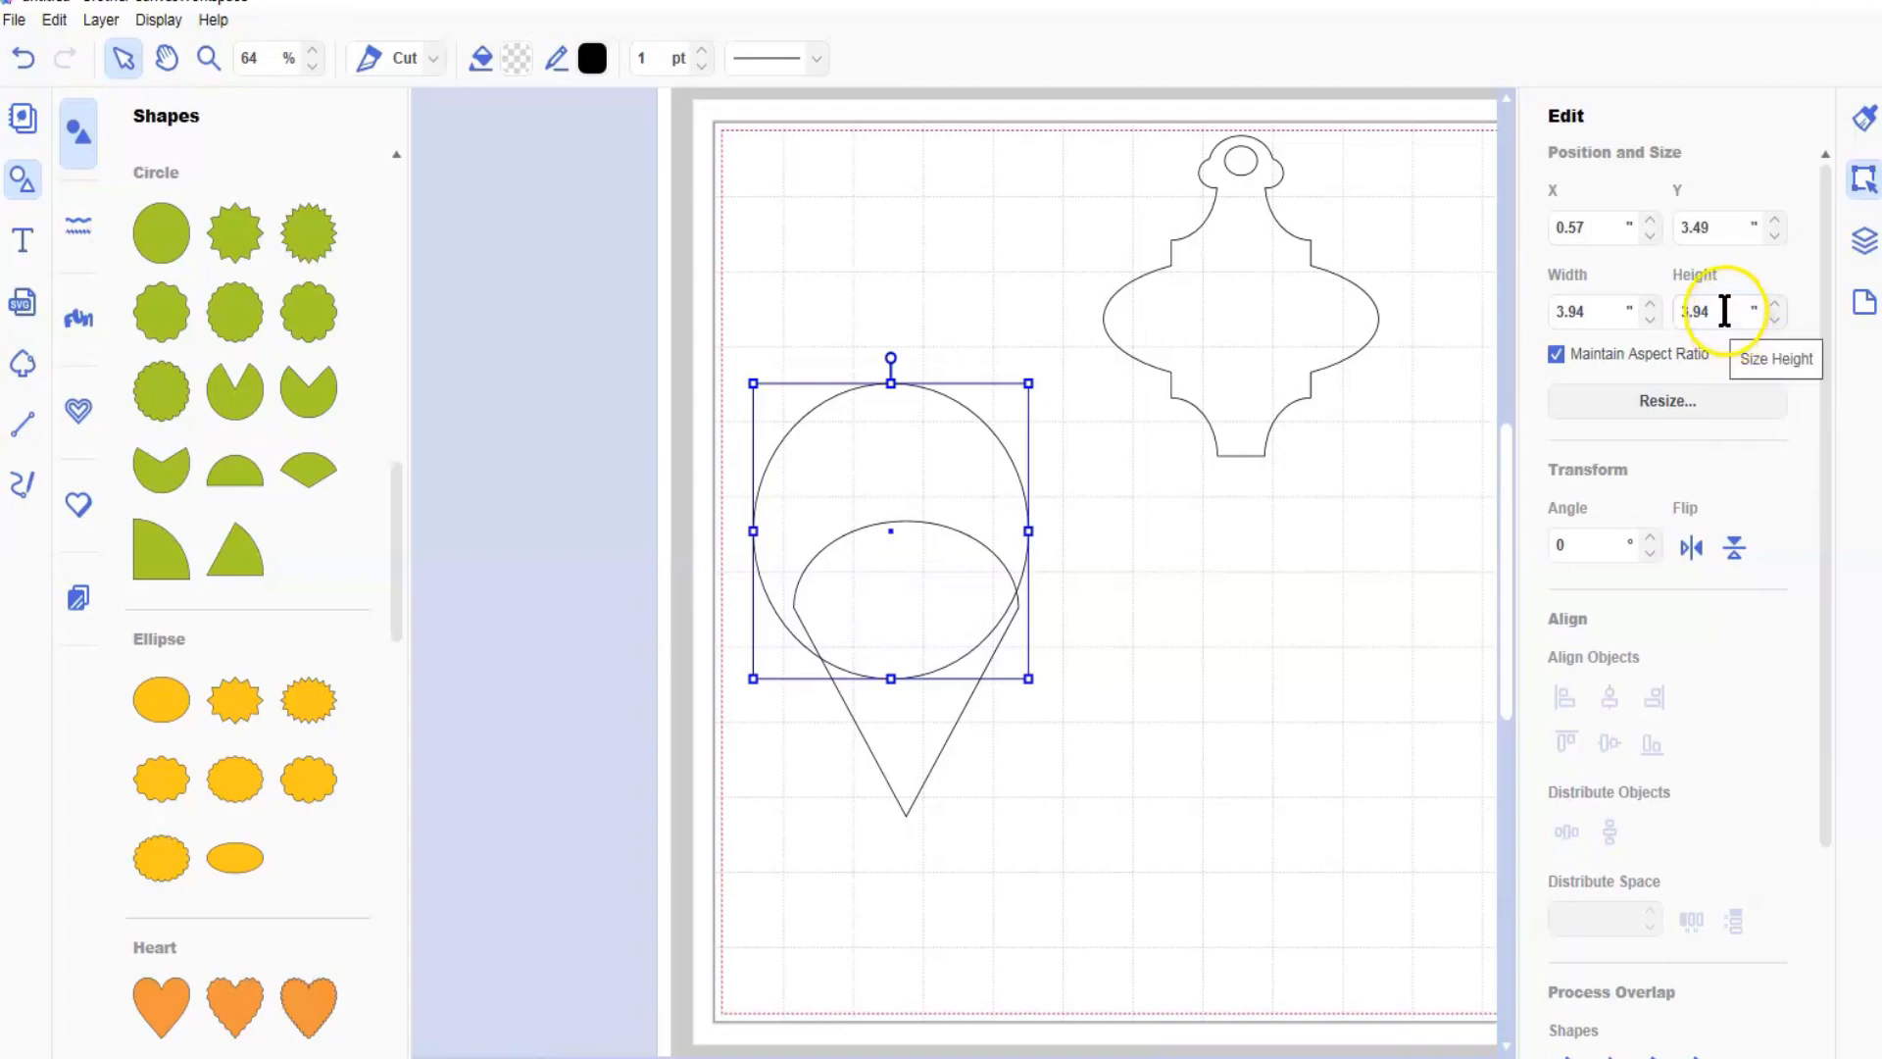
- Set the teardrop's width to 3.94 inches with its aspect ratio maintained, matching the circle's width
{"action": "left_click", "coordinate": [916, 756]}
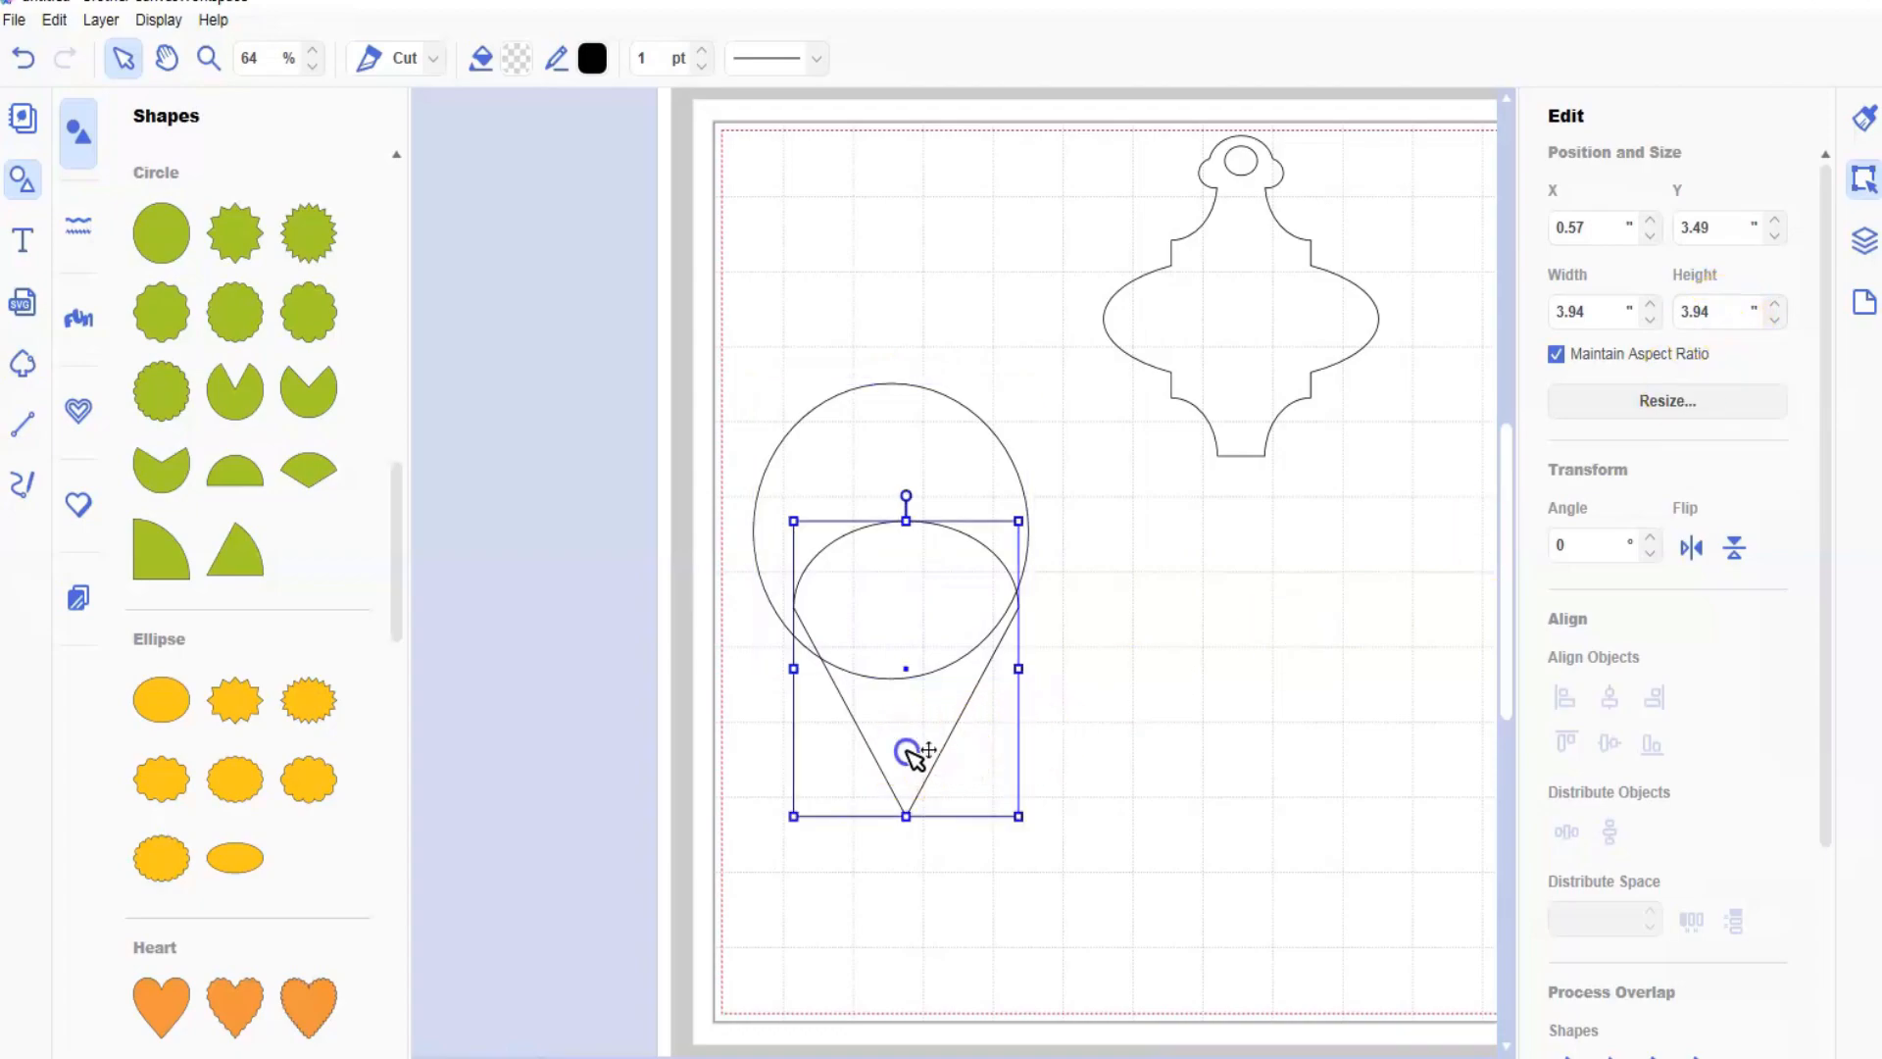
{"action": "left_click", "coordinate": [1594, 309]}
{"action": "key", "text": "Return"}
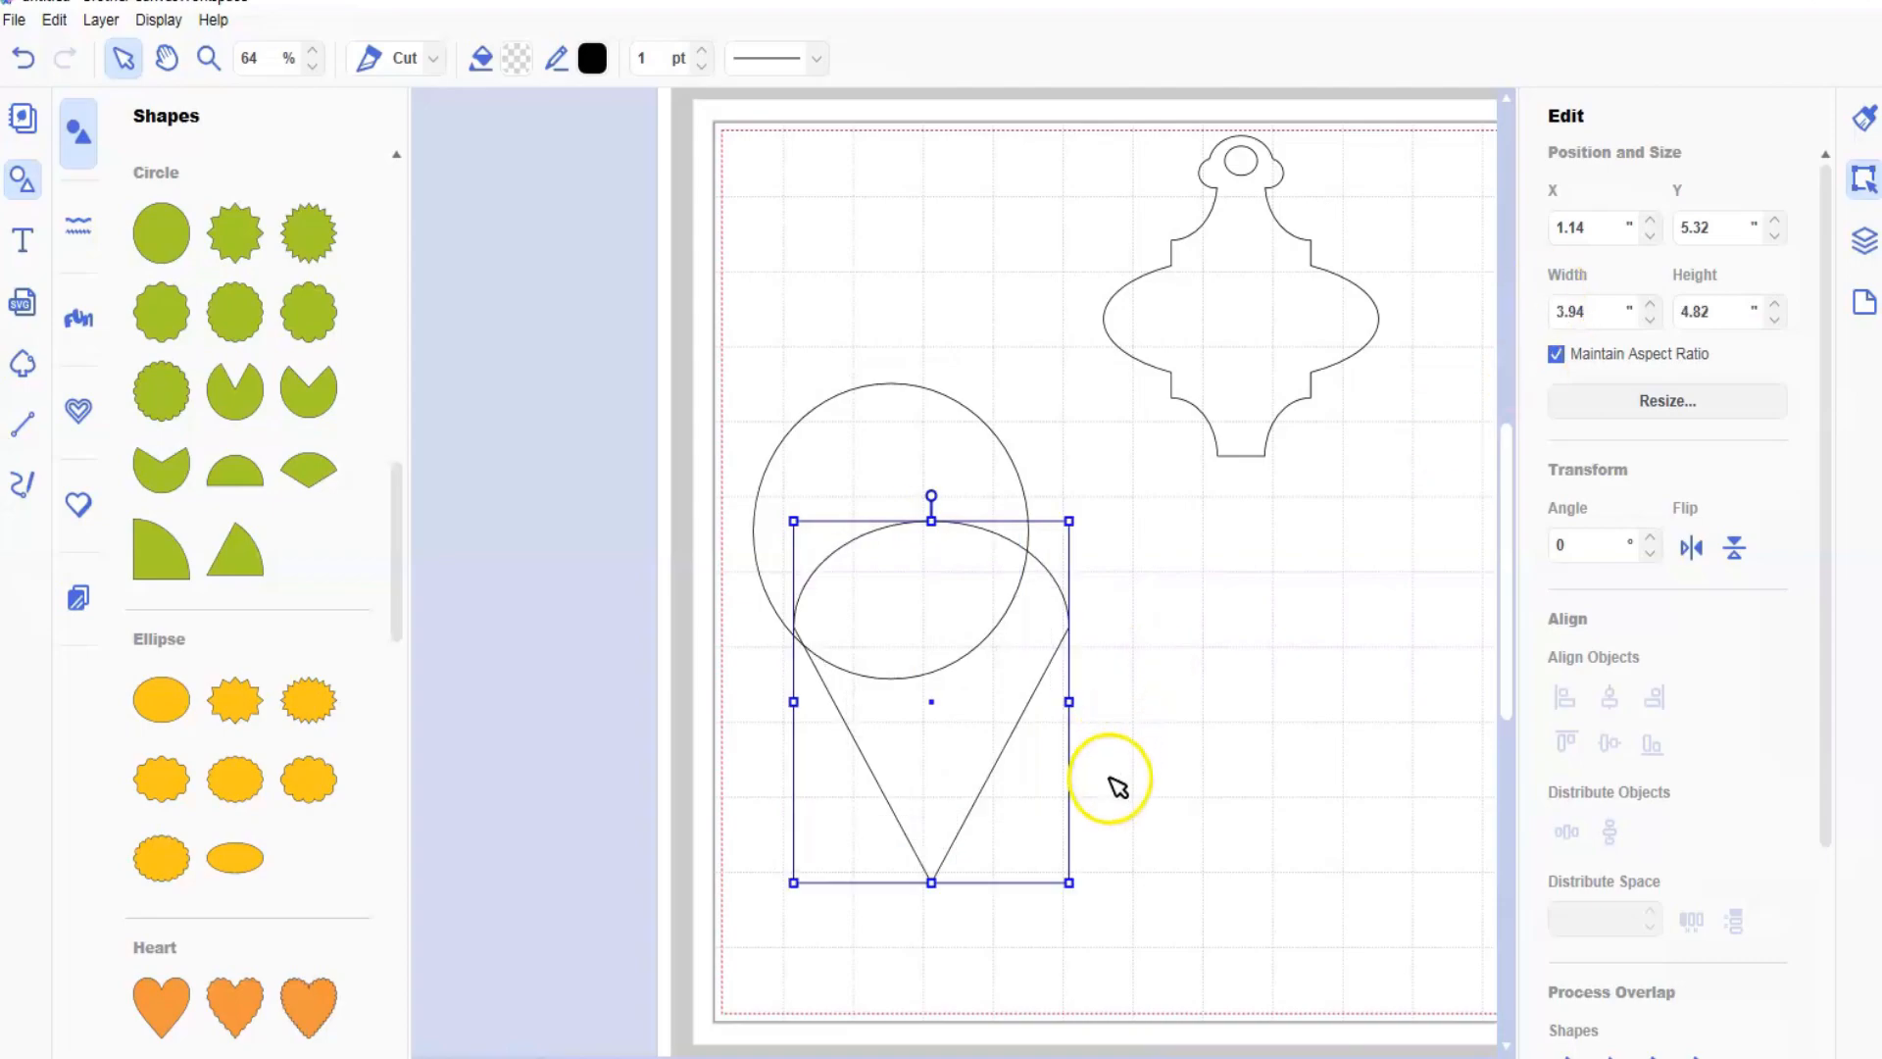
- Center the circle and the teardrop horizontally on each other
{"action": "left_click", "coordinate": [811, 344]}
{"action": "left_click_drag", "start_coordinate": [927, 583], "coordinate": [1252, 726]}
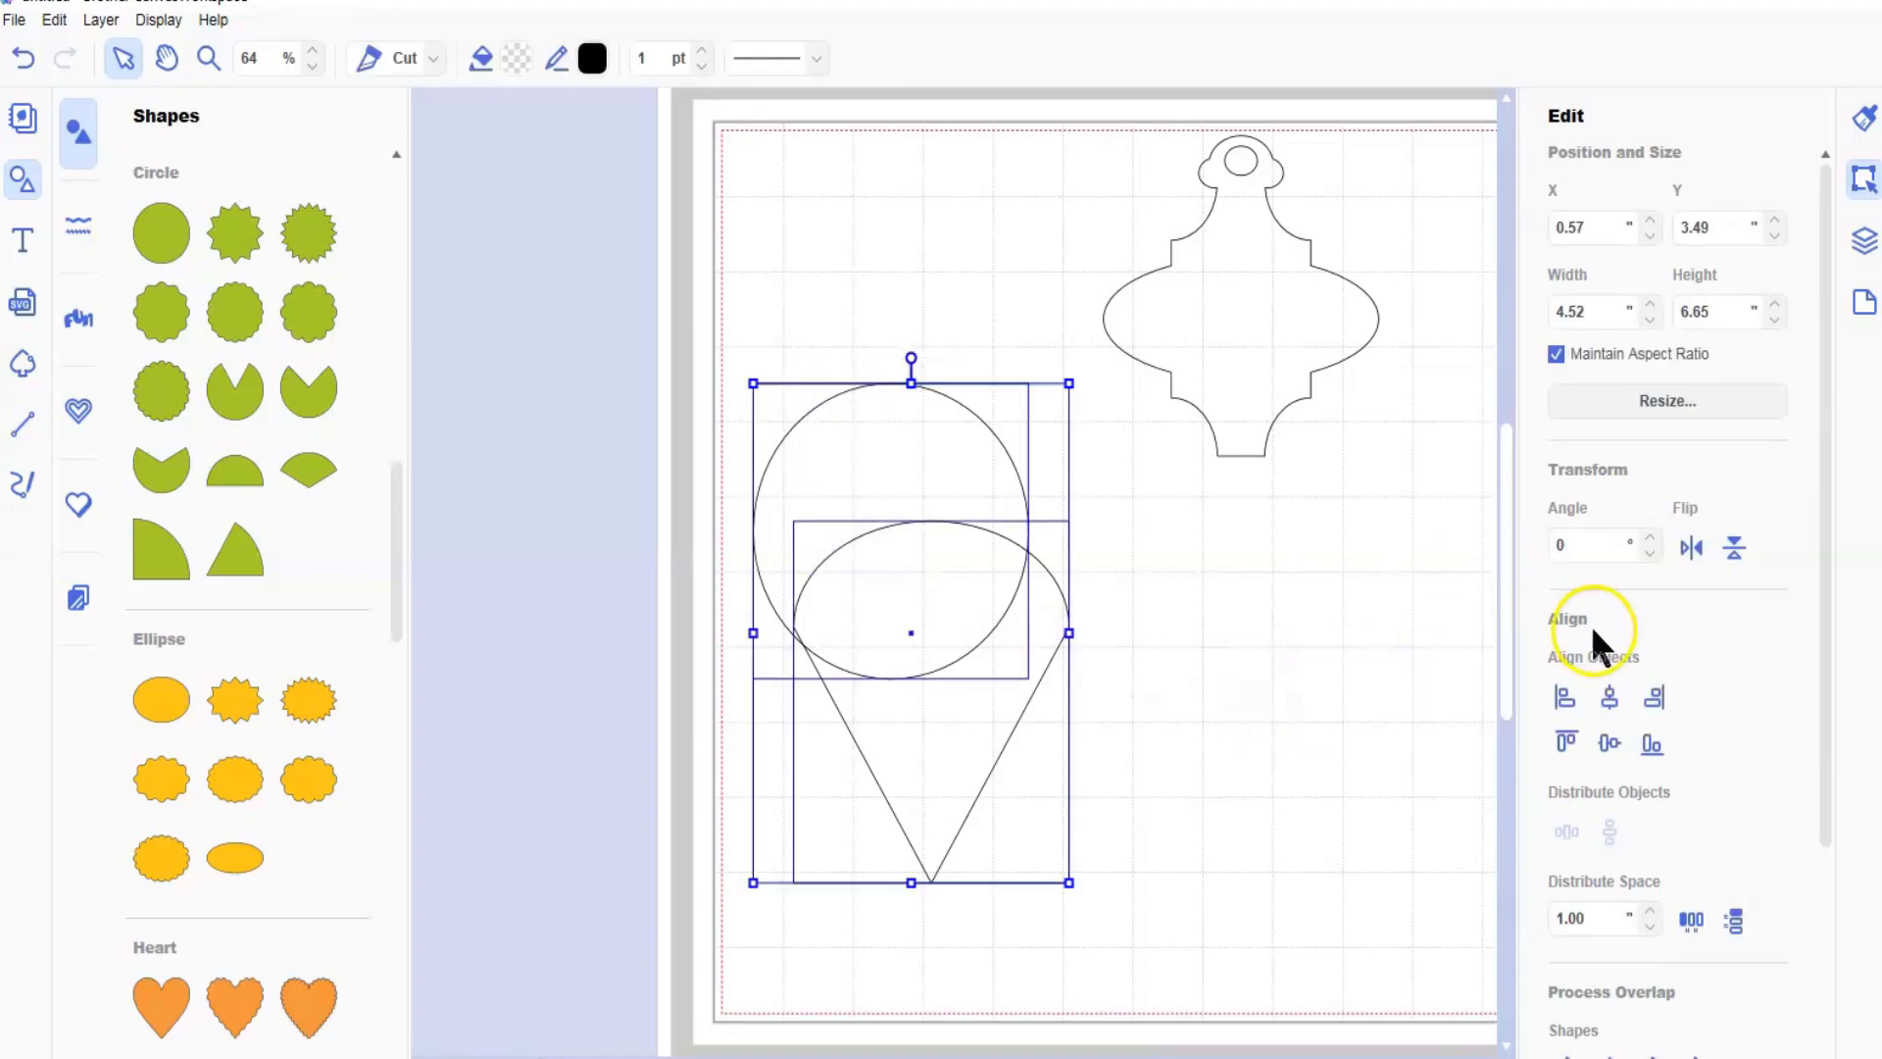
{"action": "left_click", "coordinate": [1609, 694]}
{"action": "left_click", "coordinate": [1305, 779]}
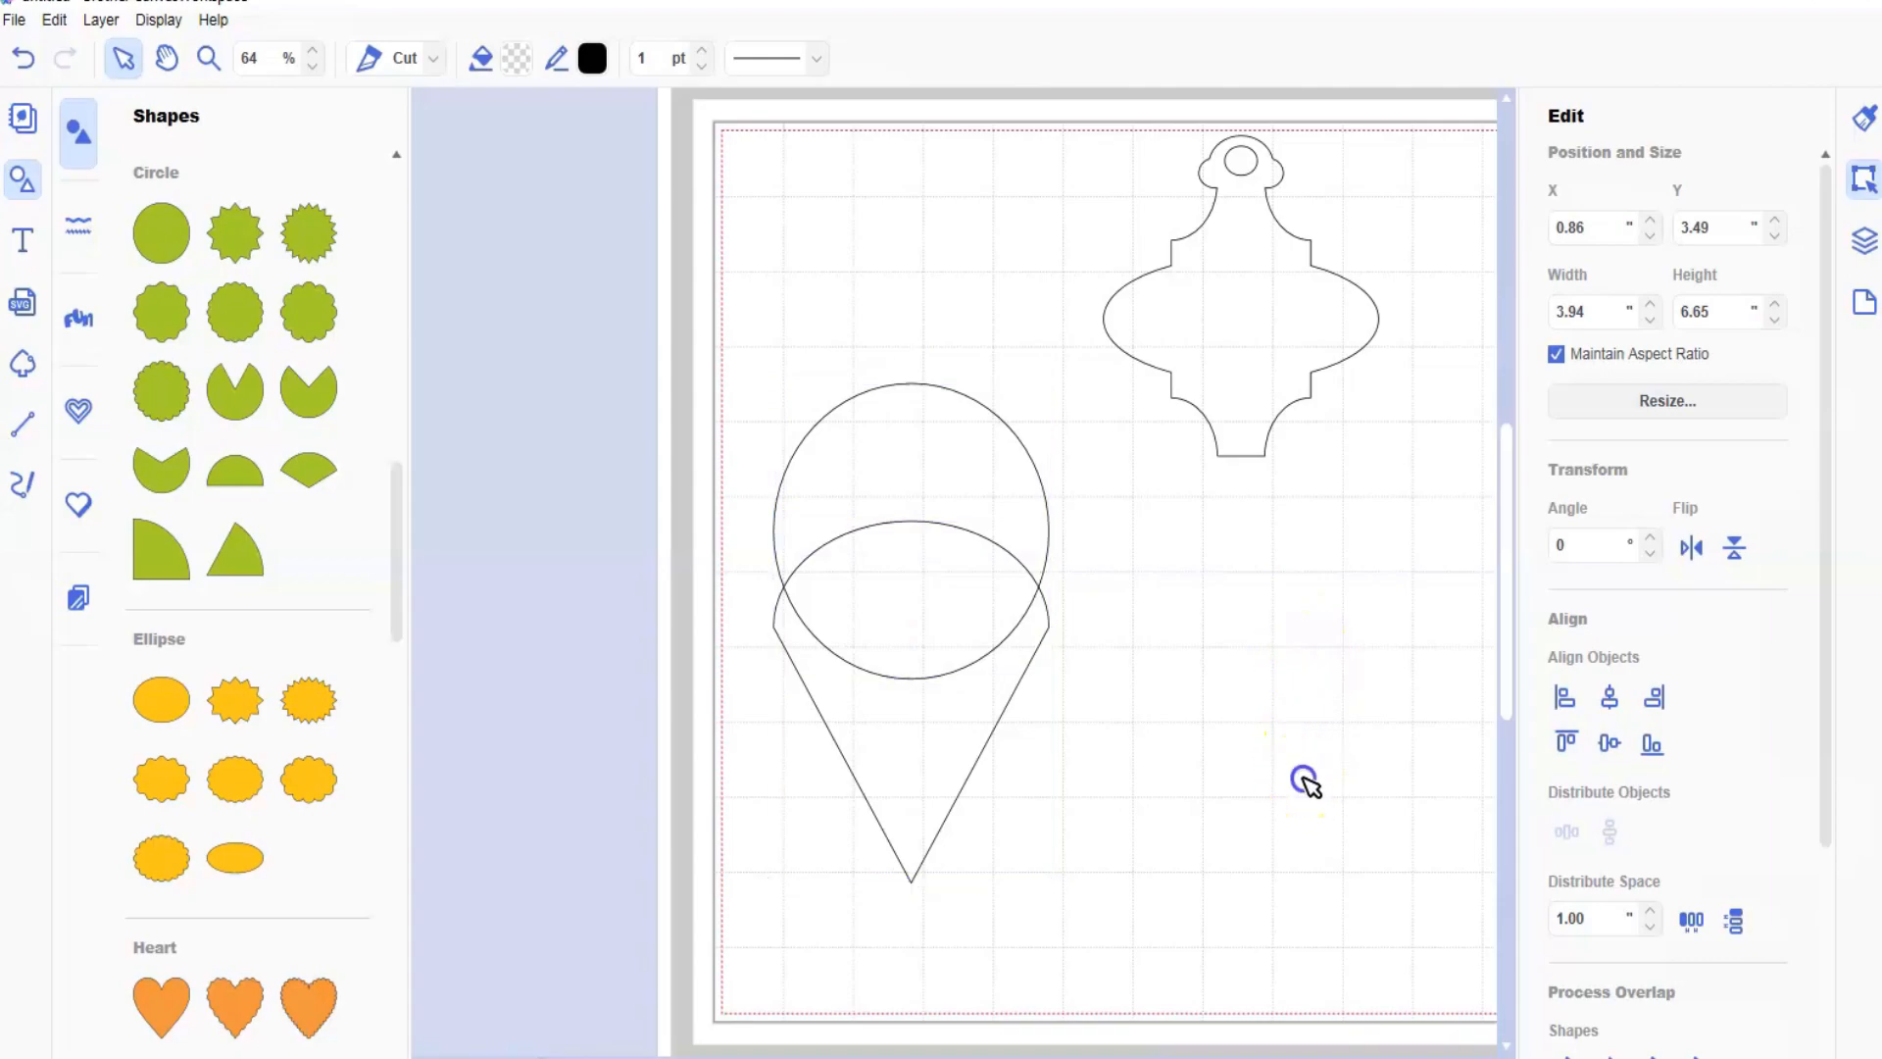
- Nudge the teardrop straight up to a Y position of 4.40 inches so its widest part meets the circle's sides
{"action": "left_click", "coordinate": [892, 758]}
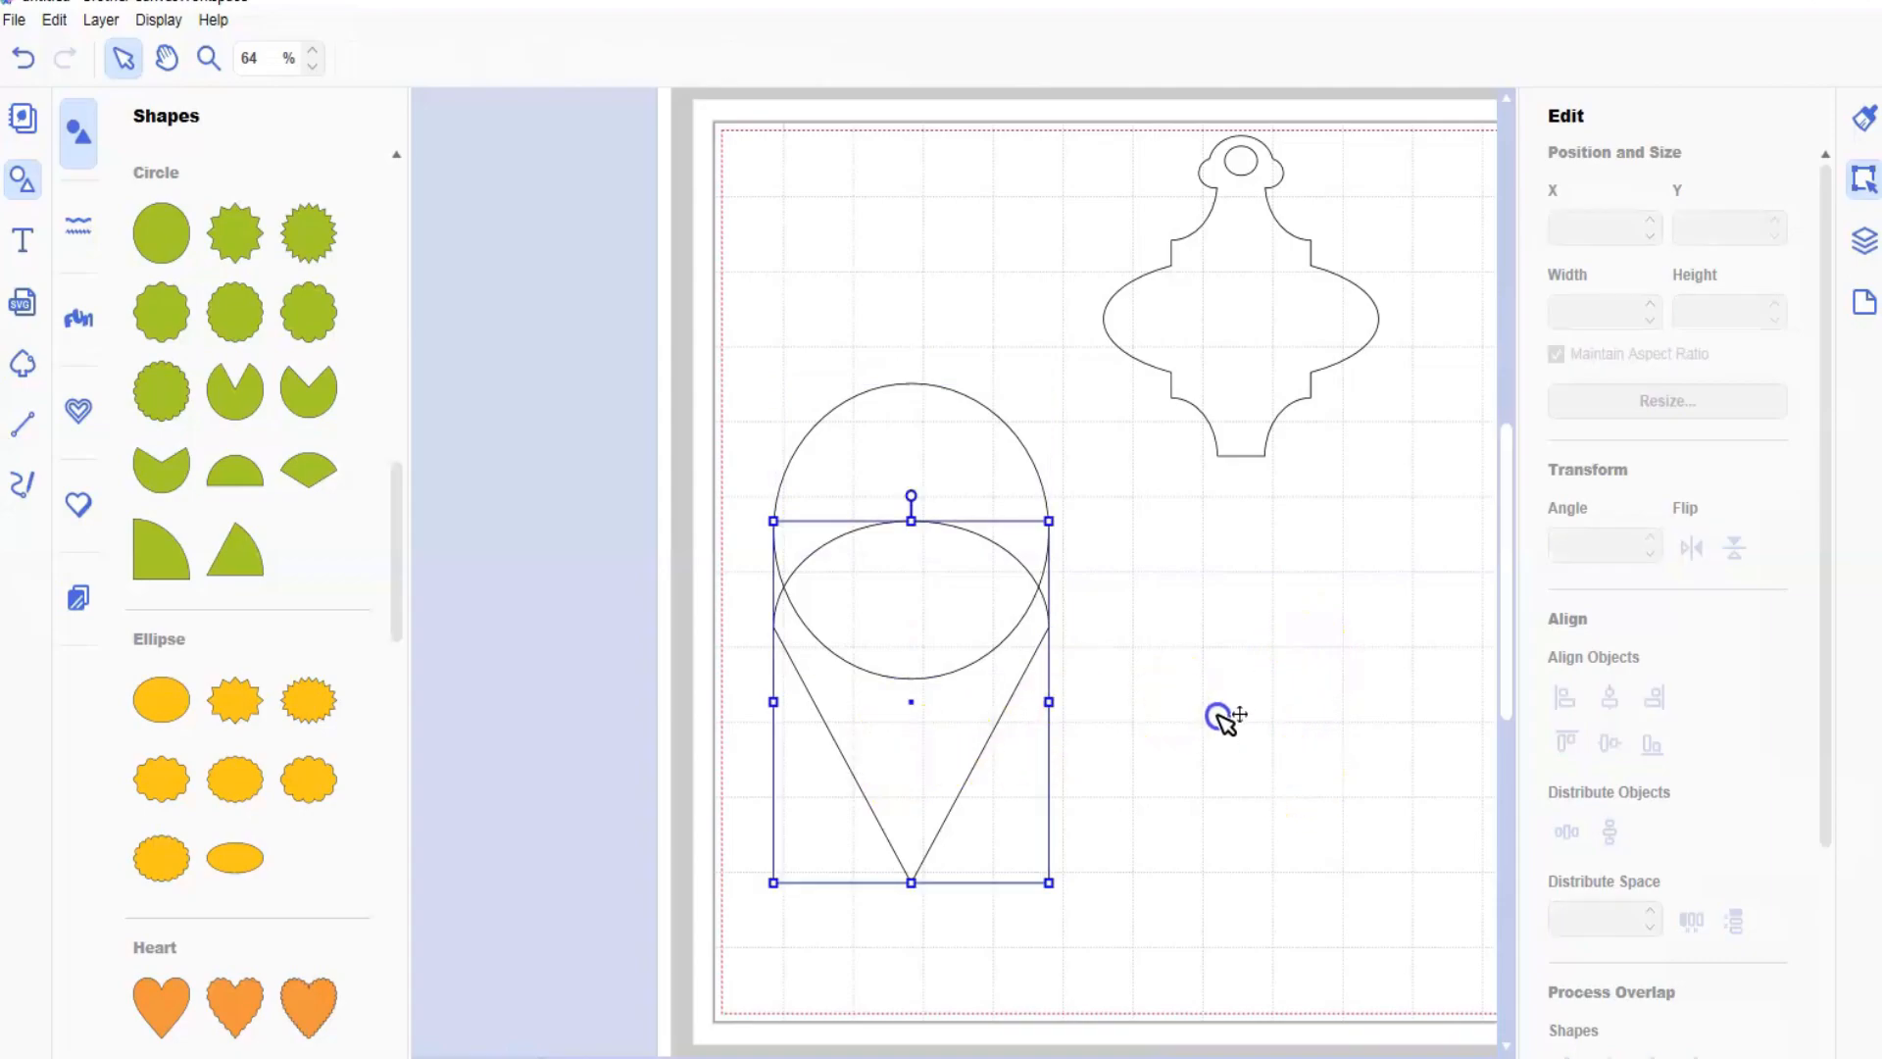
{"action": "key", "text": "Up"}
{"action": "key", "text": "Up"}
{"action": "key", "text": "Up"}
{"action": "key", "text": "Up"}
{"action": "key", "text": "Up"}
{"action": "key", "text": "Up"}
{"action": "key", "text": "Up"}
{"action": "key", "text": "Up"}
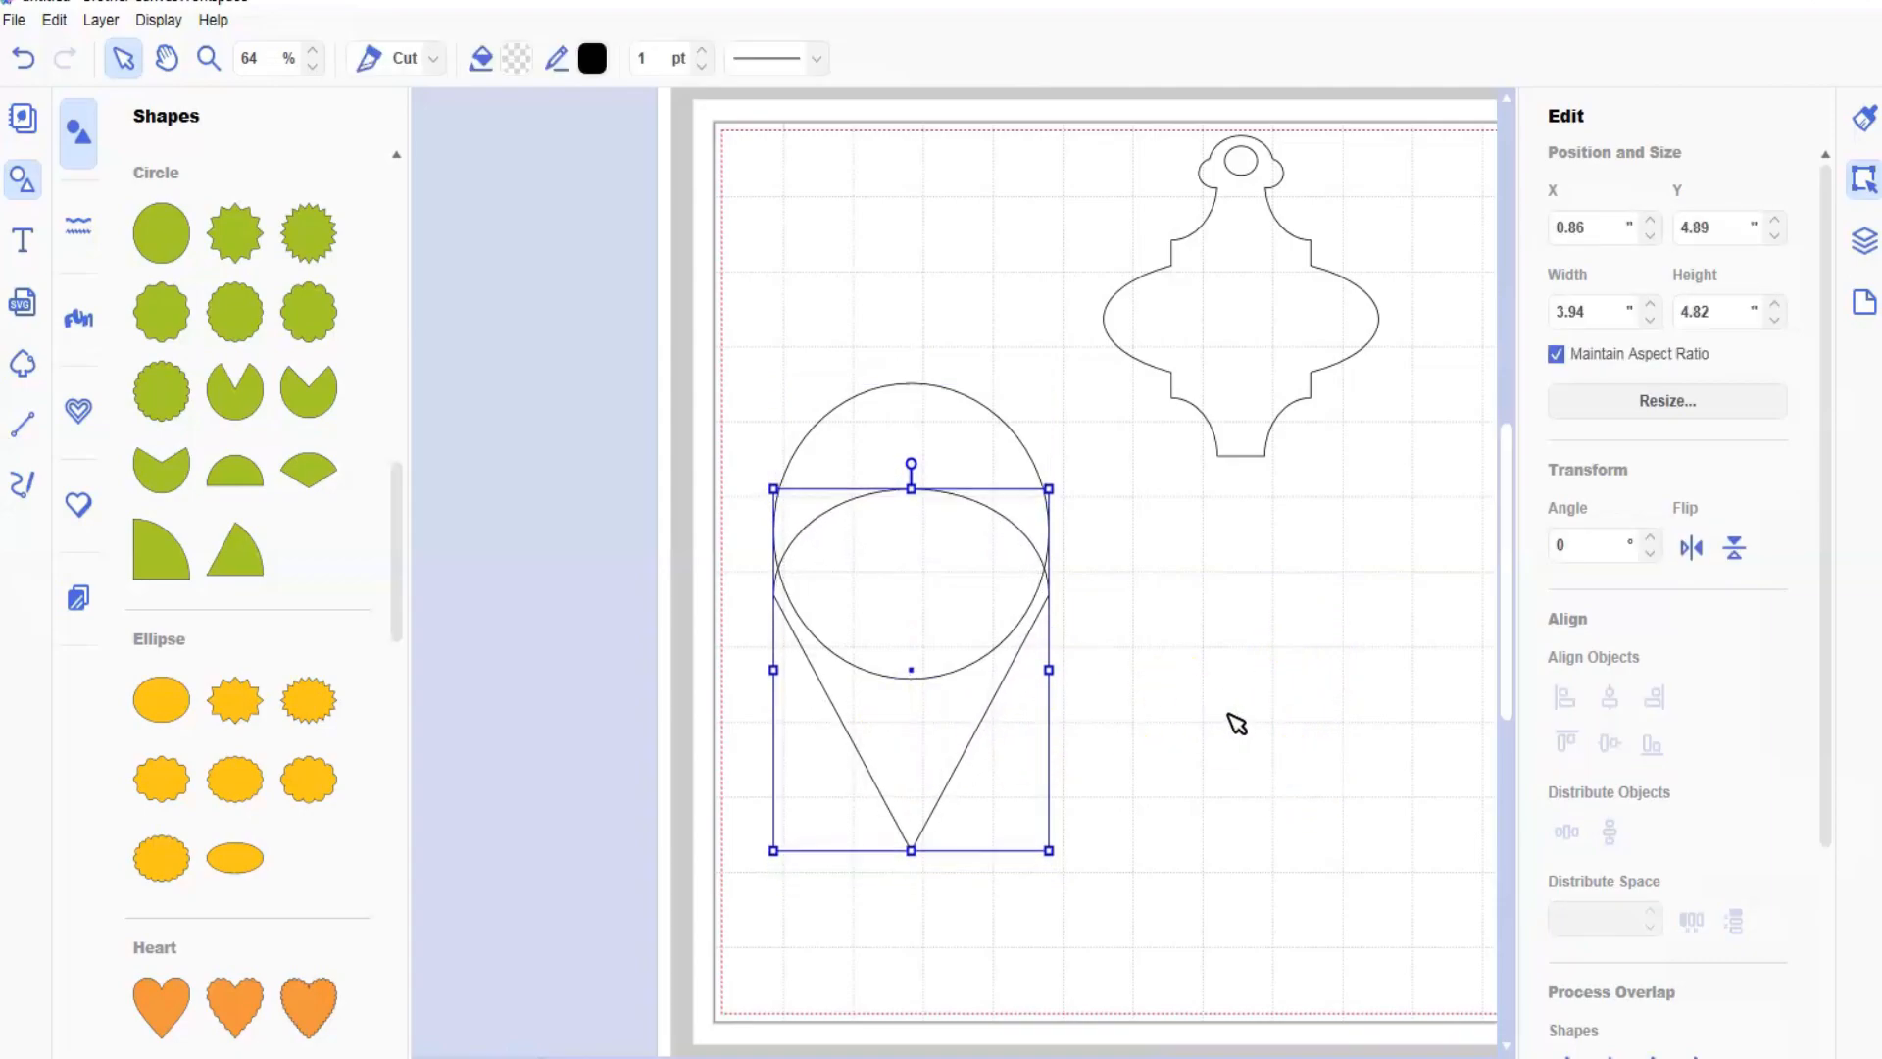
{"action": "key", "text": "Up"}
{"action": "key", "text": "Up"}
{"action": "key", "text": "Up"}
{"action": "key", "text": "Up"}
{"action": "key", "text": "Up"}
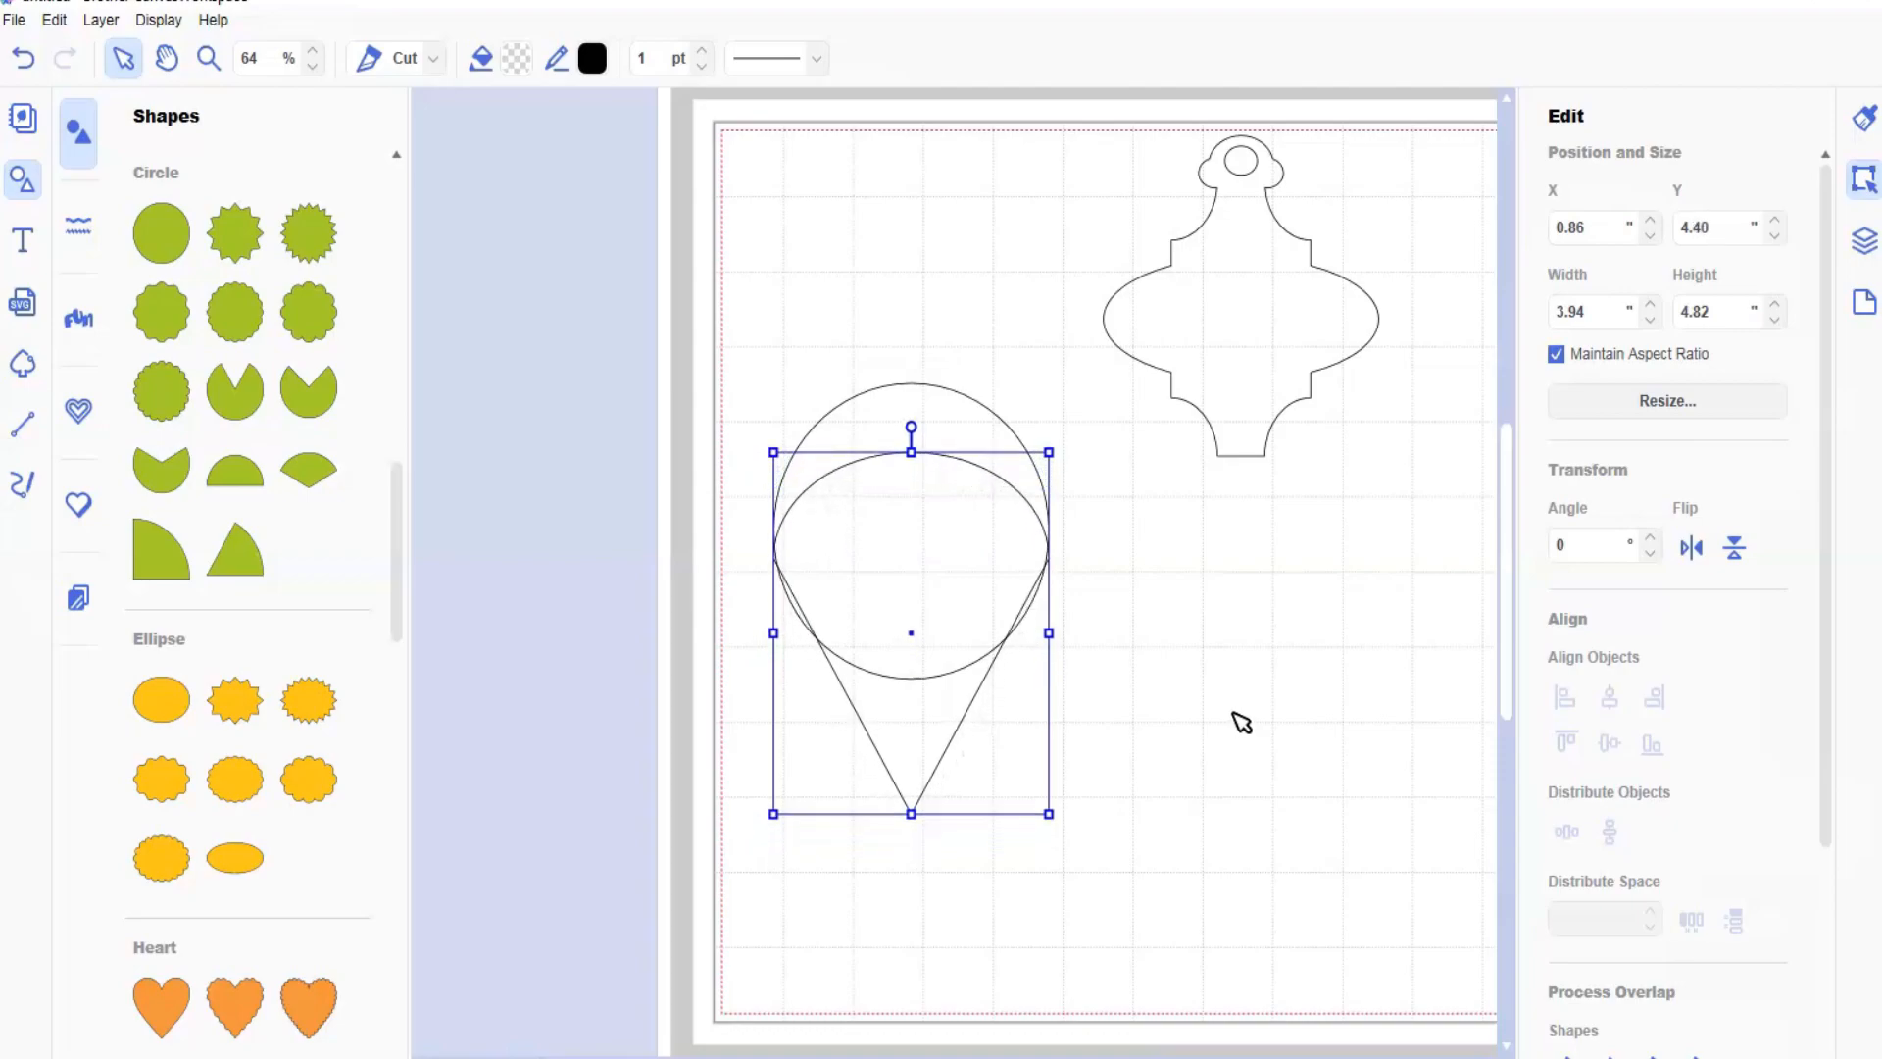
{"action": "left_click", "coordinate": [1220, 743]}
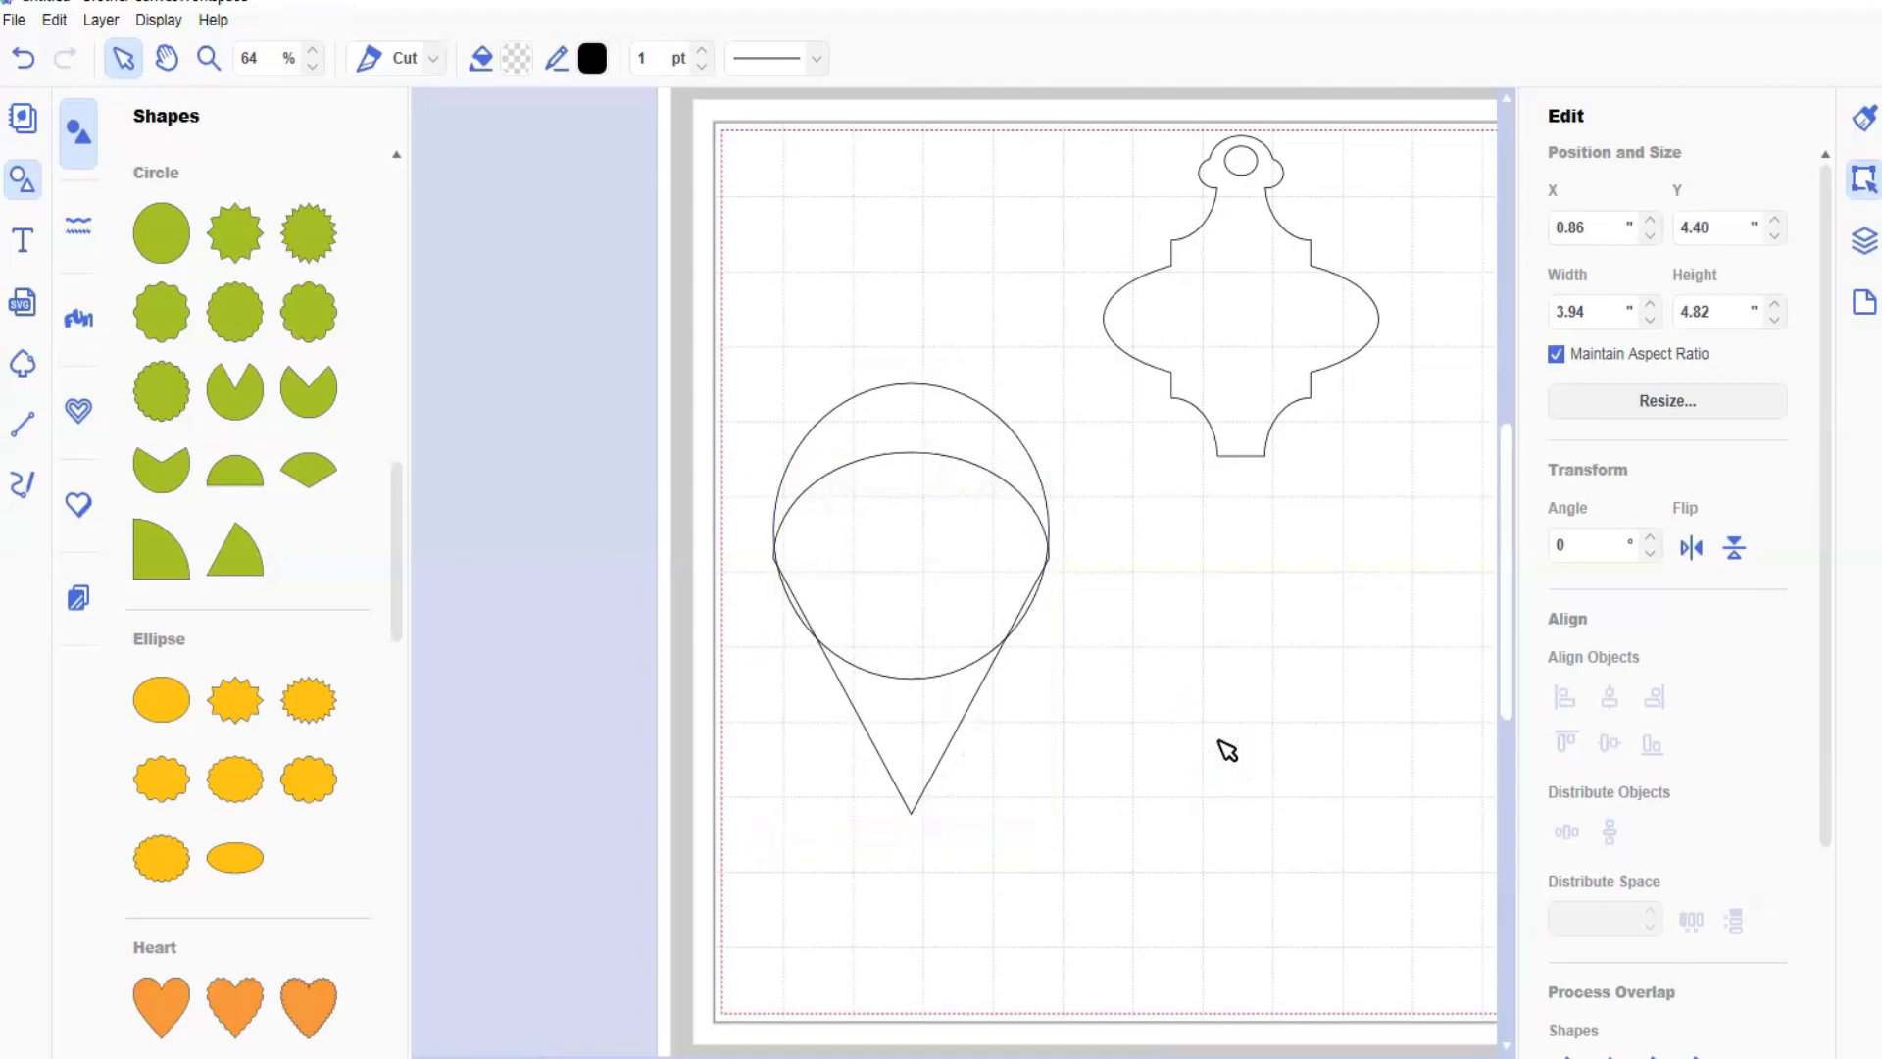
- Shift the circle slightly down and stretch the teardrop's pointed tip downward to a height of 5.10 inches
{"action": "left_click", "coordinate": [969, 554]}
{"action": "left_click_drag", "start_coordinate": [912, 813], "coordinate": [912, 834]}
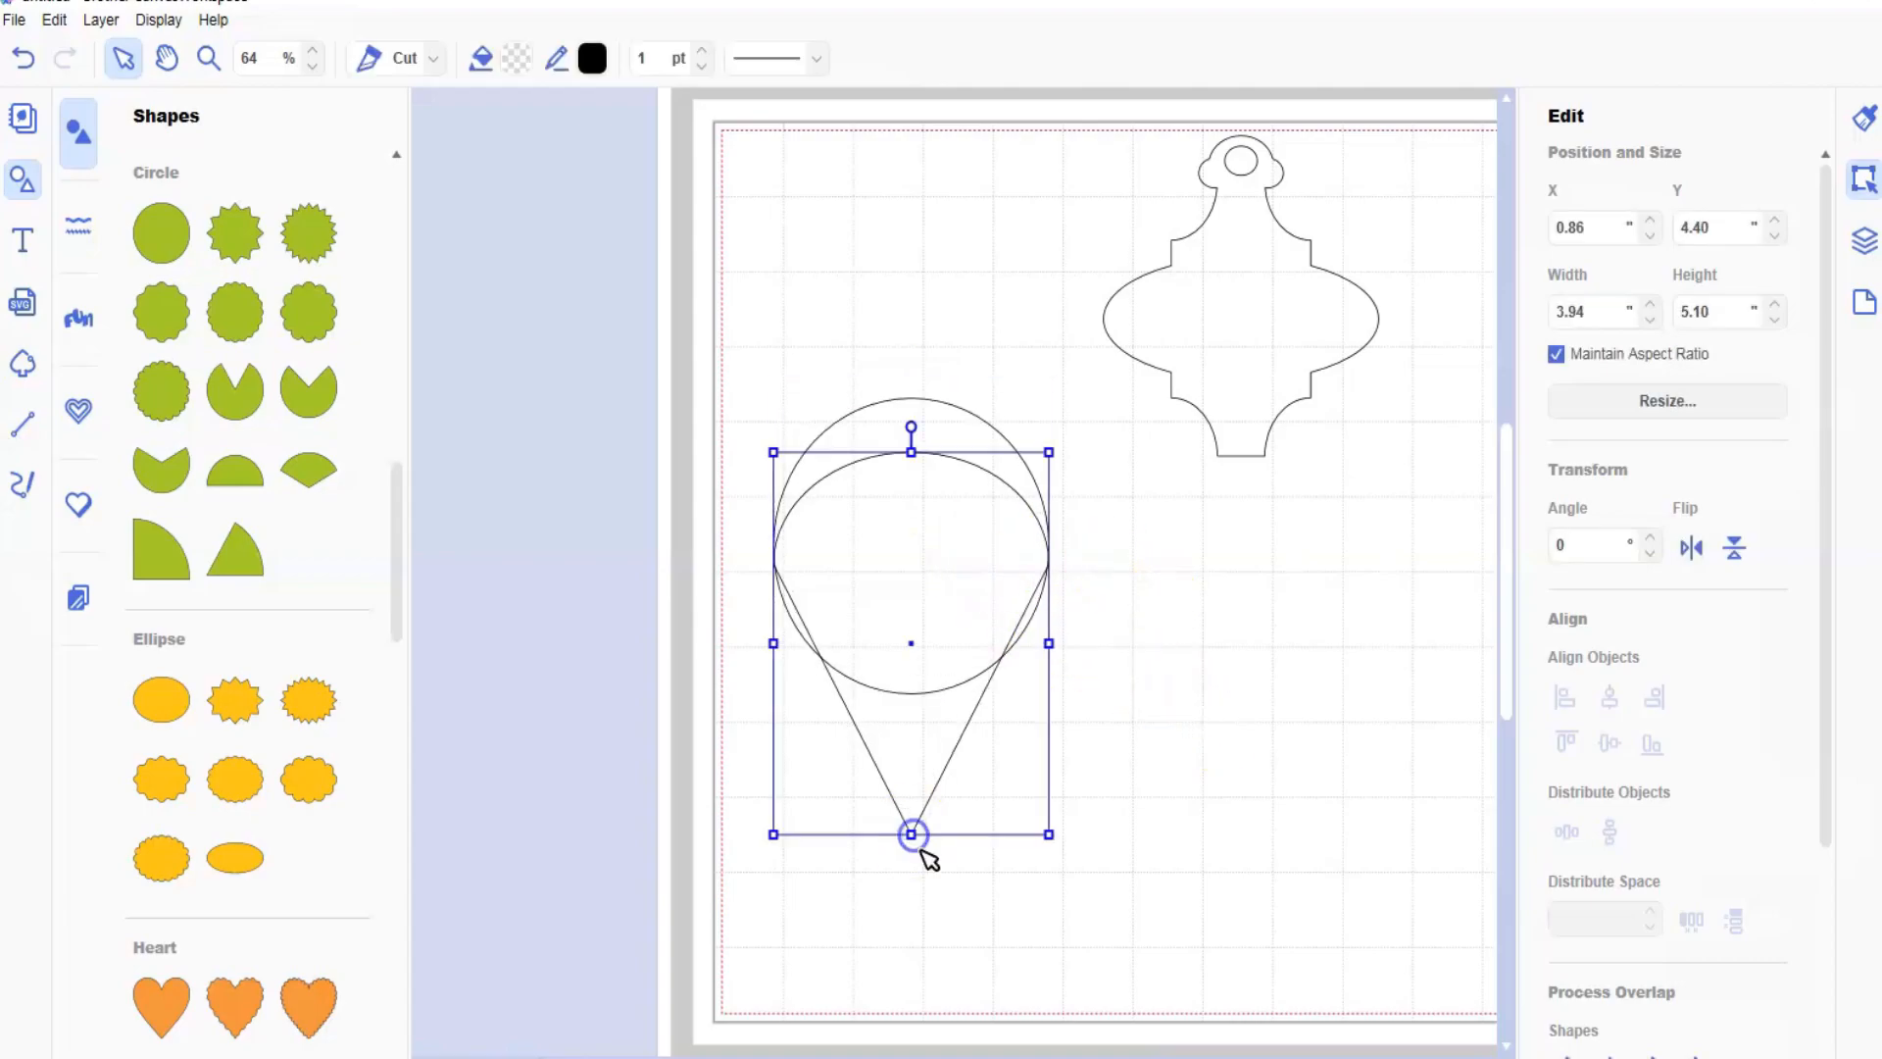
- Select the circle and the teardrop together and merge them into a single outline
{"action": "left_click", "coordinate": [823, 370]}
{"action": "left_click_drag", "start_coordinate": [824, 368], "coordinate": [1336, 664]}
{"action": "left_click_drag", "start_coordinate": [1411, 715], "coordinate": [1426, 727]}
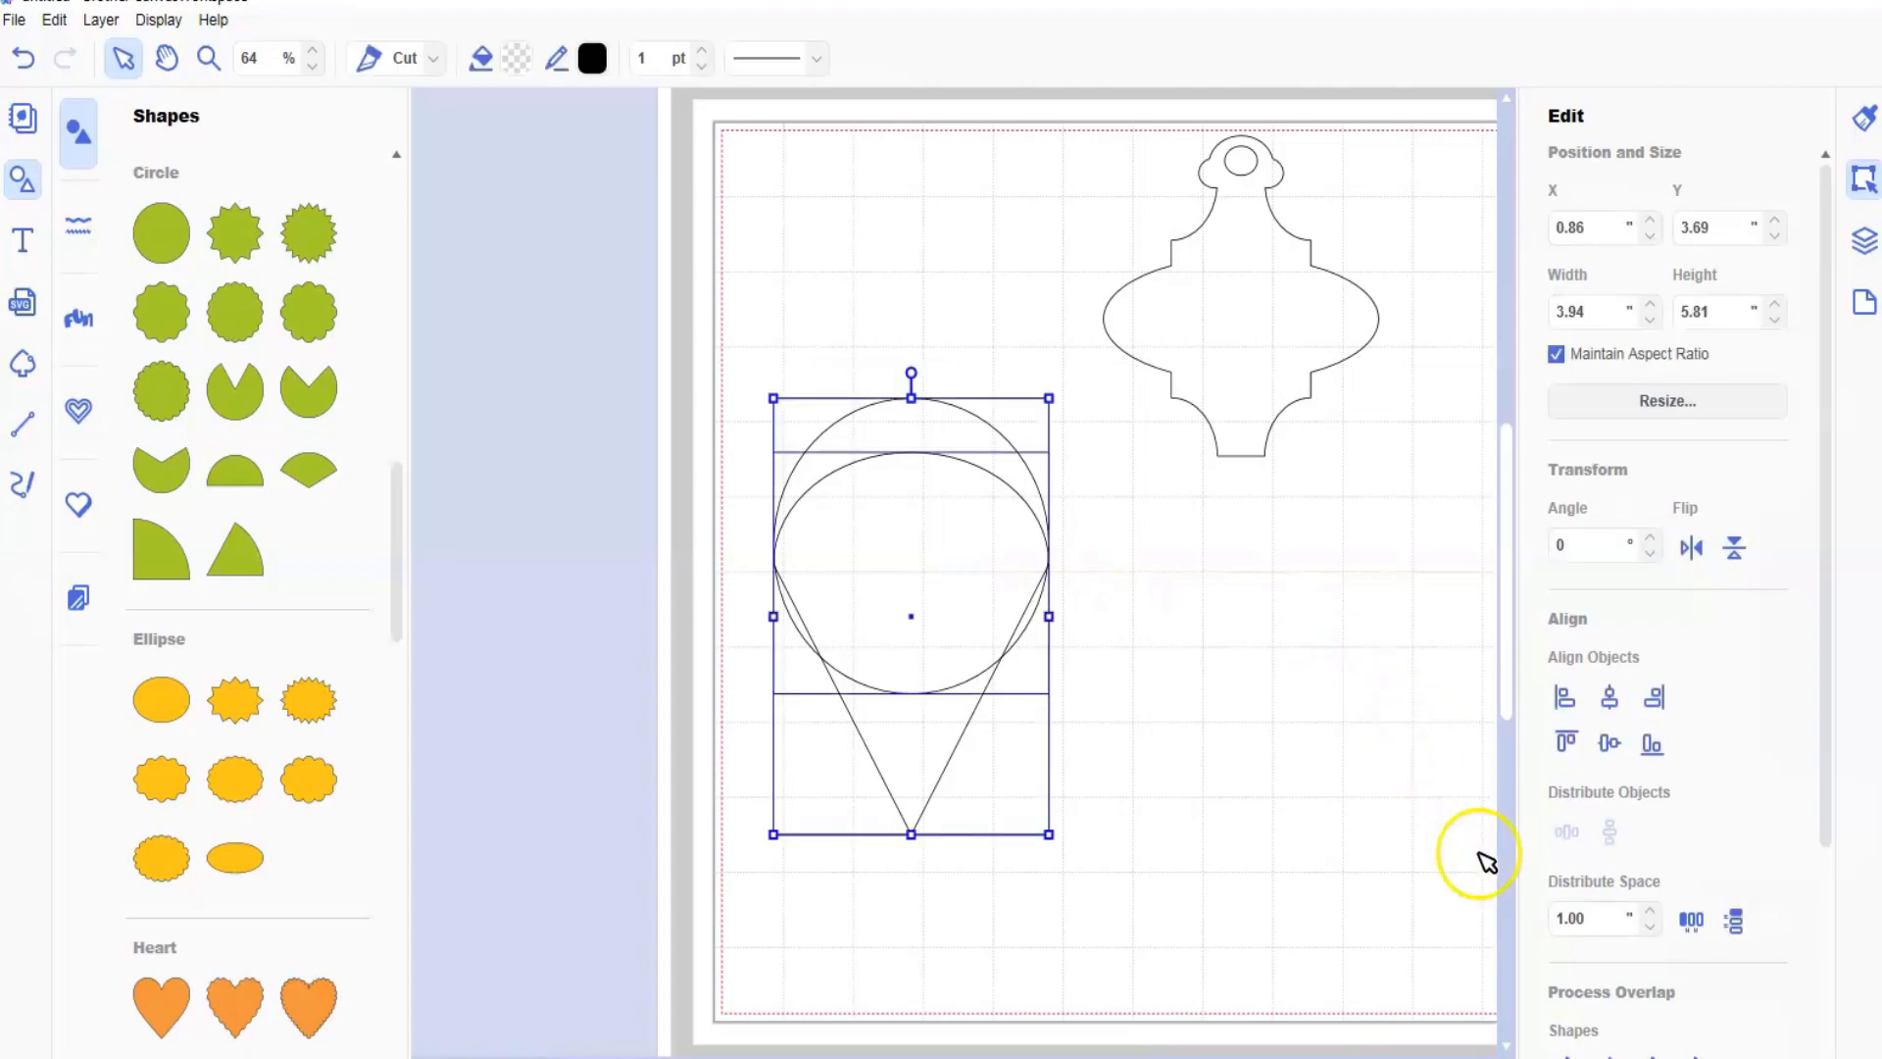
{"action": "scroll", "coordinate": [1566, 1044], "scroll_direction": "down", "scroll_amount": 1}
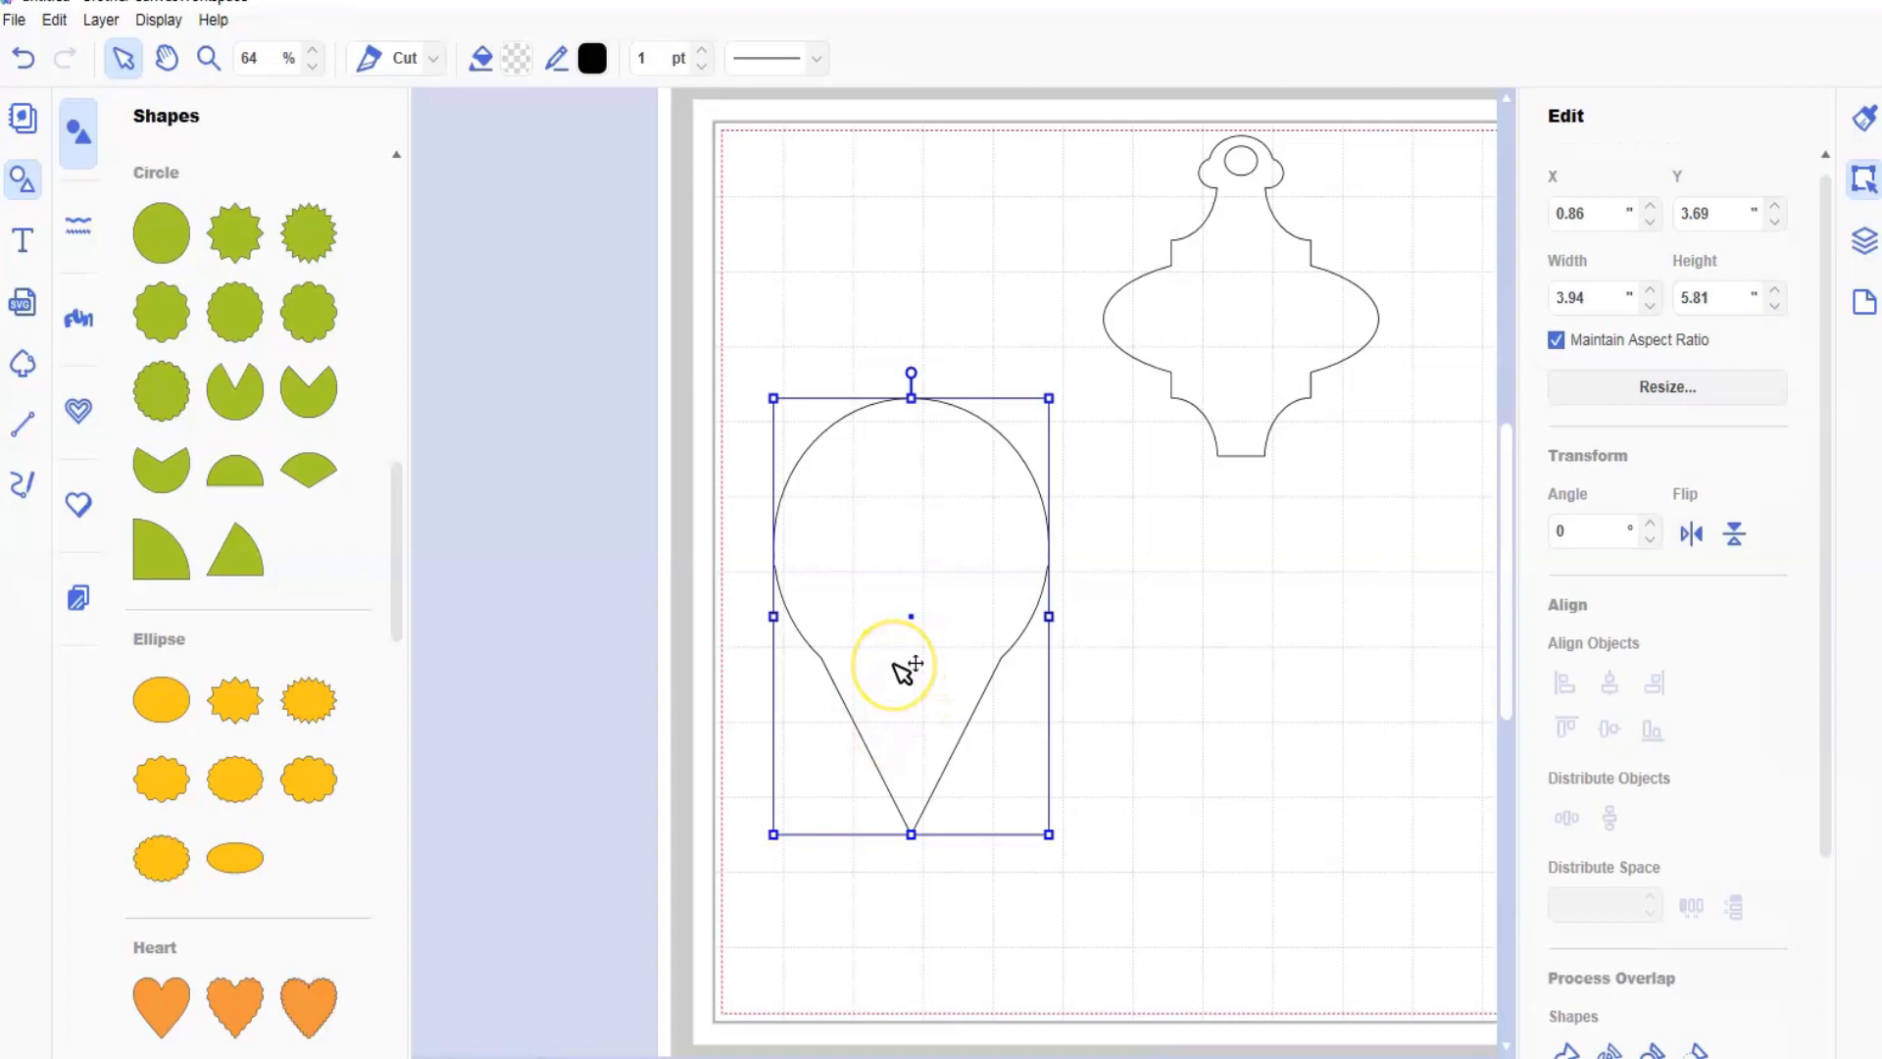
- Open the merged outline for path editing and delete the extra point just below the widest part of its left side
{"action": "scroll", "coordinate": [900, 670], "scroll_direction": "down", "scroll_amount": 1}
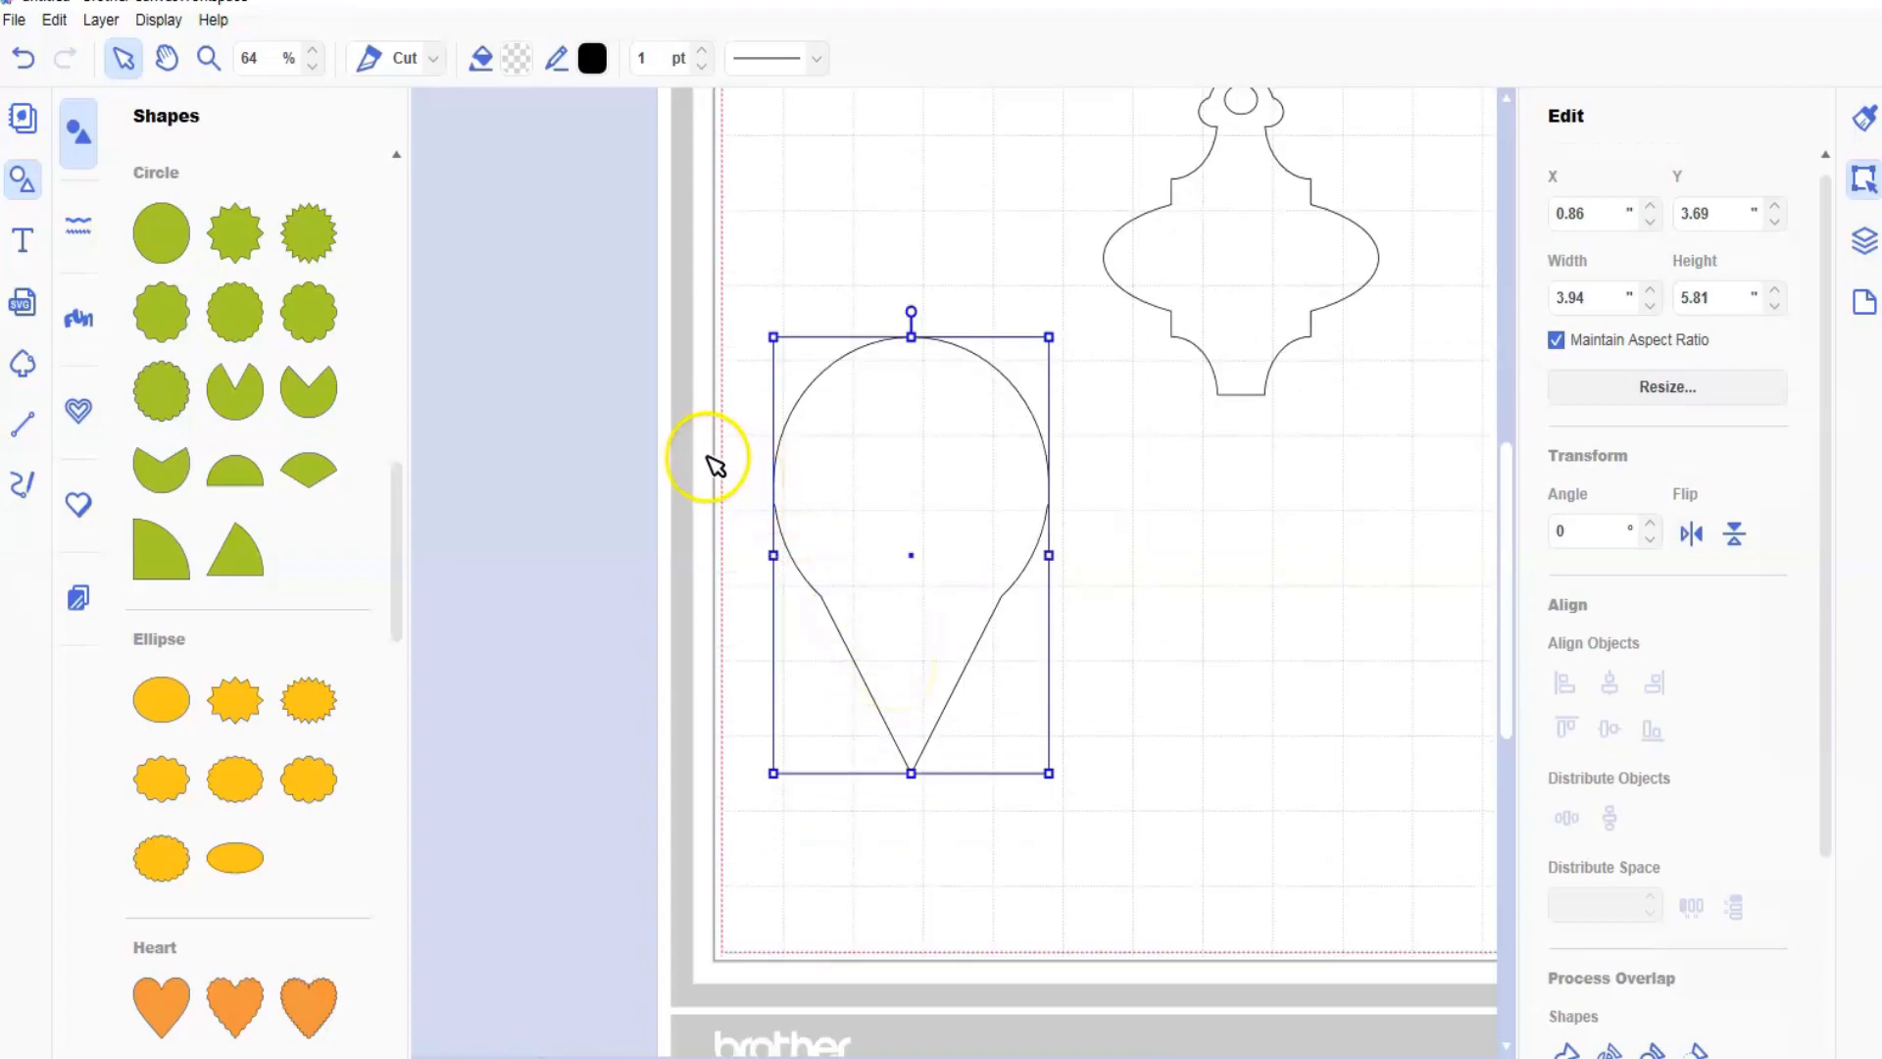
{"action": "left_click", "coordinate": [207, 58]}
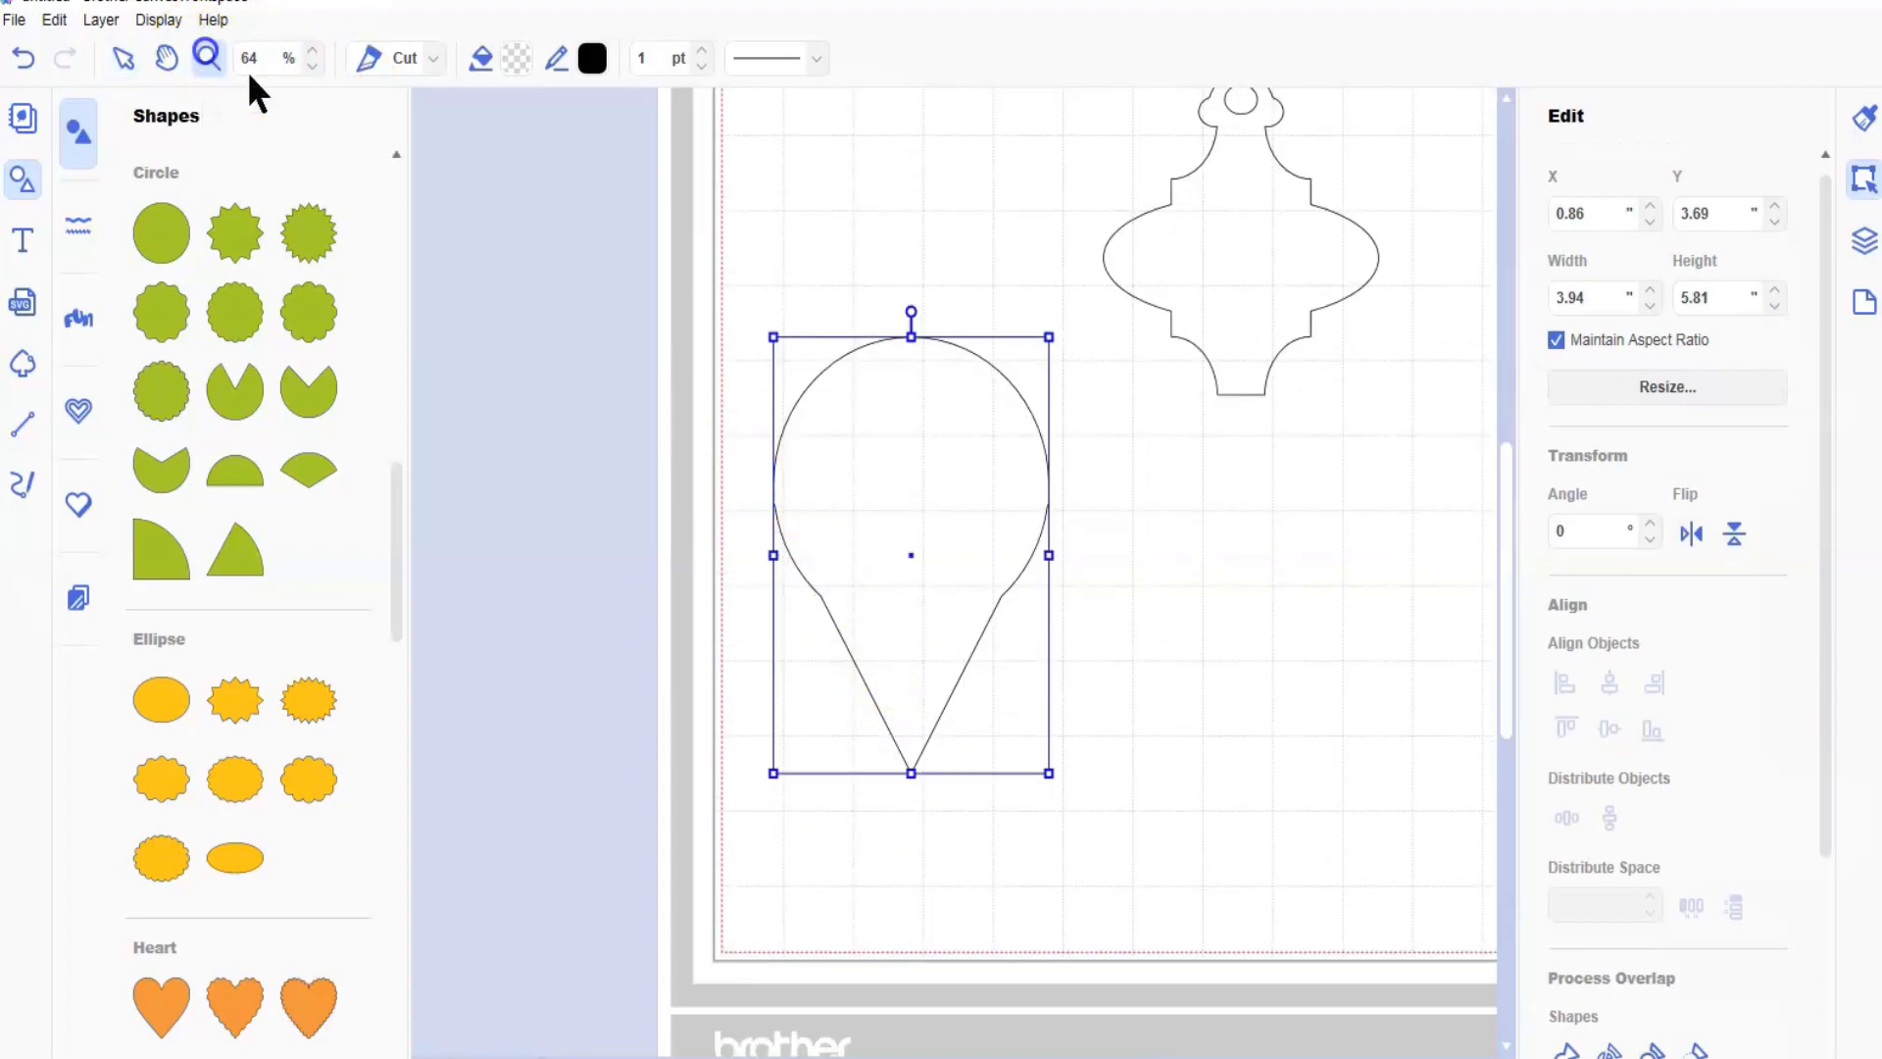
{"action": "left_click_drag", "start_coordinate": [745, 474], "coordinate": [972, 696]}
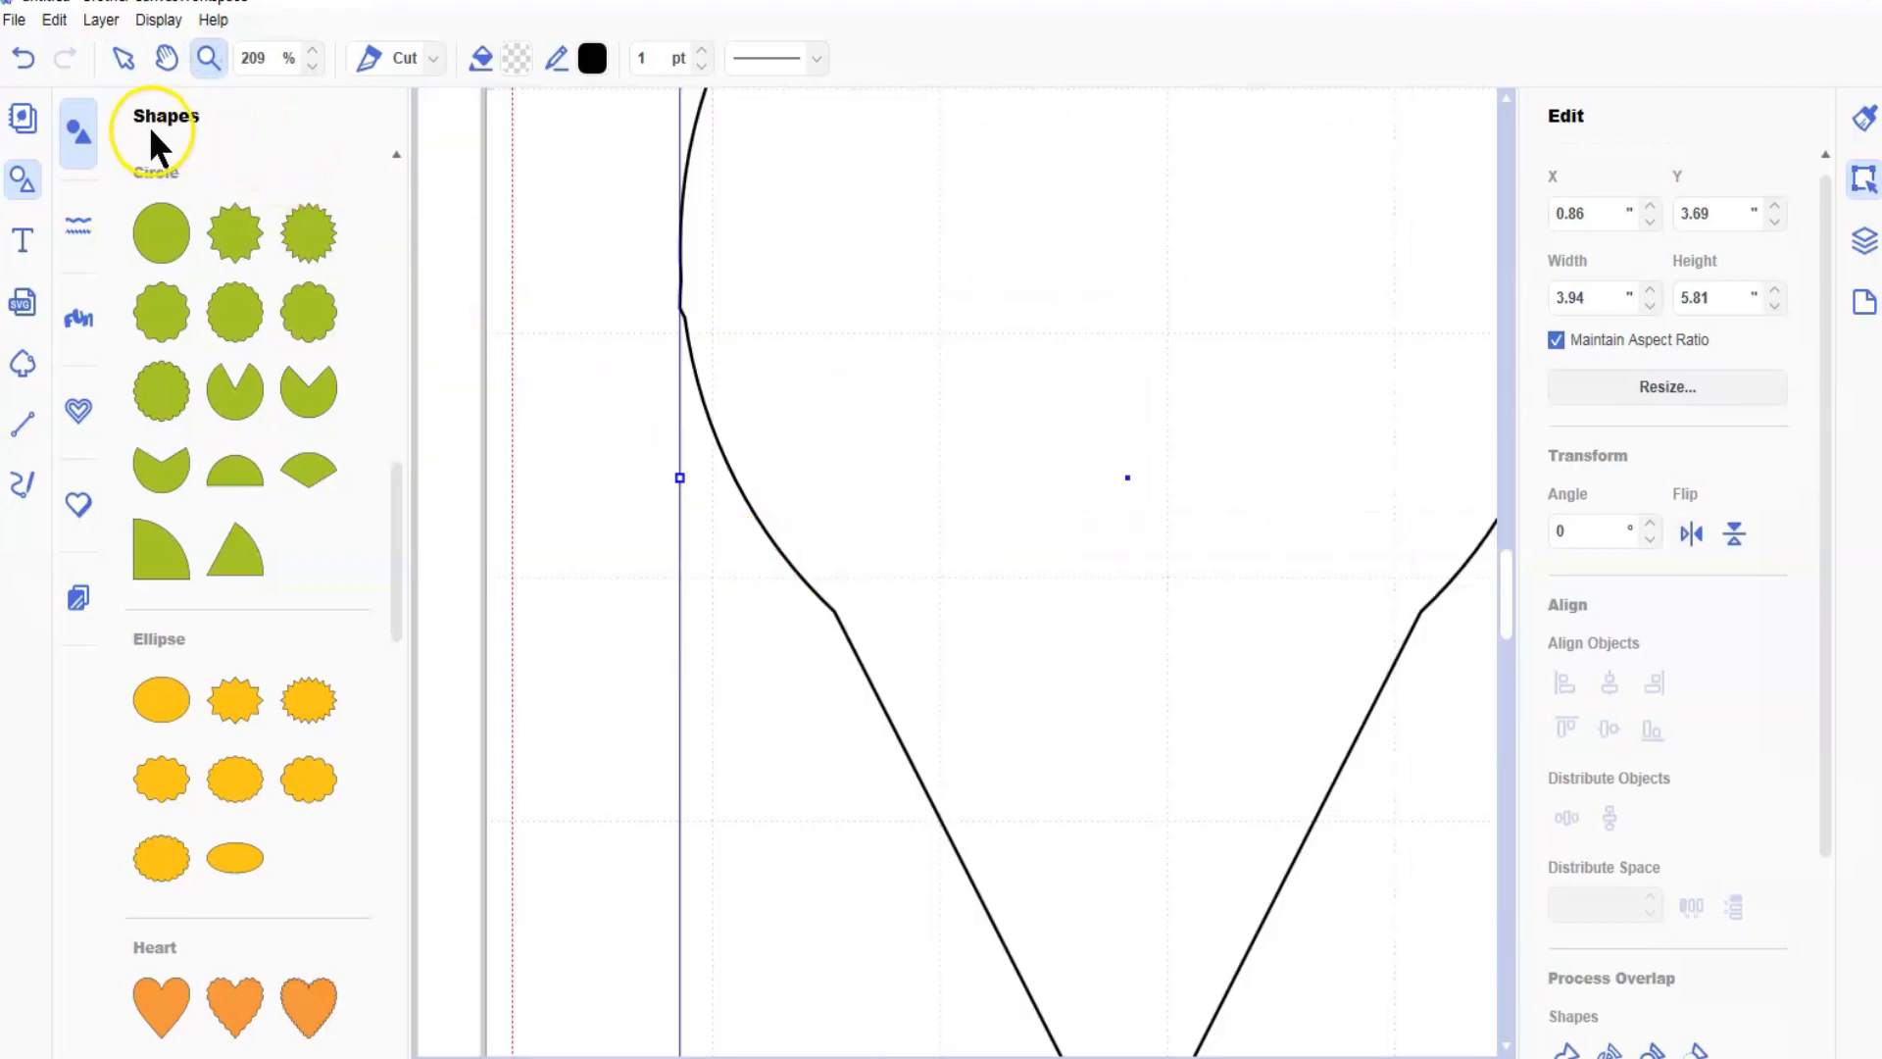
{"action": "left_click", "coordinate": [119, 53]}
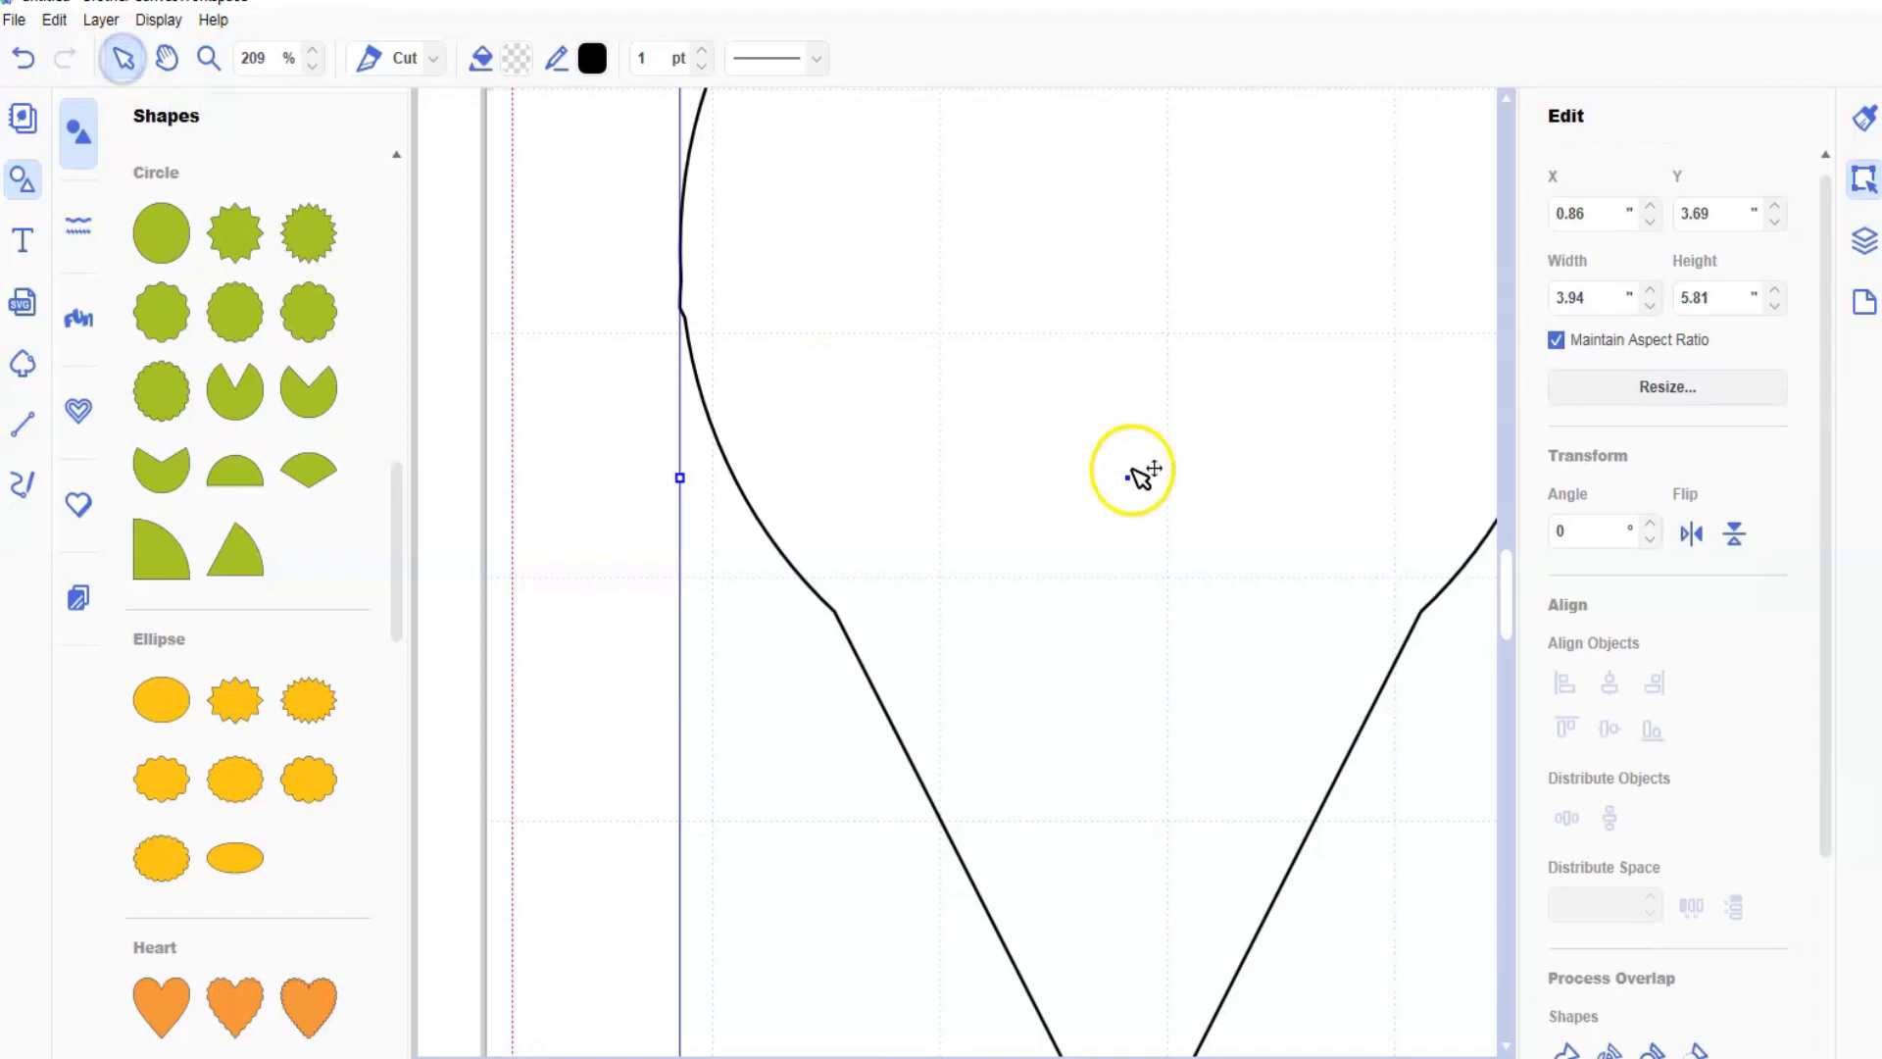
{"action": "double_click", "coordinate": [923, 453]}
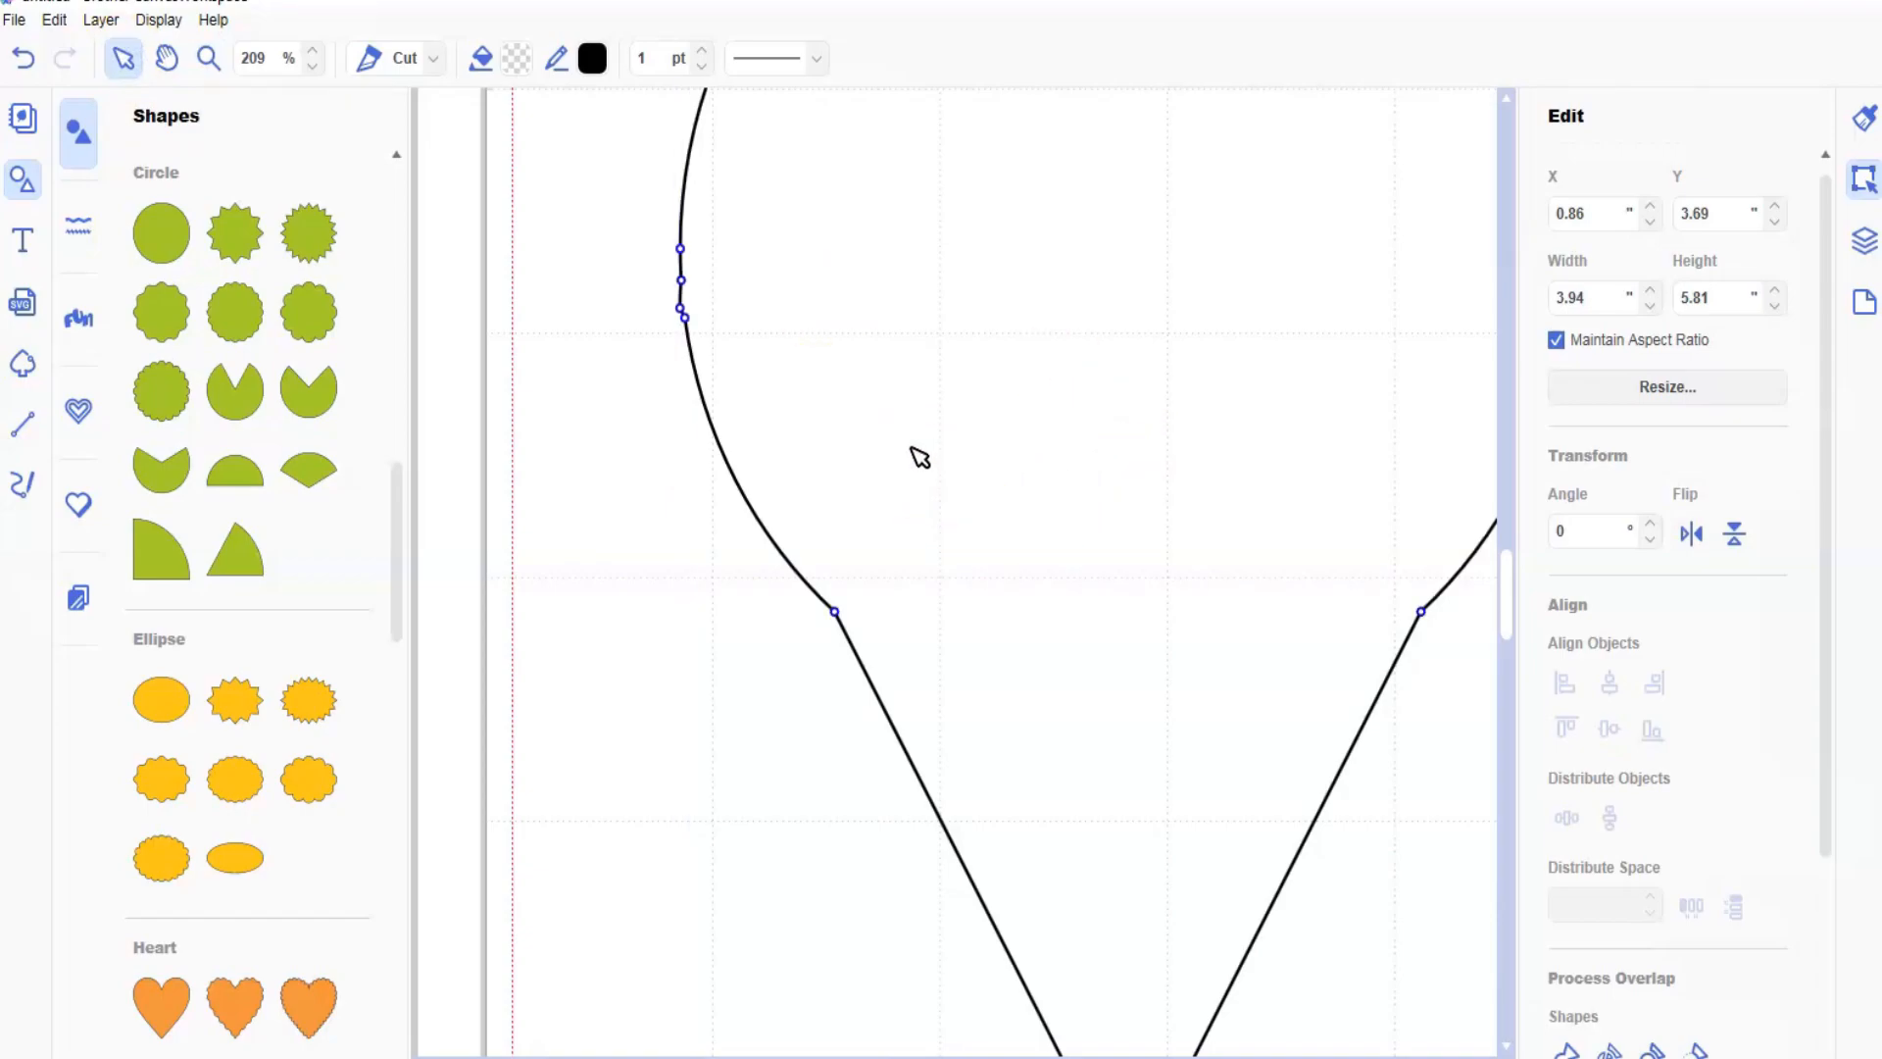
{"action": "left_click", "coordinate": [836, 614]}
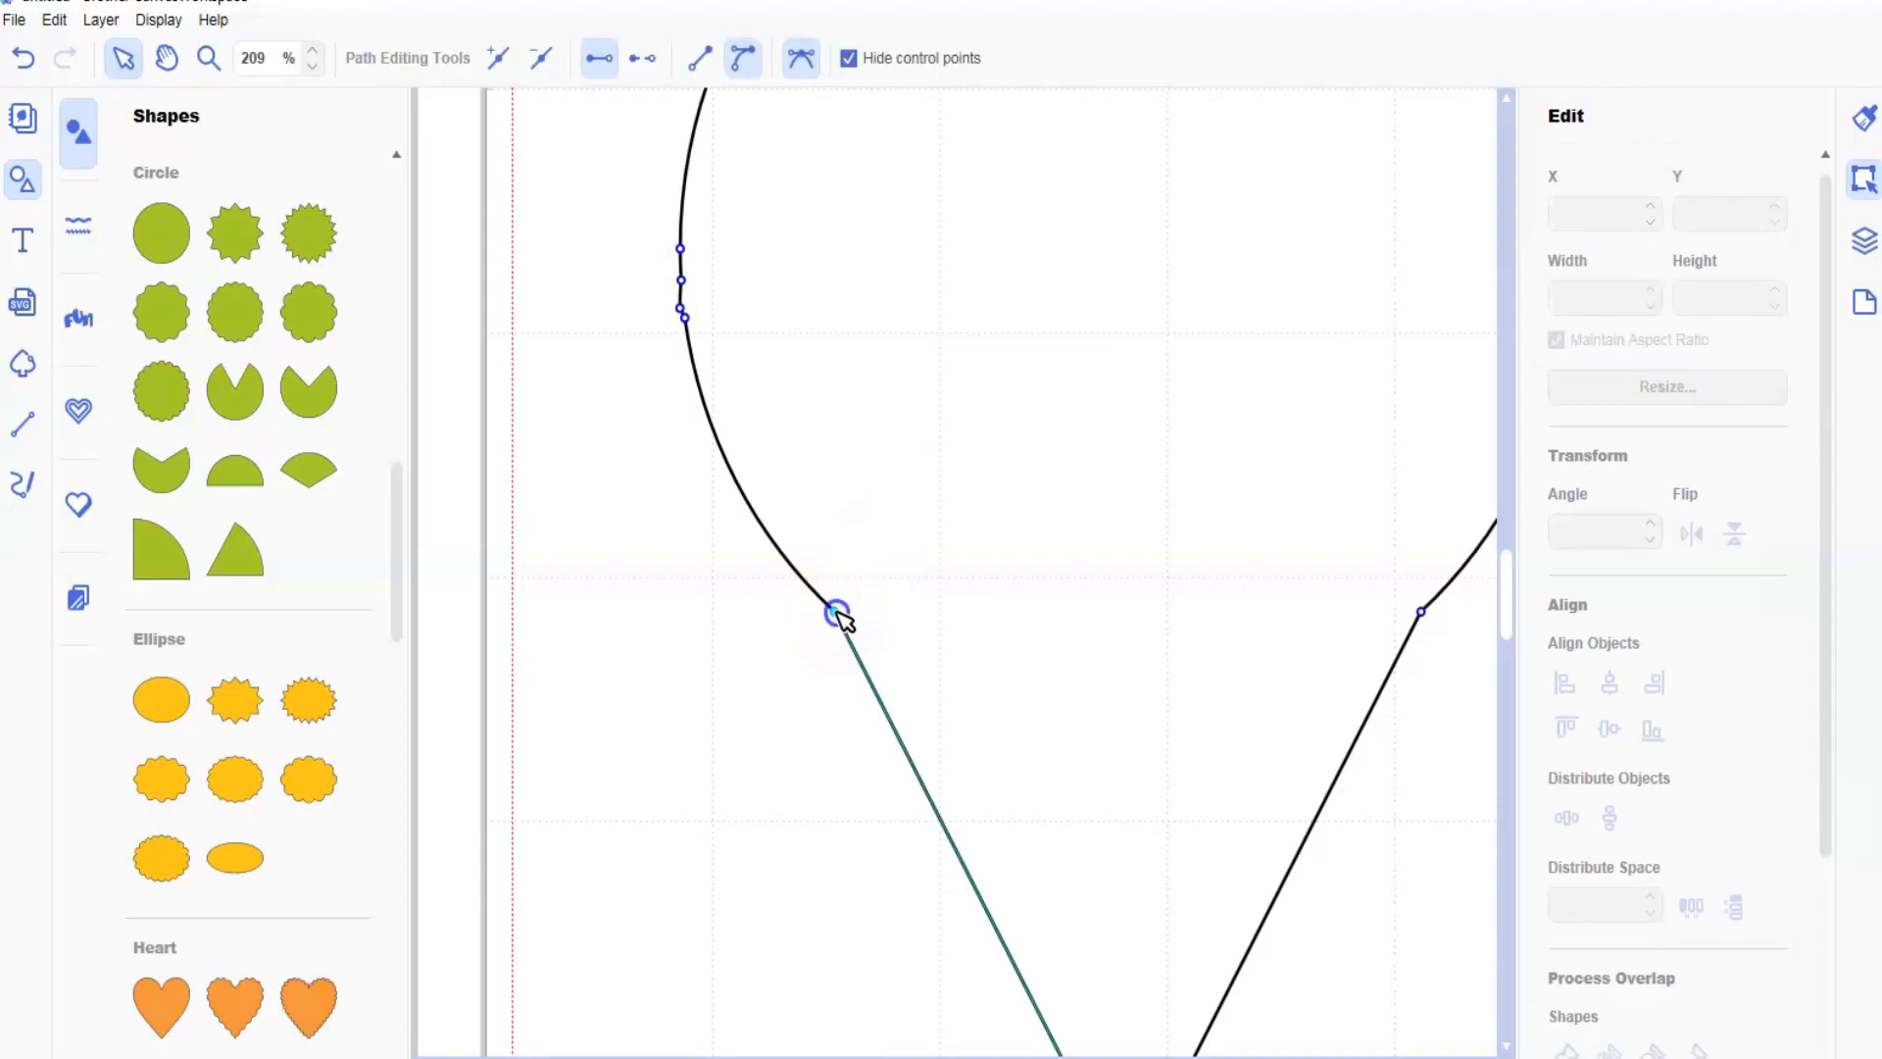
{"action": "left_click", "coordinate": [686, 316]}
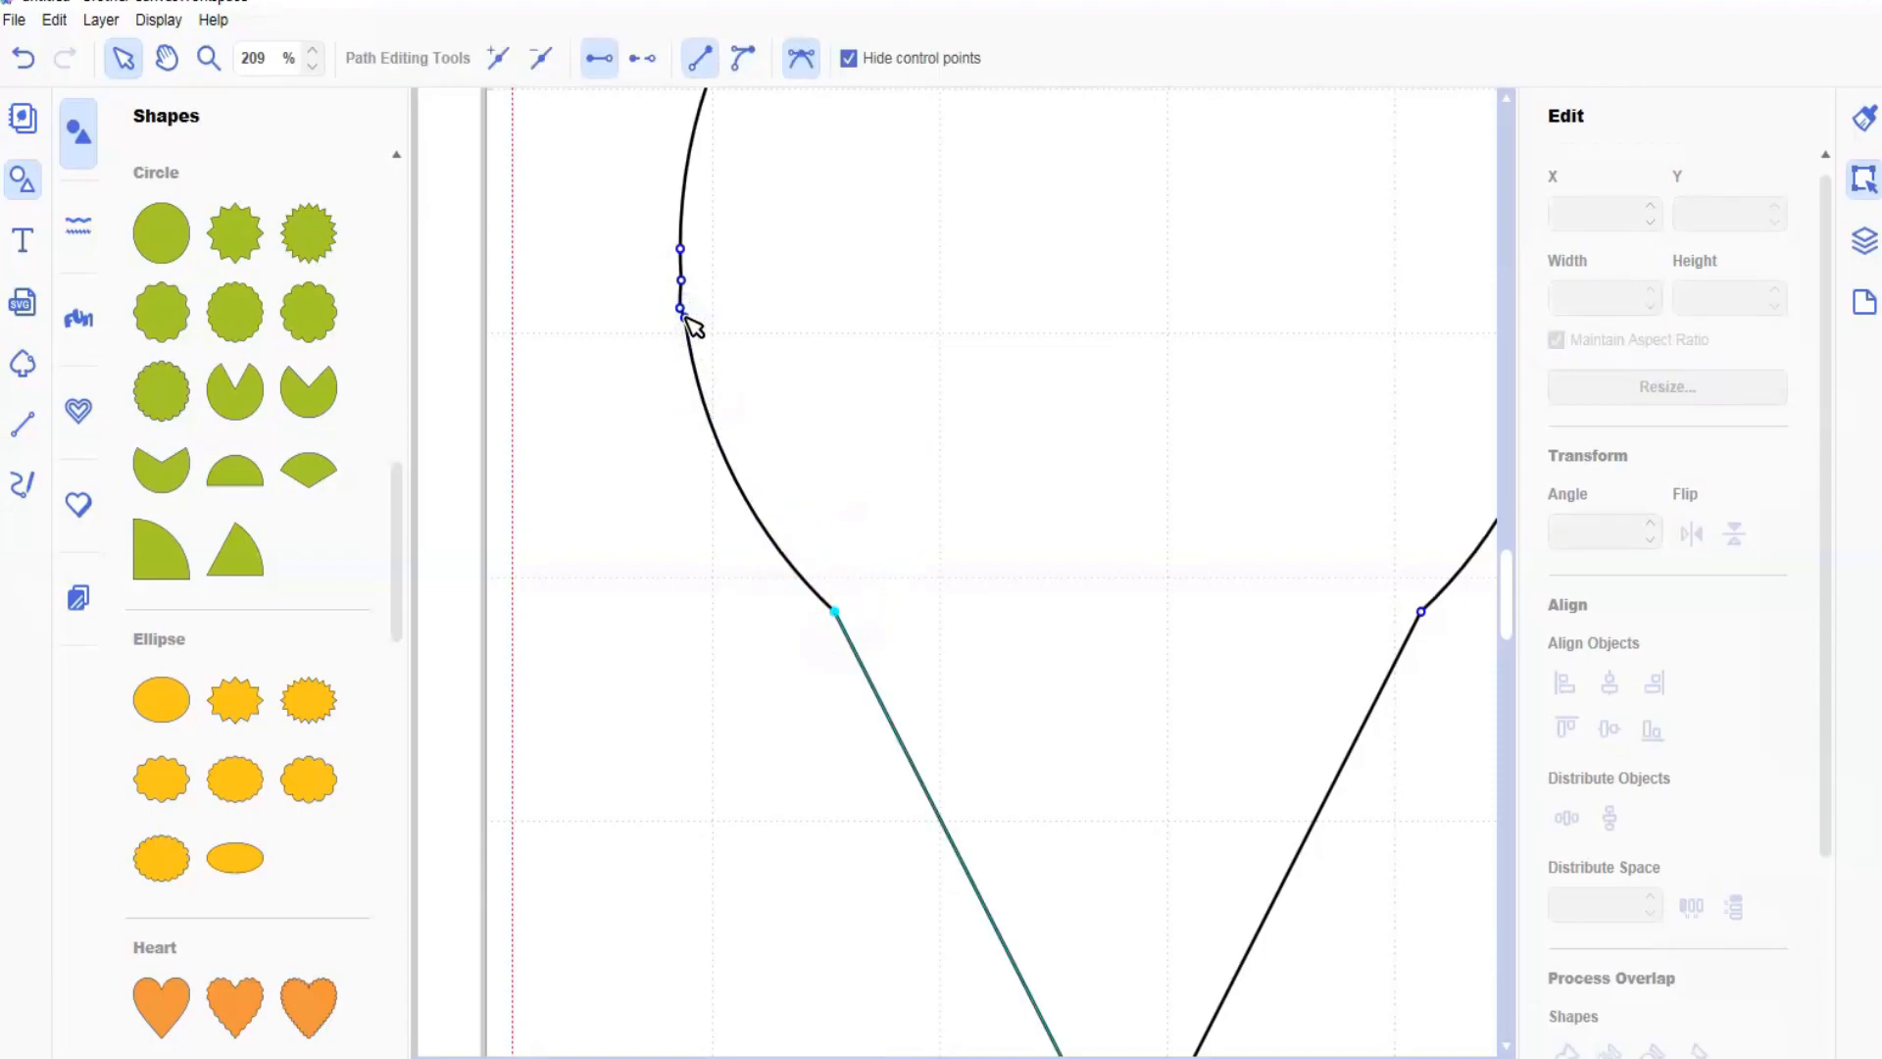
{"action": "left_click", "coordinate": [685, 317]}
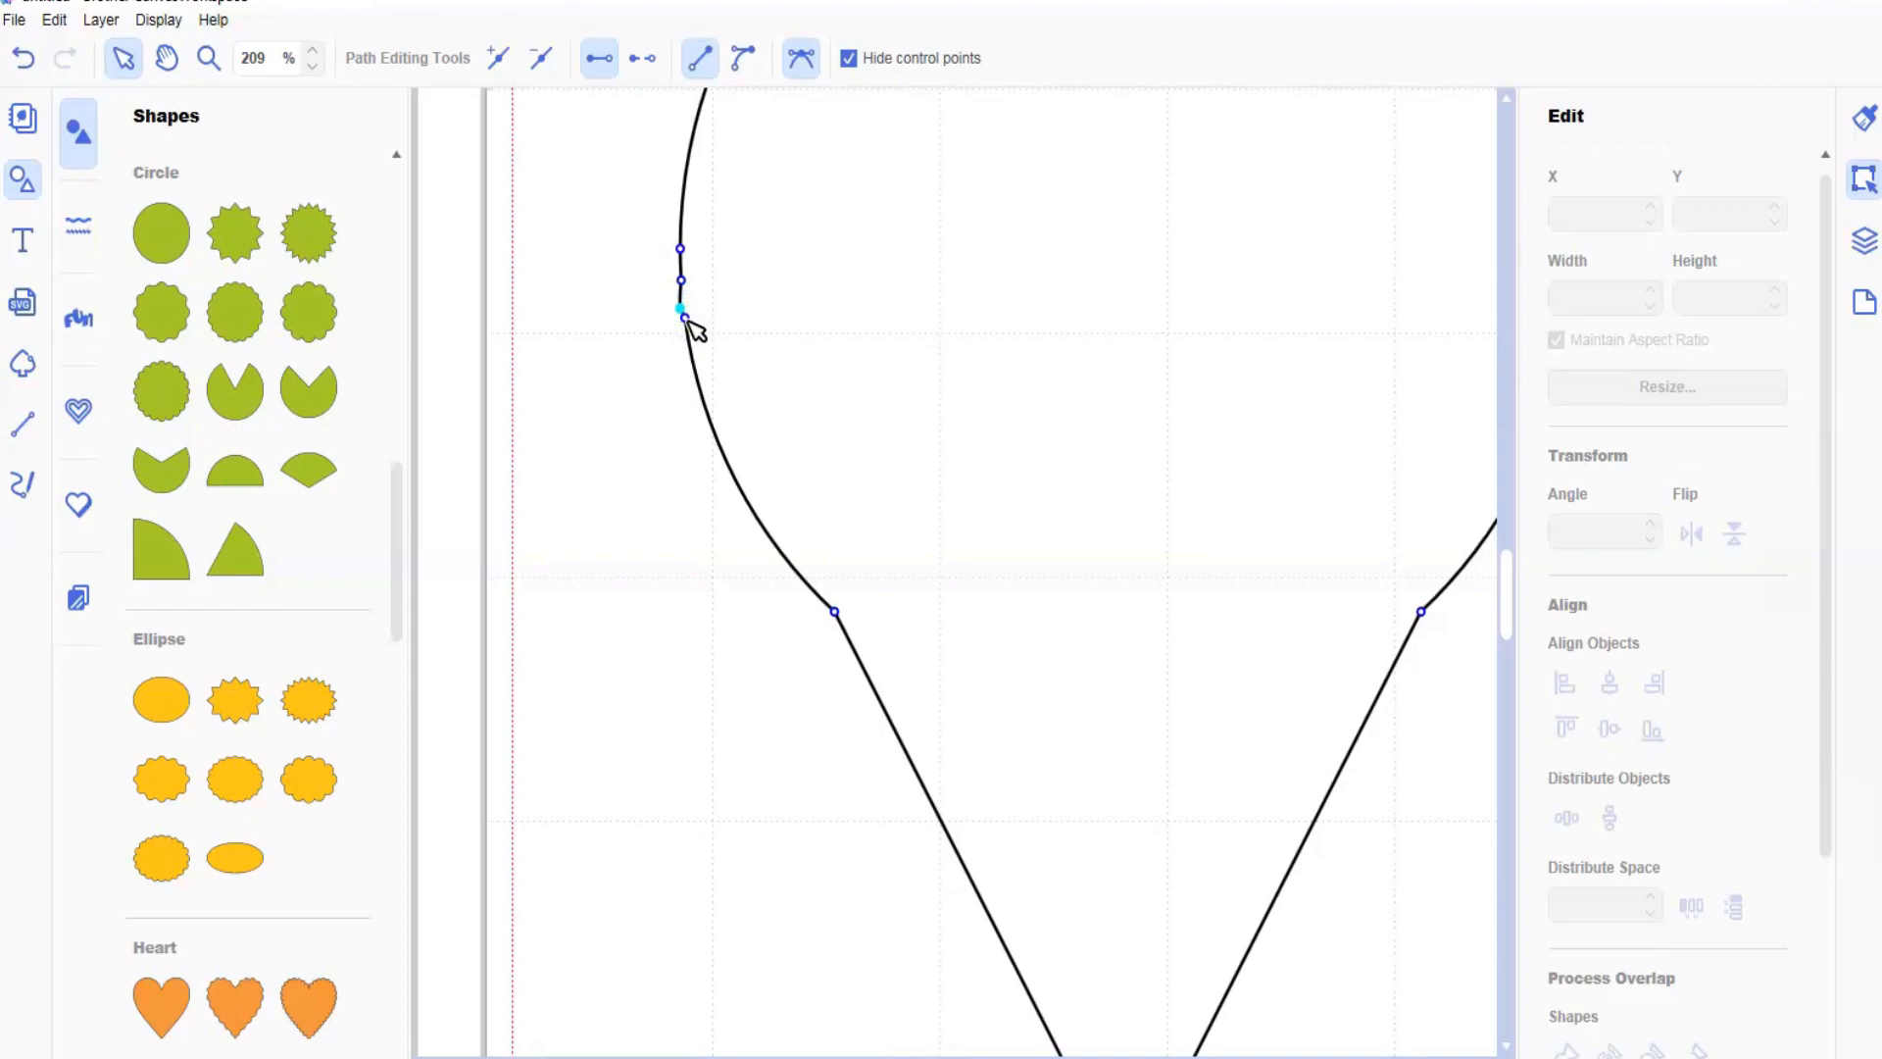
{"action": "left_click", "coordinate": [686, 318]}
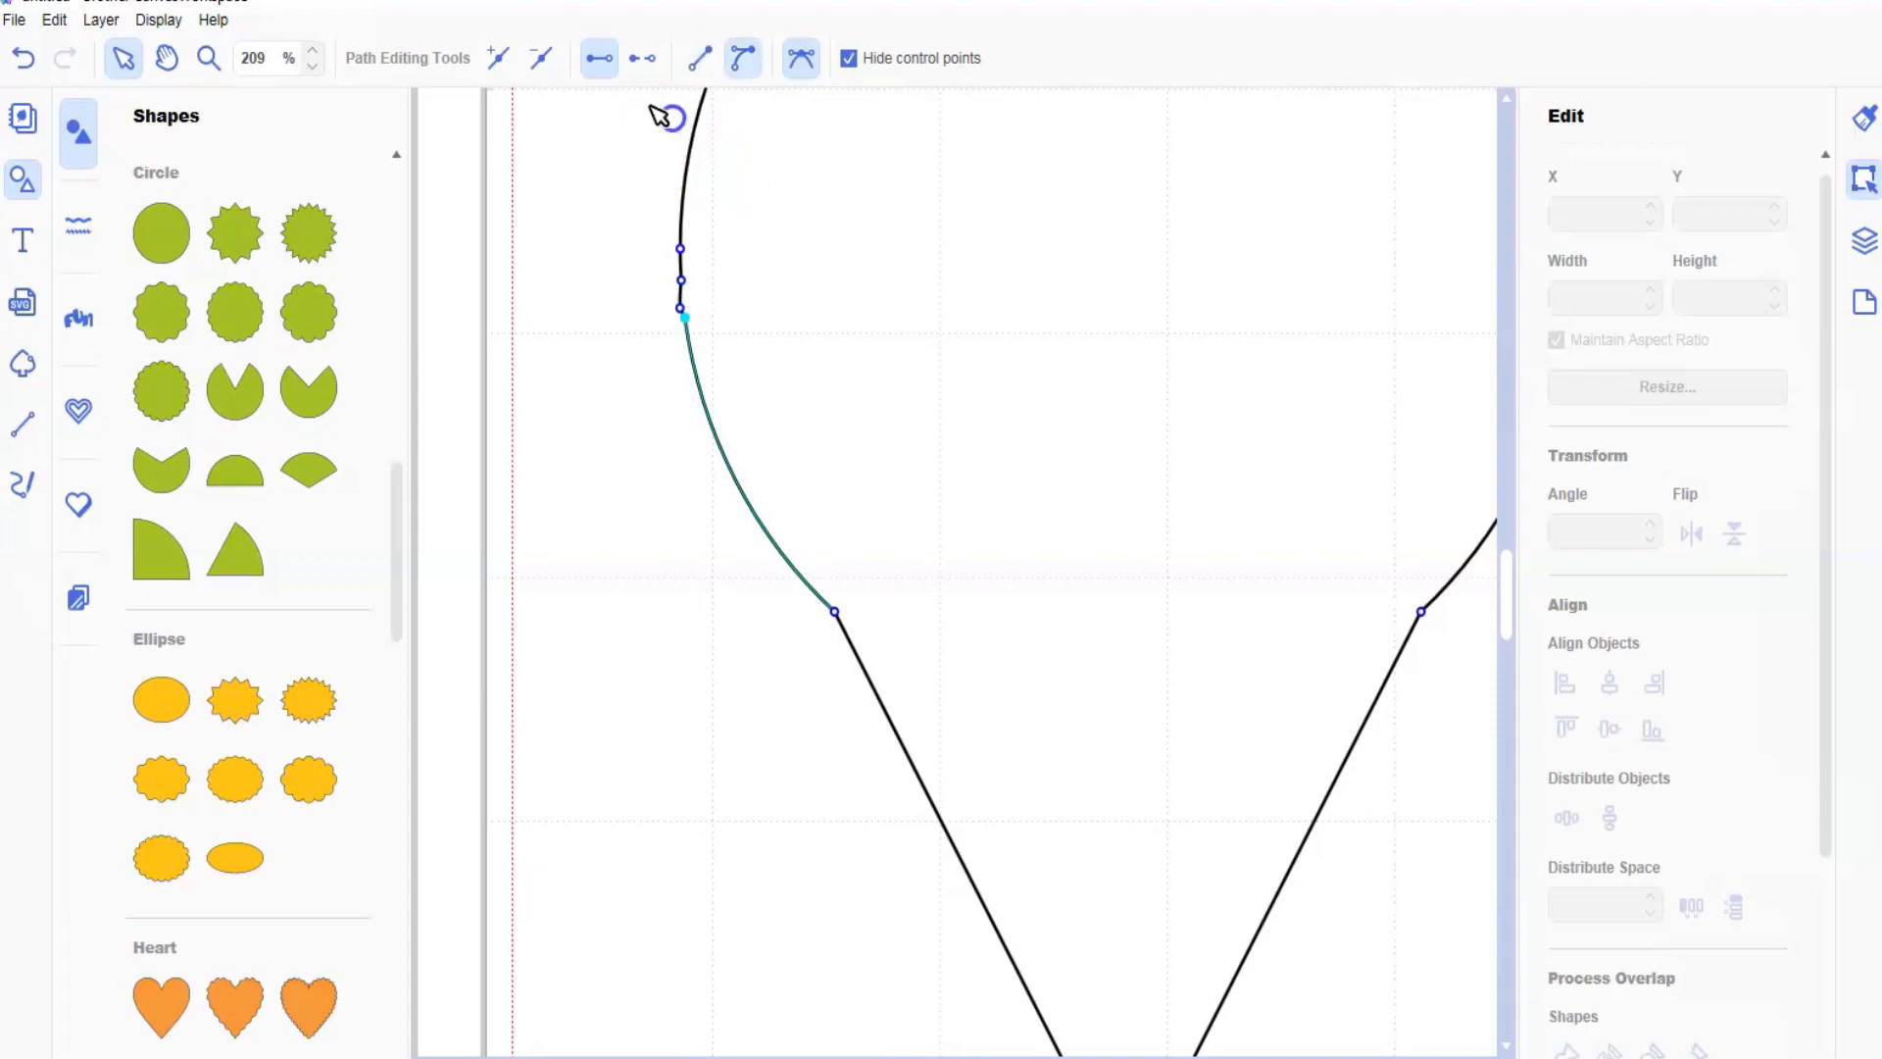
{"action": "left_click", "coordinate": [543, 59]}
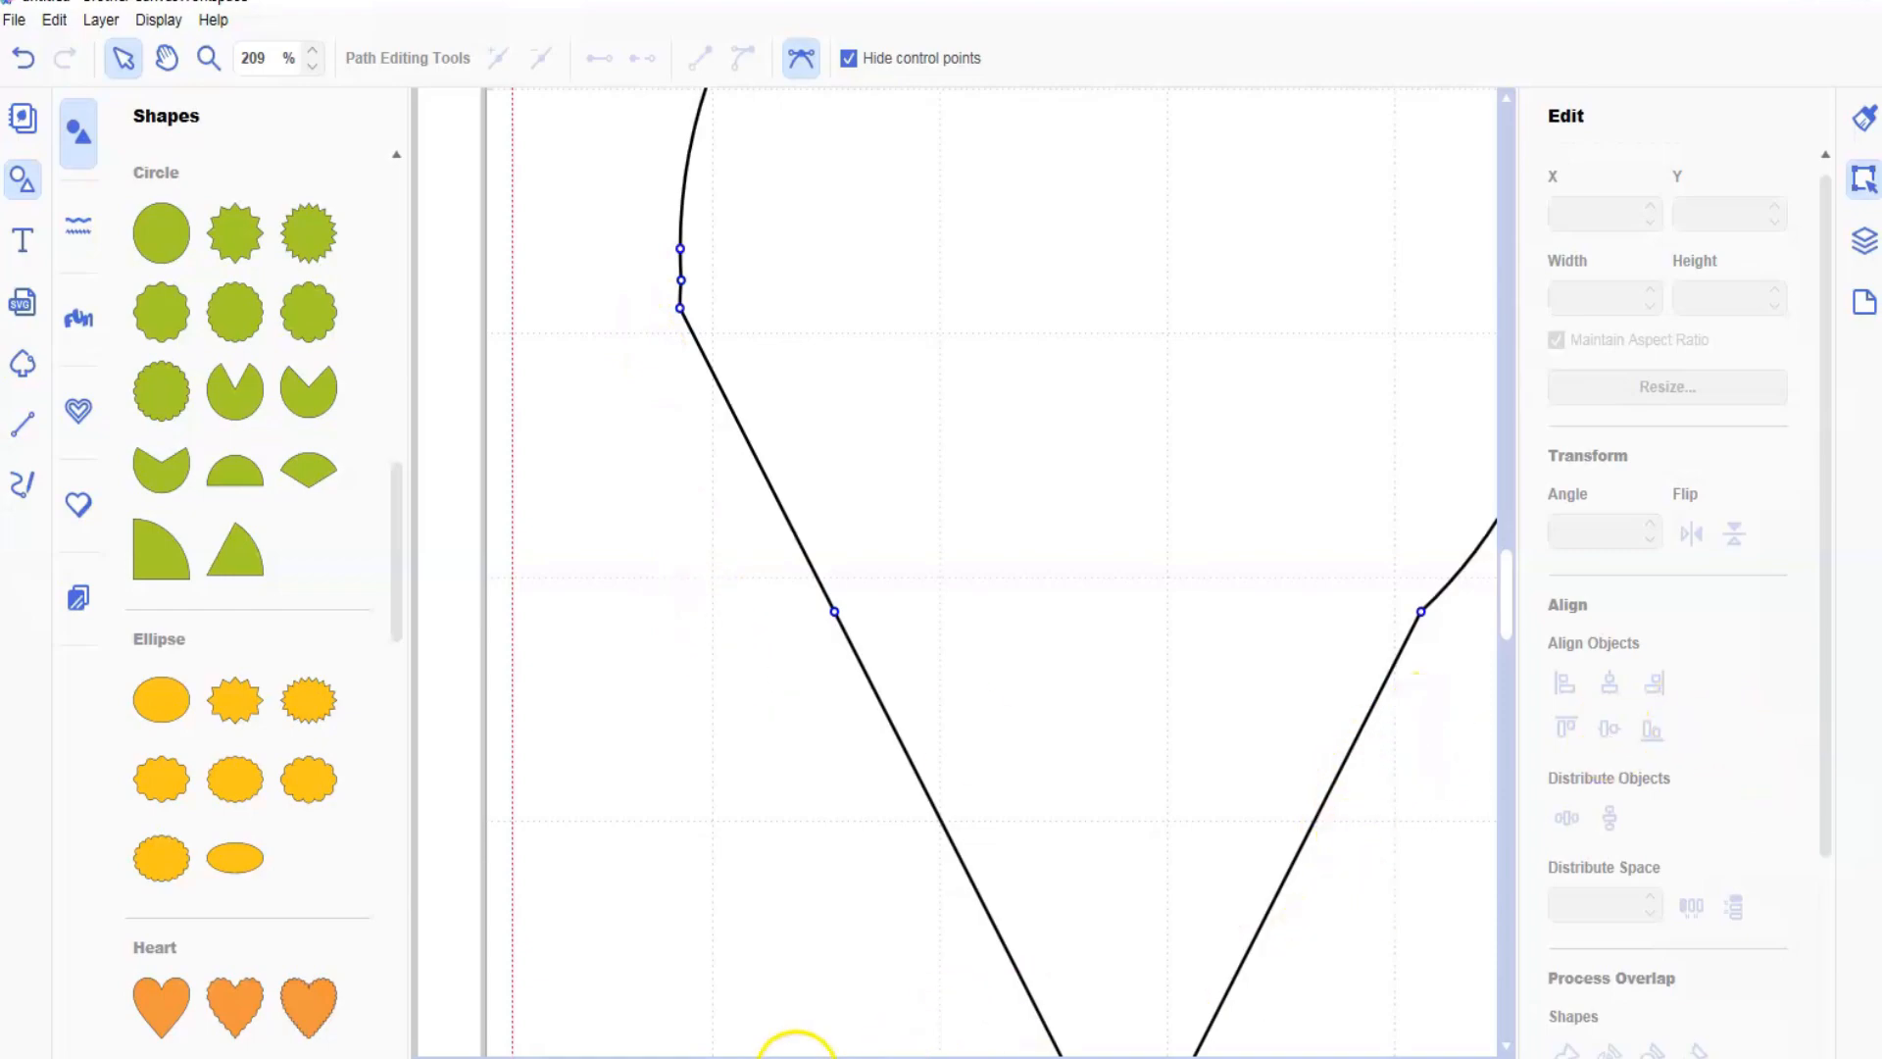
- Delete the two corner points where the circle's arcs met the teardrop's straight edges, first on the right side and then the left
{"action": "scroll", "coordinate": [804, 1049], "scroll_direction": "right", "scroll_amount": 5}
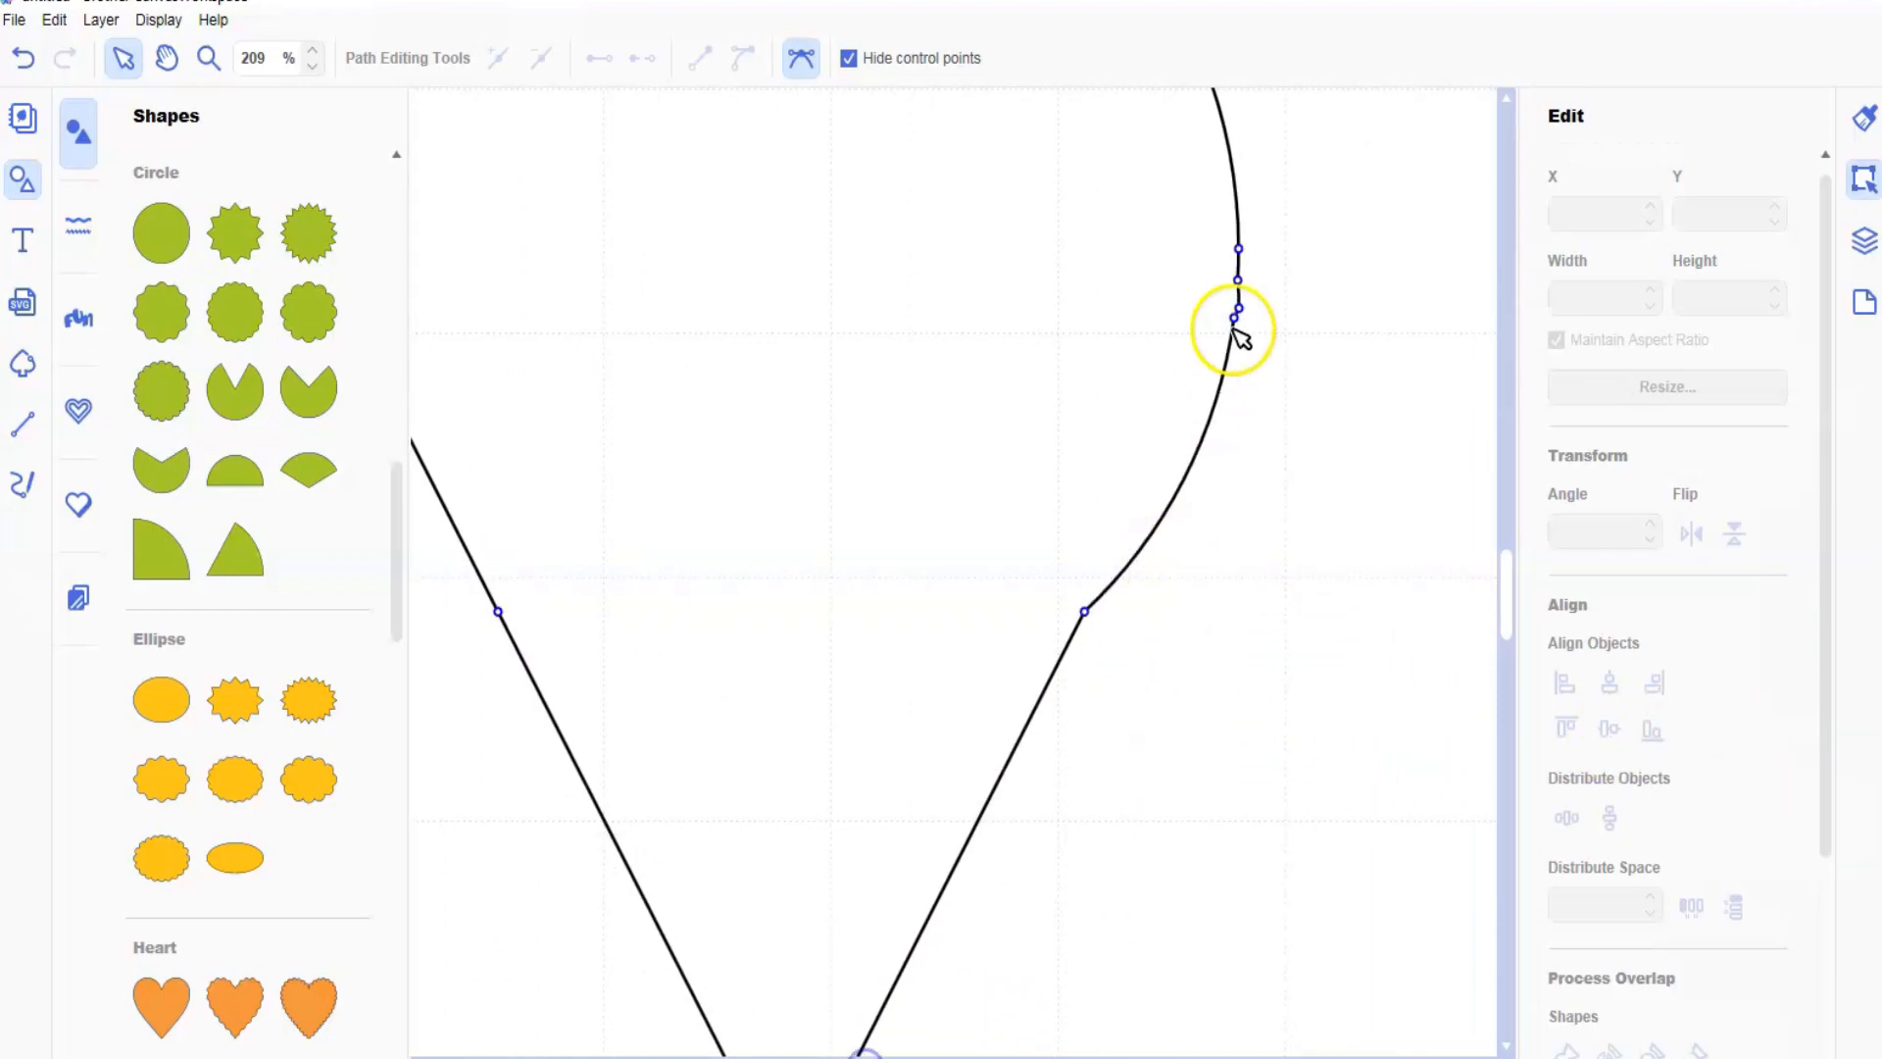
{"action": "left_click", "coordinate": [1234, 317]}
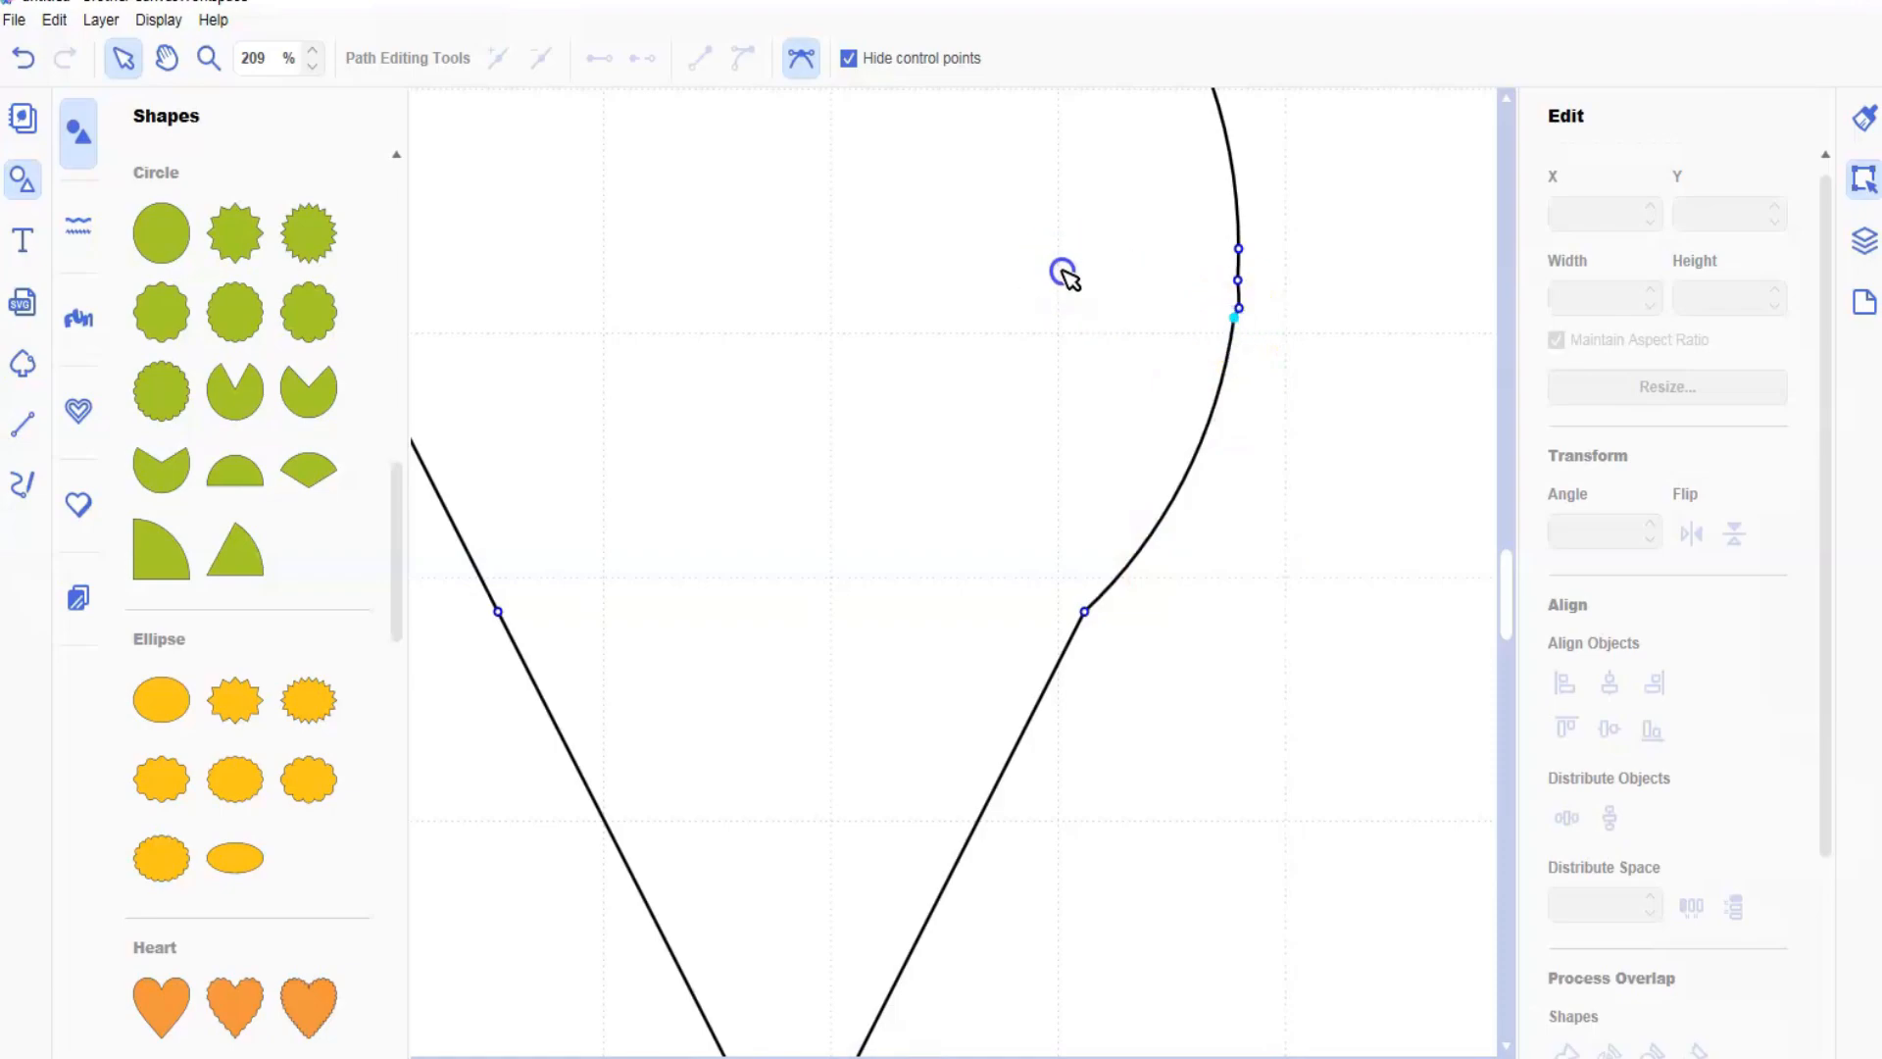
{"action": "left_click", "coordinate": [1086, 614]}
{"action": "left_click", "coordinate": [743, 58]}
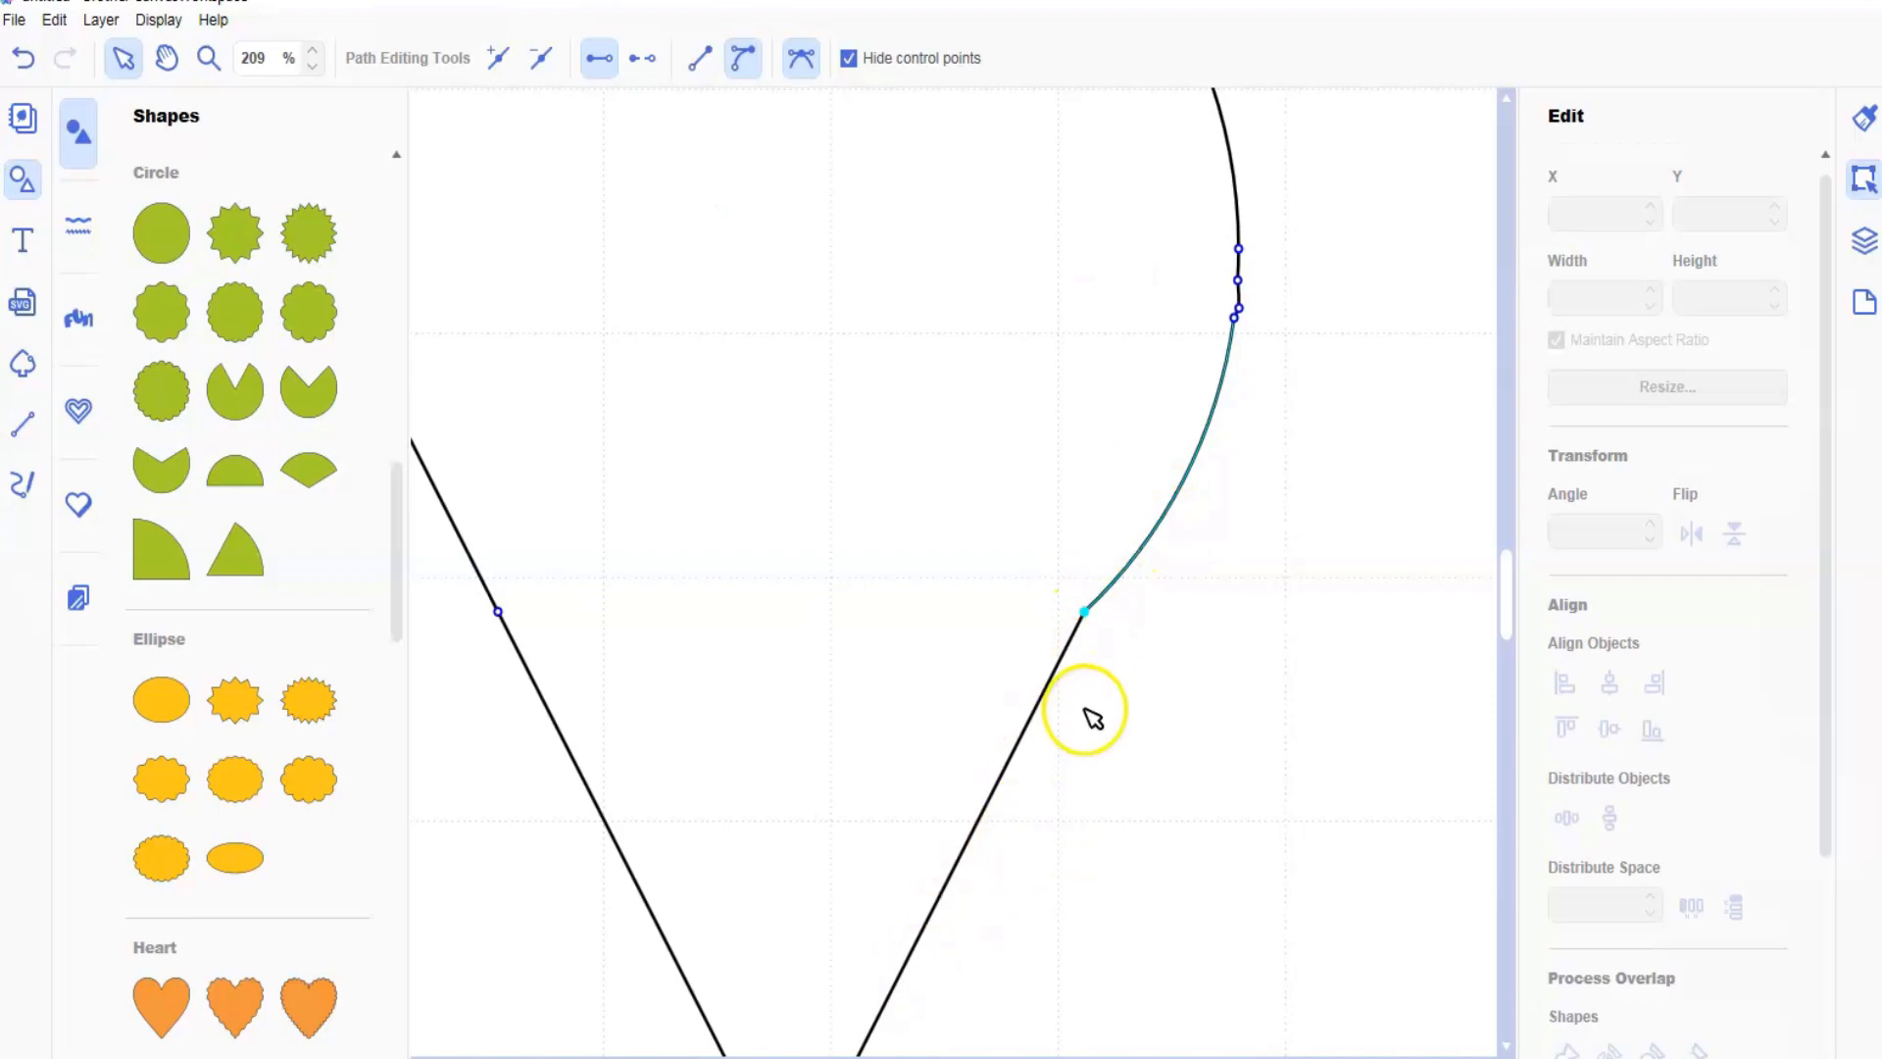
{"action": "left_click", "coordinate": [543, 59]}
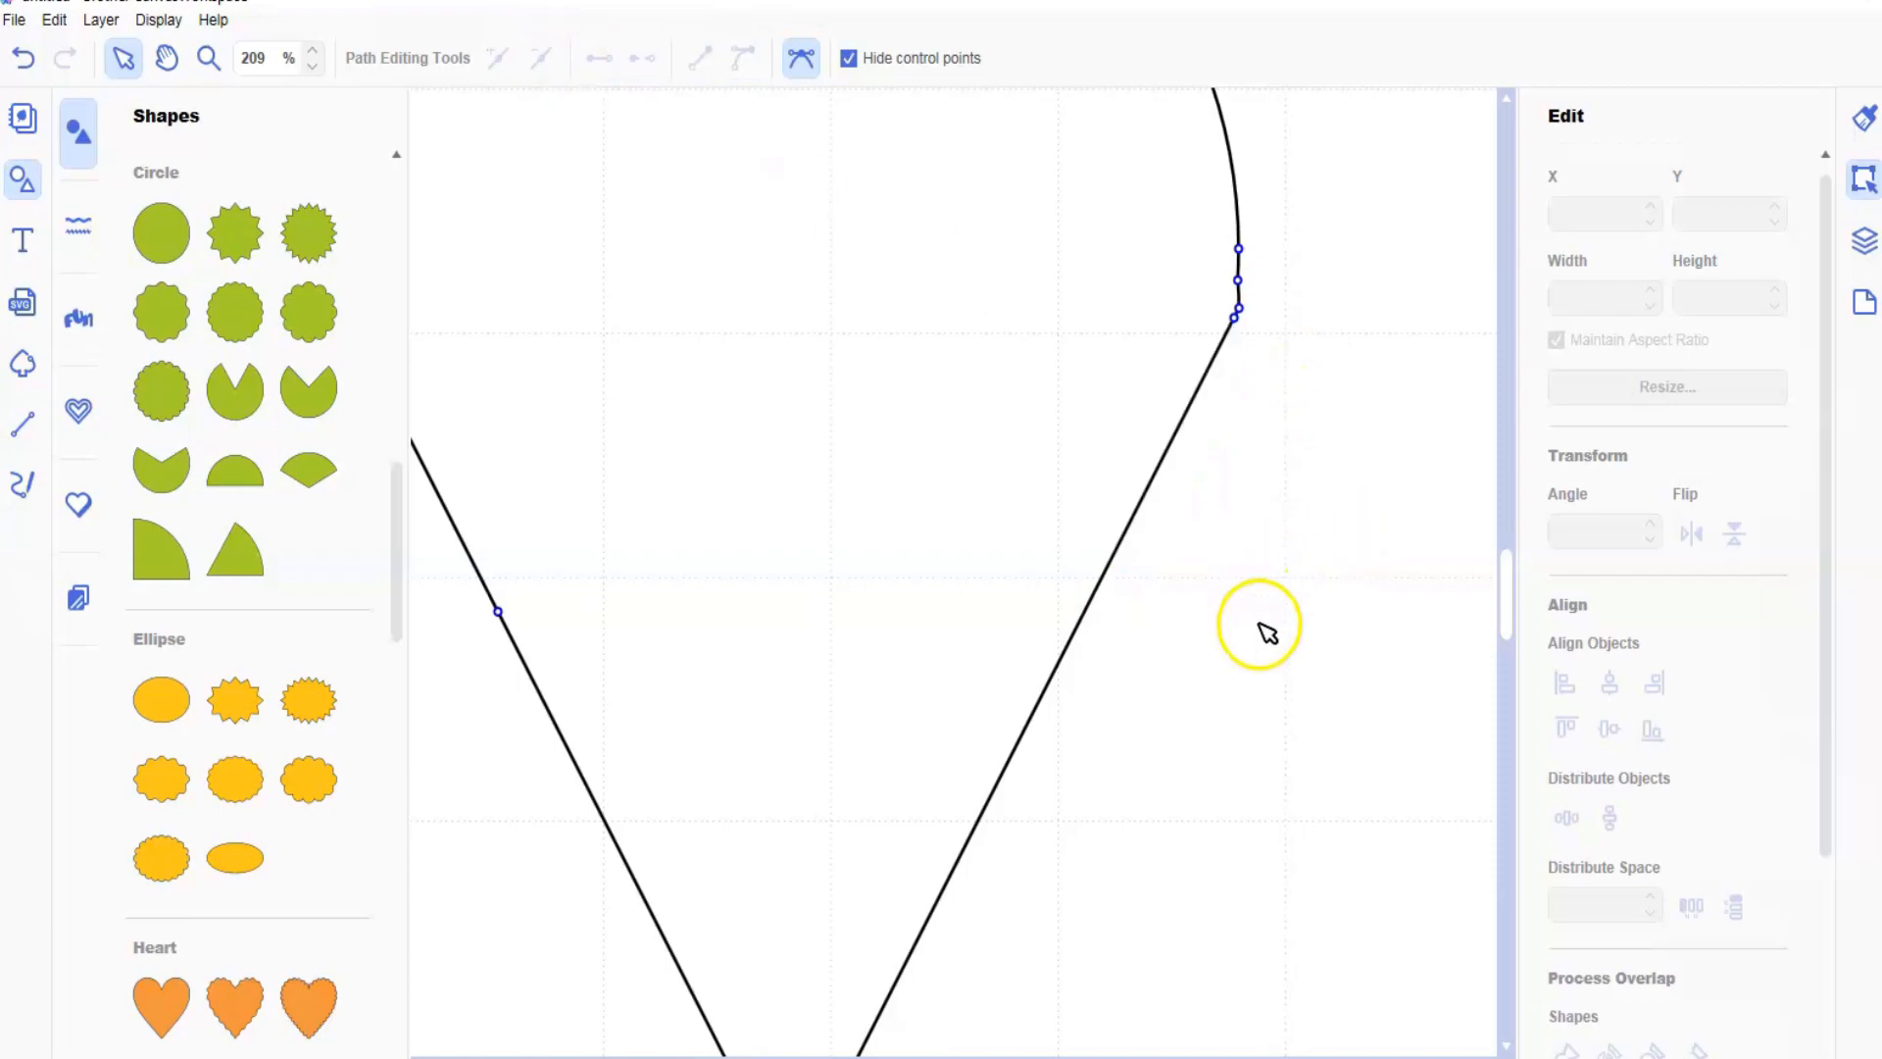
{"action": "left_click", "coordinate": [498, 613]}
{"action": "left_click", "coordinate": [545, 61]}
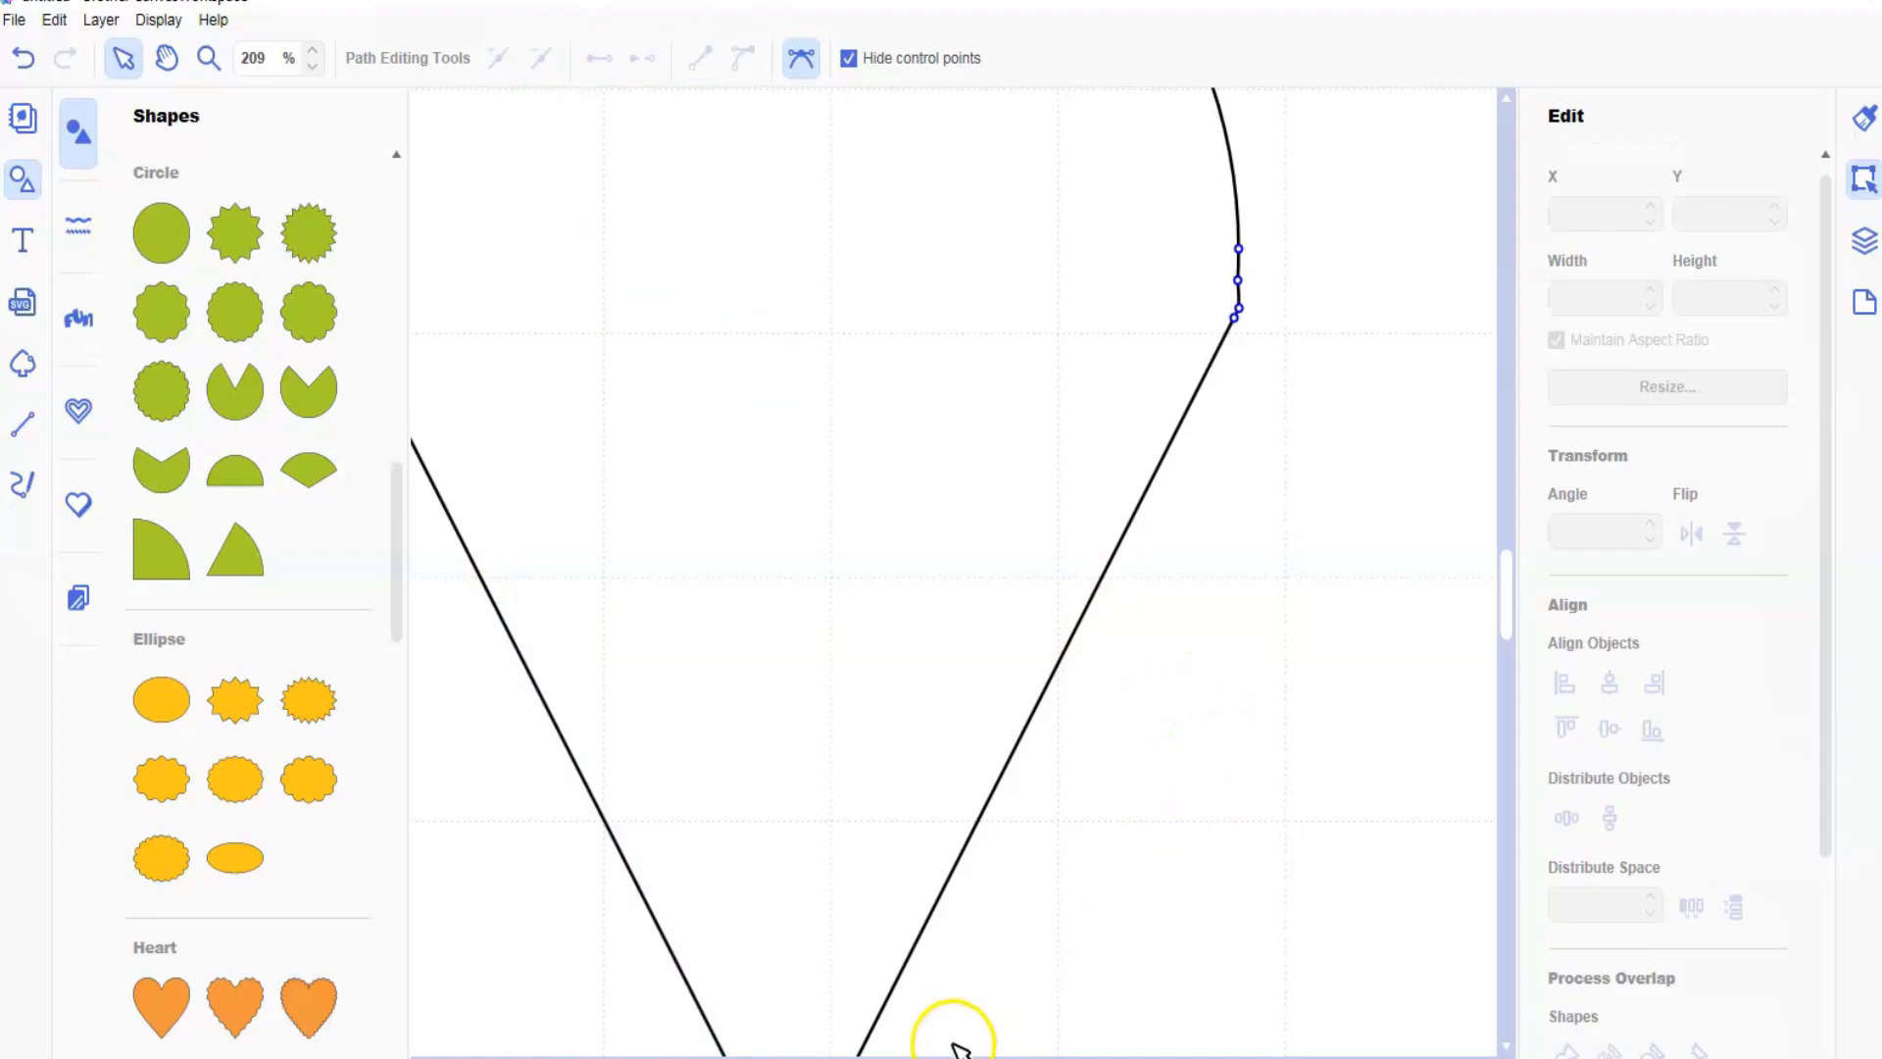
- Delete the remaining extra point just below the widest part of the outline's right side and return to the whole-mat view
{"action": "mouse_move", "coordinate": [790, 1049]}
{"action": "left_mouse_down"}
{"action": "mouse_move", "coordinate": [829, 1050]}
{"action": "mouse_move", "coordinate": [772, 1054]}
{"action": "left_mouse_up"}
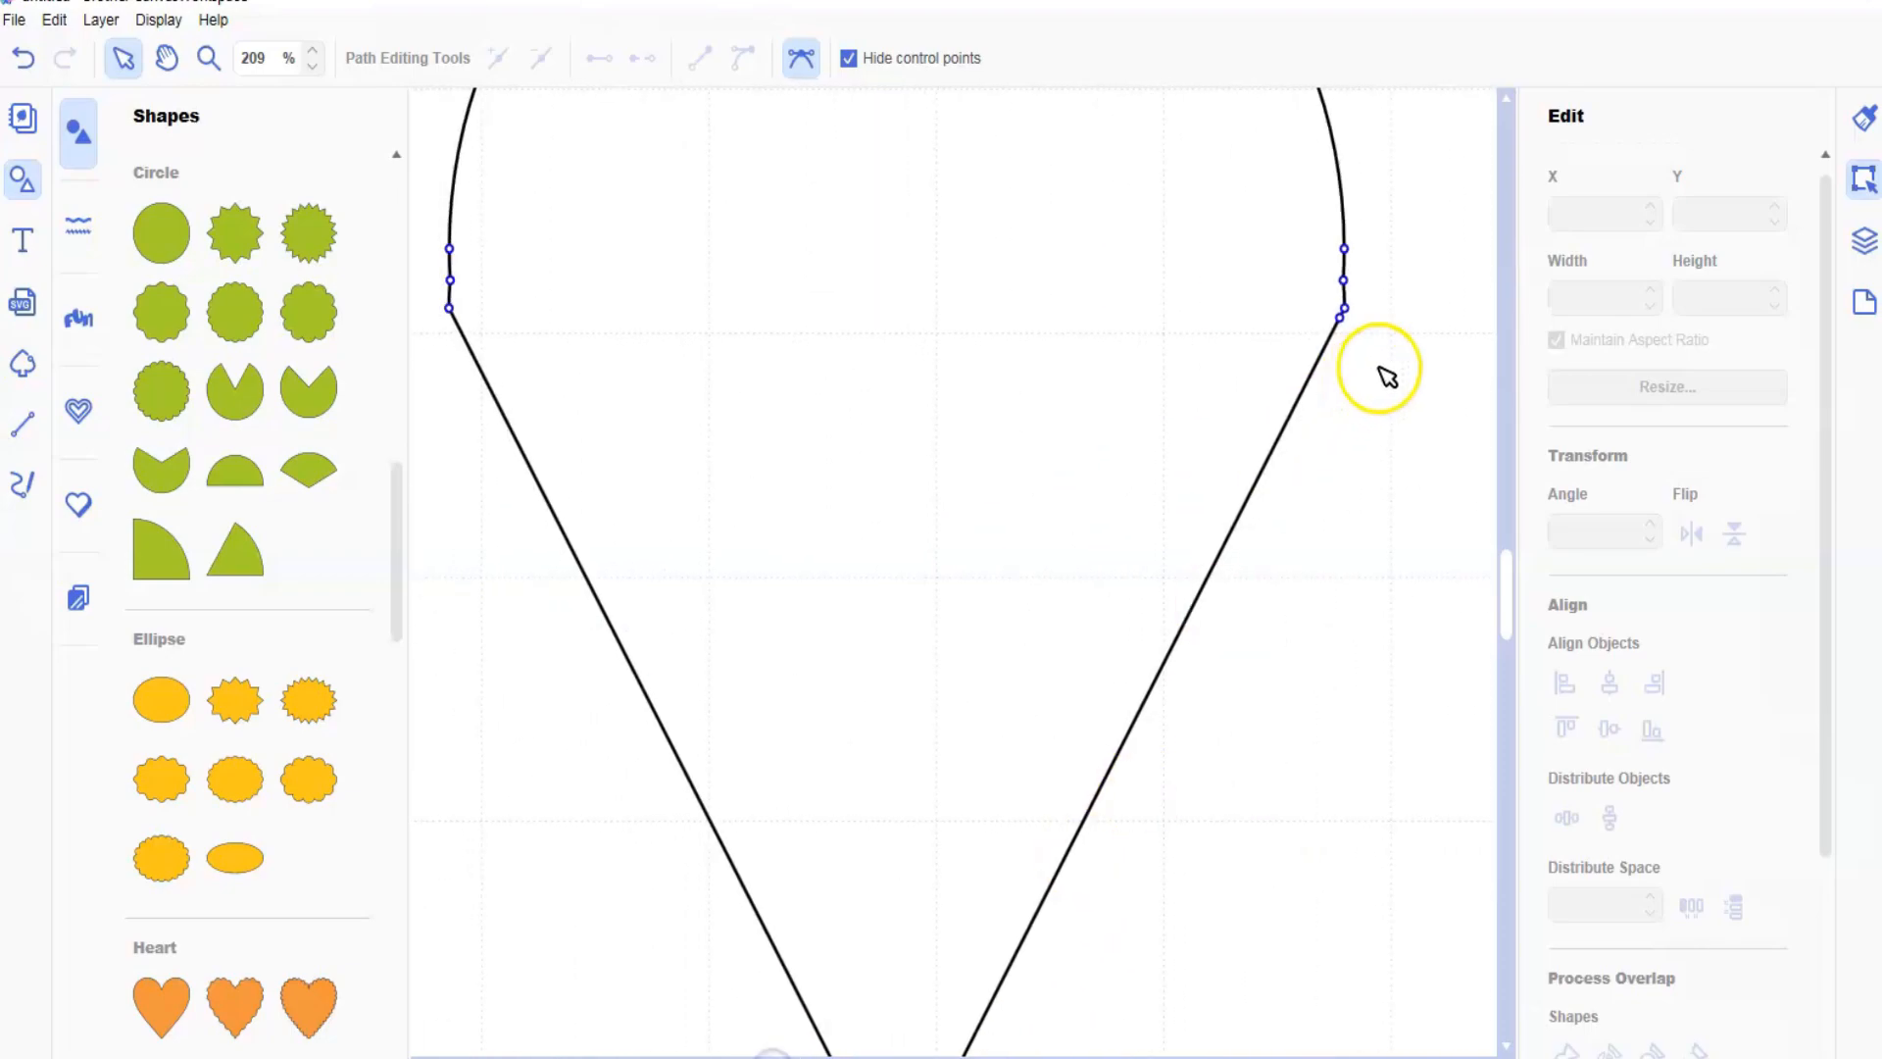
{"action": "left_click", "coordinate": [1340, 319]}
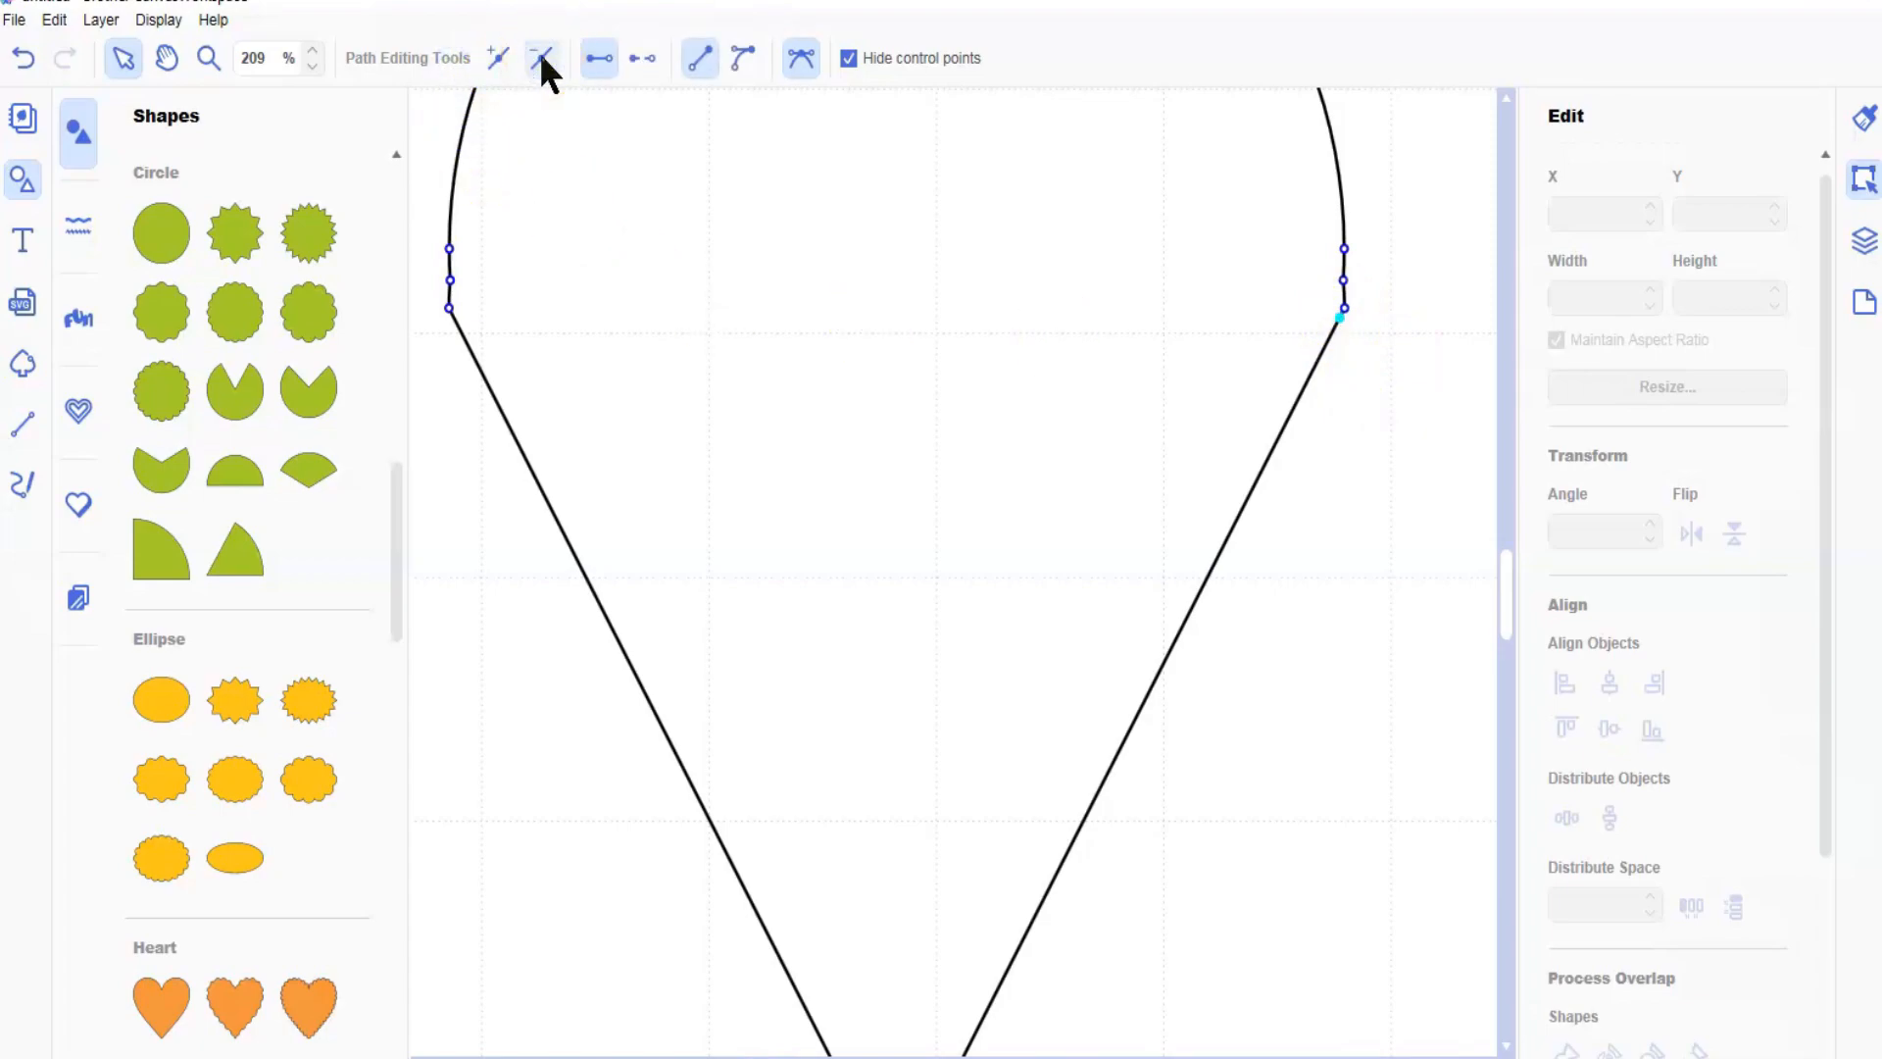
{"action": "left_click", "coordinate": [542, 58]}
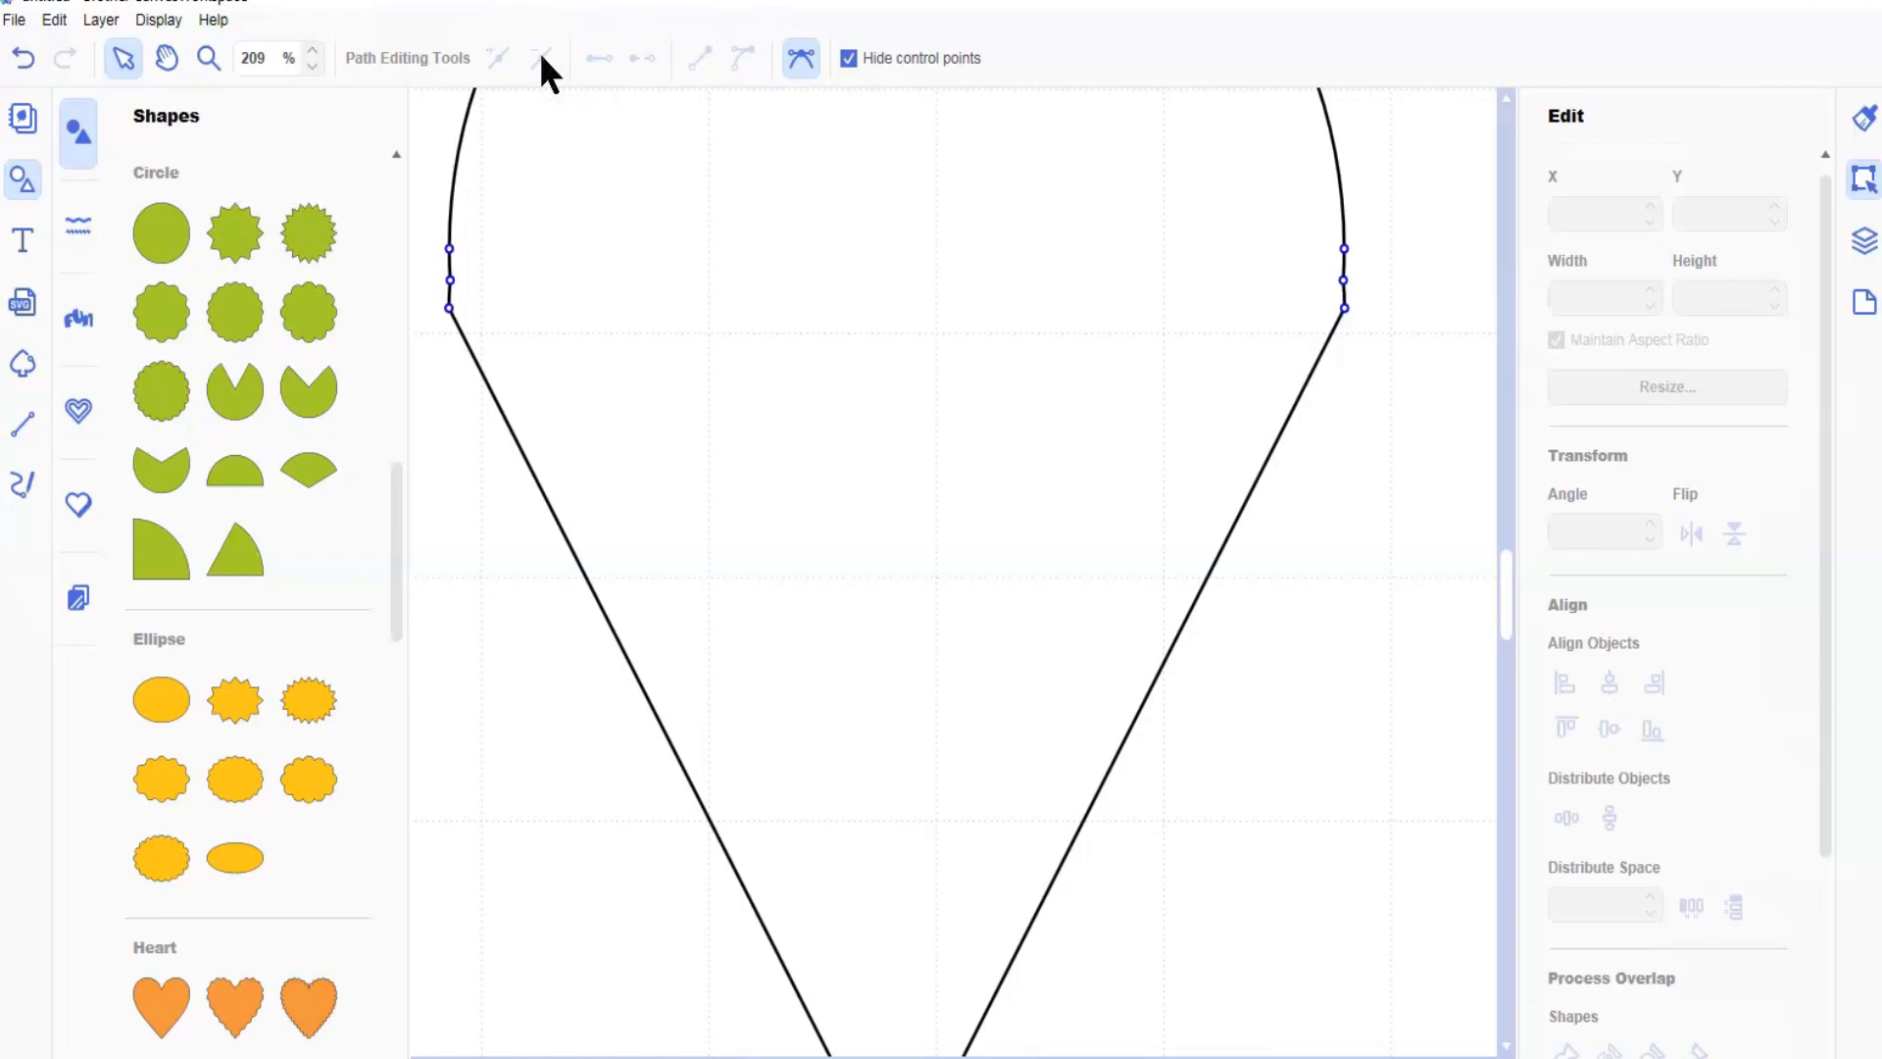
{"action": "left_click", "coordinate": [208, 58]}
{"action": "left_click", "coordinate": [926, 649]}
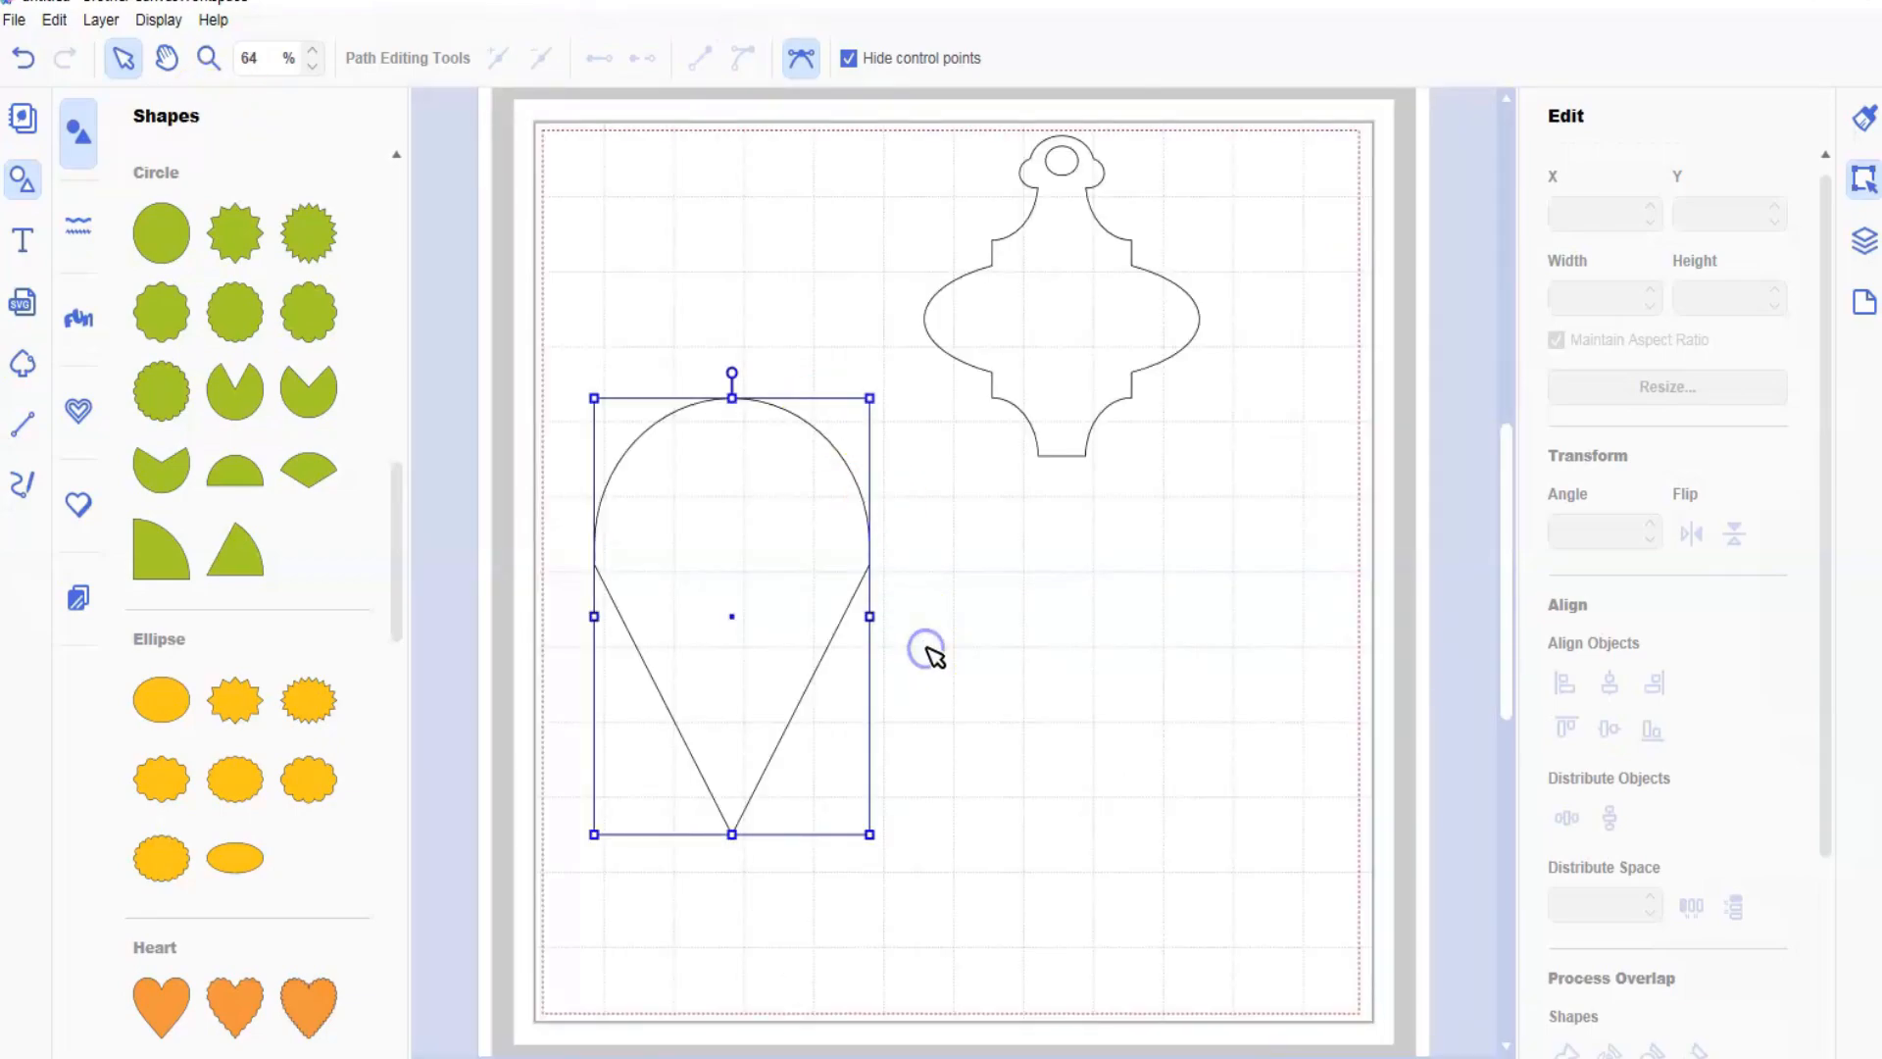
- Shorten the pointed drop to a height of about 5.02 inches and move it to the mat's upper-right corner beside the first ornament
{"action": "left_click_drag", "start_coordinate": [734, 834], "coordinate": [741, 774]}
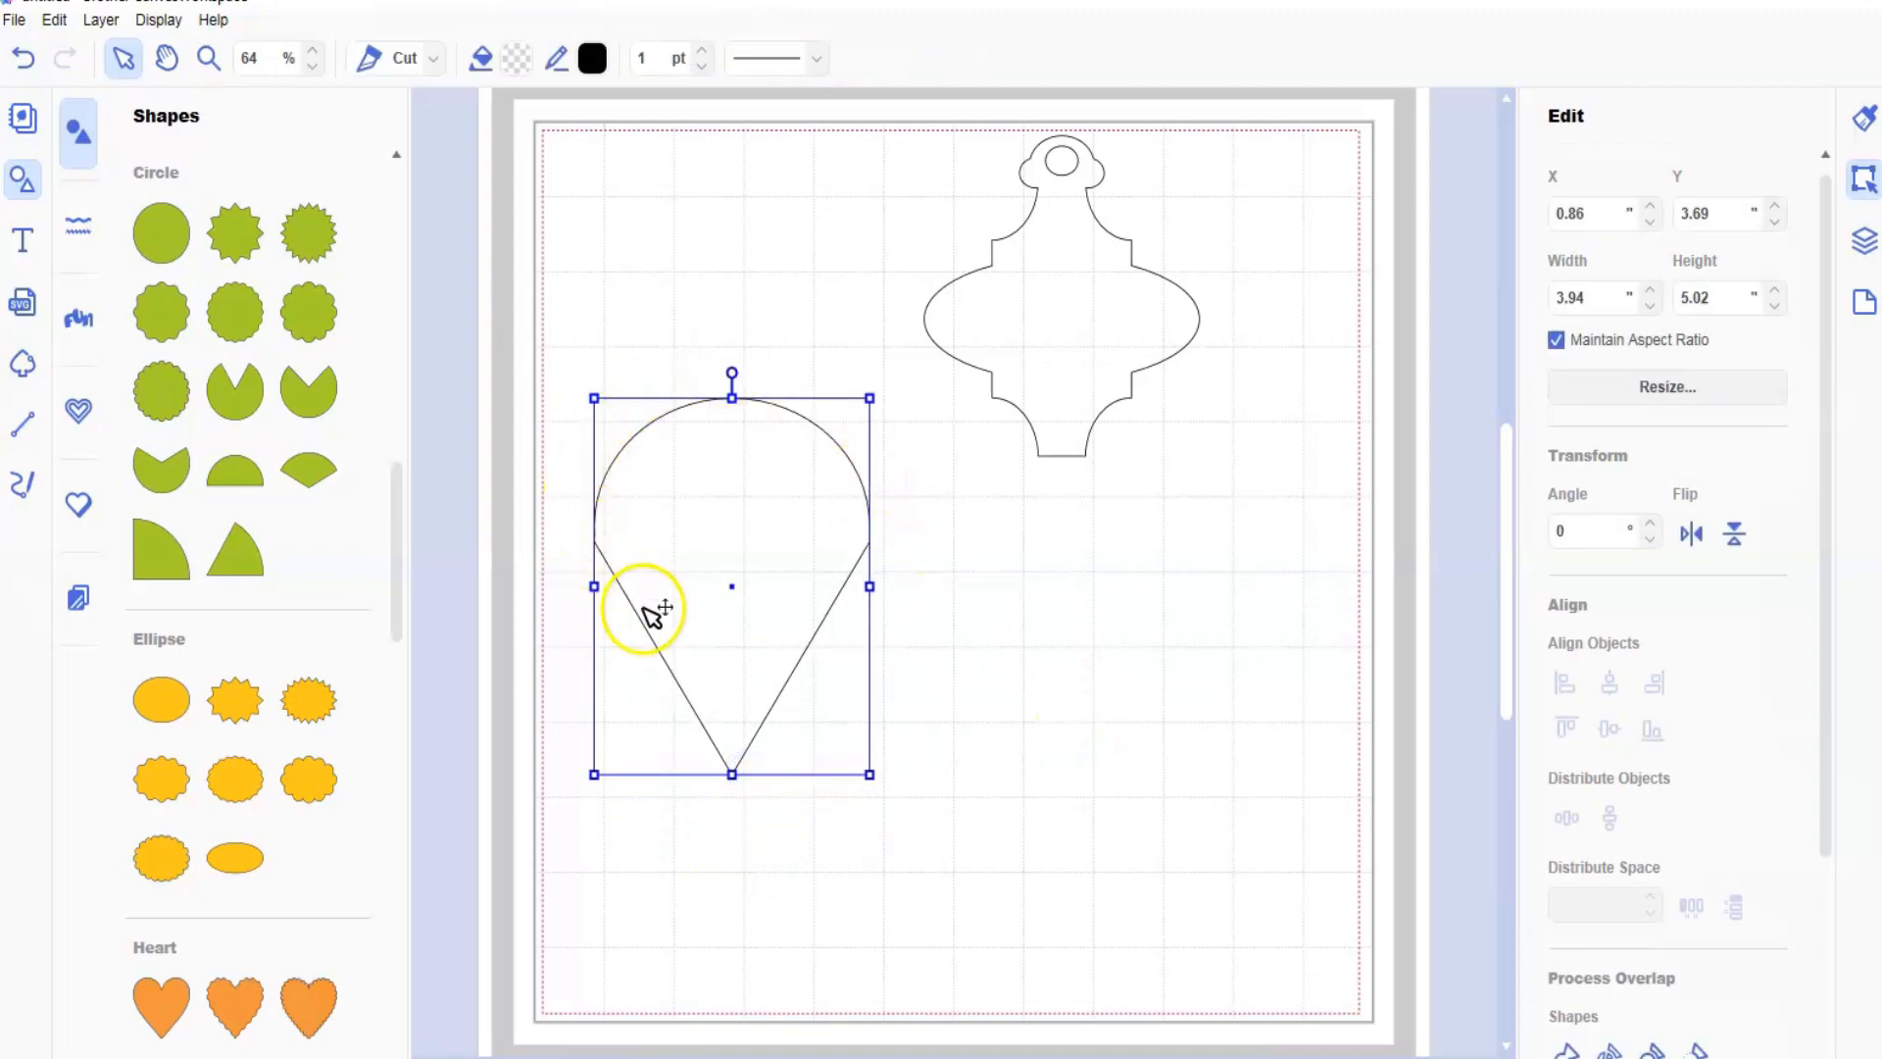
{"action": "left_click_drag", "start_coordinate": [774, 546], "coordinate": [1348, 256]}
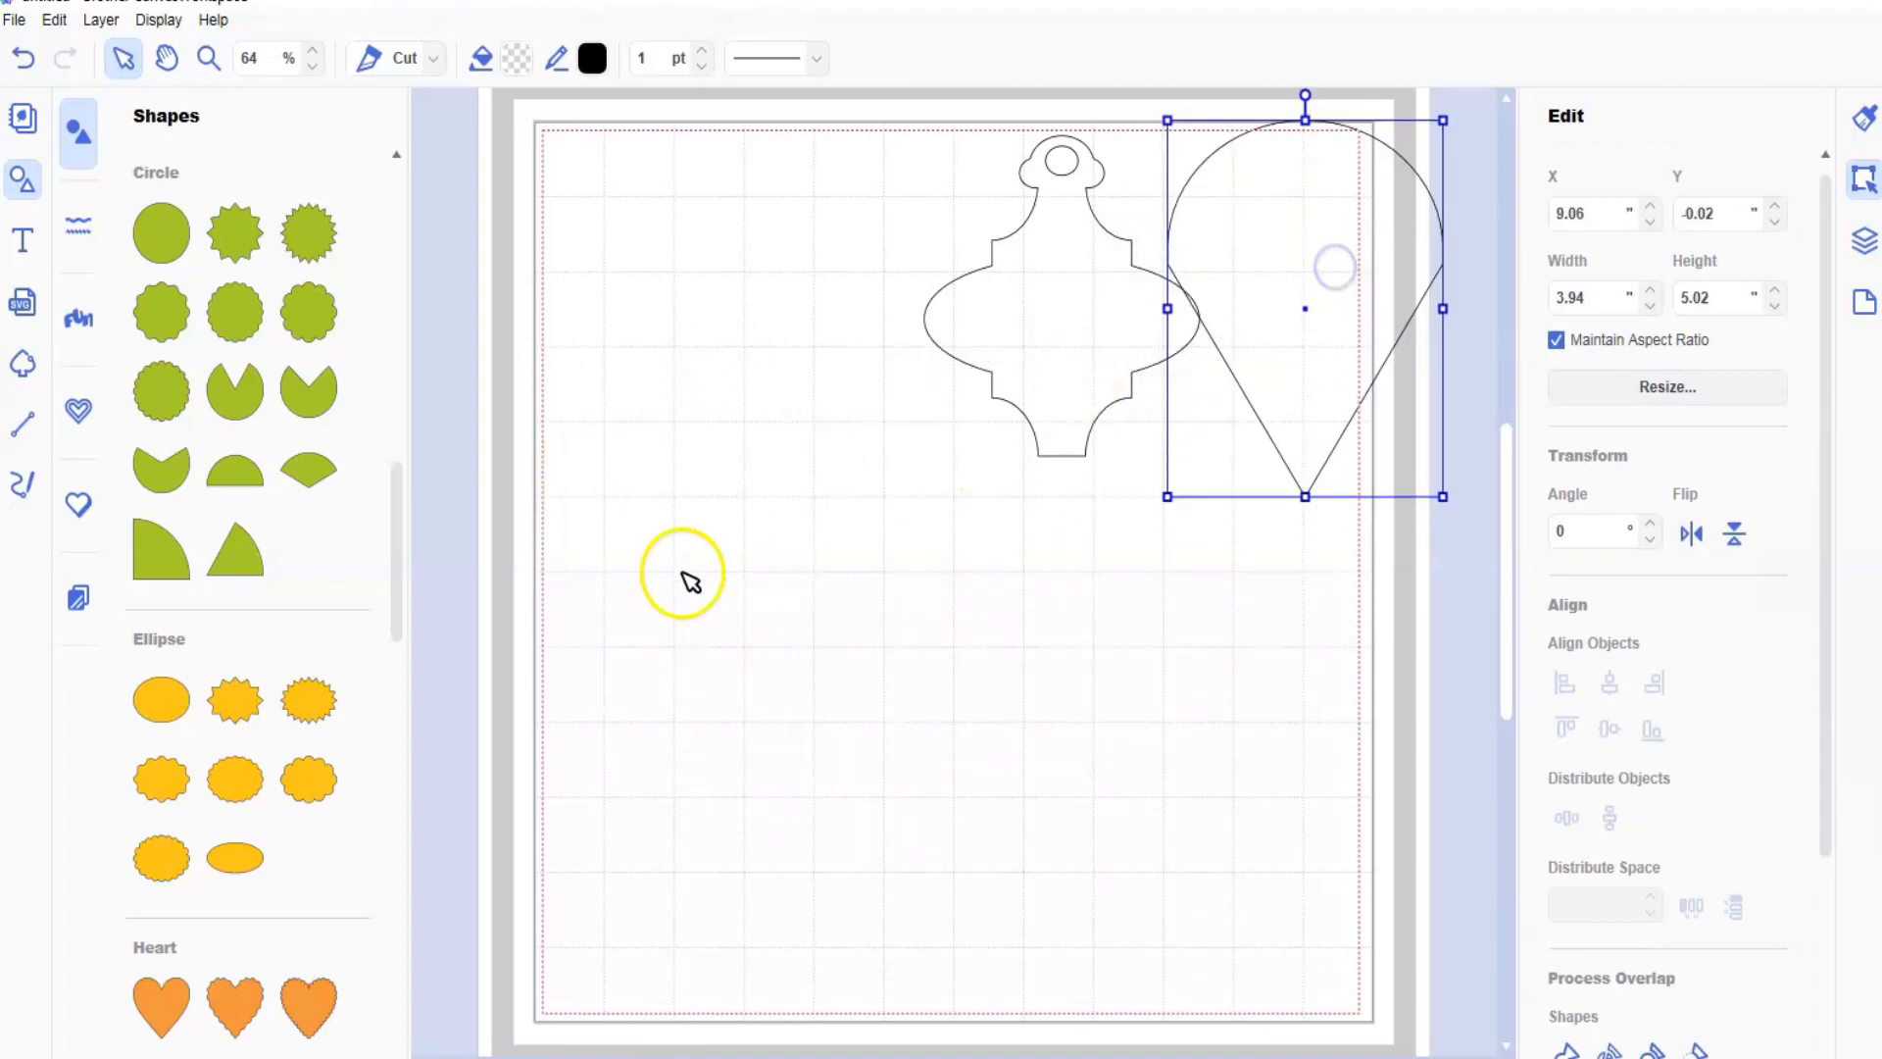
- Add the wide rectangle with fully rounded ends to the mat and stretch it to a height of about 1.87 inches
{"action": "scroll", "coordinate": [275, 602], "scroll_direction": "up", "scroll_amount": 10}
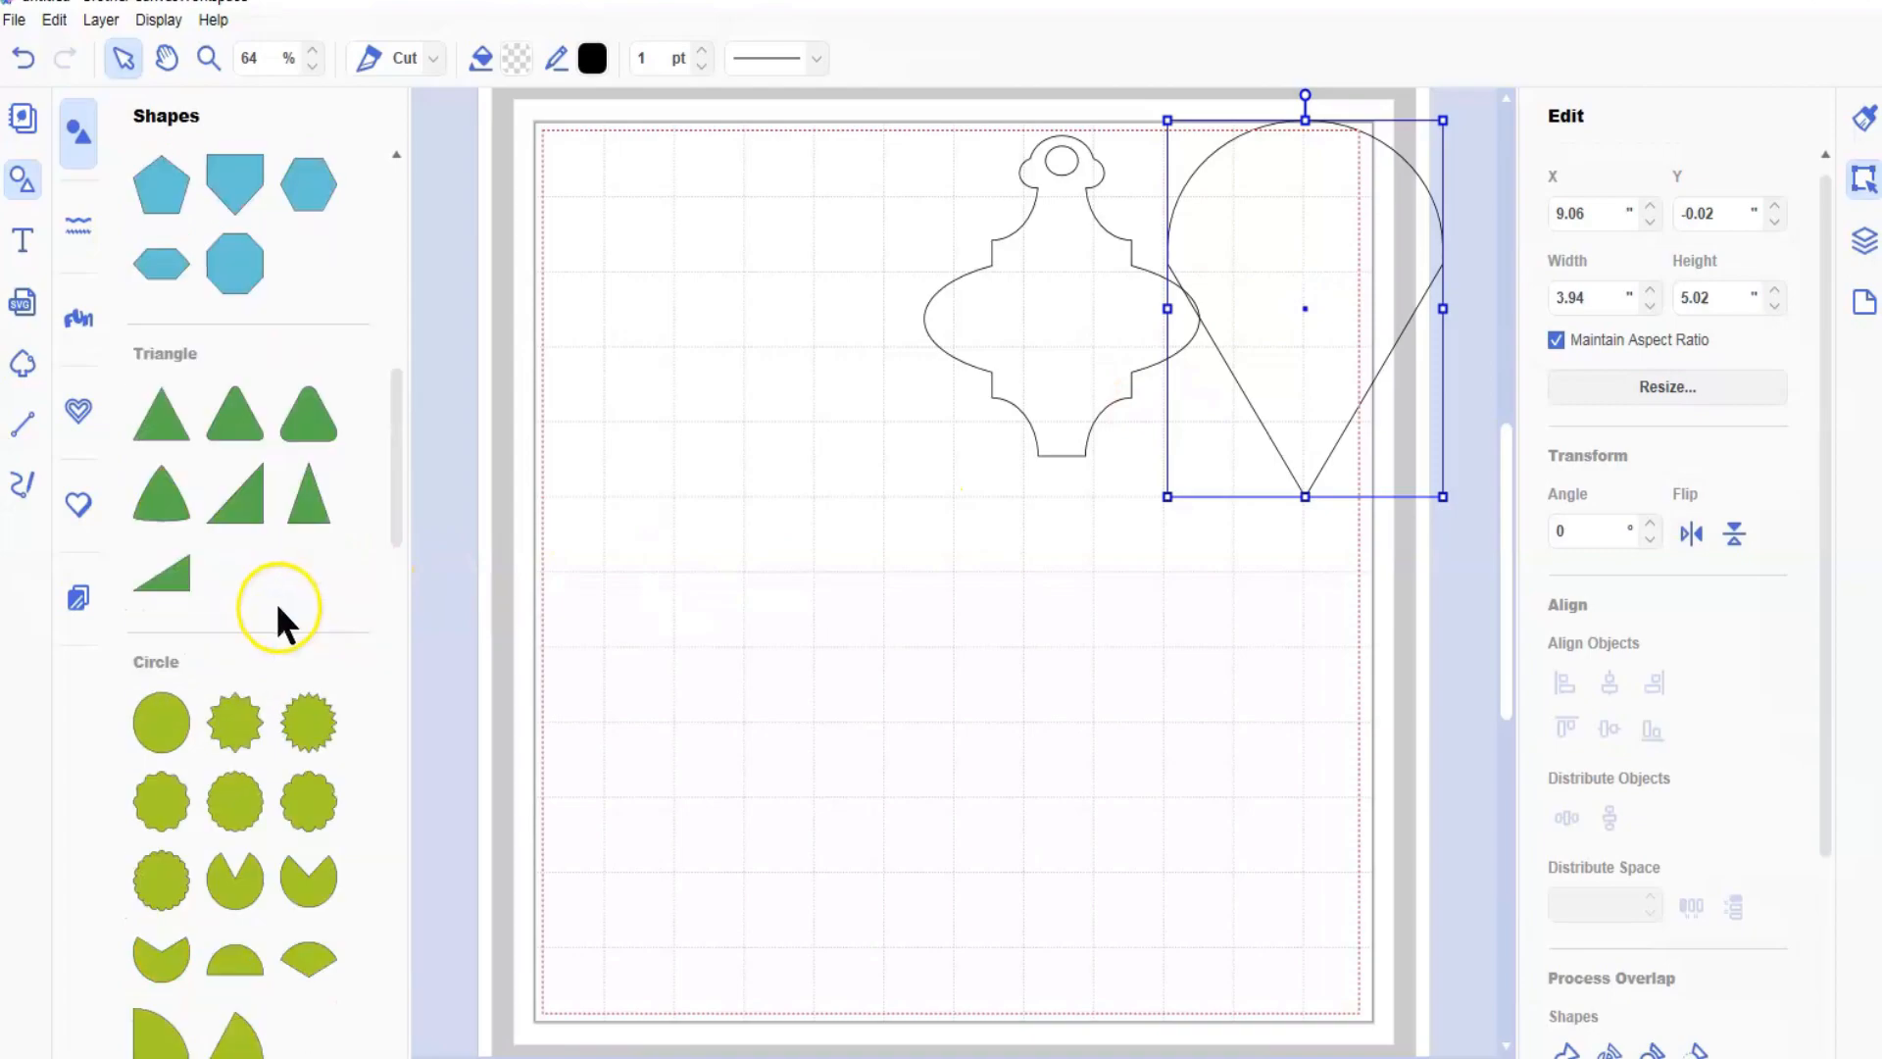
{"action": "left_click", "coordinate": [304, 487]}
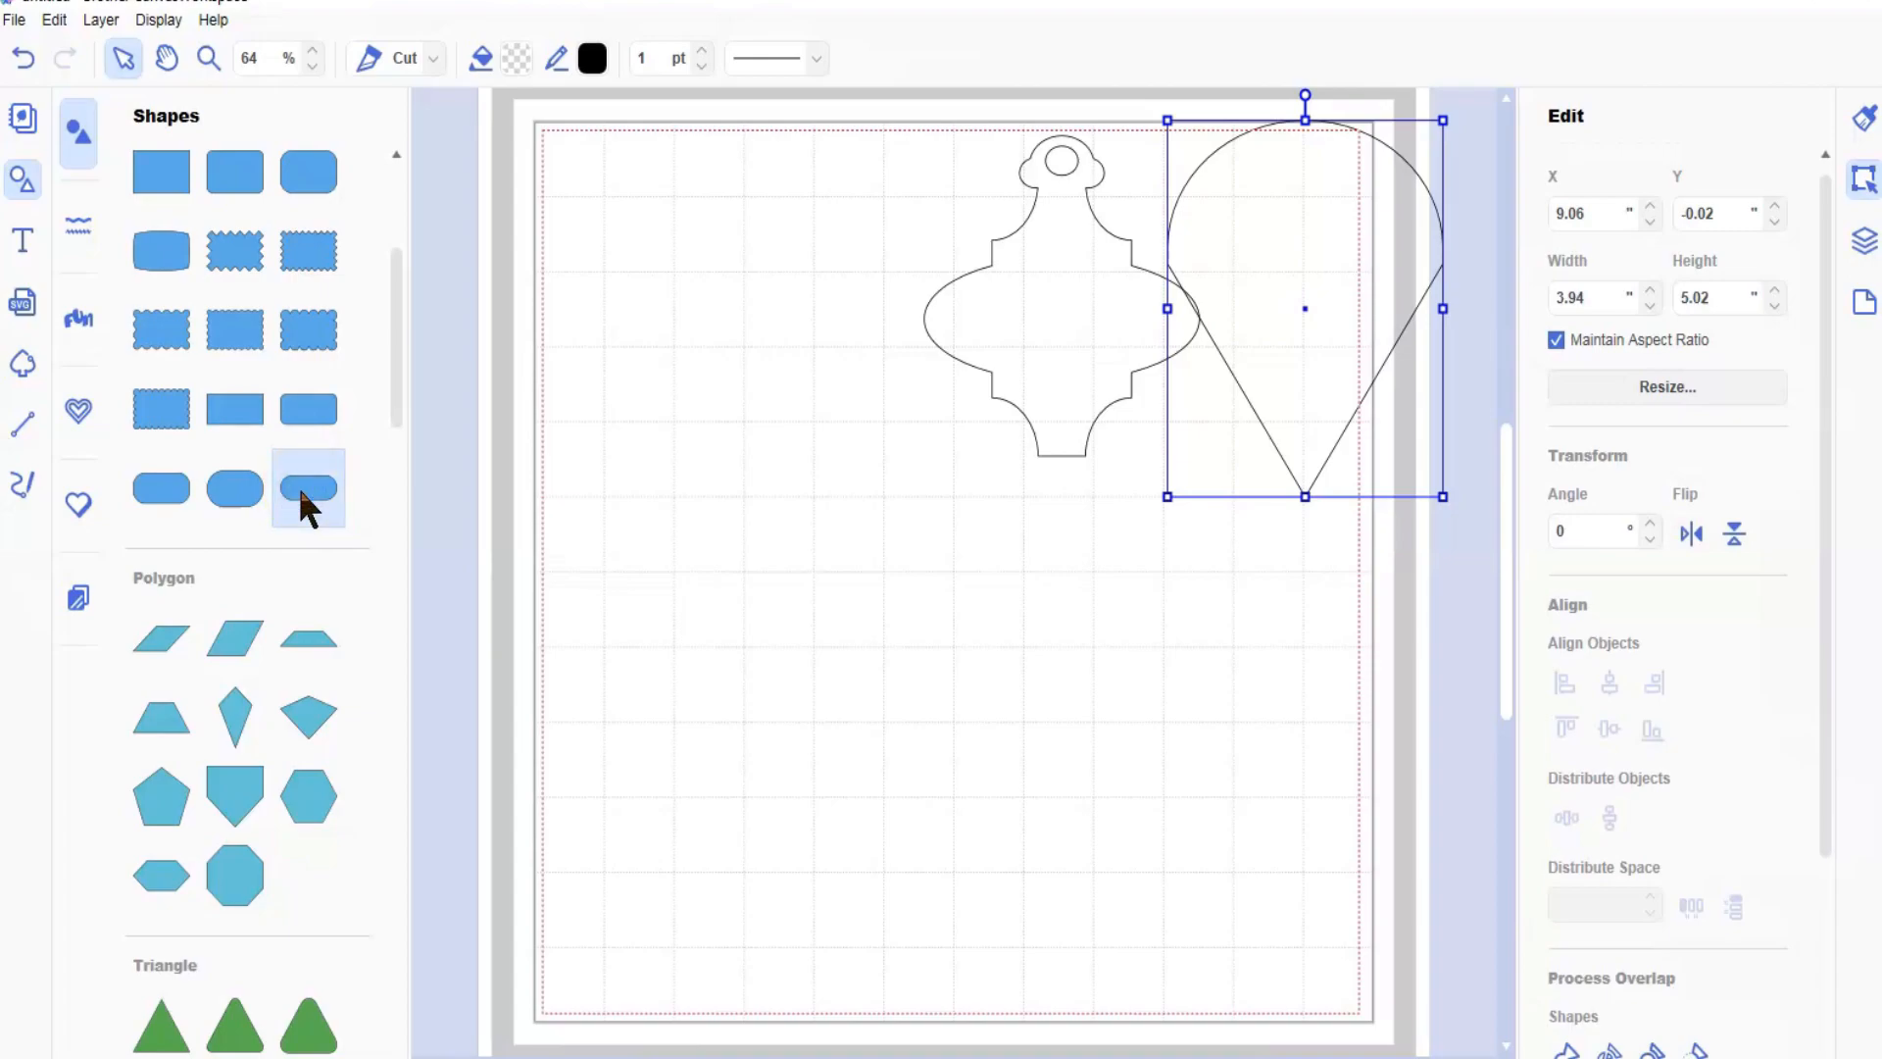
{"action": "left_click", "coordinate": [298, 487]}
{"action": "left_click", "coordinate": [651, 252]}
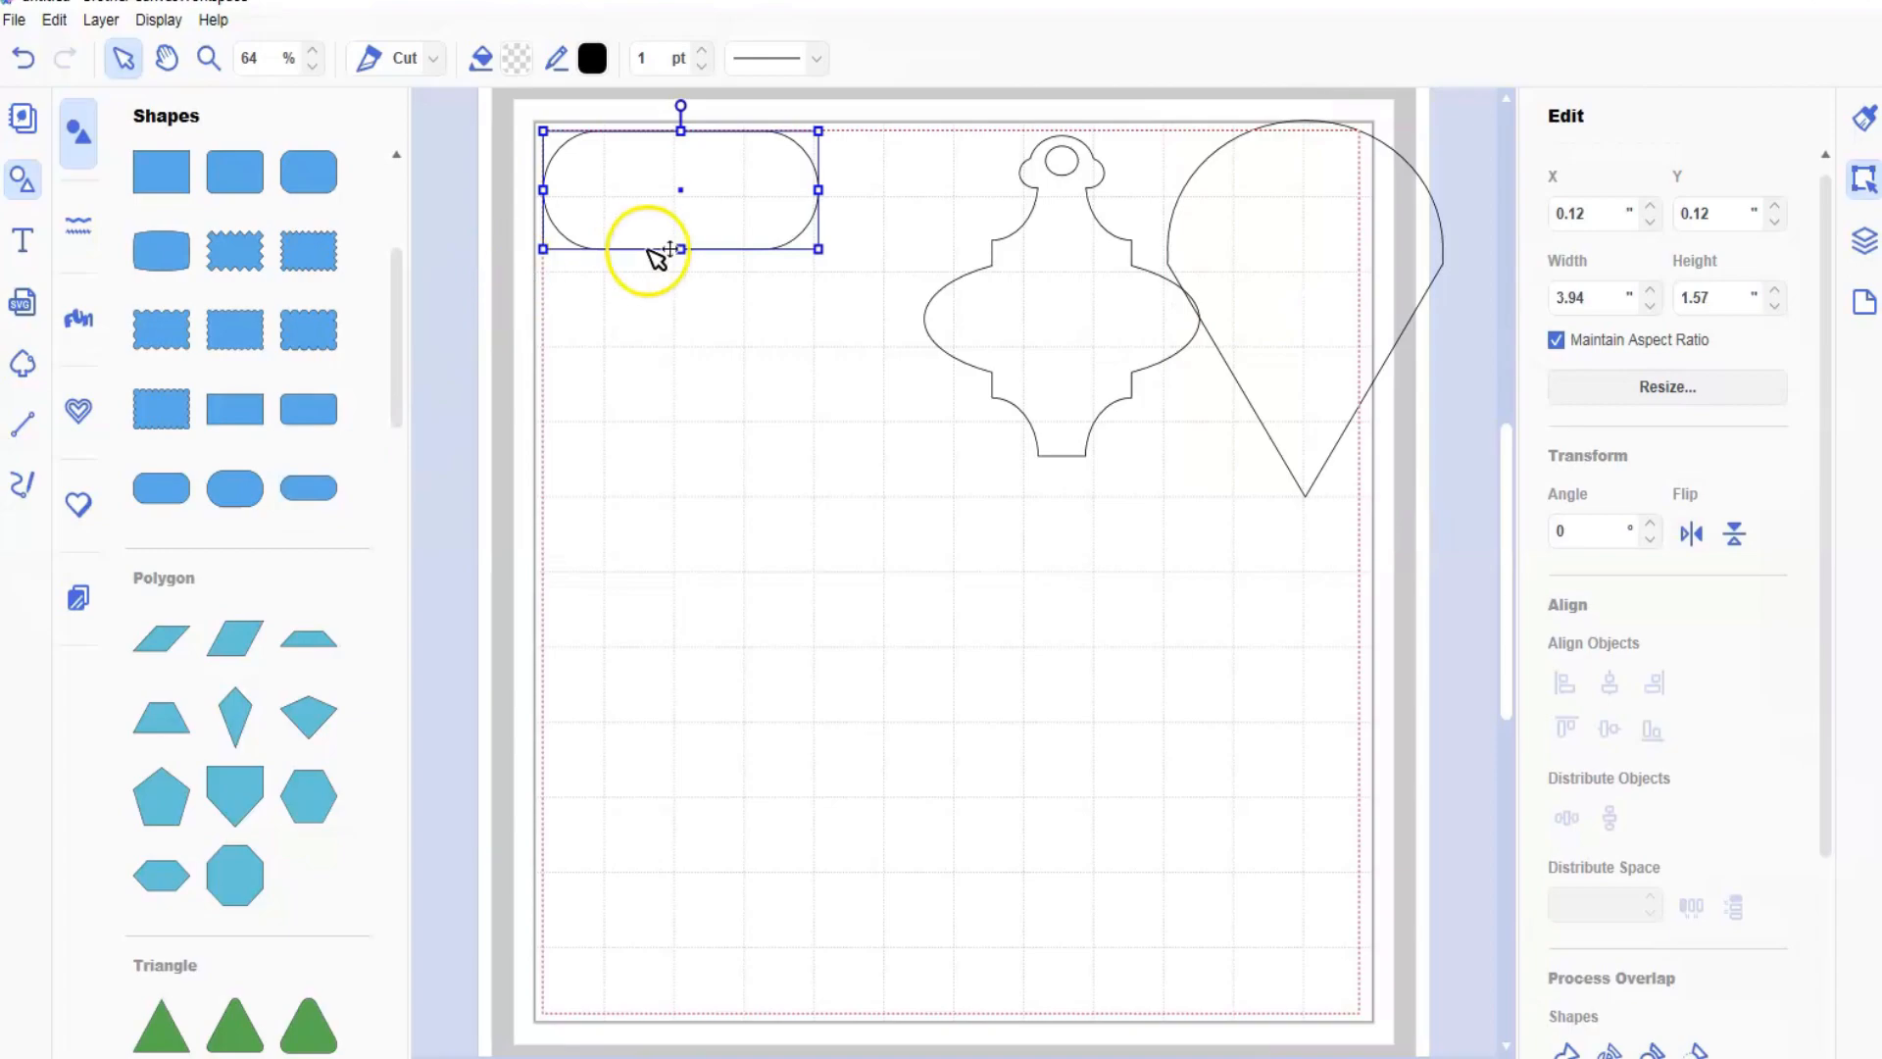
{"action": "left_click_drag", "start_coordinate": [683, 251], "coordinate": [683, 272]}
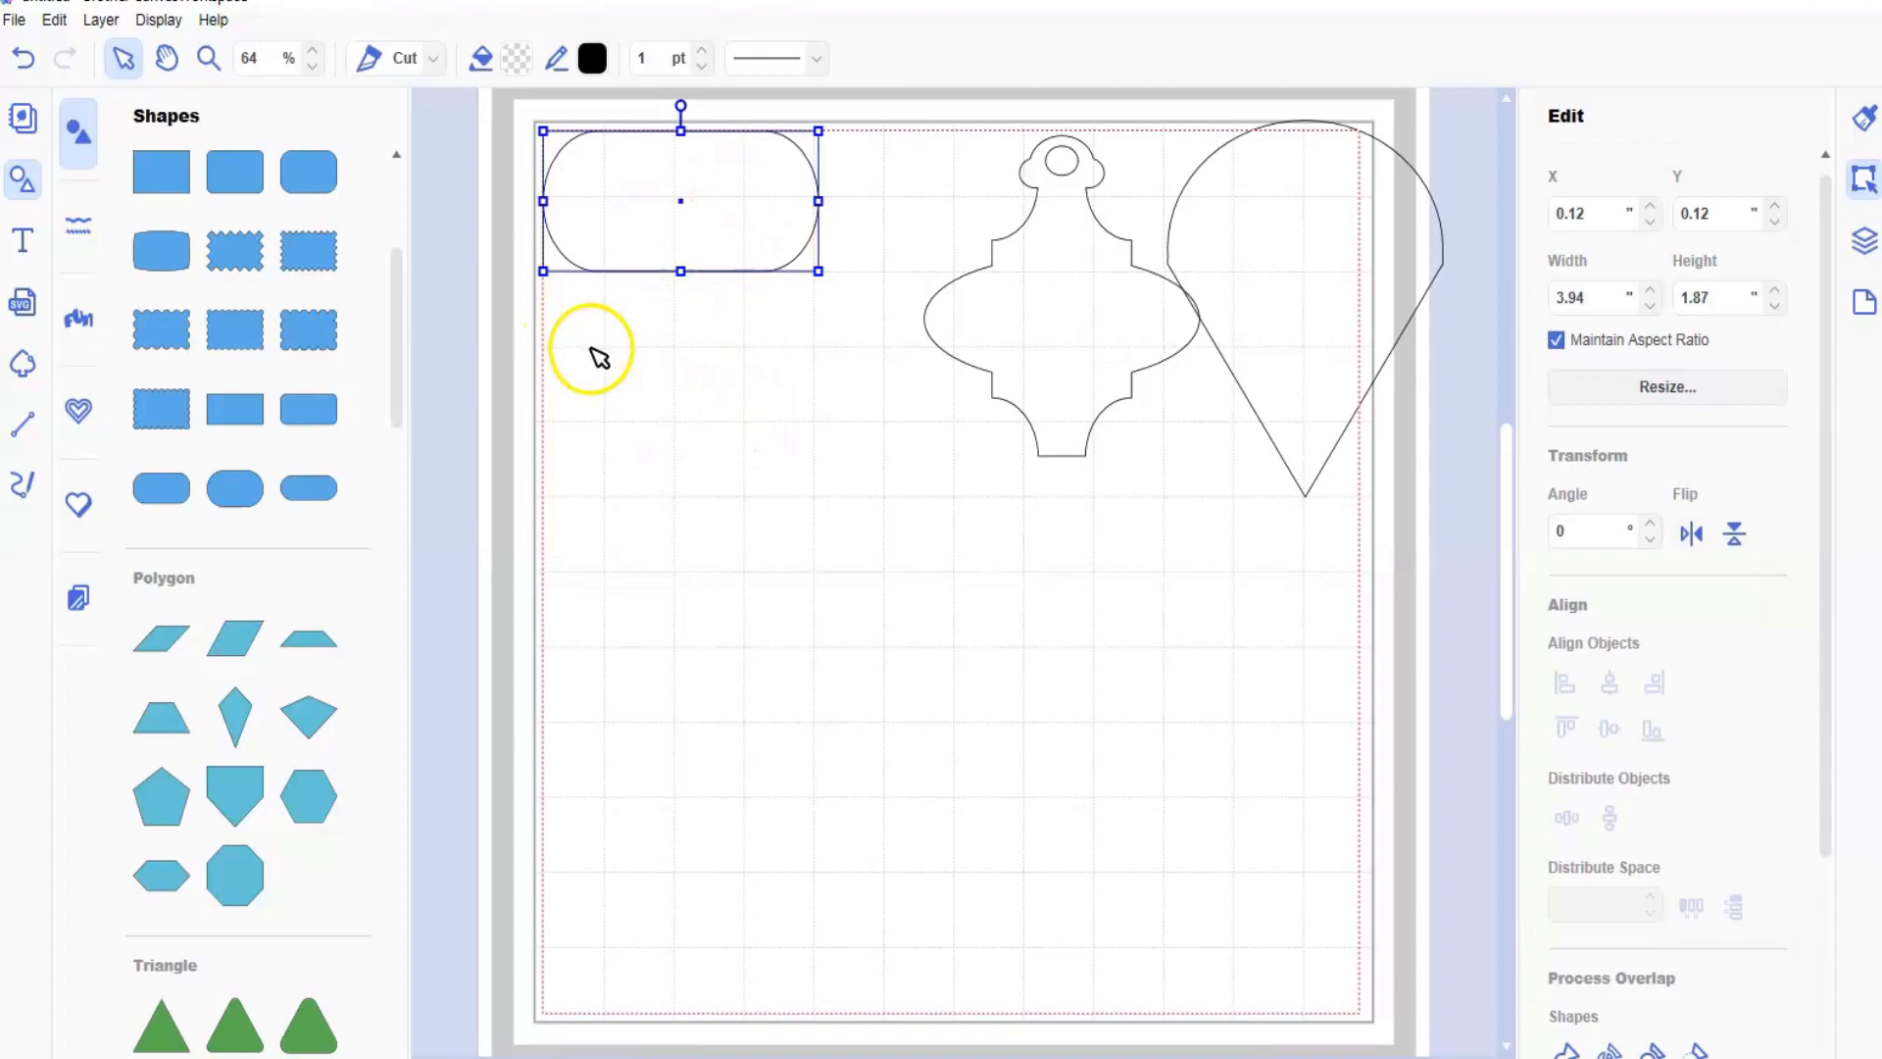
- Move the rounded rectangle down to about Y 1.59 inches and place a duplicate overlapping its lower edge at about Y 3.02 inches
{"action": "left_click", "coordinate": [671, 183]}
{"action": "left_click_drag", "start_coordinate": [671, 182], "coordinate": [675, 293]}
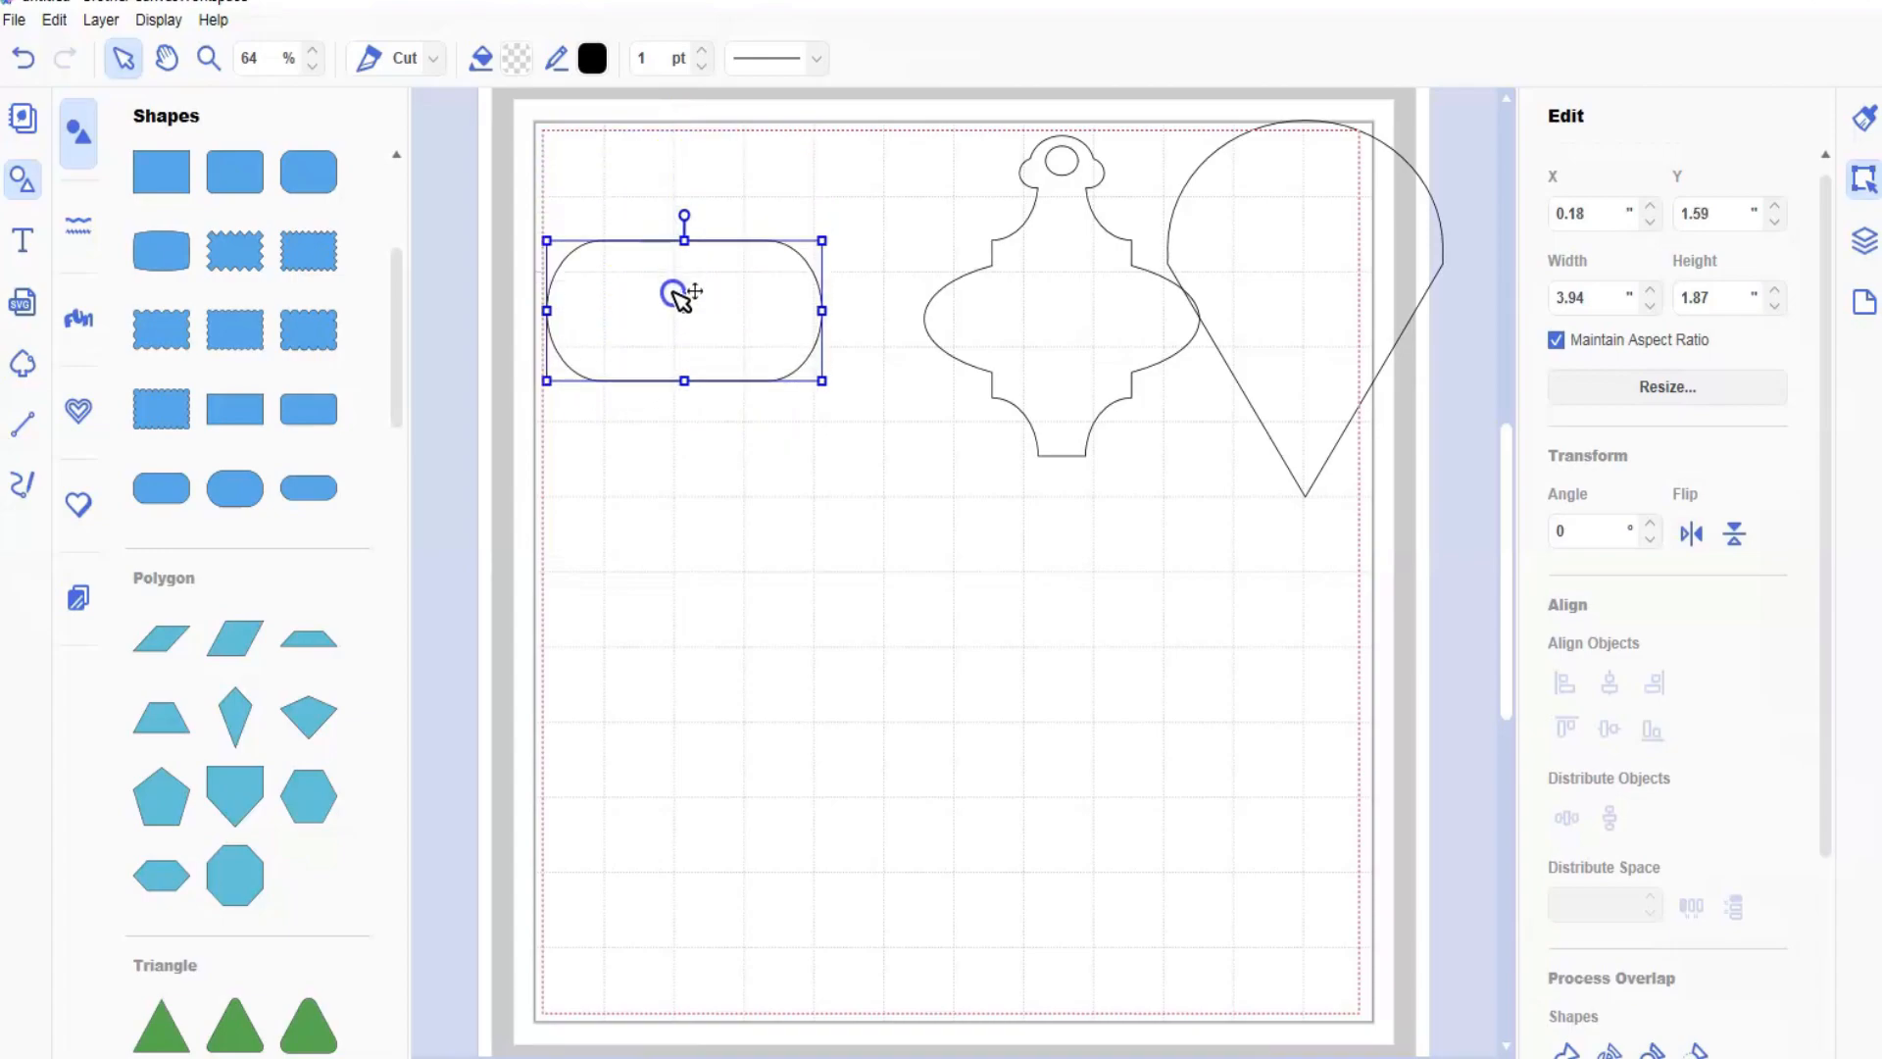
{"action": "left_click", "coordinate": [108, 20]}
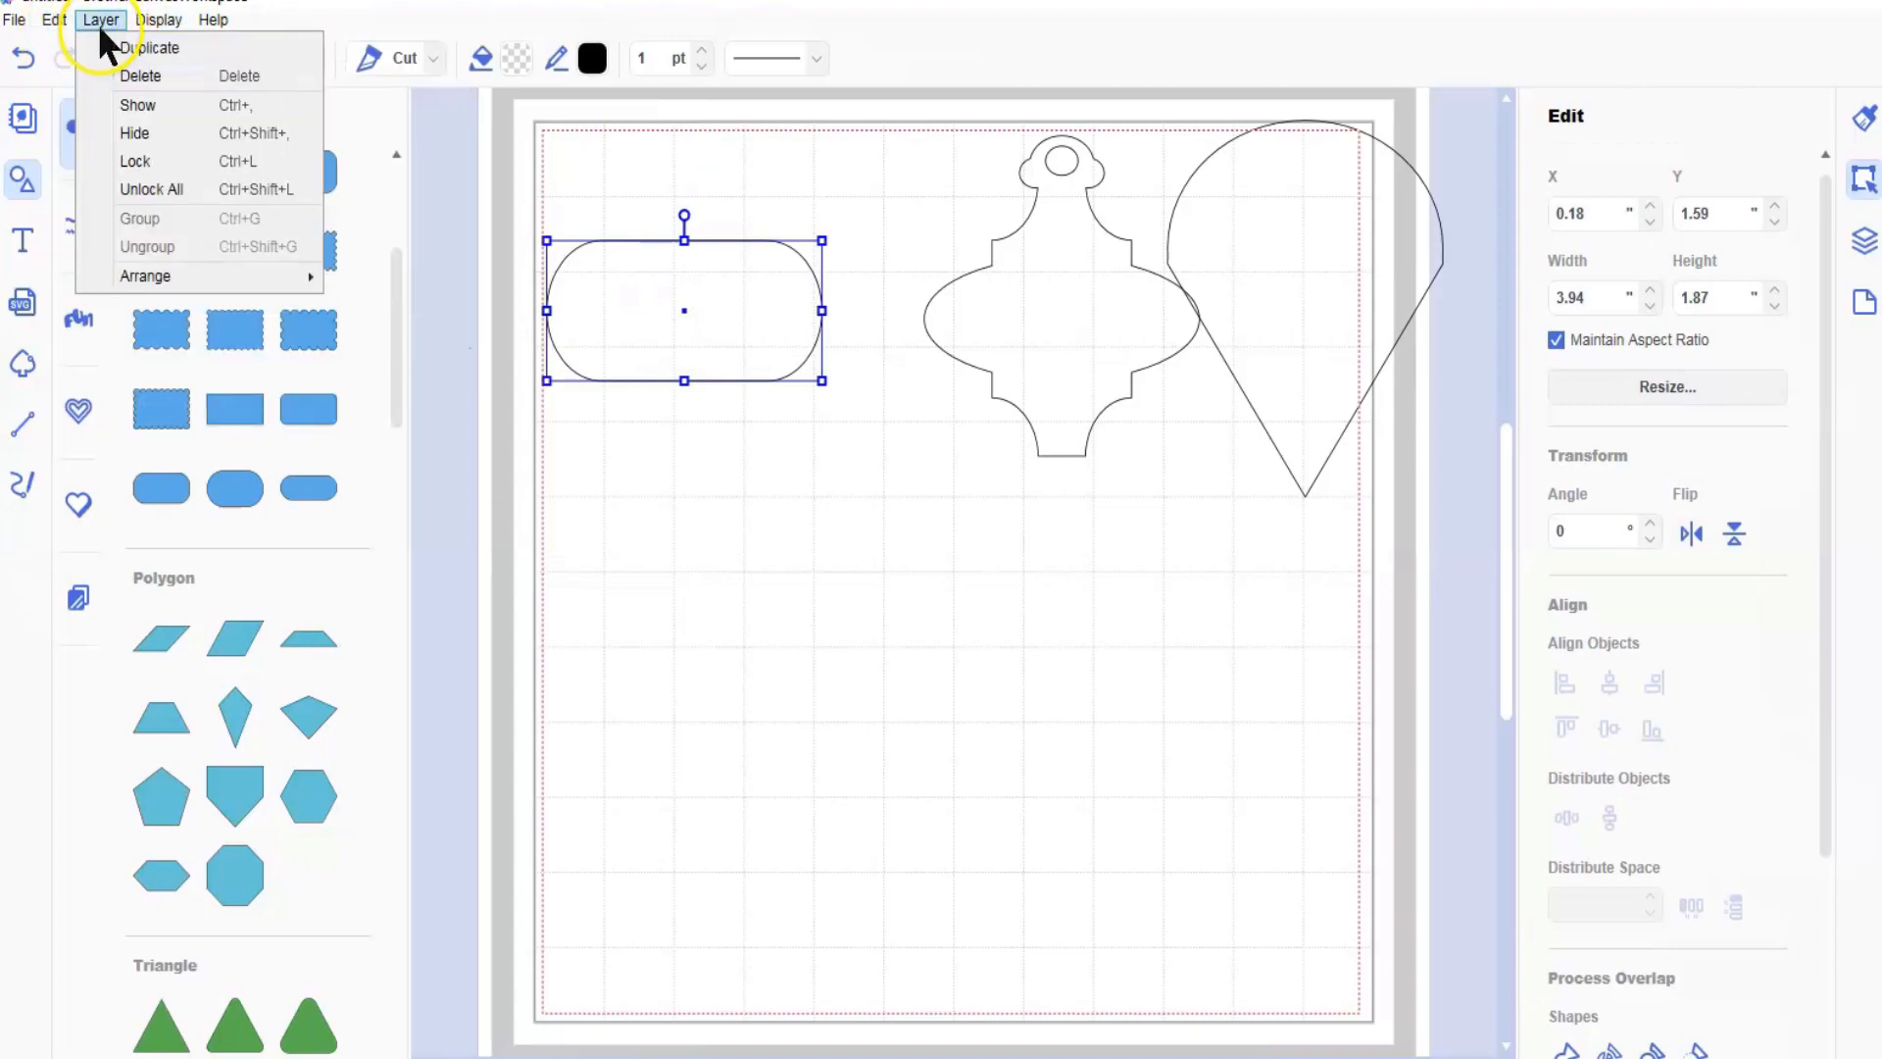
{"action": "left_click", "coordinate": [147, 47]}
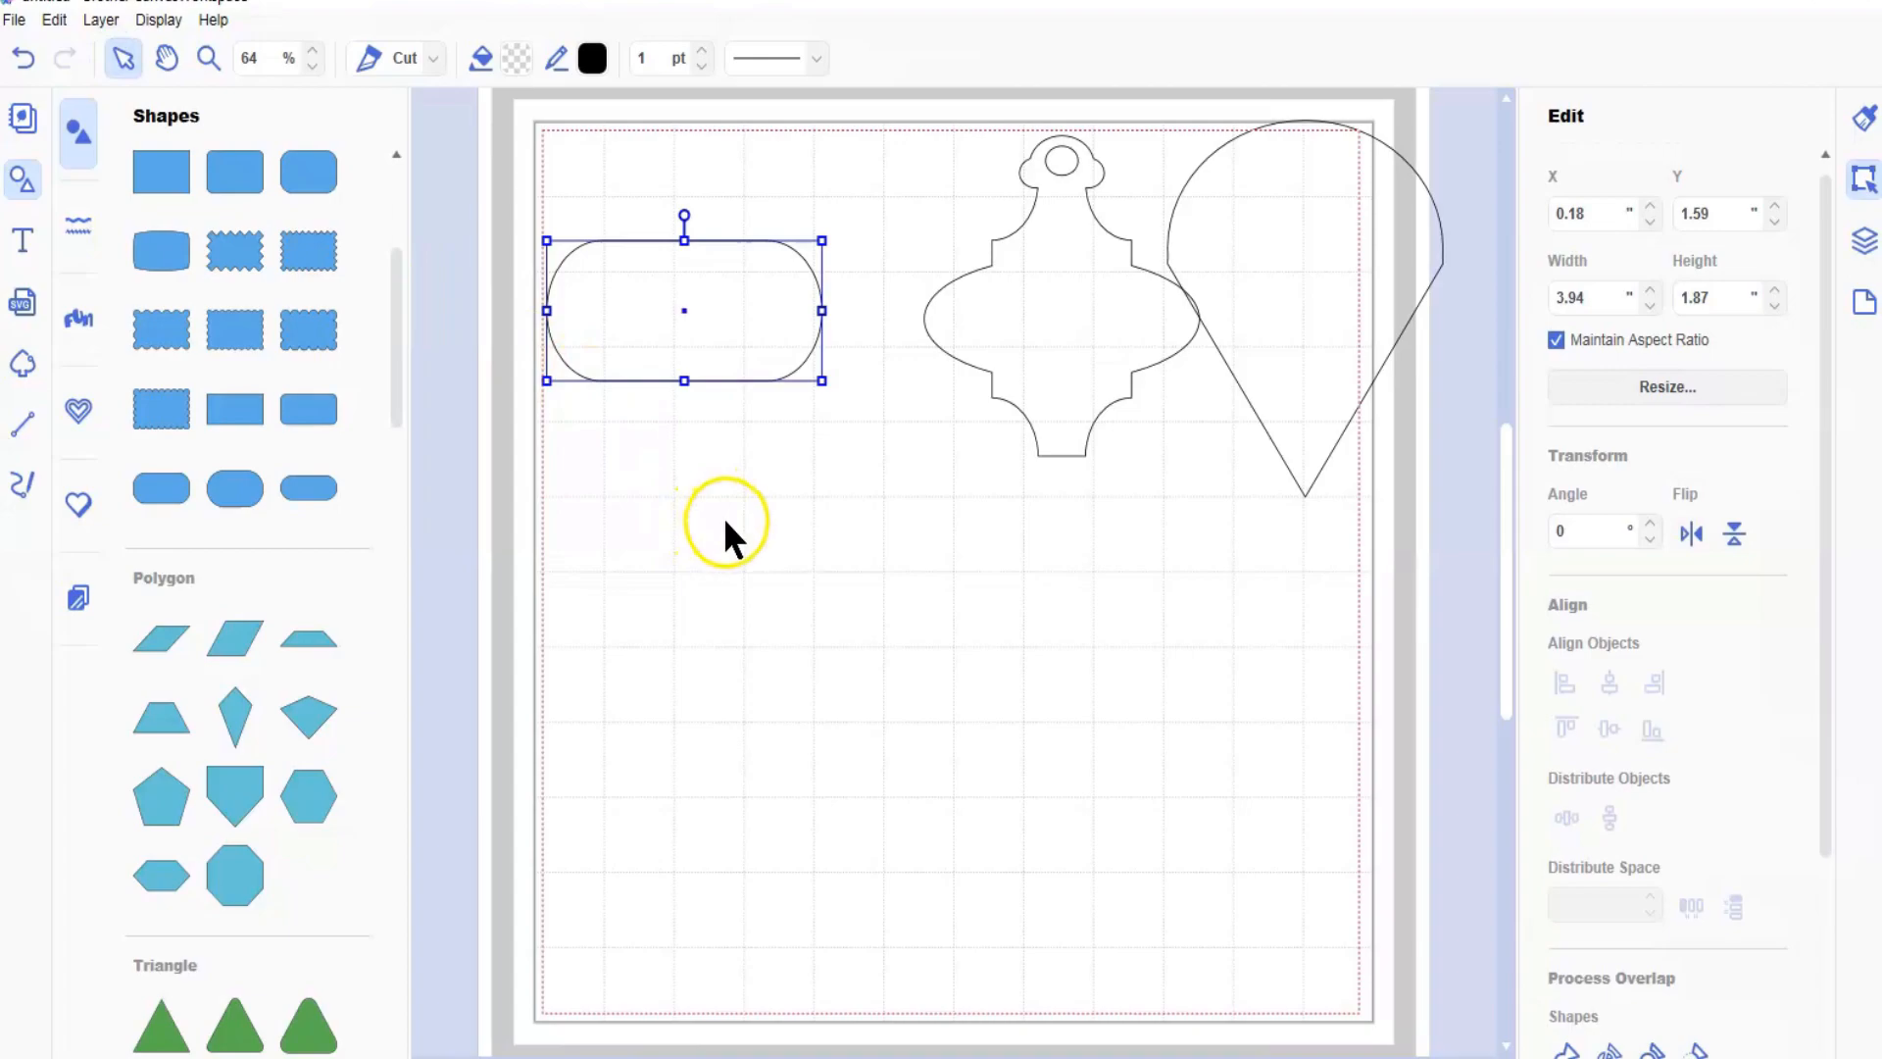
{"action": "left_click_drag", "start_coordinate": [726, 394], "coordinate": [715, 477]}
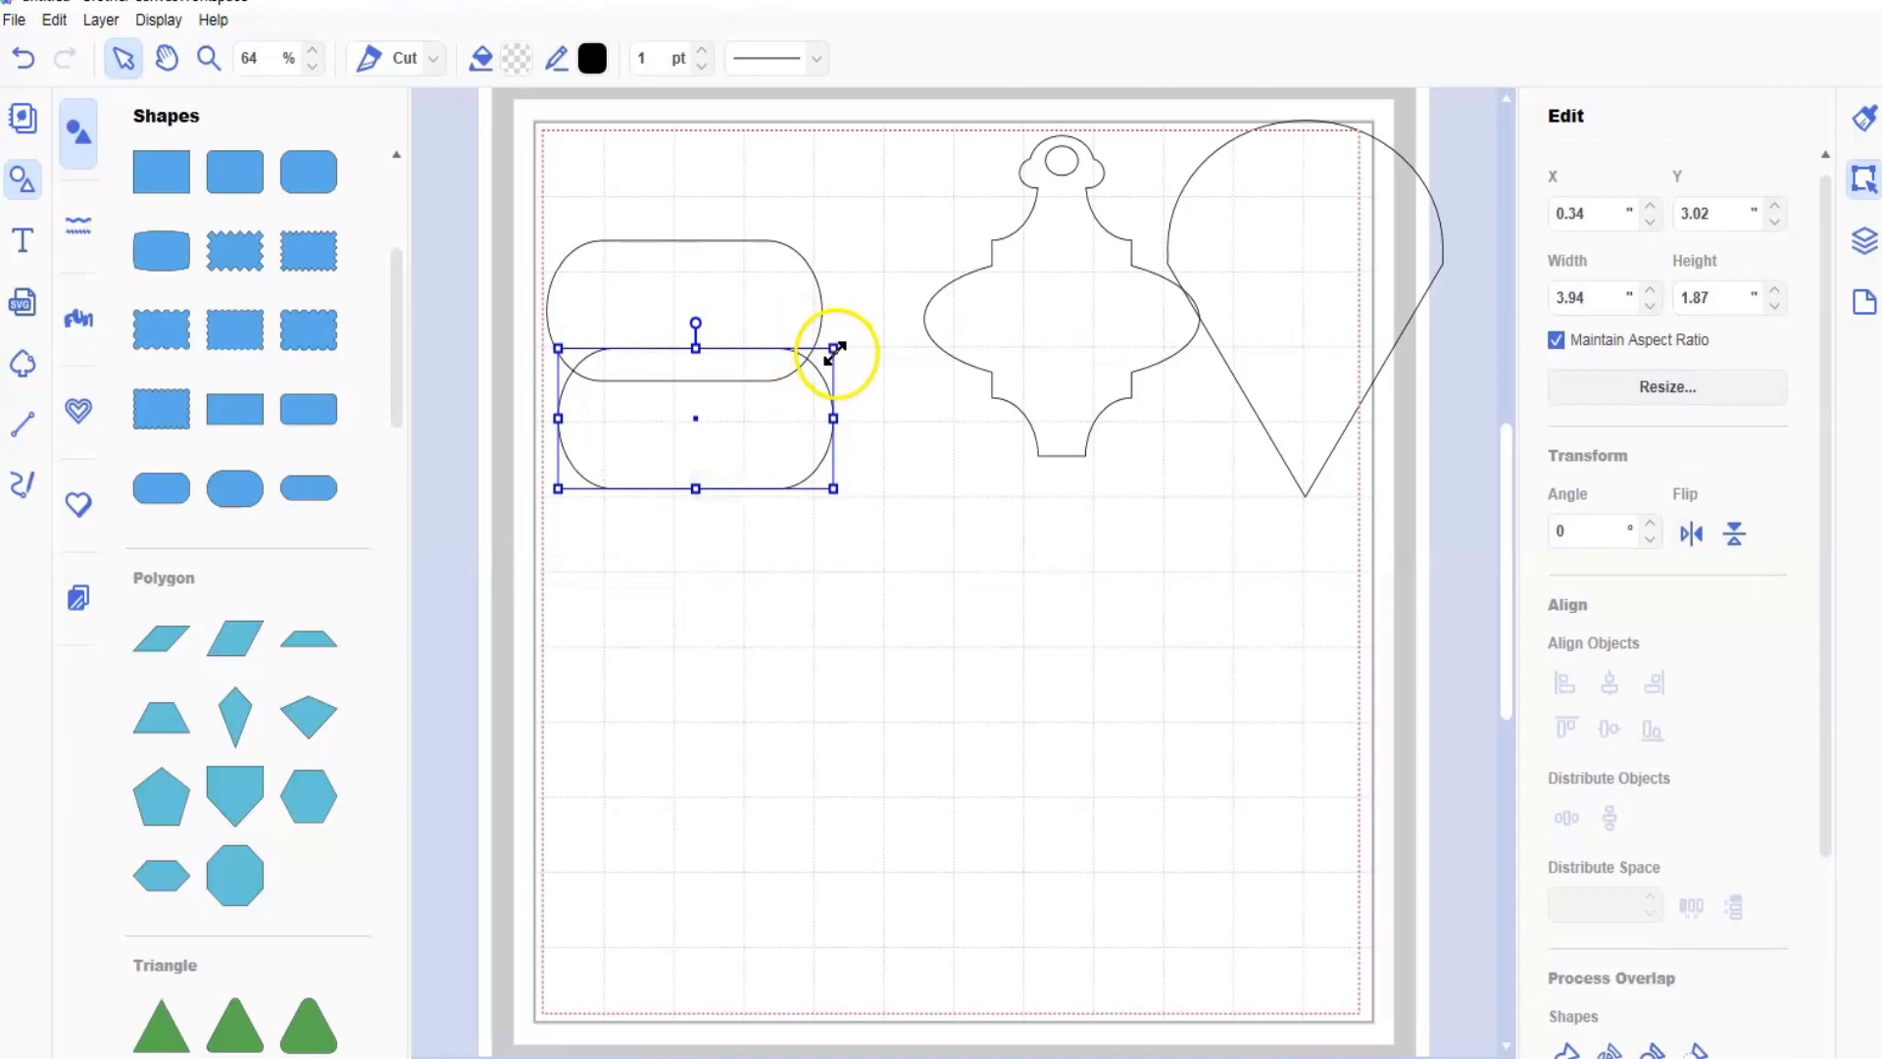
- Set the upper rounded rectangle's width to 4.00 inches with its aspect ratio maintained
{"action": "left_click", "coordinate": [770, 296]}
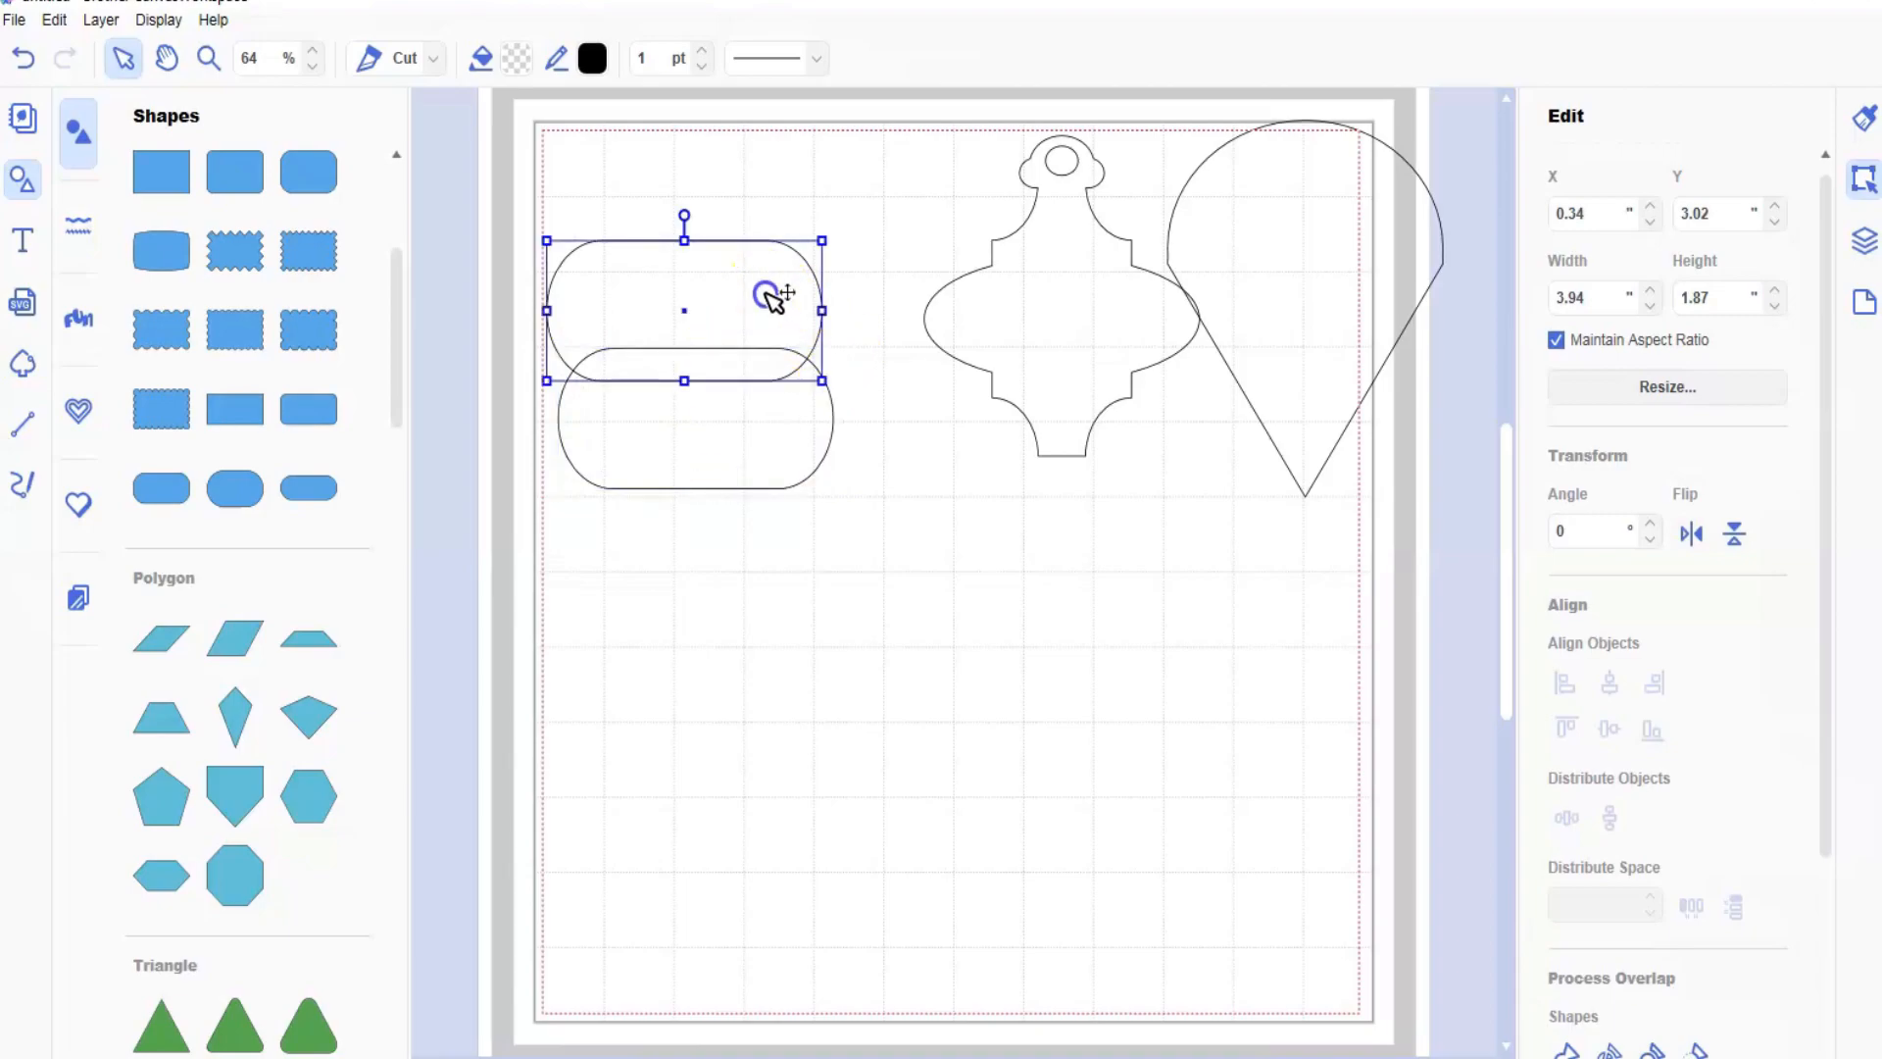
{"action": "left_click", "coordinate": [1595, 296]}
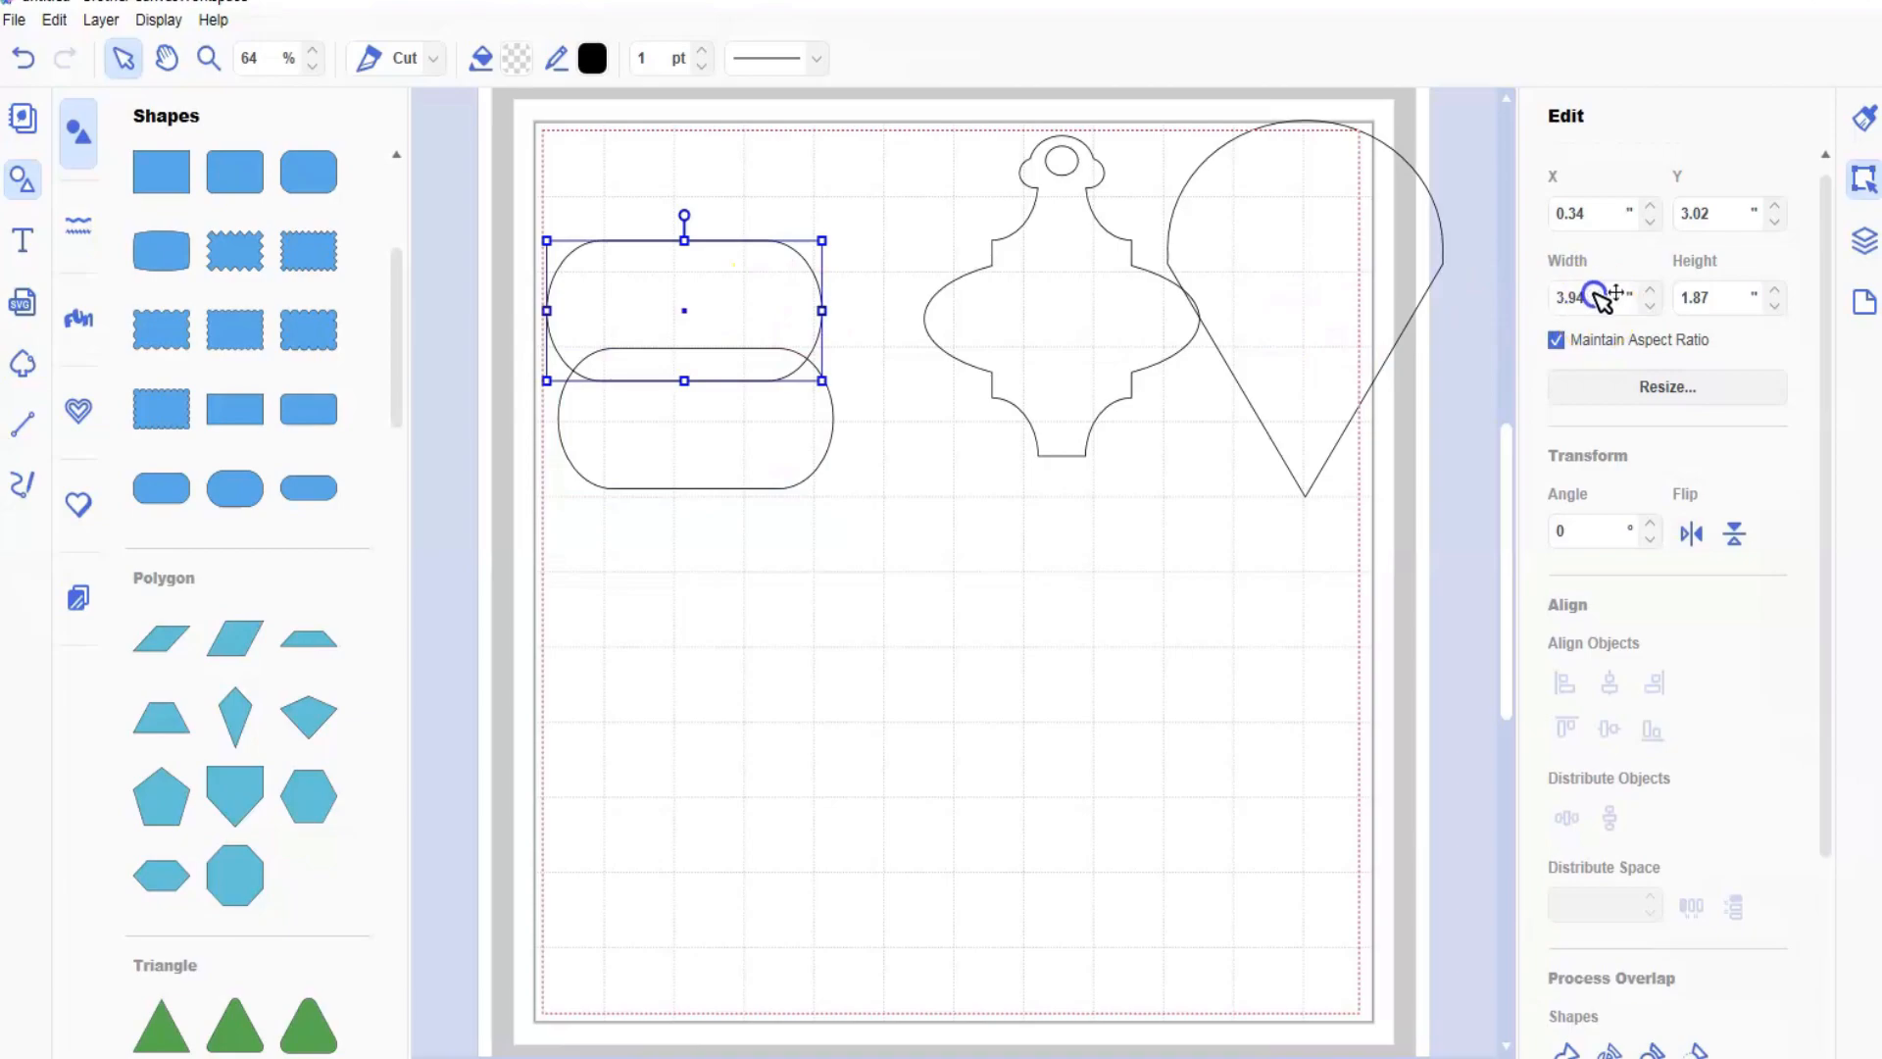
{"action": "double_click", "coordinate": [1606, 298]}
{"action": "key", "text": "Return"}
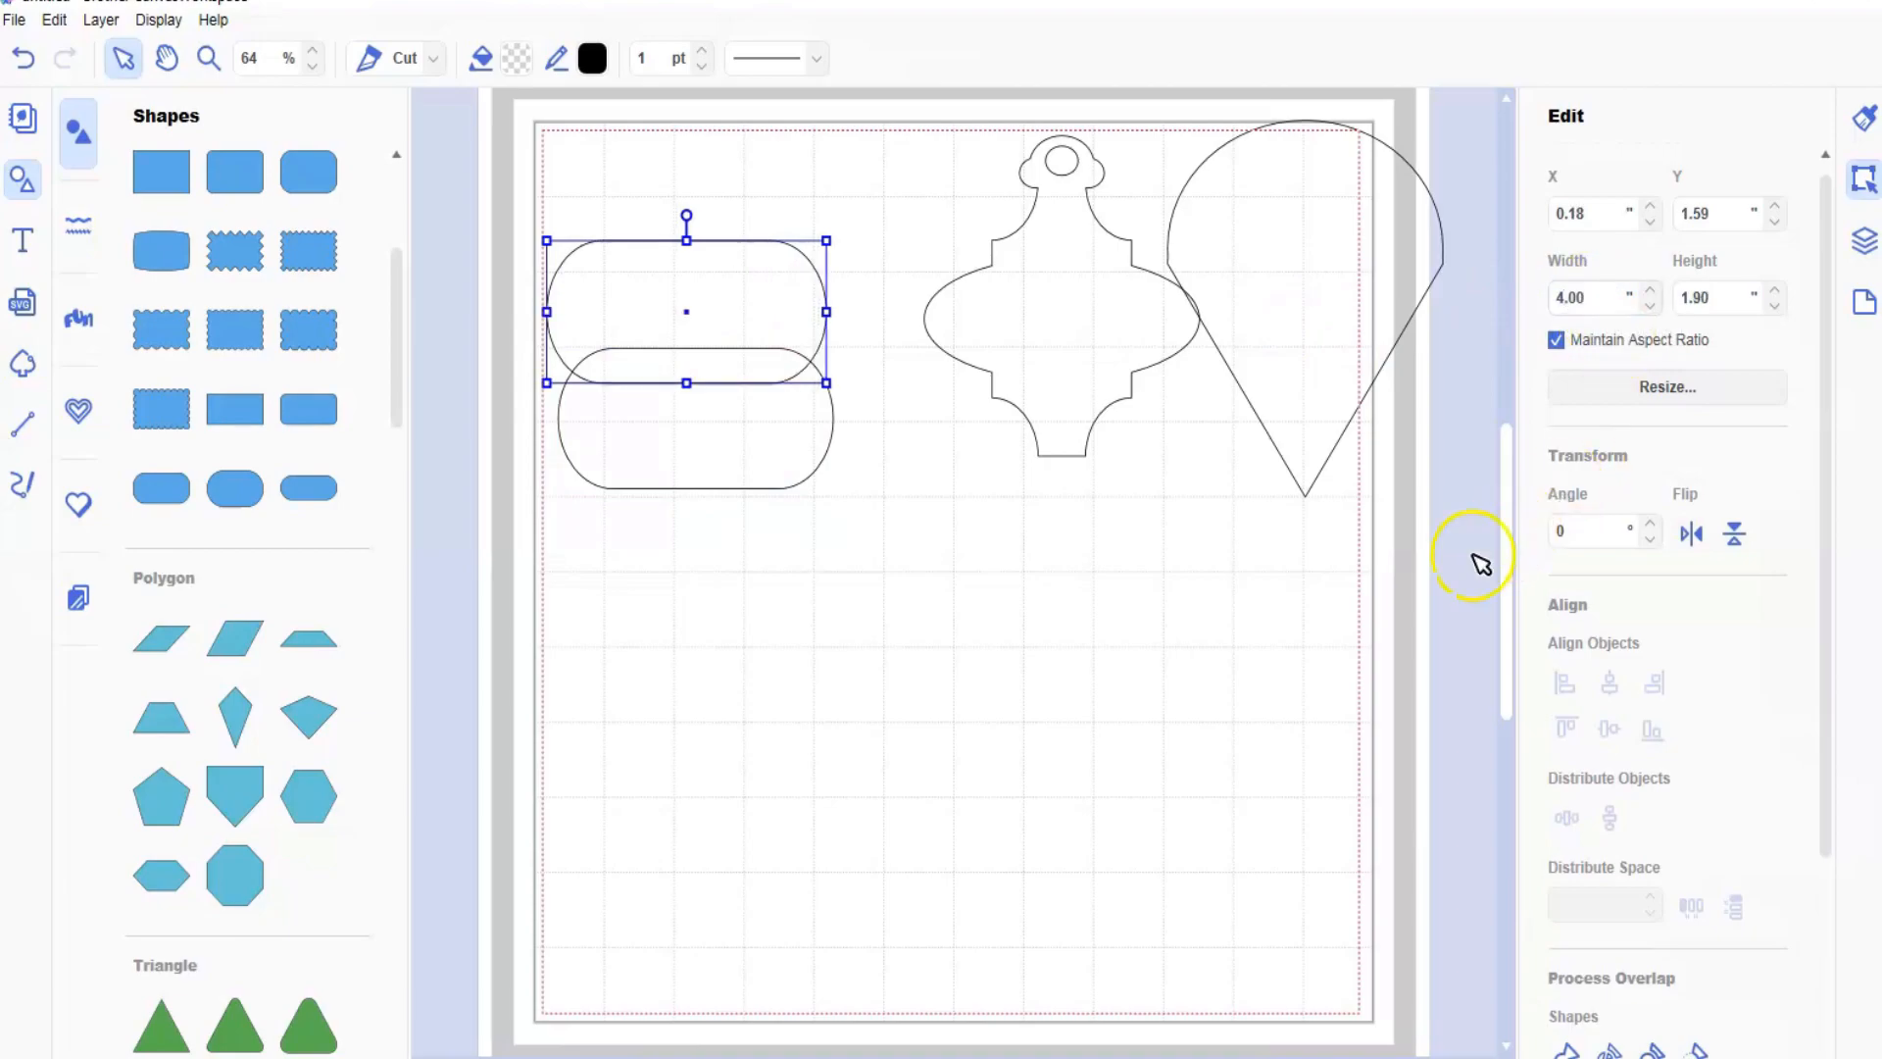
{"action": "left_click", "coordinate": [1703, 304]}
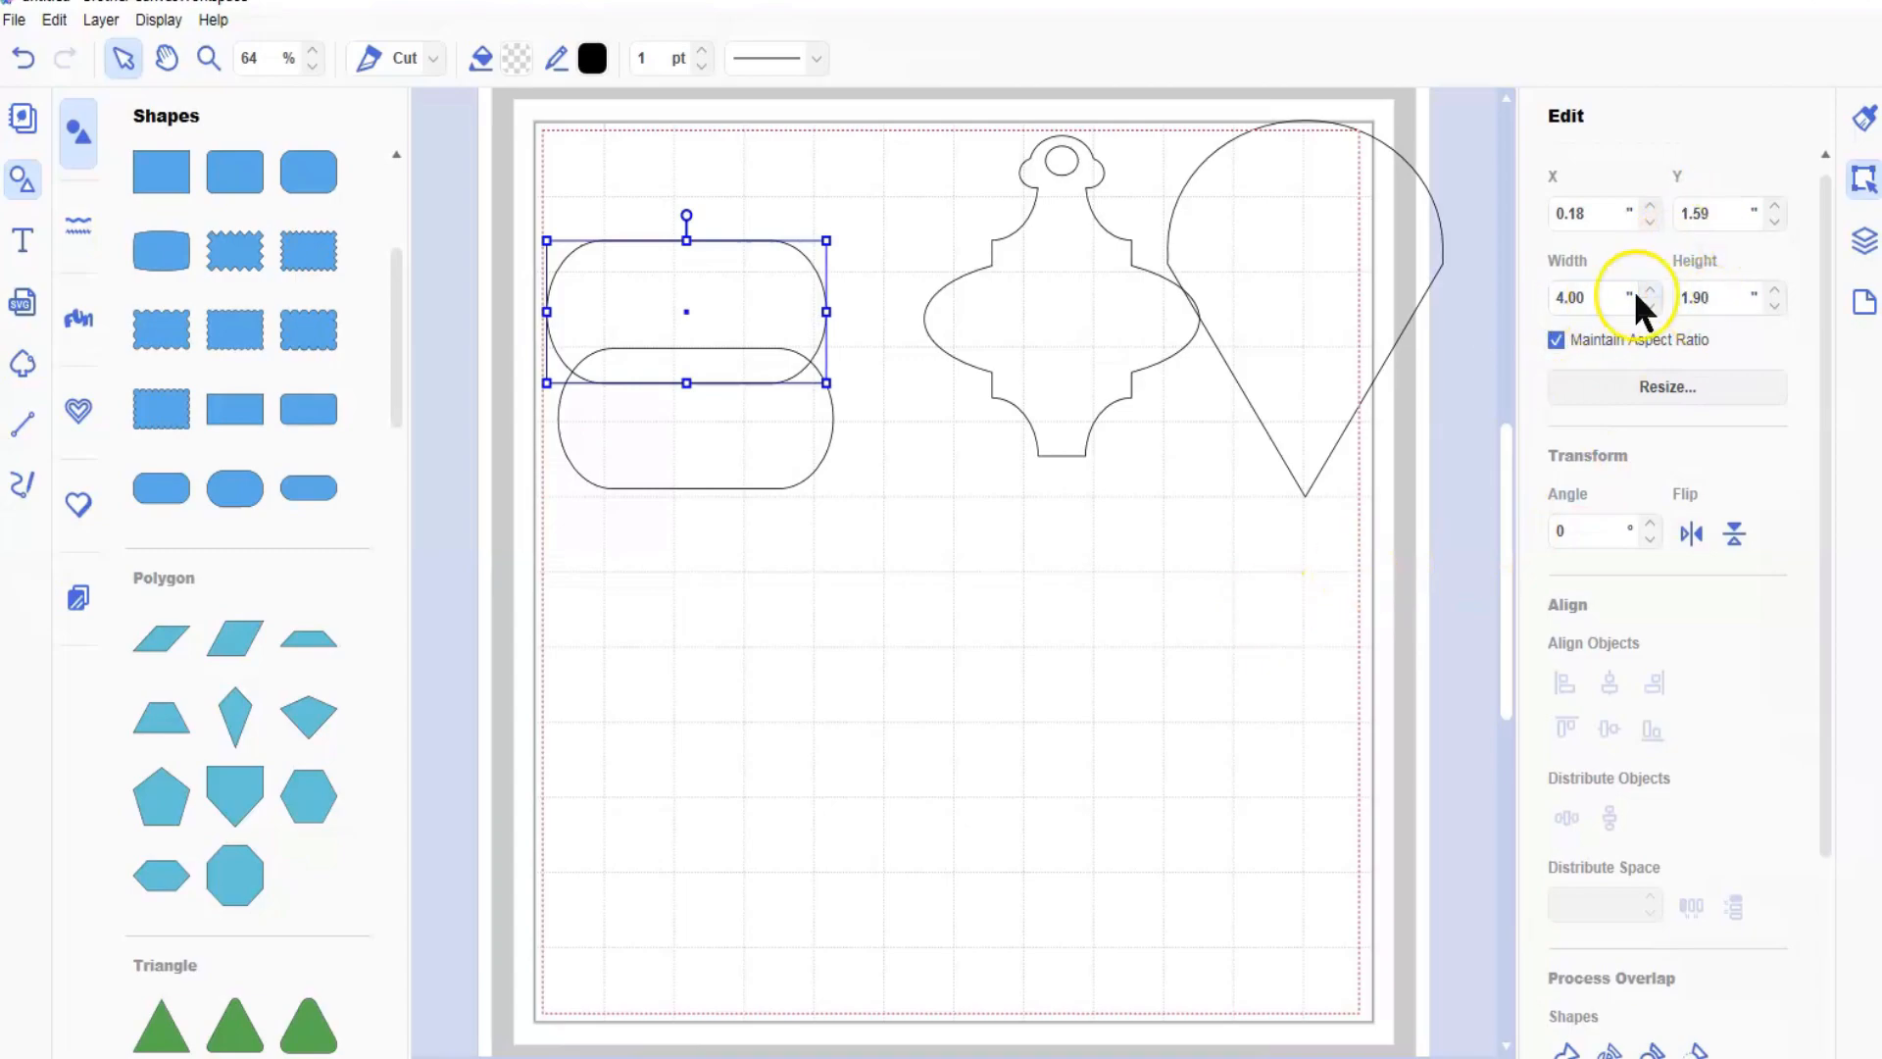
- Set the lower rounded rectangle's width to 3.75 inches and raise it to about Y 2.89 inches, overlapping the upper one
{"action": "left_click", "coordinate": [769, 443]}
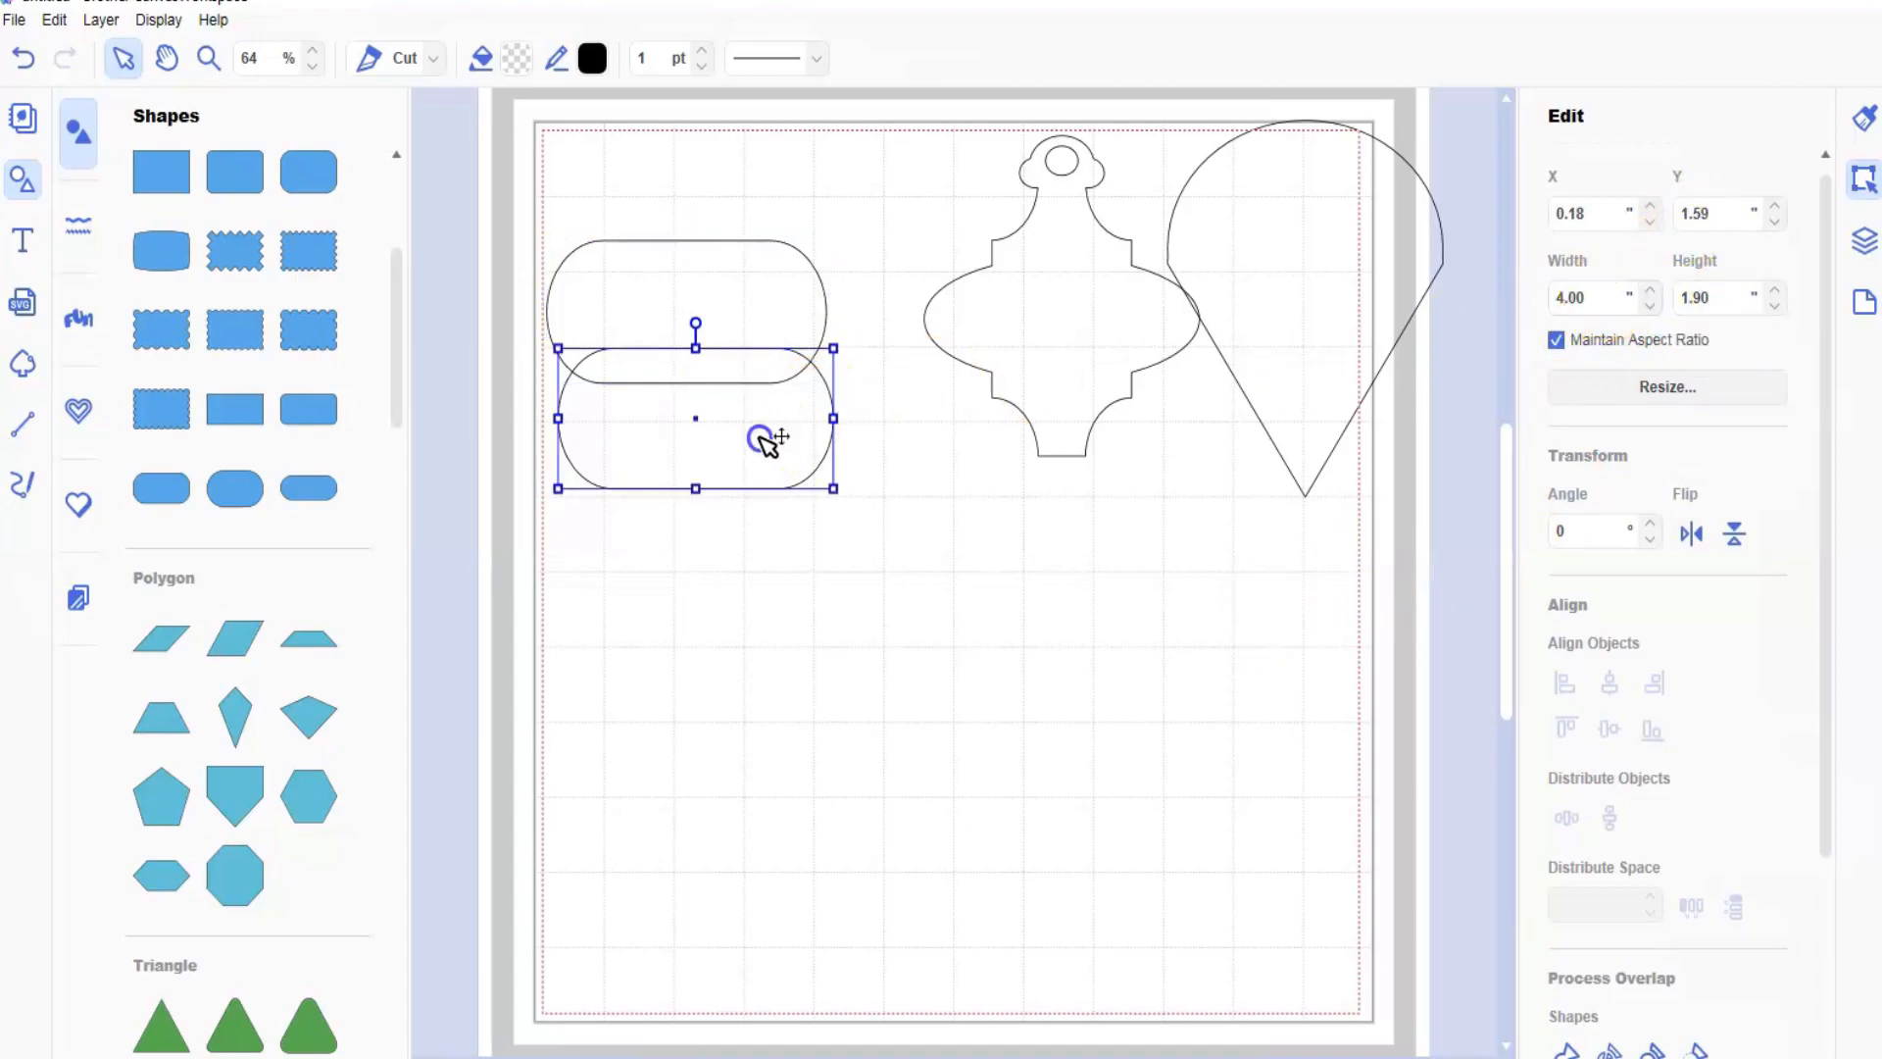
{"action": "double_click", "coordinate": [1564, 296]}
{"action": "key", "text": "Return"}
{"action": "left_click_drag", "start_coordinate": [665, 431], "coordinate": [665, 421]}
- Extend the stack downward with two overlapping duplicates of the rounded rectangle, 3.5 and 3.25 inches wide
{"action": "left_click", "coordinate": [126, 51]}
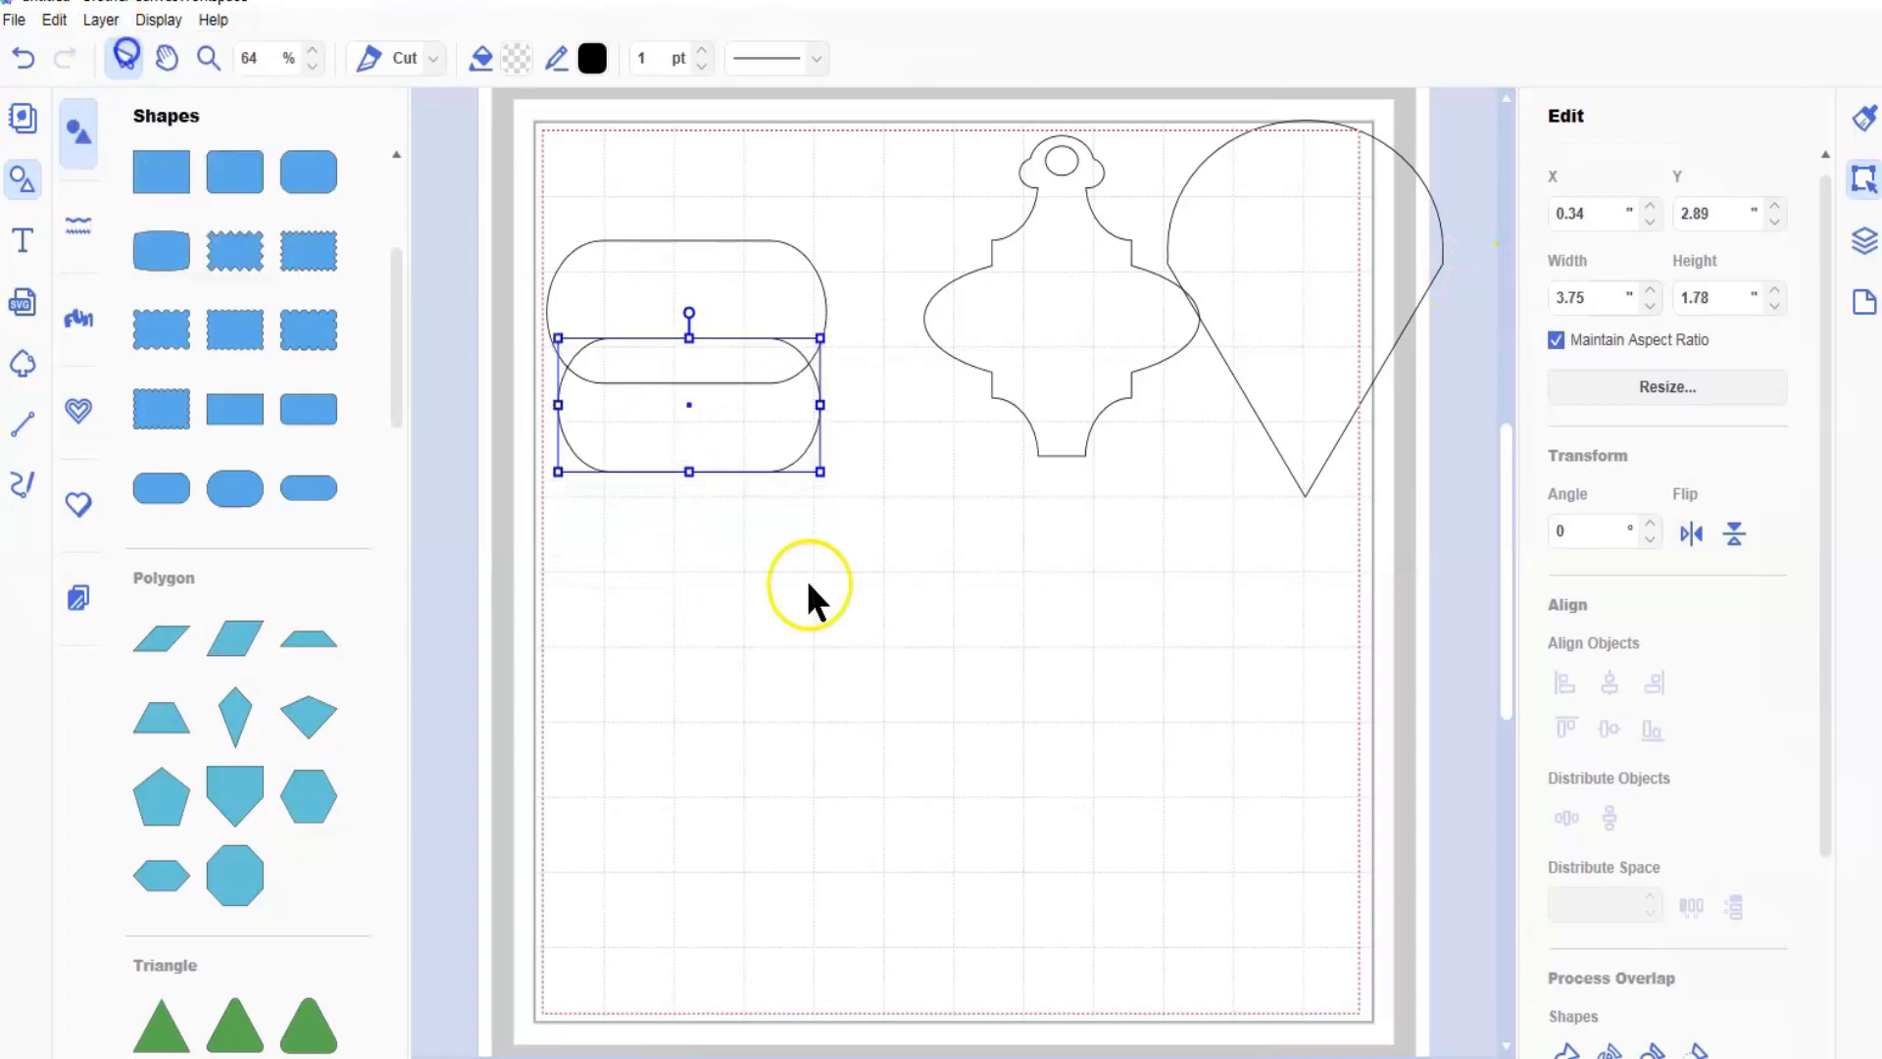
{"action": "left_click_drag", "start_coordinate": [741, 481], "coordinate": [693, 678]}
{"action": "double_click", "coordinate": [1568, 297]}
{"action": "type", "text": "3.5"}
{"action": "key", "text": "Return"}
{"action": "double_click", "coordinate": [1574, 297]}
{"action": "type", "text": "3.25"}
{"action": "key", "text": "Return"}
- Duplicate the lowest rounded rectangle so the copy overlaps its lower edge, and set the copy's width to 3 inches
{"action": "left_click", "coordinate": [100, 20]}
{"action": "left_click", "coordinate": [127, 51]}
{"action": "double_click", "coordinate": [1571, 298]}
{"action": "type", "text": "3"}
{"action": "key", "text": "Return"}
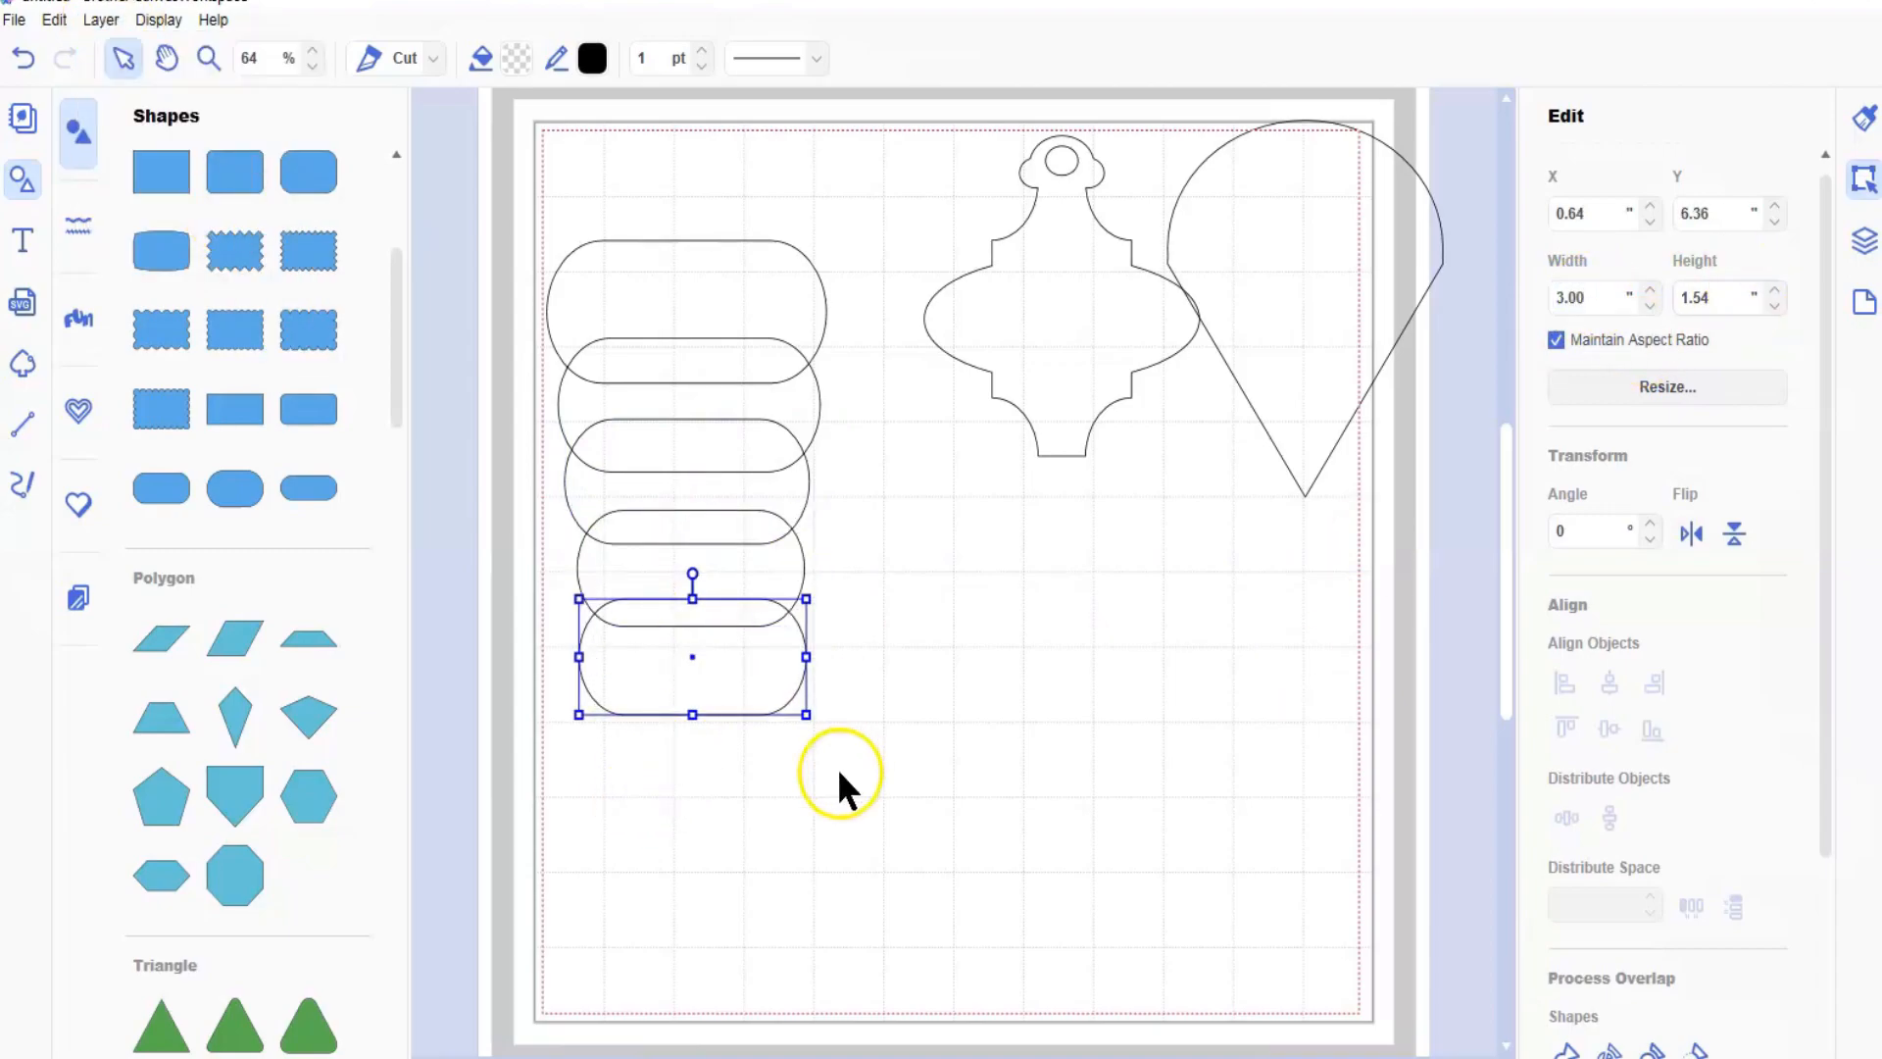
- Align all five stacked rounded rectangles on a common vertical centre line
{"action": "left_click_drag", "start_coordinate": [846, 768], "coordinate": [539, 220]}
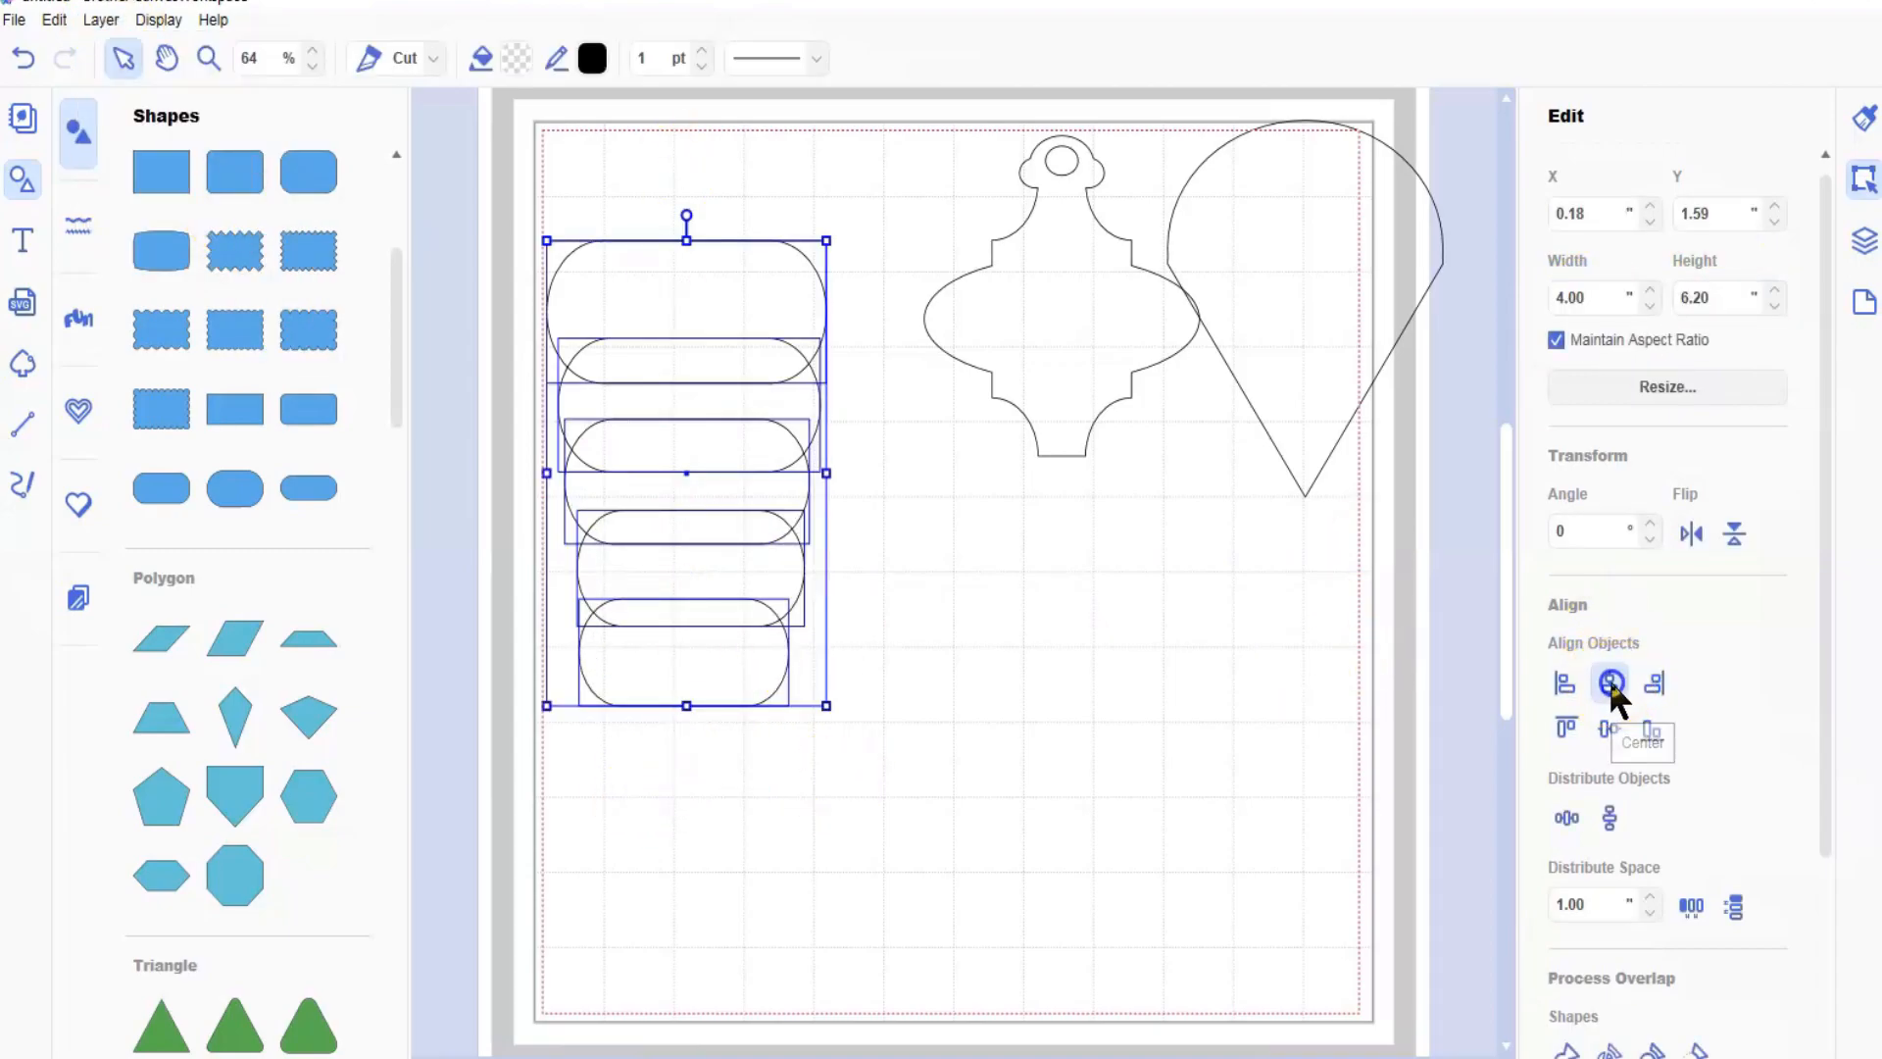
{"action": "left_click", "coordinate": [1609, 681]}
{"action": "left_click", "coordinate": [1047, 747]}
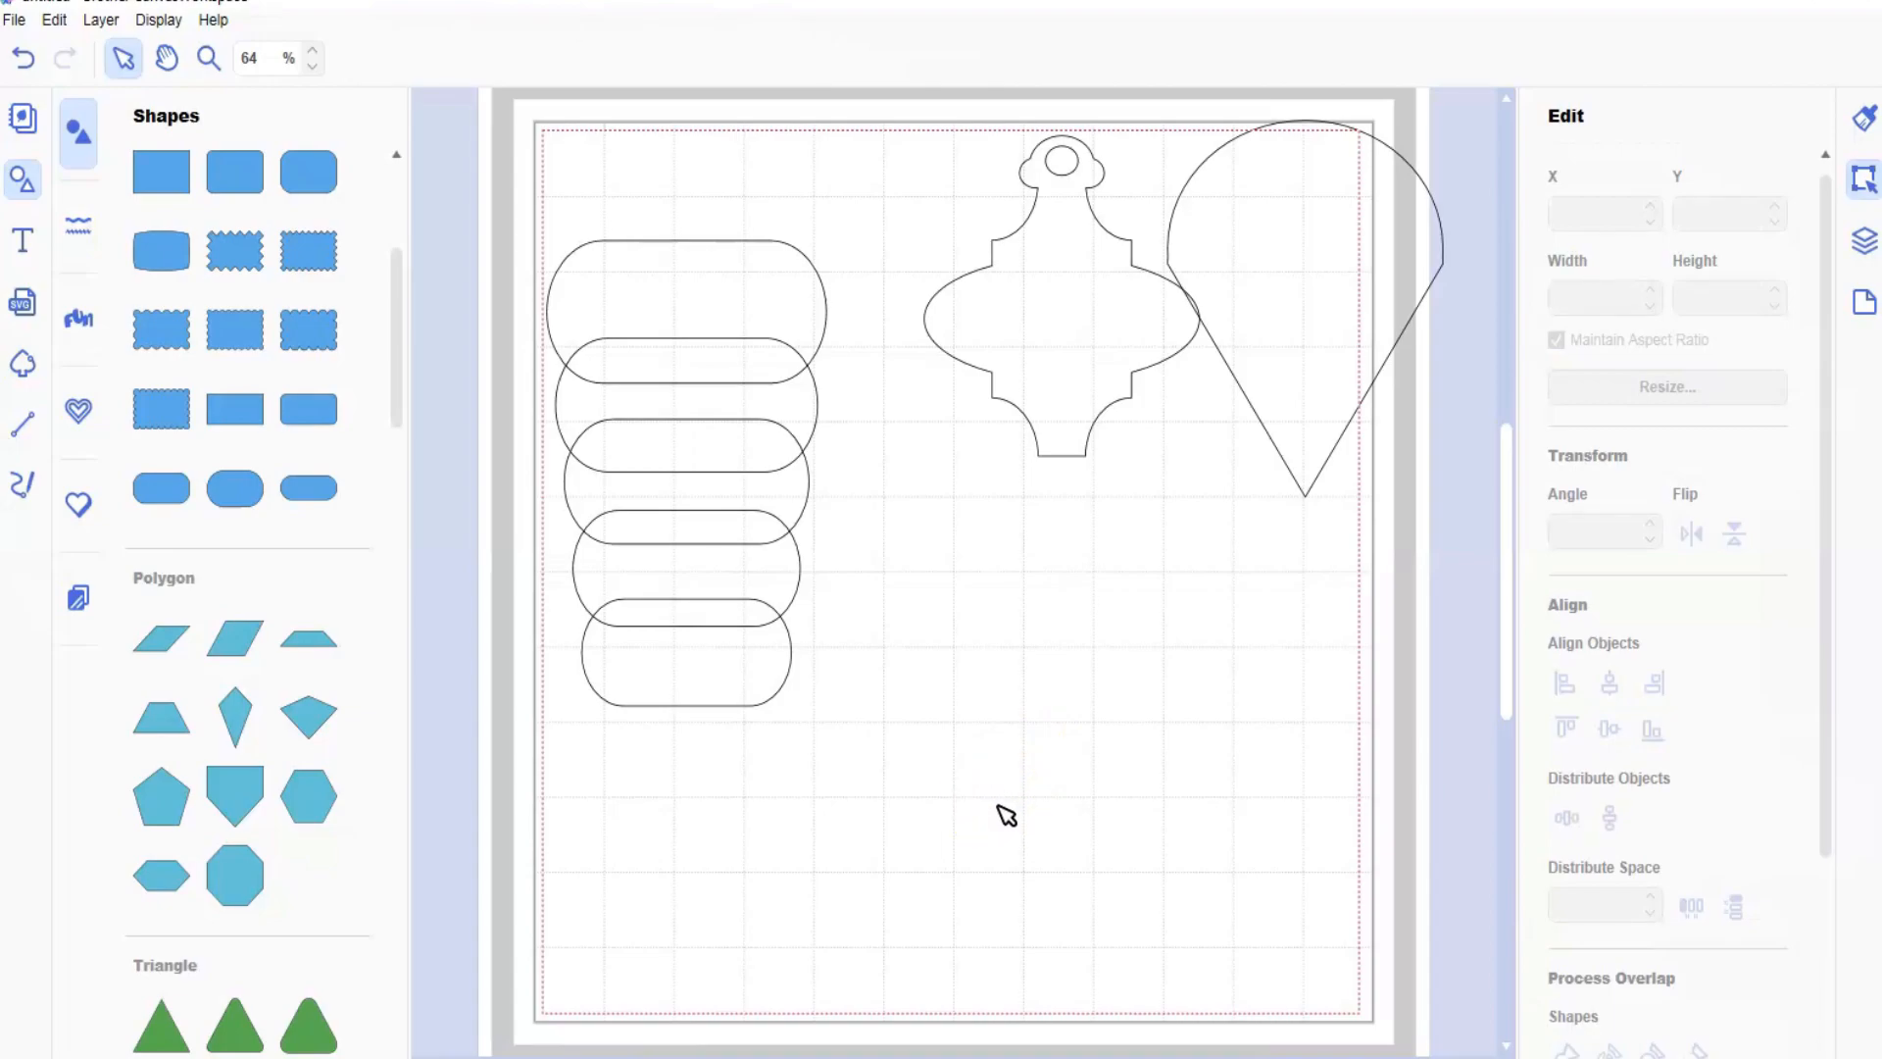
- Try to merge the five stacked rounded rectangles into one outline, and undo the merge
{"action": "left_click_drag", "start_coordinate": [638, 189], "coordinate": [667, 299]}
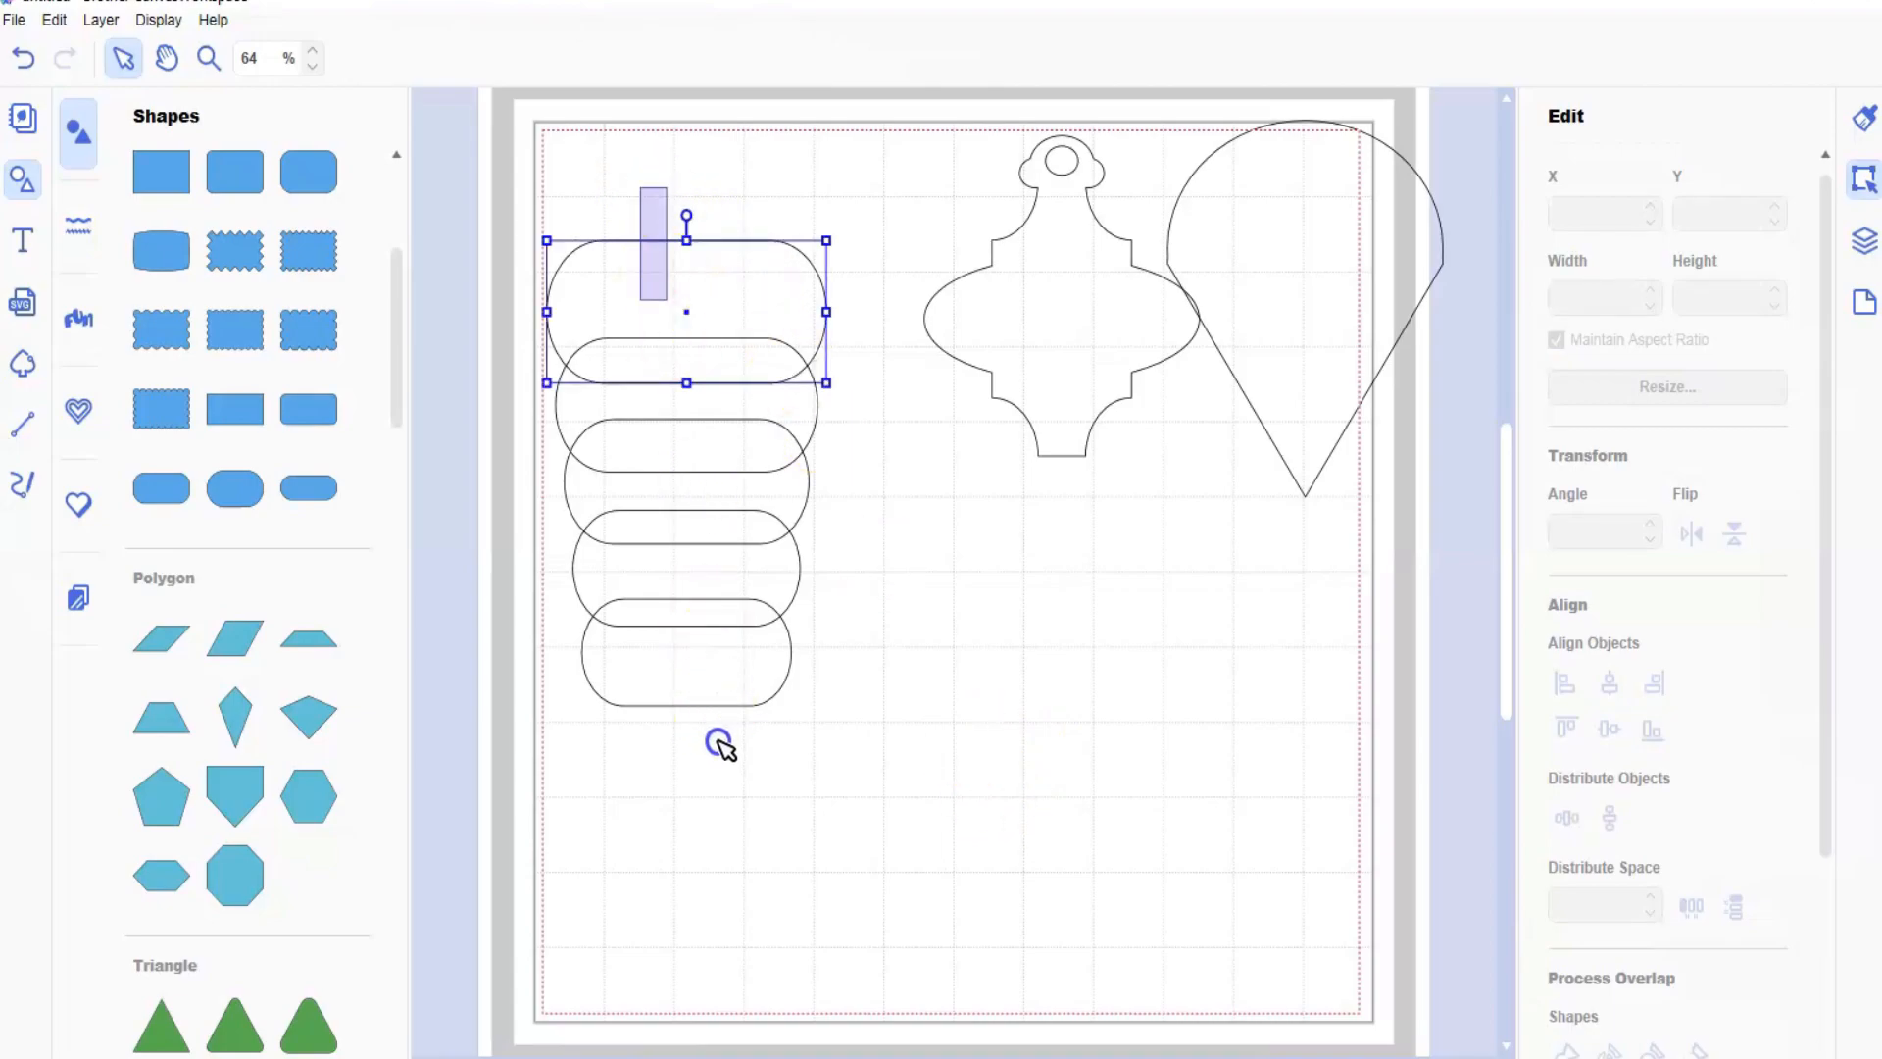
{"action": "left_click_drag", "start_coordinate": [721, 747], "coordinate": [723, 745]}
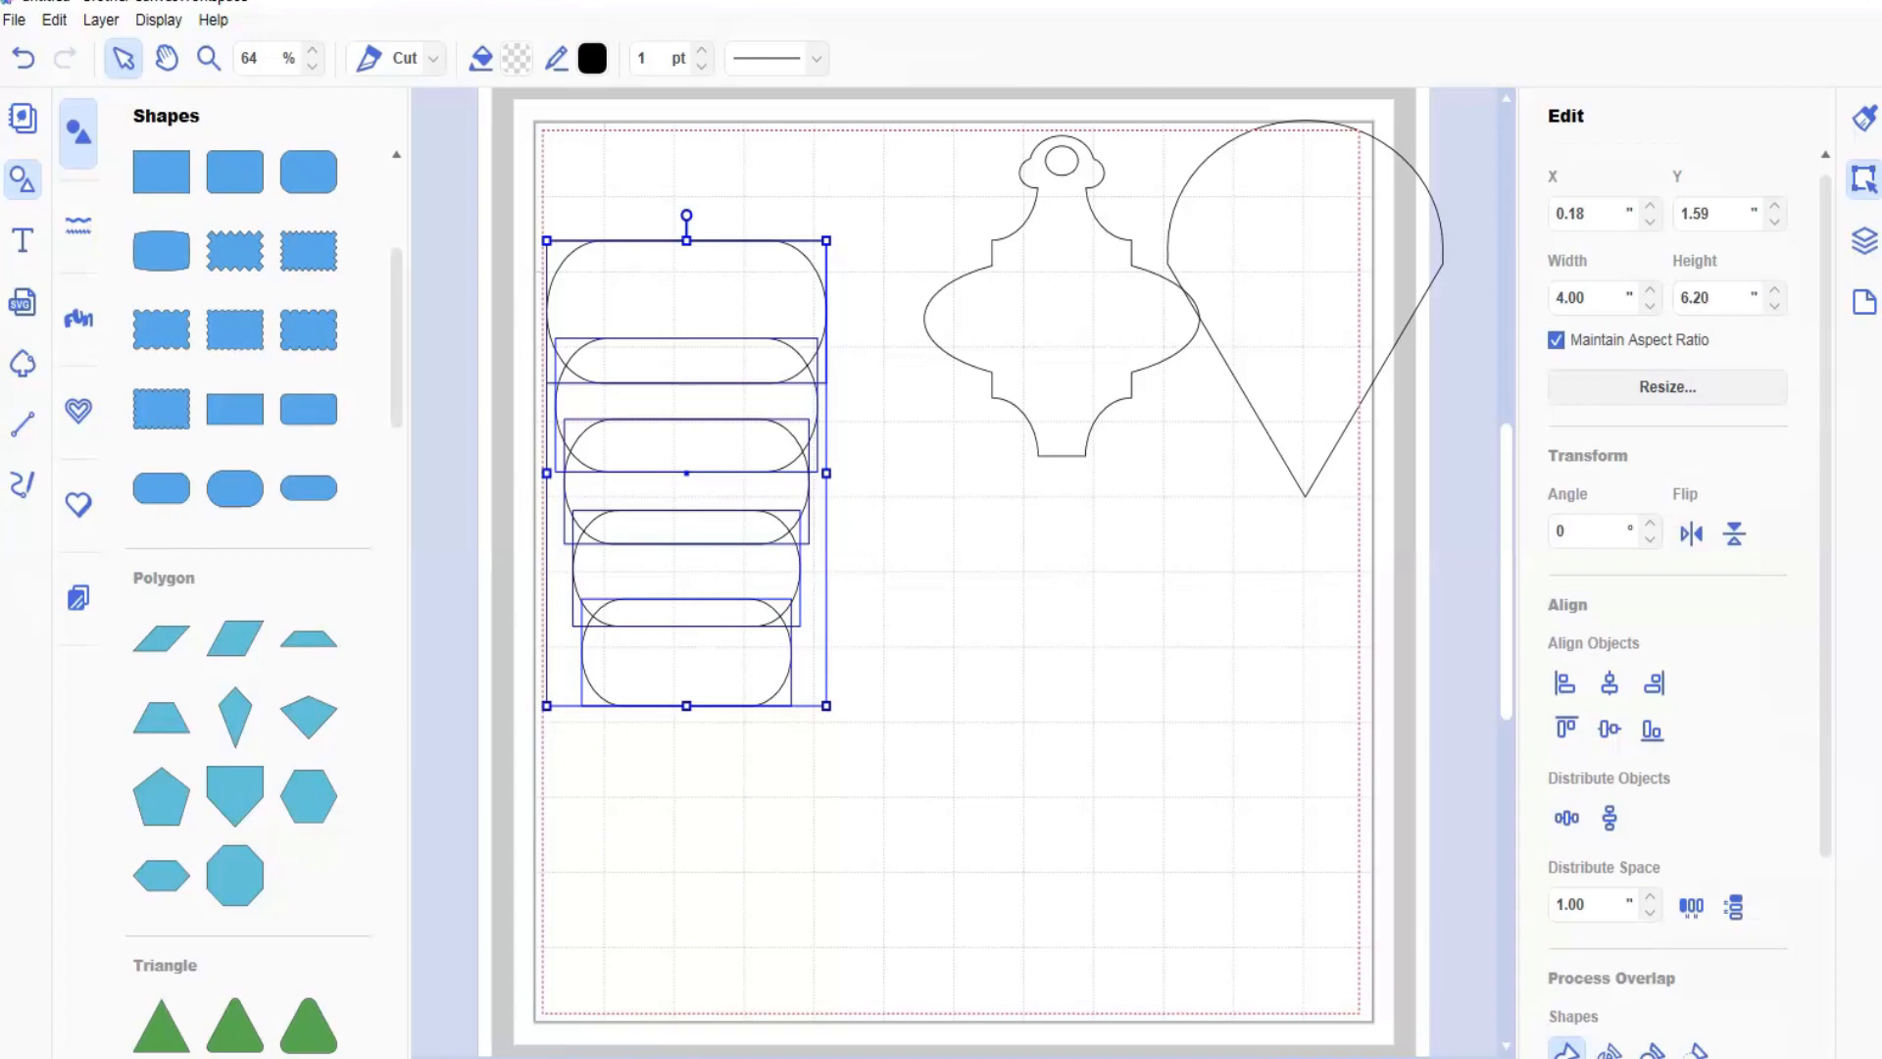
{"action": "left_click", "coordinate": [1567, 1052]}
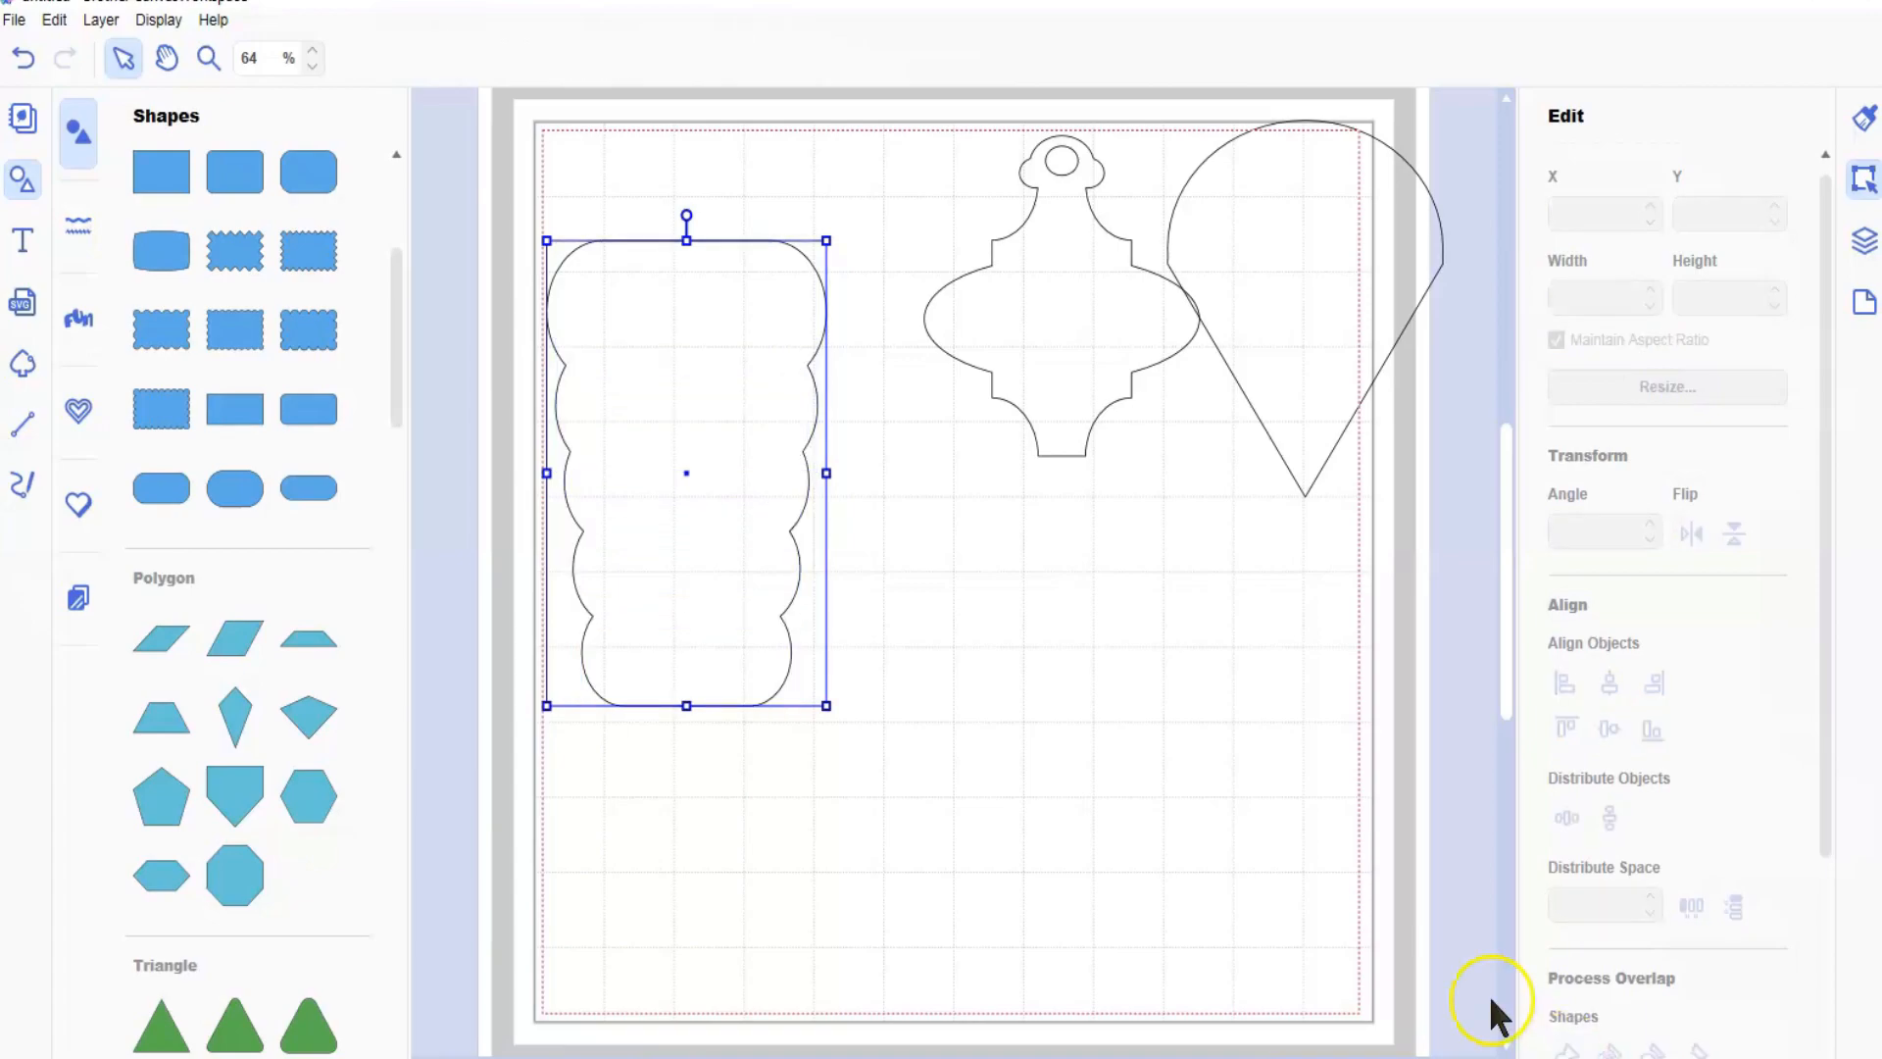
{"action": "left_click", "coordinate": [23, 61]}
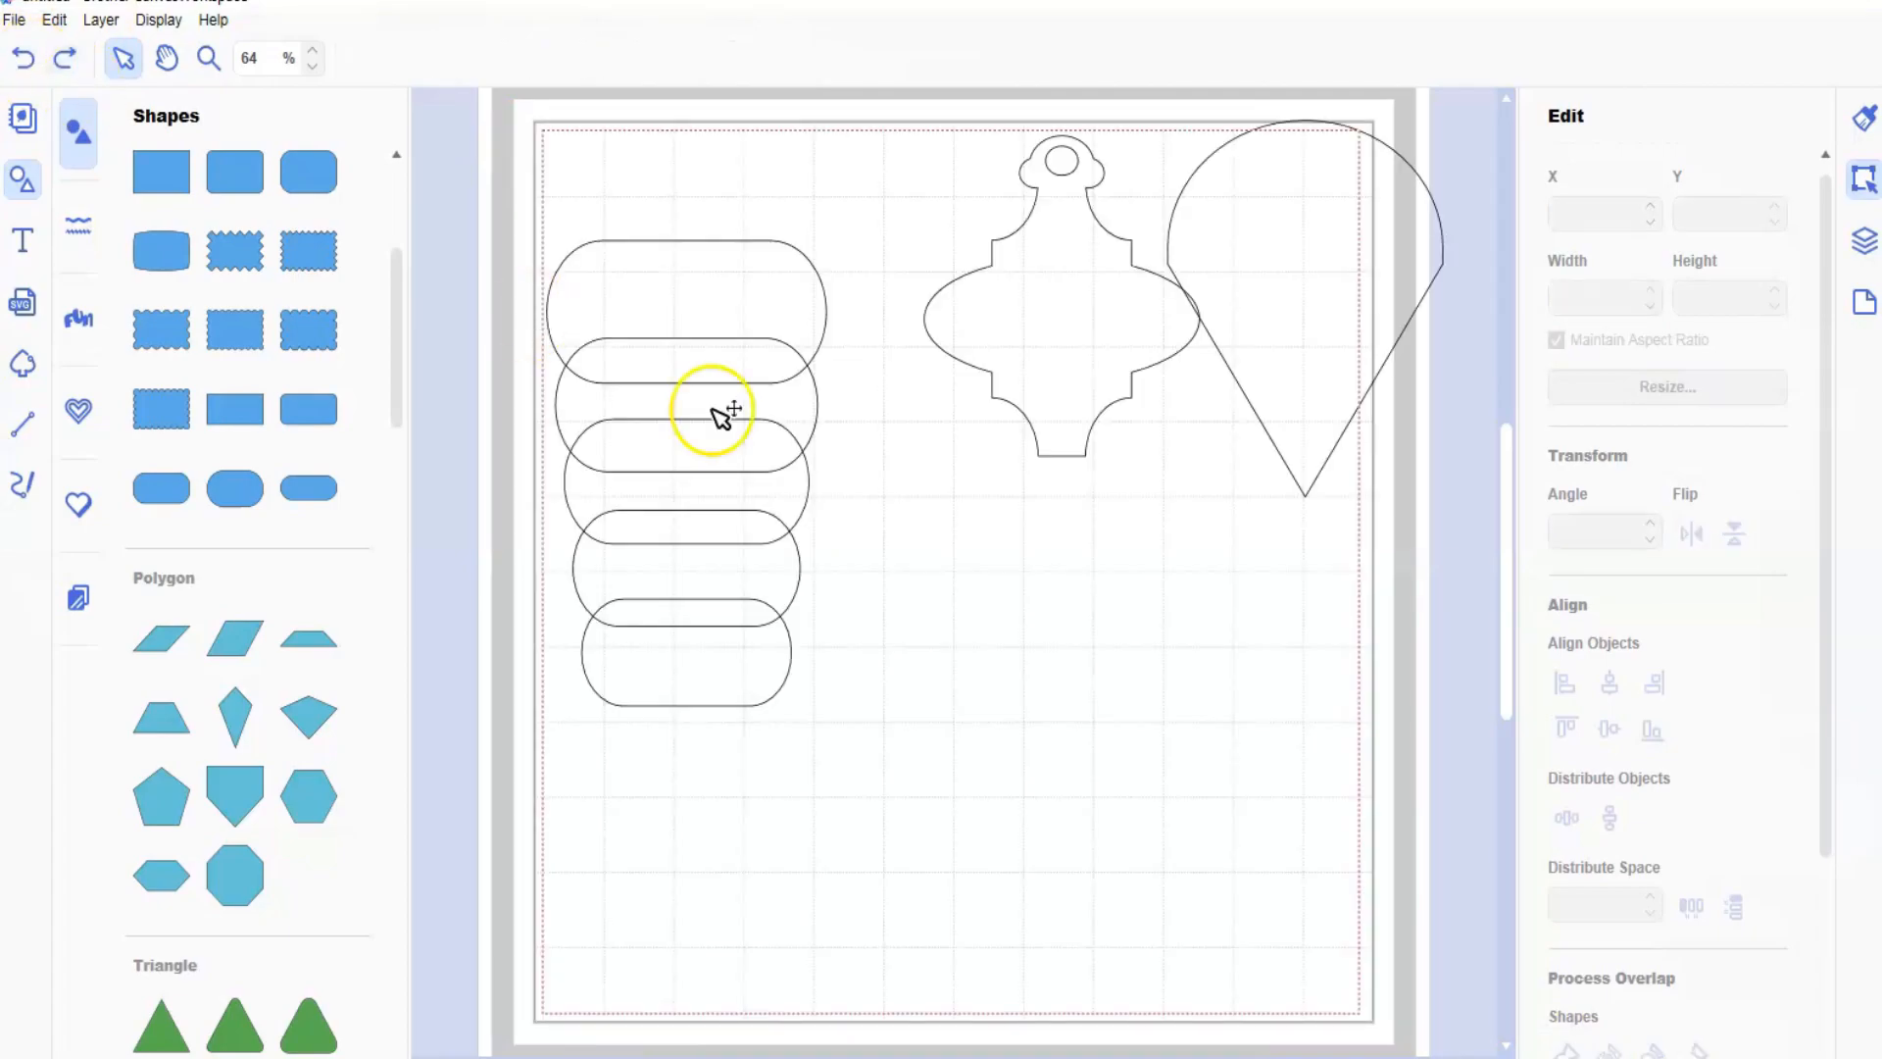
- Lower the bottom rounded rectangle to about Y 7.48 inches and space all five evenly along a common vertical centre line
{"action": "left_click", "coordinate": [659, 668]}
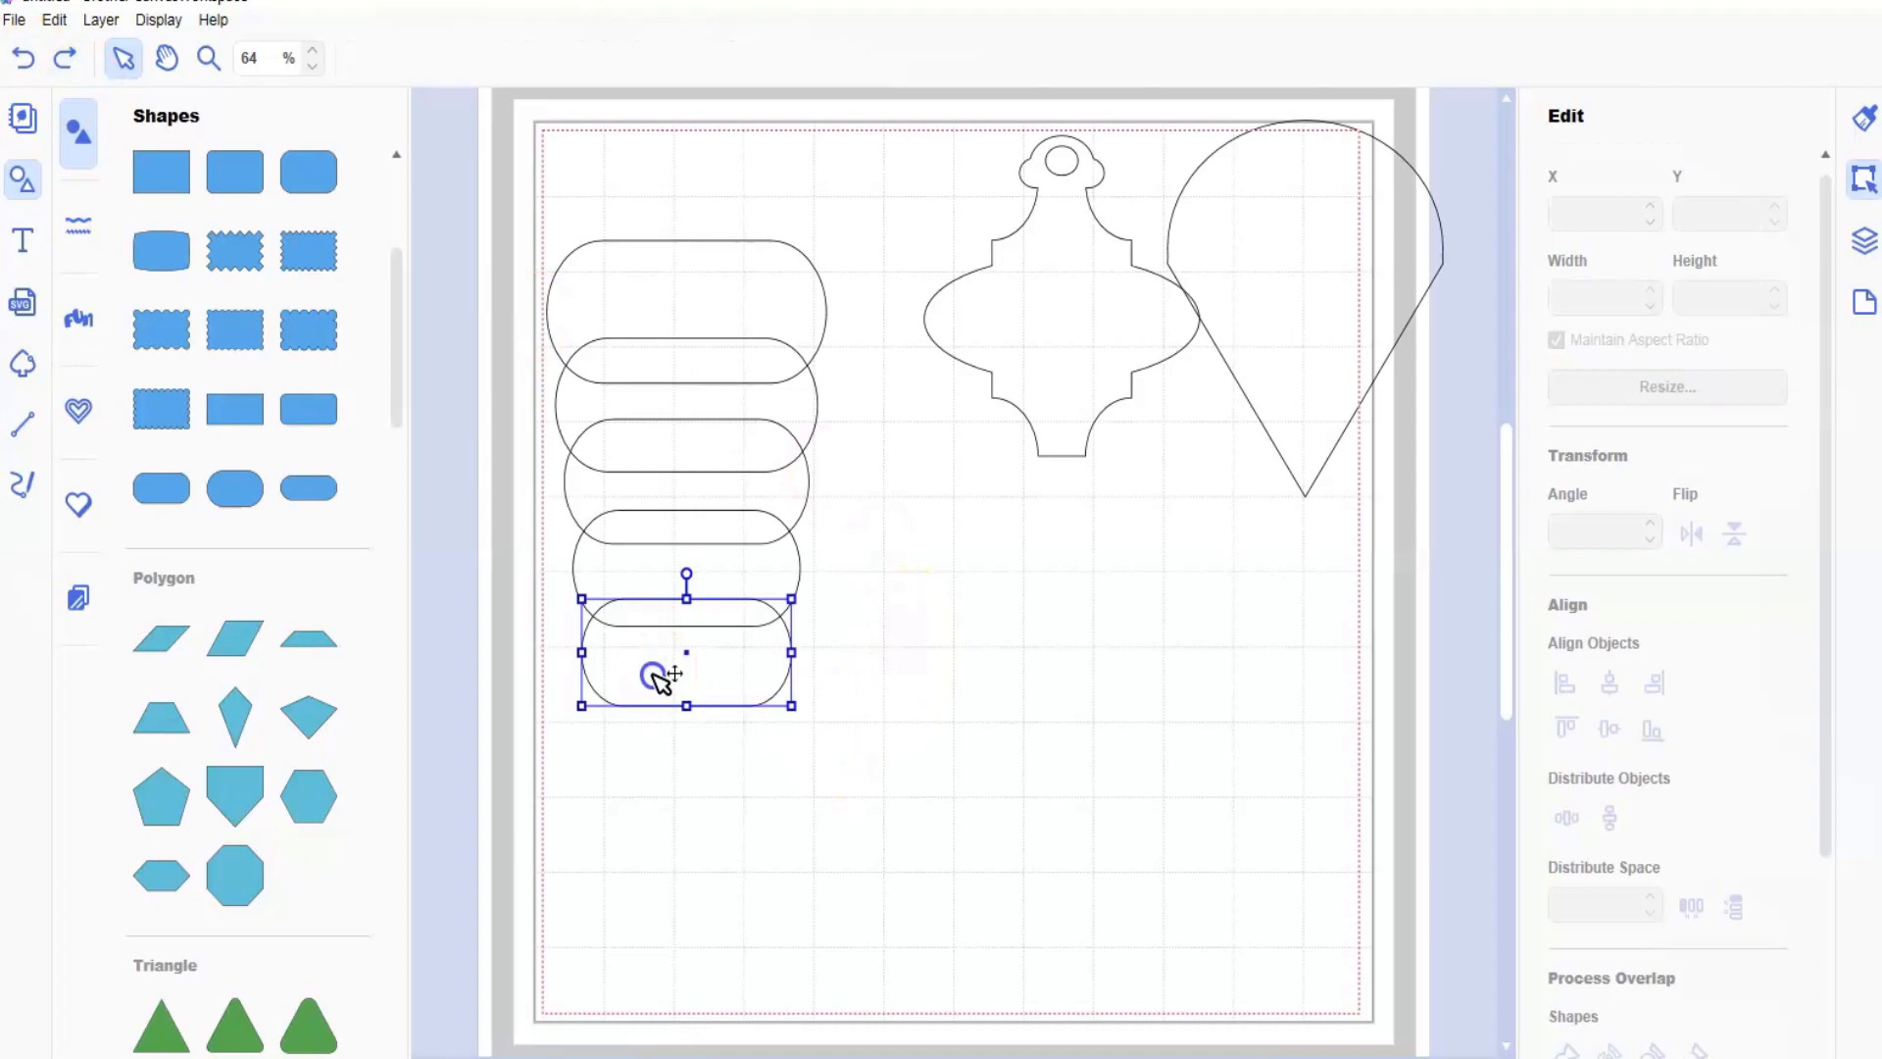
{"action": "left_click_drag", "start_coordinate": [663, 722], "coordinate": [660, 755]}
{"action": "left_click", "coordinate": [663, 197]}
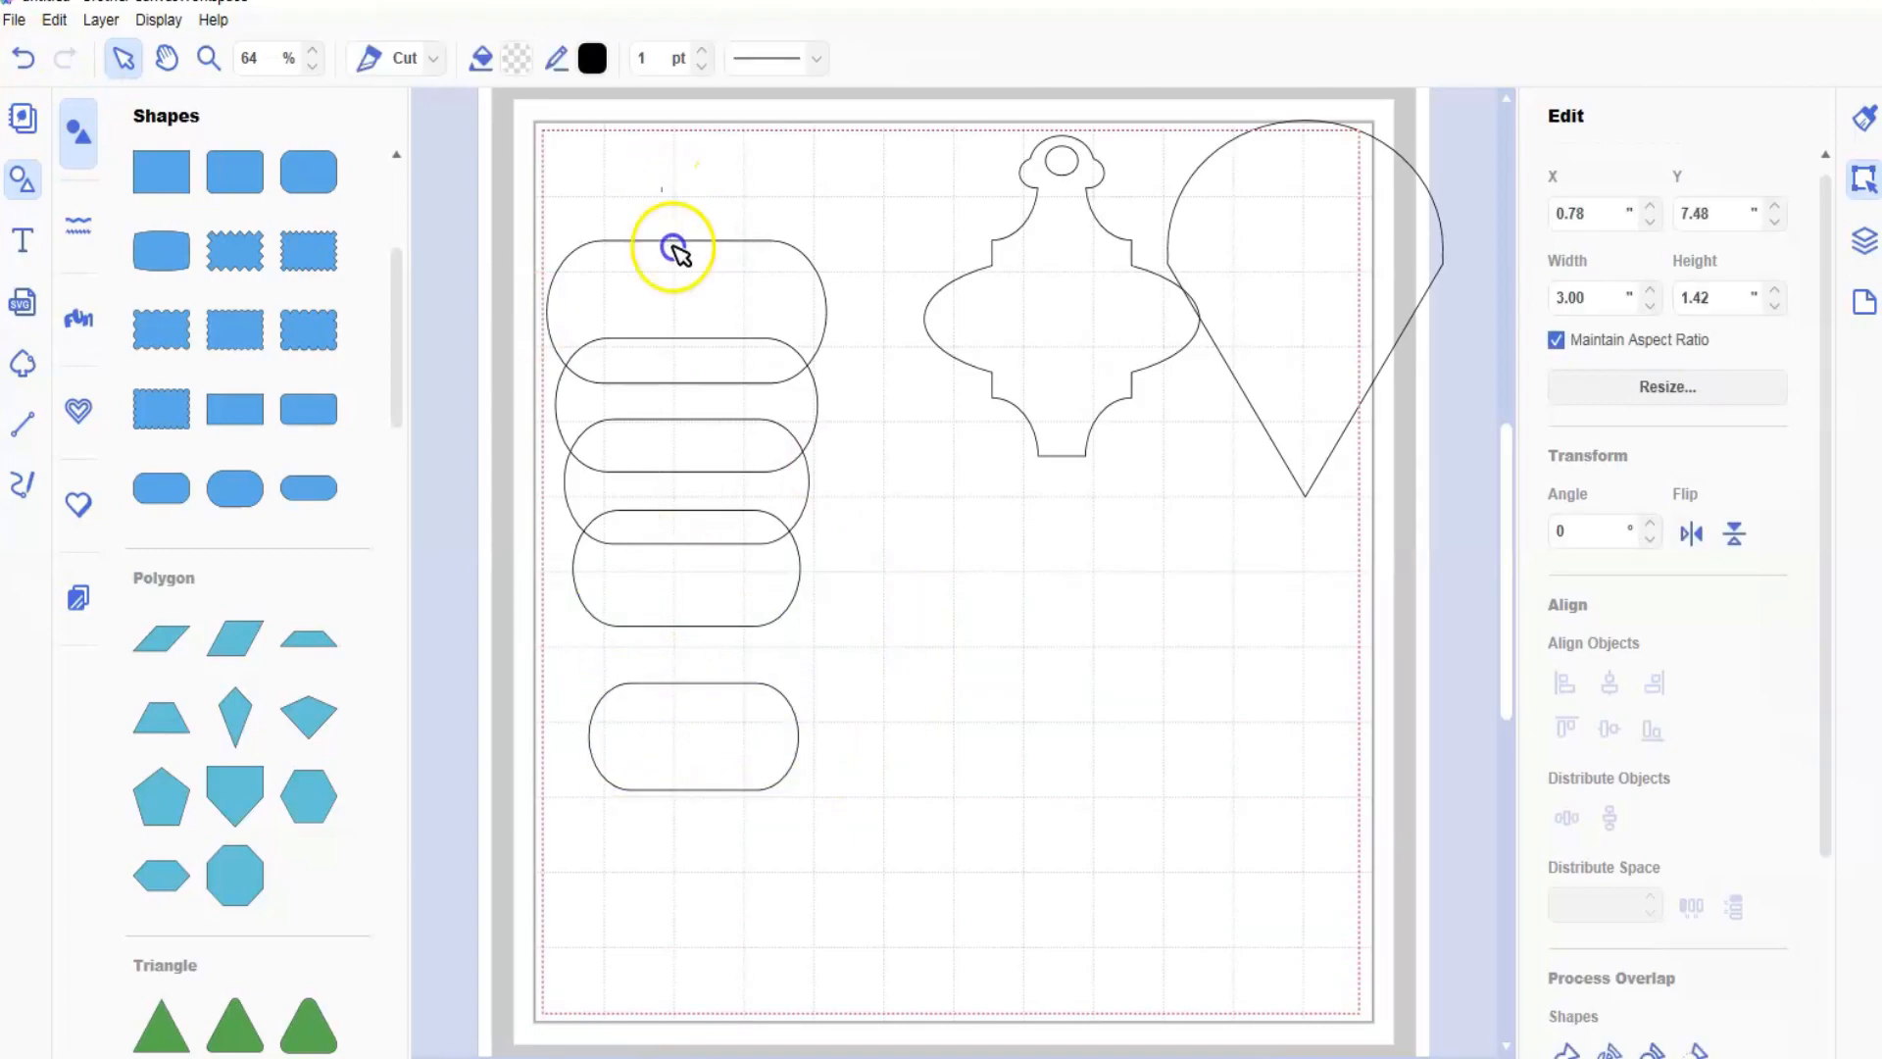
{"action": "left_click_drag", "start_coordinate": [661, 186], "coordinate": [729, 799]}
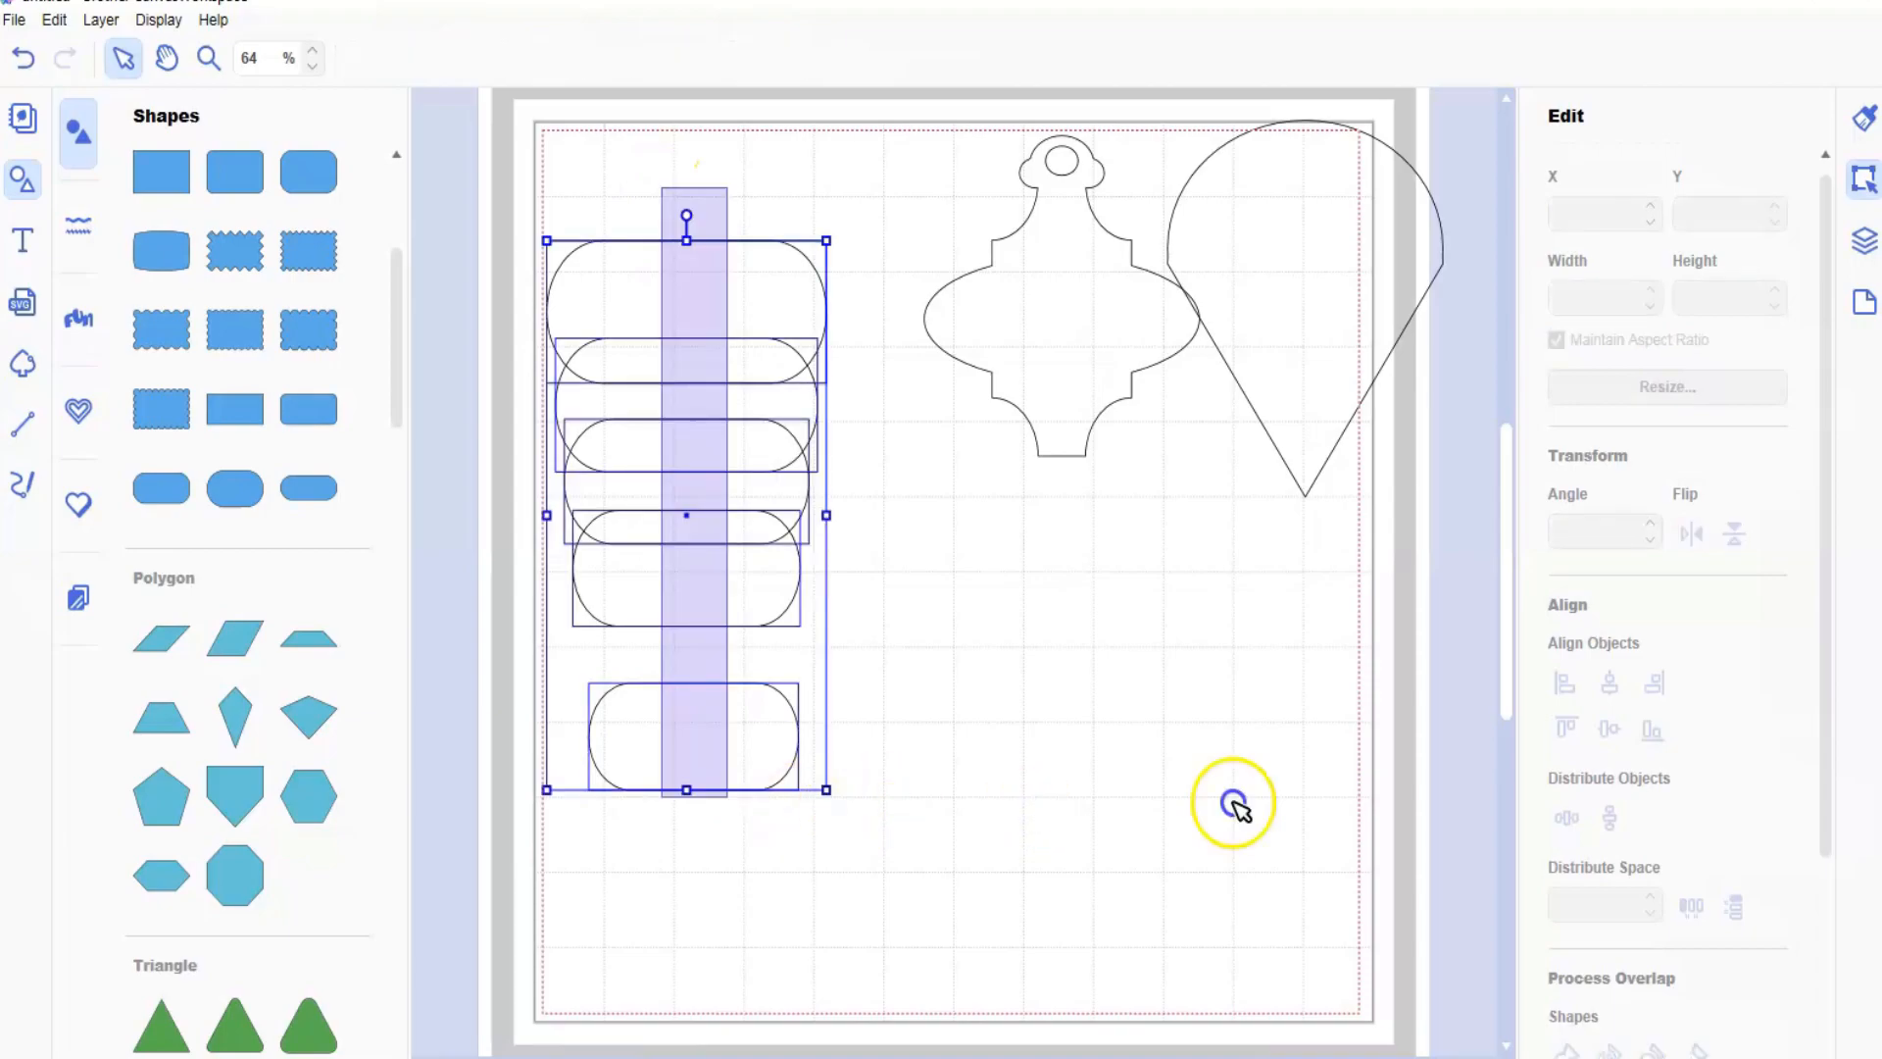
{"action": "left_click", "coordinate": [1609, 684]}
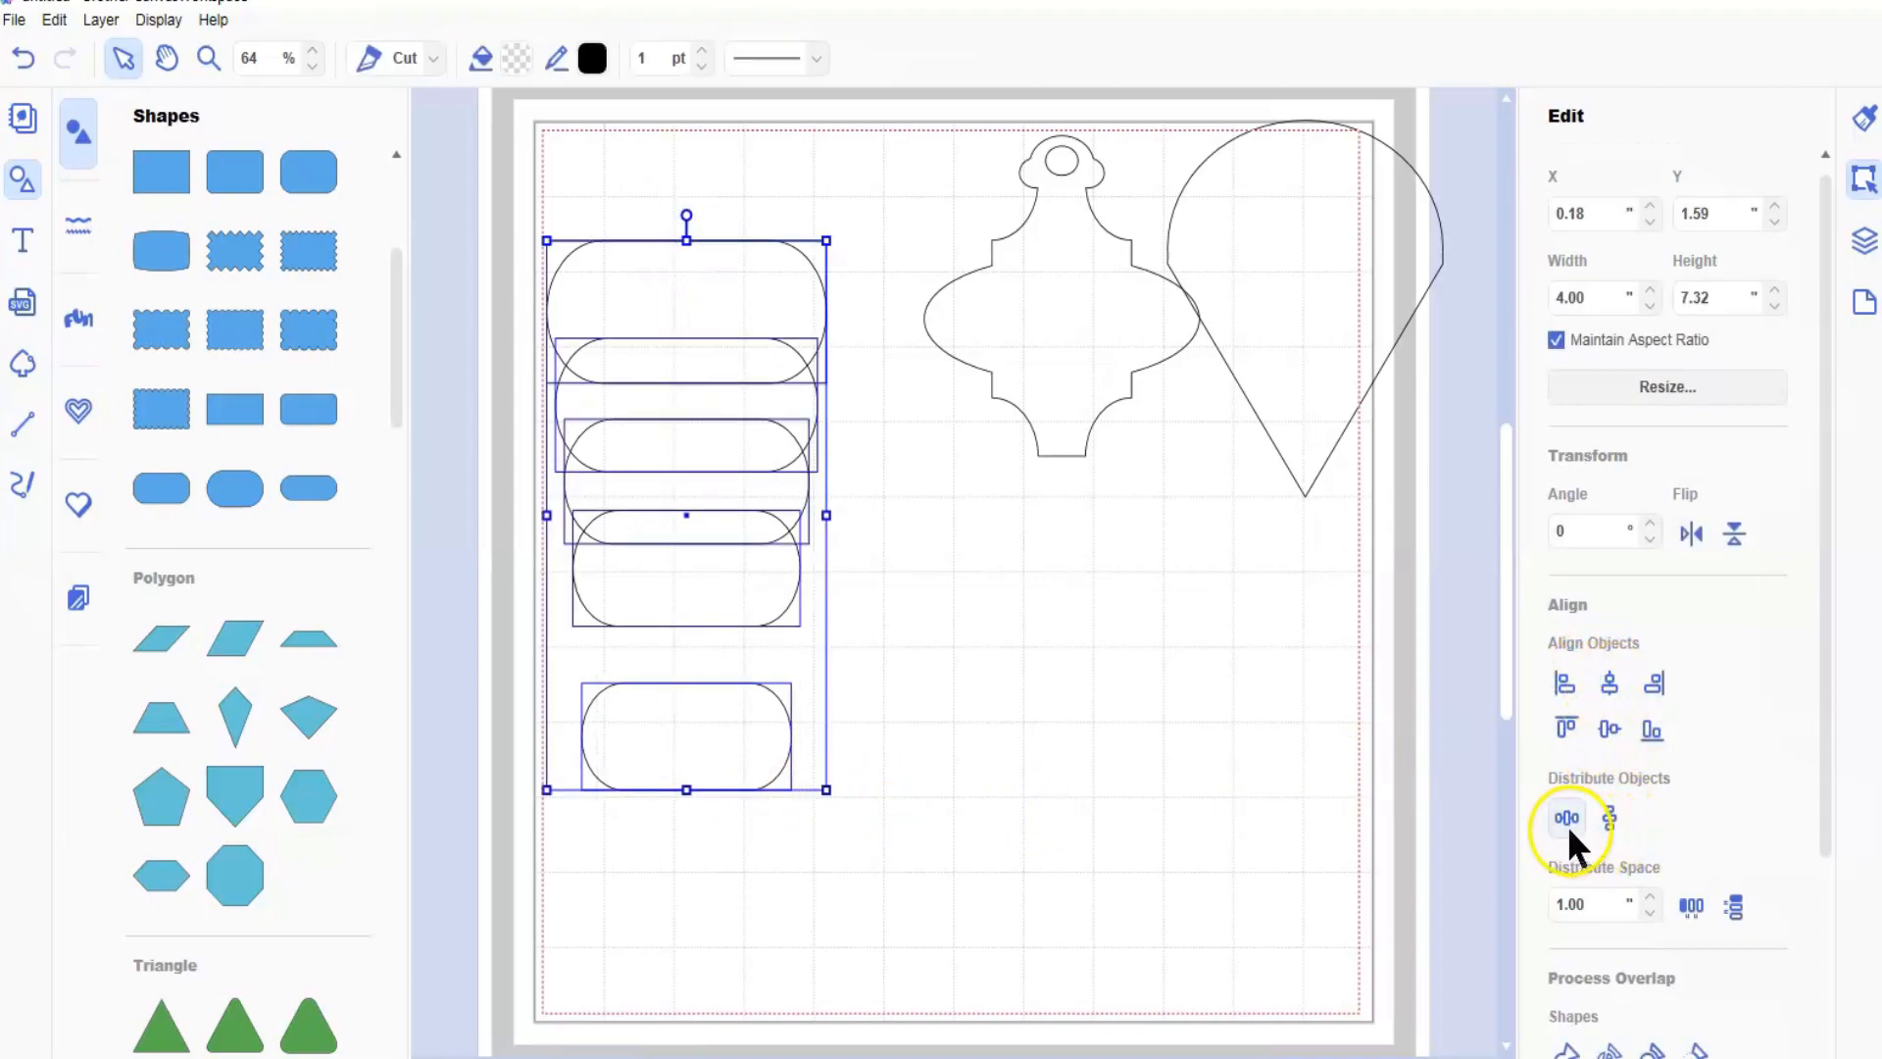
{"action": "left_click", "coordinate": [1608, 817]}
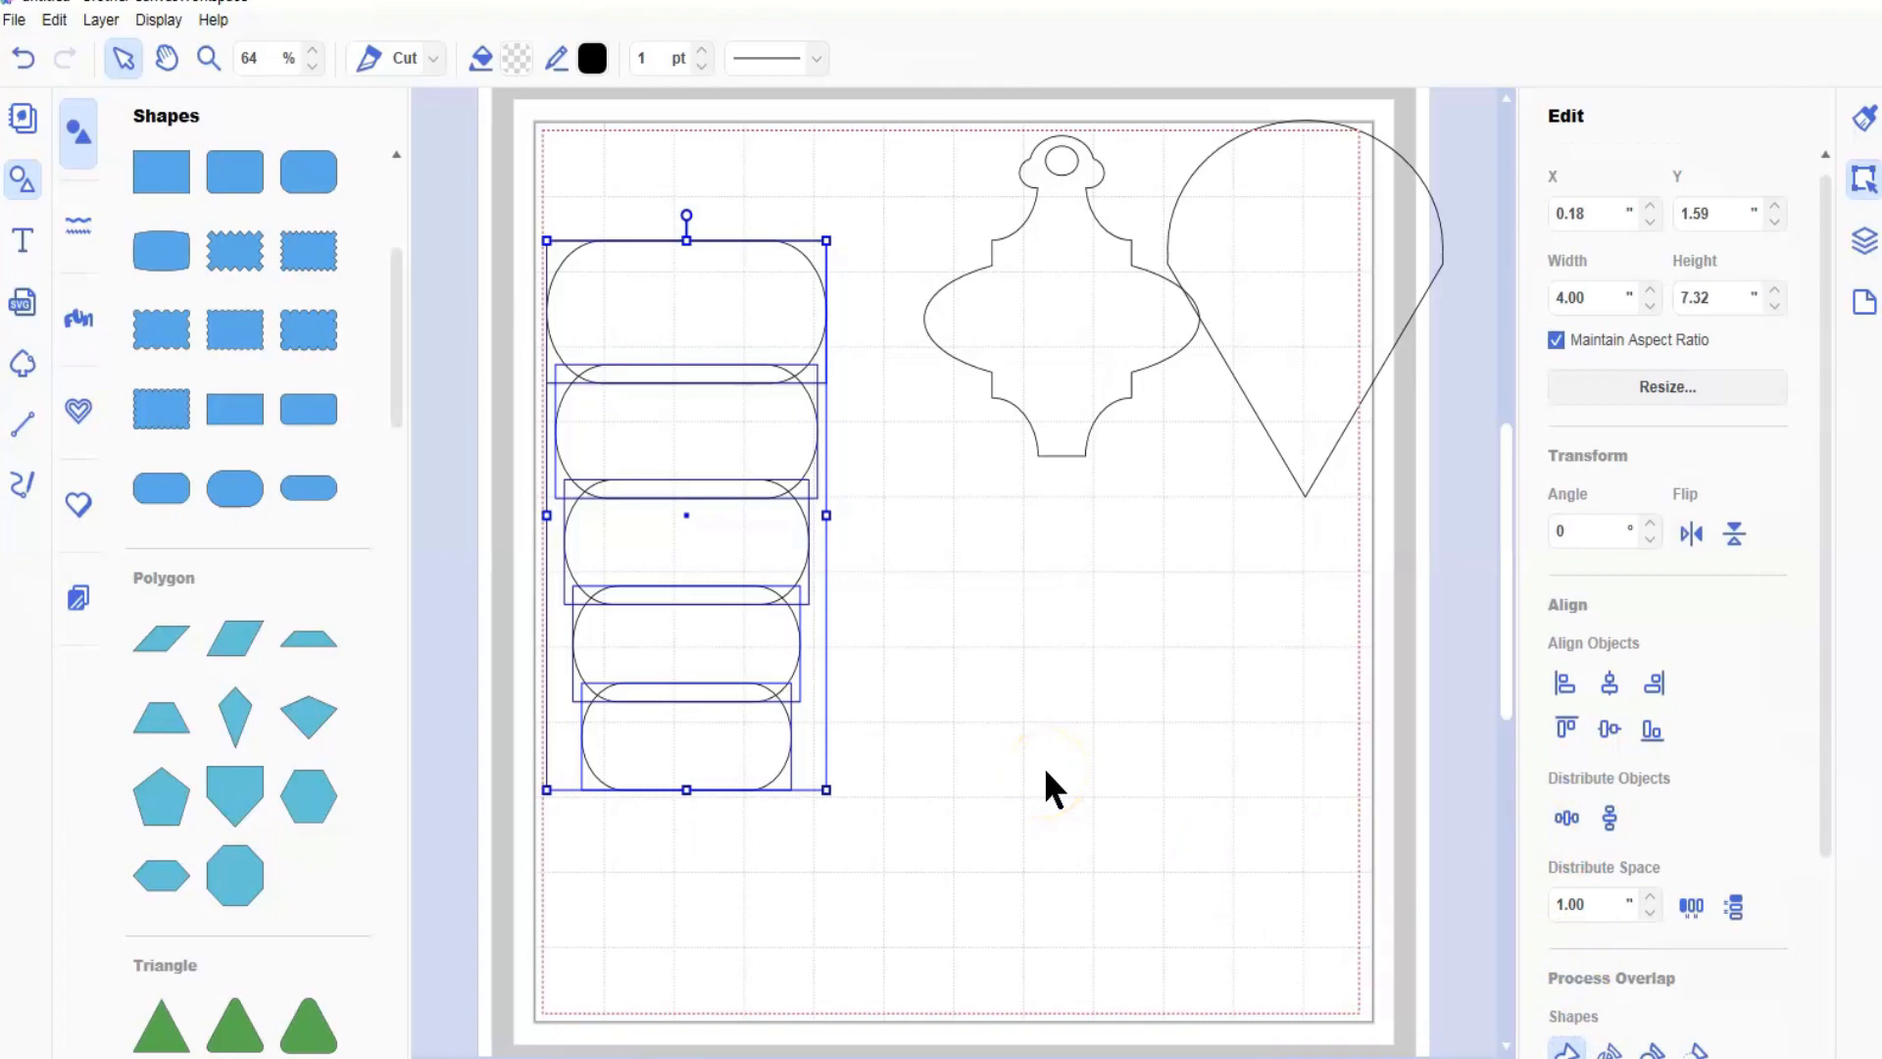
- Try merging the five evenly spaced rounded rectangles and moving the merged shape around the mat, and undo the moves and the merge
{"action": "left_click", "coordinate": [760, 708]}
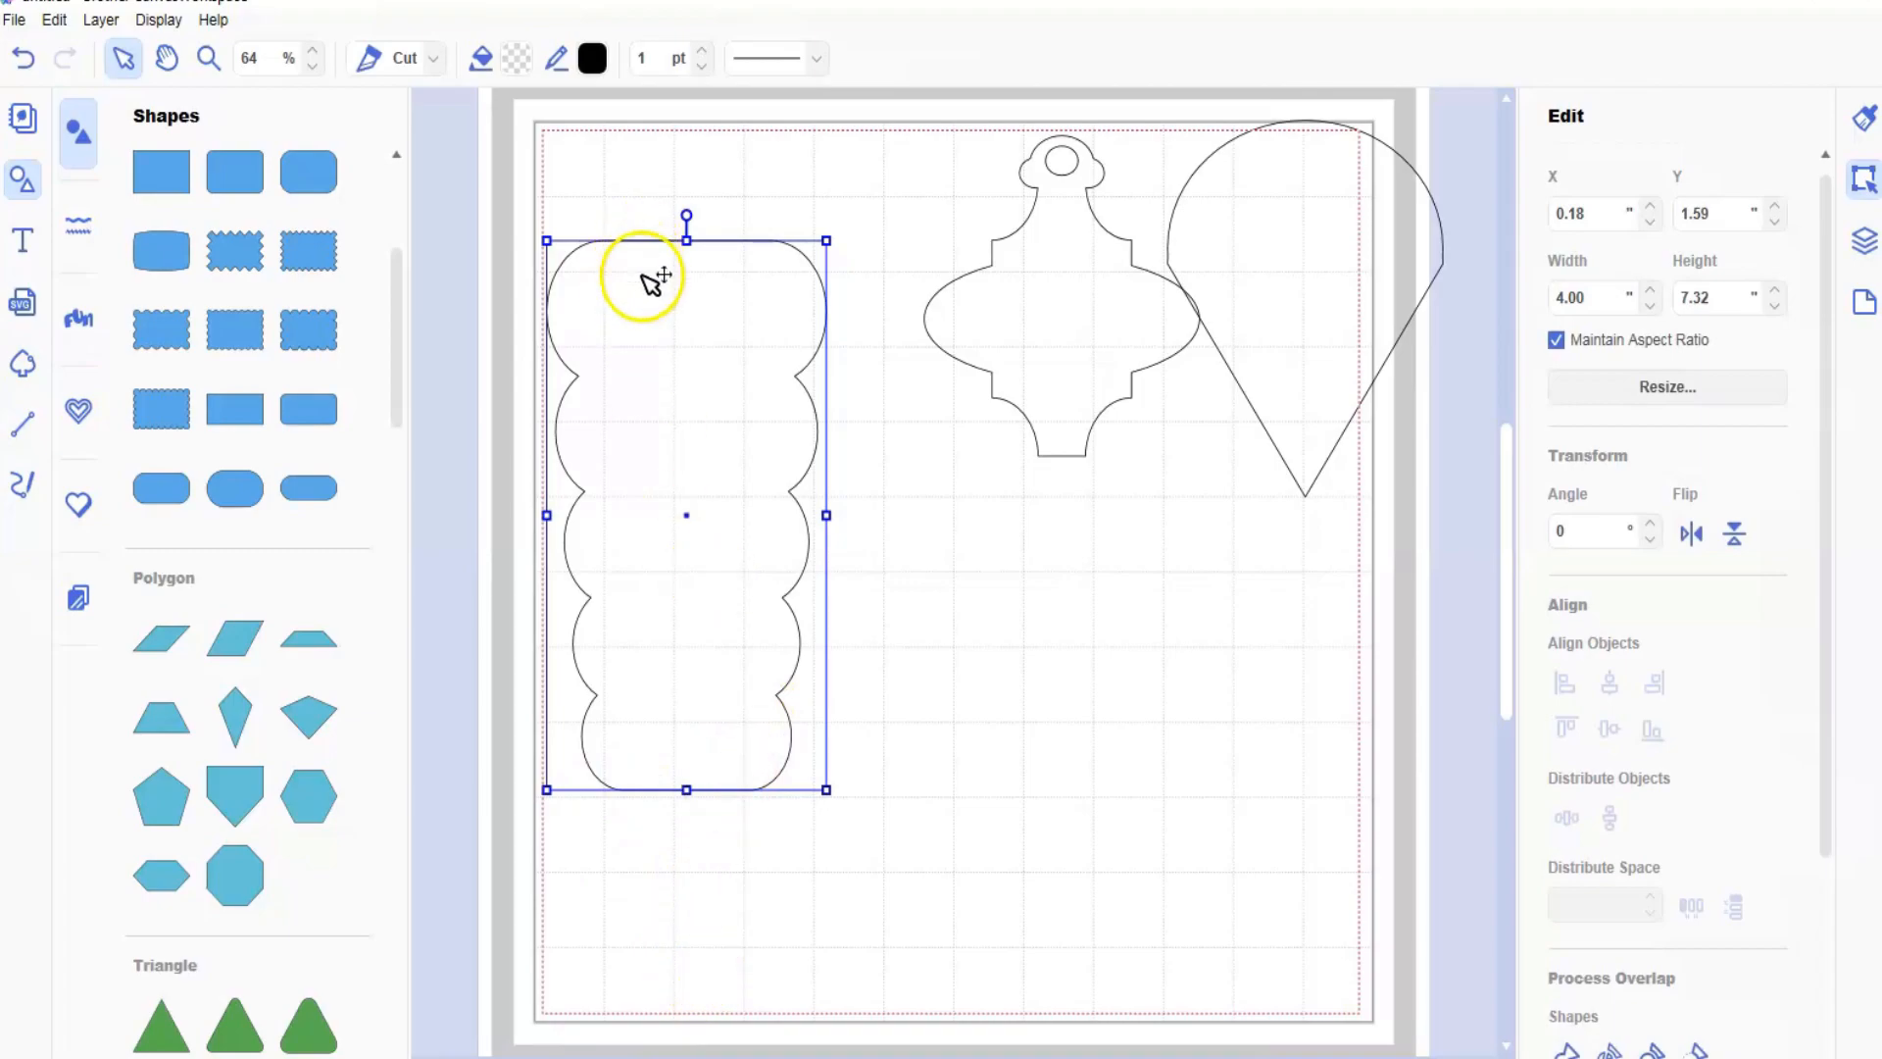
{"action": "left_click_drag", "start_coordinate": [643, 303], "coordinate": [1189, 427]}
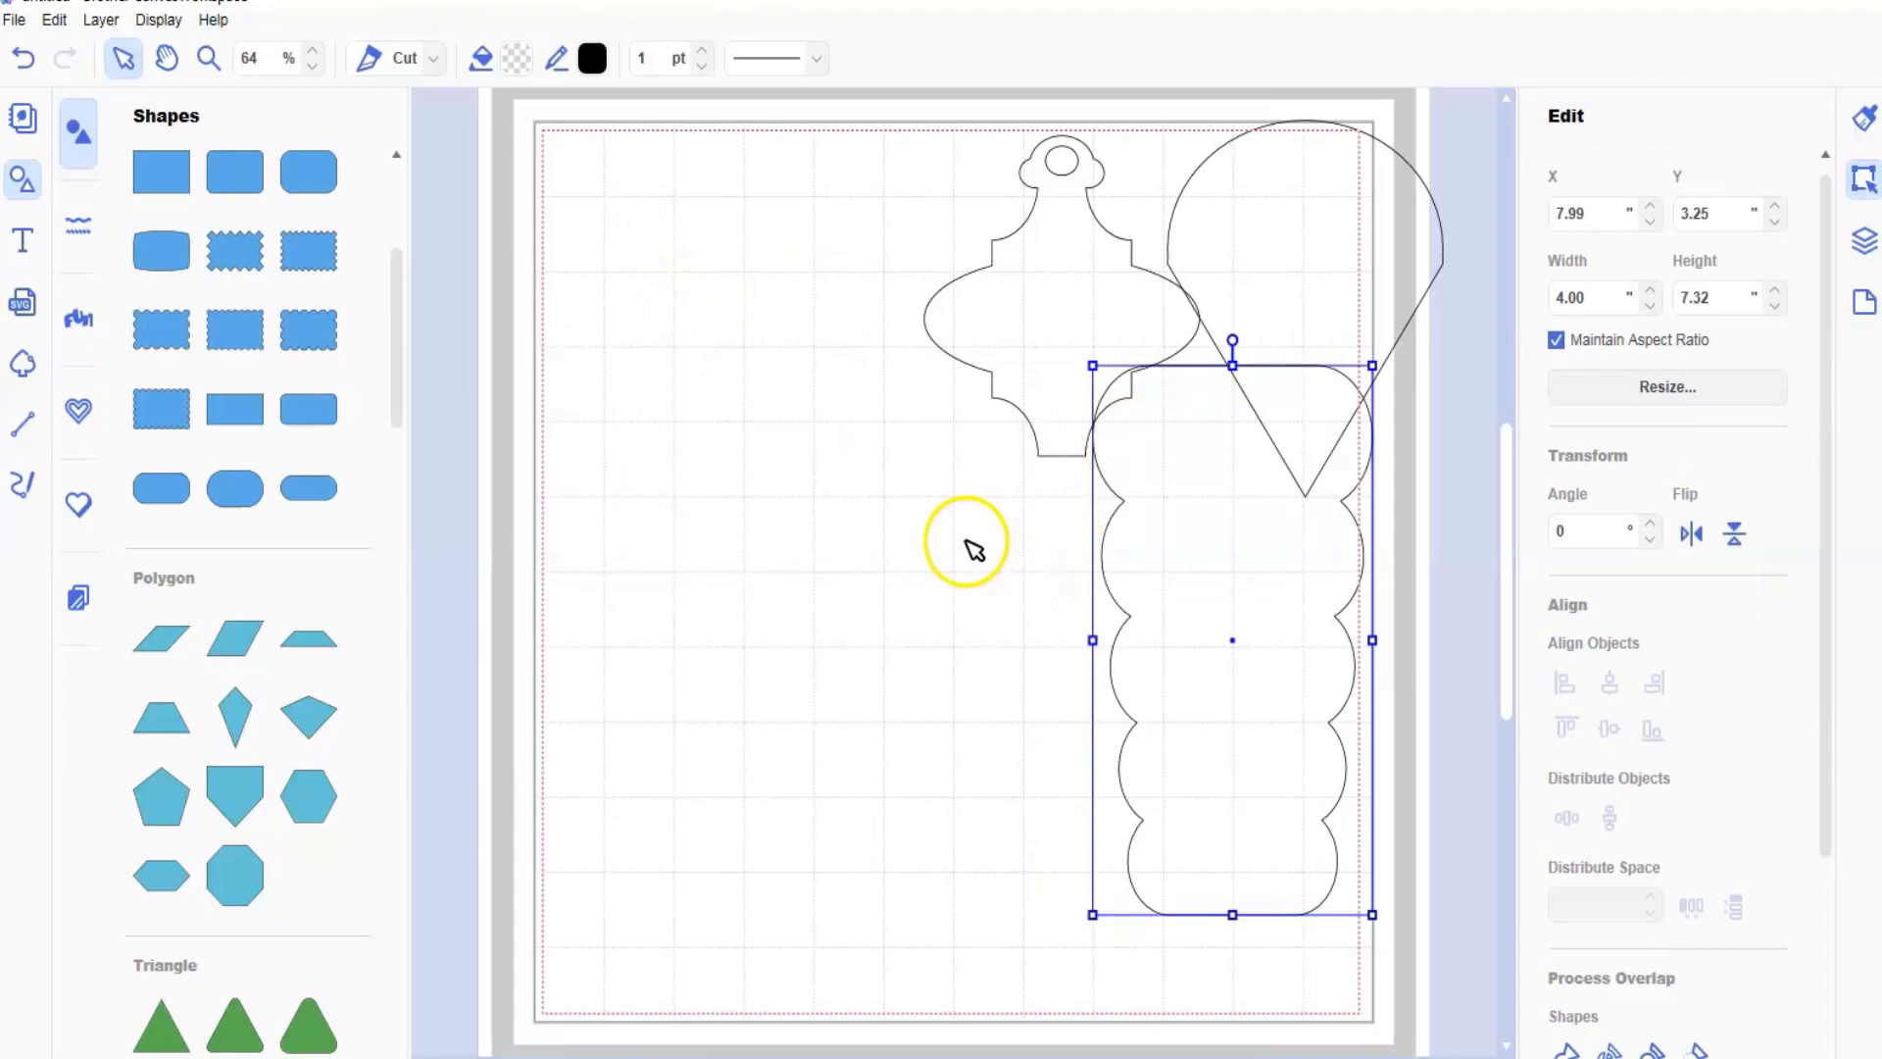
{"action": "left_click_drag", "start_coordinate": [1244, 450], "coordinate": [727, 281]}
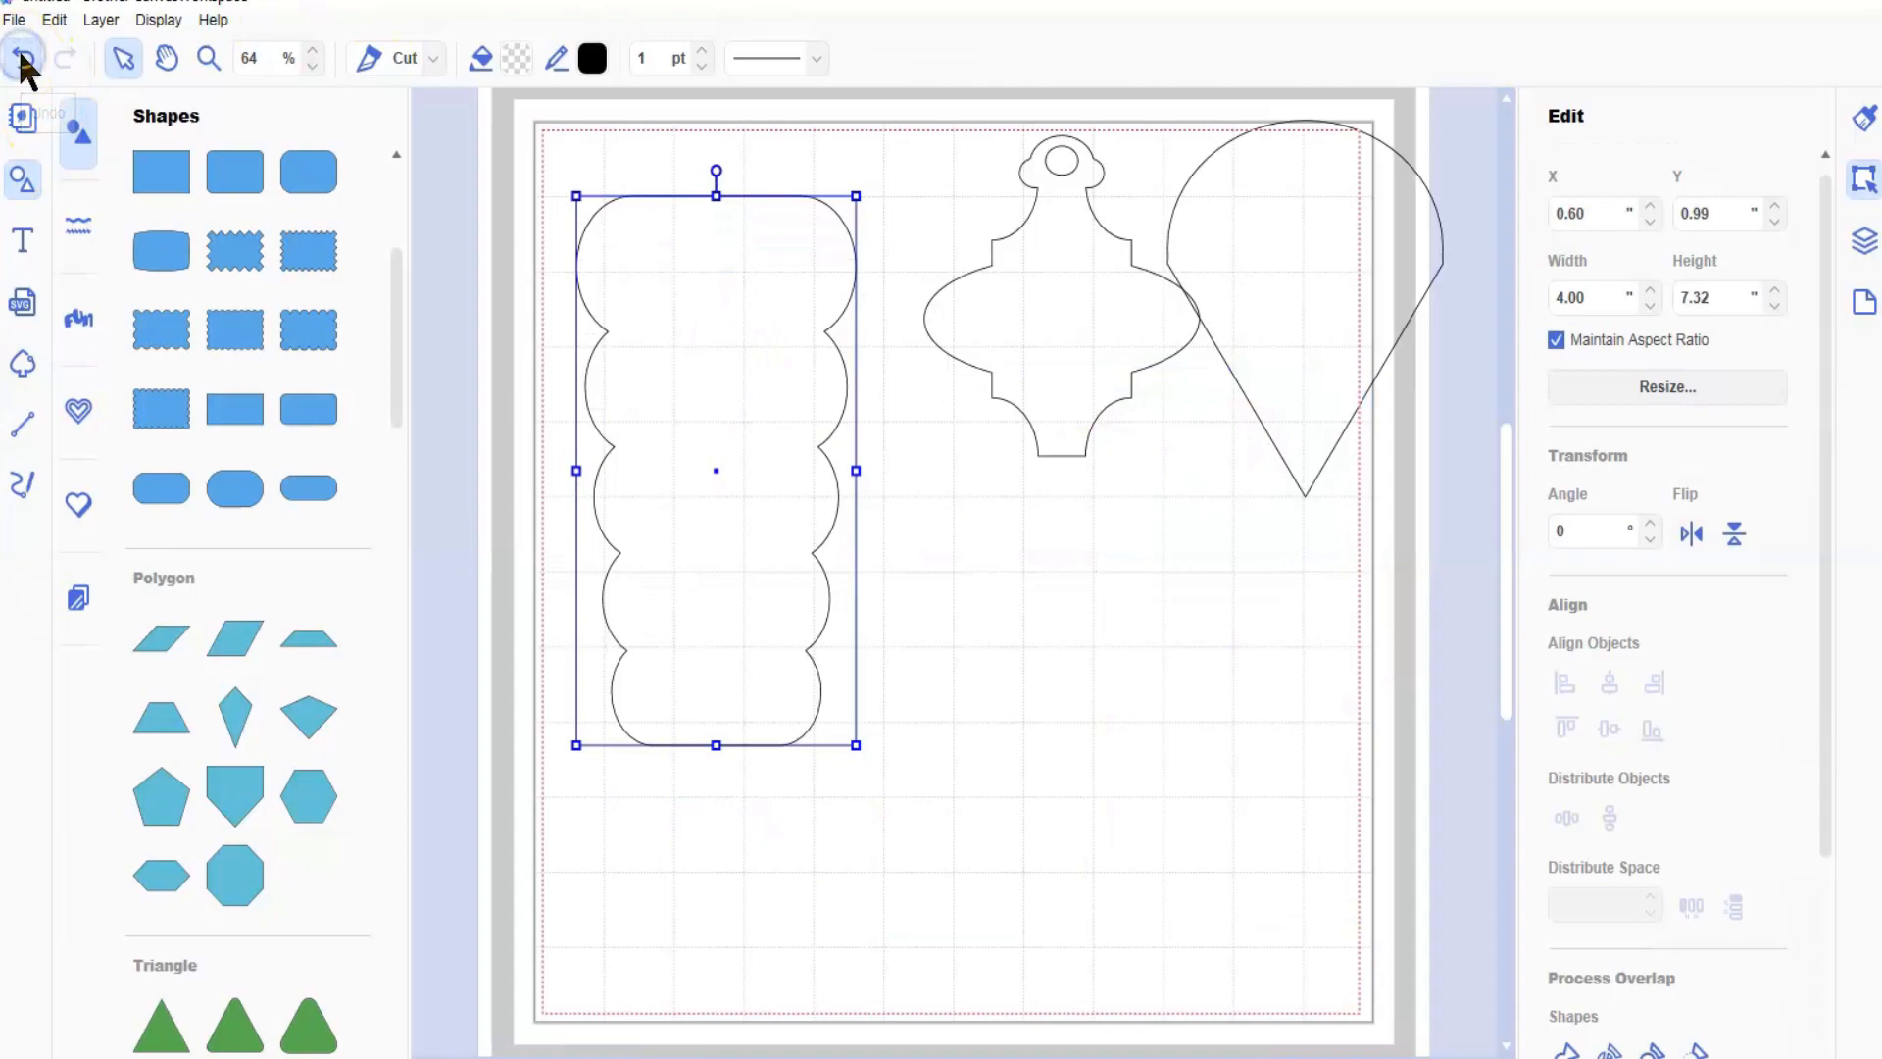
{"action": "key", "text": "ctrl+z"}
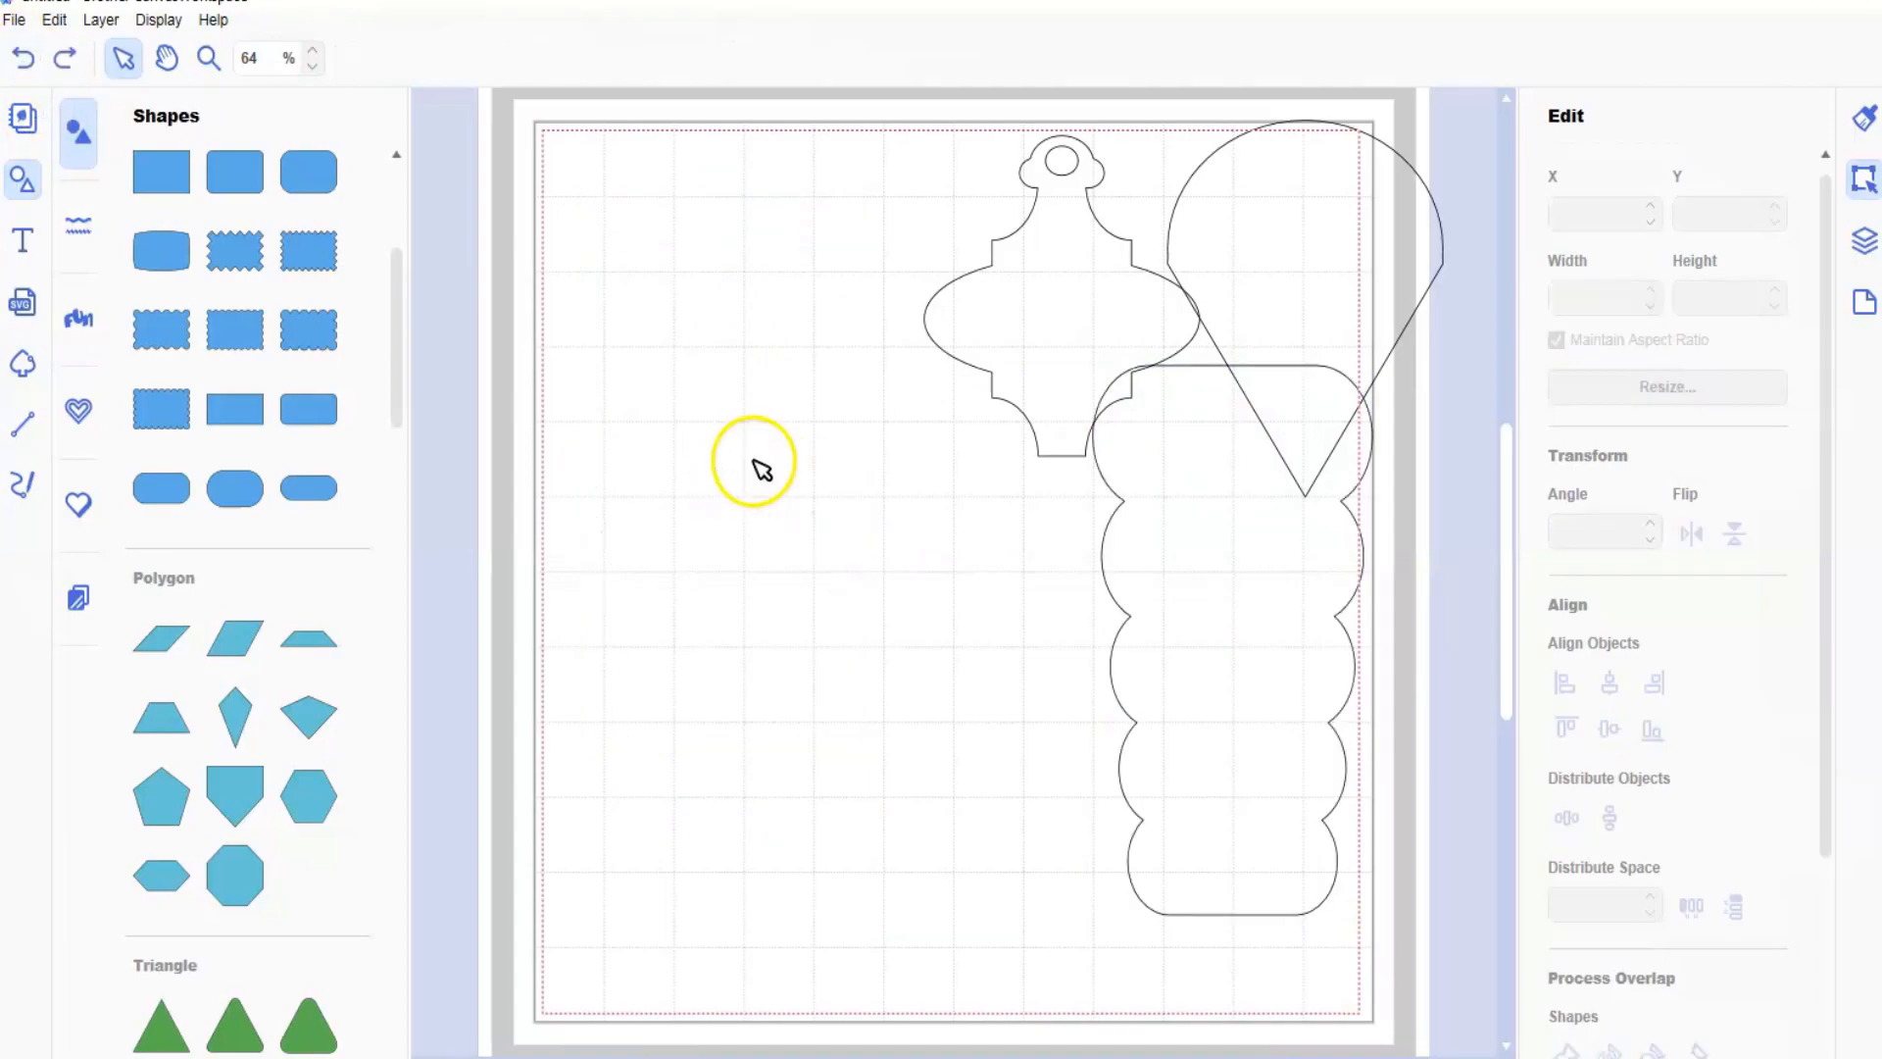
{"action": "left_click", "coordinate": [23, 63]}
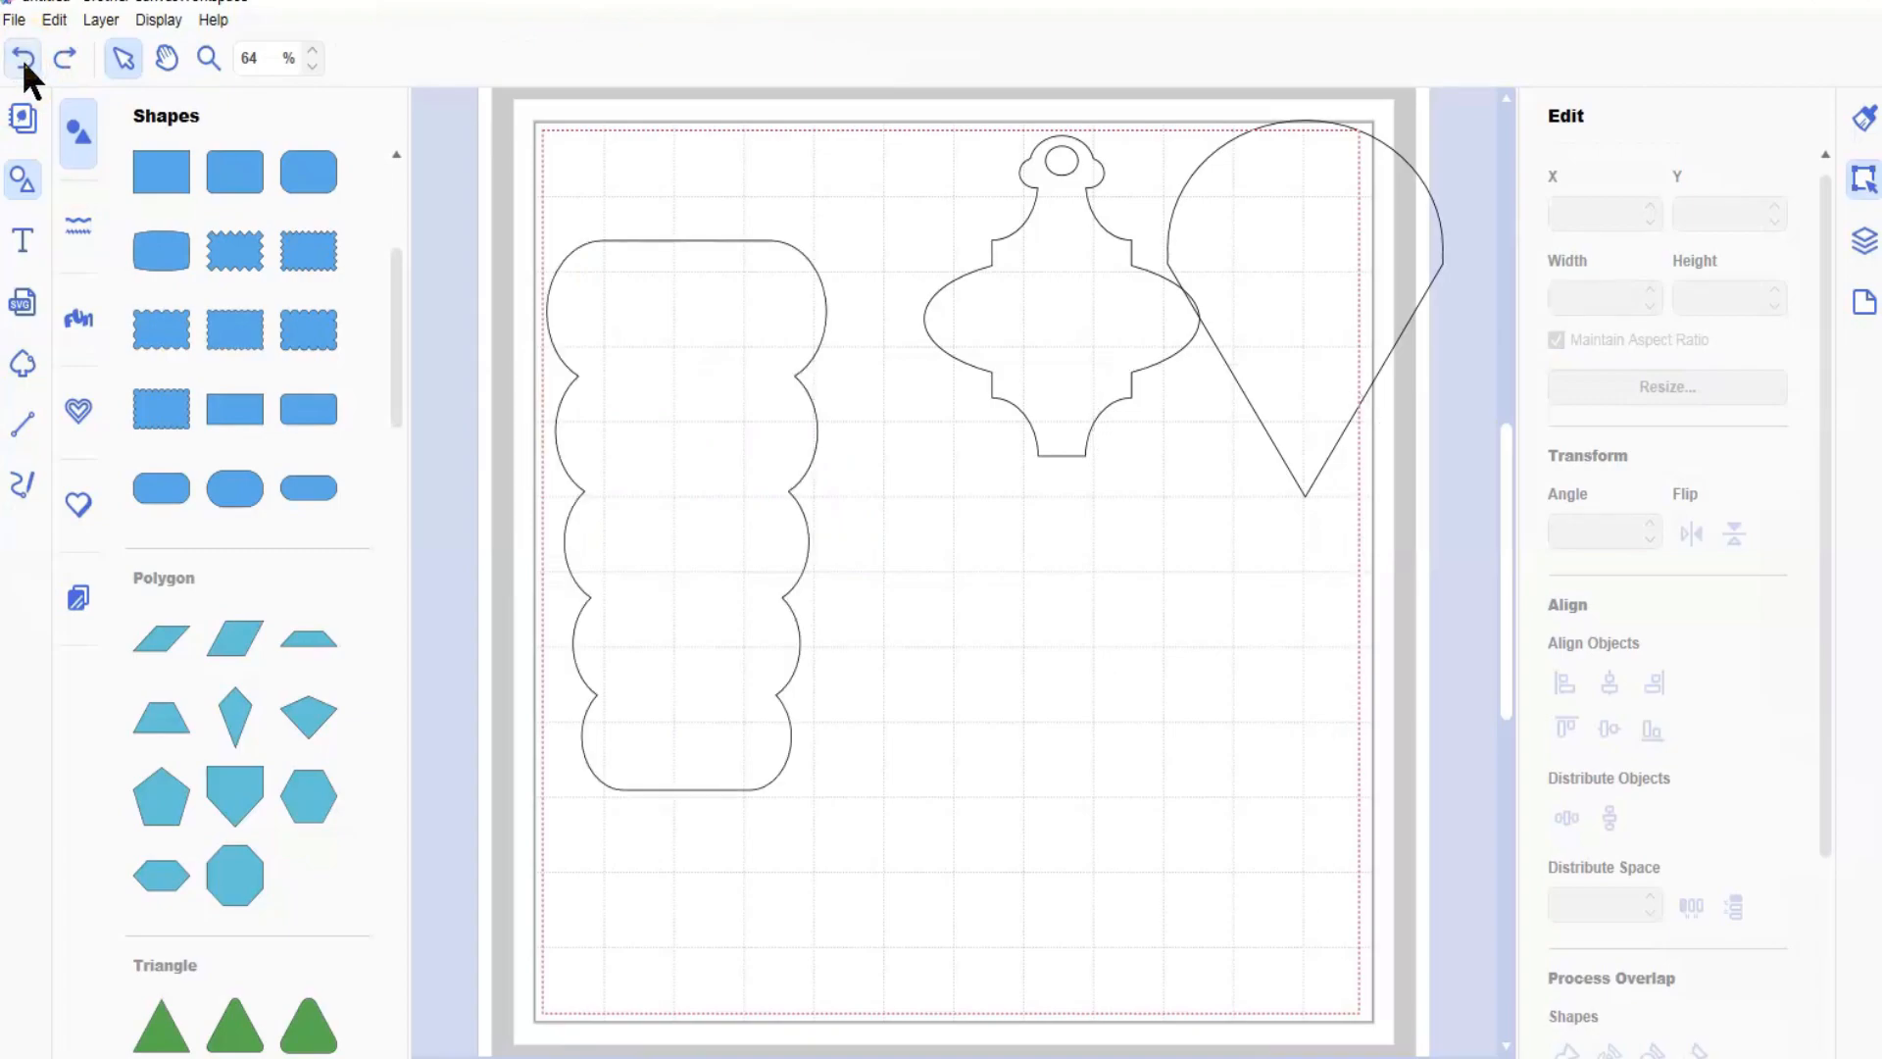
{"action": "left_click", "coordinate": [22, 59]}
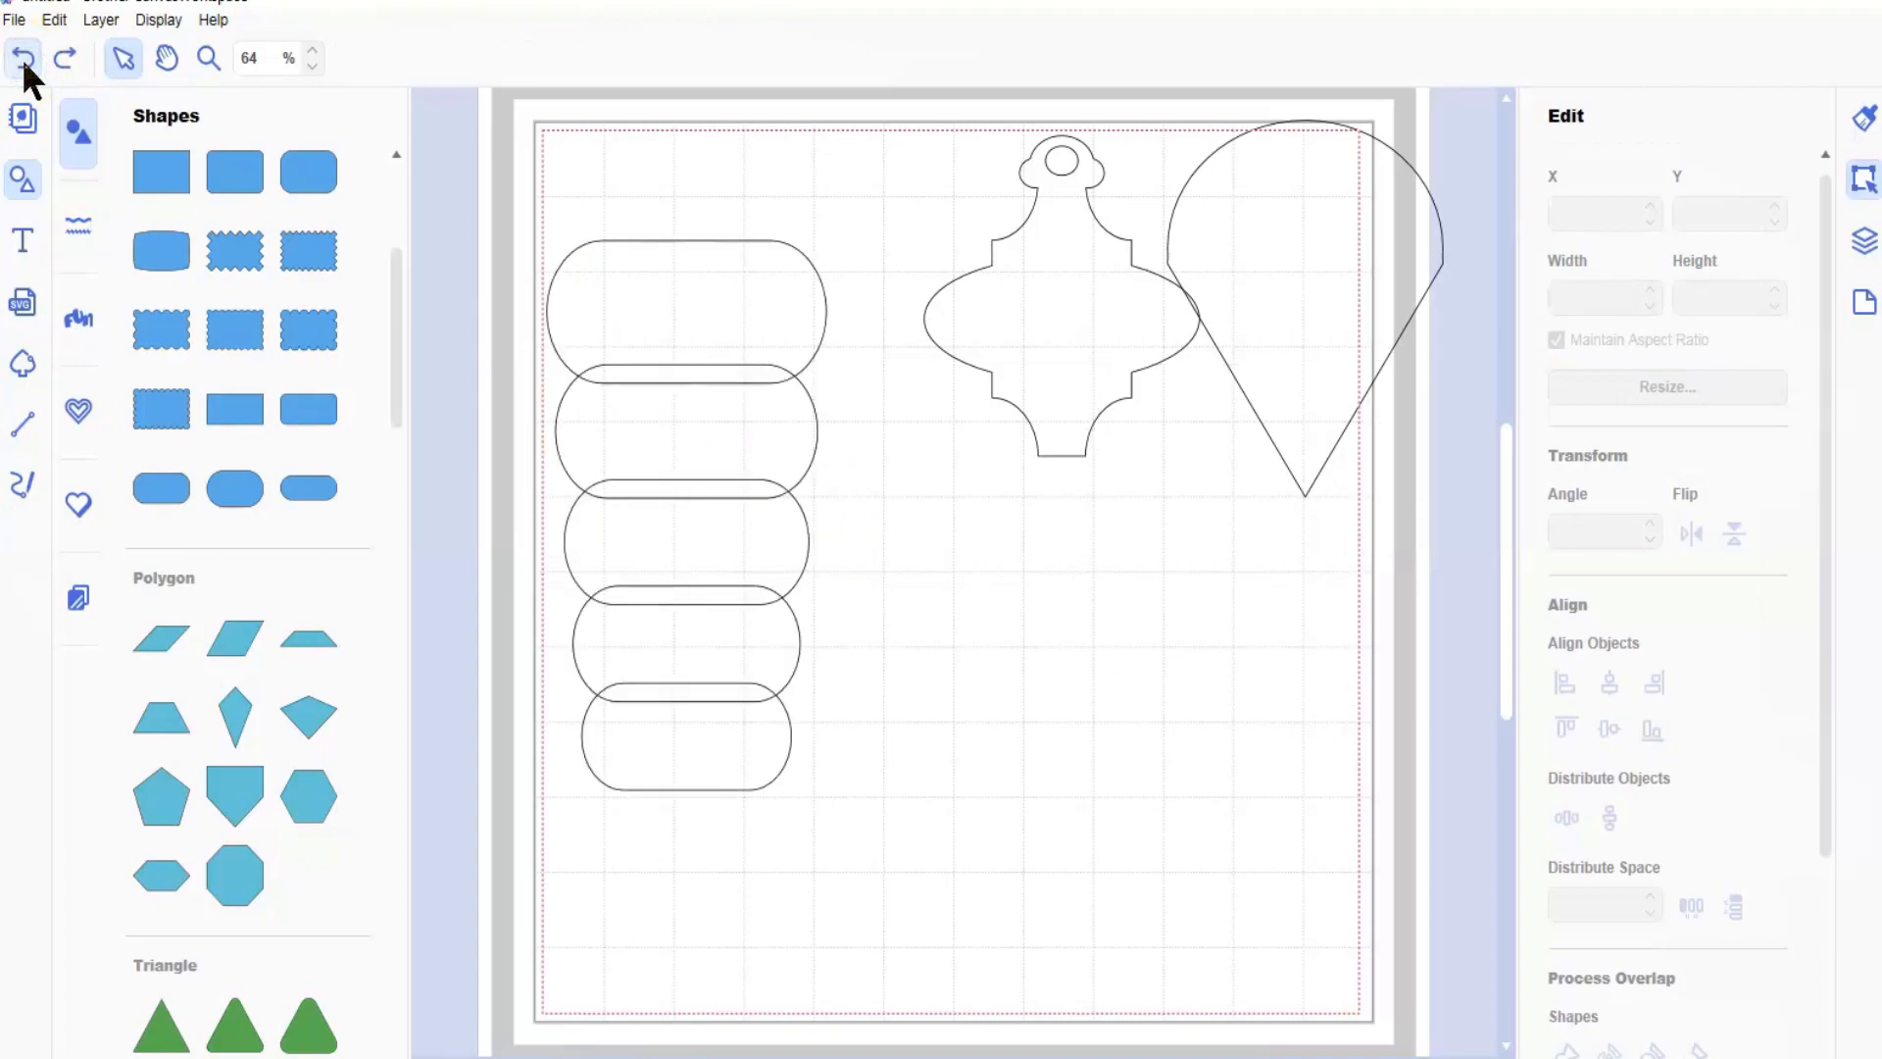
- Pull the 3.75 and 3.25 inch rectangles out of the stack and move the 3.50 and 3.00 inch ones up to about Y 3.09 and 4.41 inches
{"action": "left_click_drag", "start_coordinate": [722, 426], "coordinate": [1155, 638]}
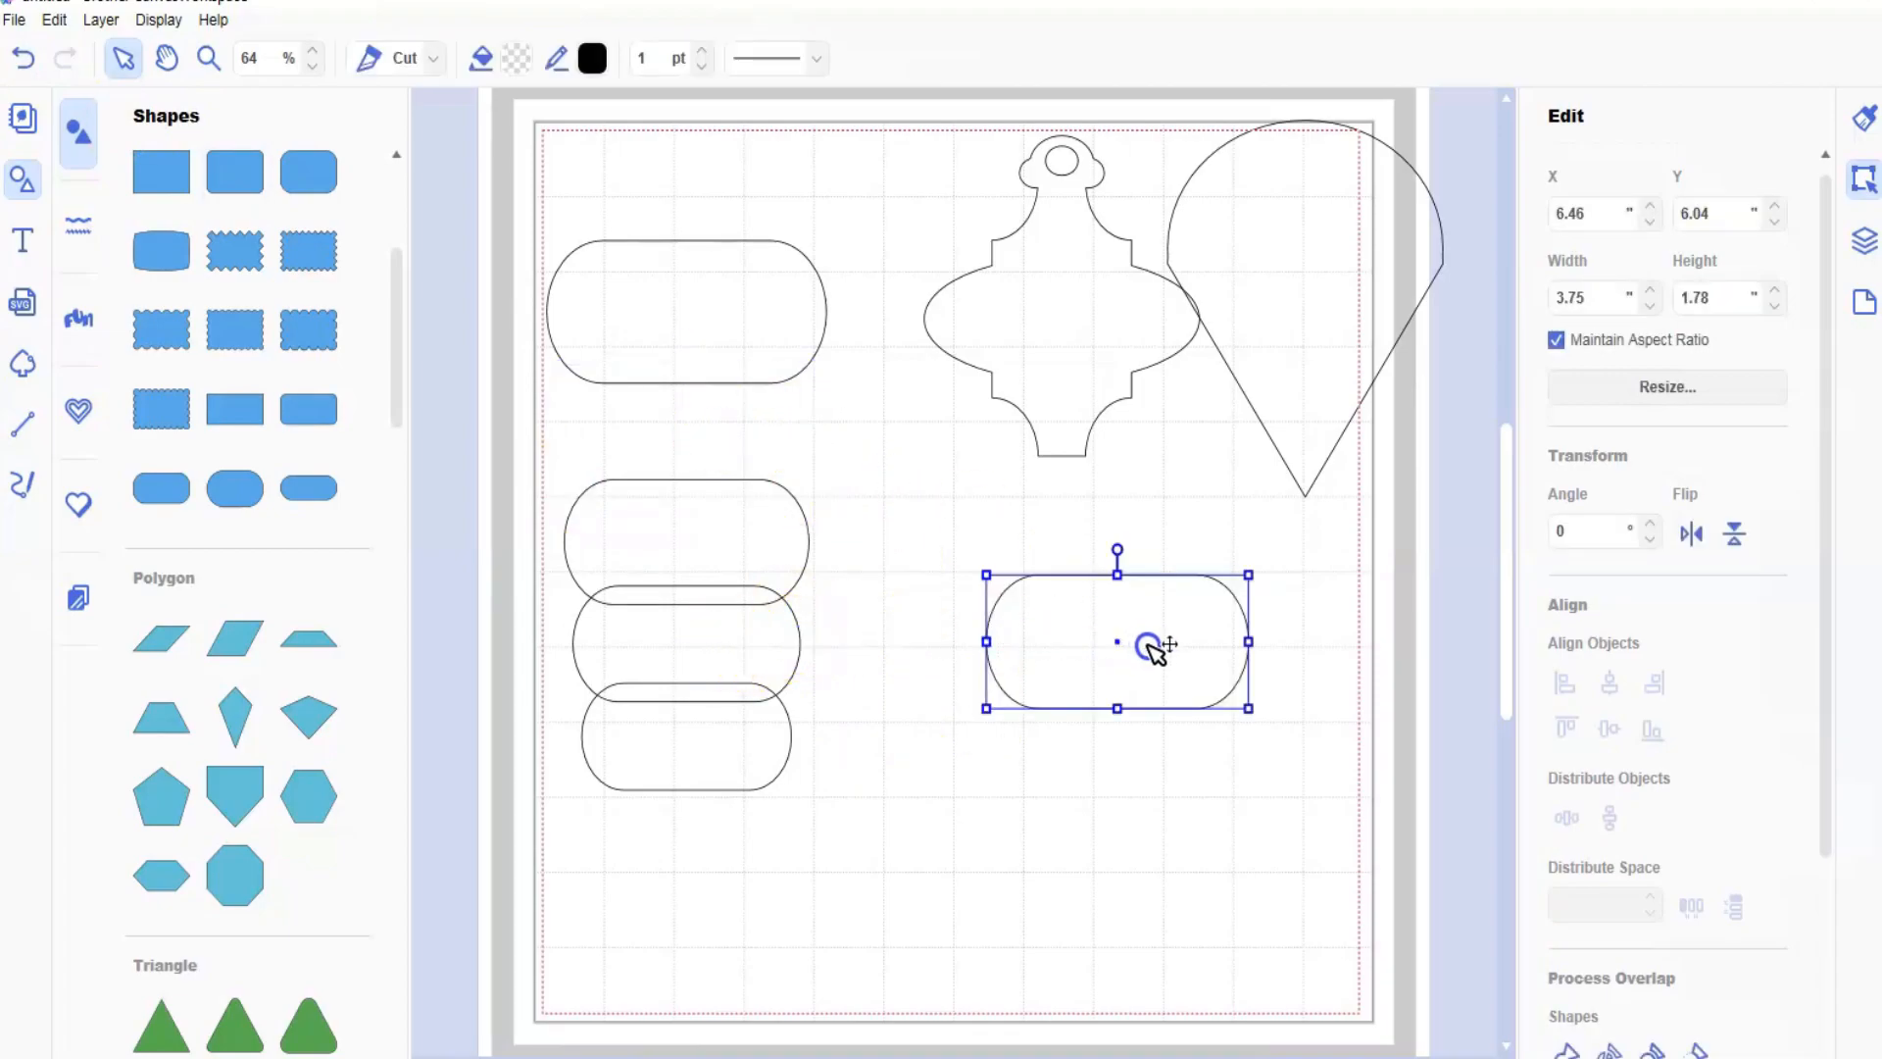
{"action": "left_click_drag", "start_coordinate": [1148, 646], "coordinate": [1174, 639]}
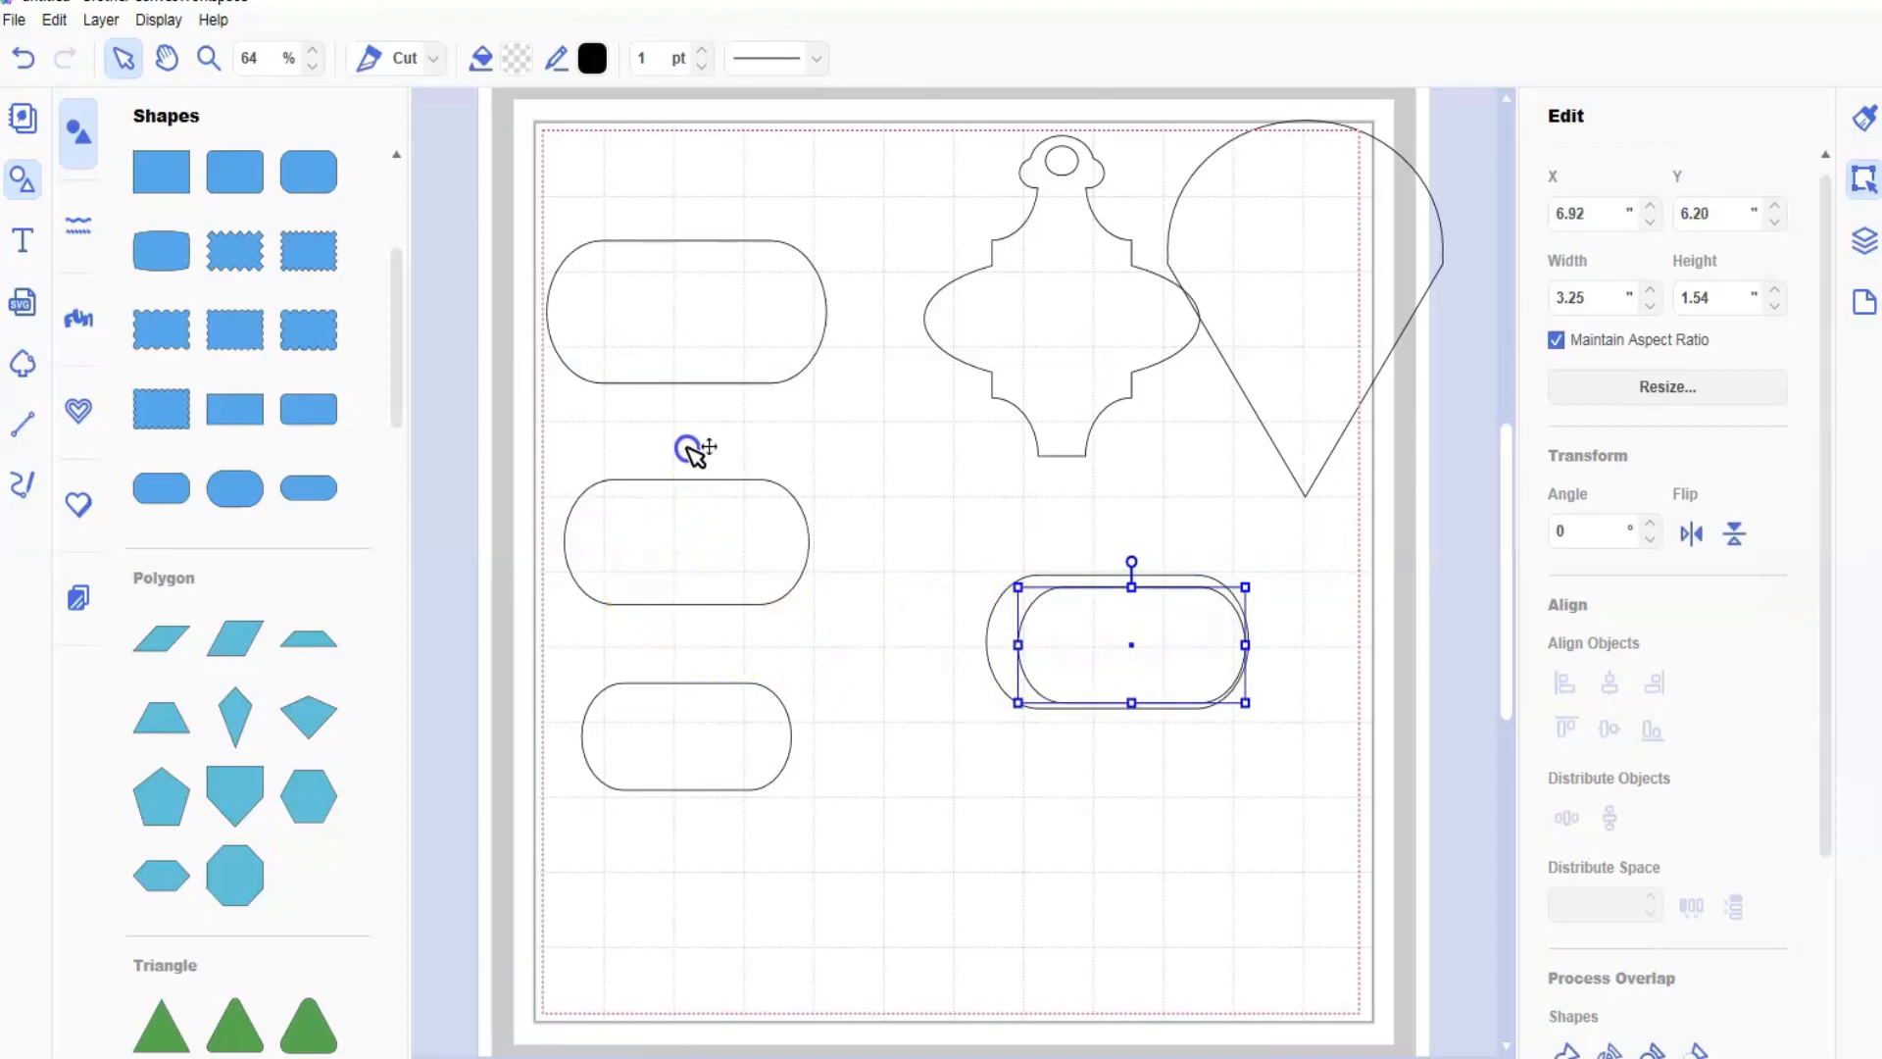
{"action": "left_click_drag", "start_coordinate": [691, 545], "coordinate": [691, 417]}
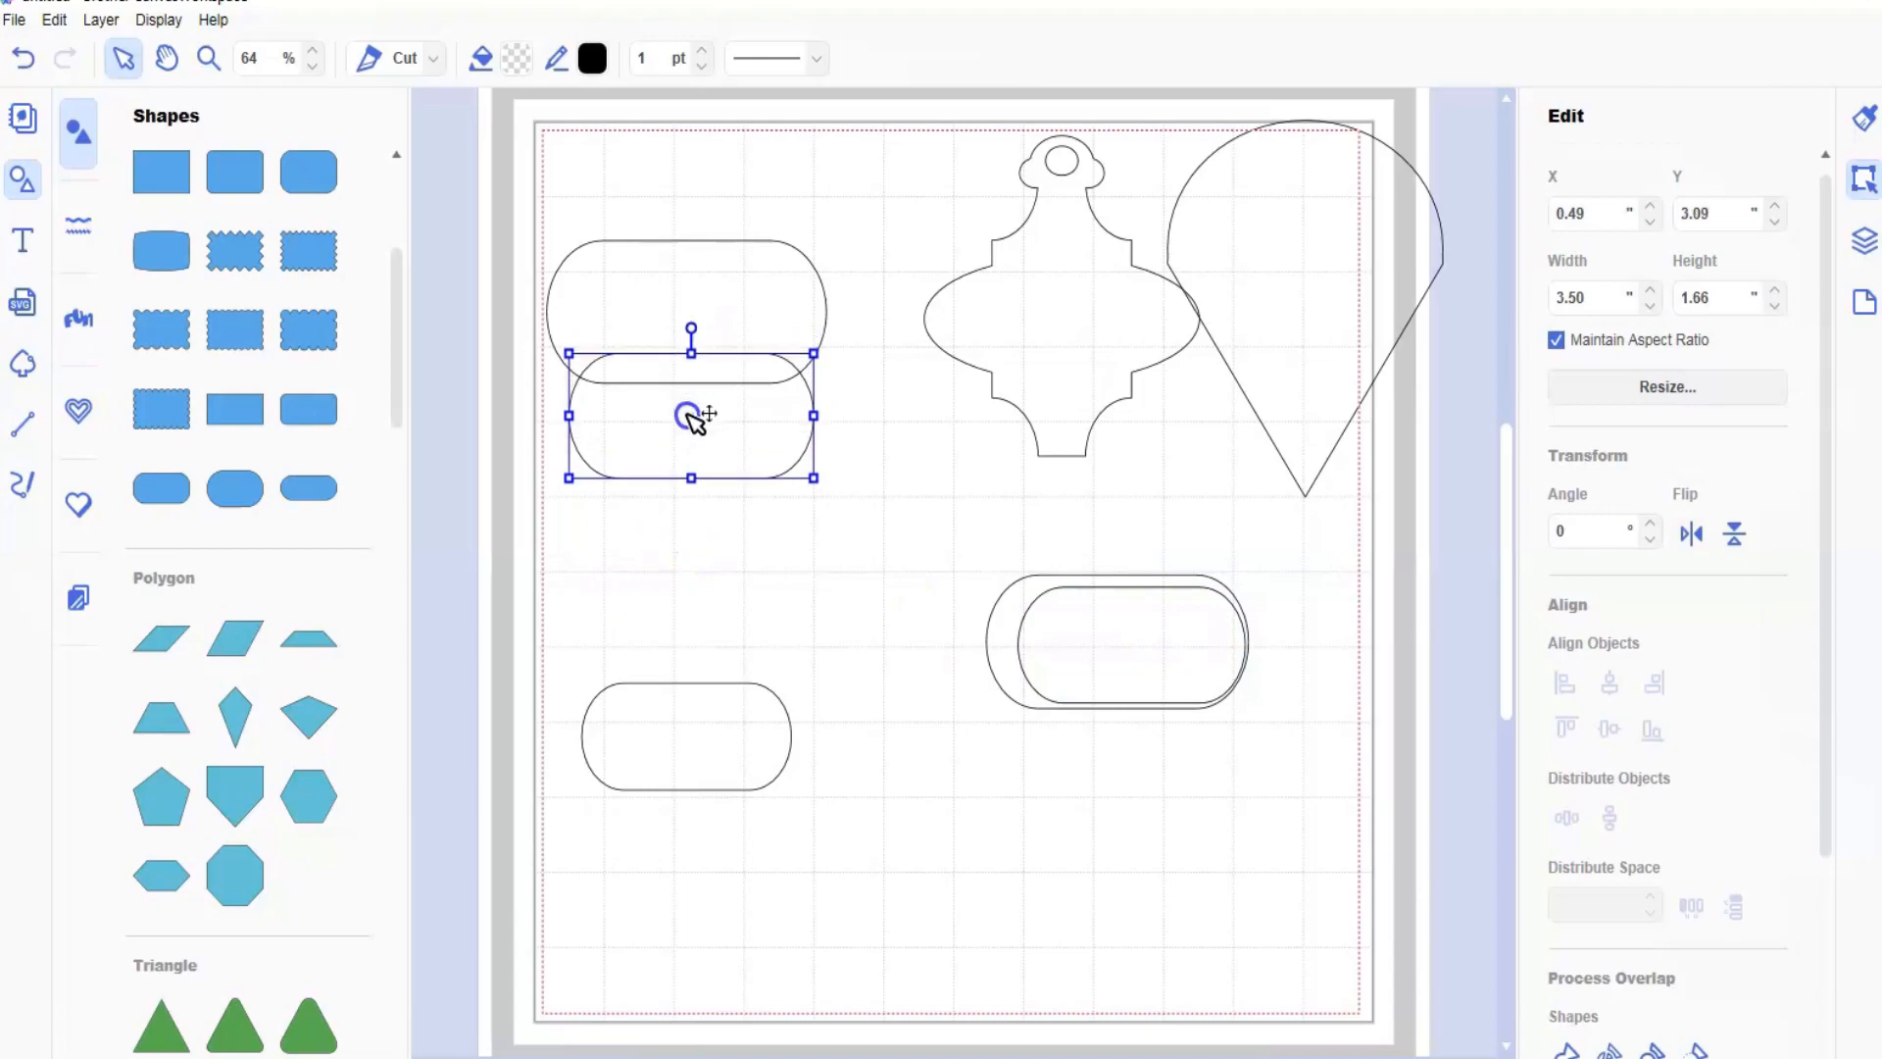
{"action": "left_click", "coordinate": [685, 737]}
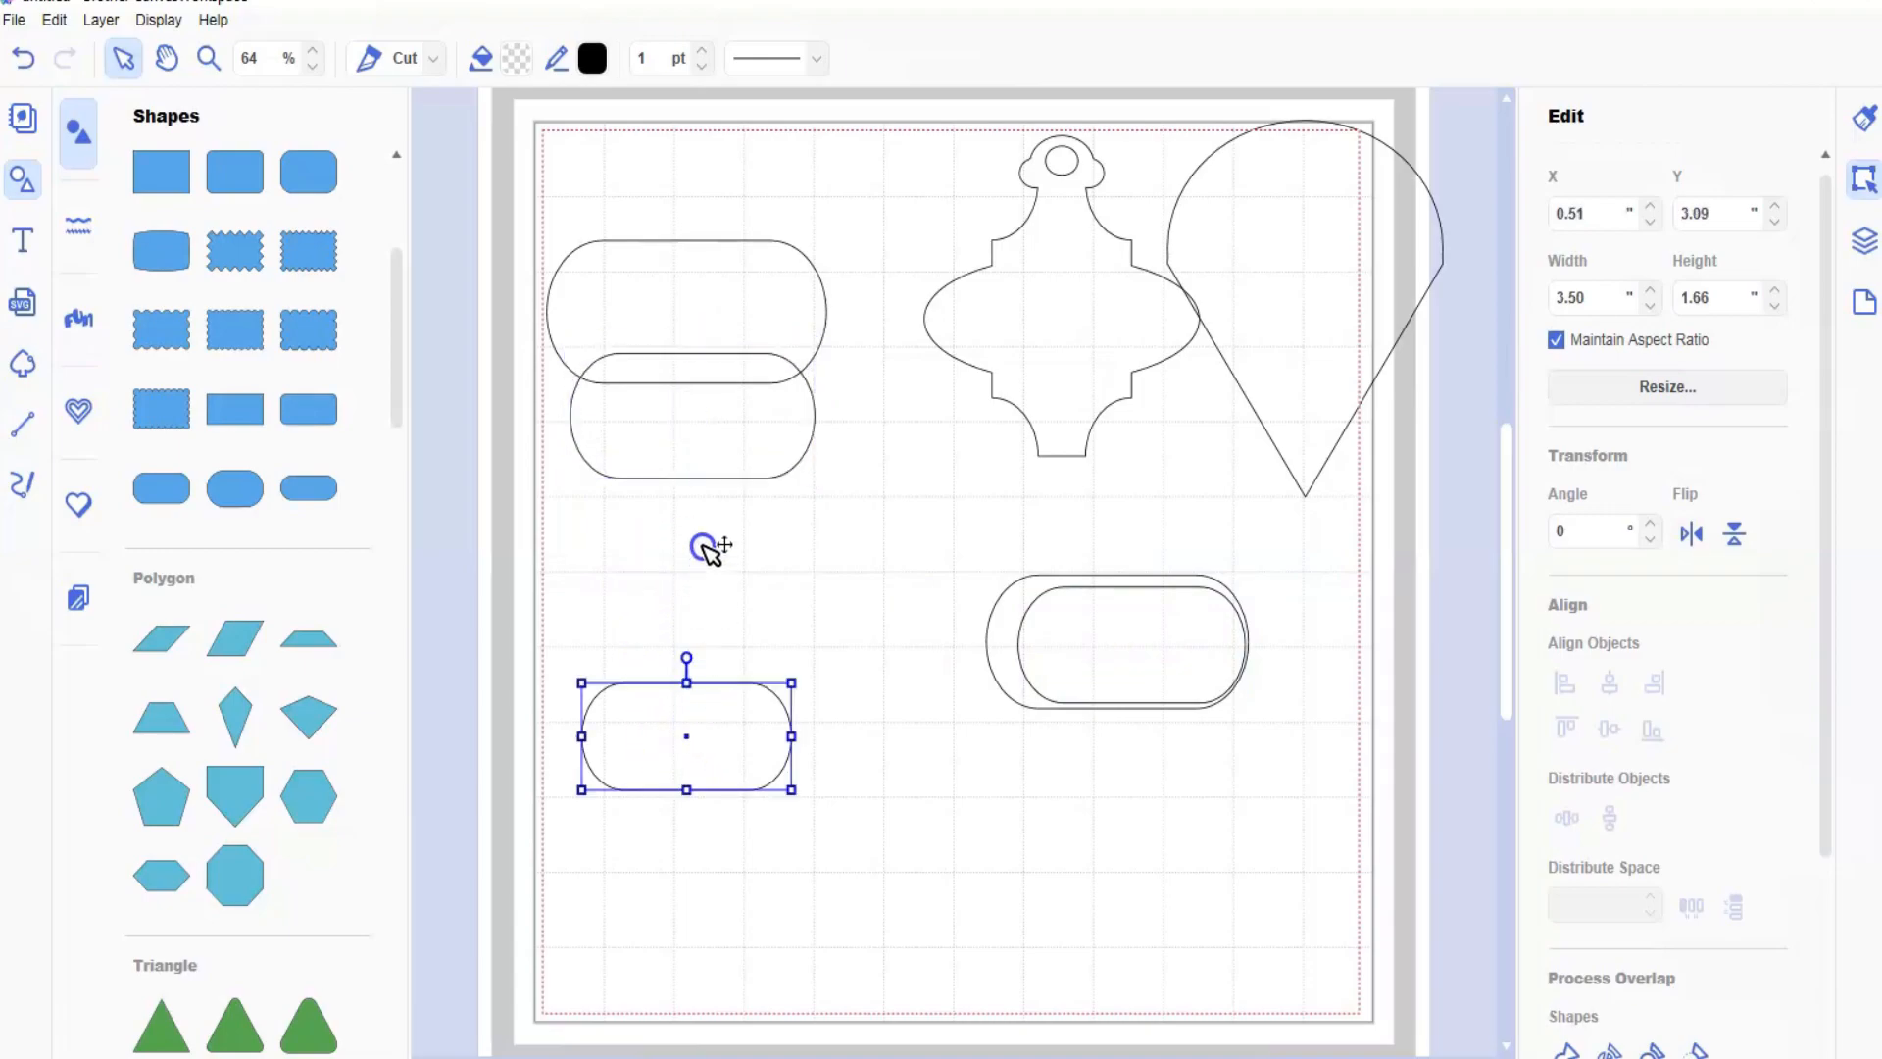
{"action": "left_click_drag", "start_coordinate": [681, 741], "coordinate": [692, 510]}
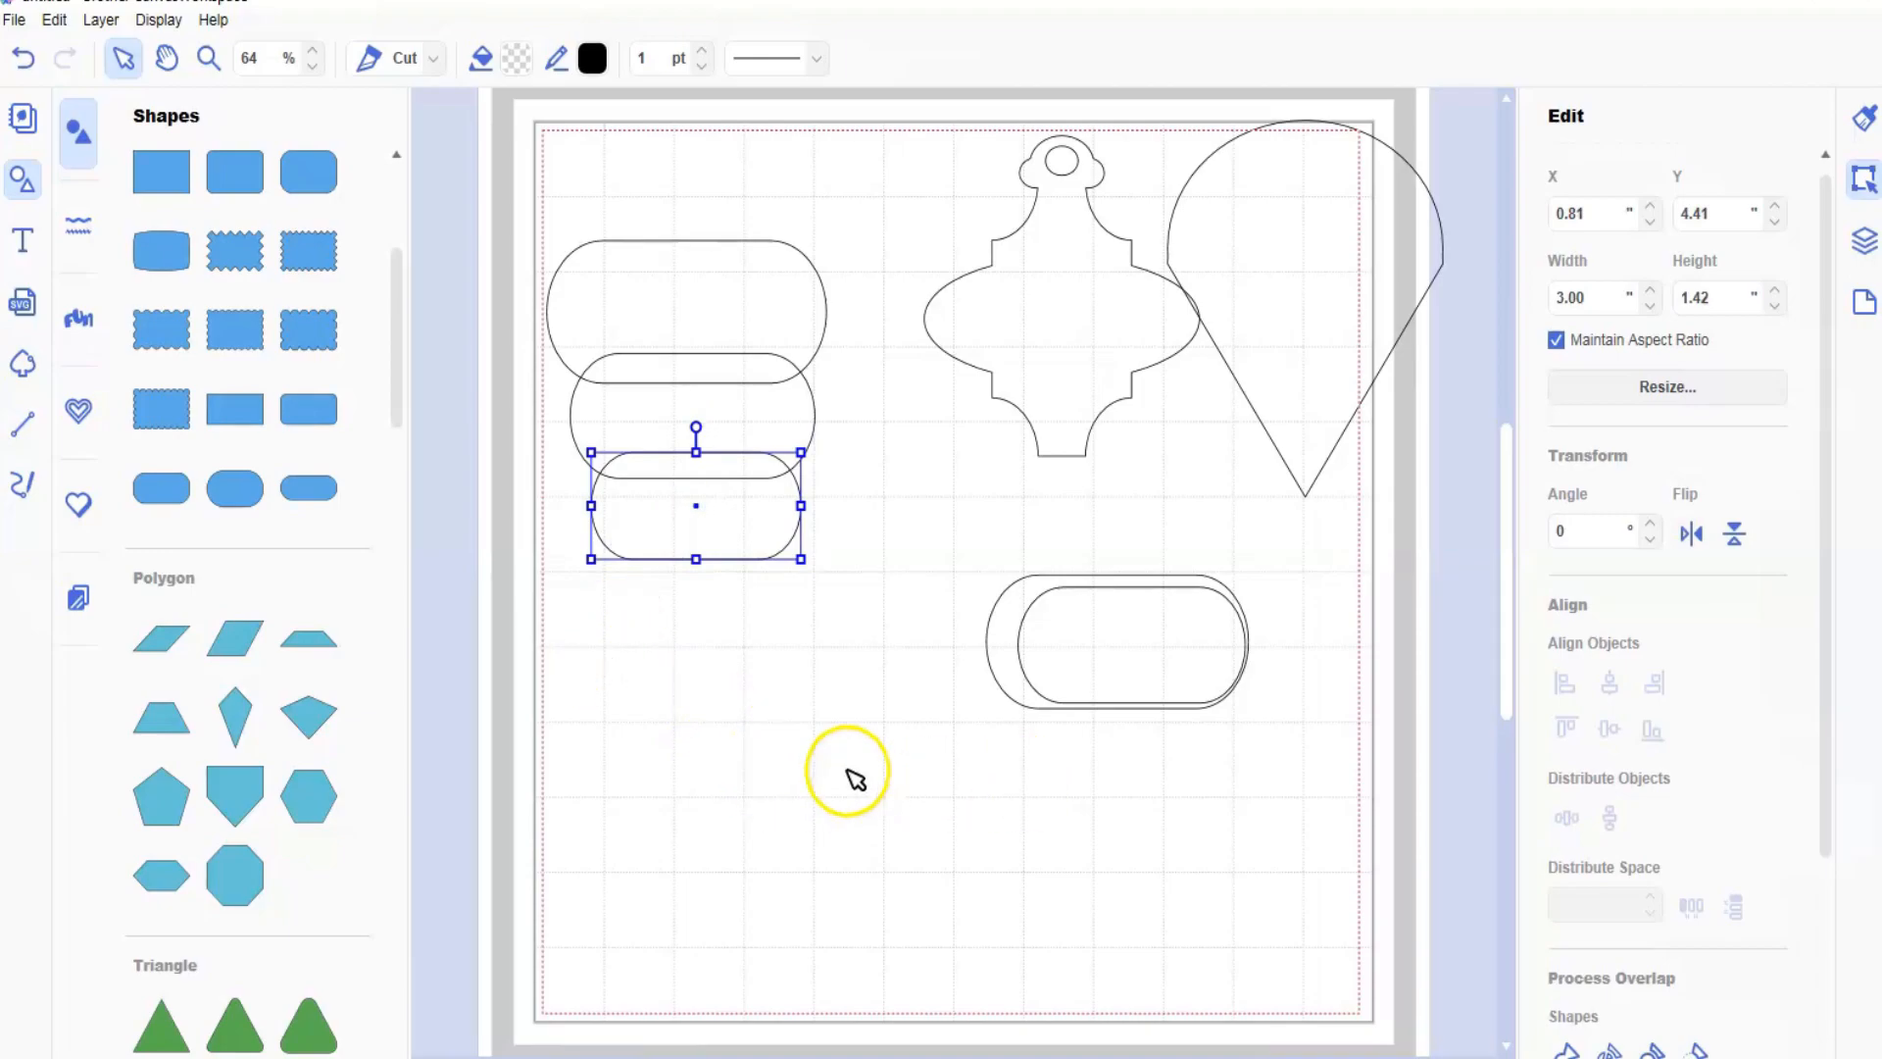
- Continue the stack below the 3 inch rectangle with overlapping duplicates 2.5 and 2 inches wide
{"action": "left_click", "coordinate": [100, 20]}
{"action": "left_click", "coordinate": [141, 45]}
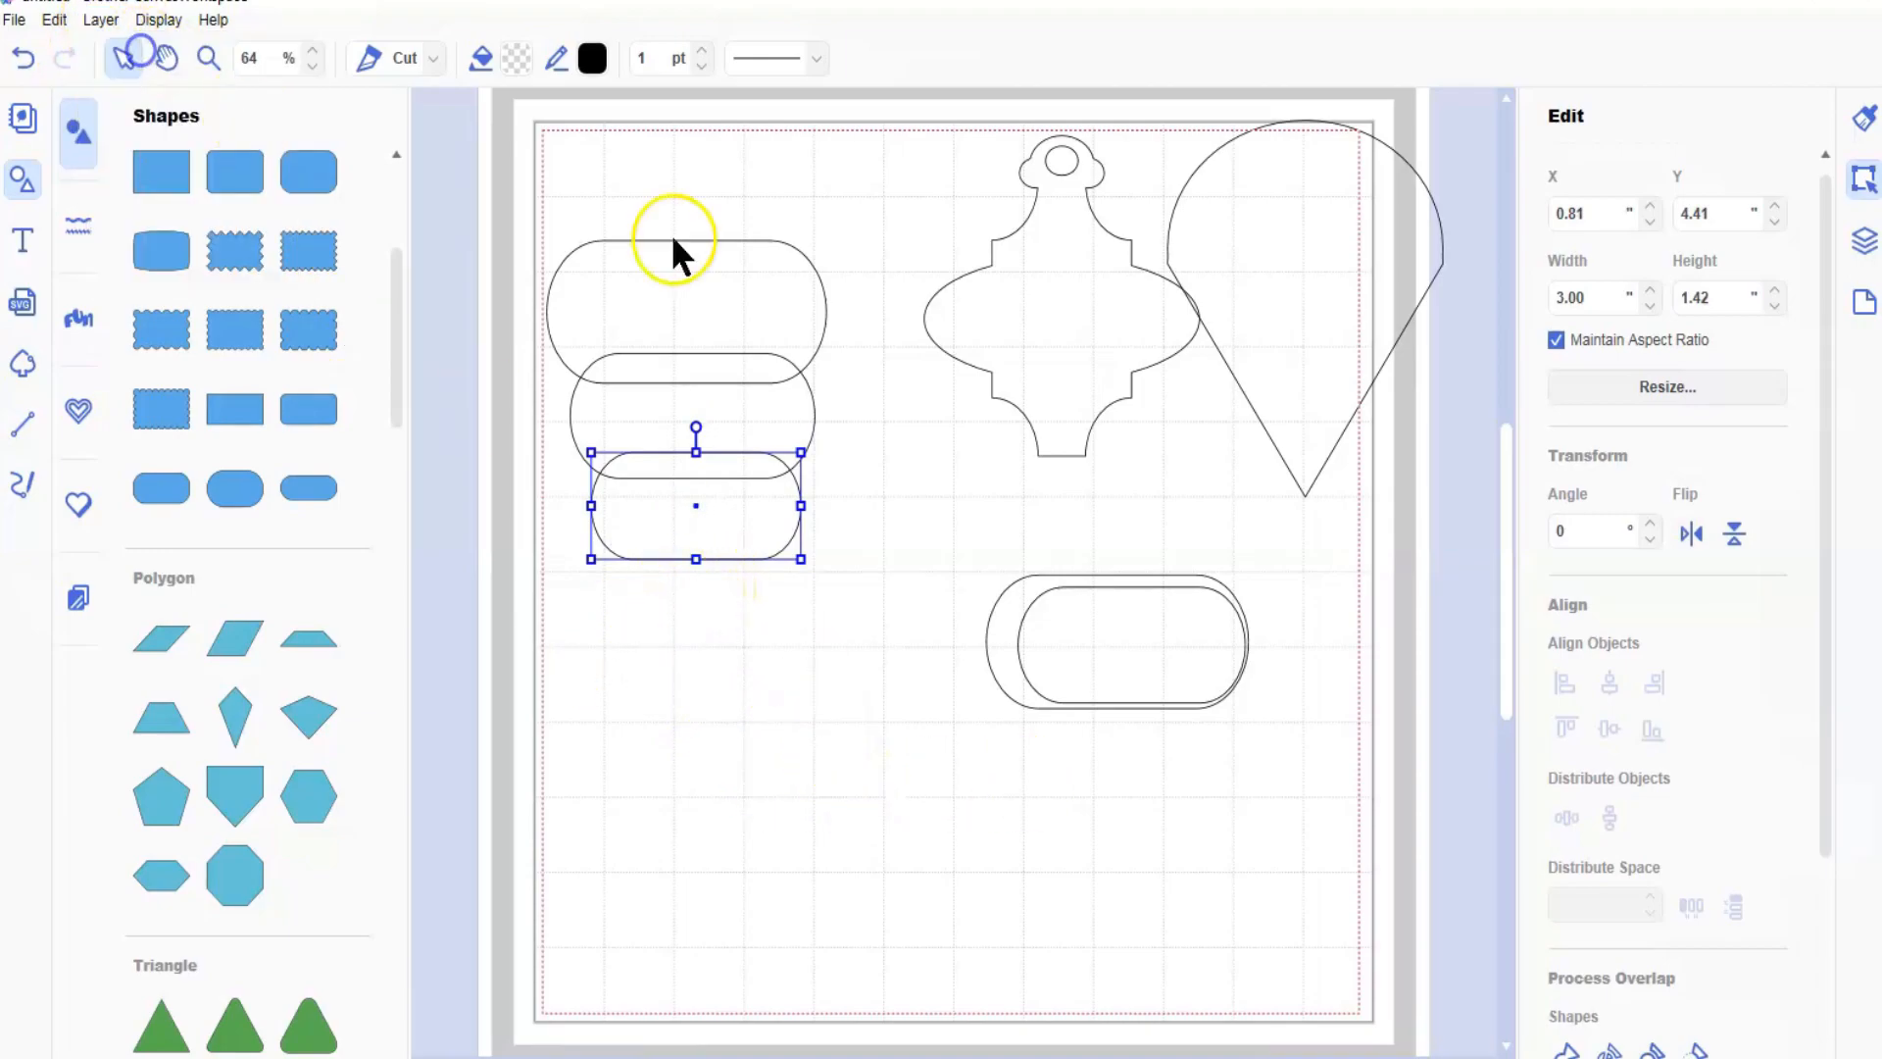
{"action": "type", "text": "2.5"}
{"action": "key", "text": "Return"}
{"action": "left_click_drag", "start_coordinate": [660, 513], "coordinate": [714, 742]}
{"action": "key", "text": "ctrl+d"}
{"action": "double_click", "coordinate": [1578, 297]}
{"action": "type", "text": "2"}
{"action": "key", "text": "Return"}
- Add duplicates 1.5 and 1 inches wide beneath the stack, with the smallest placed at about Y 8.01 inches
{"action": "key", "text": "ctrl+d"}
{"action": "double_click", "coordinate": [1578, 297]}
{"action": "type", "text": "1.5"}
{"action": "key", "text": "Return"}
{"action": "left_click", "coordinate": [100, 20]}
{"action": "left_click", "coordinate": [149, 47]}
{"action": "double_click", "coordinate": [1577, 297]}
{"action": "type", "text": "1"}
{"action": "key", "text": "Return"}
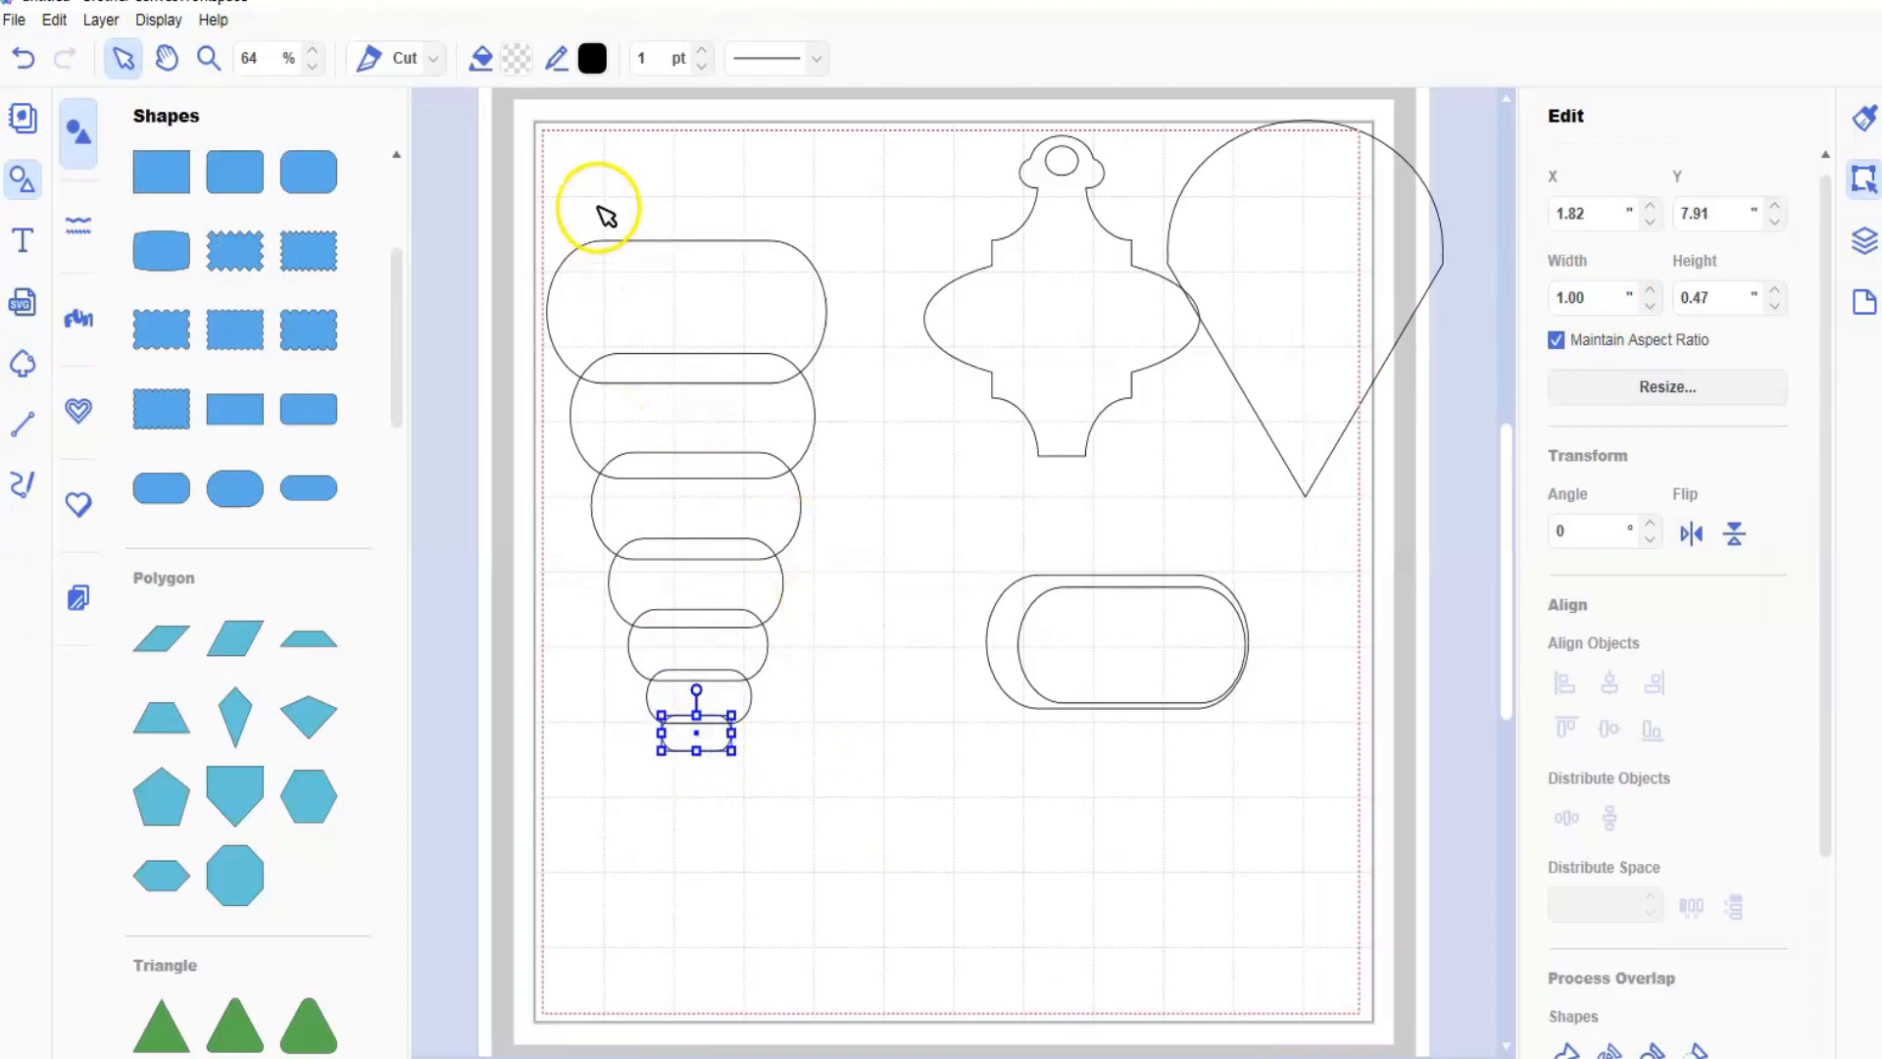
{"action": "left_click_drag", "start_coordinate": [706, 741], "coordinate": [723, 753]}
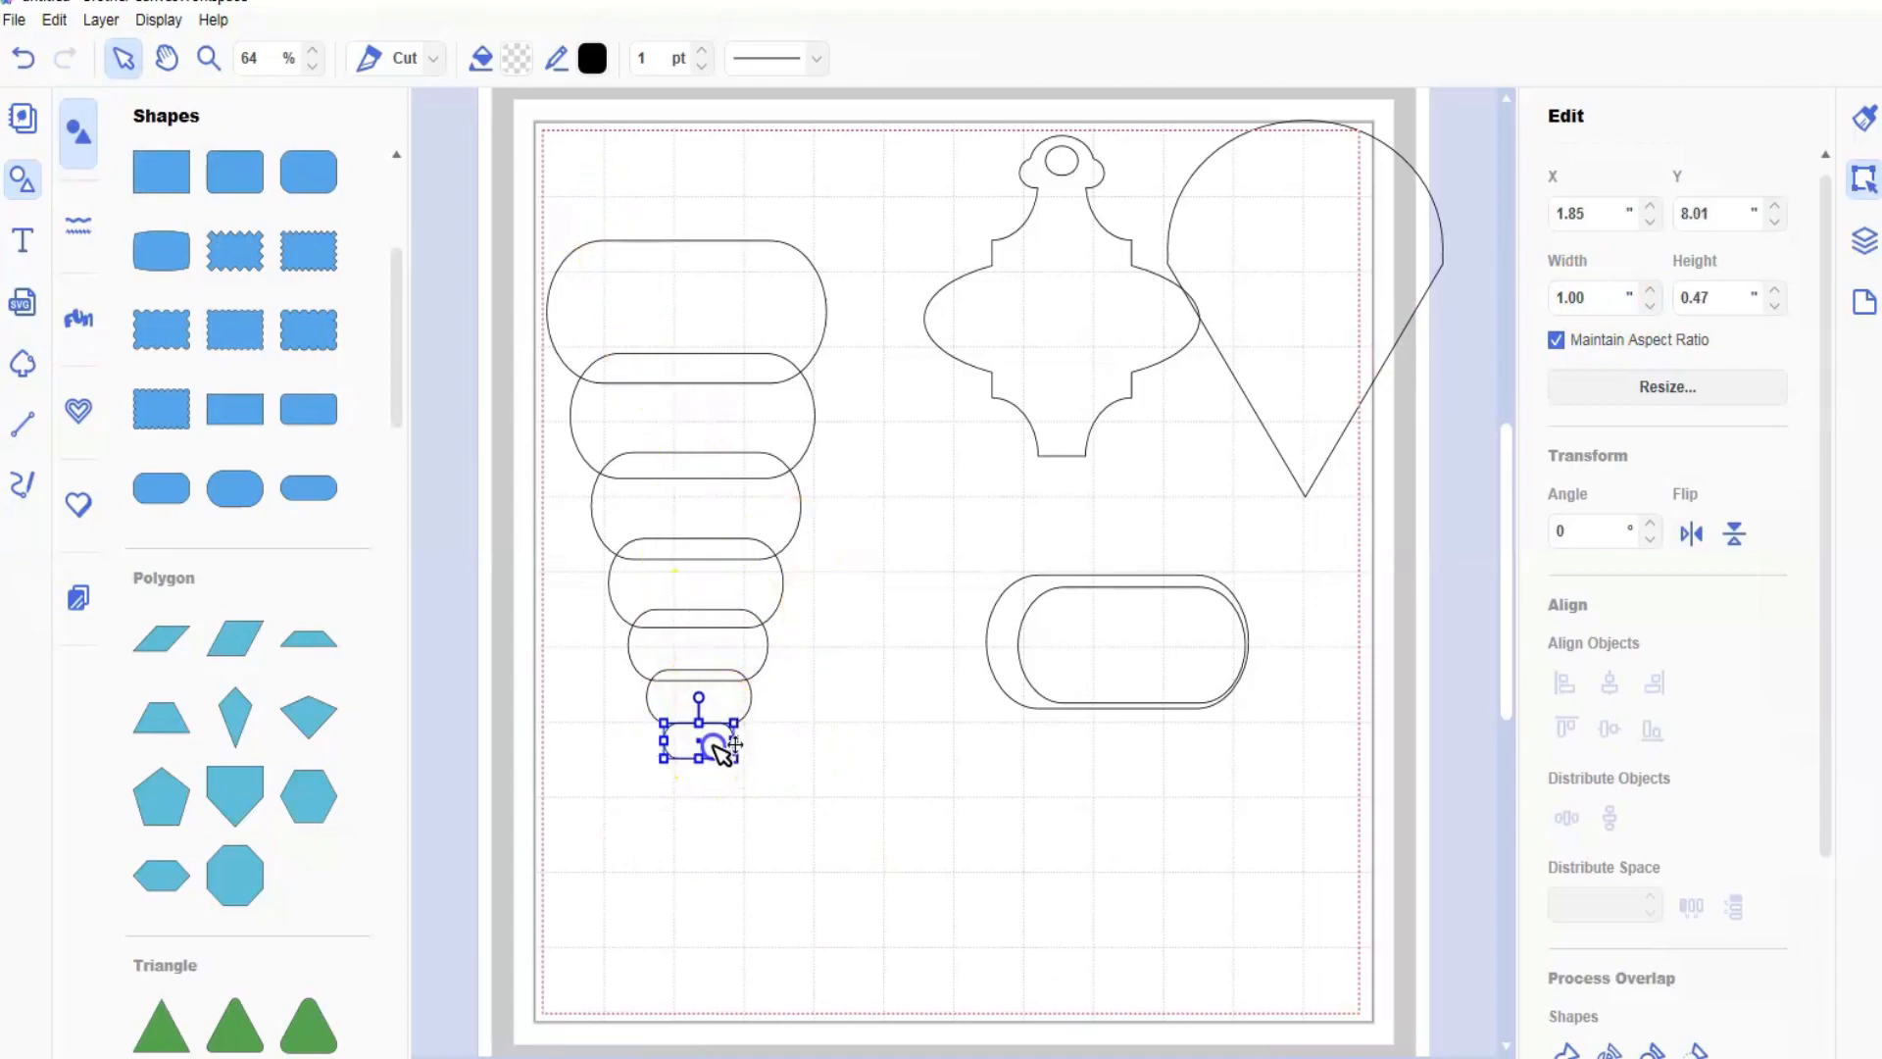
- Centre-align the seven stacked rounded rectangles horizontally and distribute them evenly in the vertical direction
{"action": "left_click", "coordinate": [585, 207]}
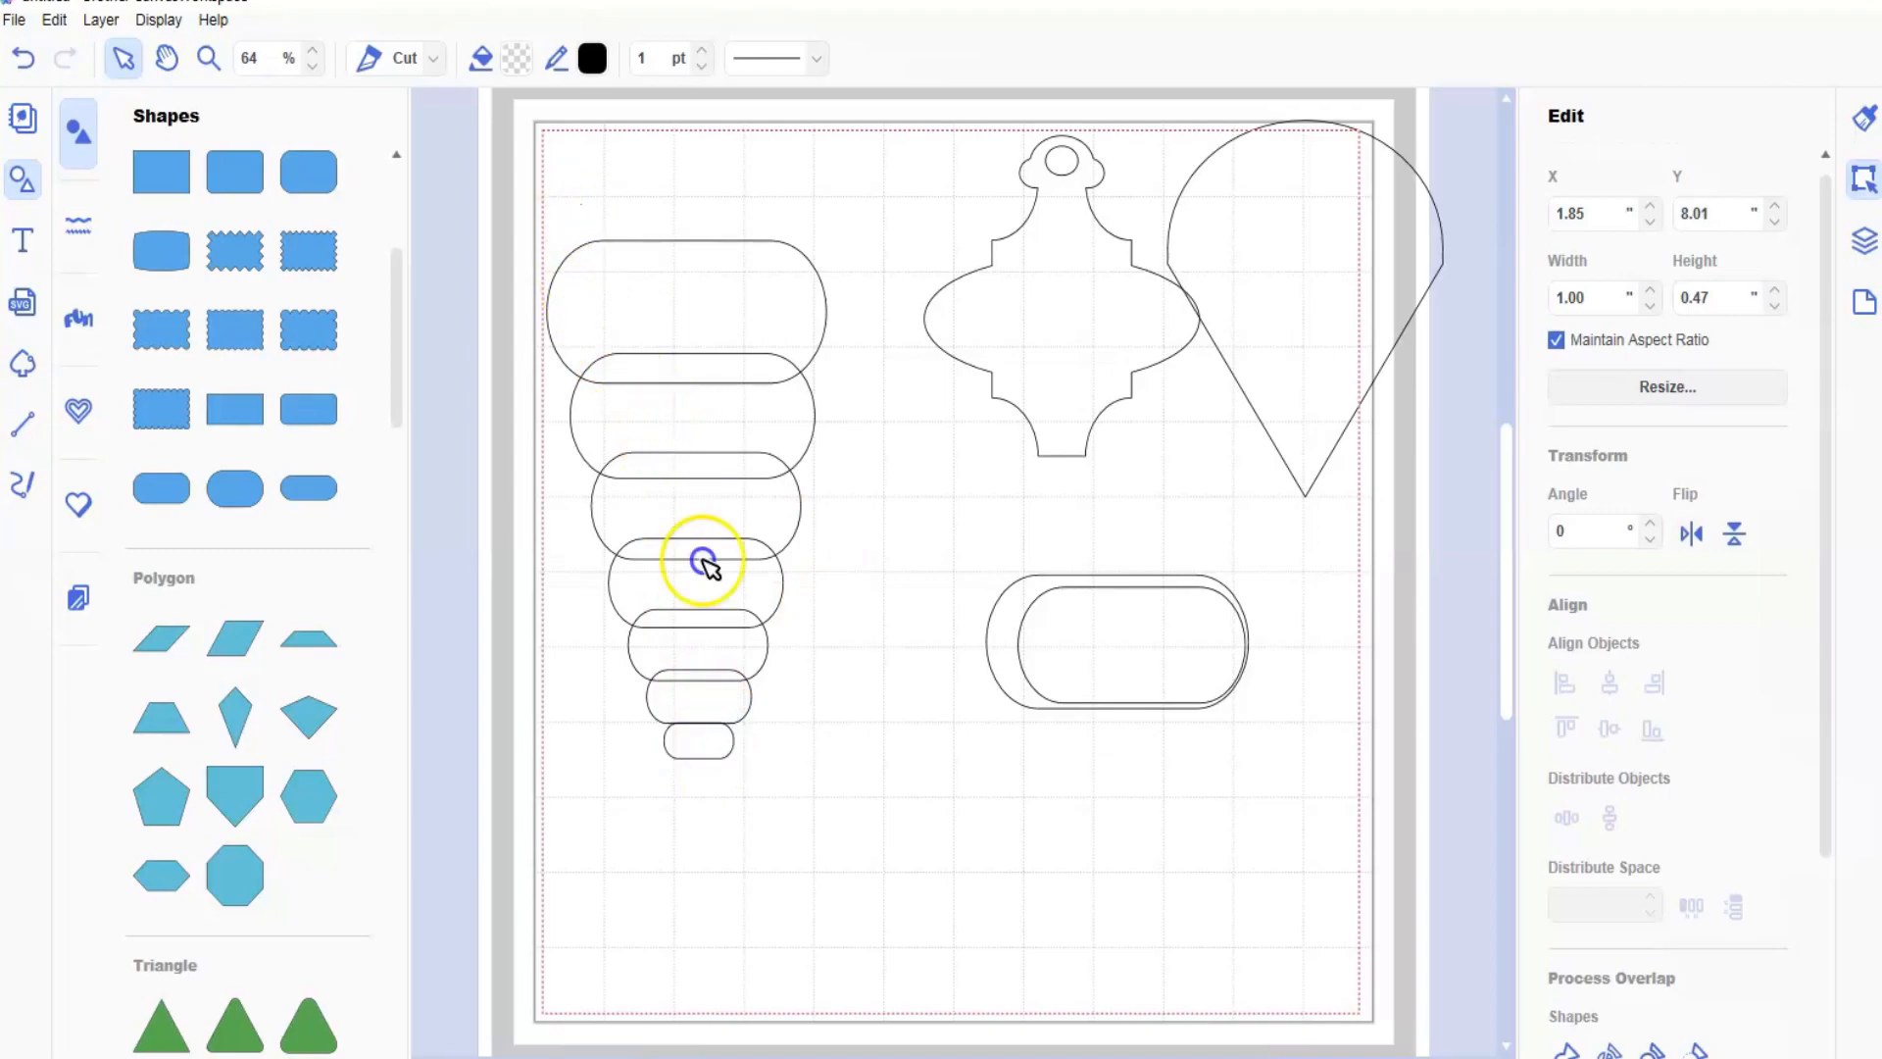
{"action": "left_click_drag", "start_coordinate": [762, 843], "coordinate": [769, 850]}
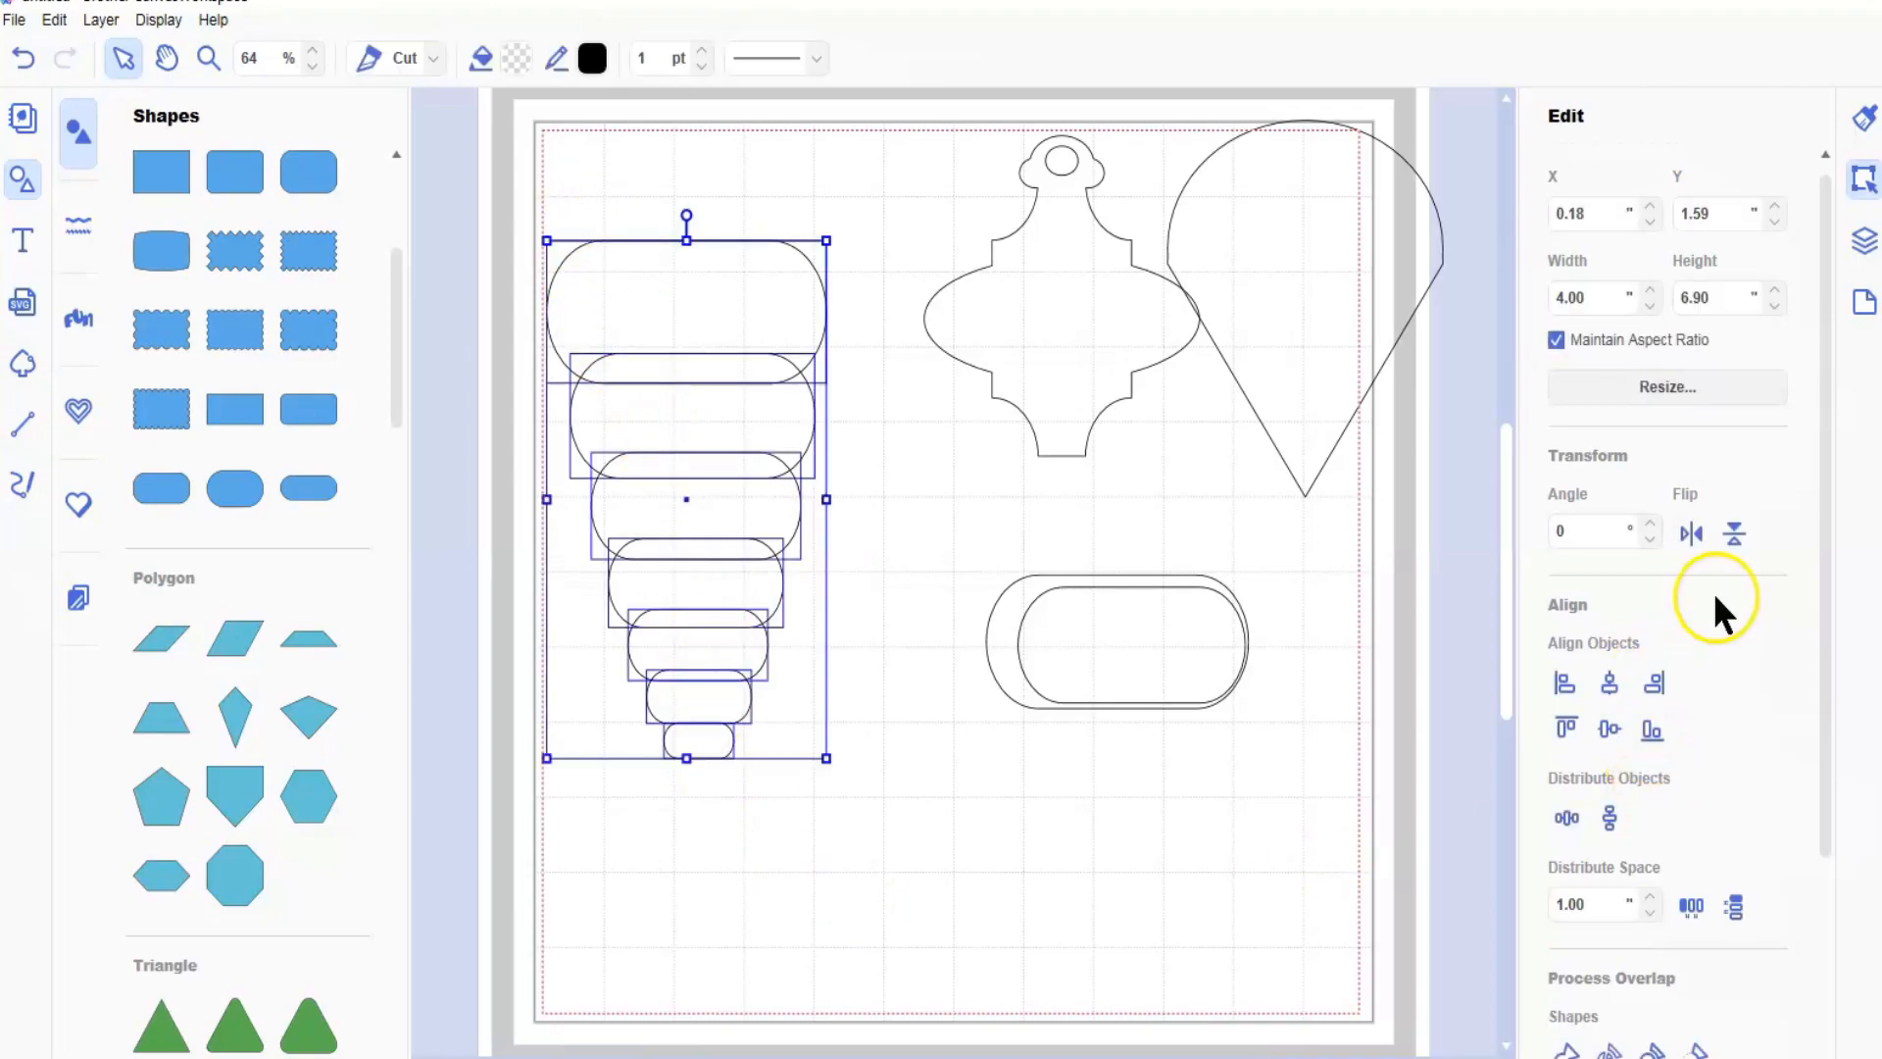
{"action": "left_click", "coordinate": [1609, 683]}
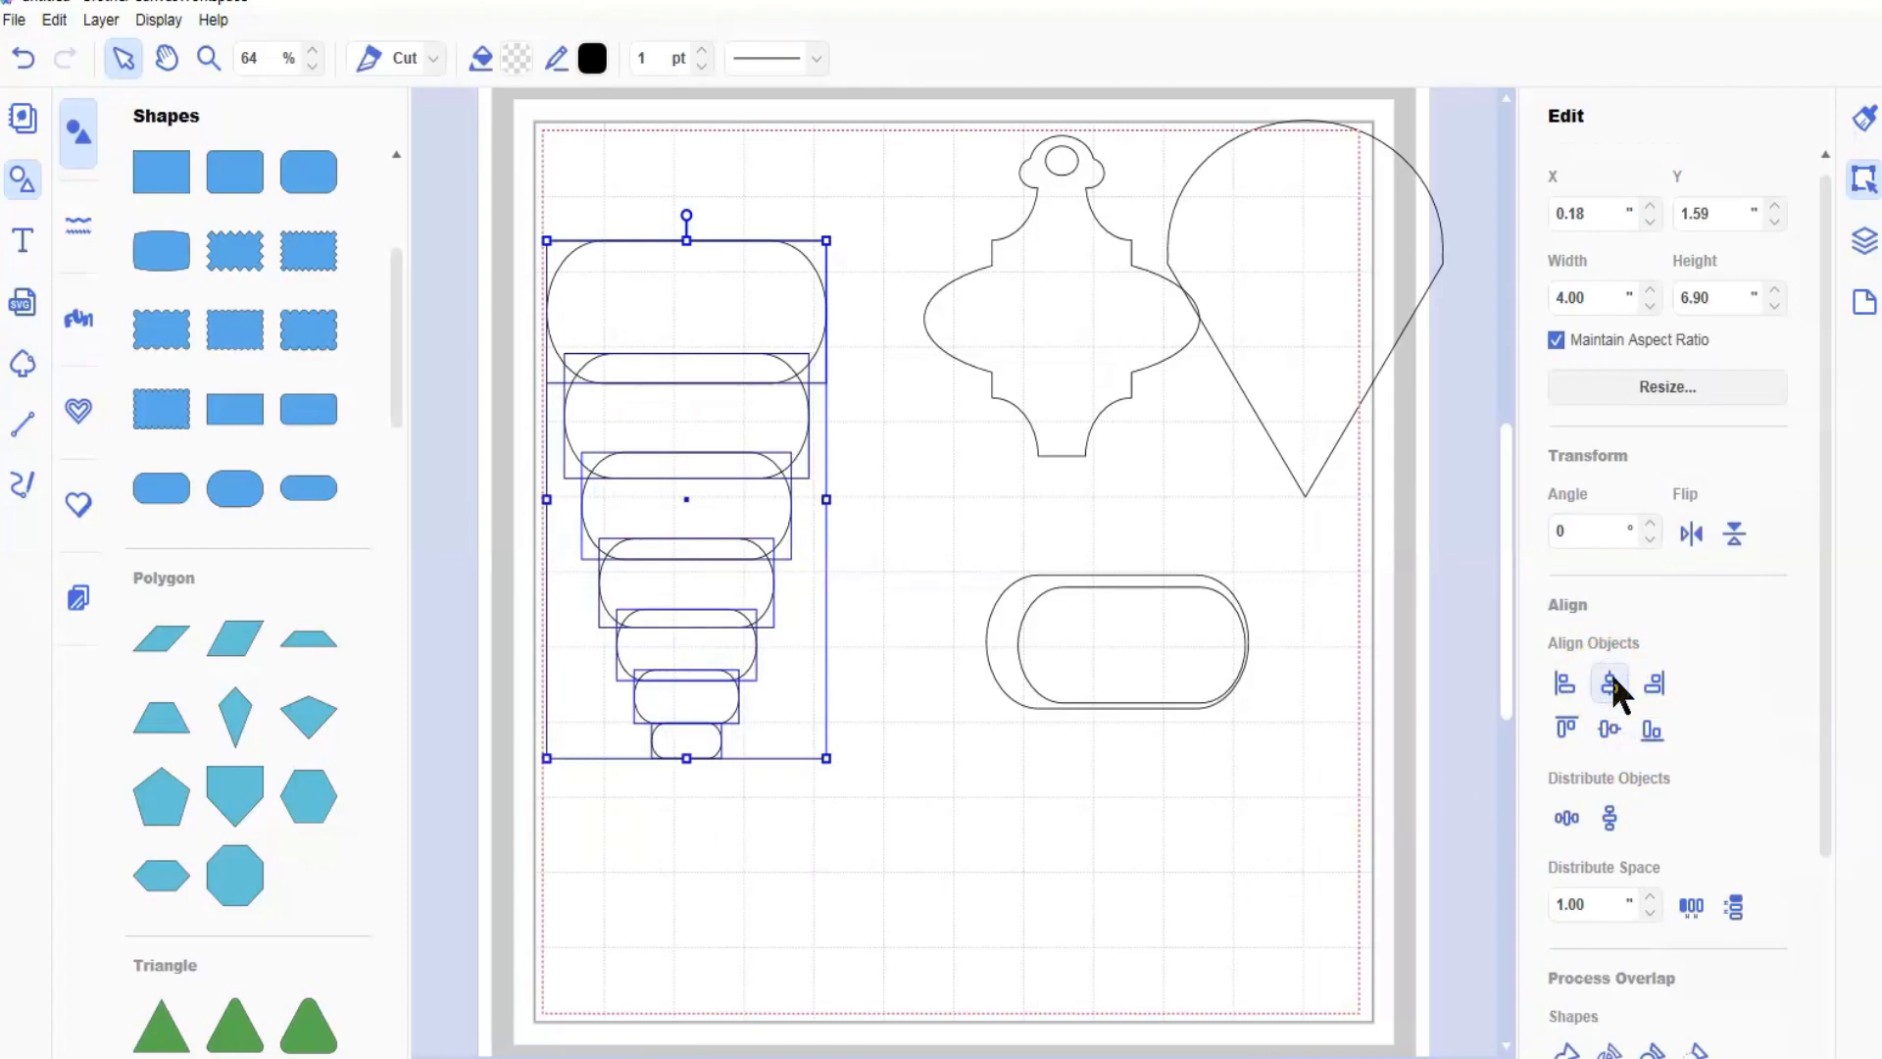
{"action": "left_click", "coordinate": [1609, 814]}
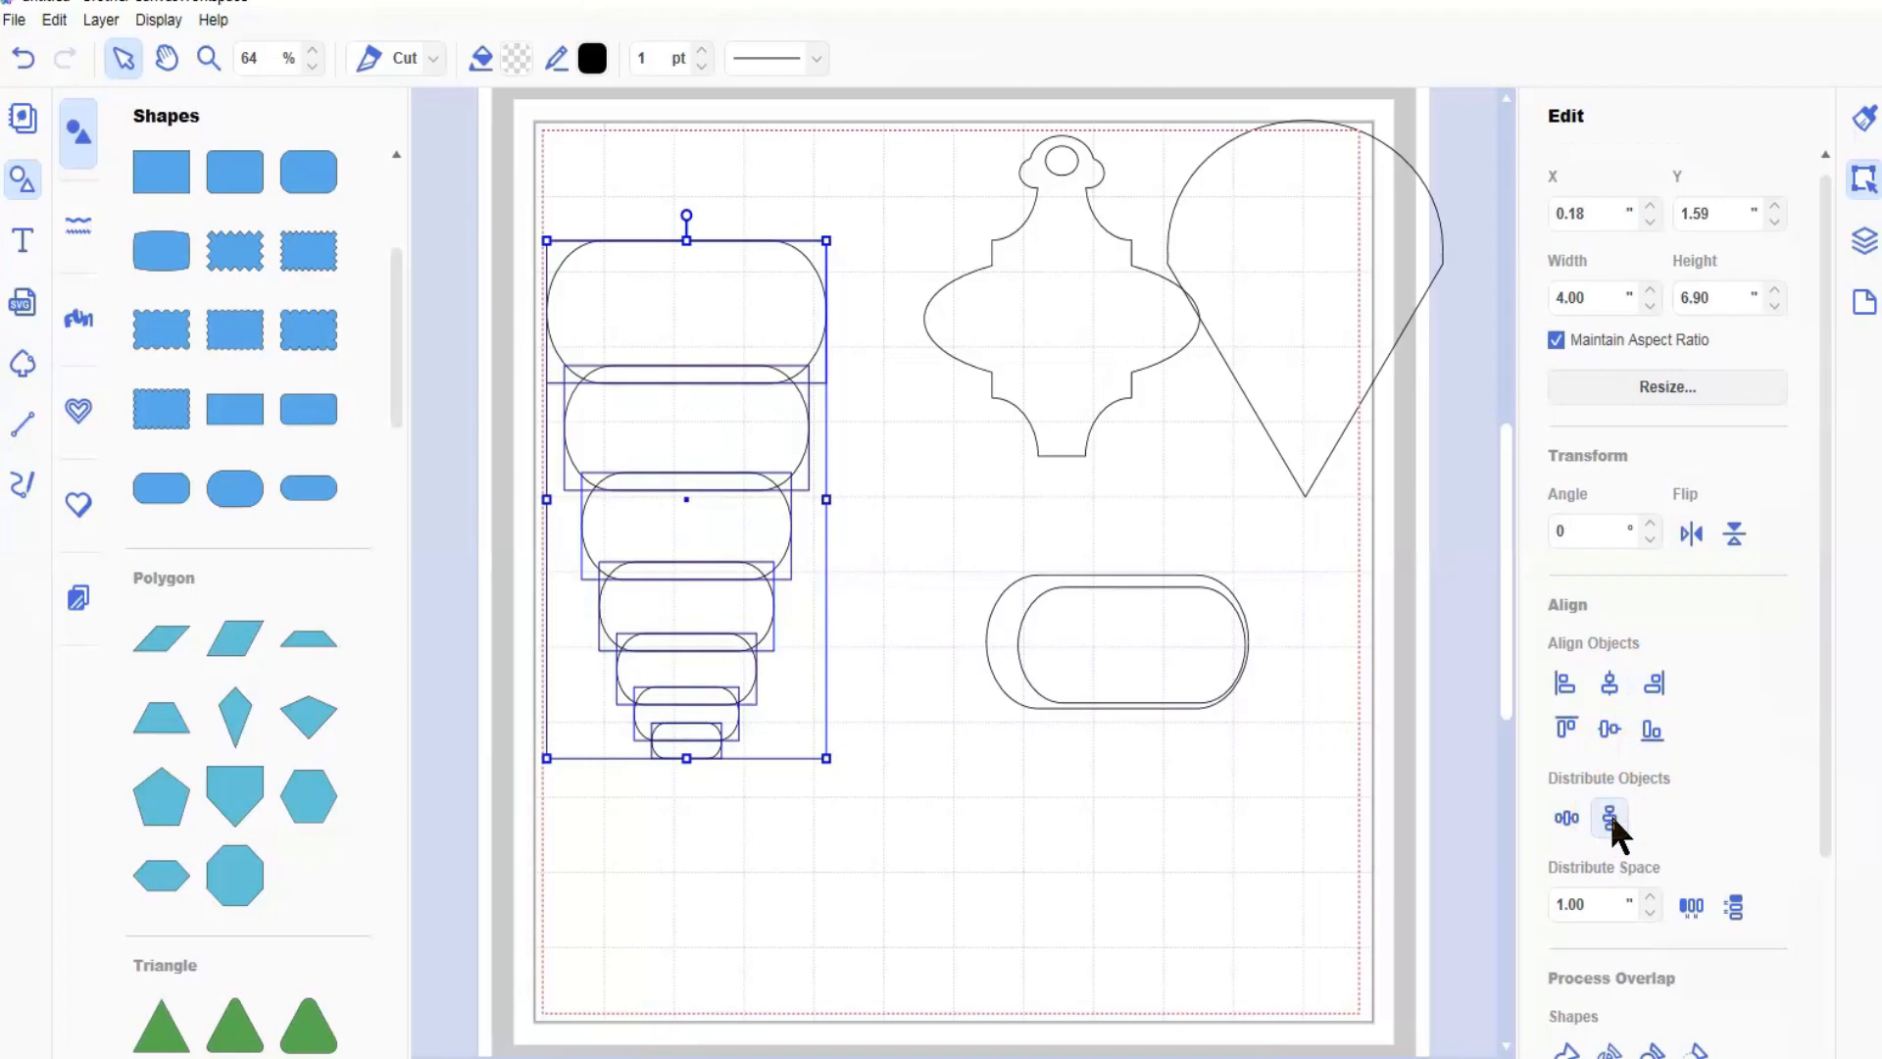
- Merge the seven rounded rectangles into one icicle-like outline and reshape it to about 3.12 inches wide and 8.61 inches tall
{"action": "left_click", "coordinate": [1566, 1050]}
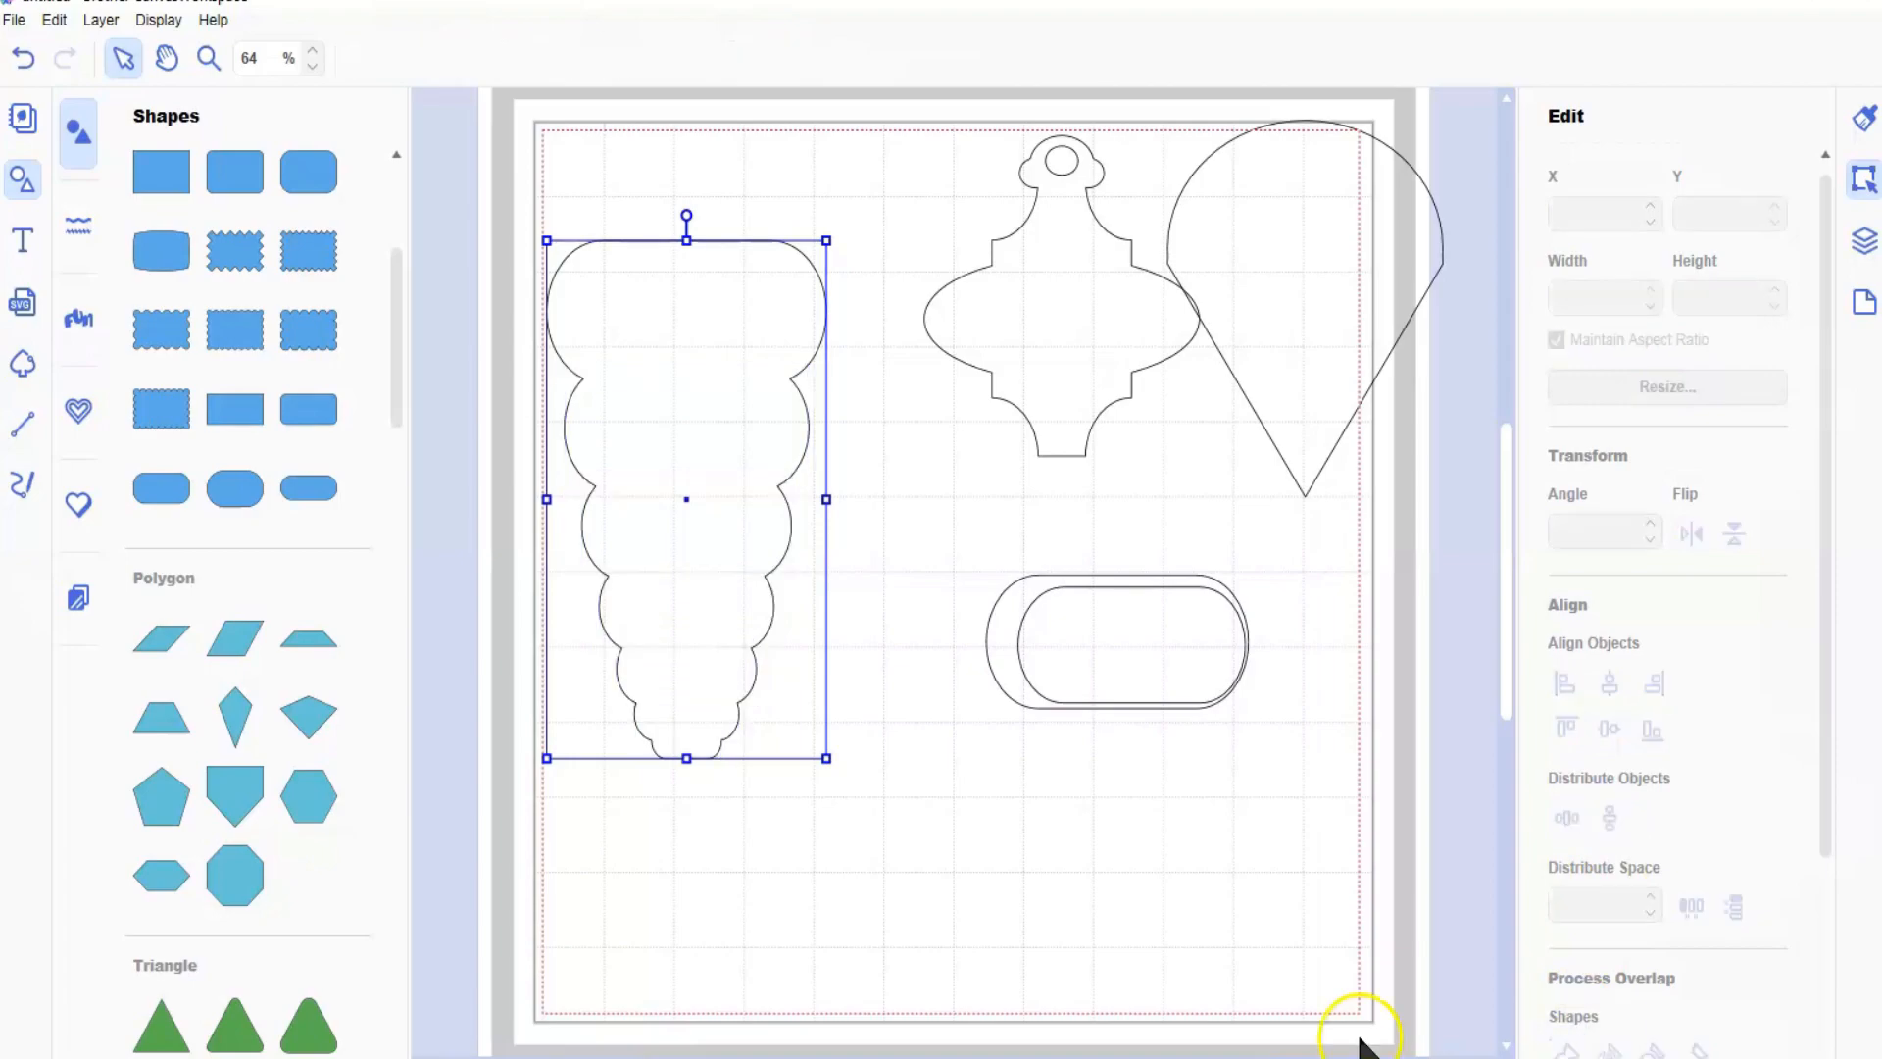
{"action": "left_click", "coordinate": [685, 758]}
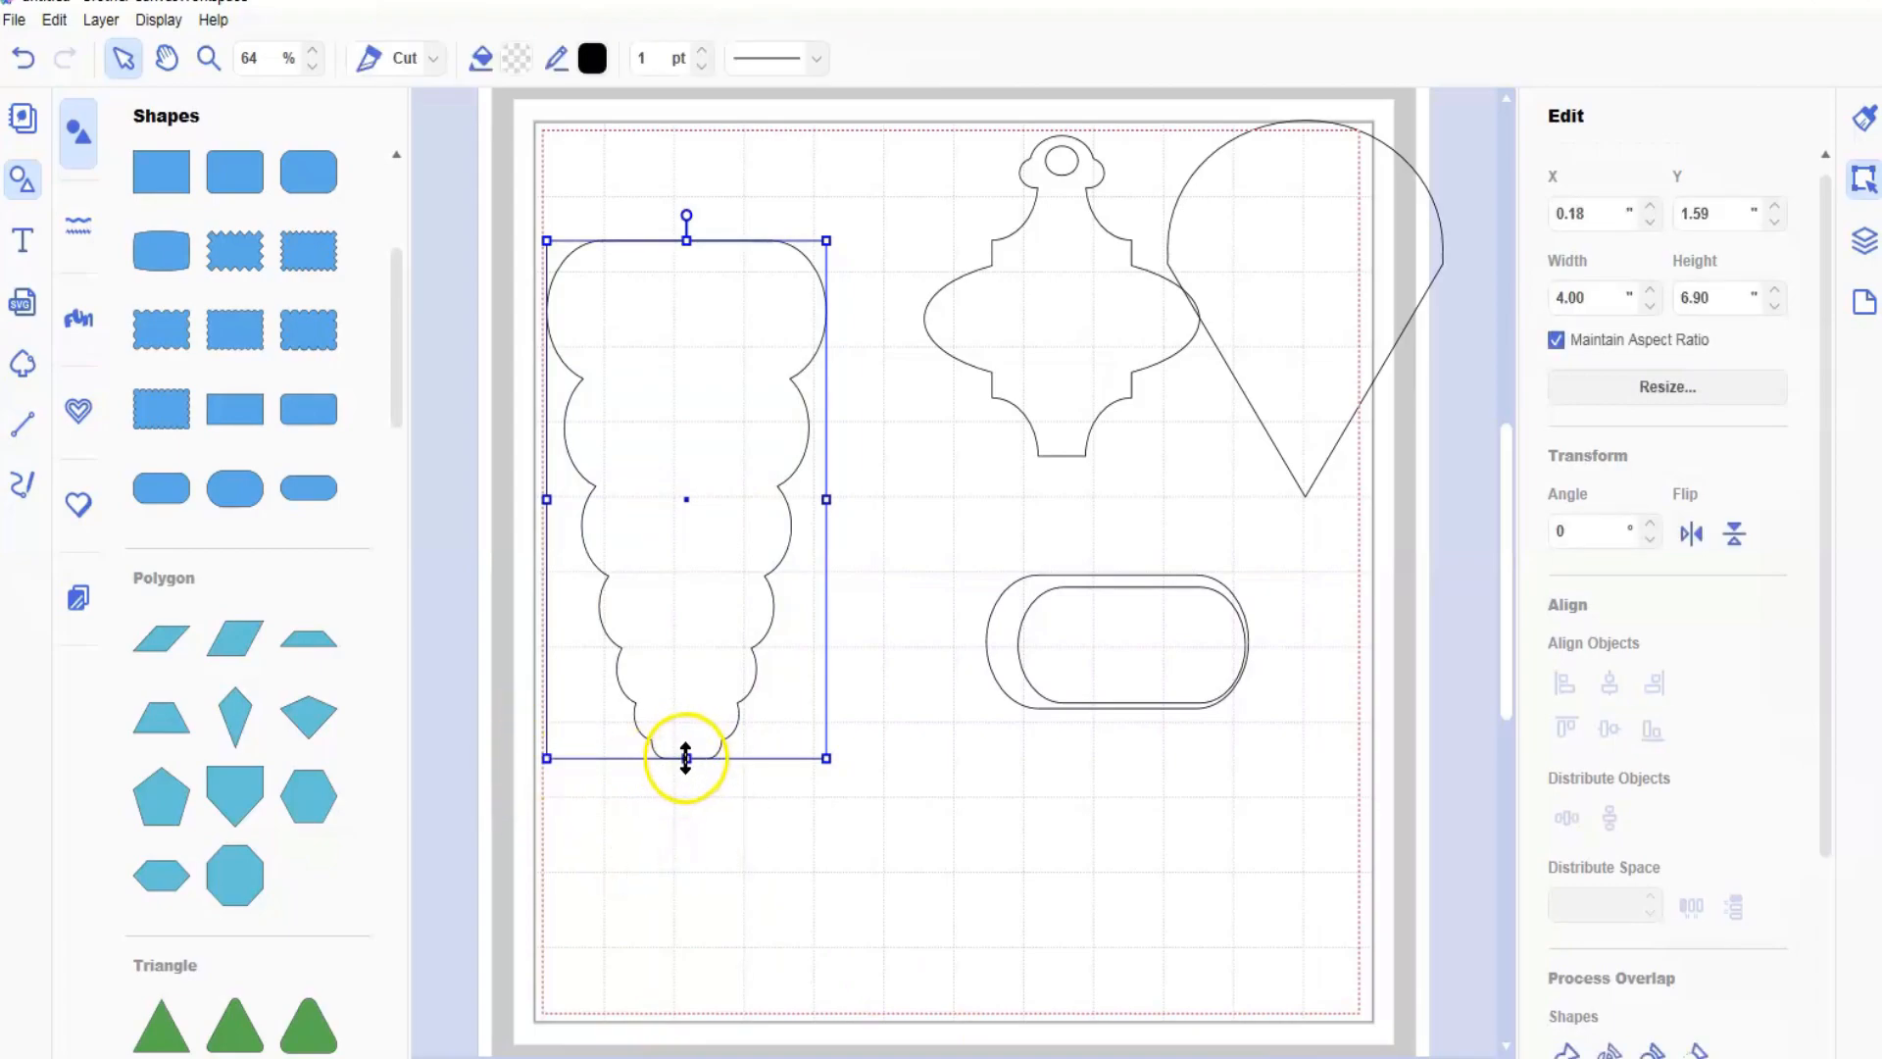
{"action": "left_click_drag", "start_coordinate": [687, 758], "coordinate": [688, 886]}
{"action": "left_click_drag", "start_coordinate": [826, 565], "coordinate": [764, 563]}
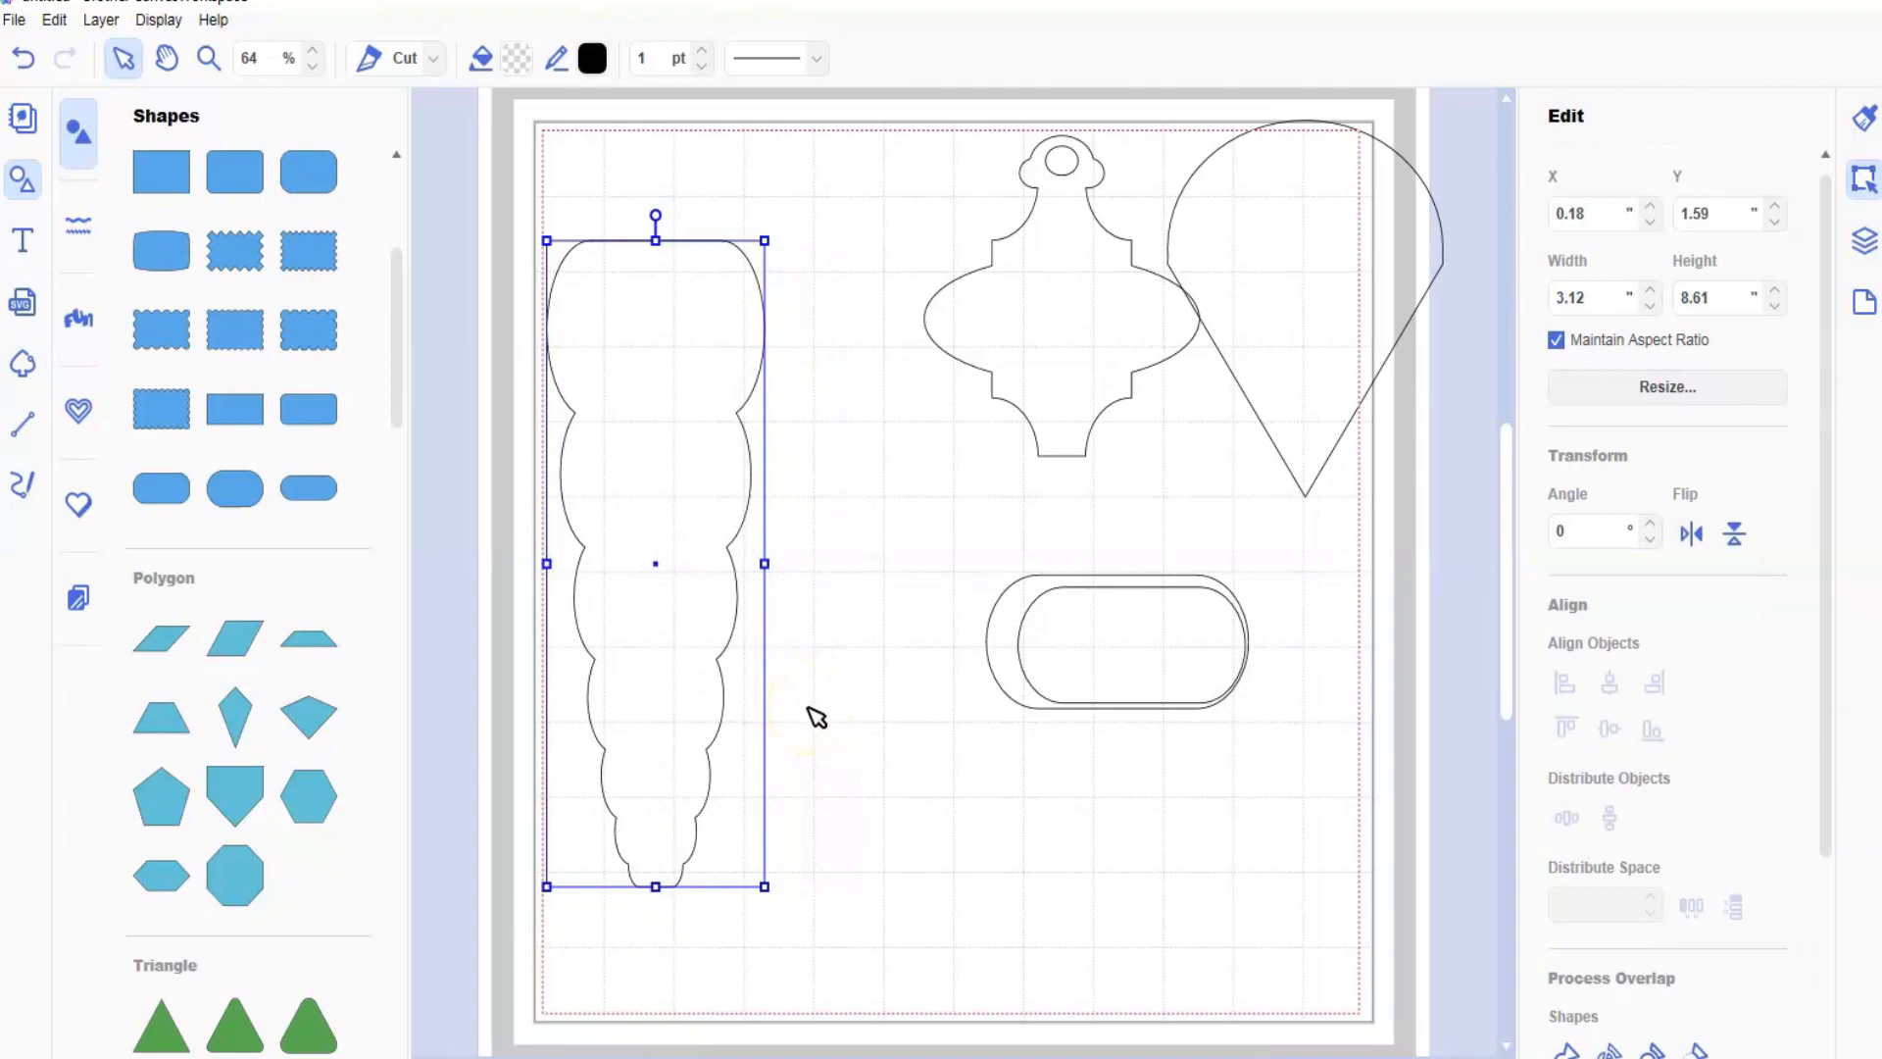
- Move the icicle outline in among the other shapes, select everything on the mat and delete it
{"action": "left_click_drag", "start_coordinate": [707, 578], "coordinate": [886, 725]}
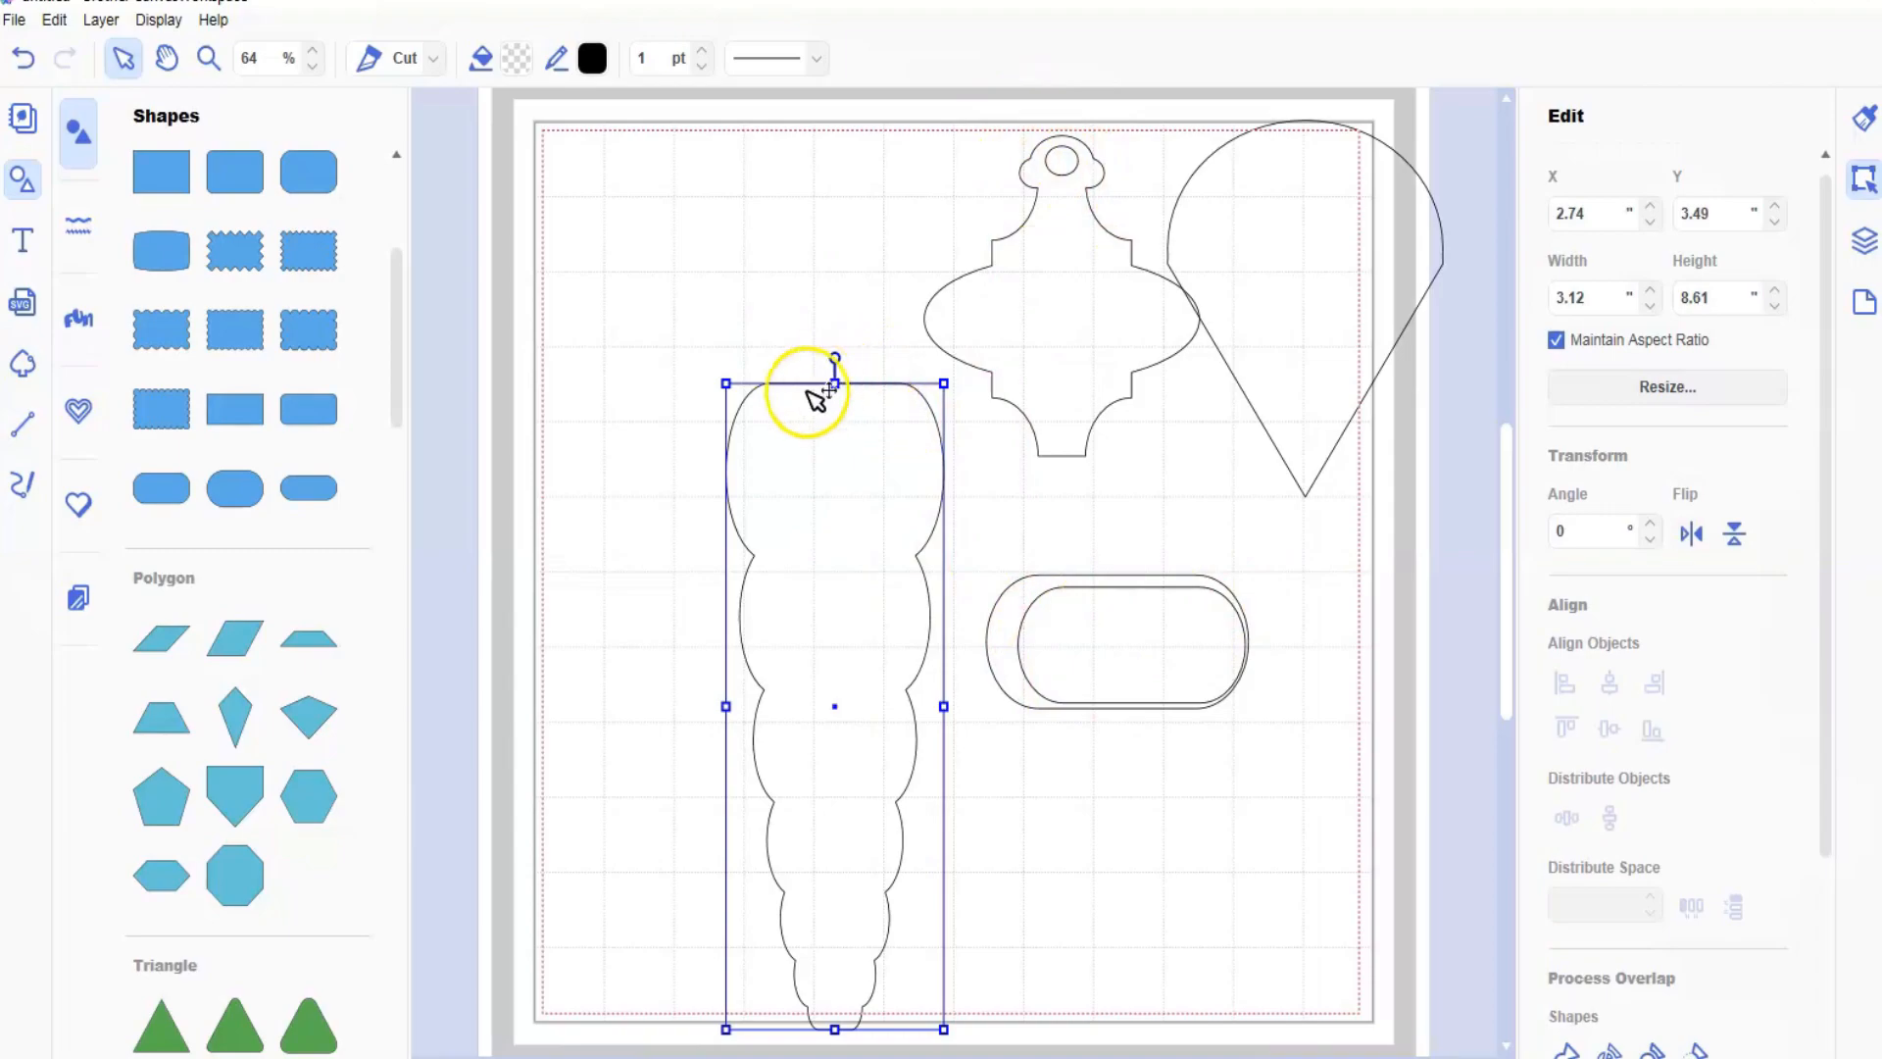
{"action": "left_click_drag", "start_coordinate": [866, 550], "coordinate": [1232, 379]}
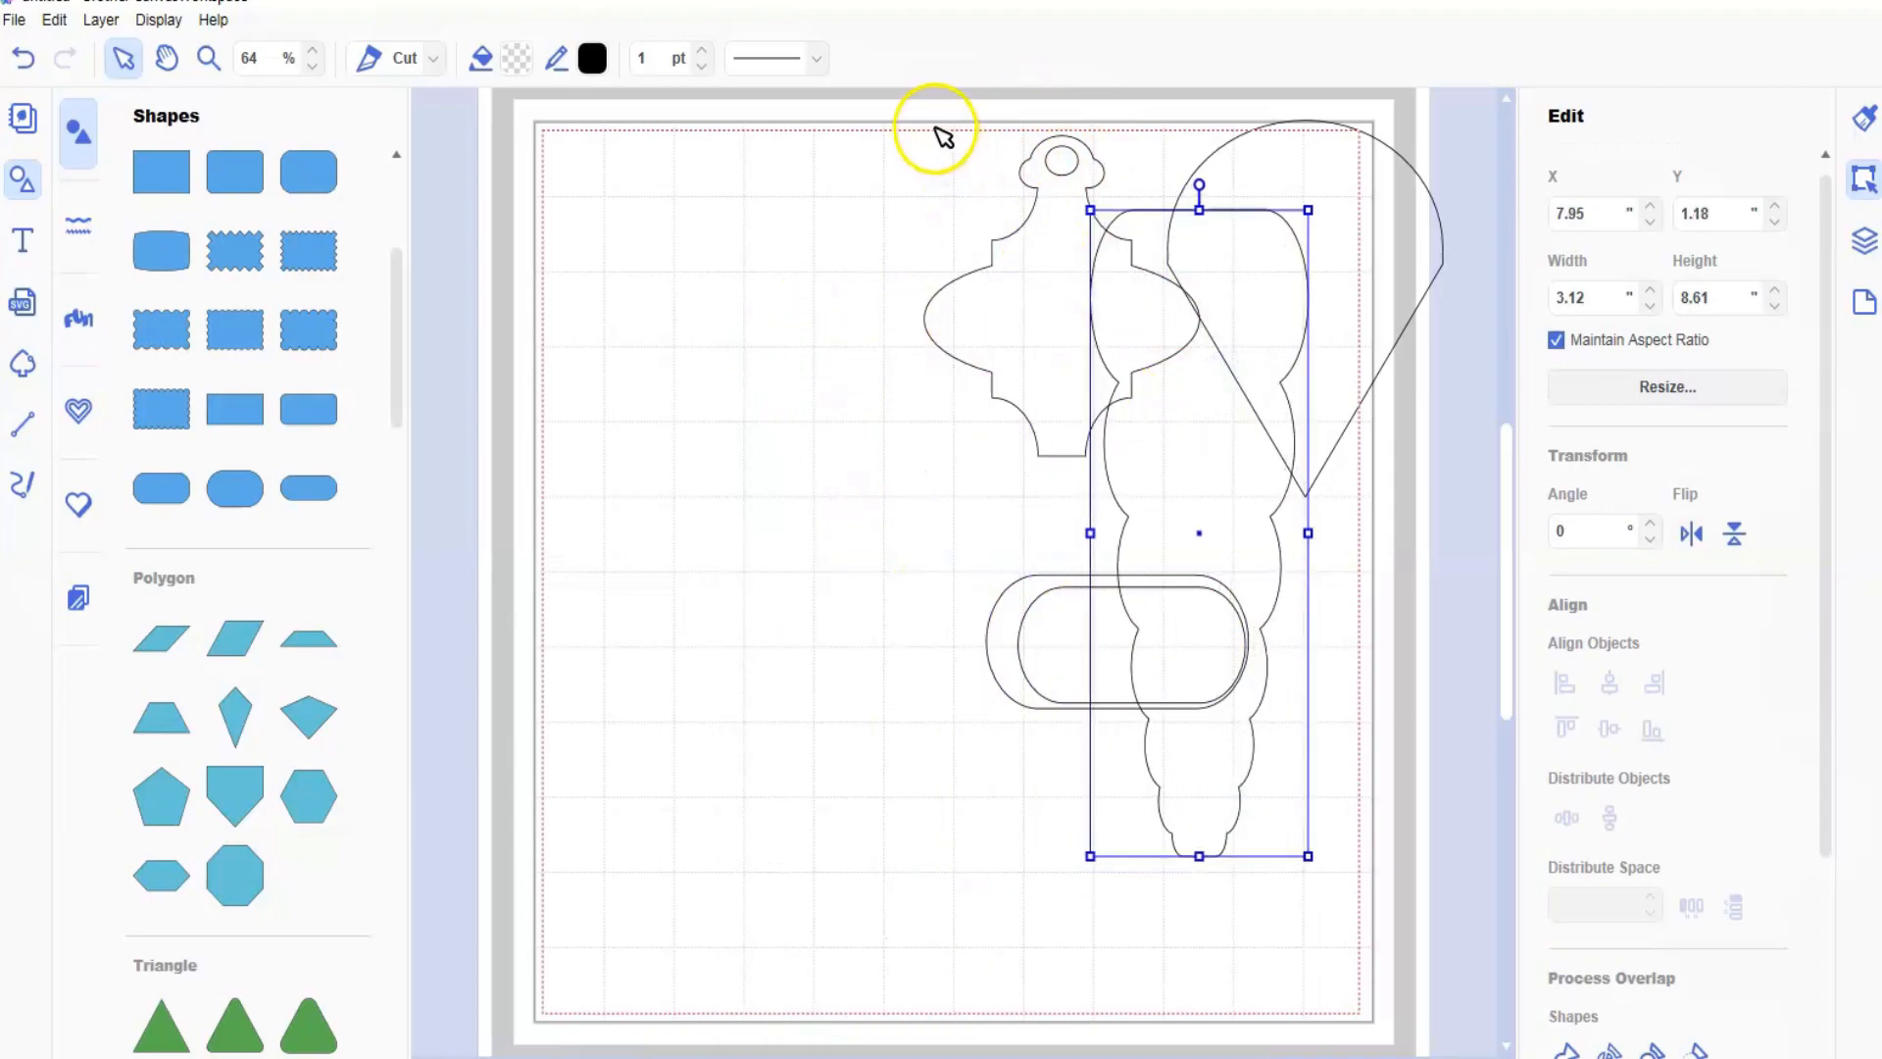
{"action": "left_click_drag", "start_coordinate": [937, 128], "coordinate": [988, 165]}
{"action": "left_click_drag", "start_coordinate": [1415, 677], "coordinate": [1367, 740]}
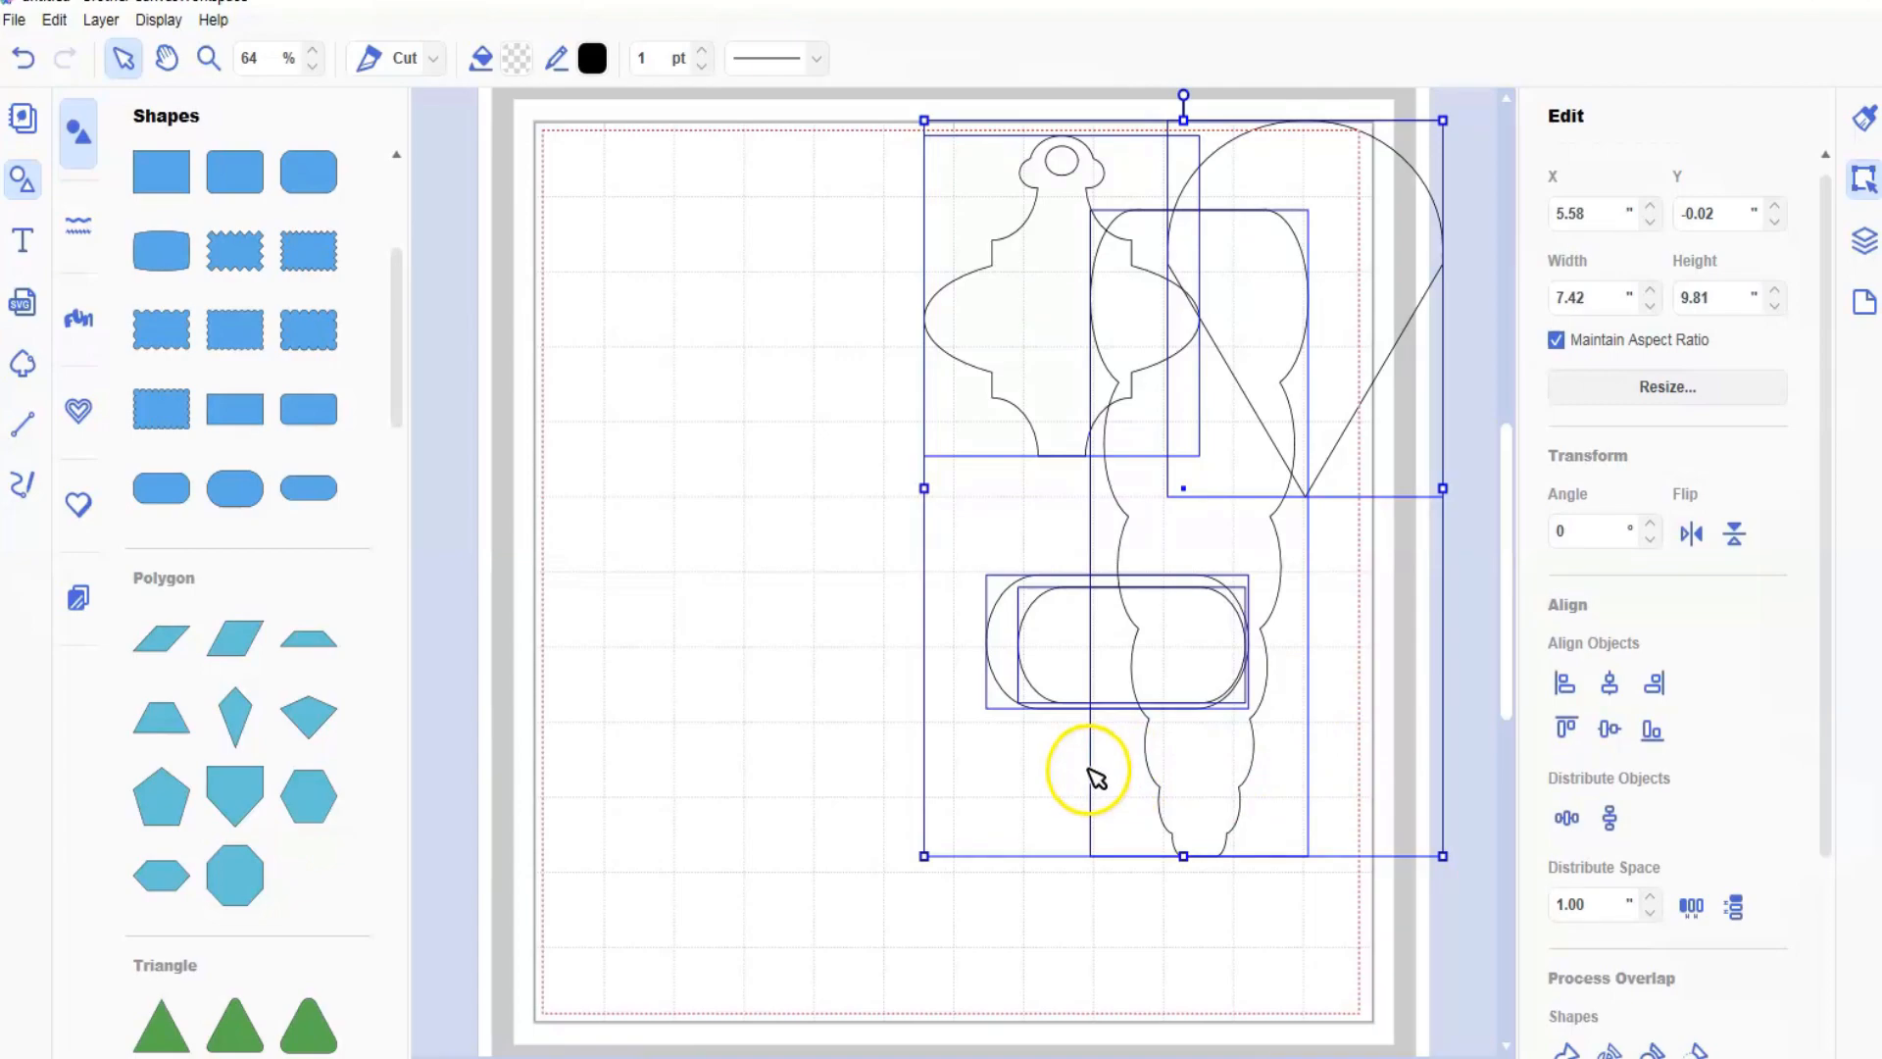
{"action": "key", "text": "Delete"}
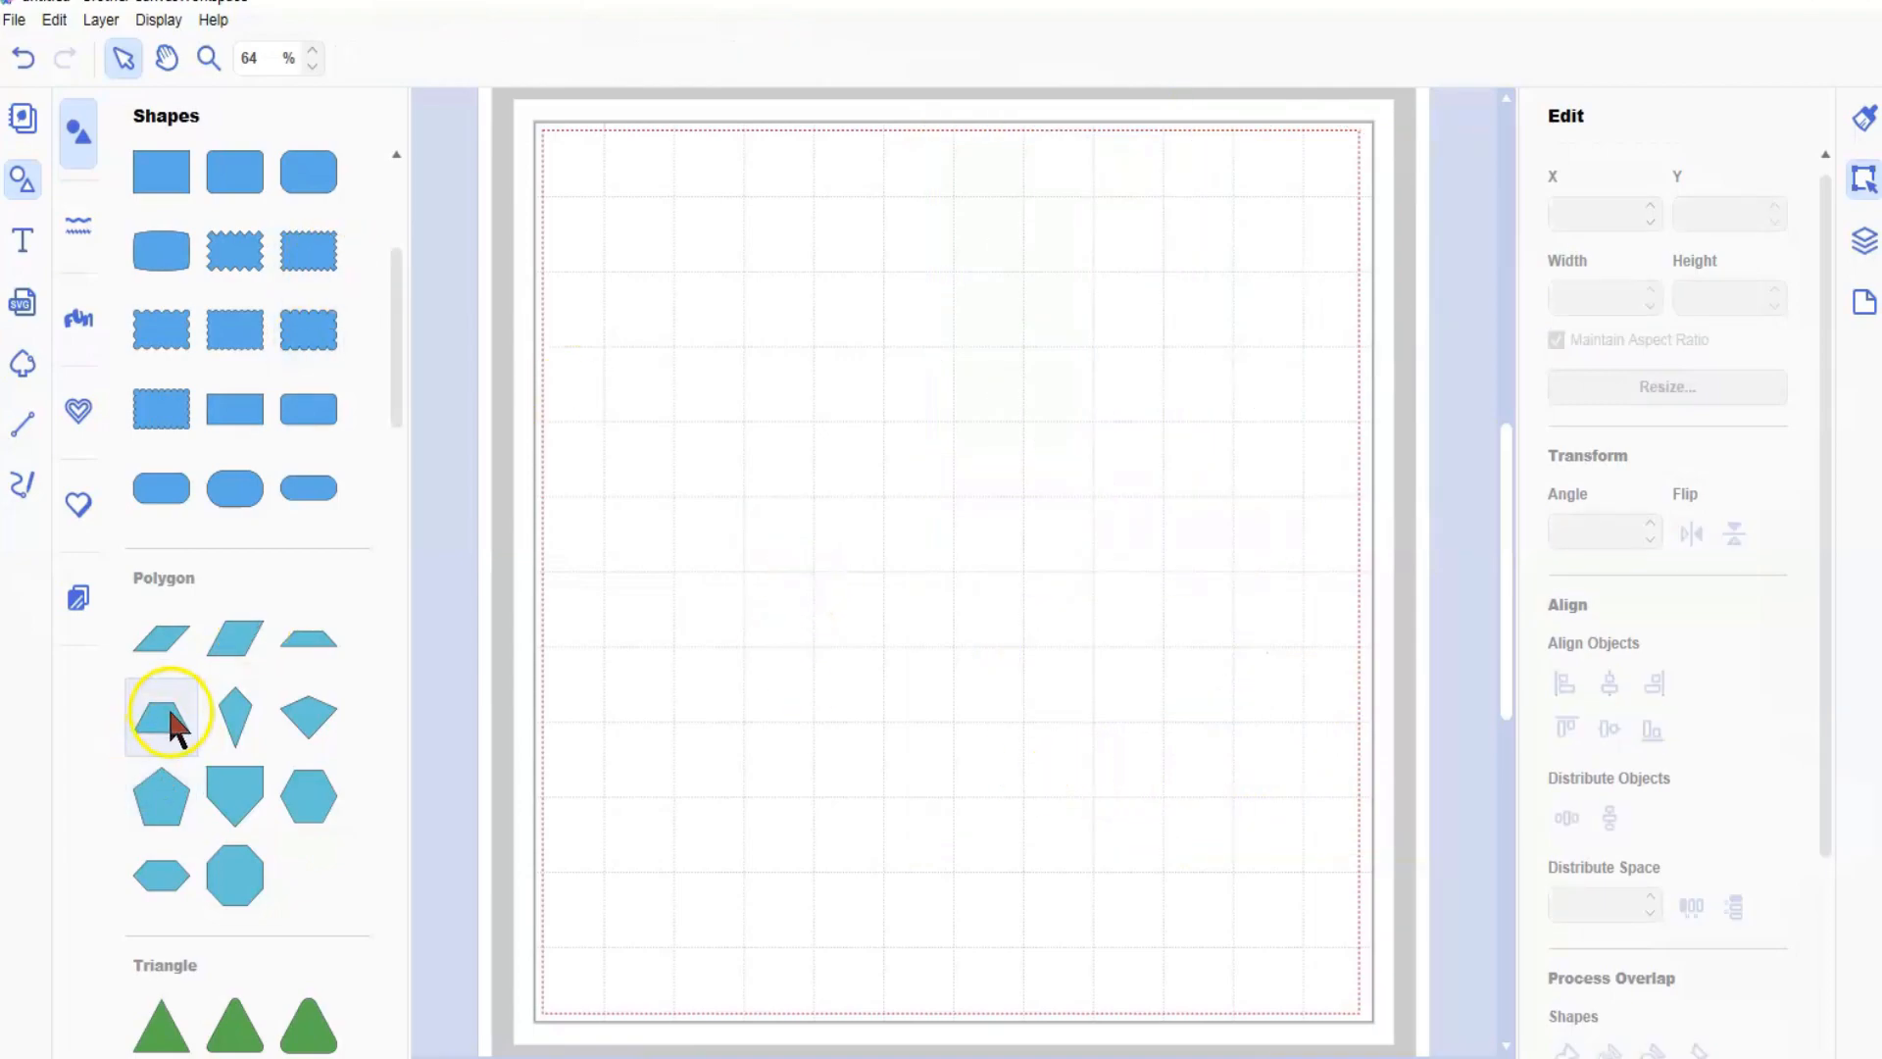
- Add a basic circle and a wide rounded rectangle with fully rounded ends to the empty mat
{"action": "scroll", "coordinate": [186, 721], "scroll_direction": "up", "scroll_amount": 3}
{"action": "scroll", "coordinate": [184, 698], "scroll_direction": "down", "scroll_amount": 10}
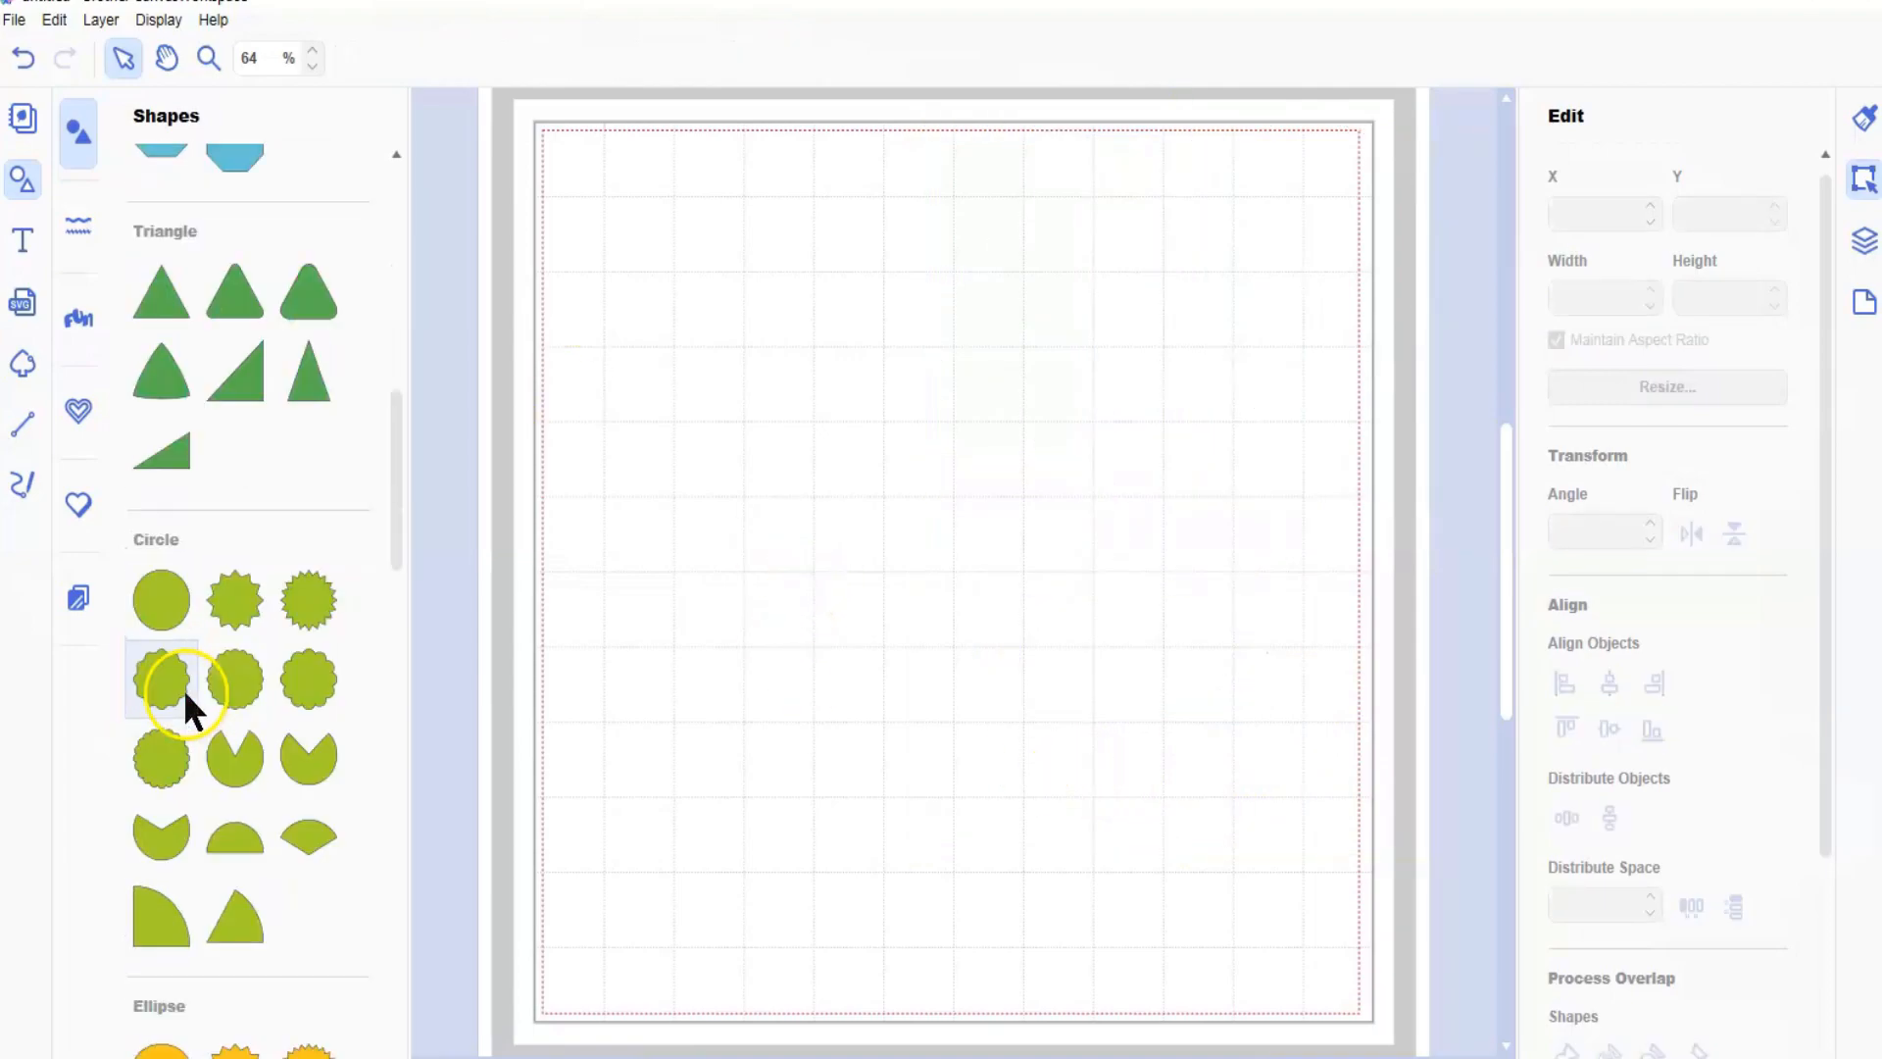
{"action": "left_click", "coordinate": [149, 589]}
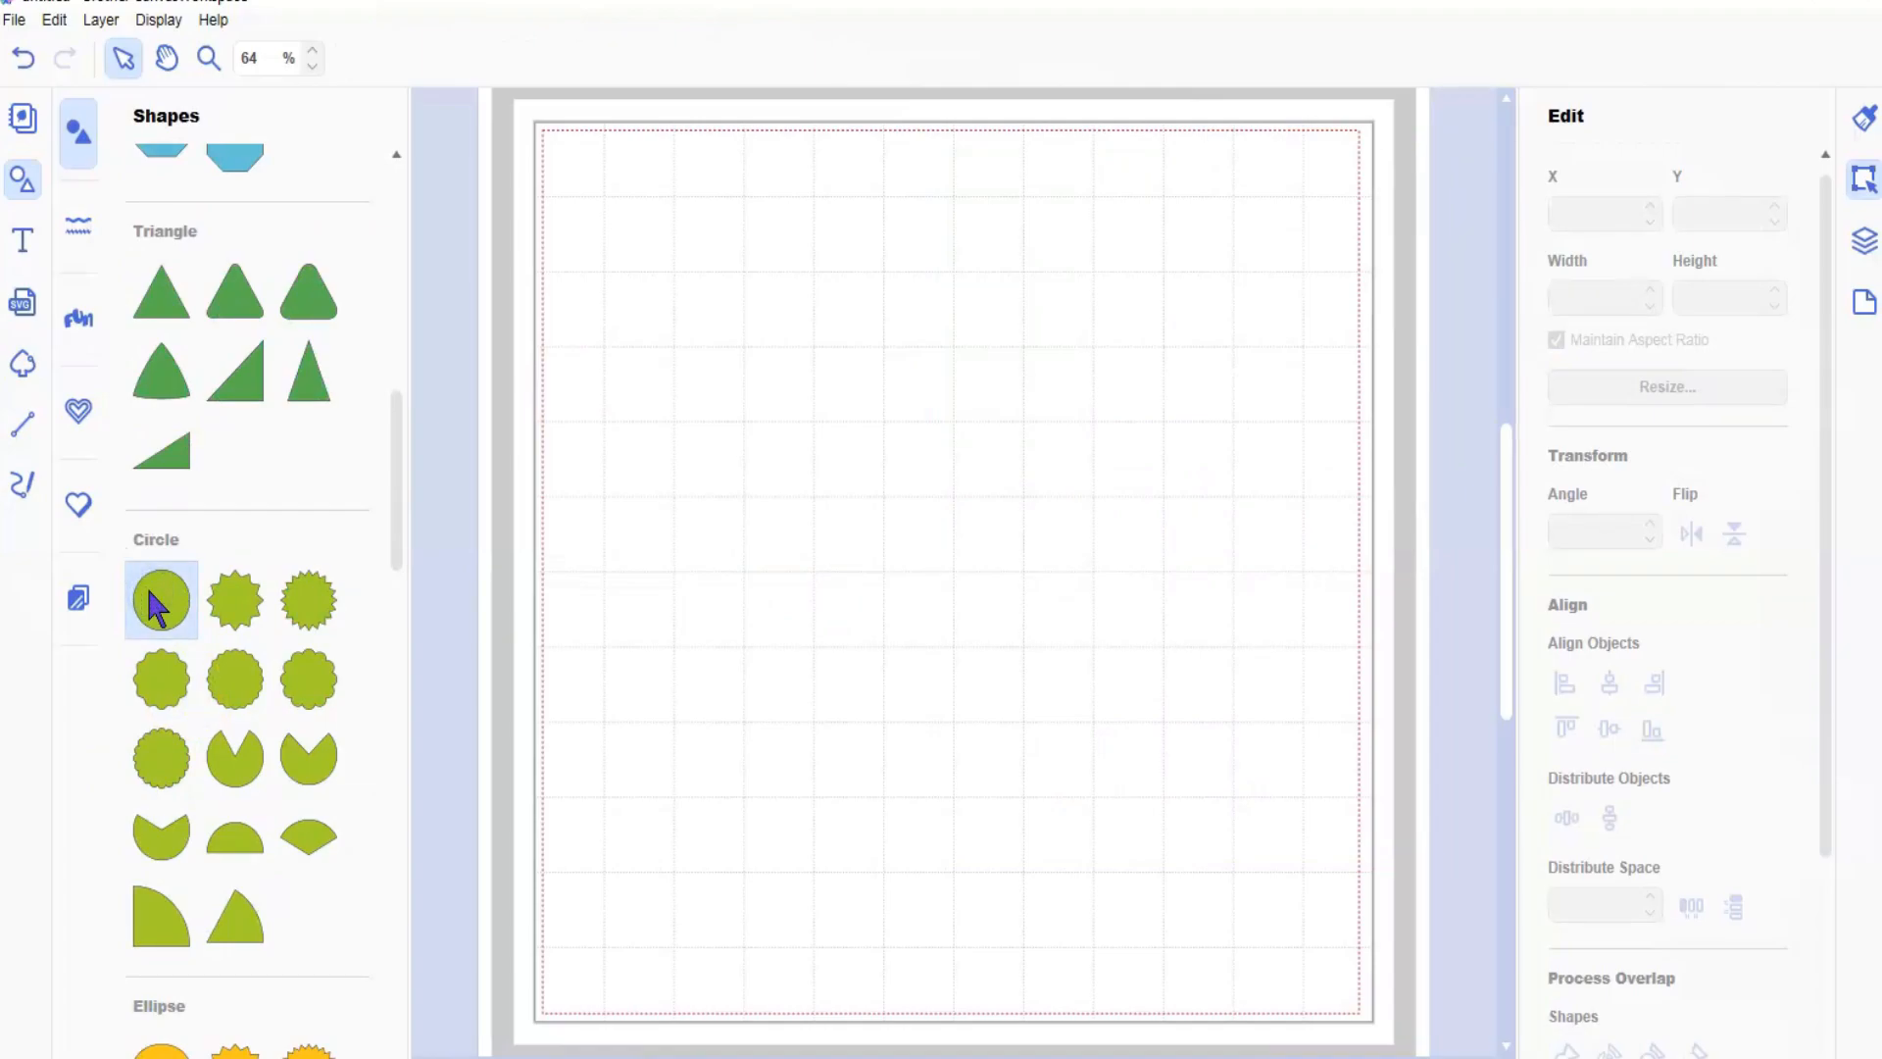
{"action": "left_click", "coordinate": [145, 585]}
{"action": "scroll", "coordinate": [145, 585], "scroll_direction": "up", "scroll_amount": 6}
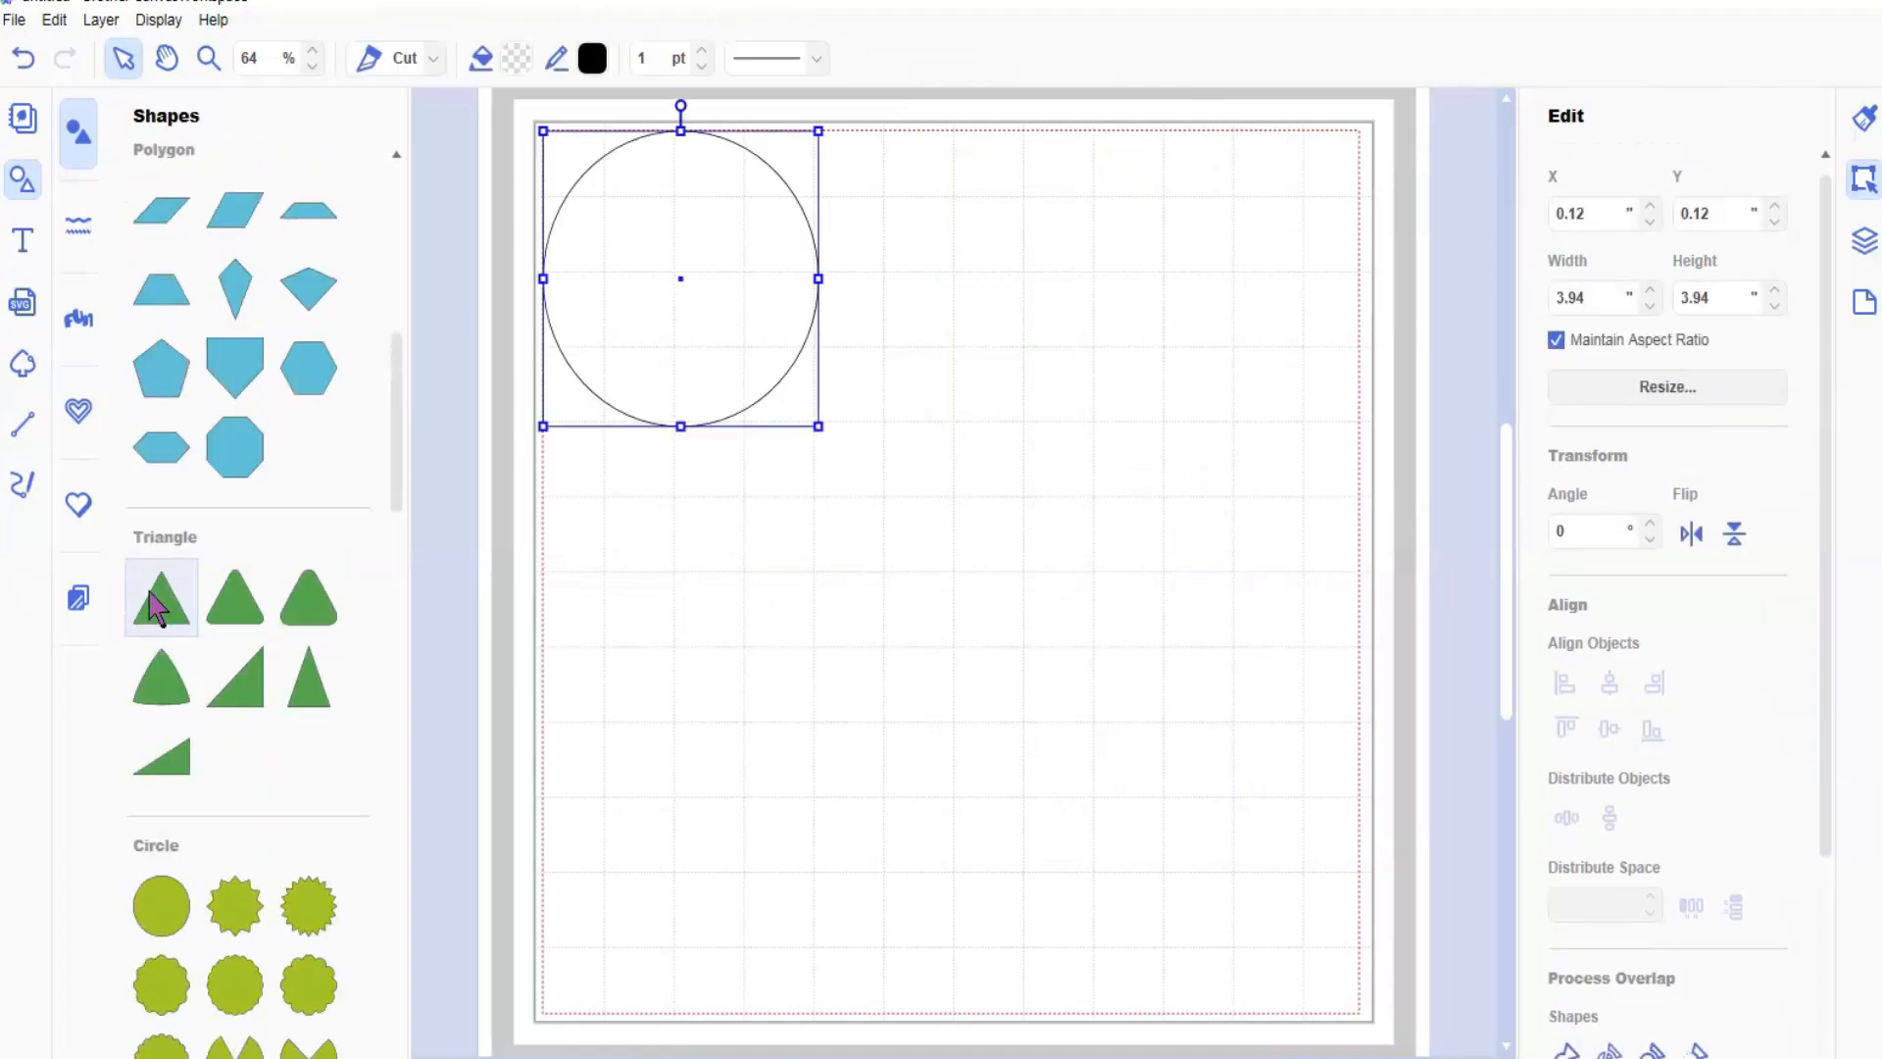
{"action": "scroll", "coordinate": [153, 598], "scroll_direction": "up", "scroll_amount": 2}
{"action": "left_click", "coordinate": [321, 423]}
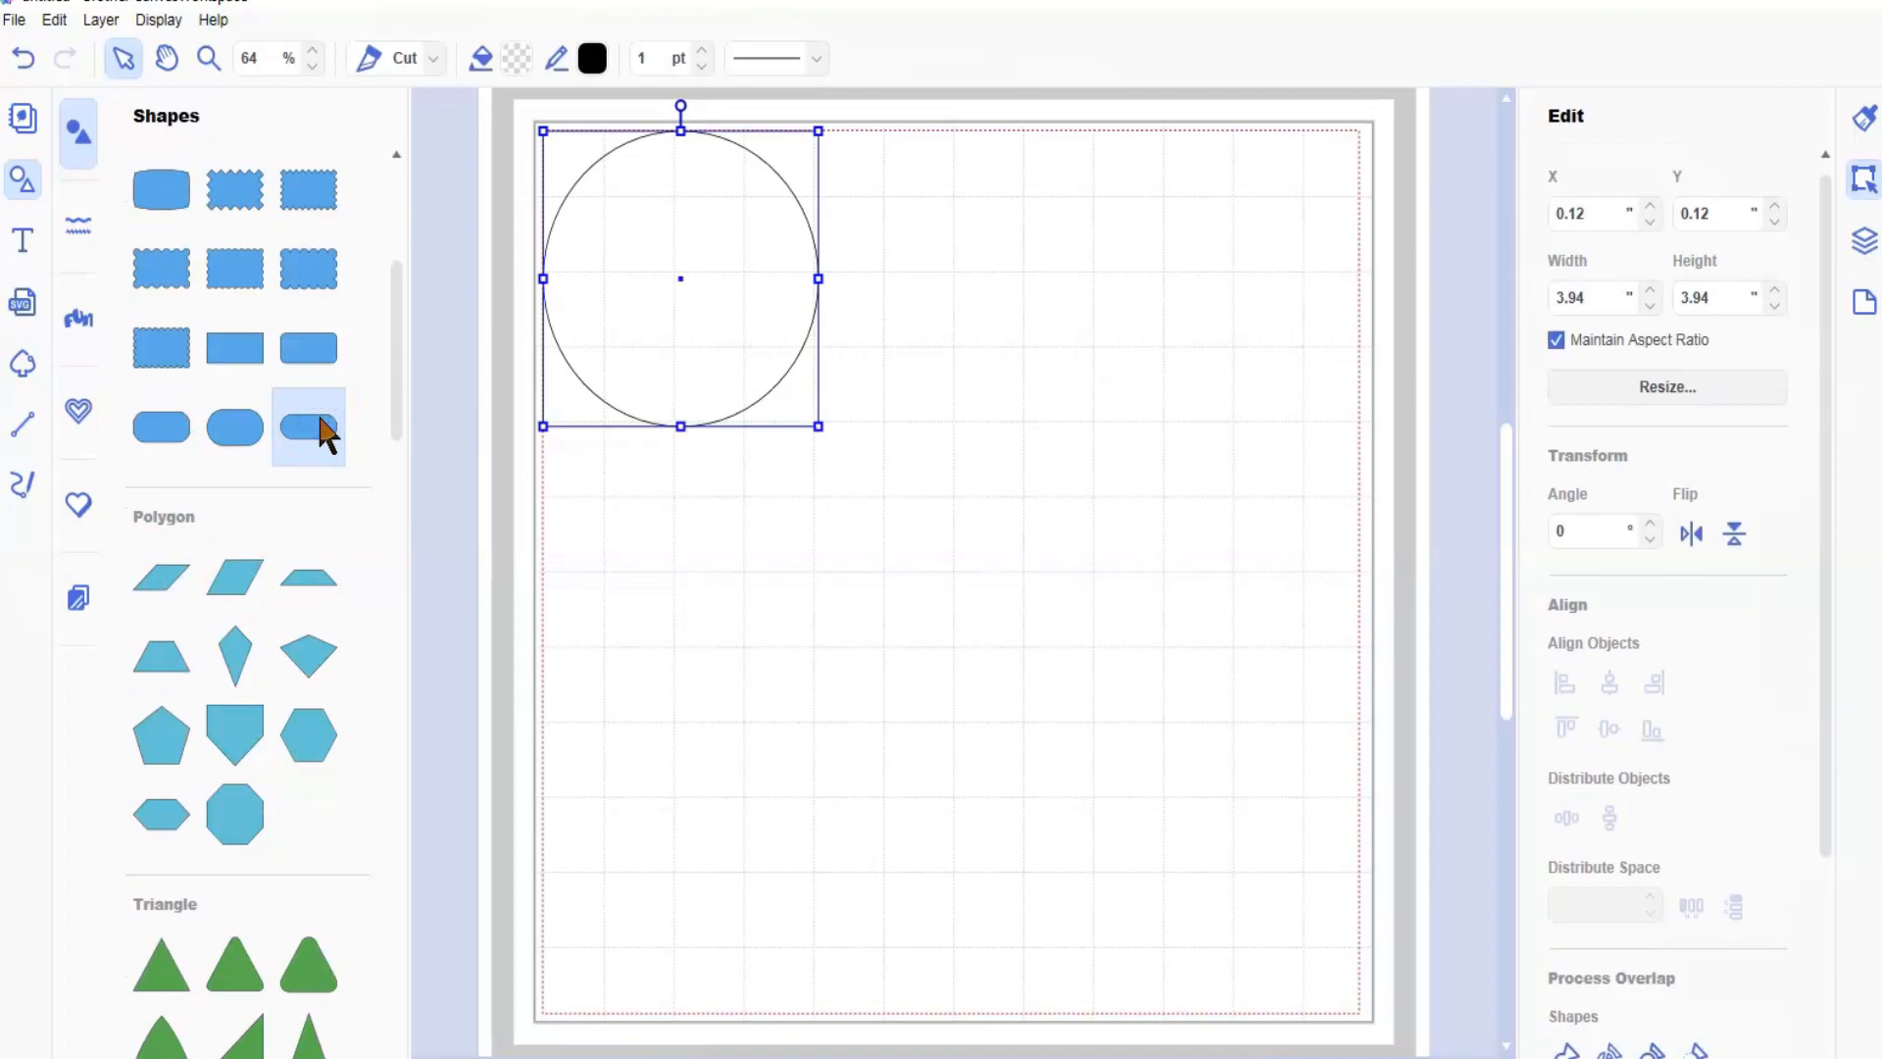
{"action": "left_click", "coordinate": [321, 423]}
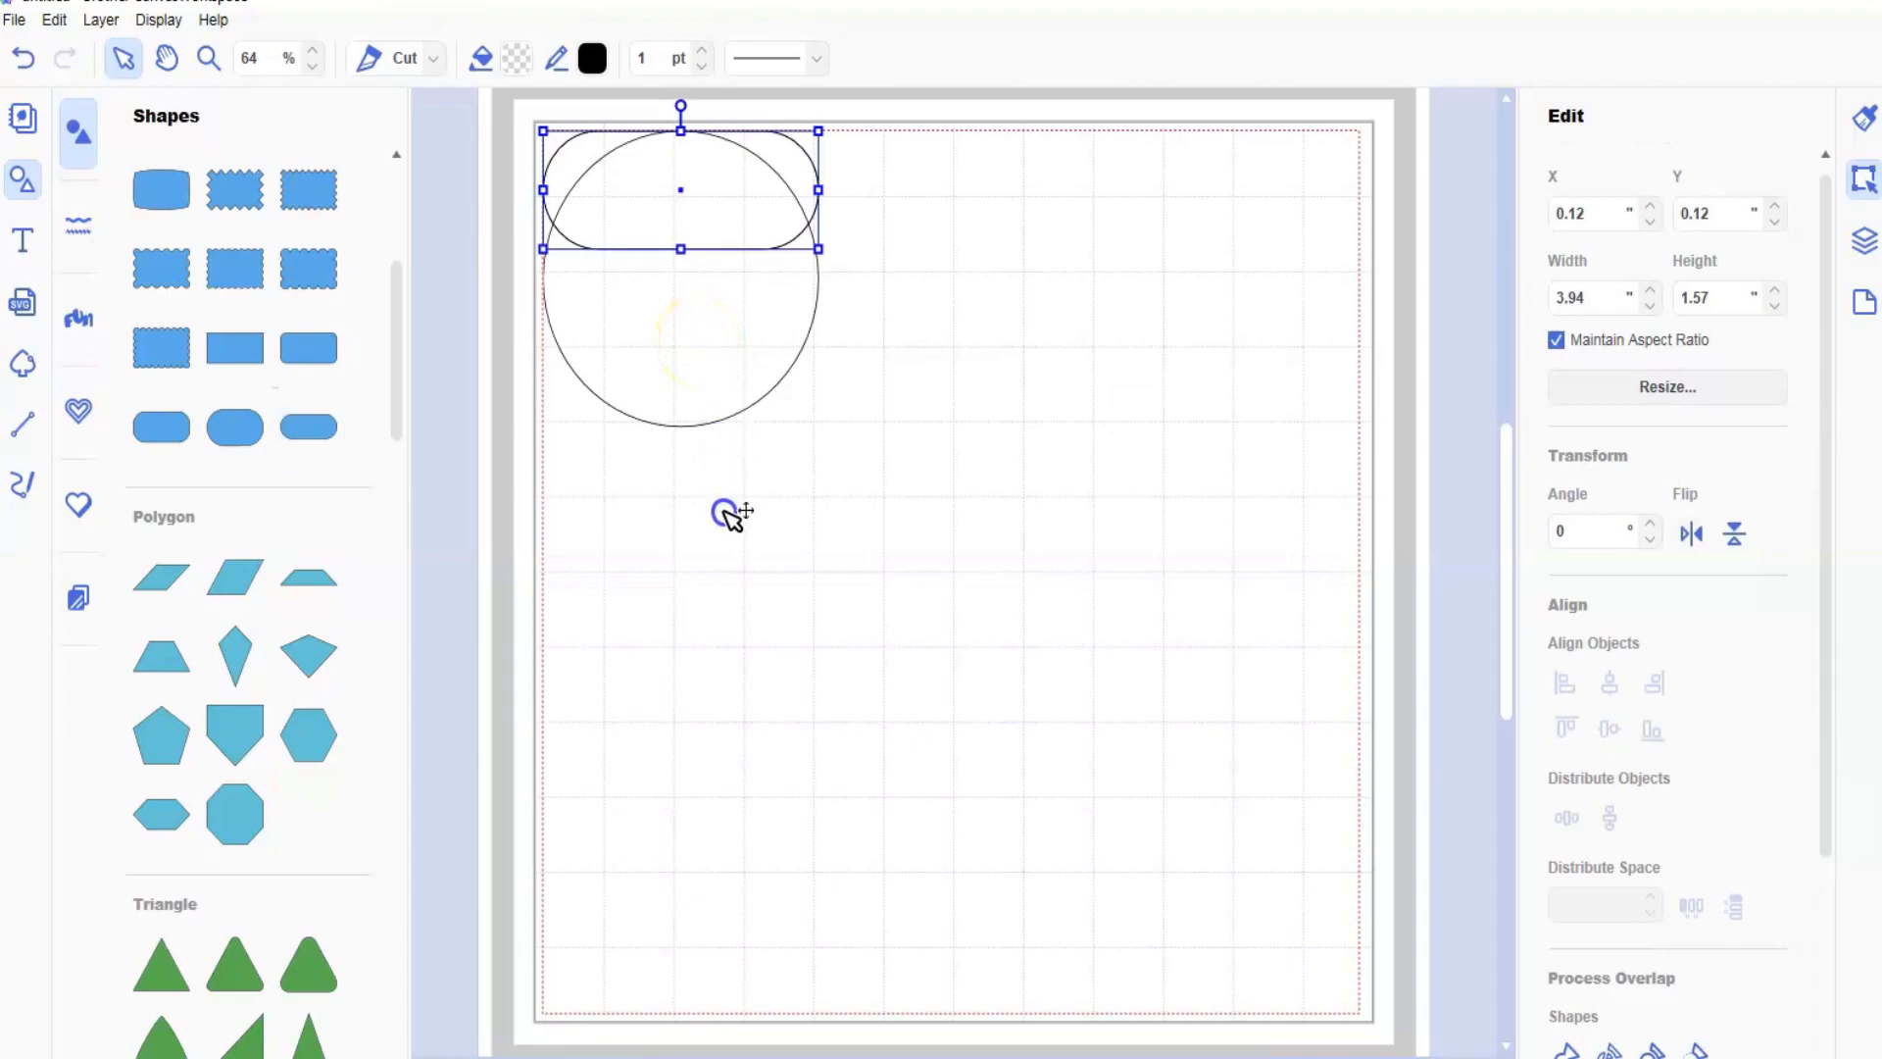
- Move the circle below the rounded rectangle and place a smaller rectangle copy, about 2.56 inches wide, overlapping the circle's base
{"action": "left_click_drag", "start_coordinate": [723, 512], "coordinate": [725, 478]}
{"action": "left_click_drag", "start_coordinate": [655, 185], "coordinate": [669, 262]}
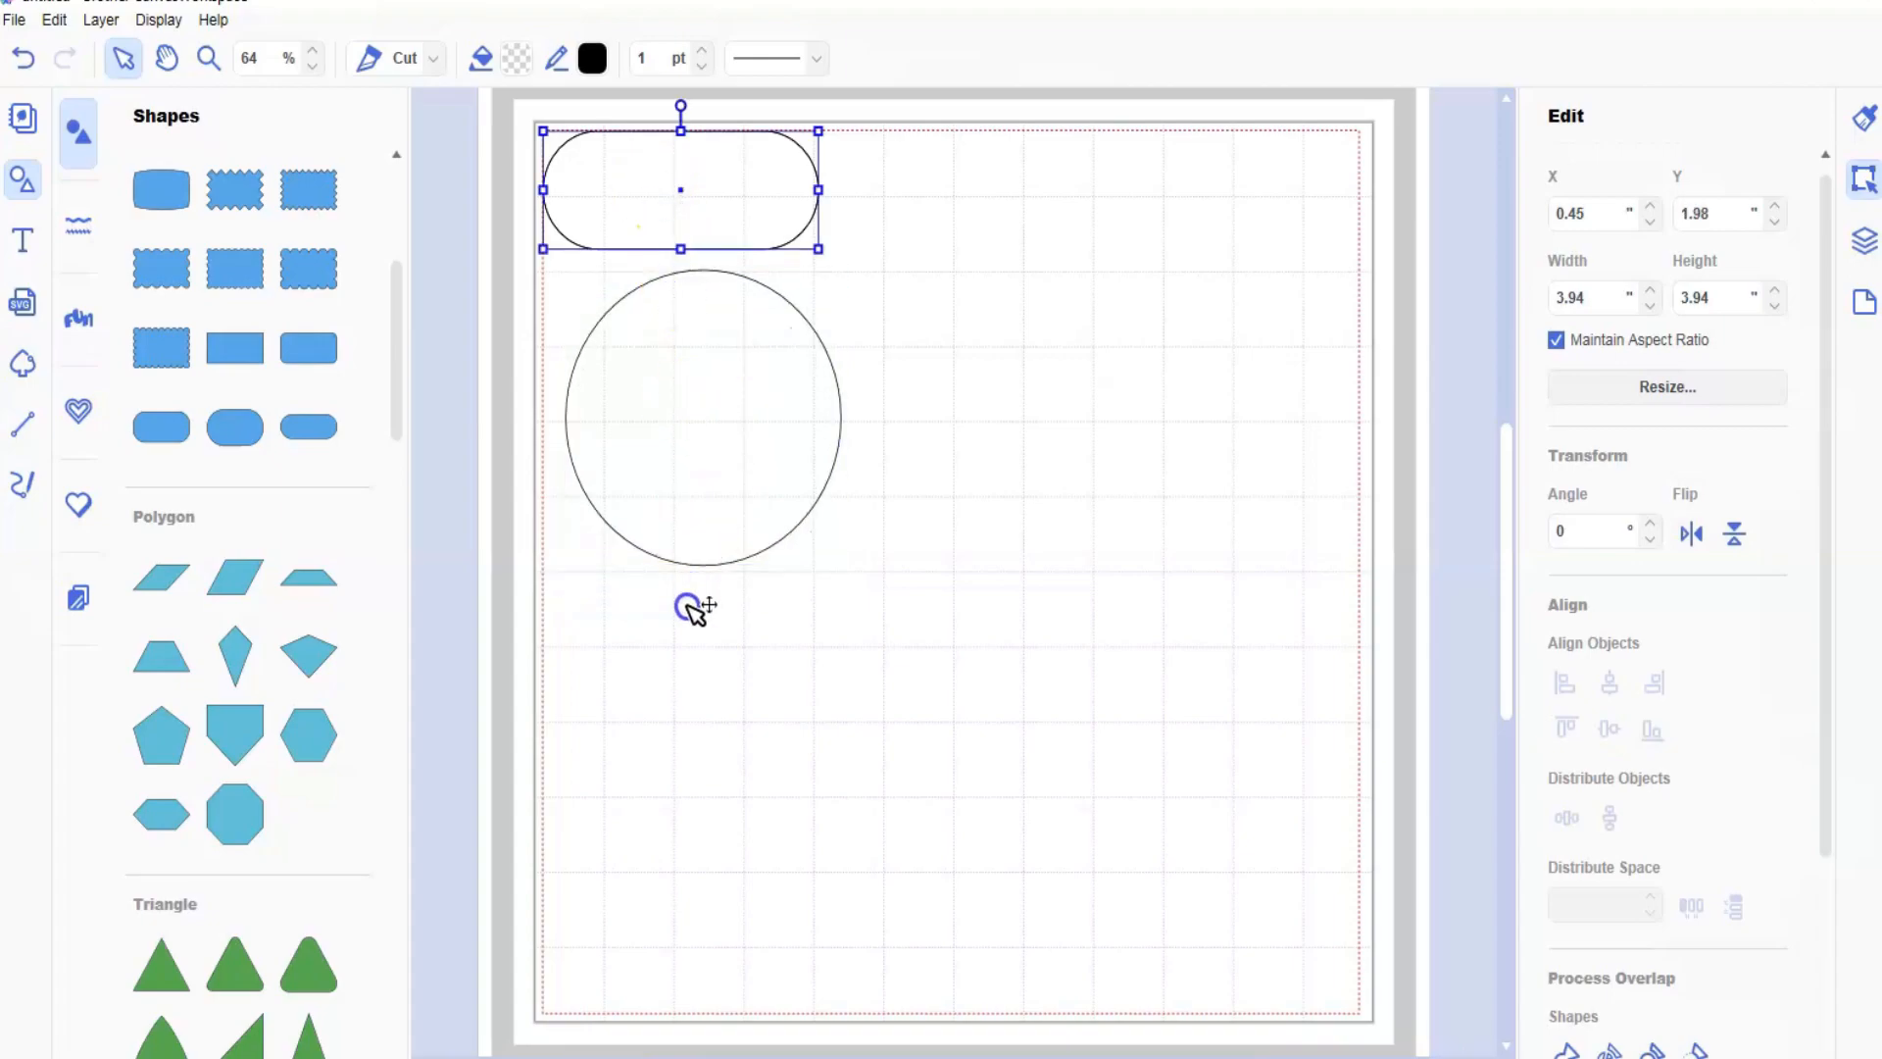
{"action": "left_click_drag", "start_coordinate": [692, 608], "coordinate": [693, 554]}
{"action": "left_click_drag", "start_coordinate": [853, 504], "coordinate": [760, 550]}
{"action": "left_click_drag", "start_coordinate": [672, 609], "coordinate": [715, 607]}
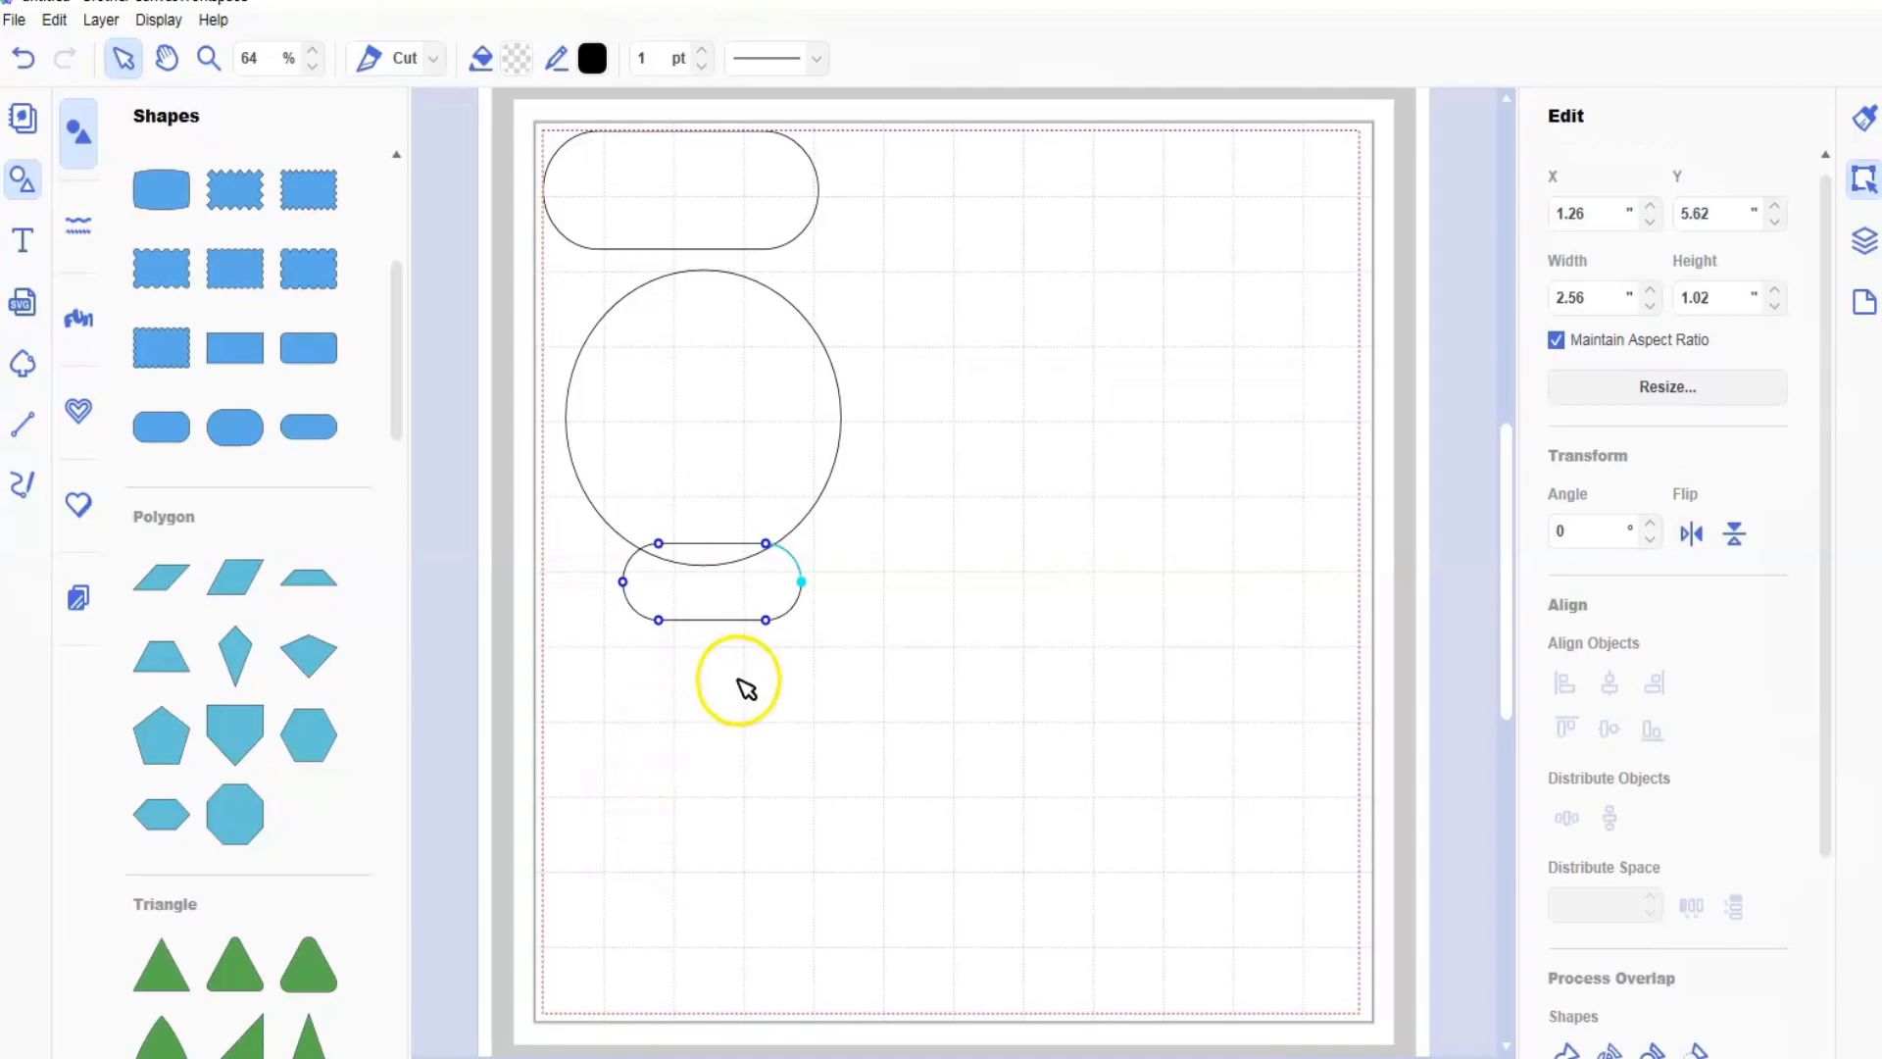
{"action": "left_click", "coordinate": [643, 744]}
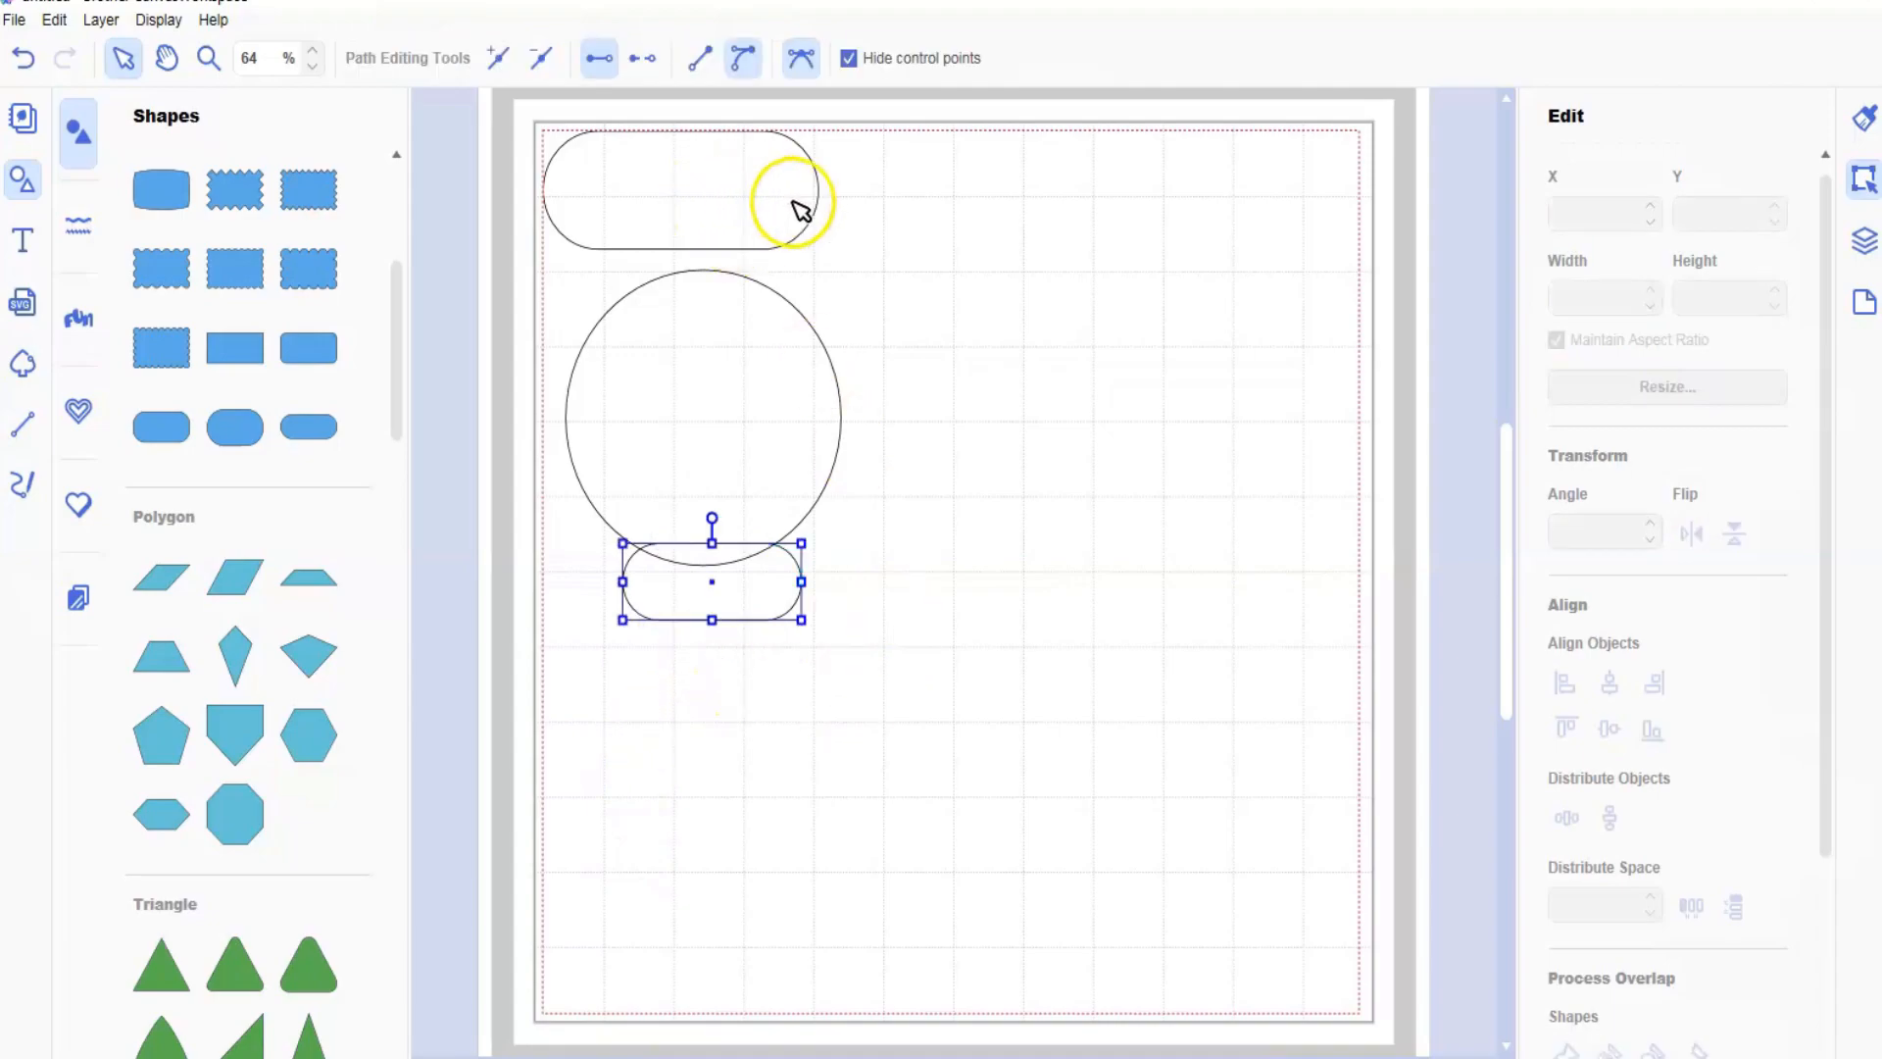
- Move the large rounded rectangle clear of the circle and set the small one's width to 2.50 inches, keeping its proportions
{"action": "left_click_drag", "start_coordinate": [647, 248], "coordinate": [887, 709]}
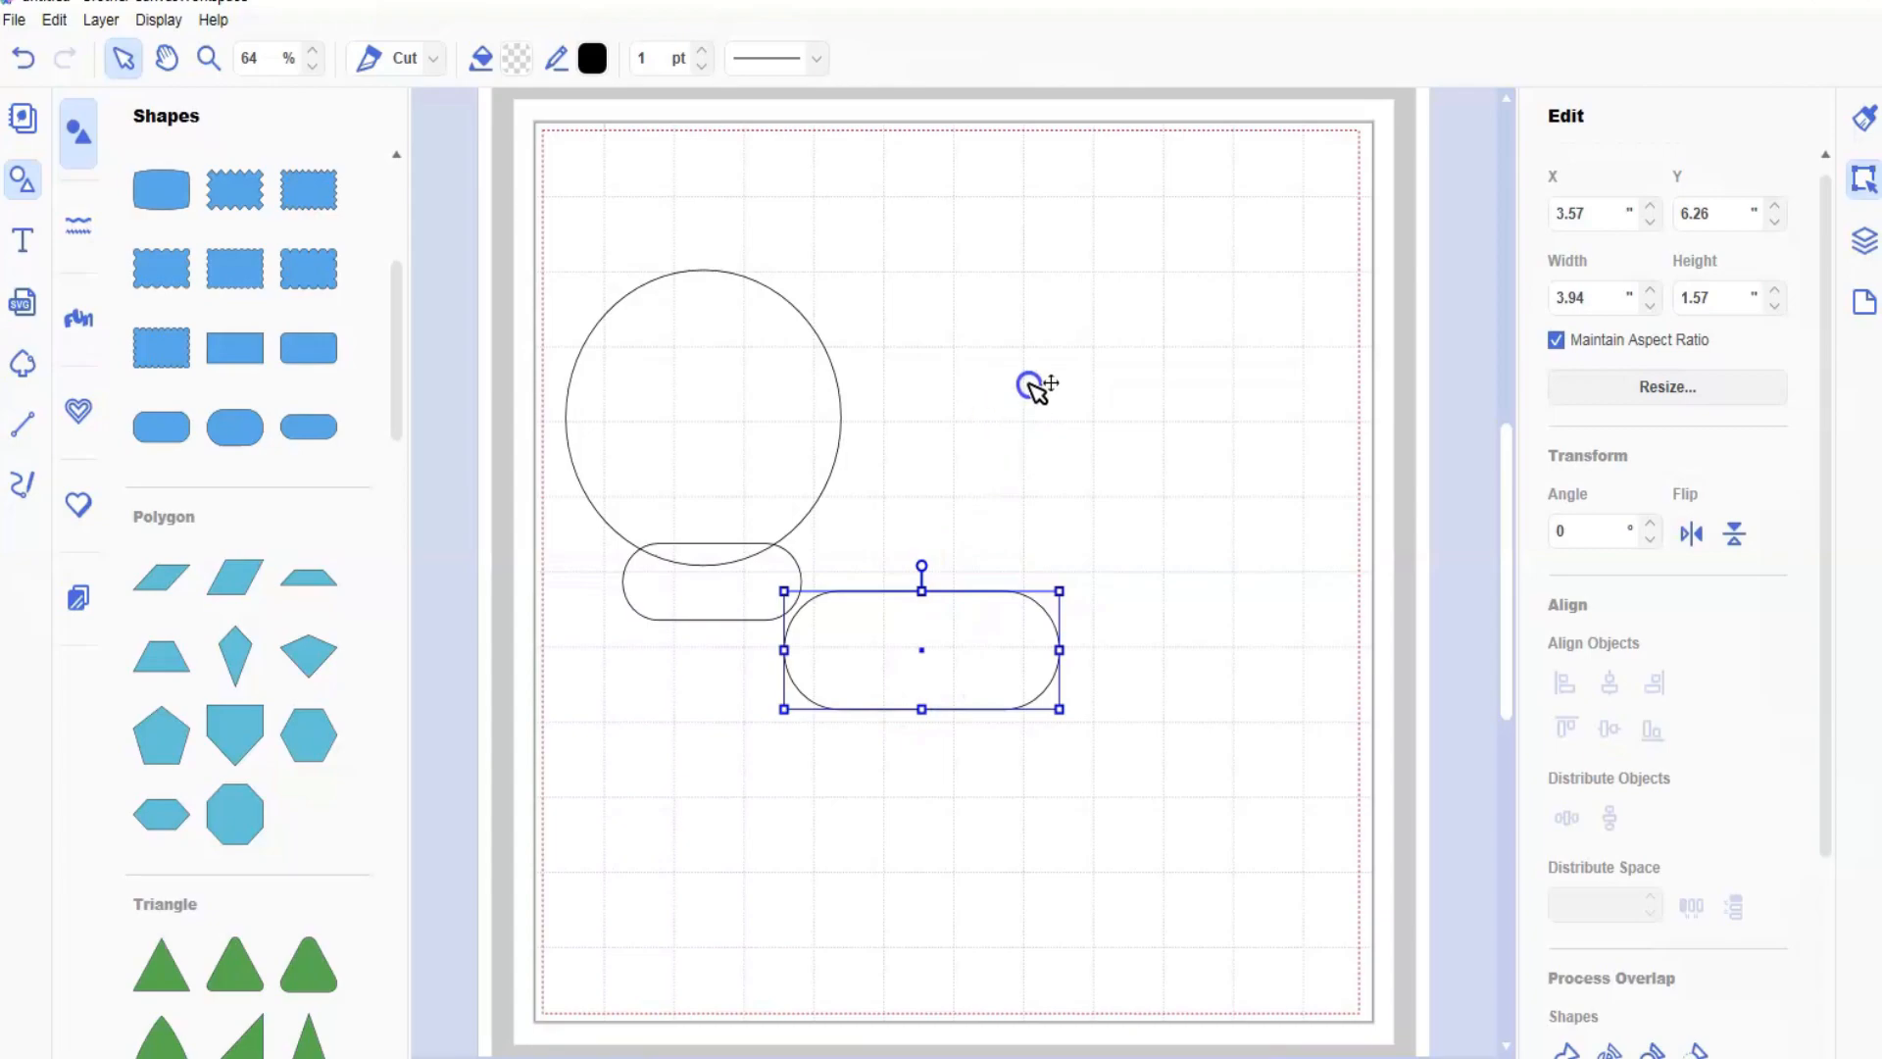
{"action": "left_click_drag", "start_coordinate": [1035, 387], "coordinate": [1059, 273]}
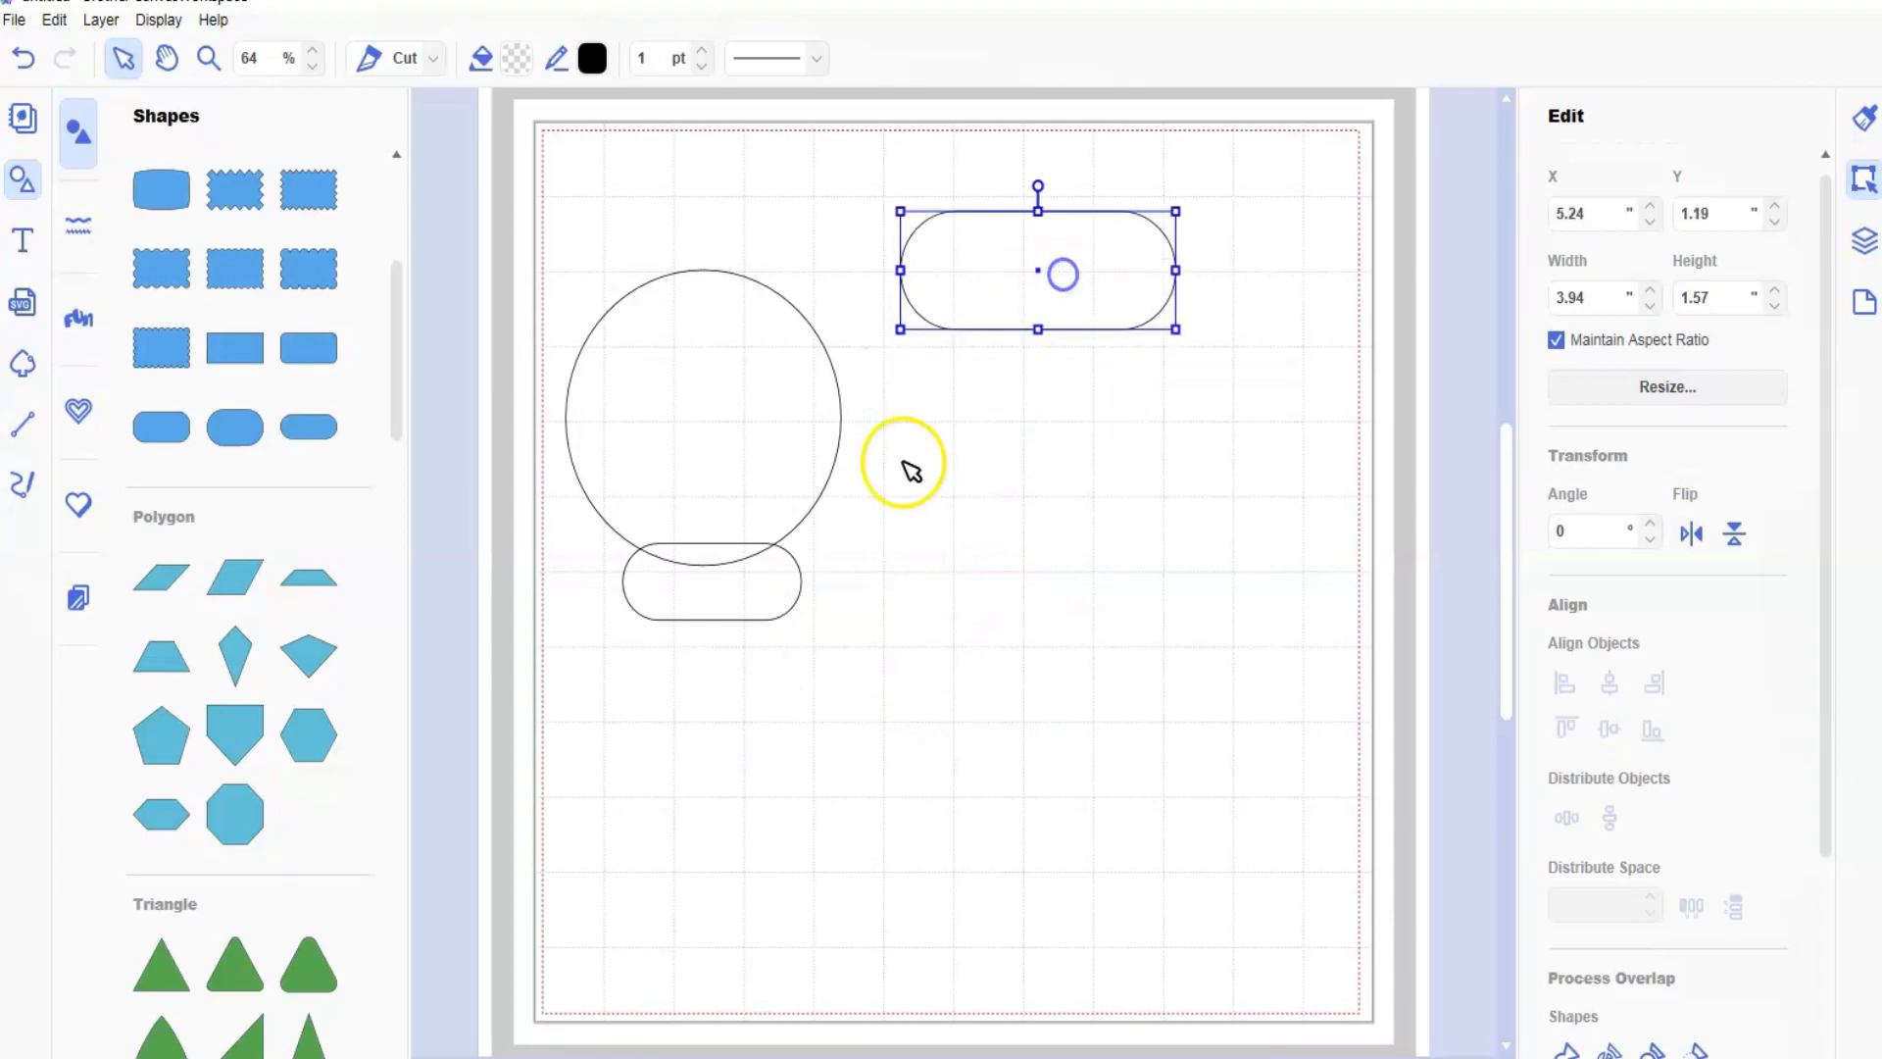
{"action": "left_click", "coordinate": [725, 596]}
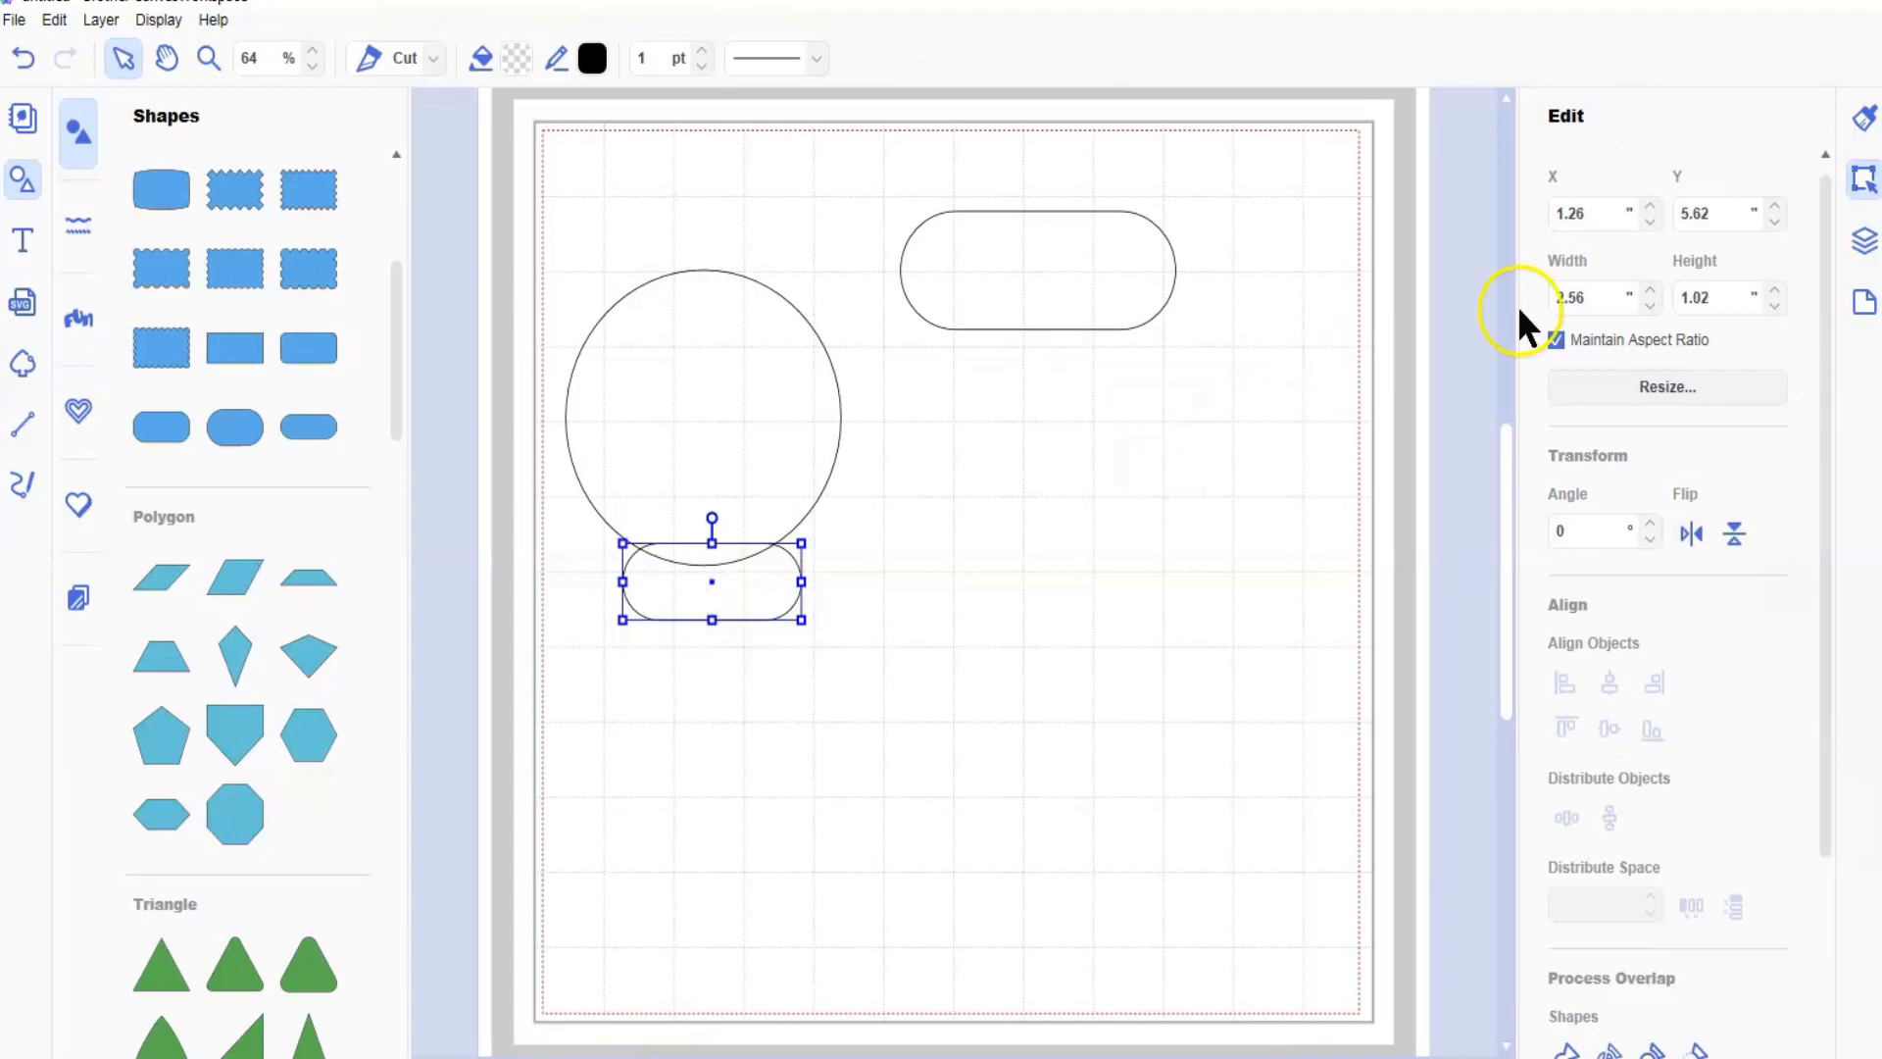
{"action": "left_click", "coordinate": [1588, 294]}
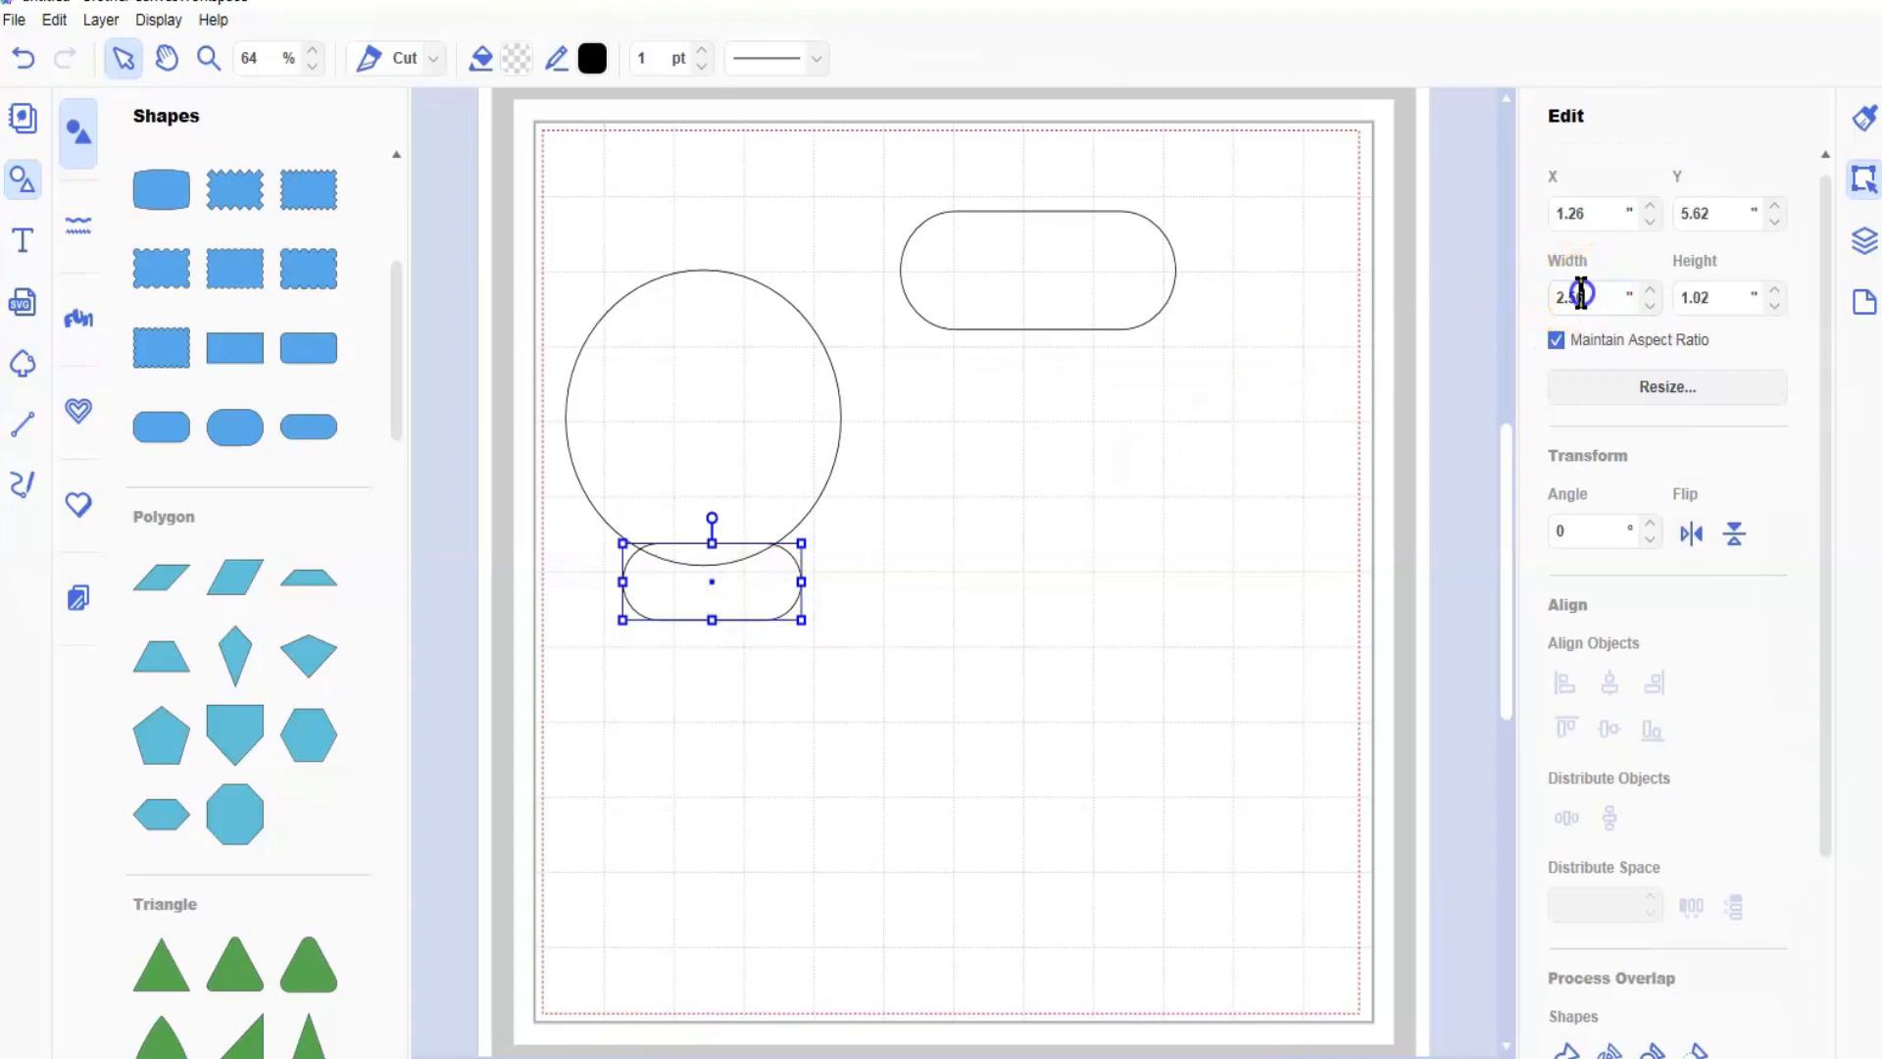
{"action": "double_click", "coordinate": [1587, 294]}
{"action": "type", "text": "0"}
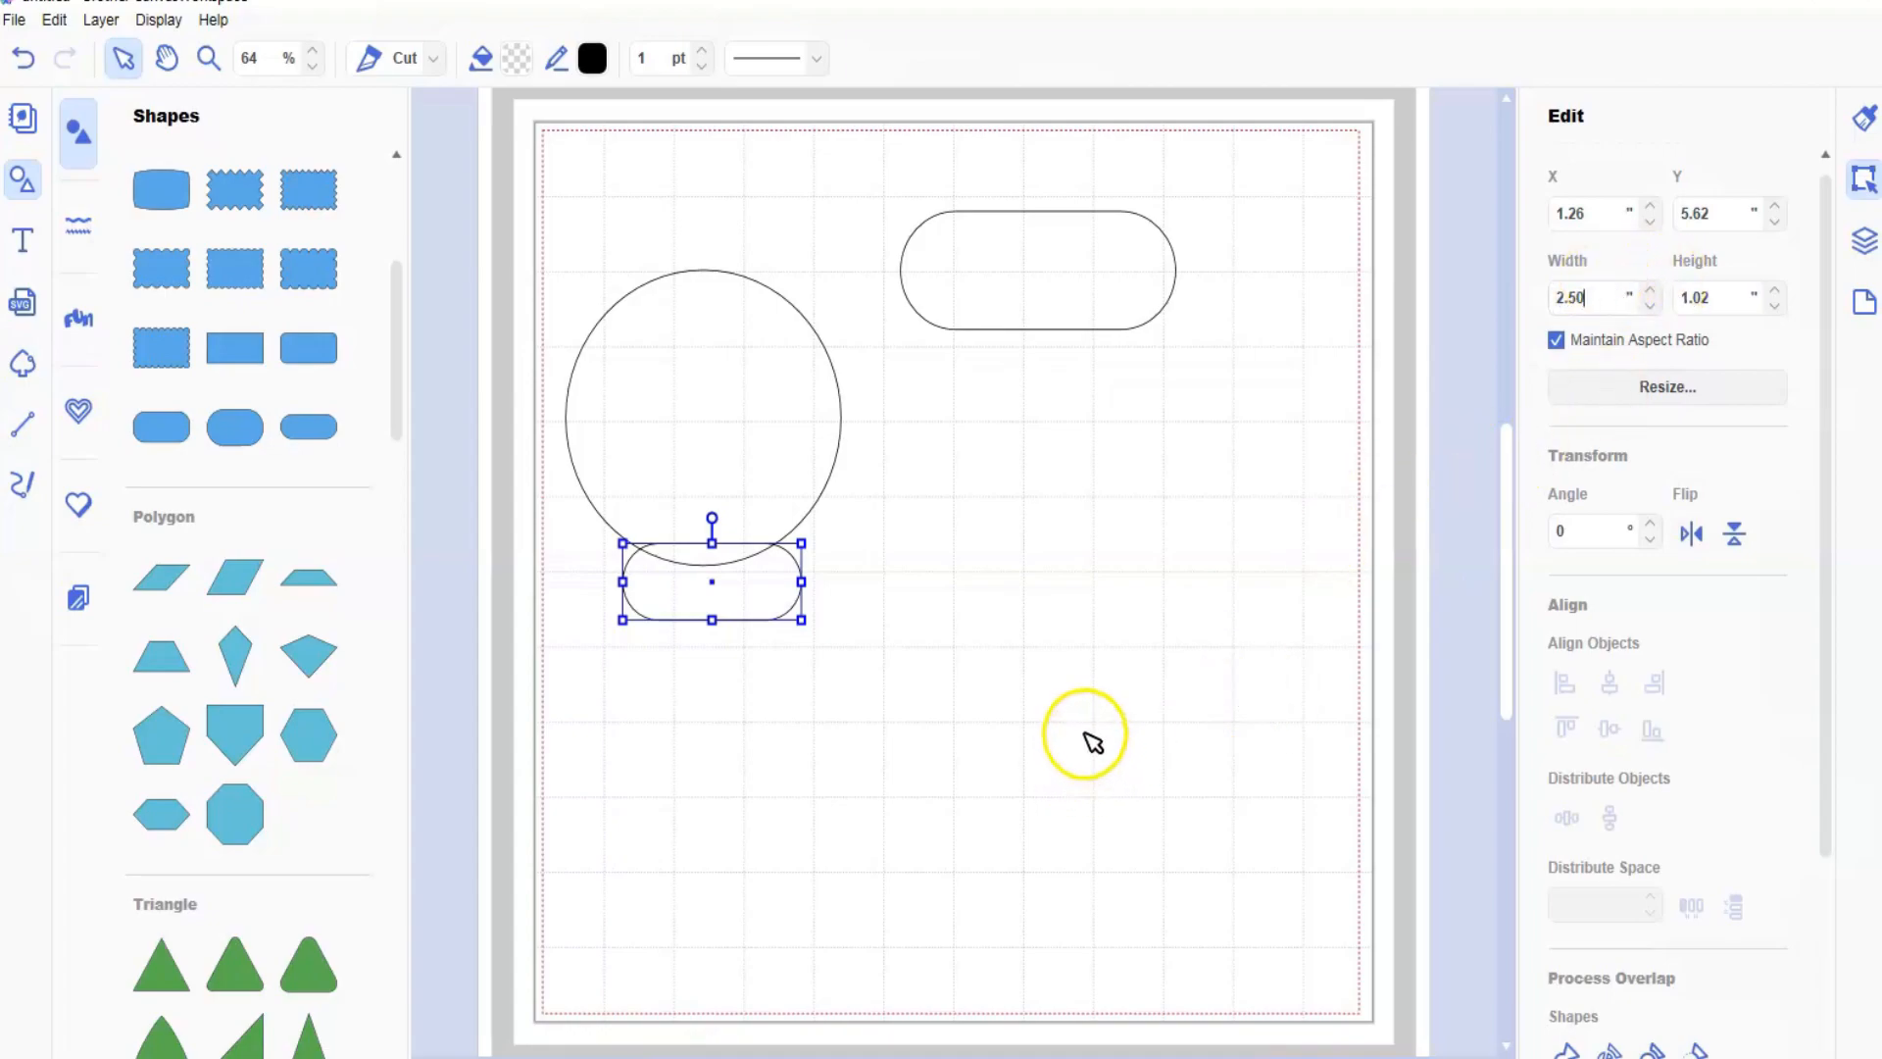
{"action": "key", "text": "Return"}
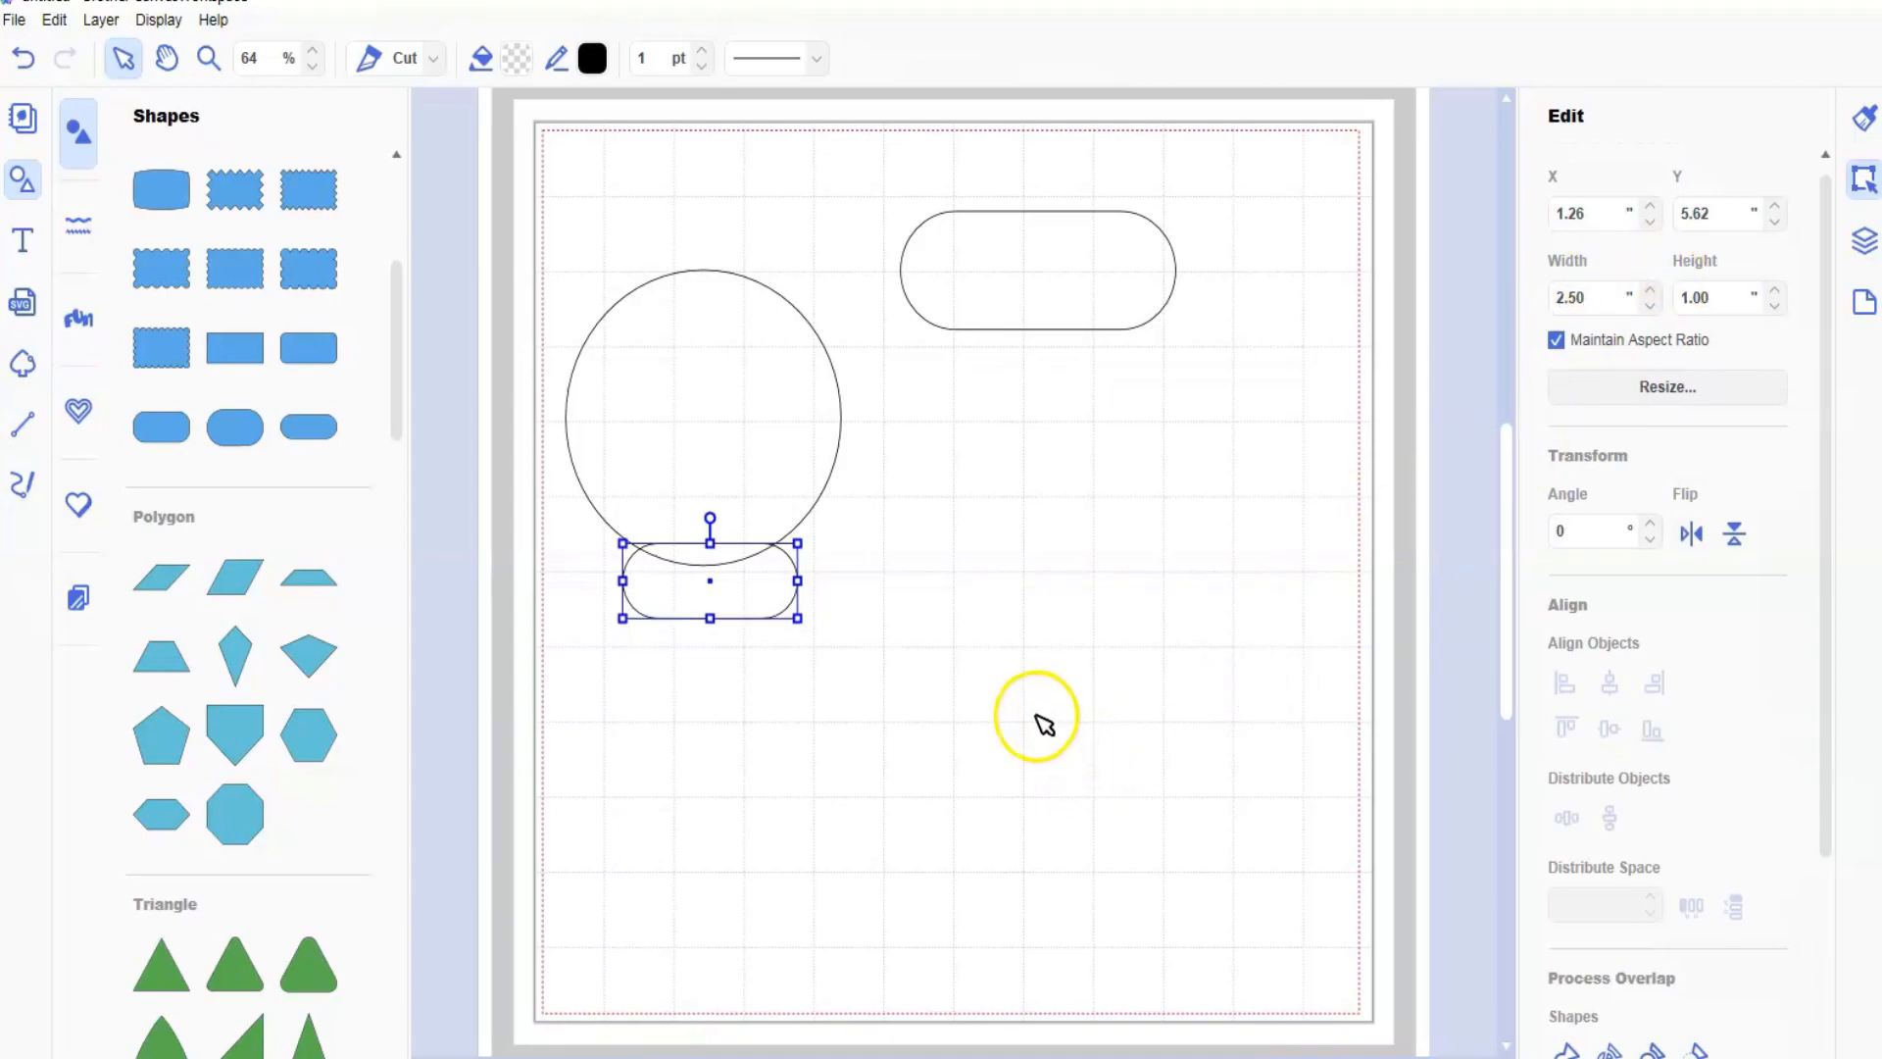
- Duplicate the 2.50 inch rounded rectangle, place the copy just beneath it and set its width to 2.00 inches
{"action": "left_click", "coordinate": [87, 16]}
{"action": "left_click", "coordinate": [137, 51]}
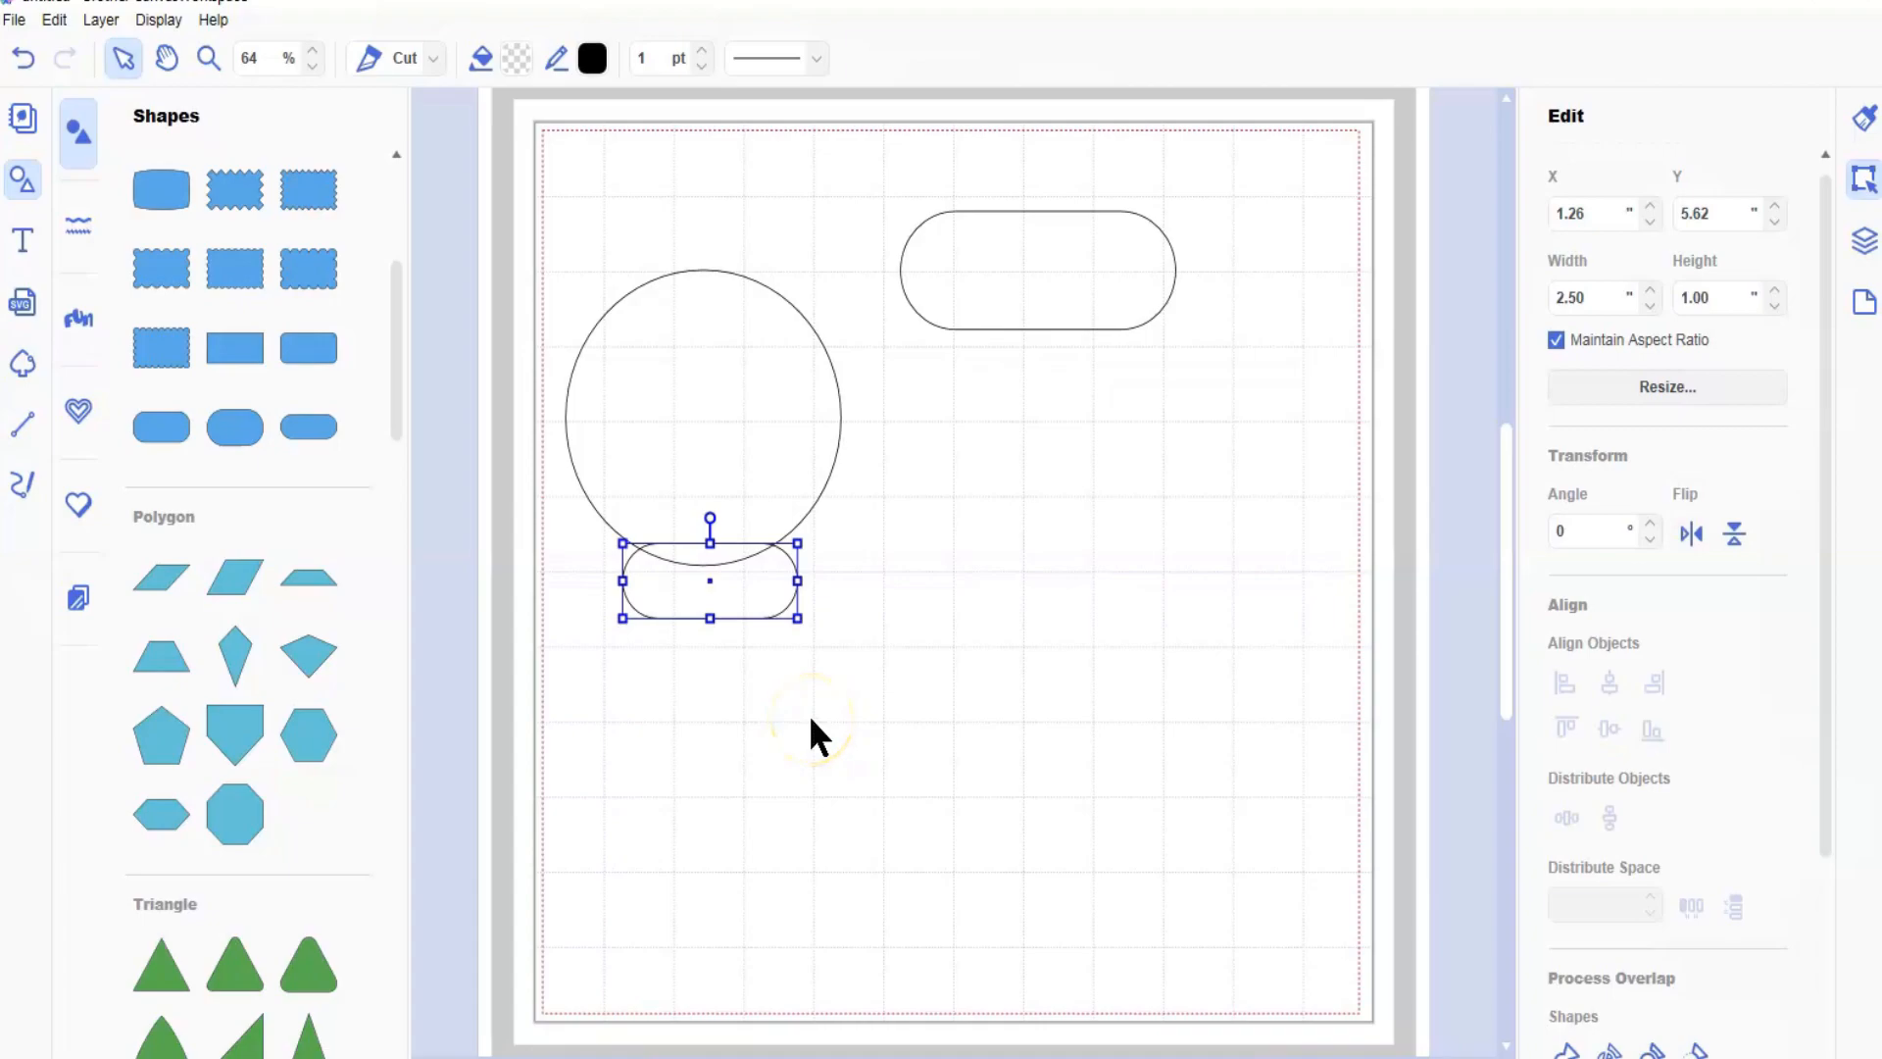
{"action": "left_click_drag", "start_coordinate": [759, 627], "coordinate": [751, 683]}
{"action": "left_click", "coordinate": [1585, 294]}
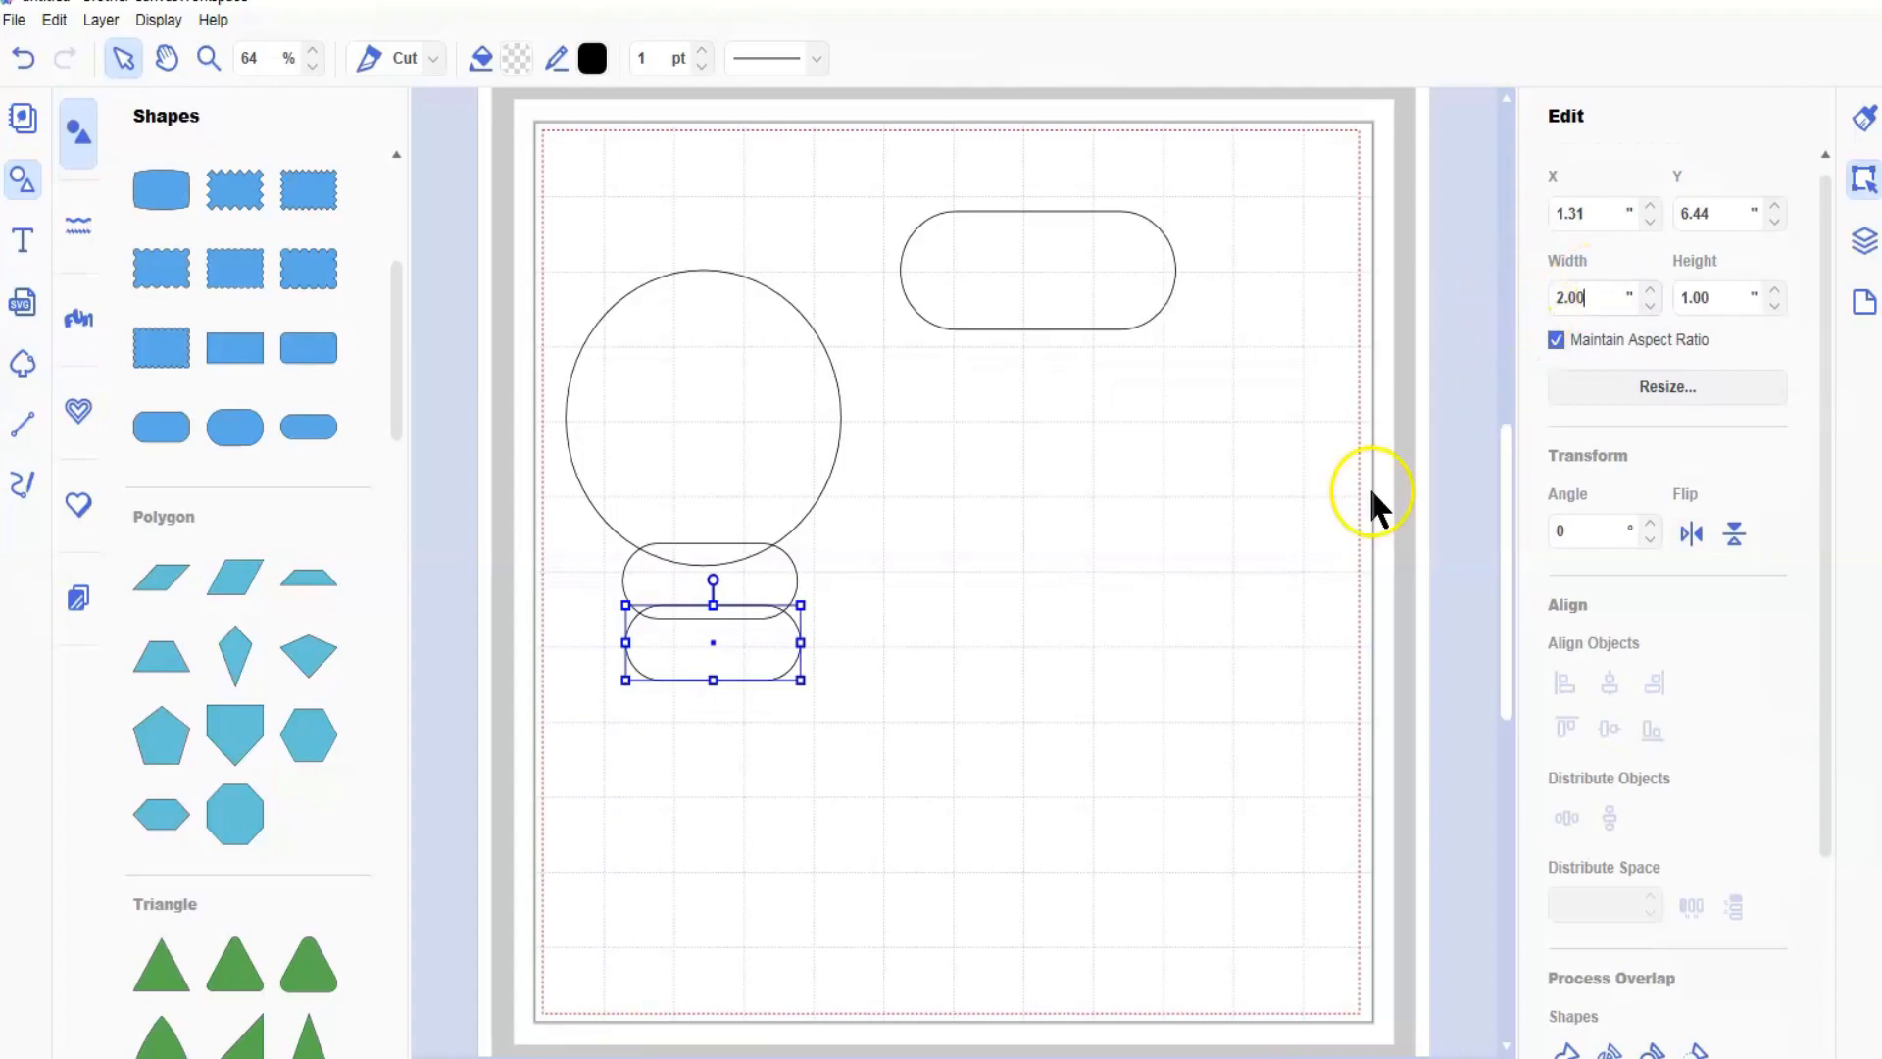
{"action": "type", "text": "2.00"}
{"action": "key", "text": "Return"}
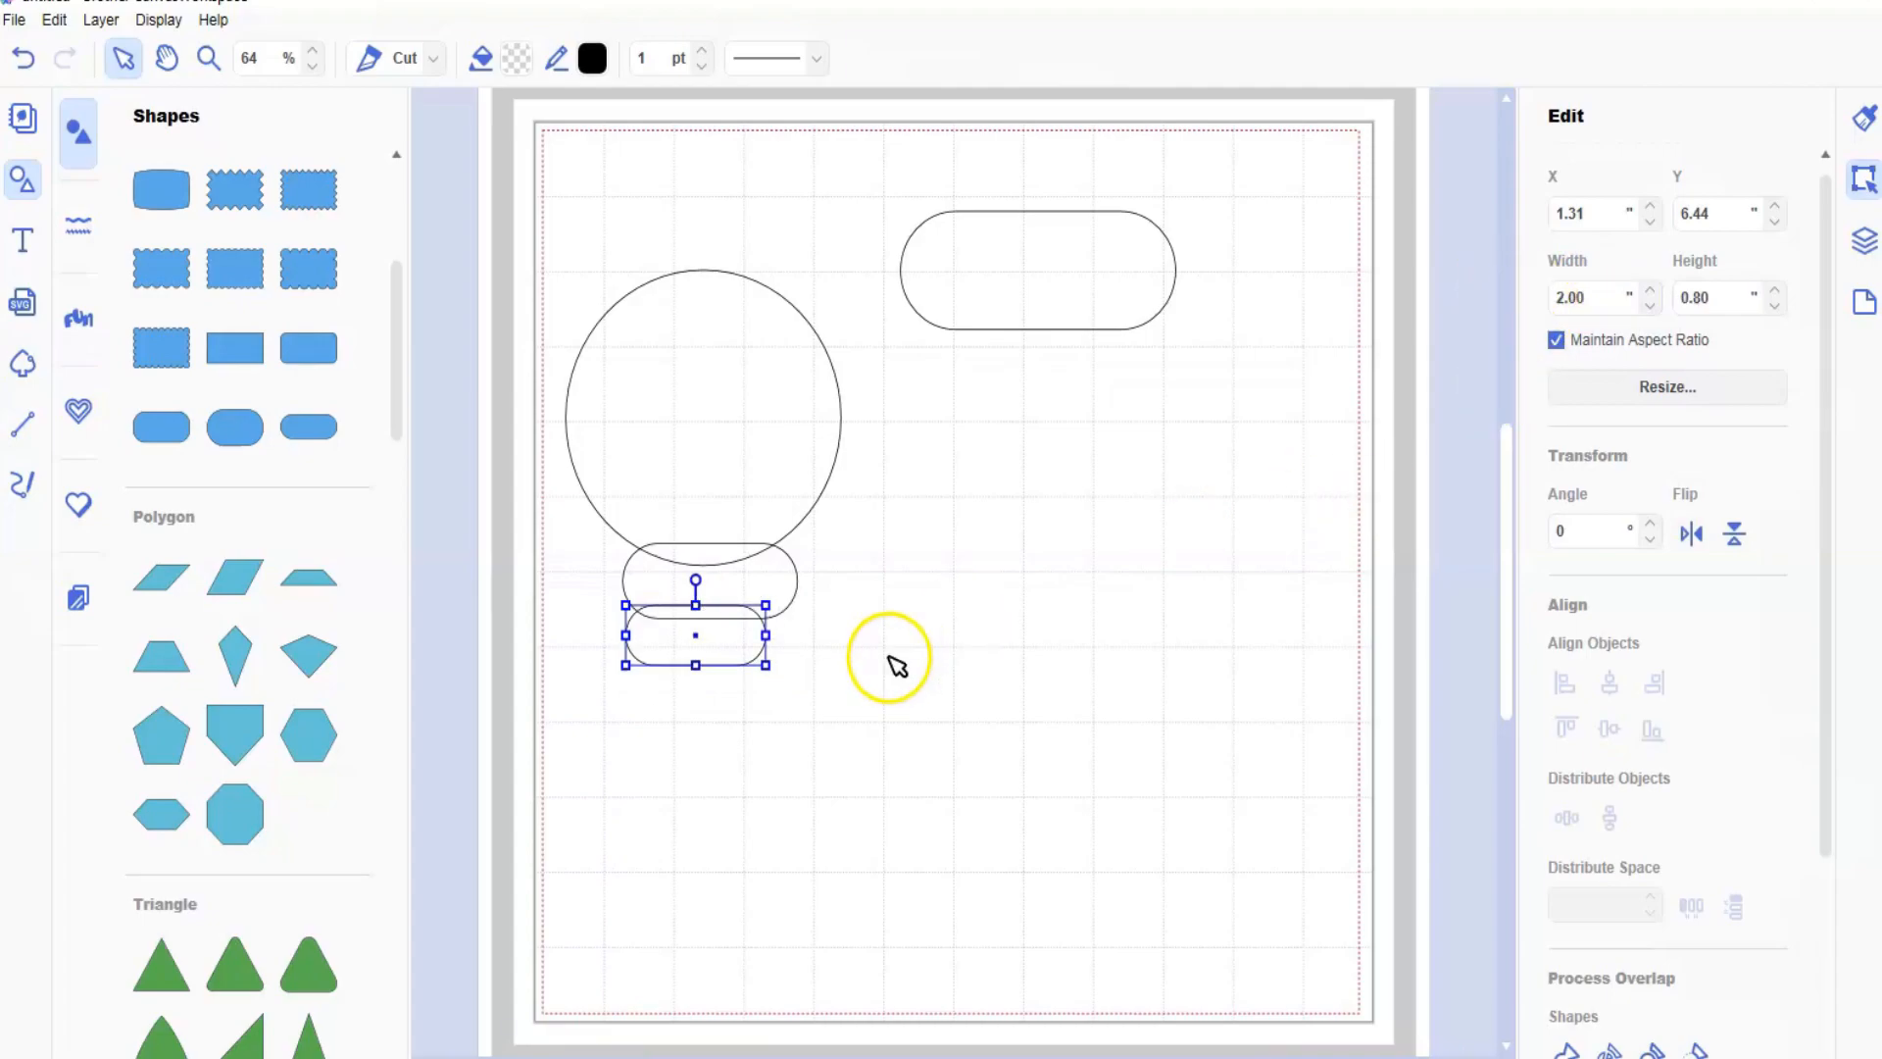
- Duplicate the 2.00 inch rounded rectangle and set the copy's width to 1.5 inches
{"action": "double_click", "coordinate": [726, 651]}
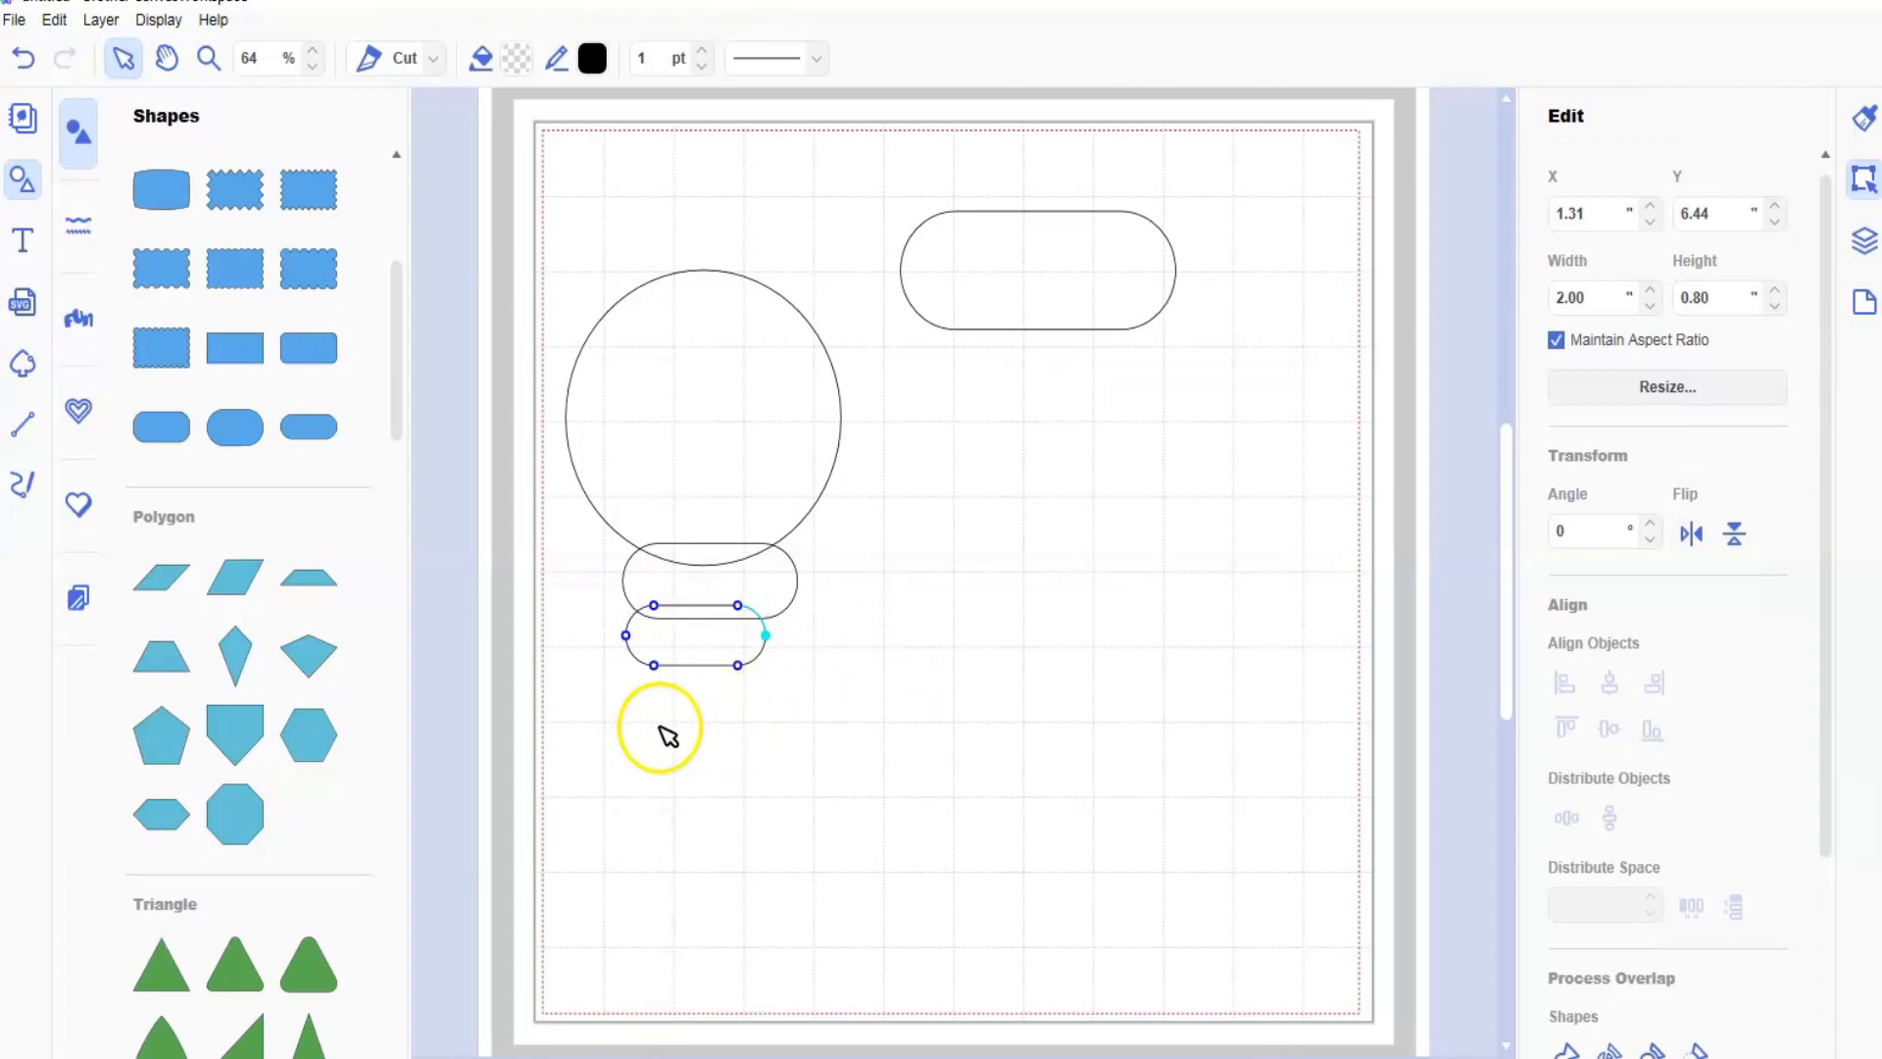
{"action": "left_click", "coordinate": [730, 725]}
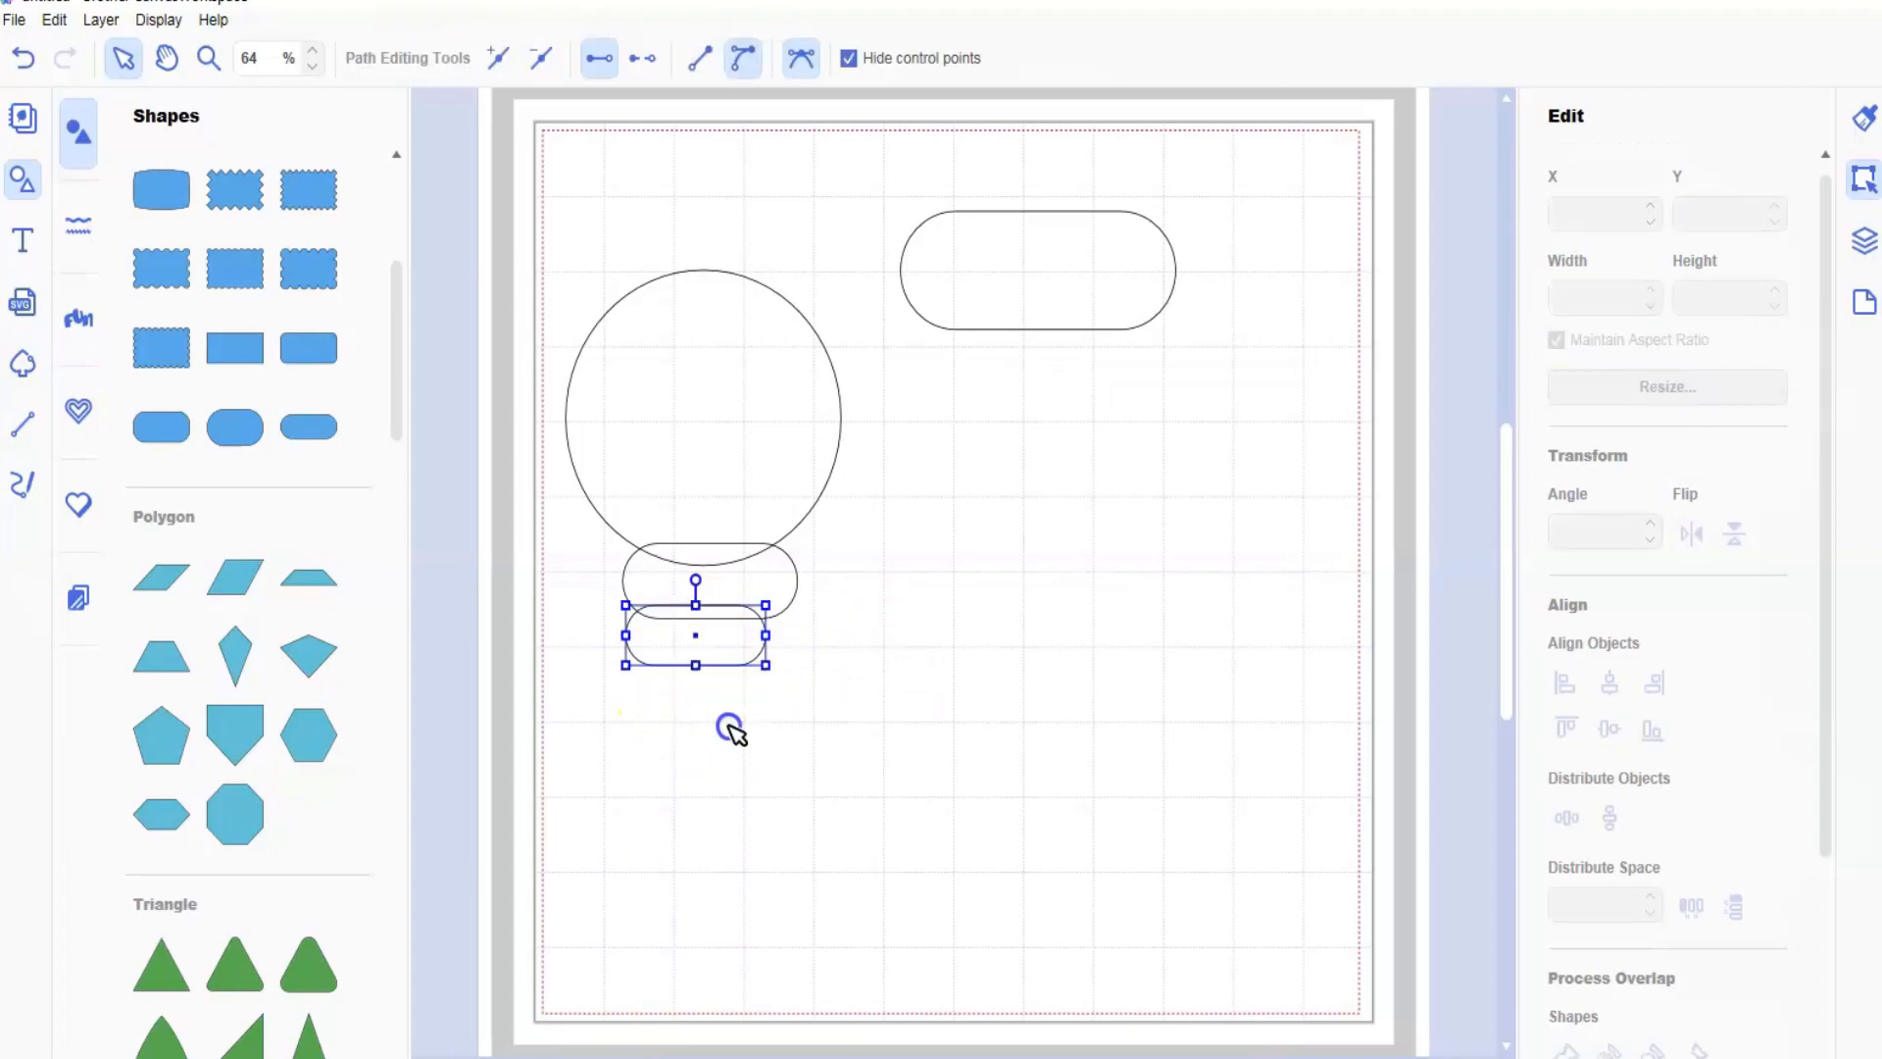
{"action": "left_click", "coordinate": [98, 20]}
{"action": "left_click", "coordinate": [116, 47]}
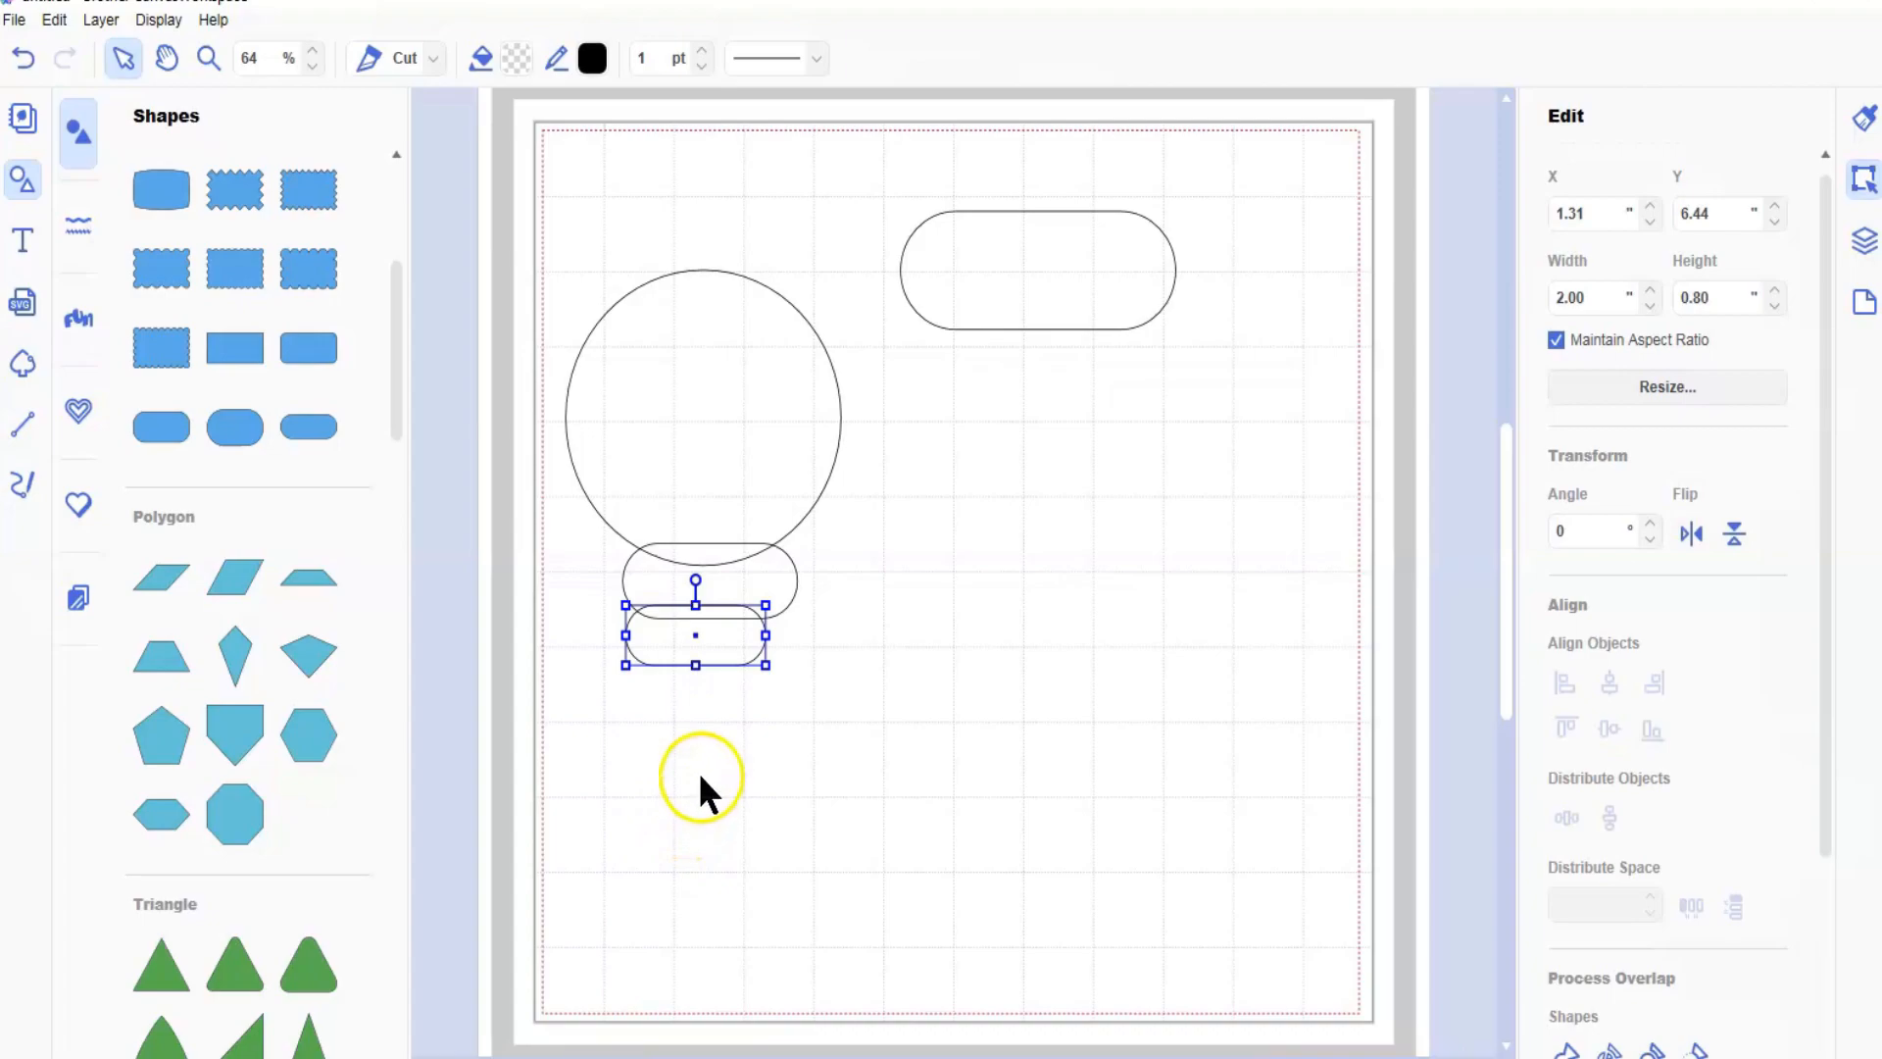
{"action": "key", "text": "ctrl+d"}
{"action": "double_click", "coordinate": [1607, 296]}
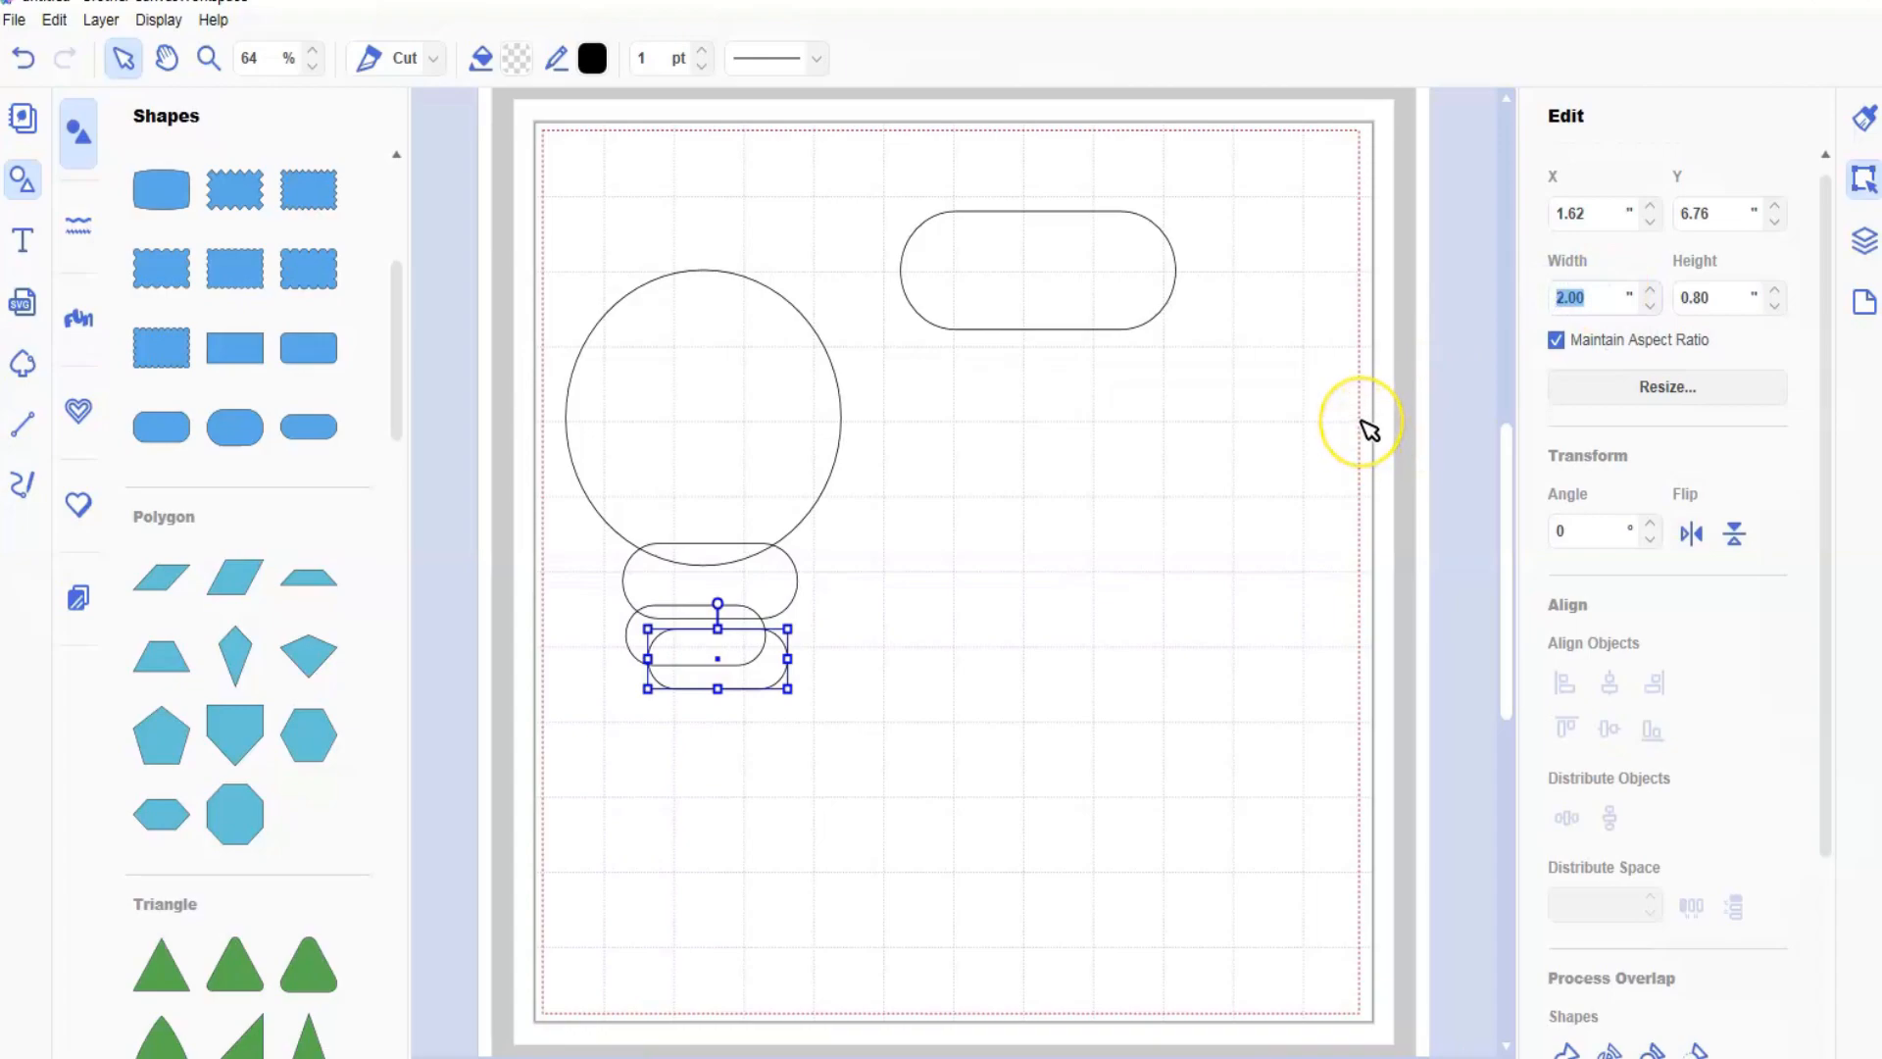
{"action": "type", "text": "1.5"}
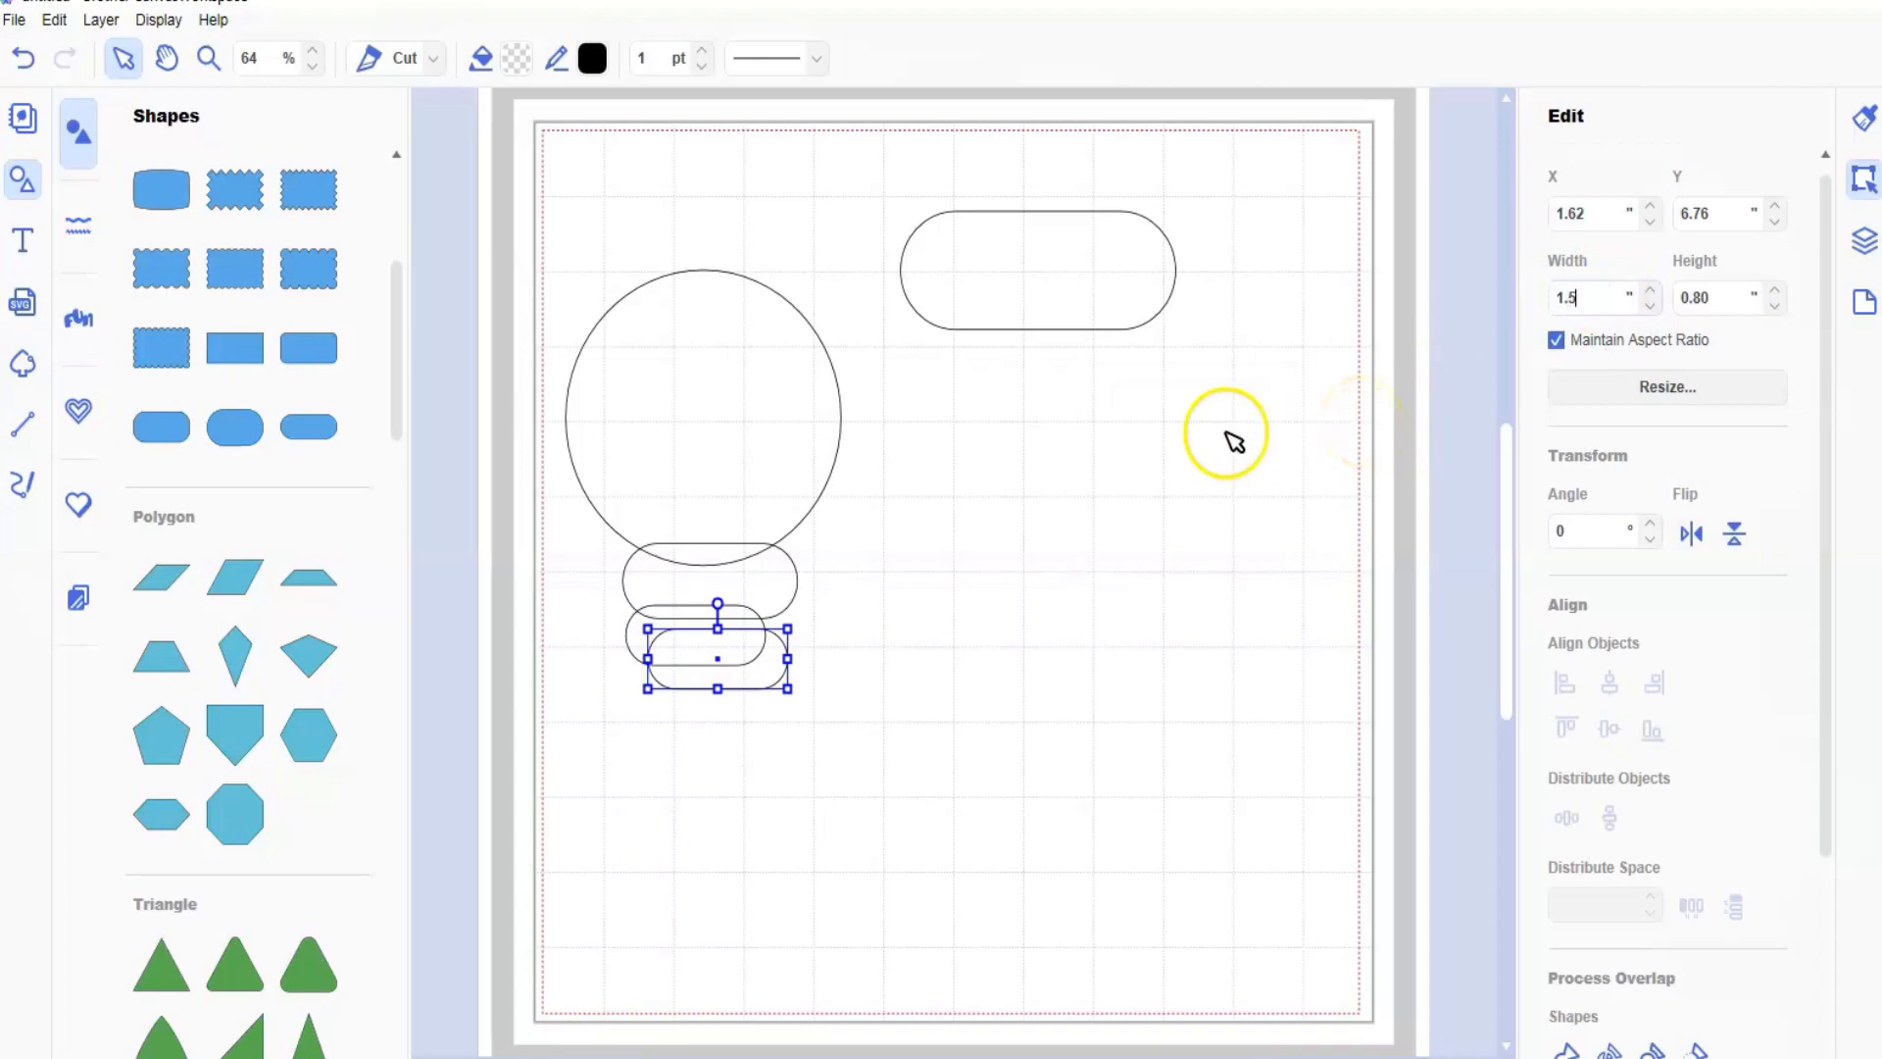
{"action": "key", "text": "Return"}
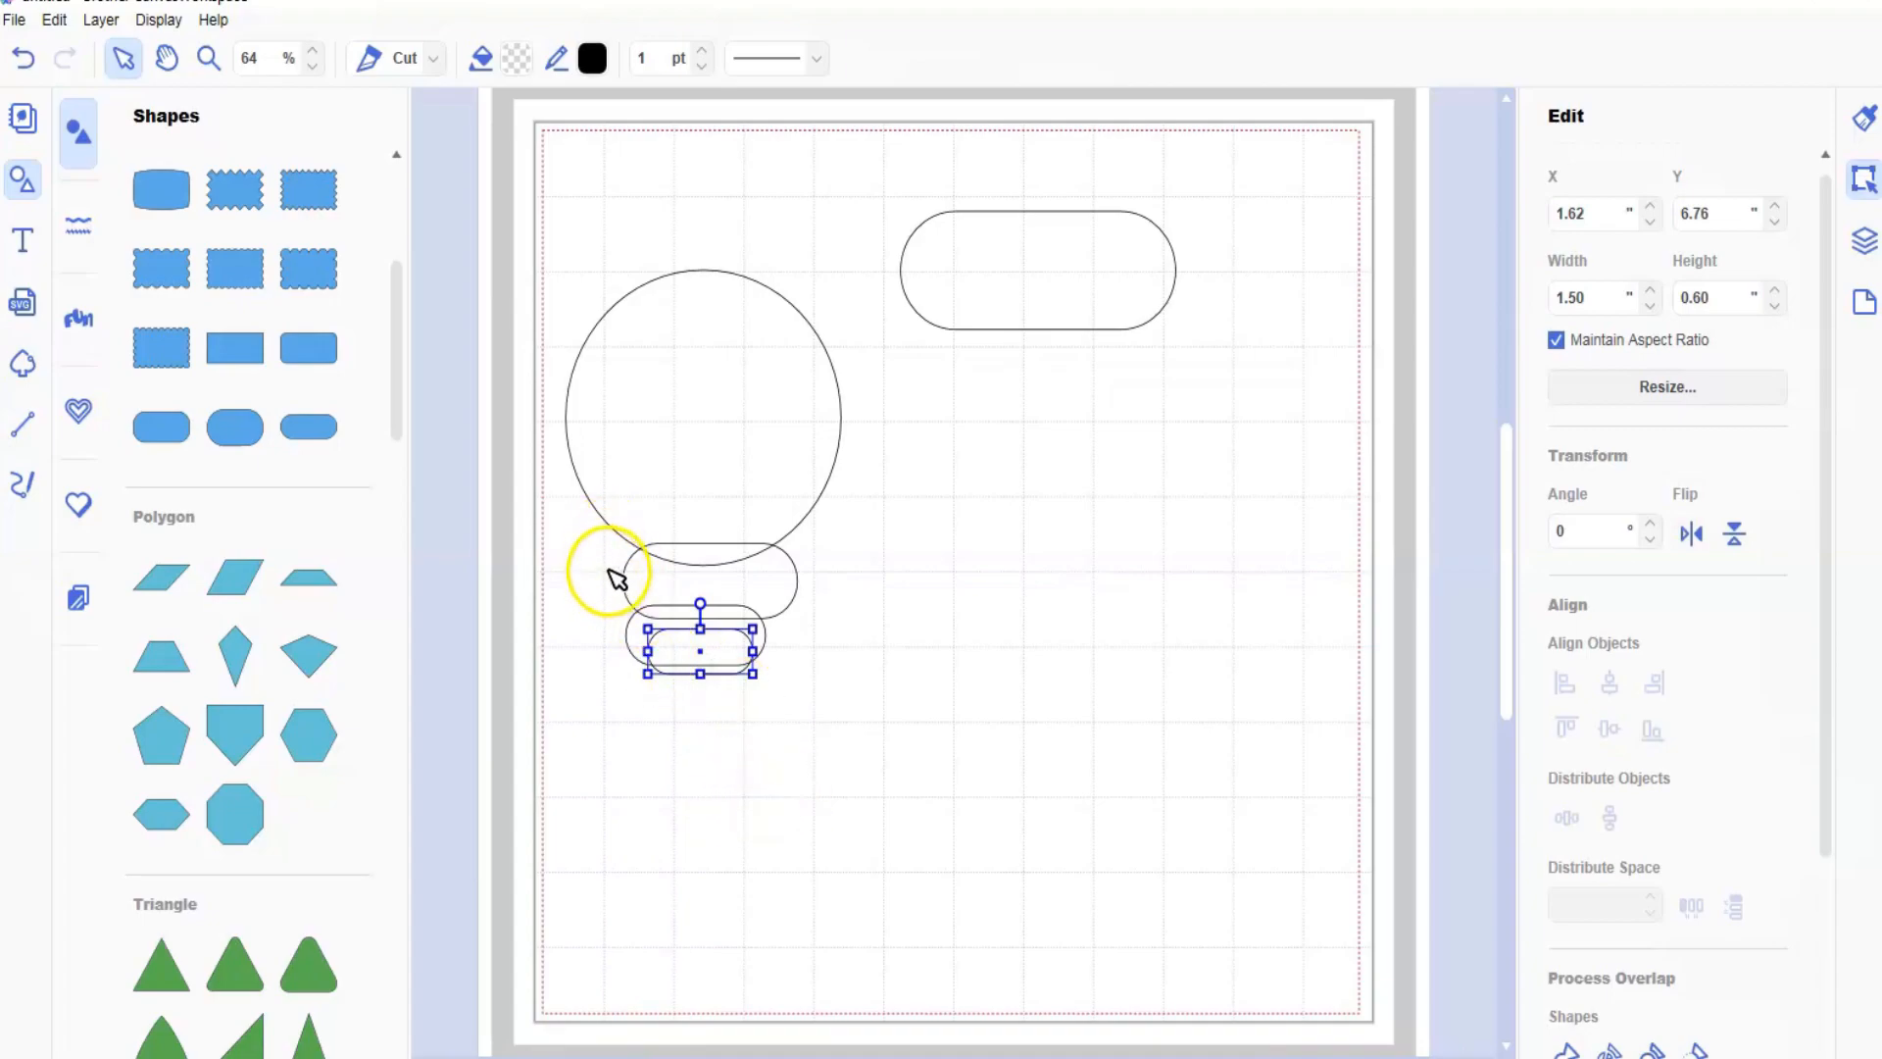
- Scale the three small rounded rectangles together to about 1.59 inches overall width, without the circle, and centre-align them horizontally
{"action": "left_click_drag", "start_coordinate": [609, 560], "coordinate": [855, 755]}
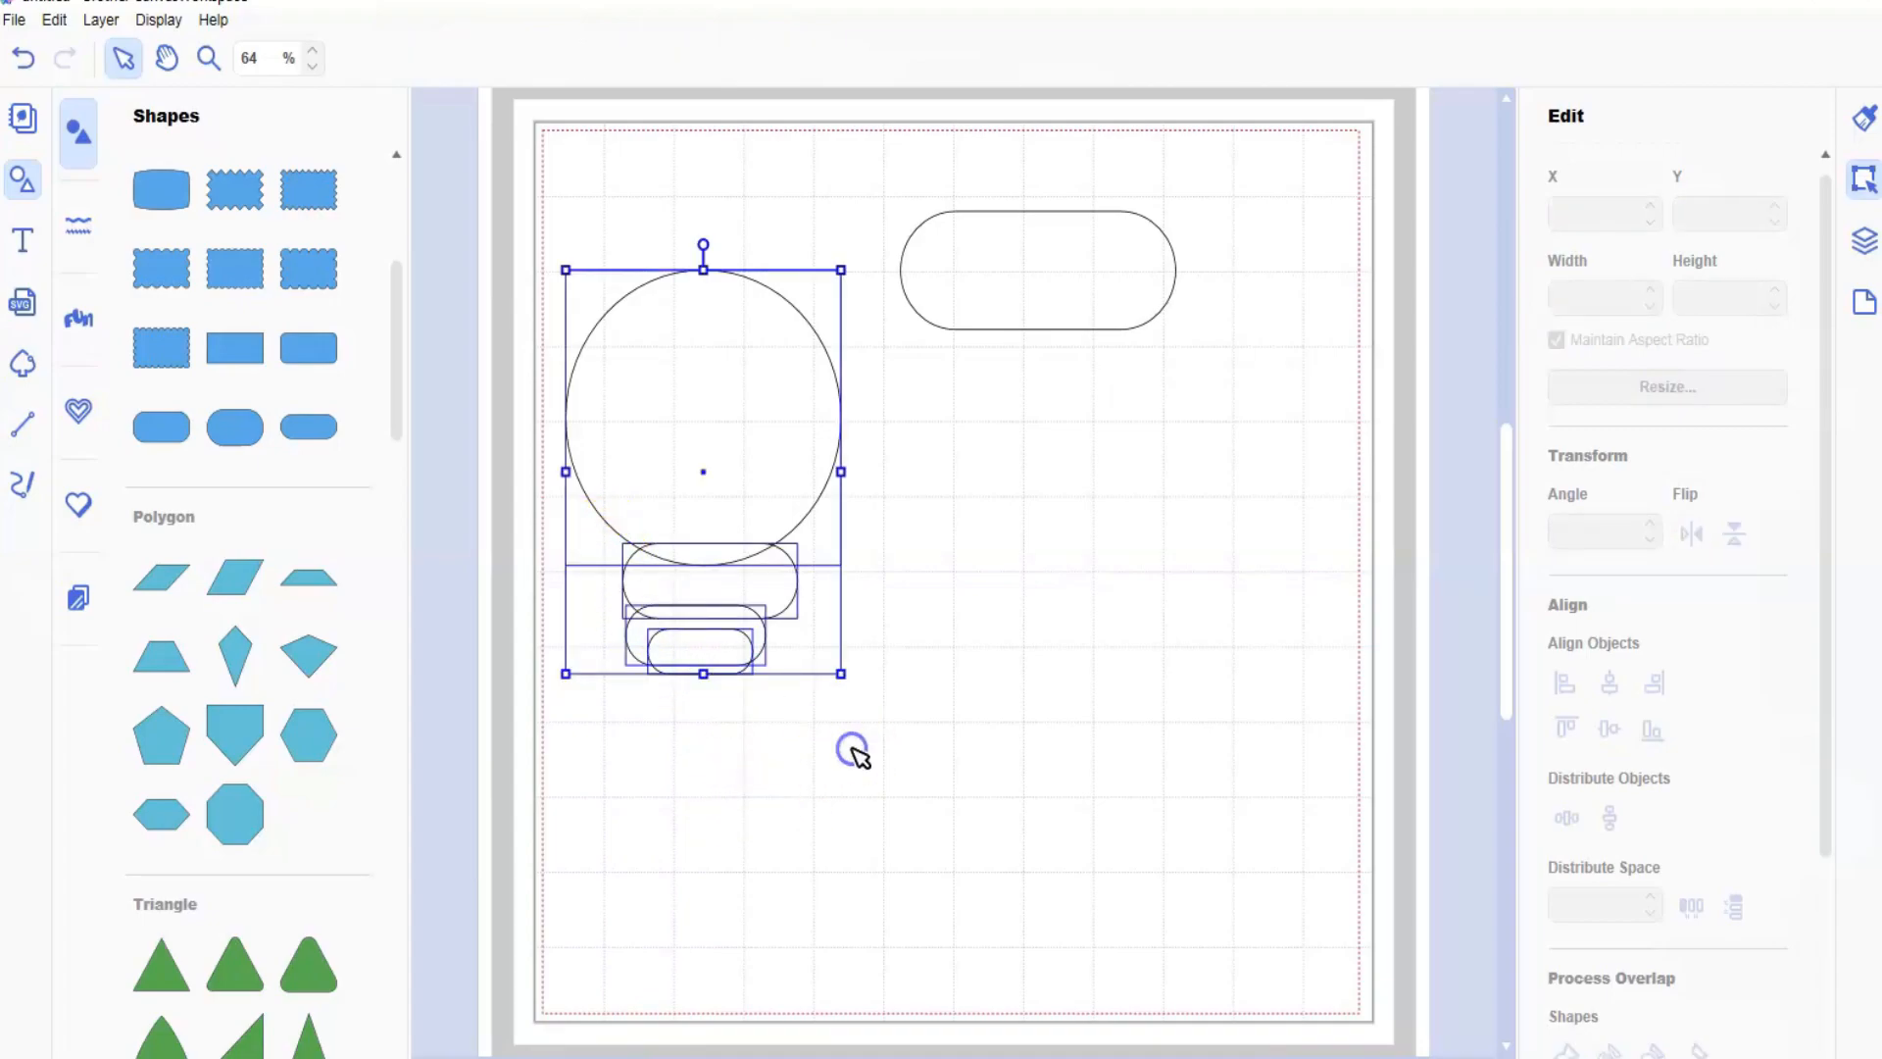
{"action": "left_click", "coordinate": [735, 422]}
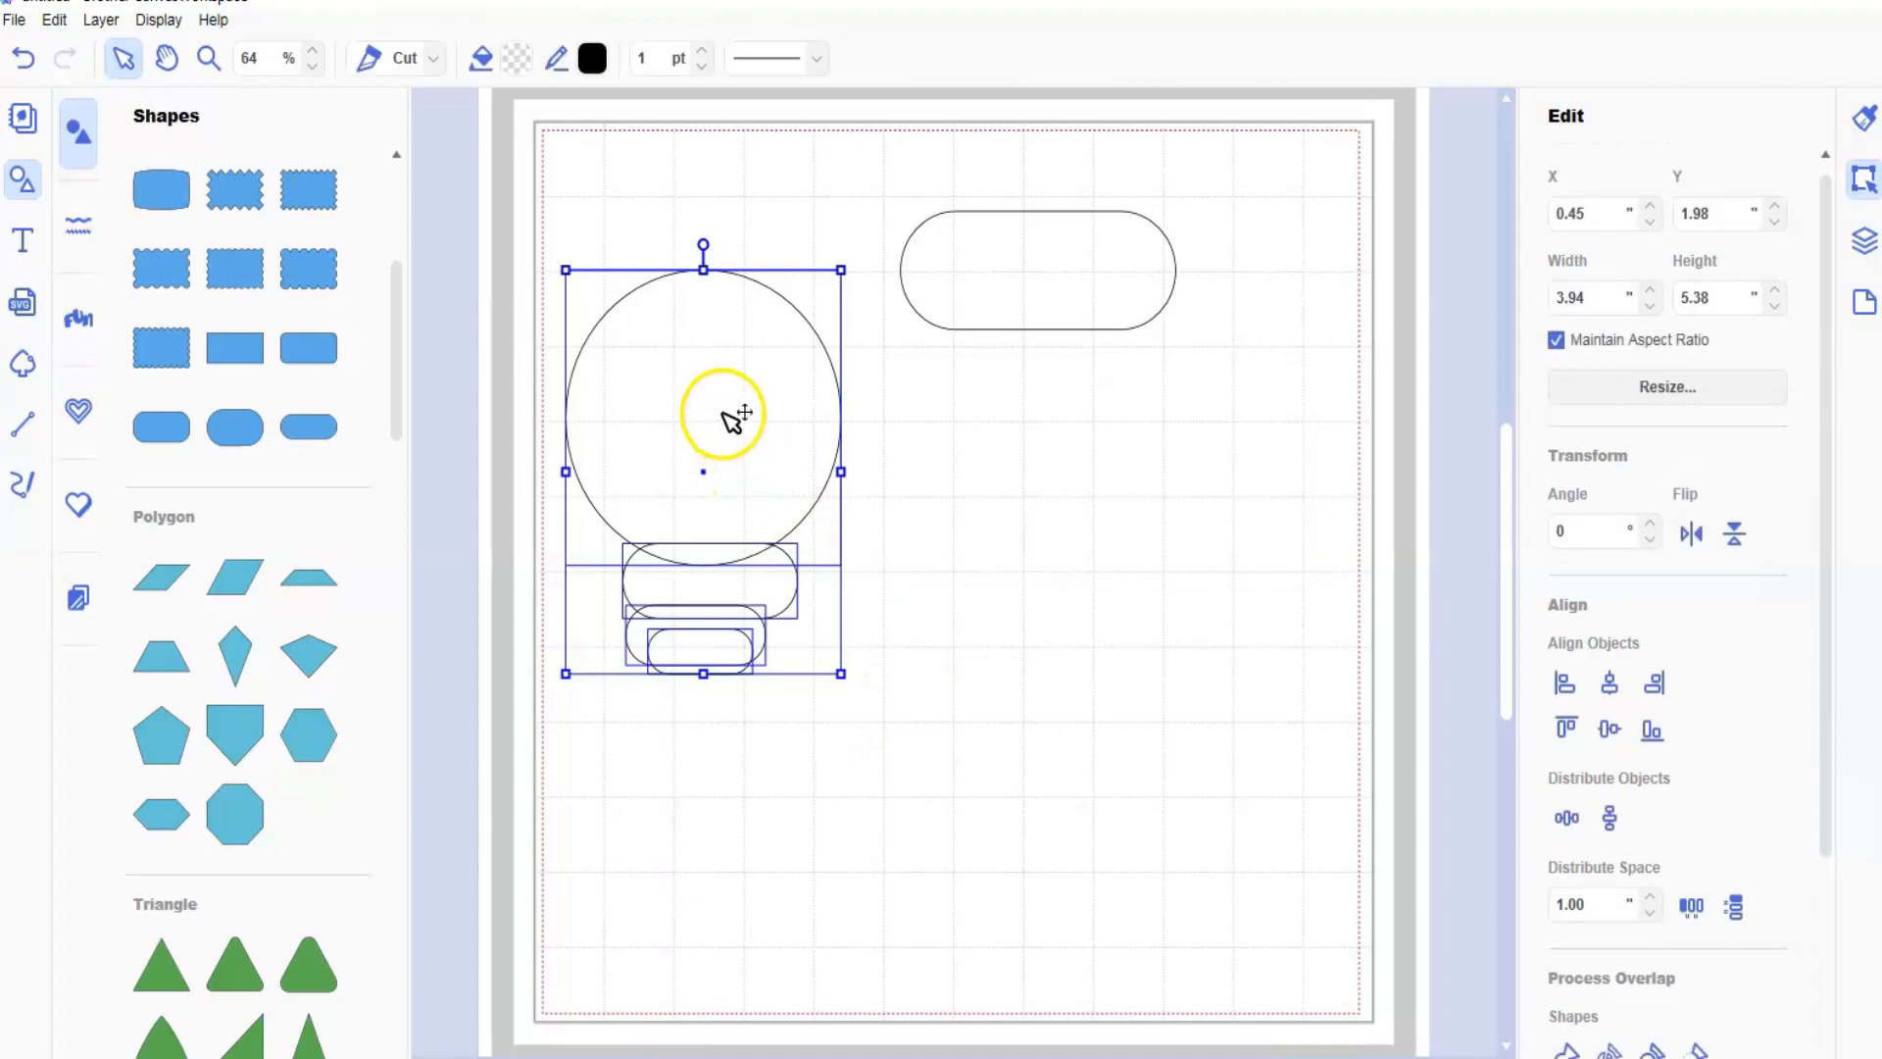
{"action": "left_click", "coordinate": [727, 414], "text": "shift"}
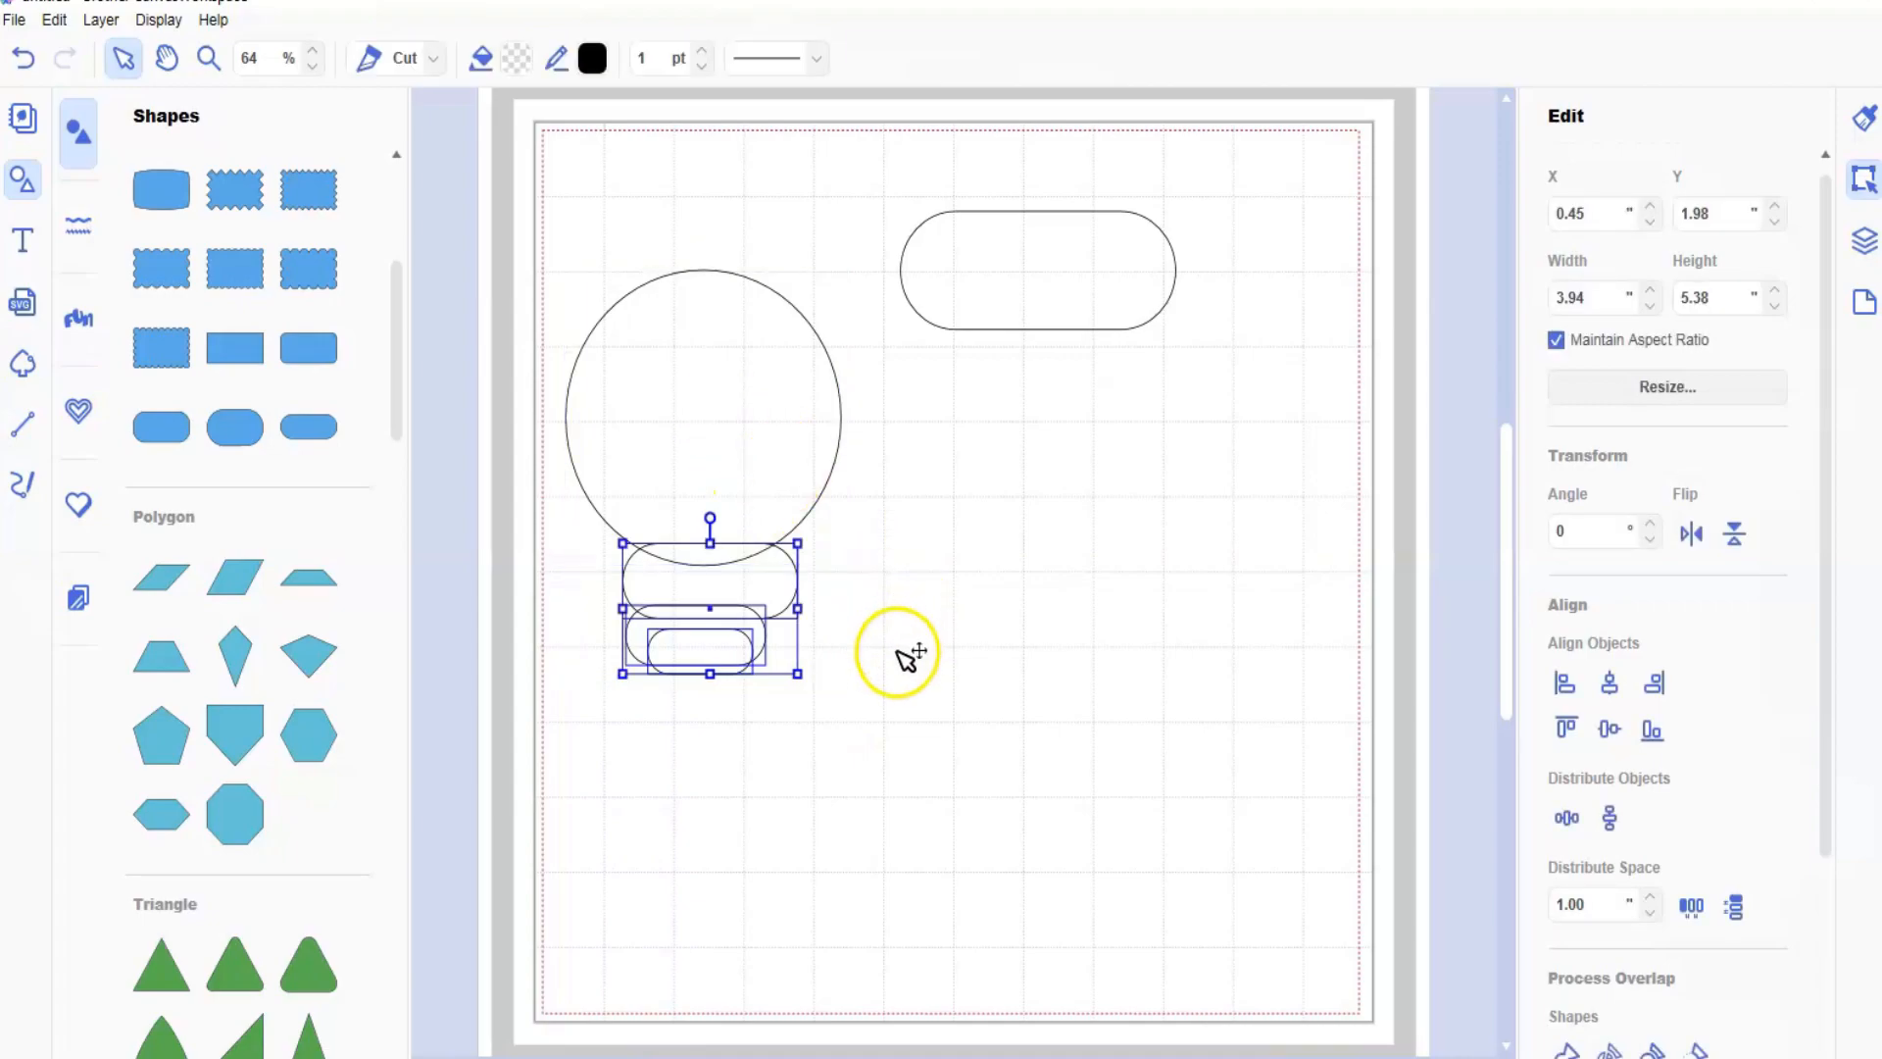
{"action": "mouse_move", "coordinate": [777, 604]}
{"action": "left_mouse_down"}
{"action": "mouse_move", "coordinate": [787, 634]}
{"action": "mouse_move", "coordinate": [824, 597]}
{"action": "mouse_move", "coordinate": [739, 664]}
{"action": "mouse_move", "coordinate": [746, 615]}
{"action": "left_mouse_up"}
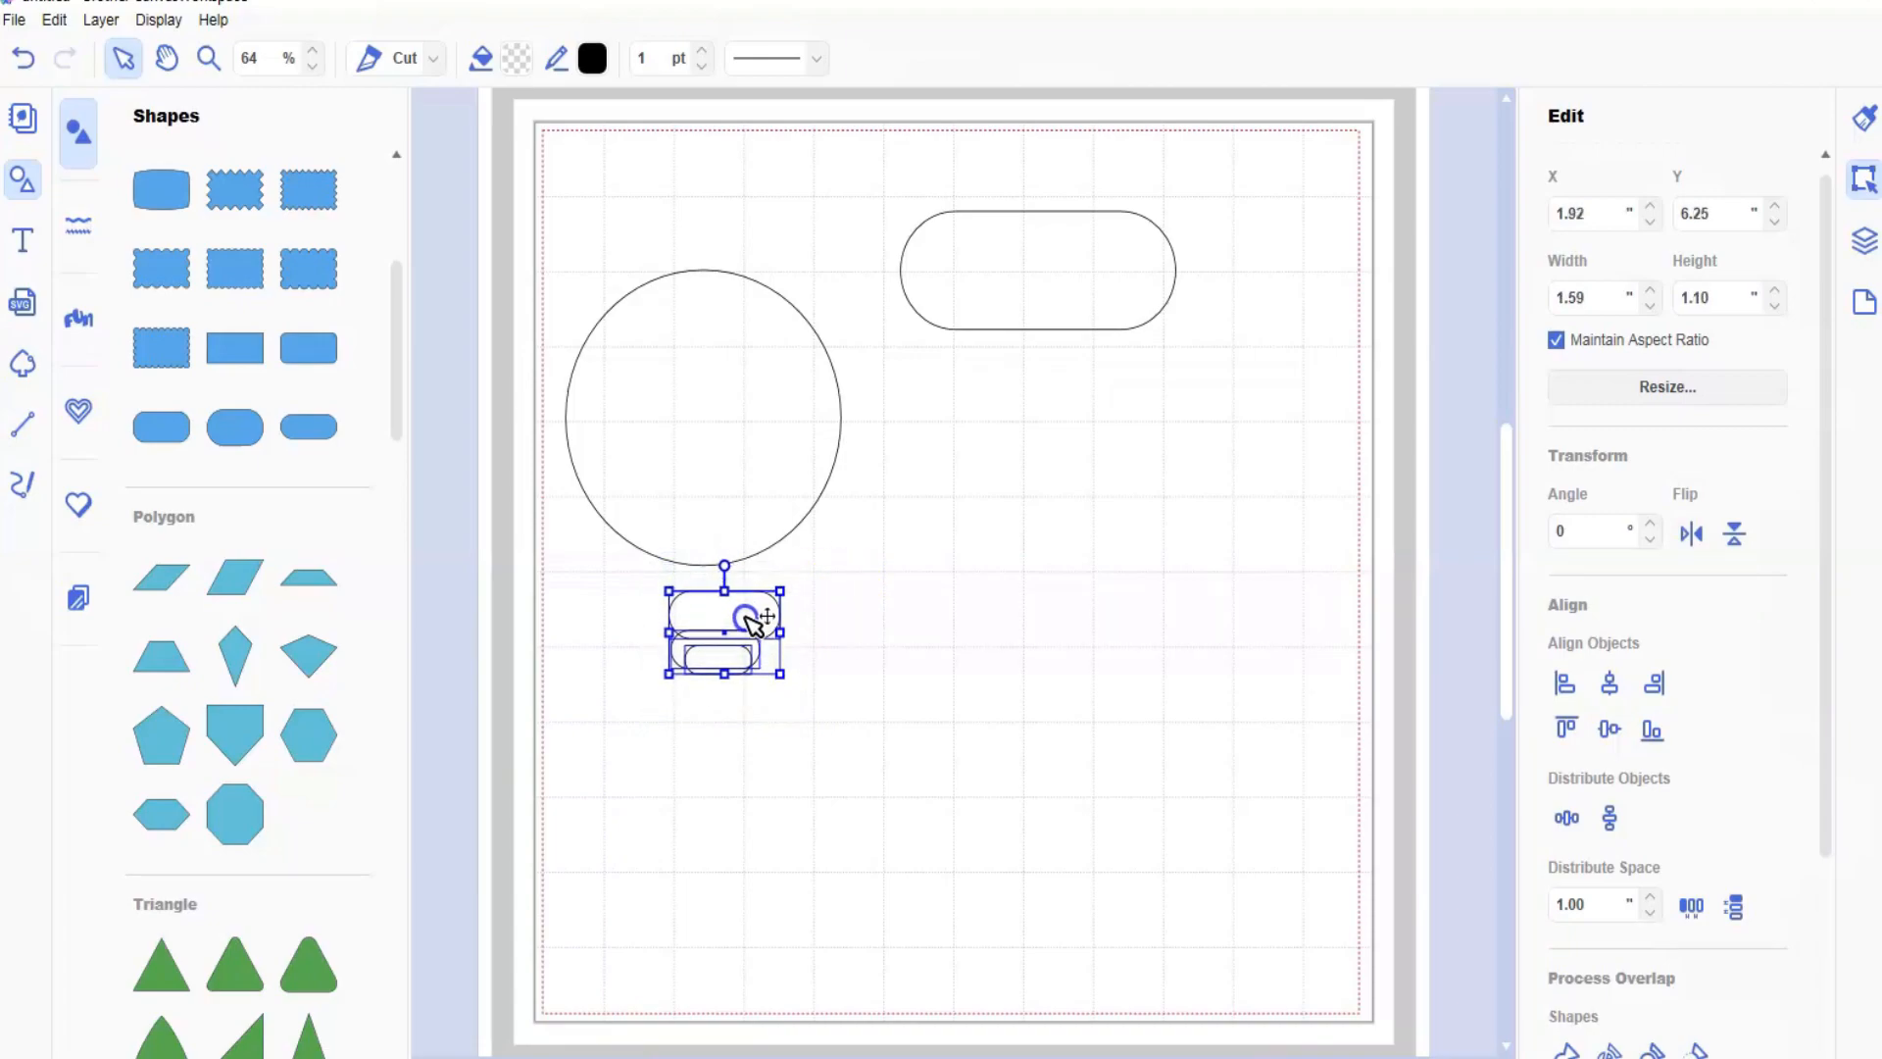
{"action": "left_click", "coordinate": [1610, 681]}
{"action": "left_click", "coordinate": [816, 841]}
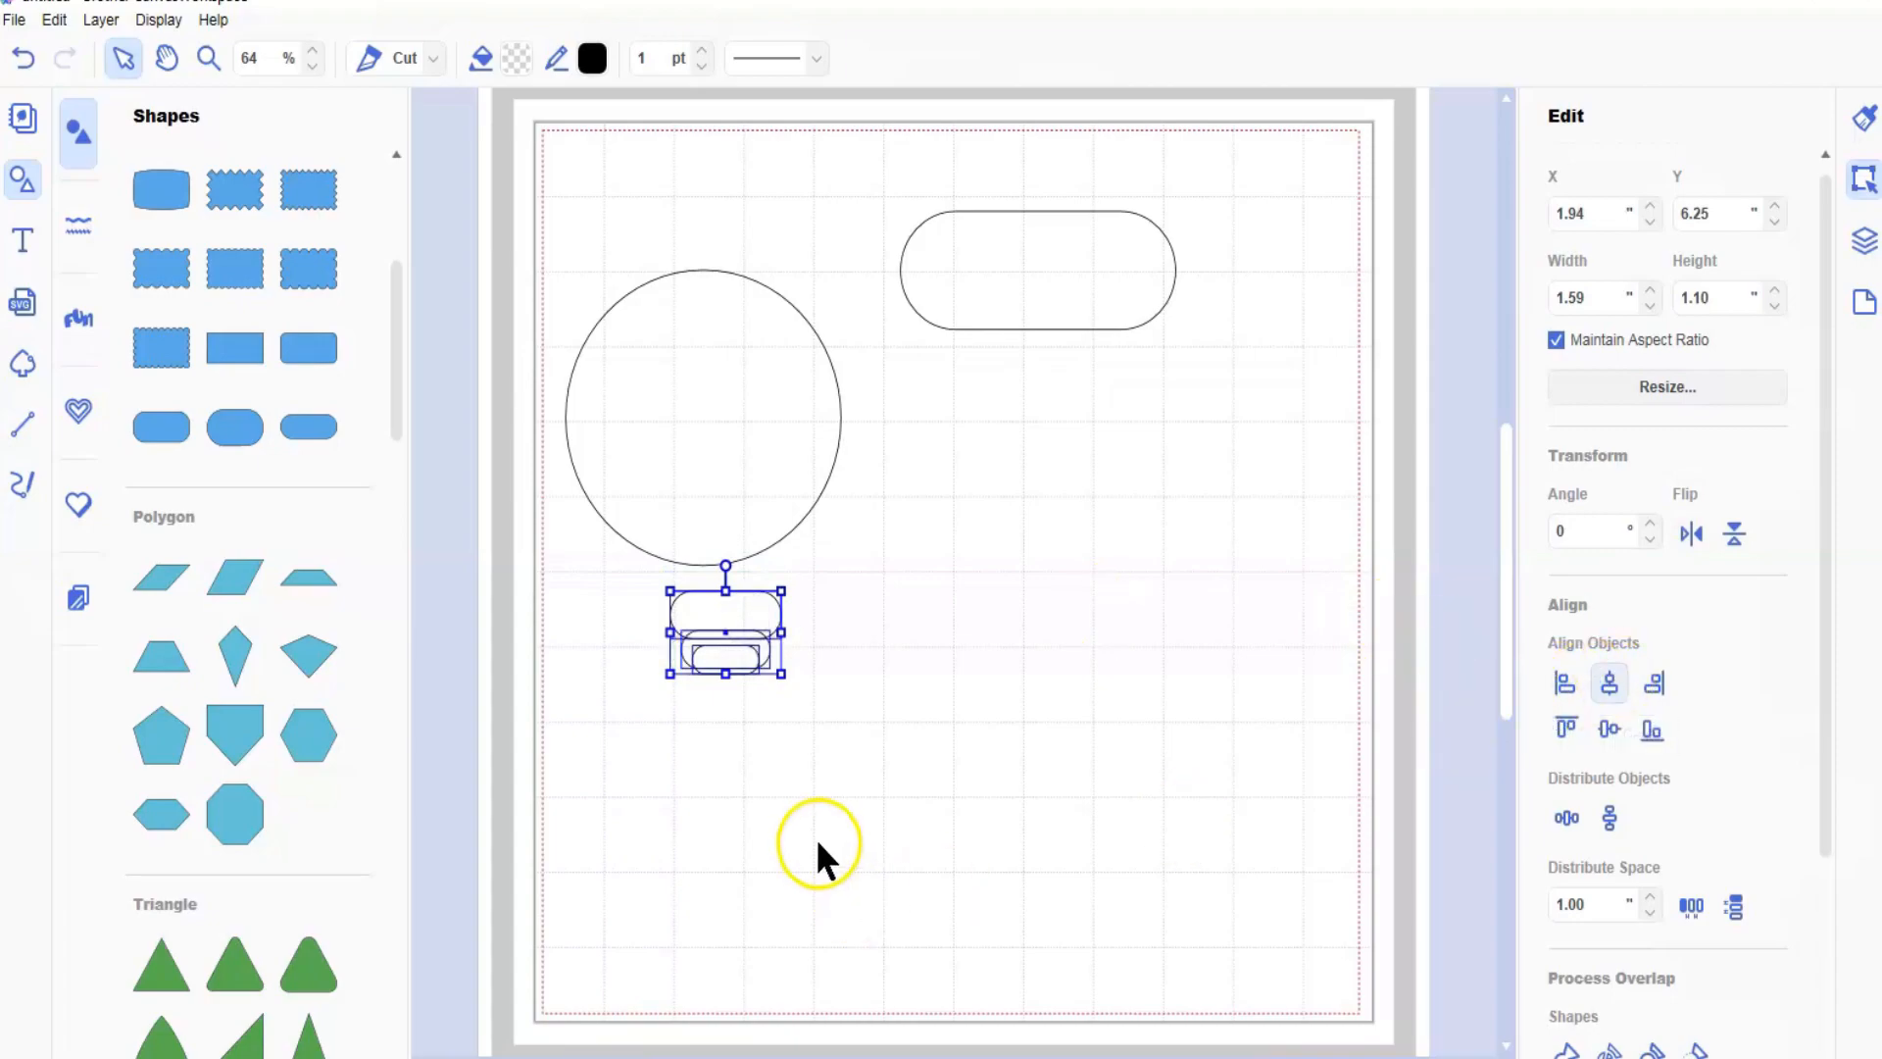
- Move the smallest rounded rectangle down to about Y 7.32 inches and distribute the three stacked rectangles evenly in the vertical direction
{"action": "left_click", "coordinate": [731, 674]}
{"action": "left_click_drag", "start_coordinate": [731, 686], "coordinate": [734, 690]}
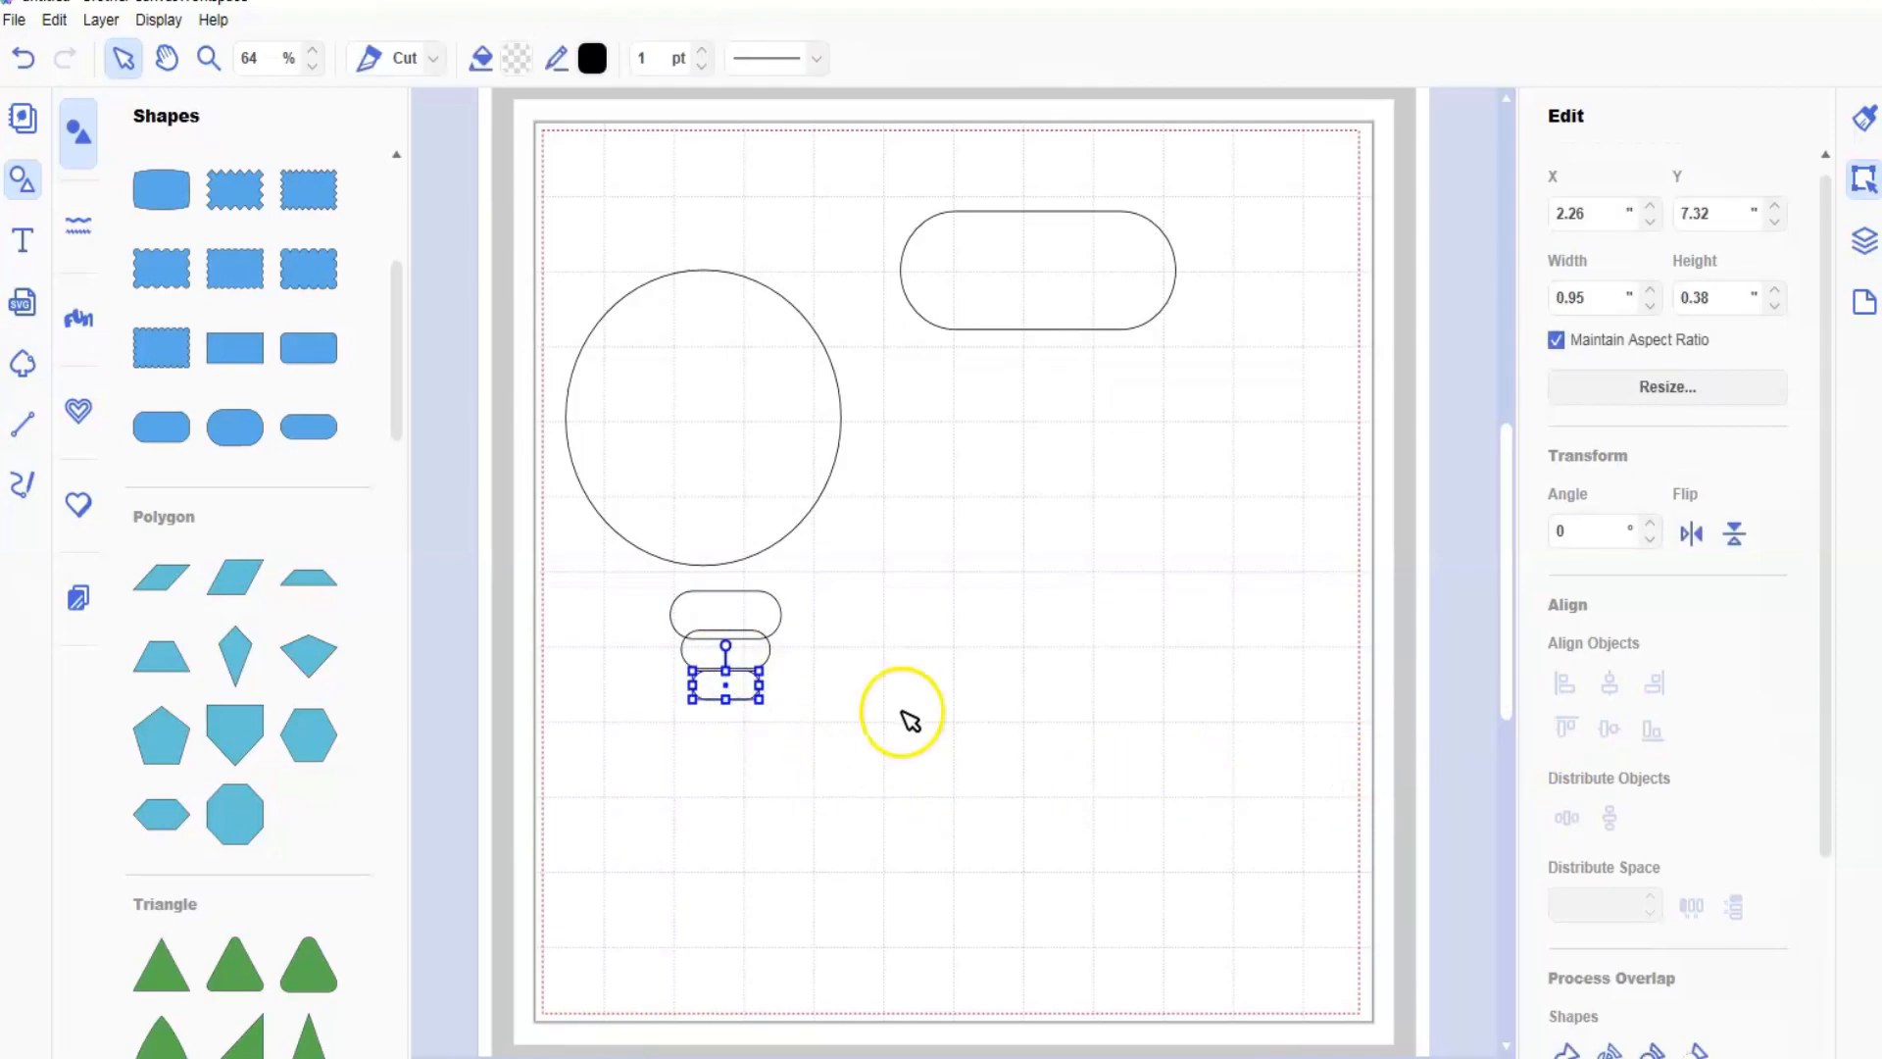
{"action": "left_click_drag", "start_coordinate": [699, 581], "coordinate": [823, 747]}
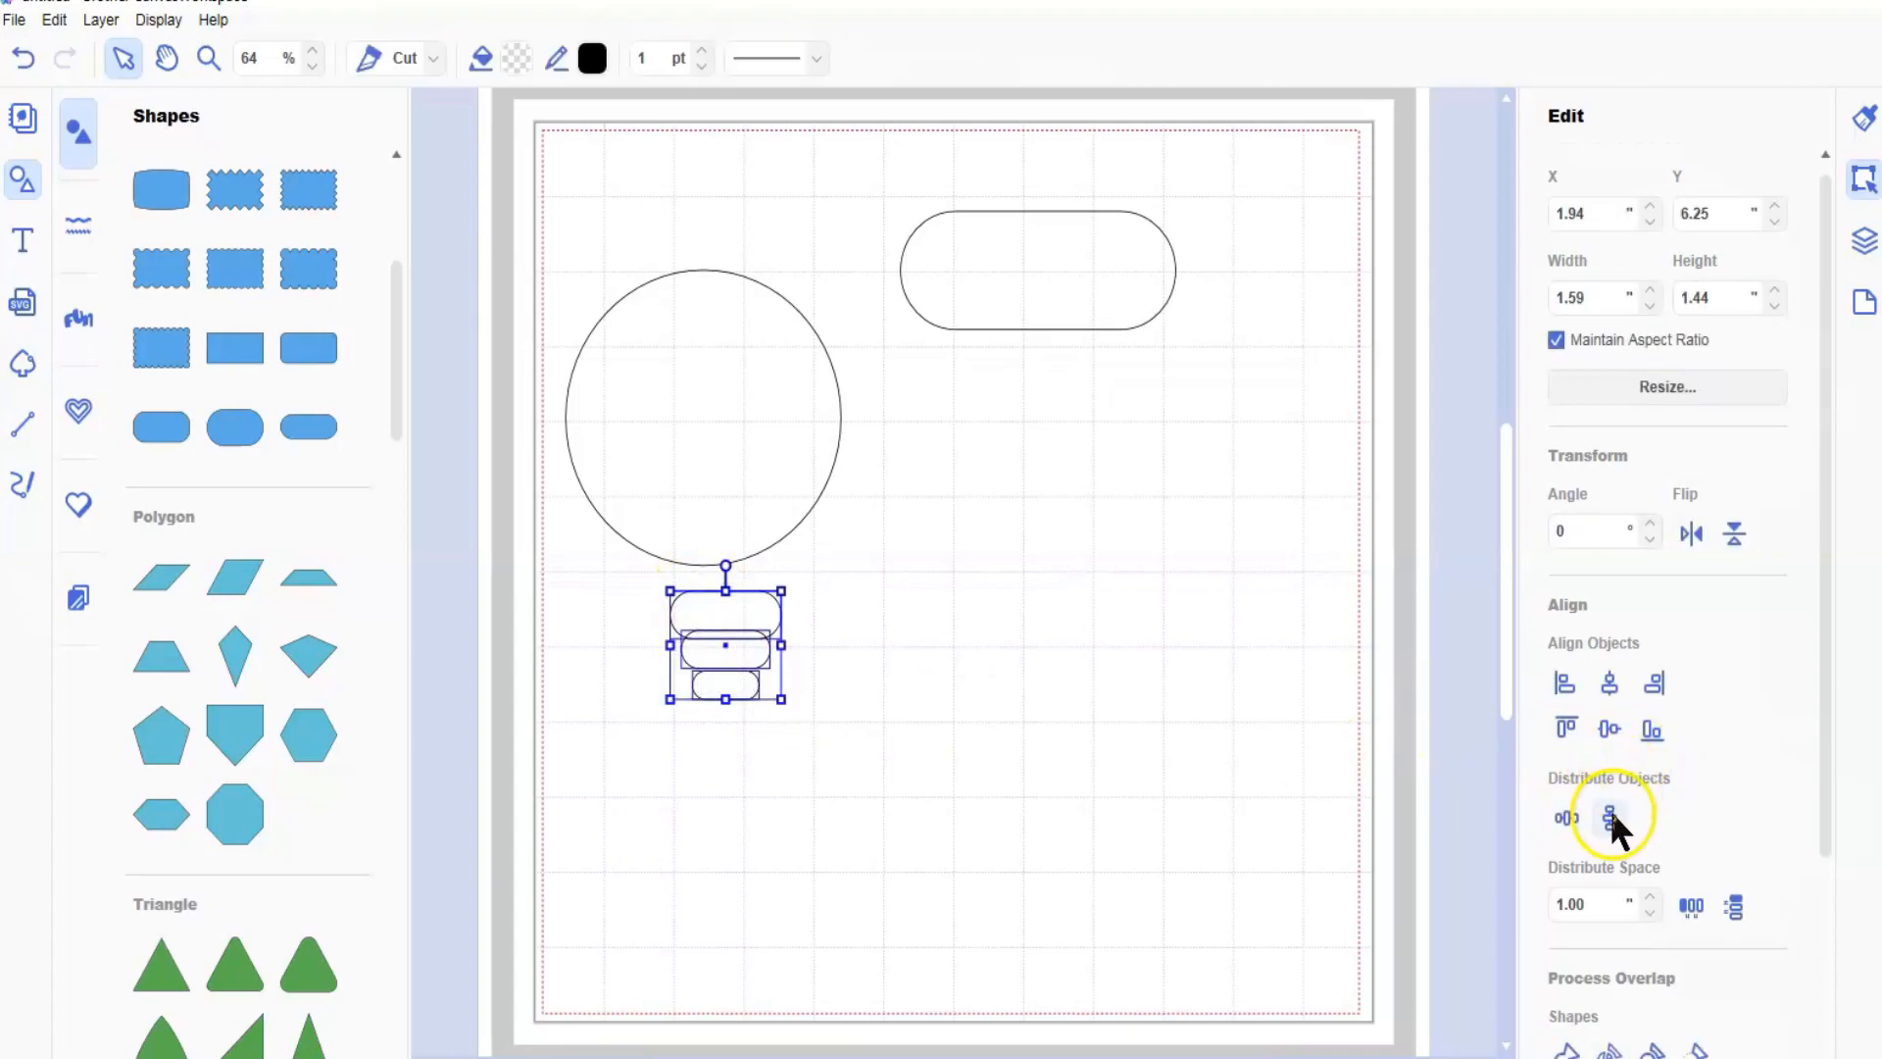
{"action": "left_click", "coordinate": [1608, 819]}
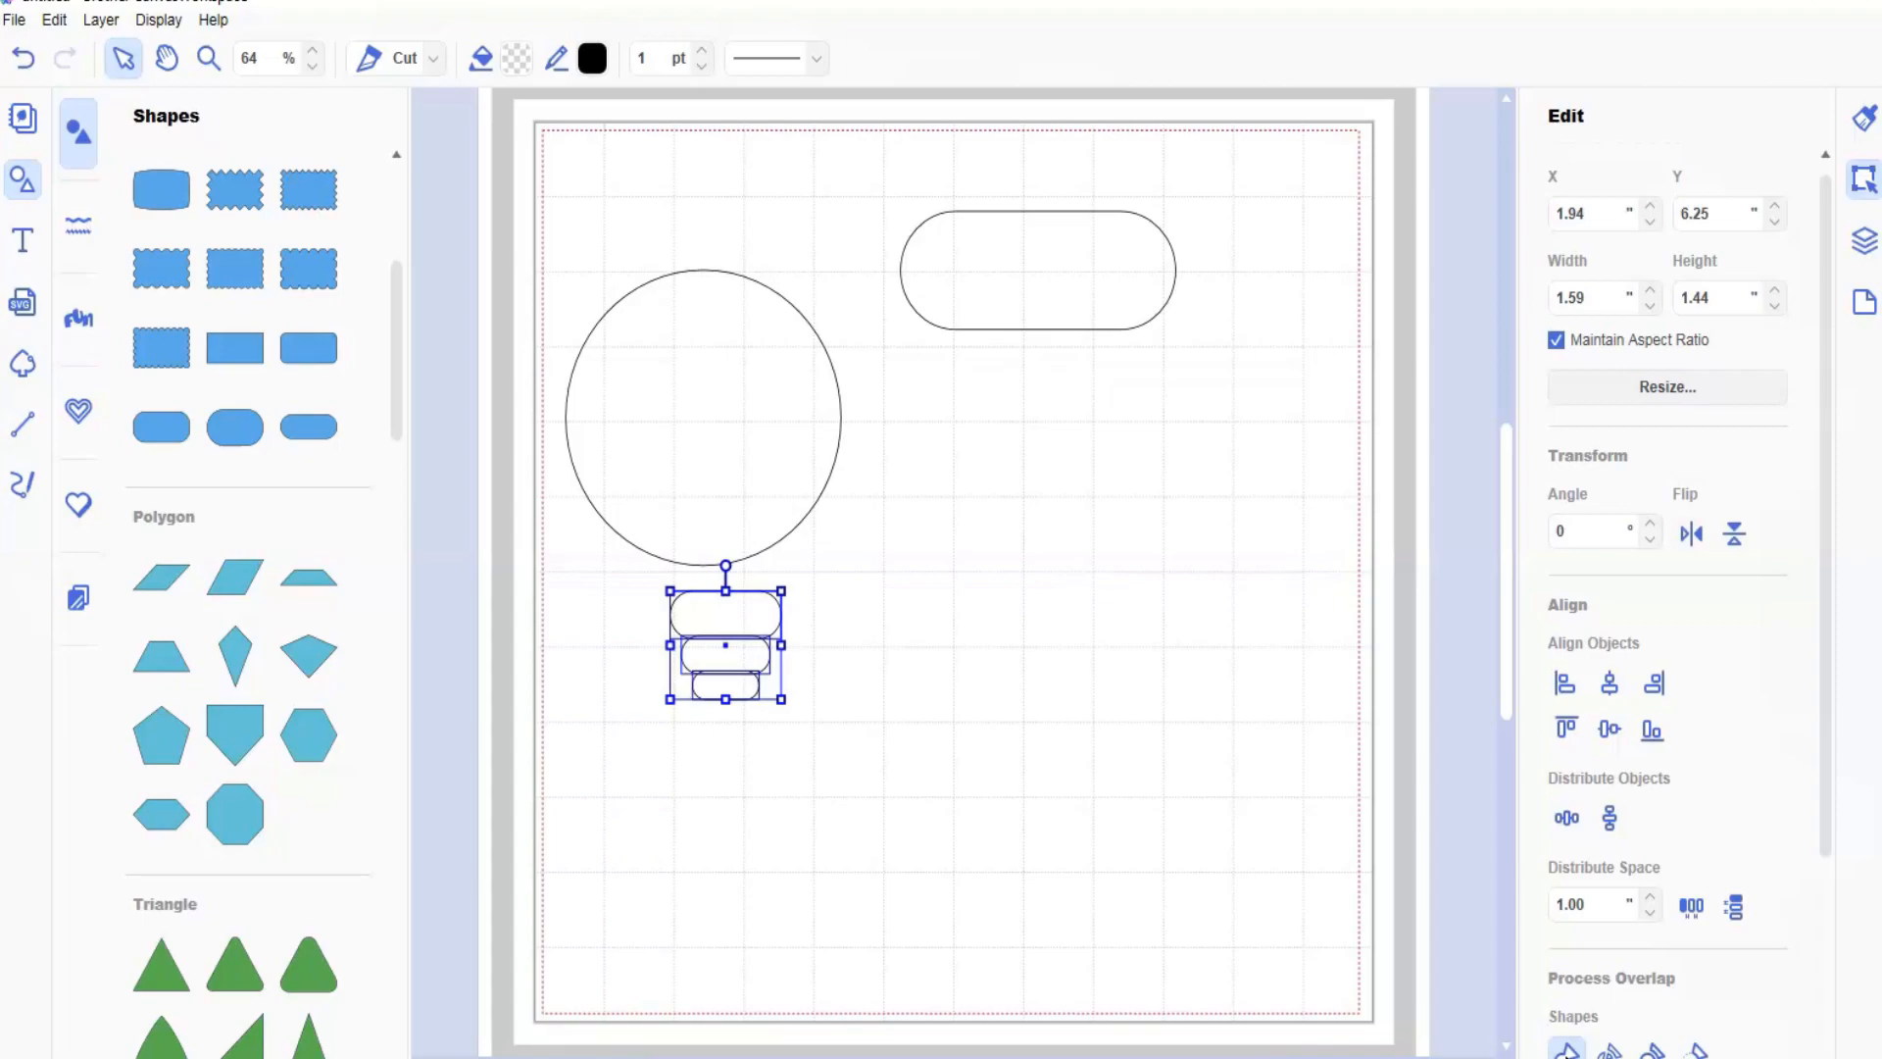
- Merge the three stacked rounded rectangles into one shape and move it up to overlap the circle's lower edge, at about Y 5.69 inches
{"action": "left_click", "coordinate": [1566, 1051]}
{"action": "left_click_drag", "start_coordinate": [742, 677], "coordinate": [736, 635]}
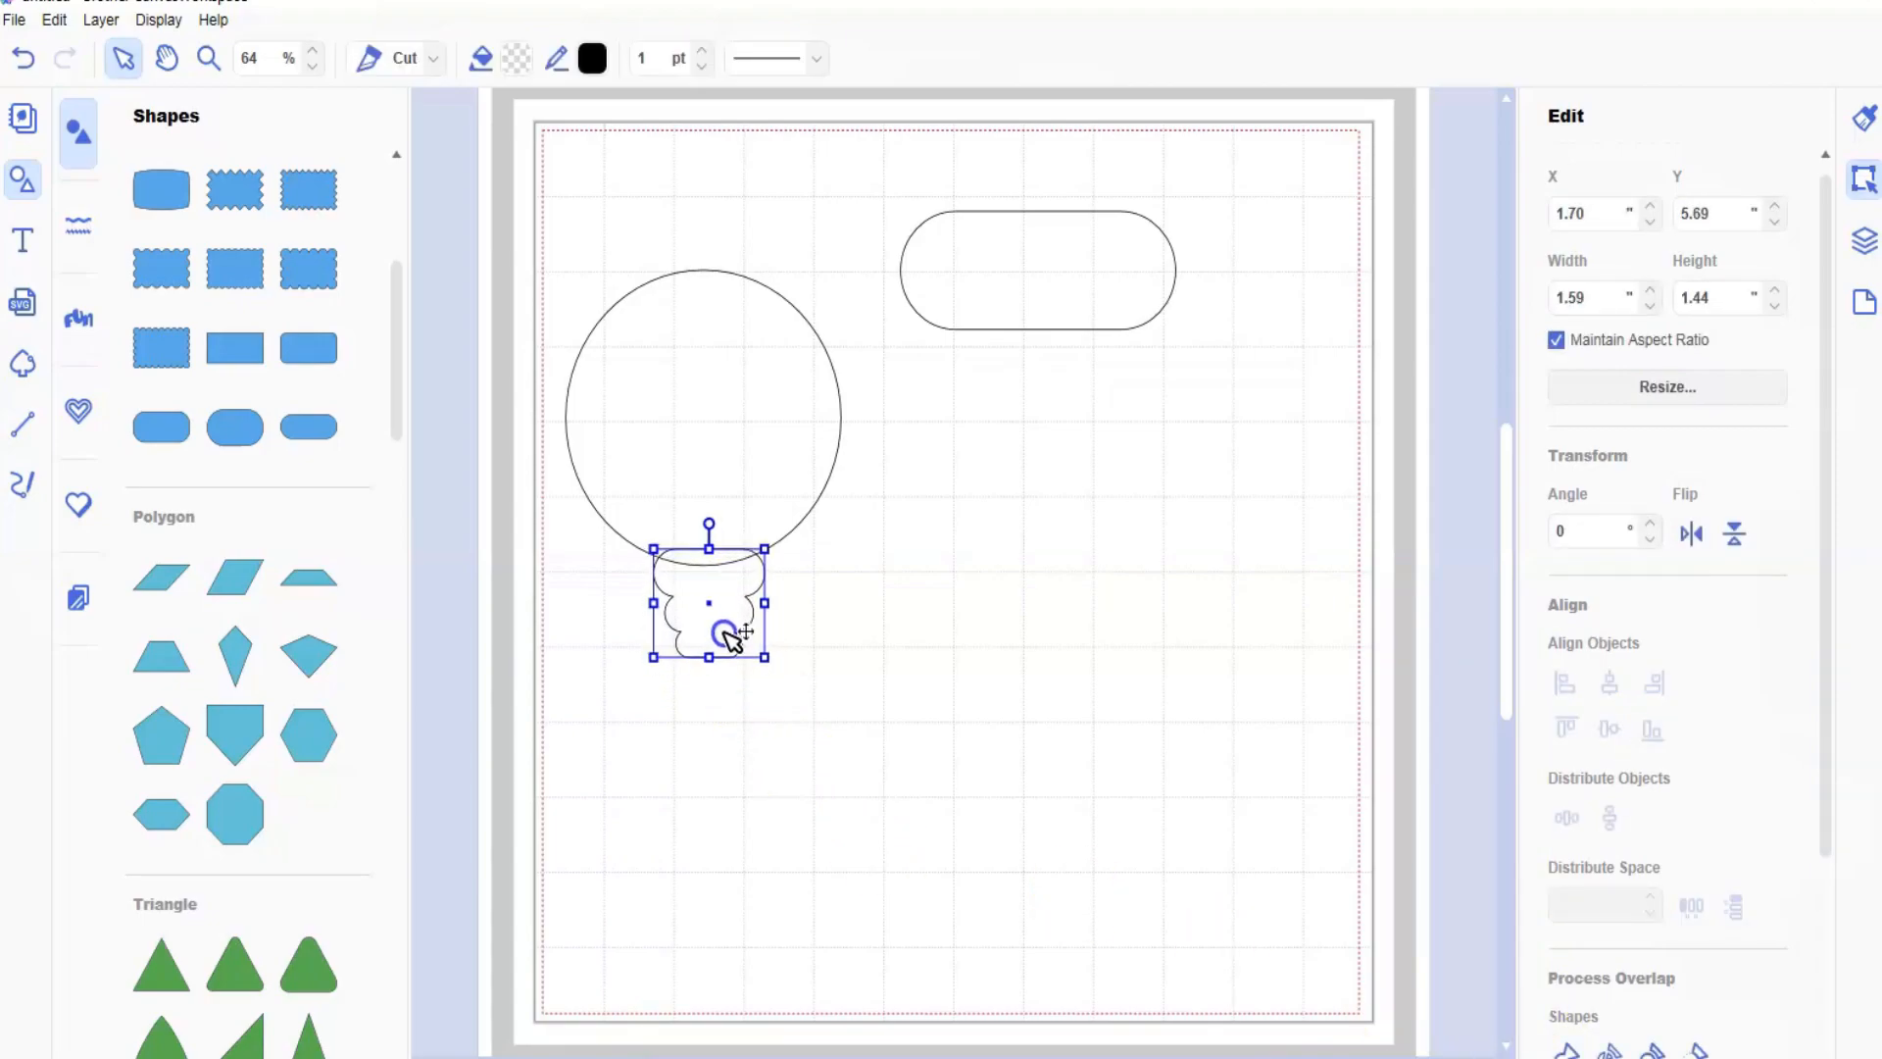
- Centre-align the circle and the tapered base horizontally and merge them into one ornament shape
{"action": "left_click", "coordinate": [609, 233]}
{"action": "key", "text": "ctrl+a"}
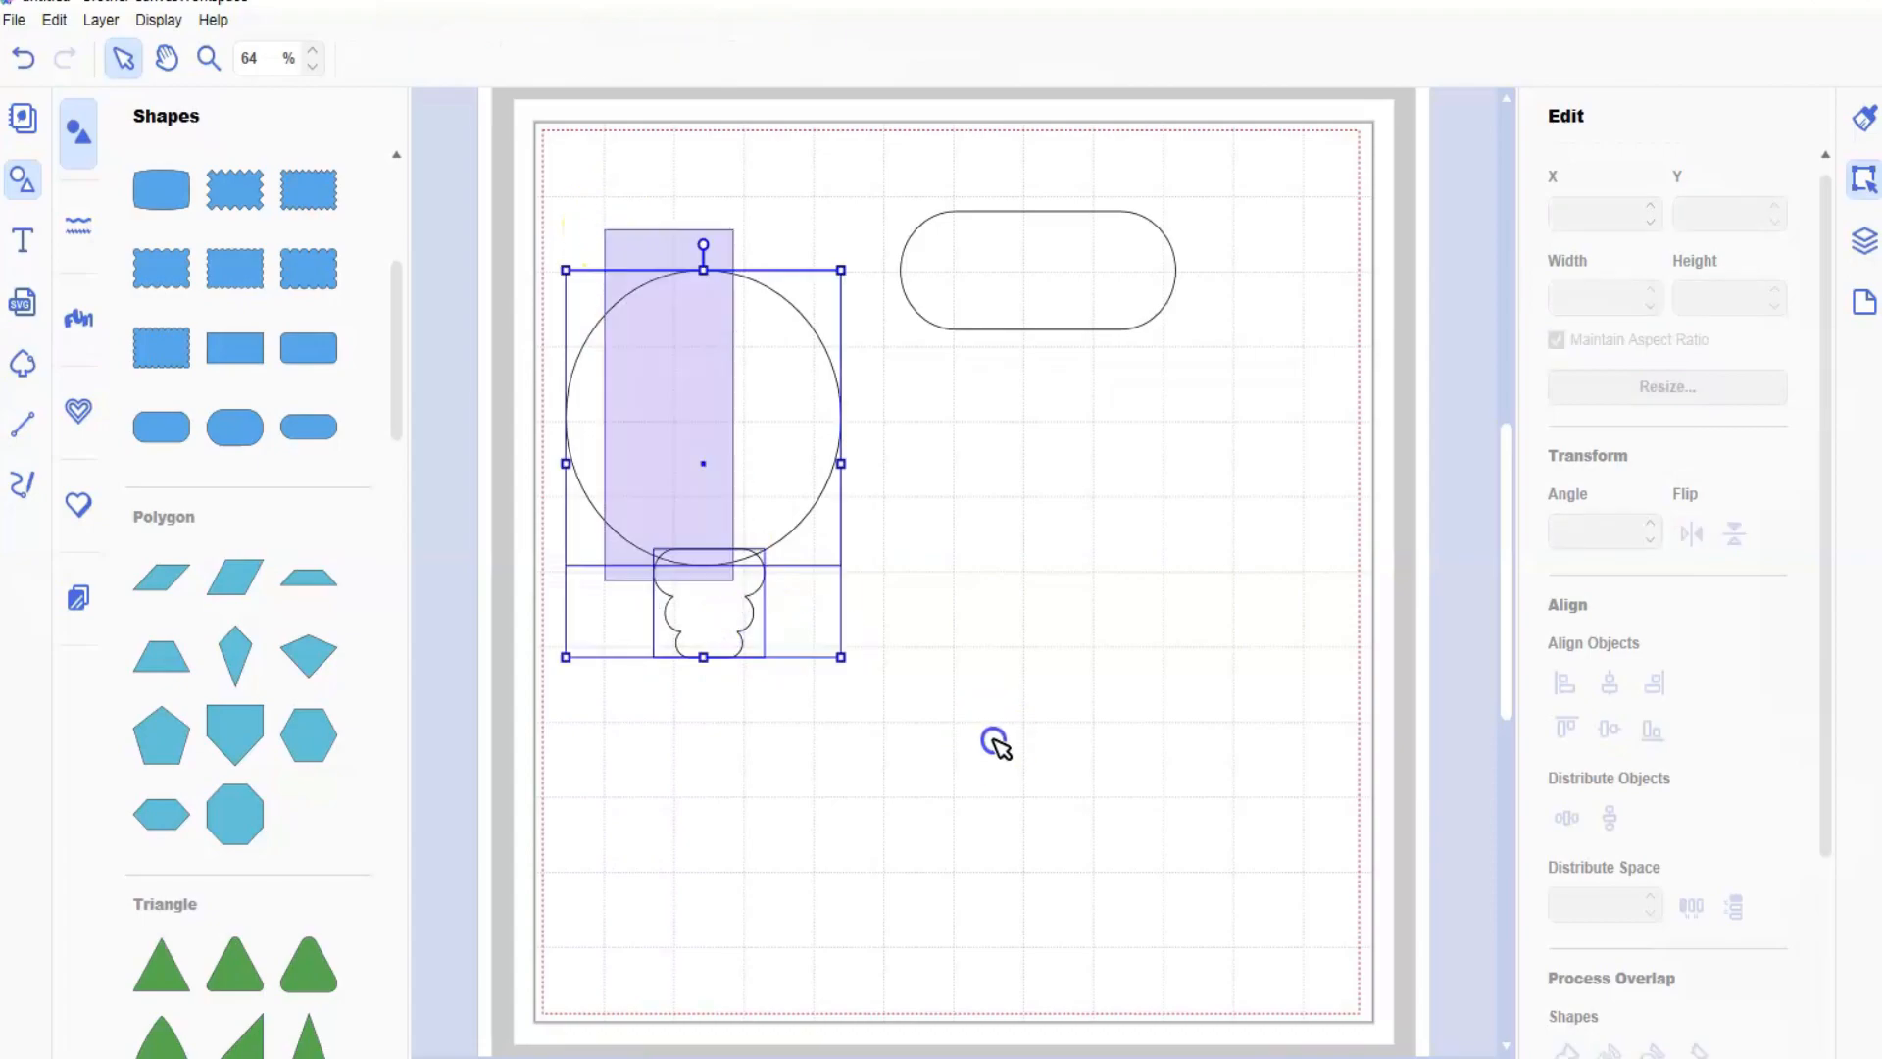
{"action": "left_click", "coordinate": [1609, 683]}
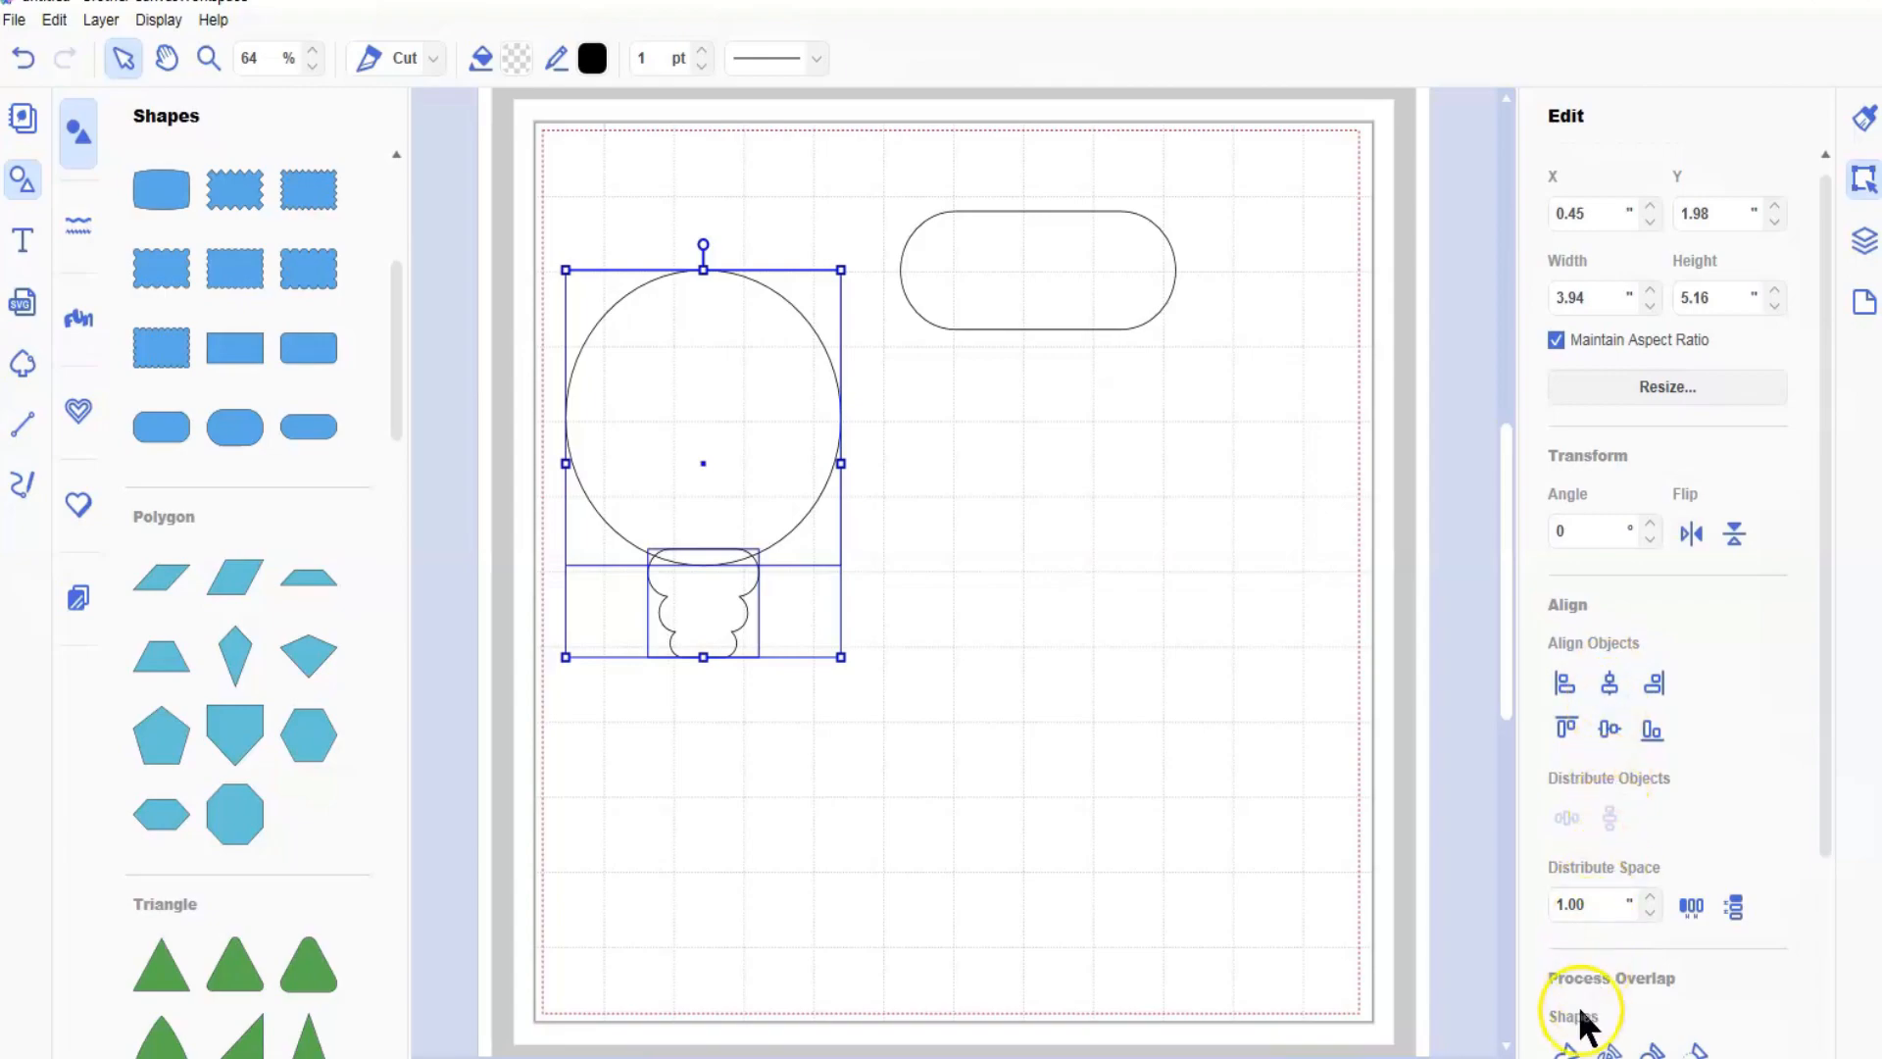
{"action": "left_click", "coordinate": [1566, 1049]}
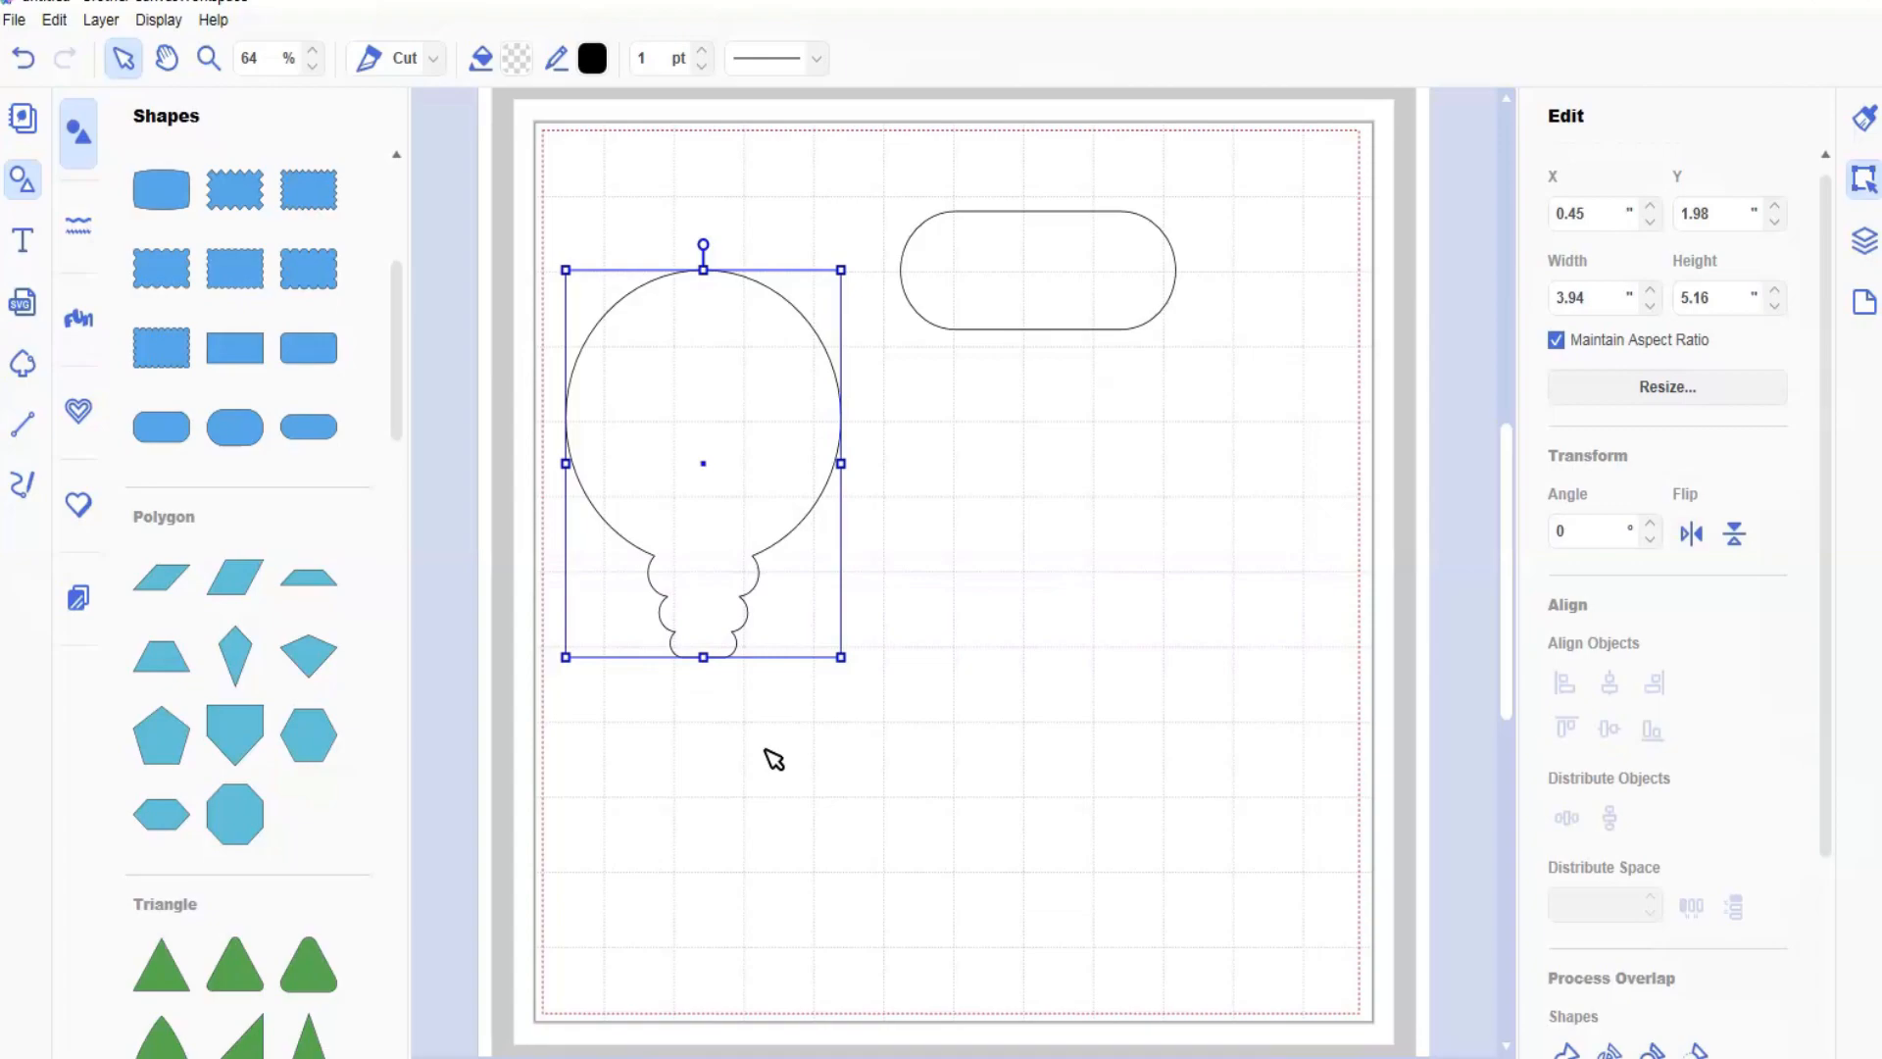
- Move the remaining large rounded rectangle over the top of the ornament and scale it to about 1.67 inches wide
{"action": "left_click", "coordinate": [980, 261]}
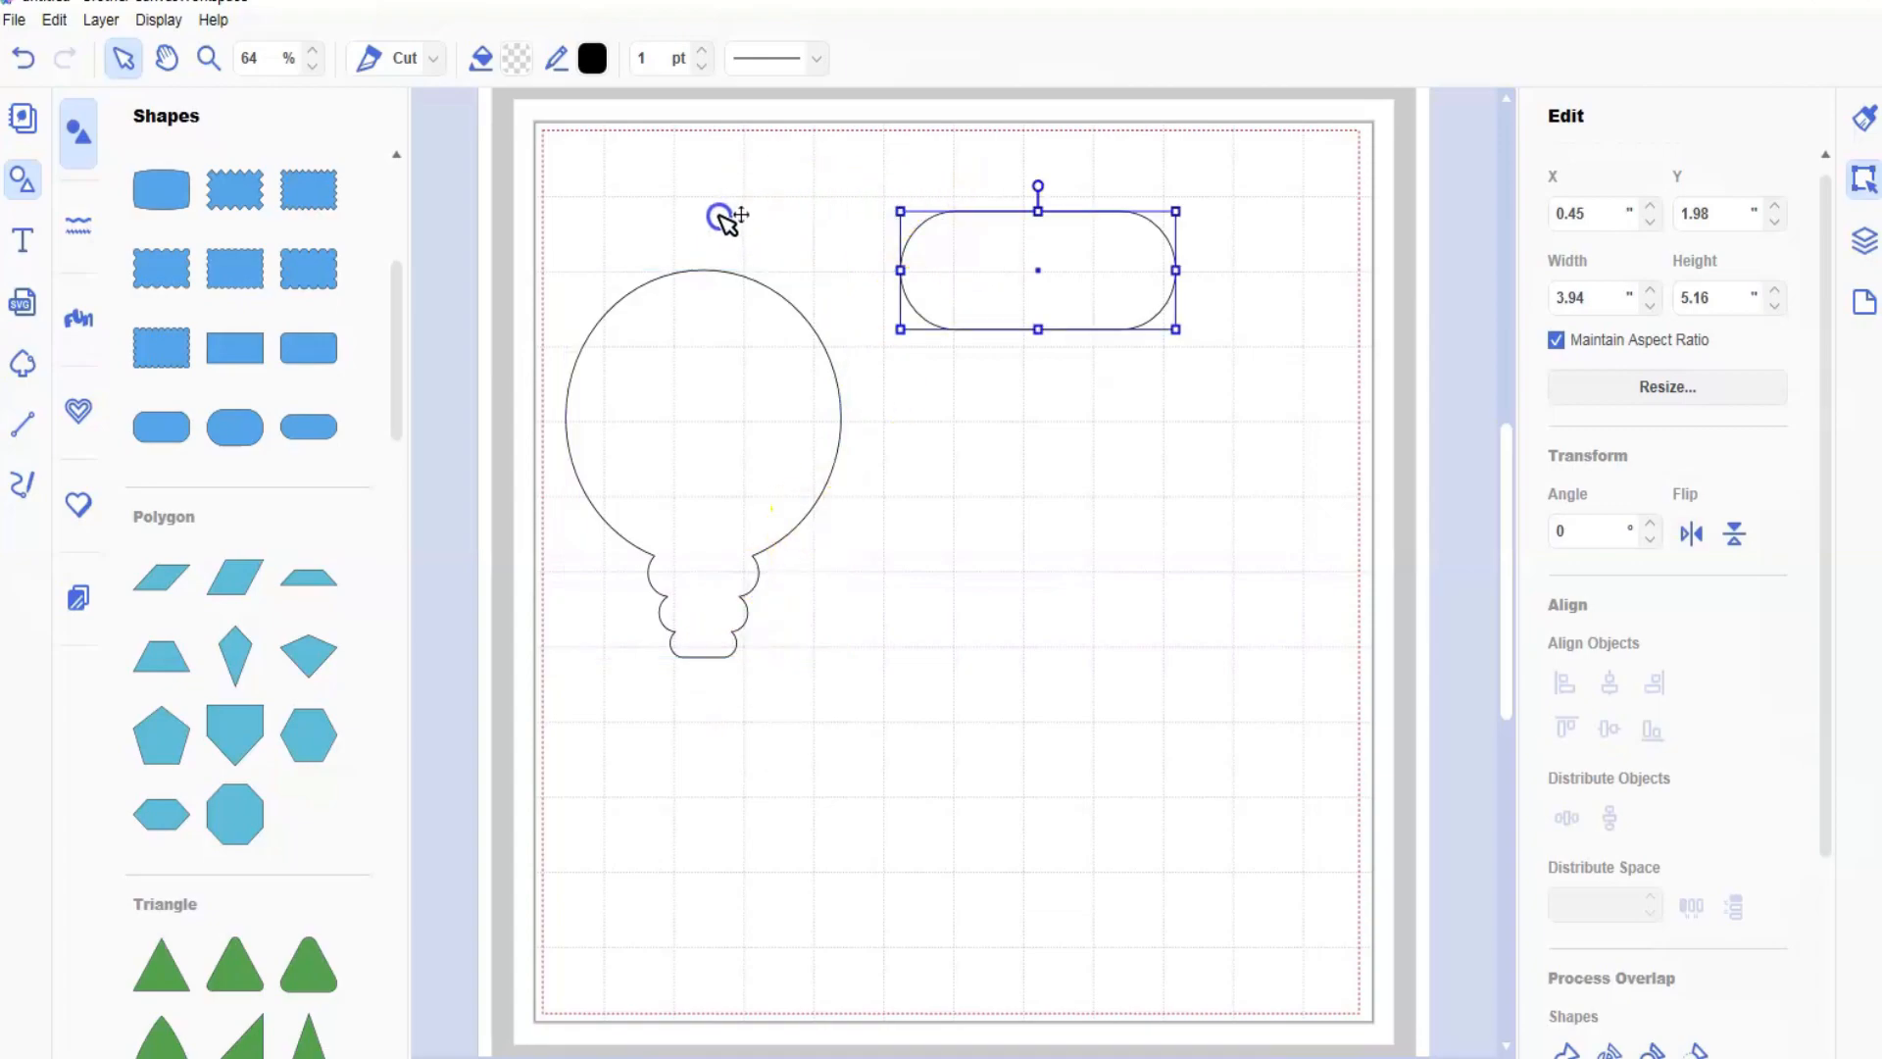
{"action": "left_click_drag", "start_coordinate": [699, 265], "coordinate": [701, 265]}
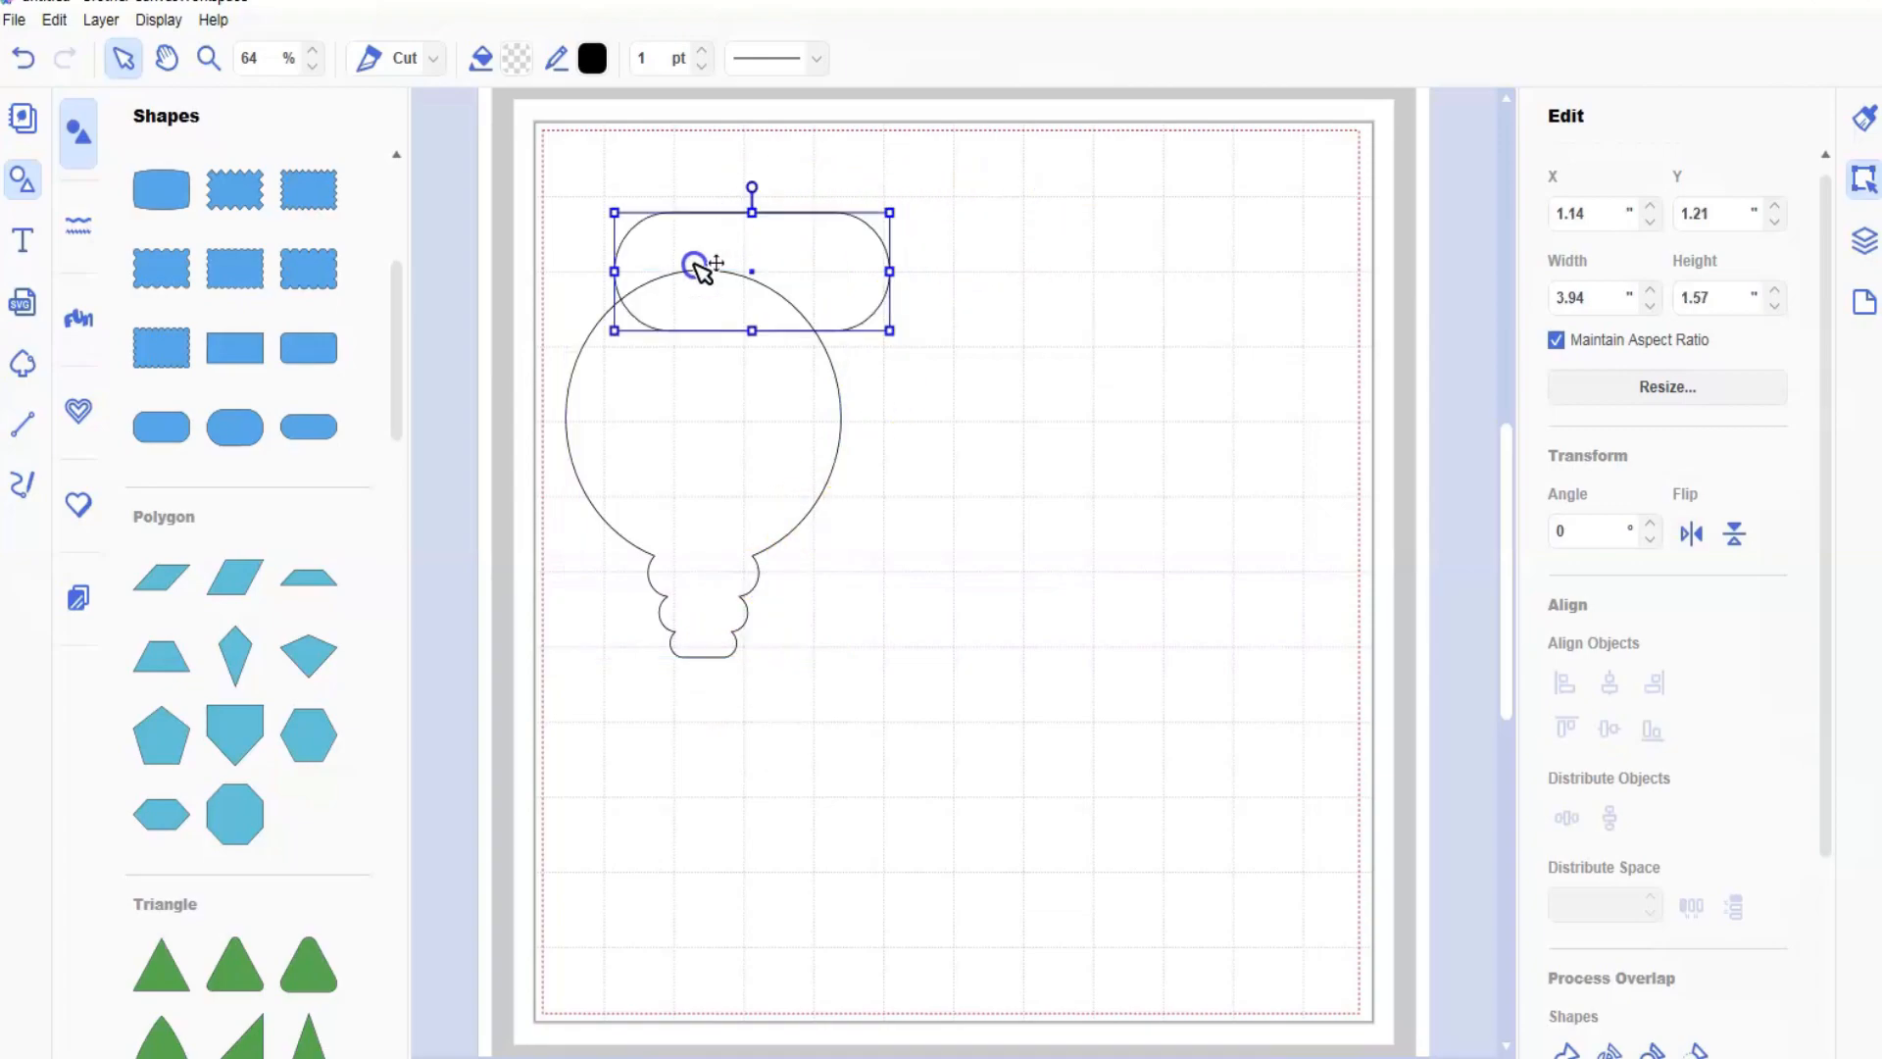
{"action": "left_click_drag", "start_coordinate": [887, 212], "coordinate": [735, 239]}
- Move the ornament body down to about Y 2.57 inches and set the small rounded rectangle on its top edge as a cap
{"action": "left_click", "coordinate": [705, 271]}
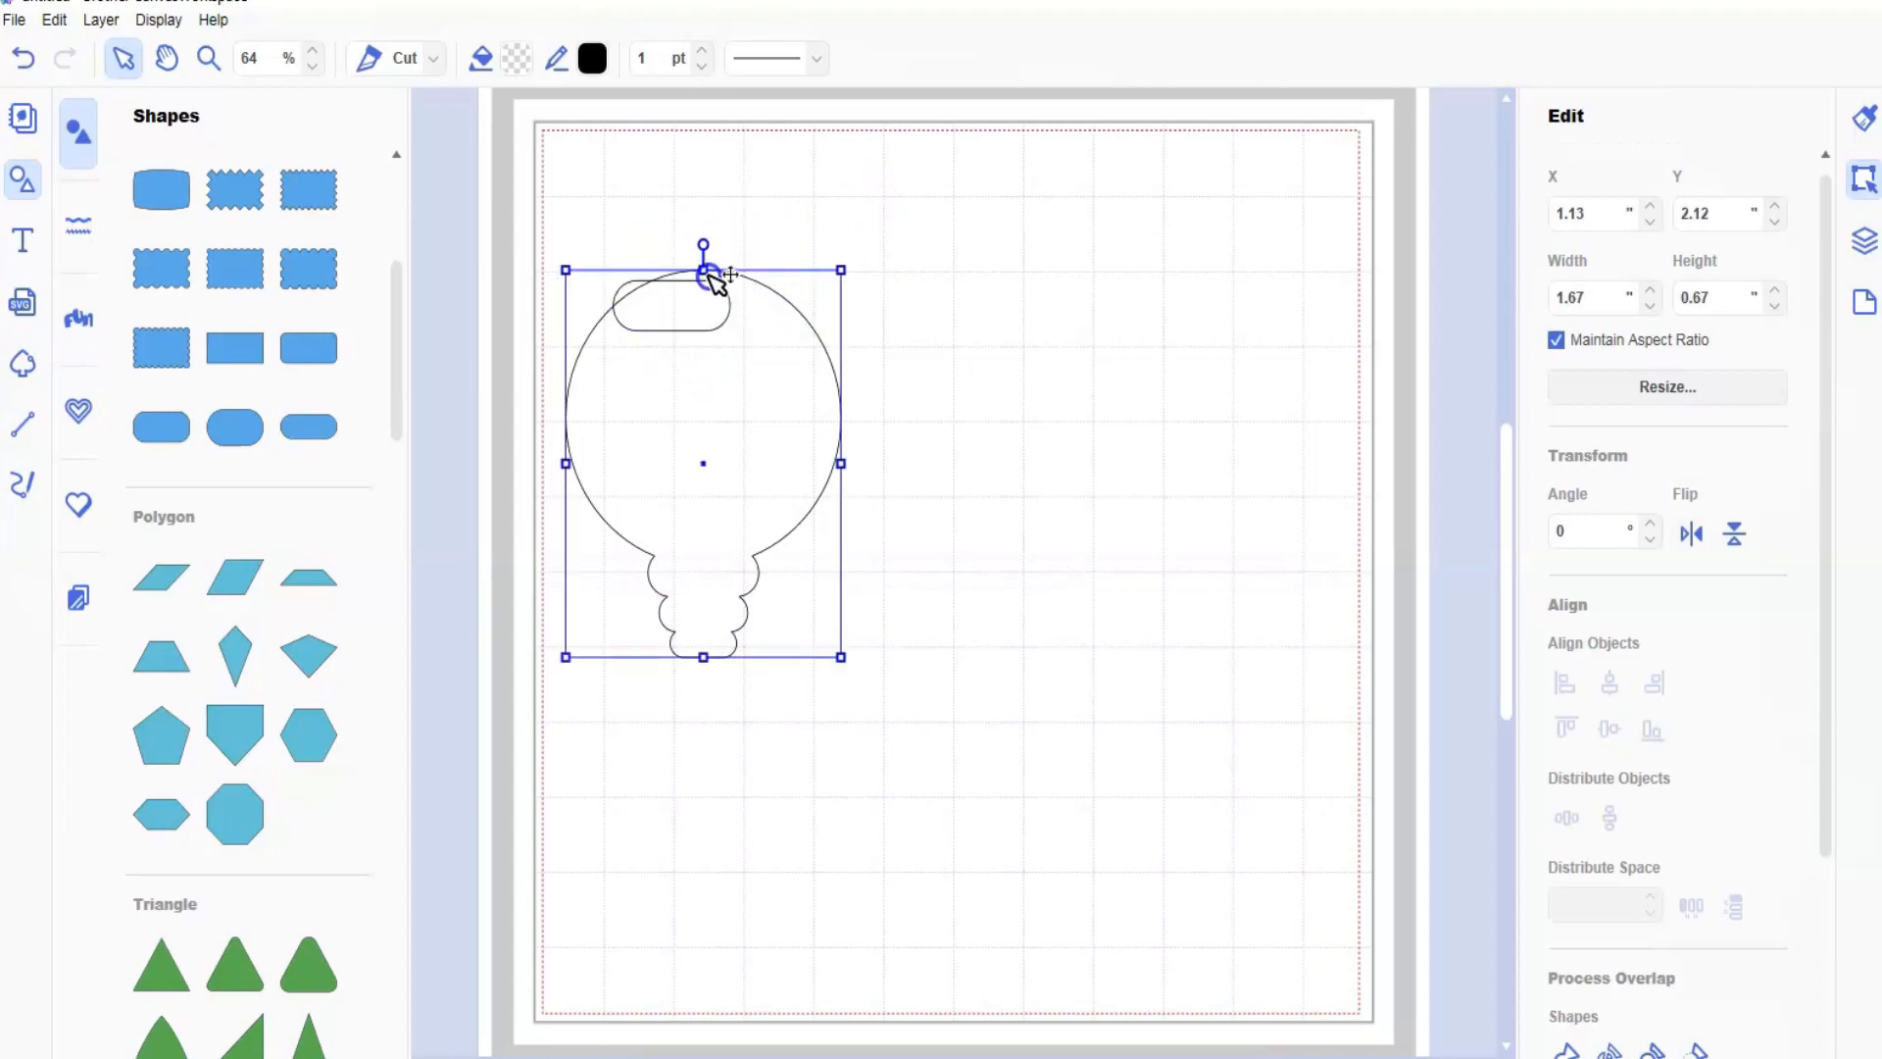
{"action": "left_click_drag", "start_coordinate": [643, 277], "coordinate": [613, 361]}
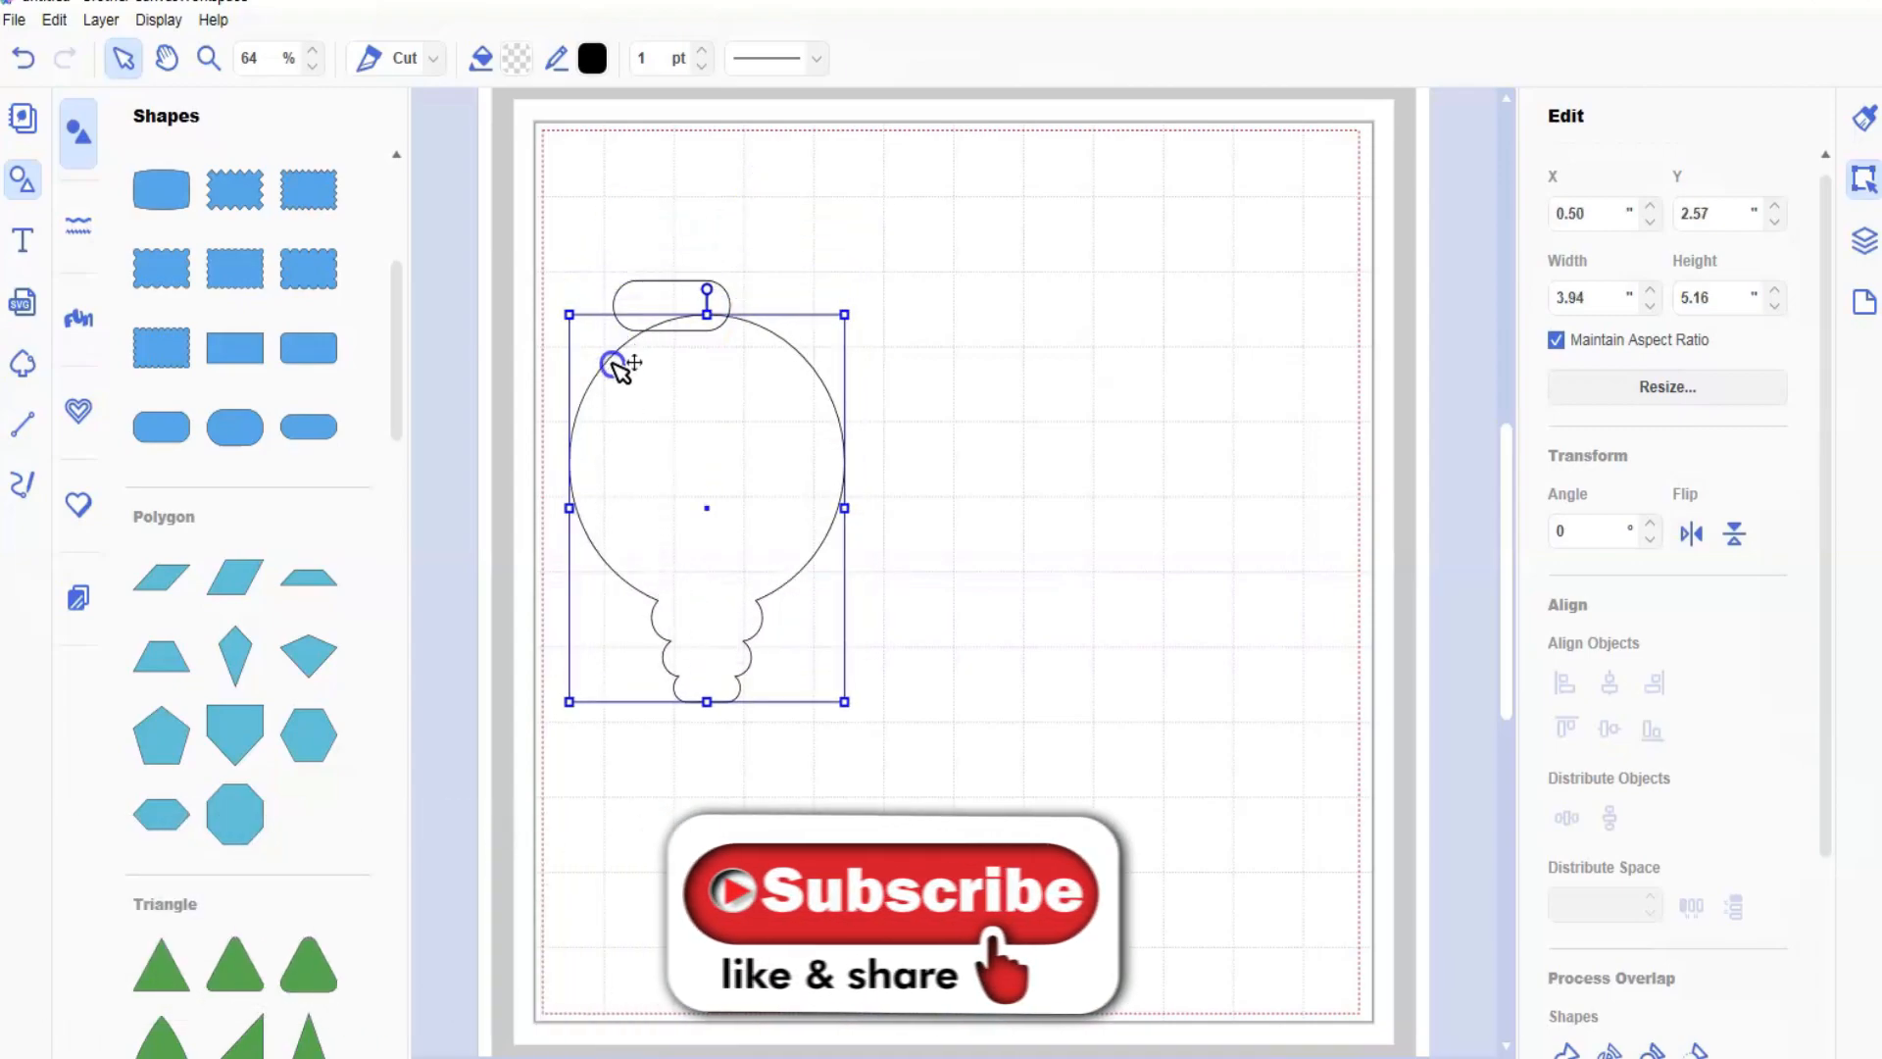
{"action": "left_click", "coordinate": [659, 294]}
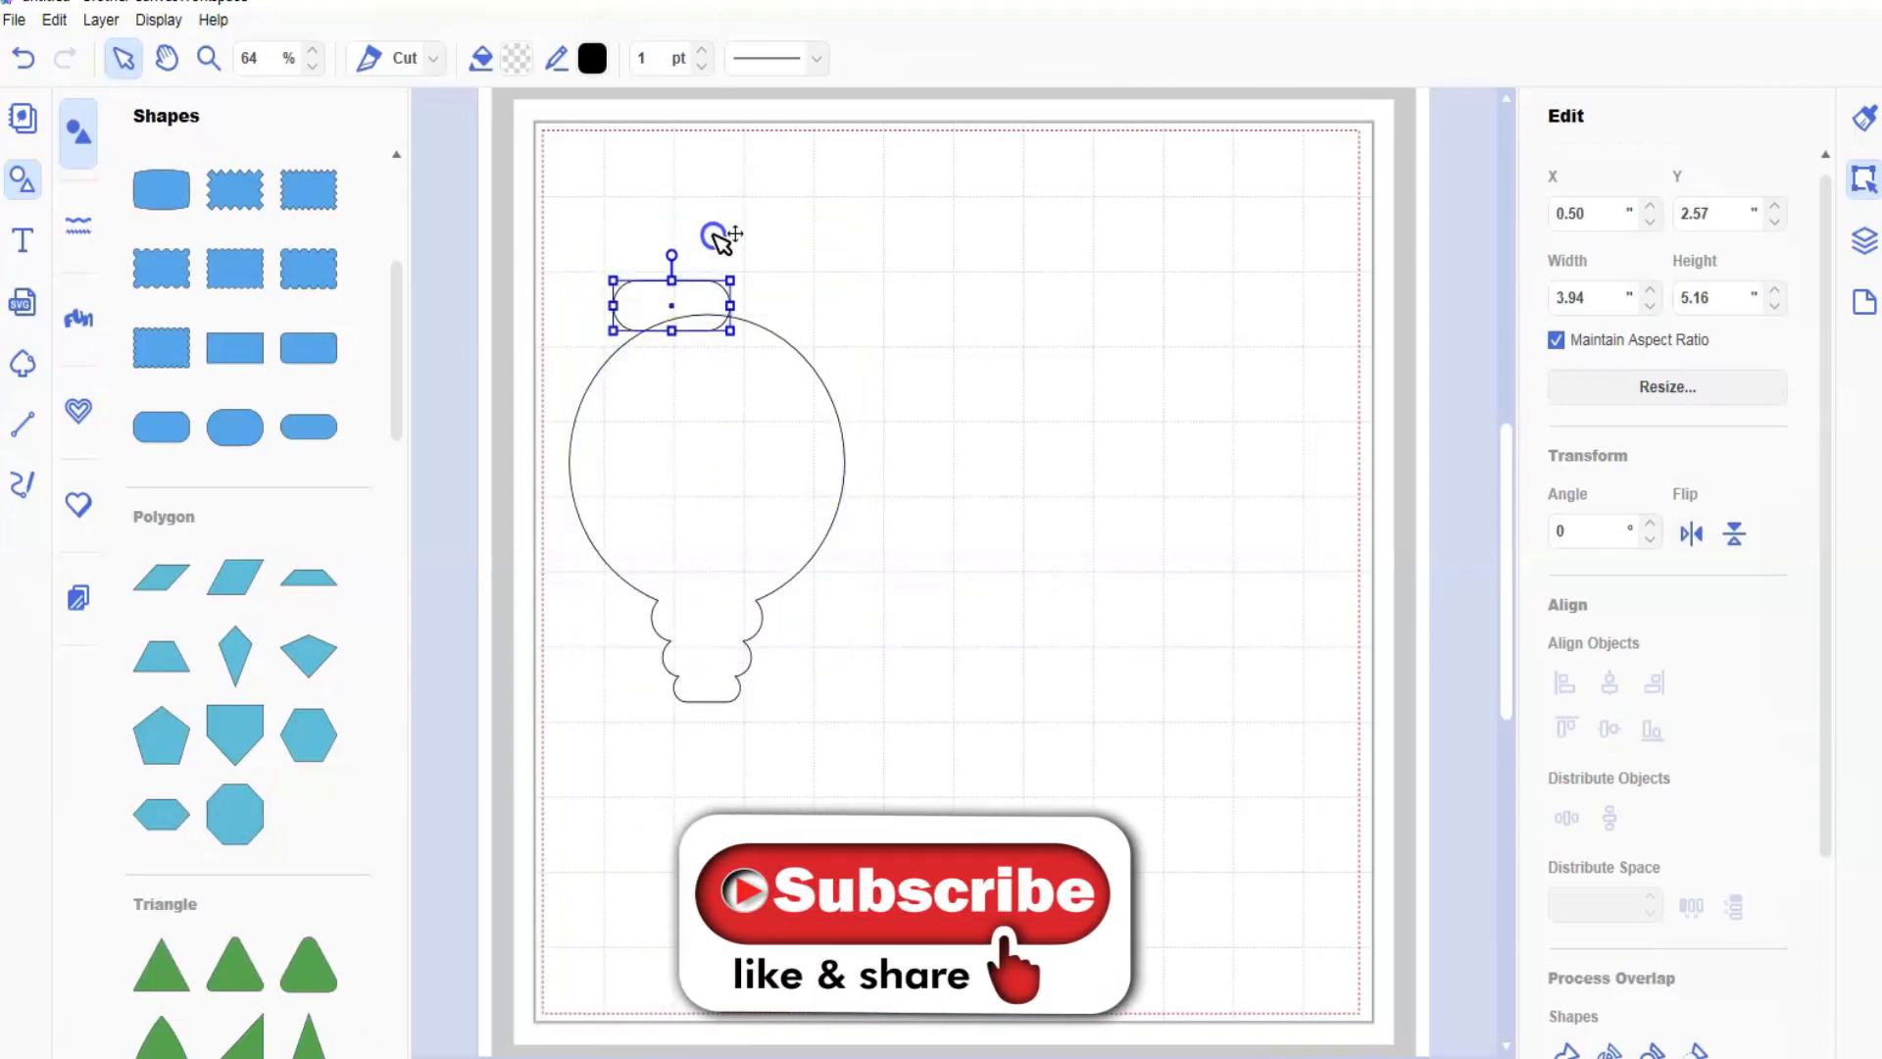
{"action": "mouse_move", "coordinate": [654, 294]}
{"action": "left_mouse_down"}
{"action": "mouse_move", "coordinate": [723, 239]}
{"action": "mouse_move", "coordinate": [686, 294]}
{"action": "left_mouse_up"}
{"action": "double_click", "coordinate": [690, 296]}
{"action": "left_click", "coordinate": [766, 303]}
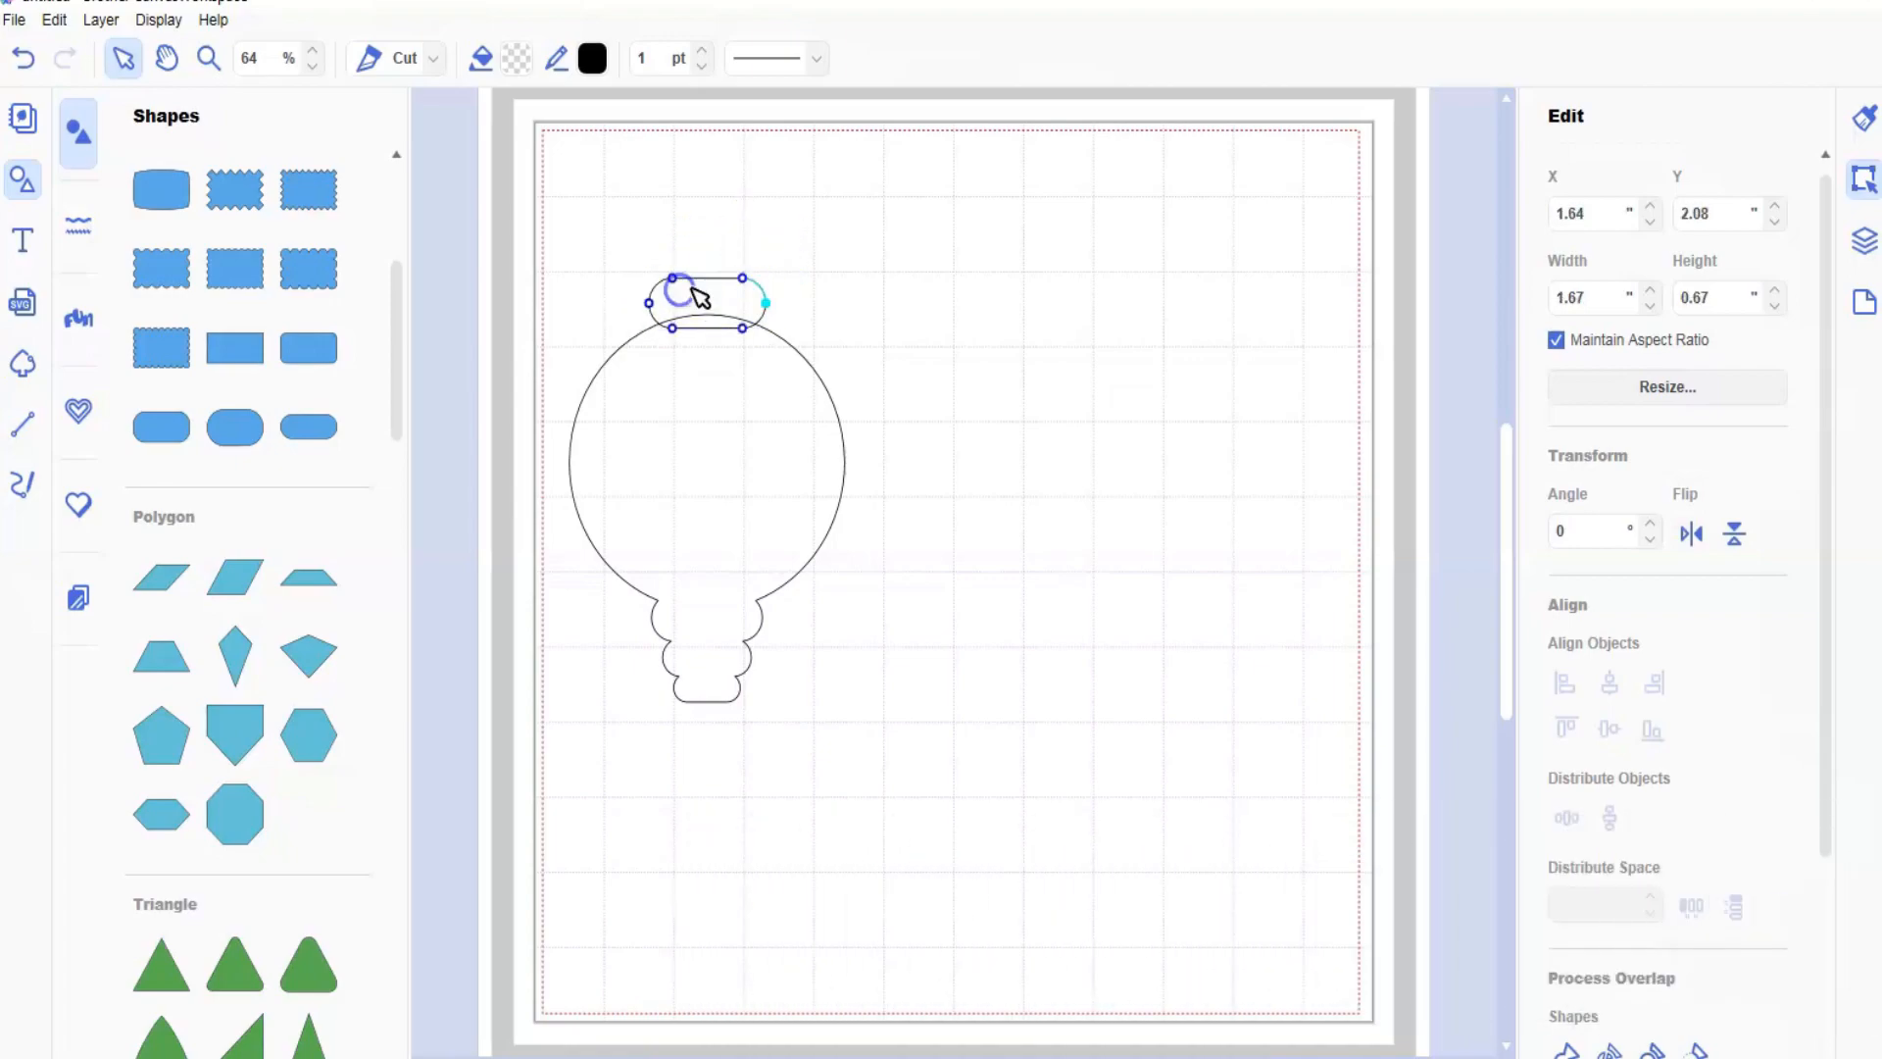
- Insert a half circle from the Circle shapes and scale it to about 0.94 inches wide beside the cap
{"action": "left_click", "coordinate": [260, 781]}
{"action": "scroll", "coordinate": [260, 781], "scroll_direction": "down", "scroll_amount": 1}
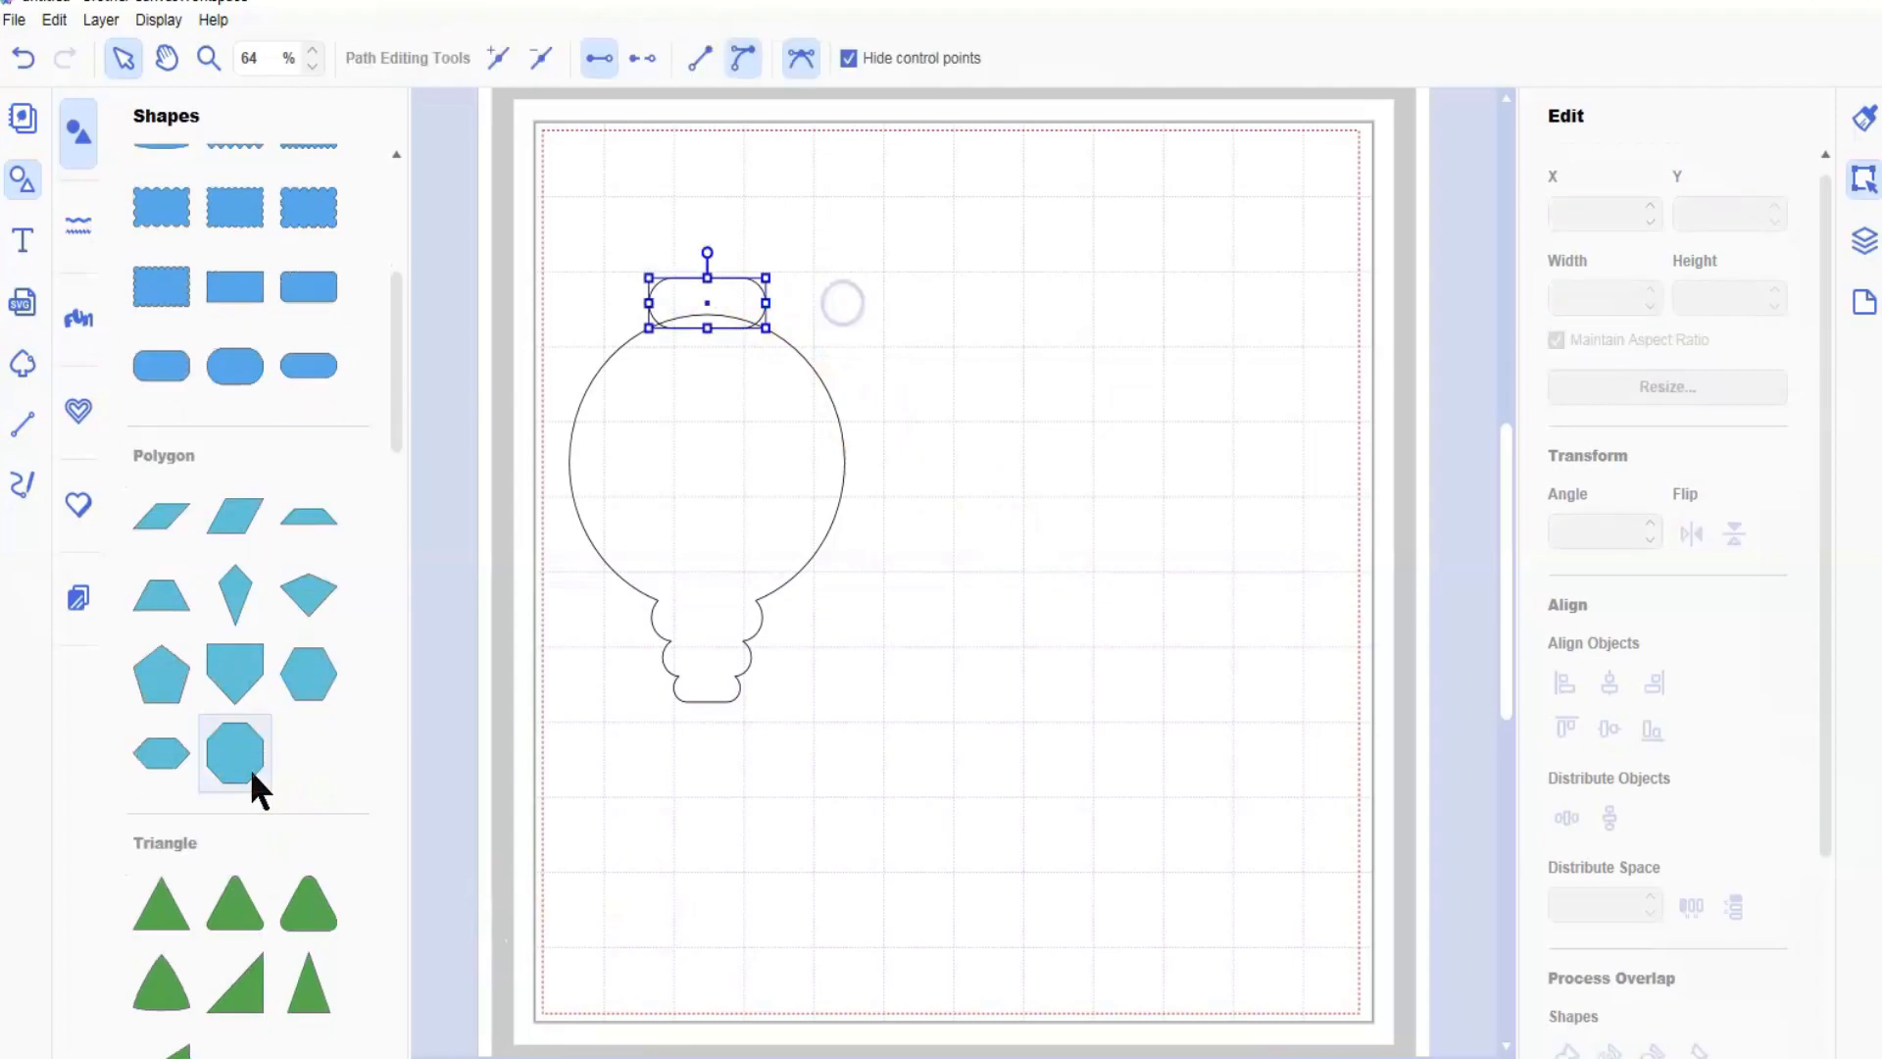
{"action": "scroll", "coordinate": [253, 766], "scroll_direction": "down", "scroll_amount": 8}
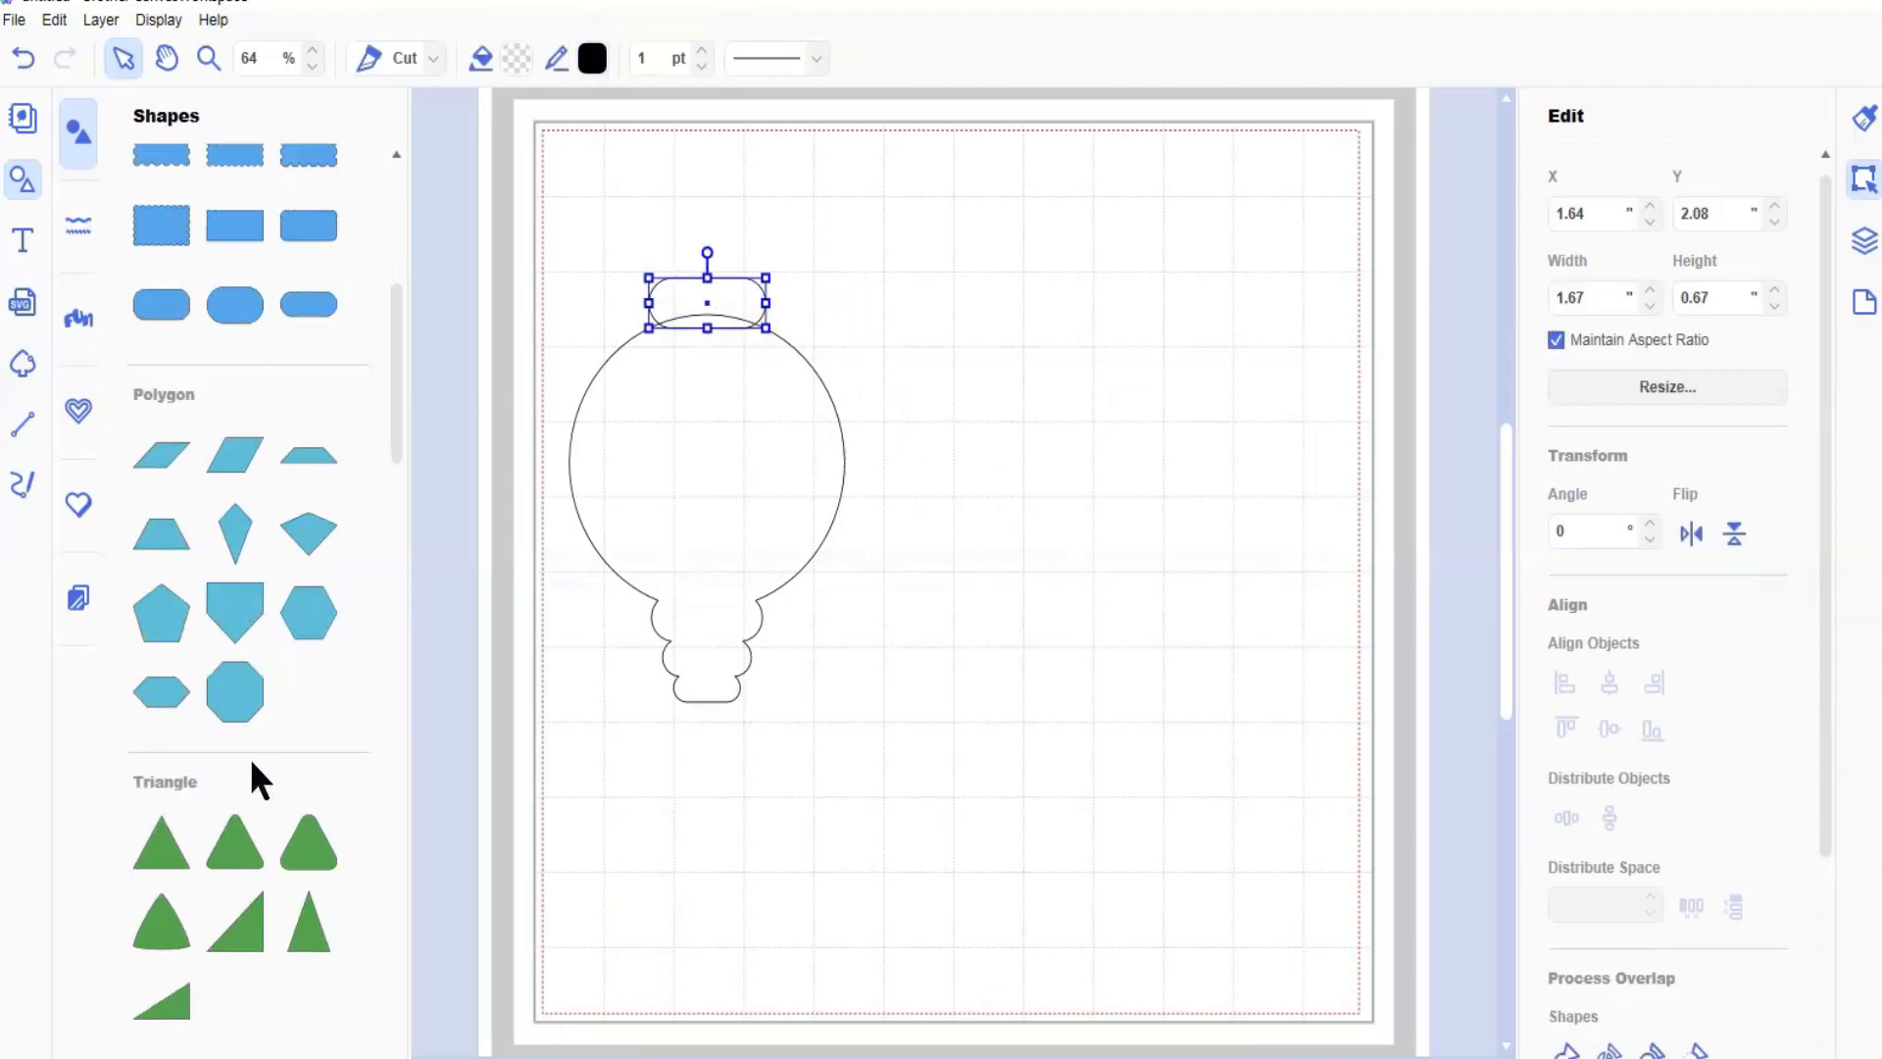
{"action": "scroll", "coordinate": [250, 757], "scroll_direction": "down", "scroll_amount": 3}
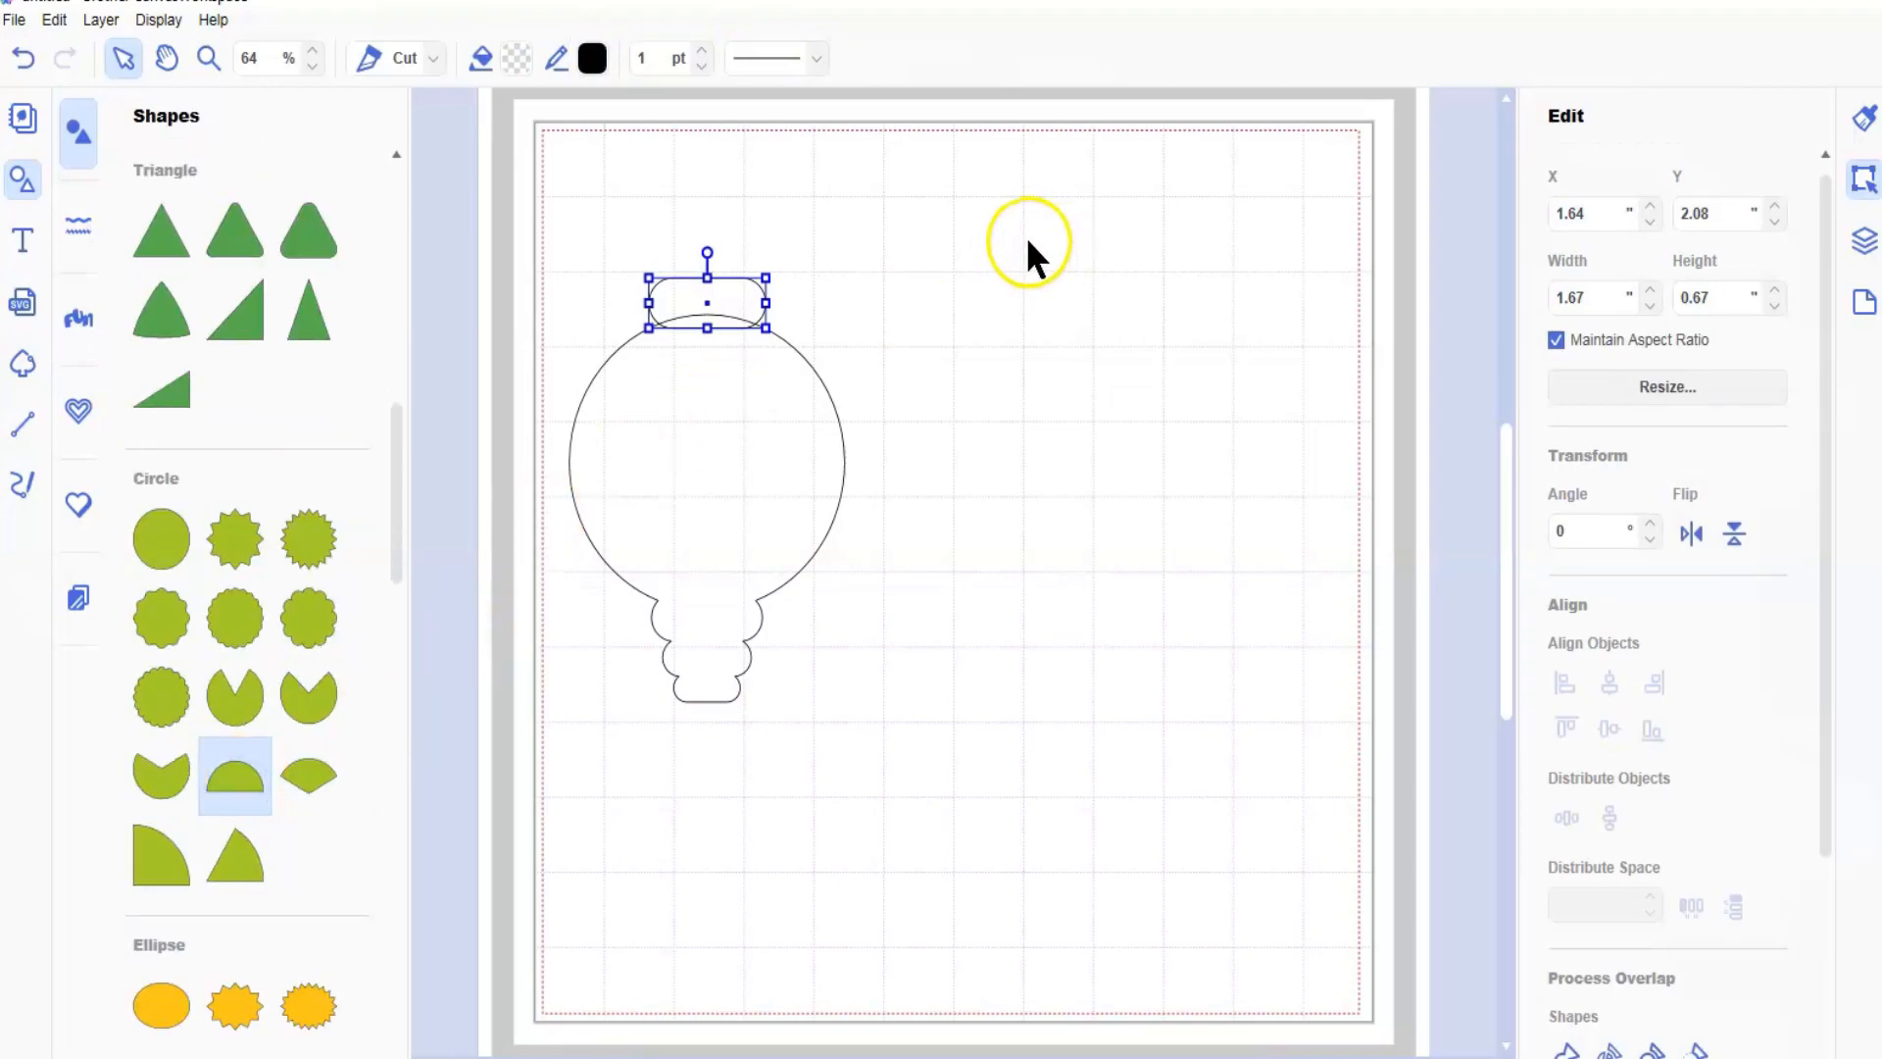
{"action": "left_click_drag", "start_coordinate": [821, 130], "coordinate": [609, 243]}
- Scale the cap rectangle to about 1.23 inches wide and place the half circle on its top edge
{"action": "left_click", "coordinate": [685, 287]}
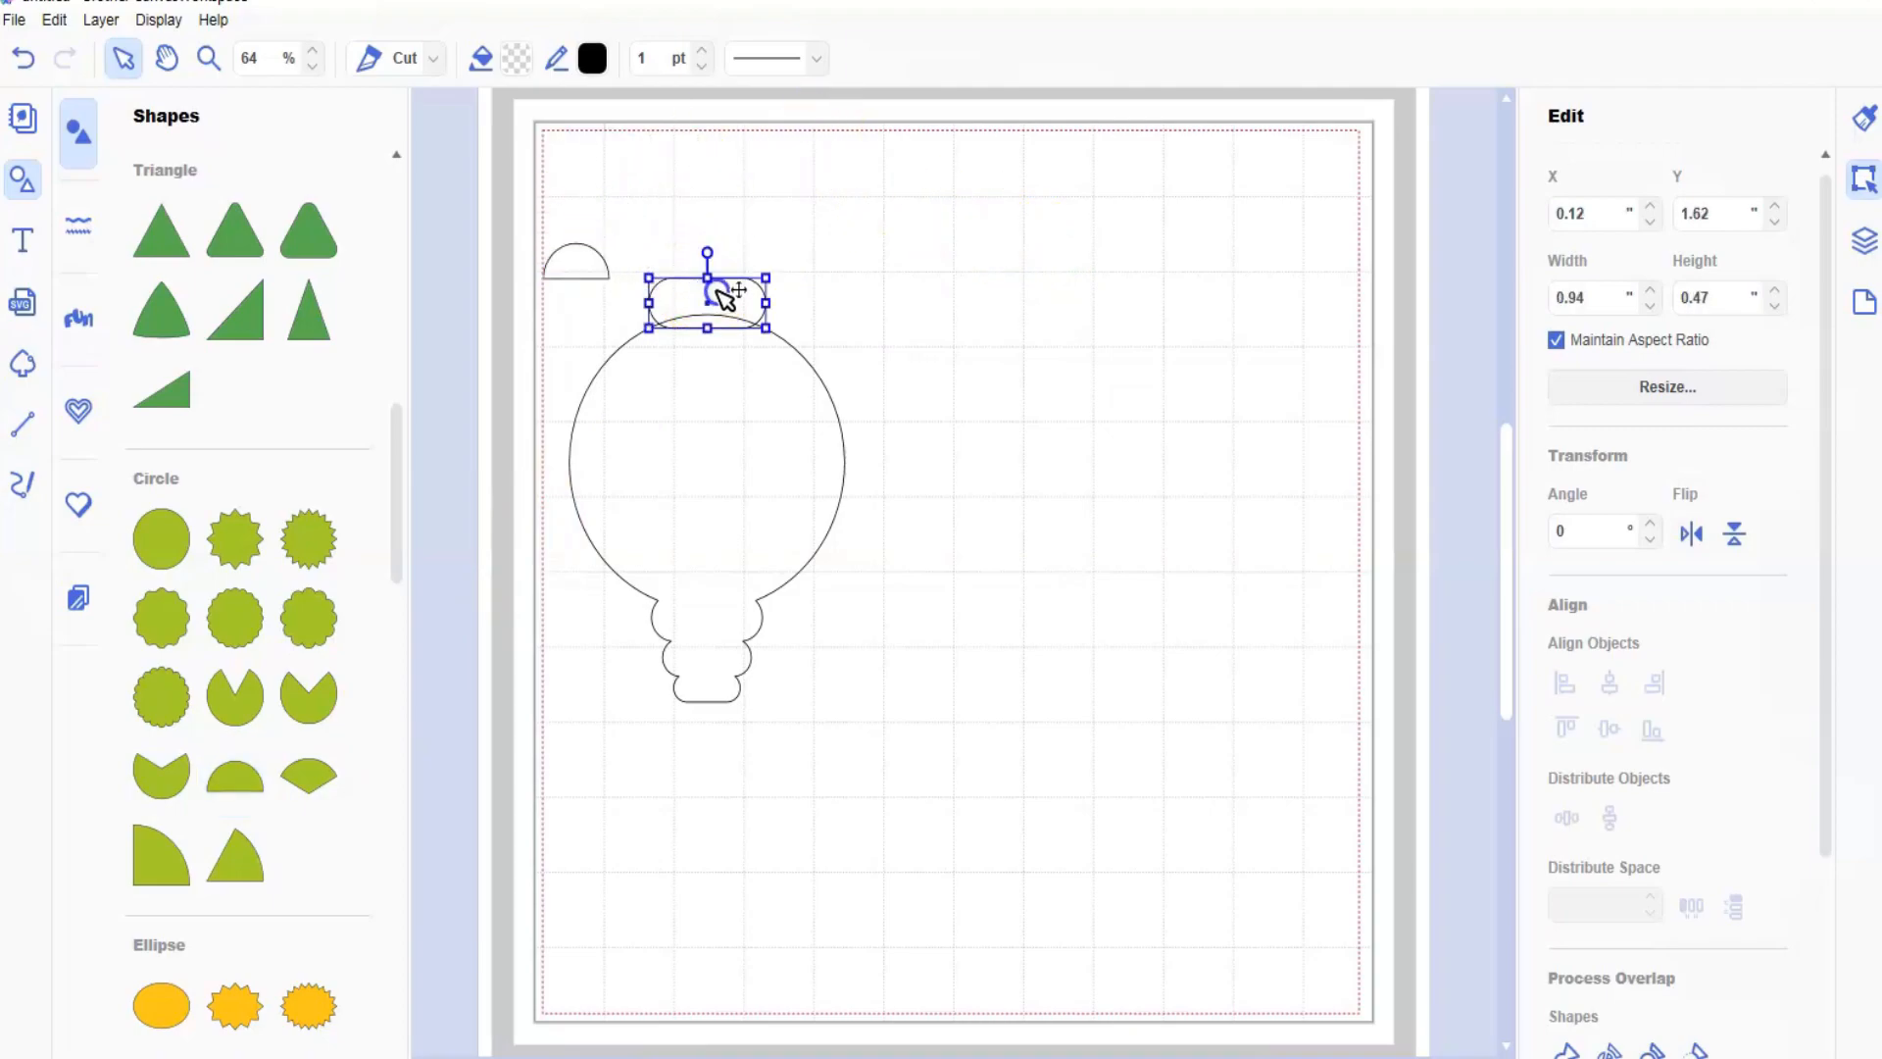
{"action": "mouse_move", "coordinate": [769, 276]}
{"action": "left_mouse_down"}
{"action": "mouse_move", "coordinate": [825, 271]}
{"action": "mouse_move", "coordinate": [736, 291]}
{"action": "left_mouse_up"}
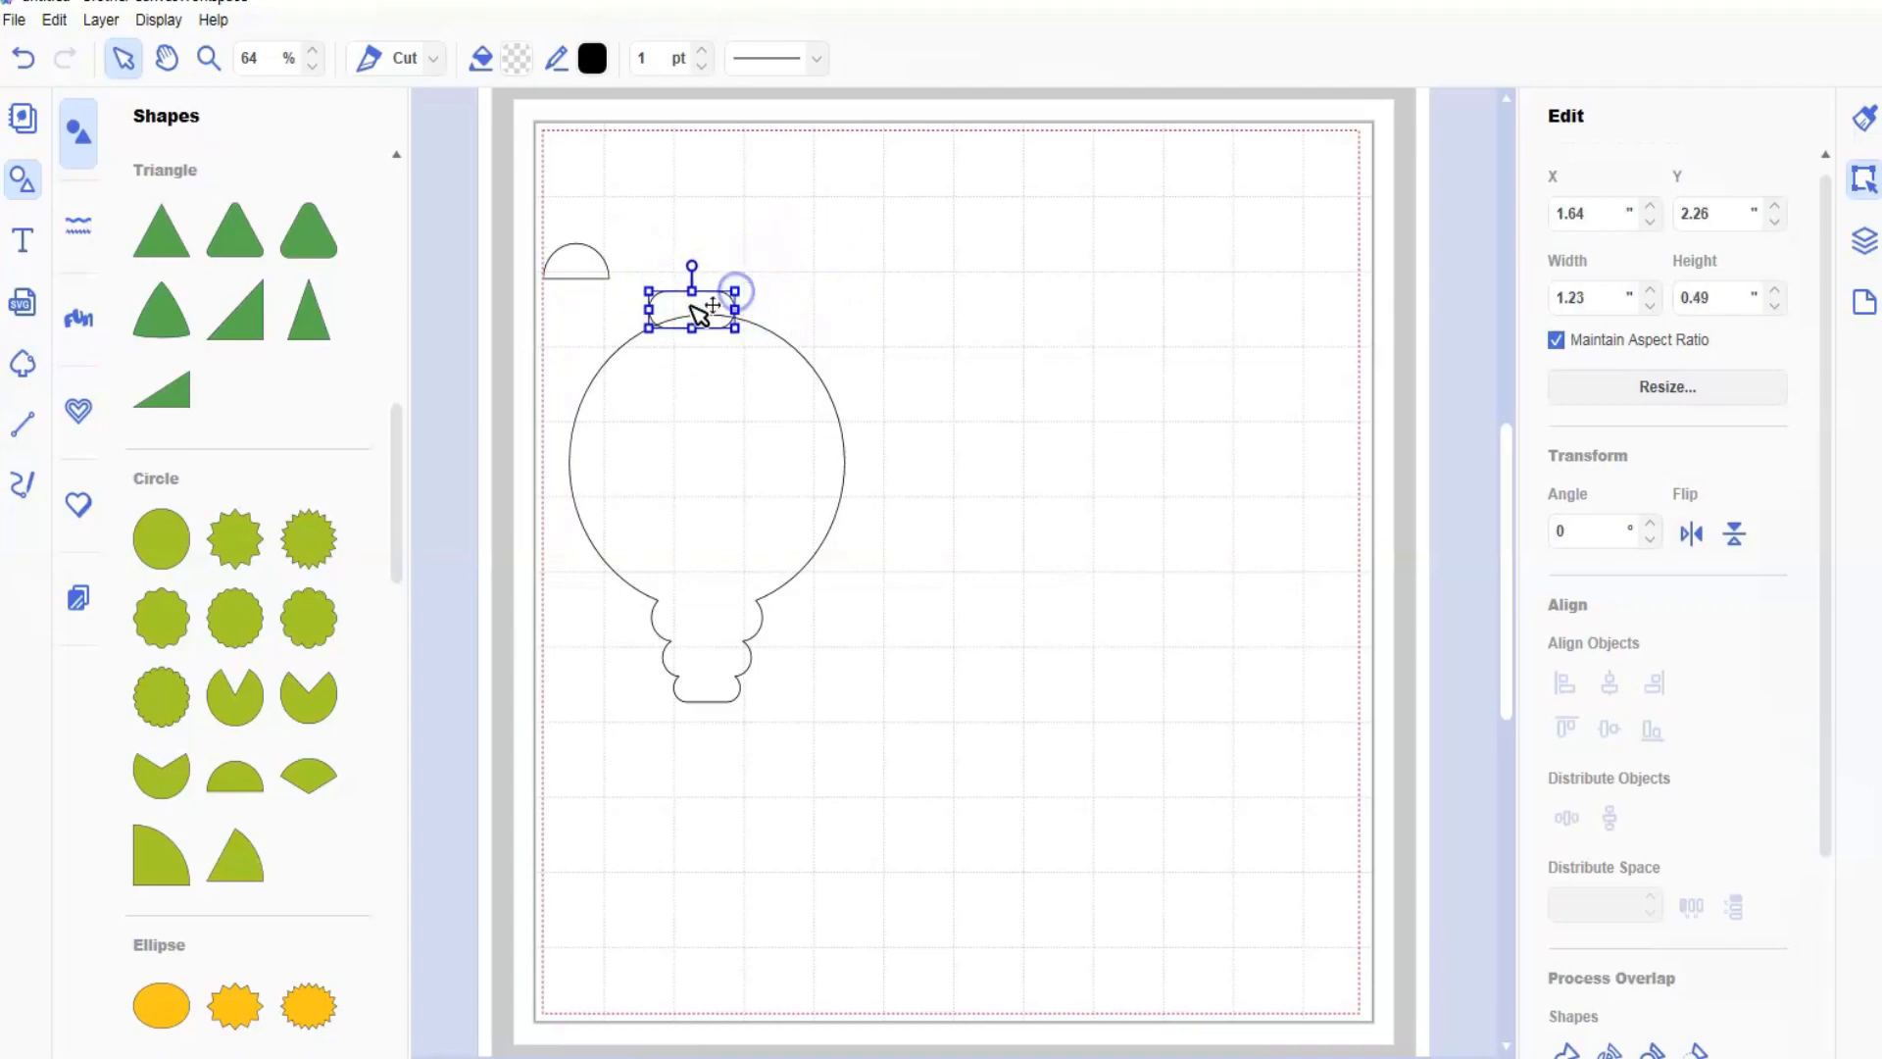
{"action": "left_click", "coordinate": [575, 267]}
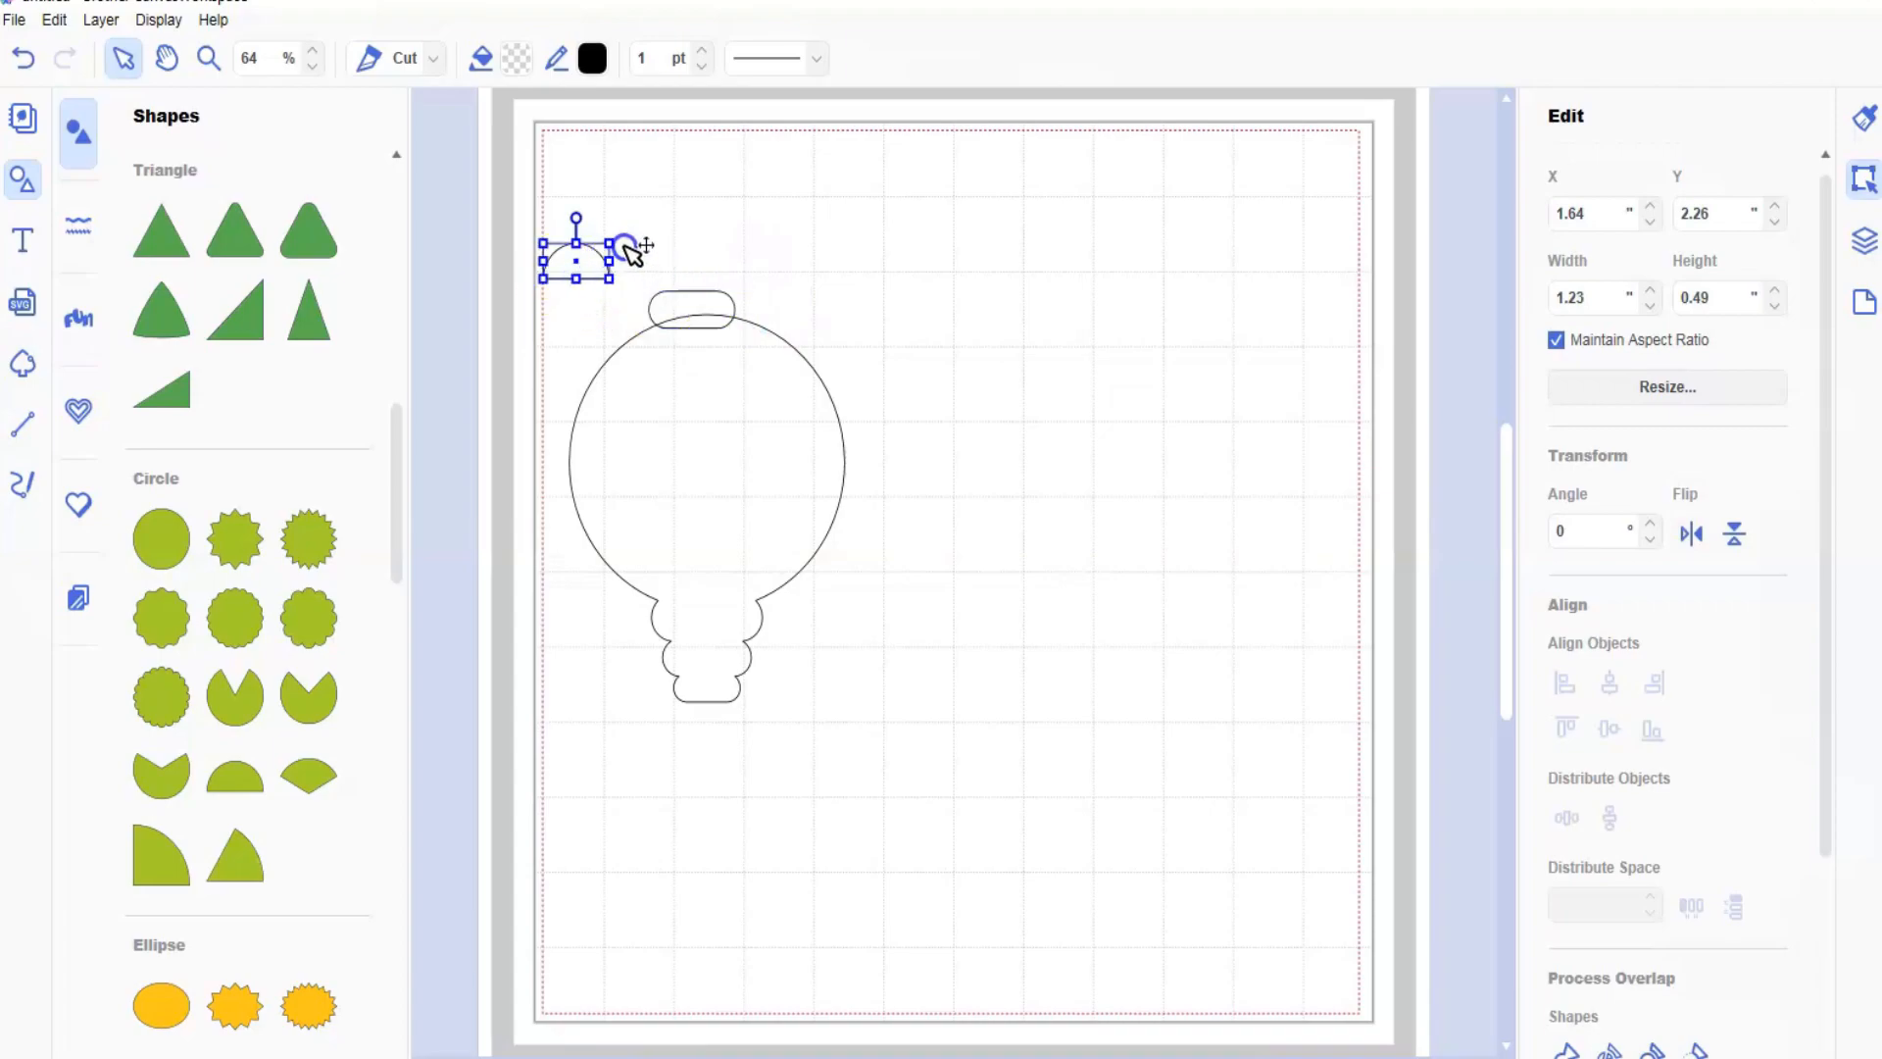
{"action": "left_click_drag", "start_coordinate": [676, 242], "coordinate": [692, 285]}
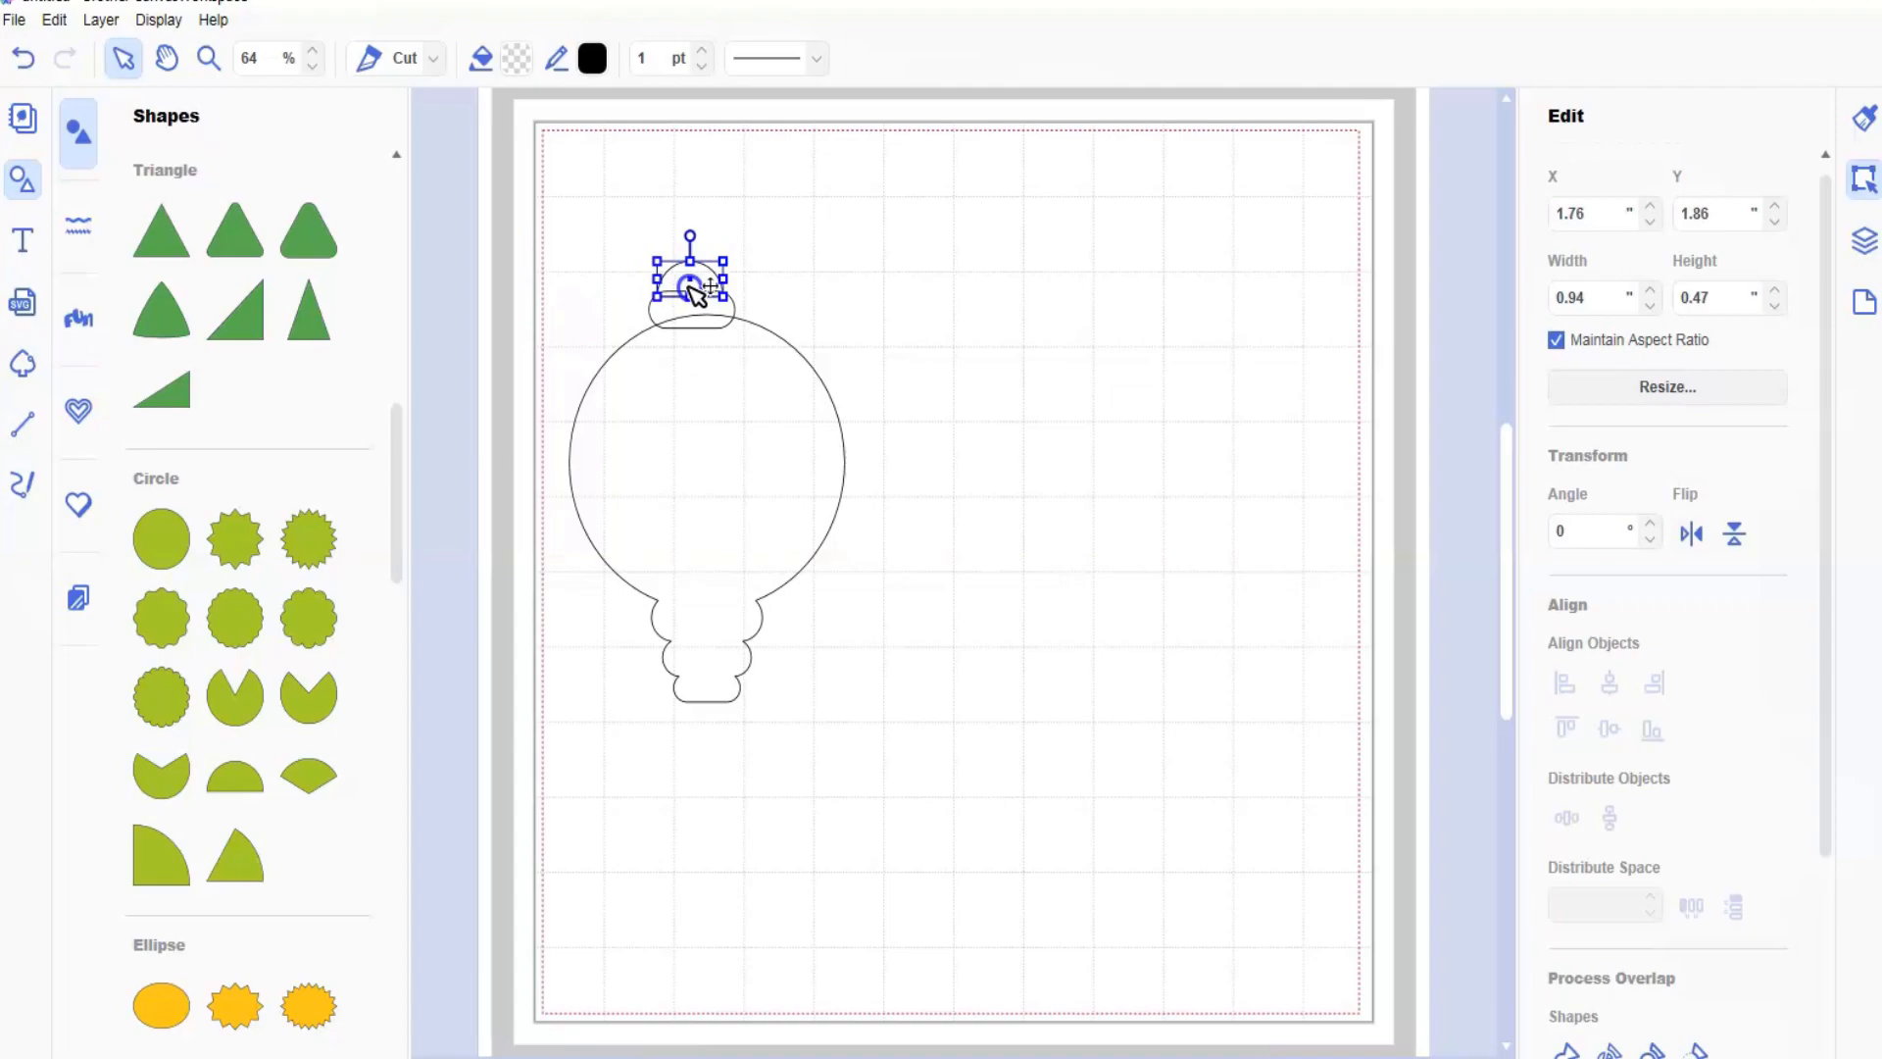
- Centre-align the half circle, the cap rectangle and the ornament body horizontally
{"action": "left_click", "coordinate": [625, 253]}
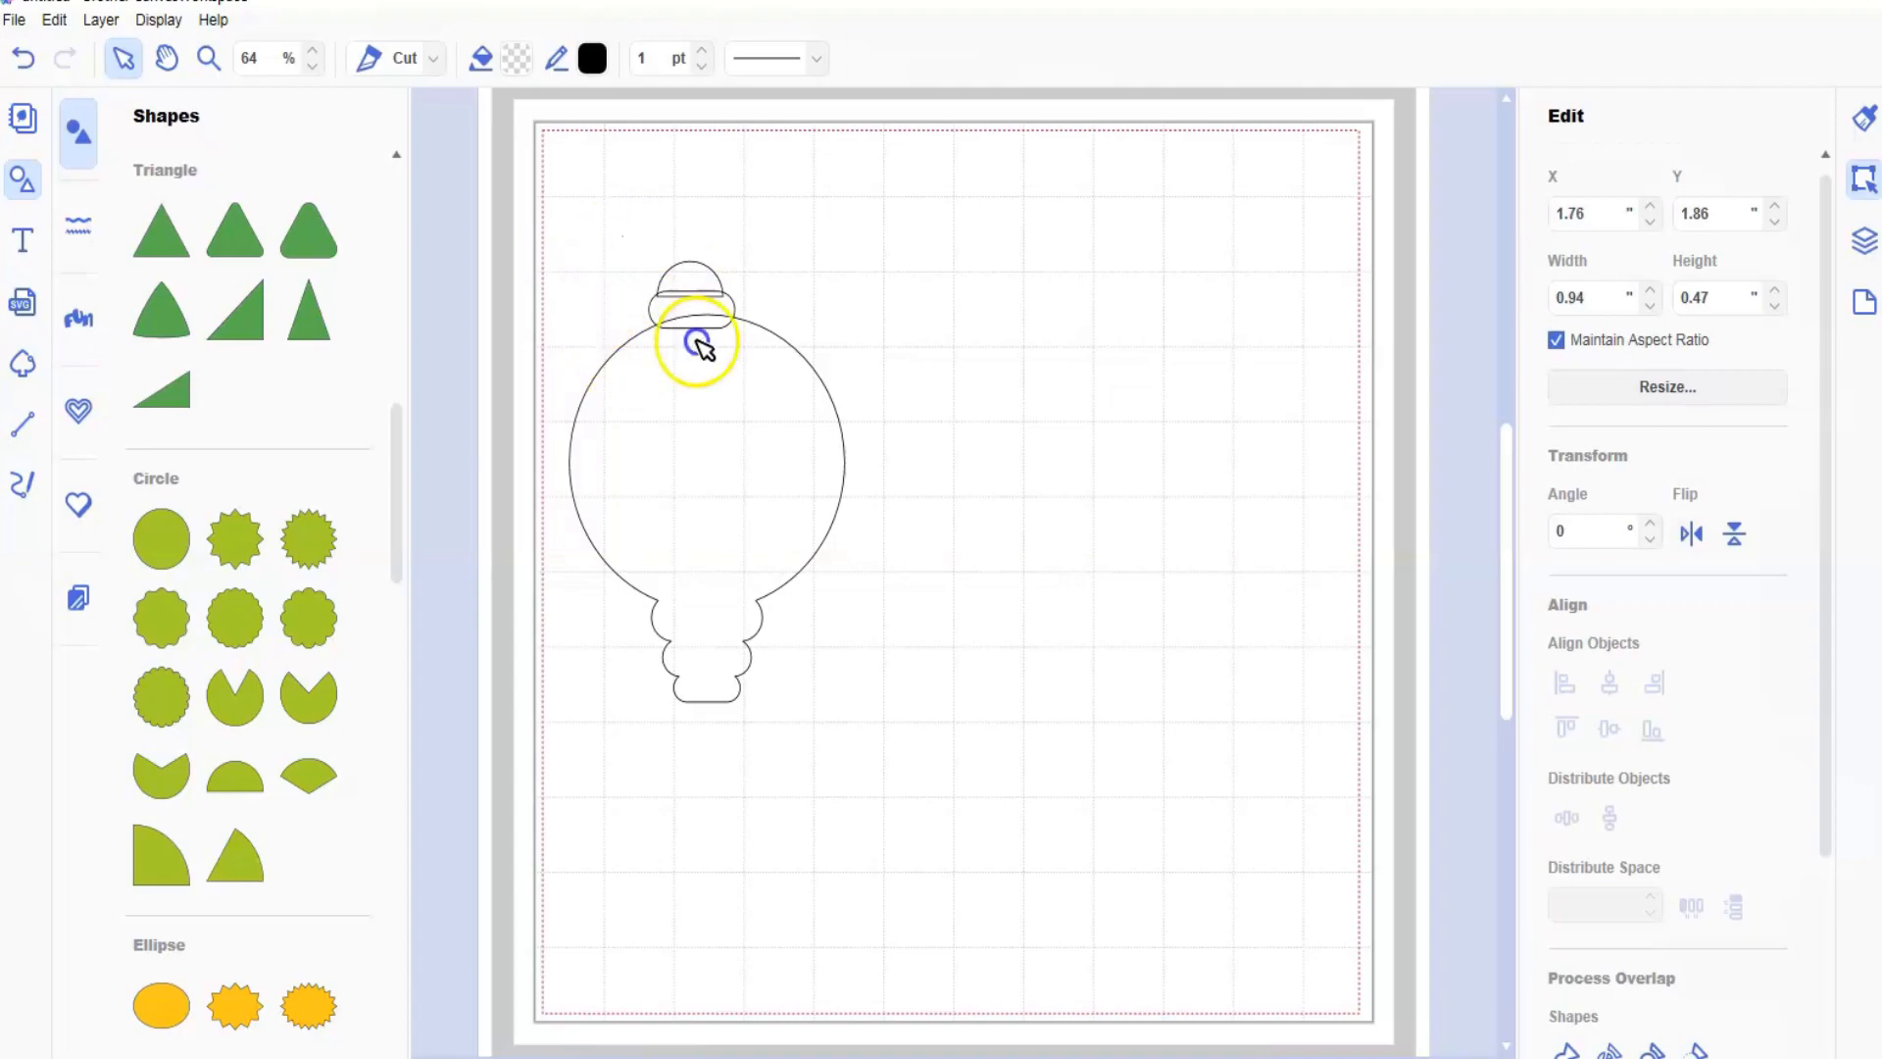
{"action": "left_click", "coordinate": [752, 435]}
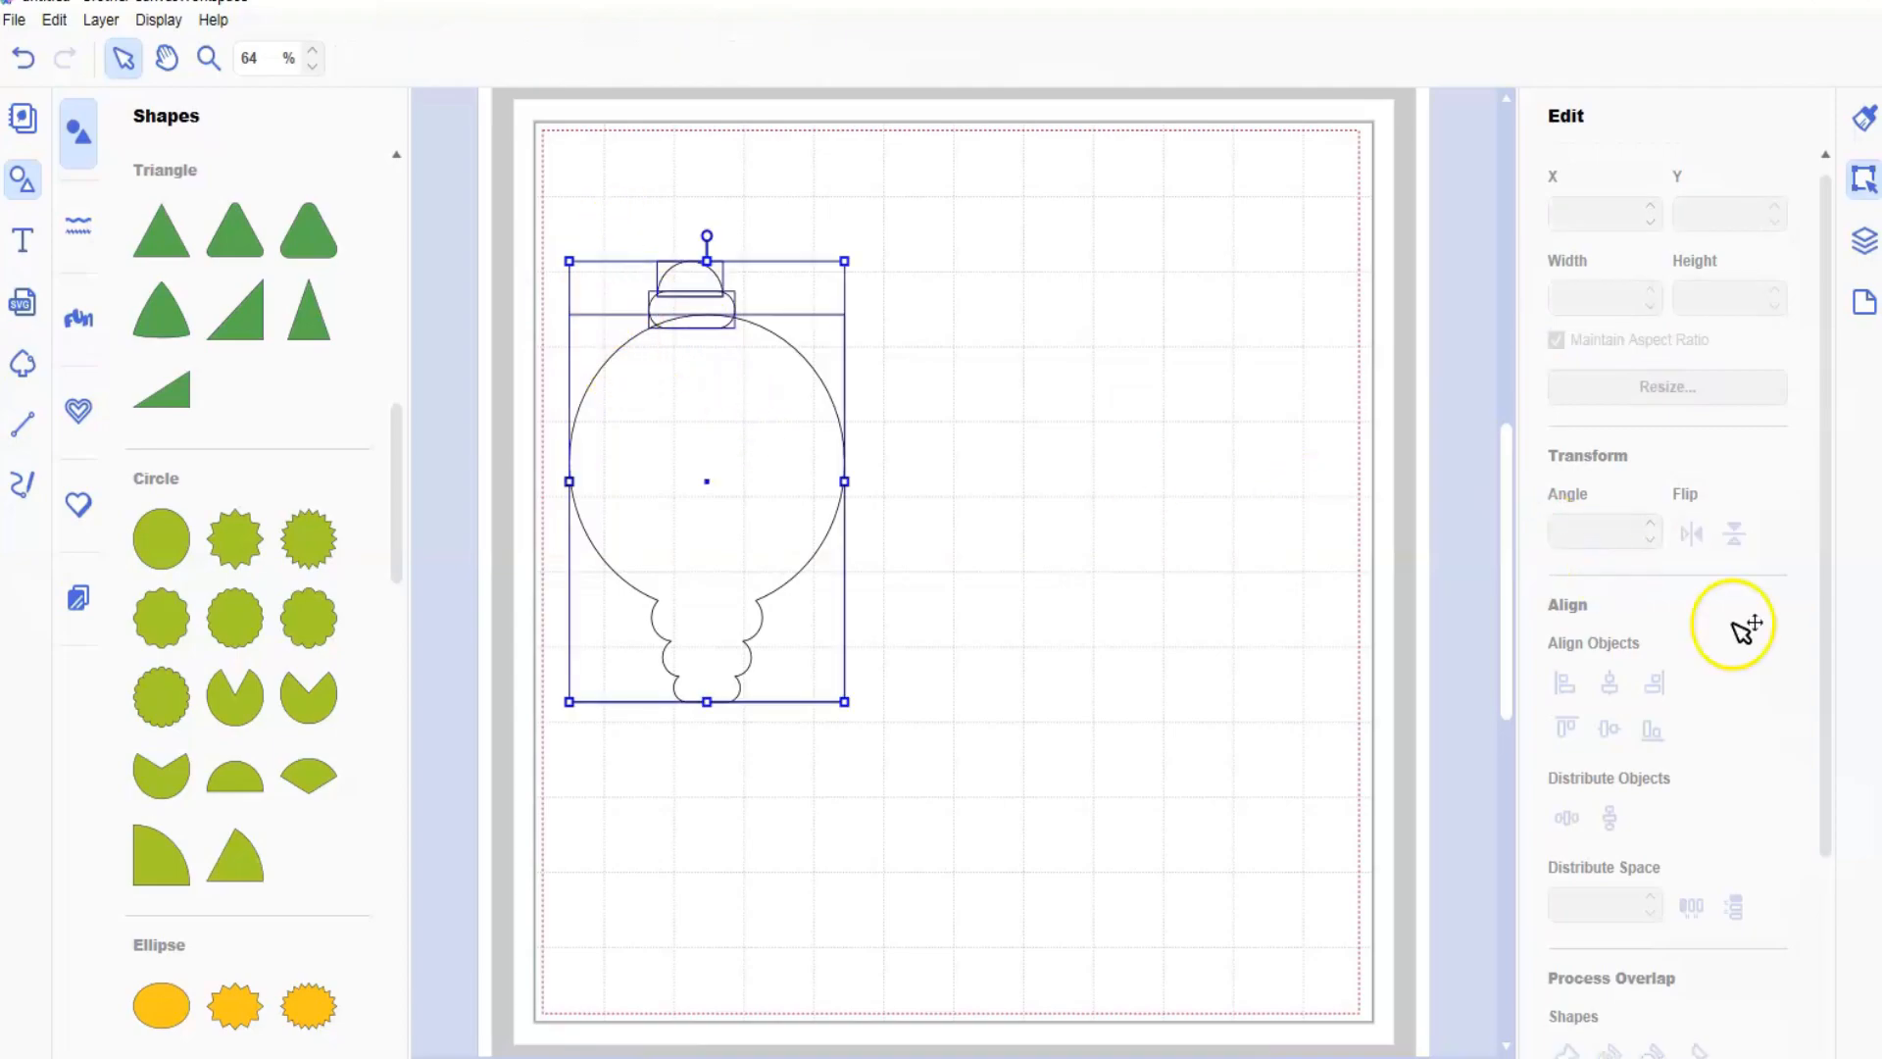
{"action": "left_click", "coordinate": [1610, 679]}
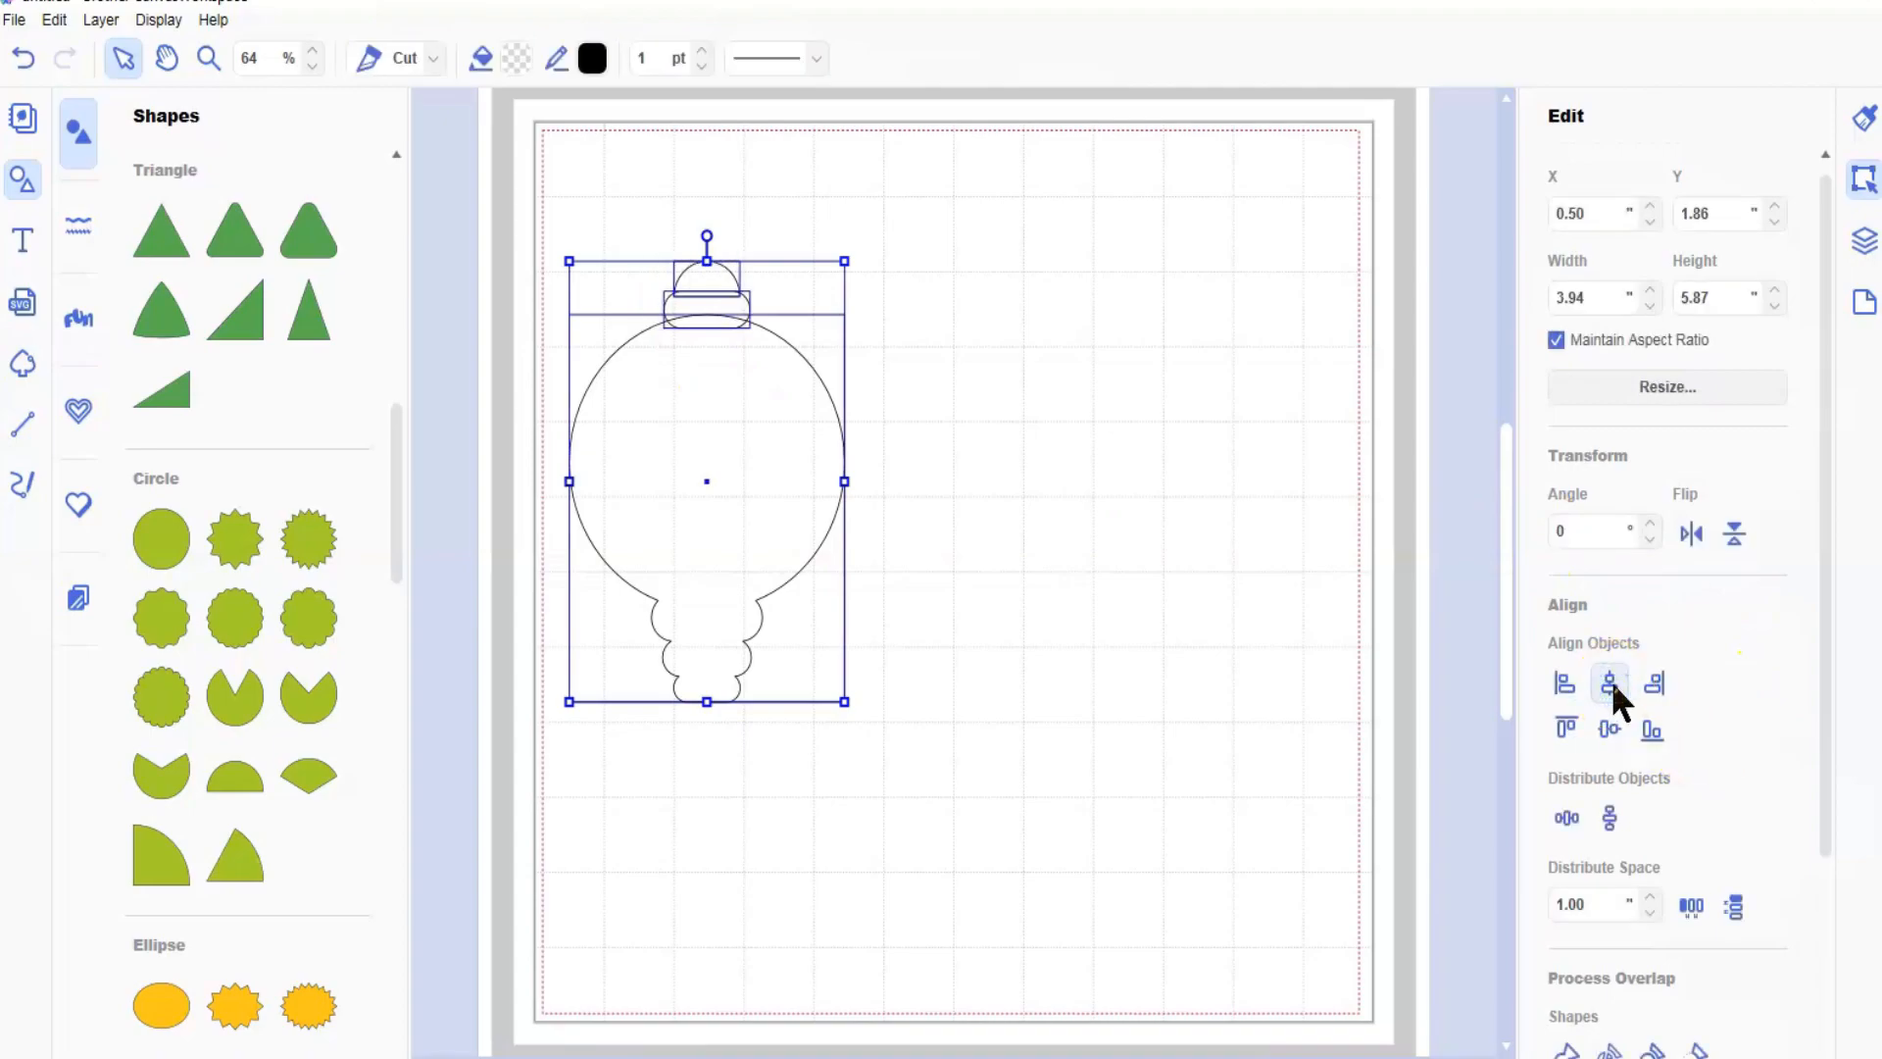
{"action": "left_click", "coordinate": [1166, 605]}
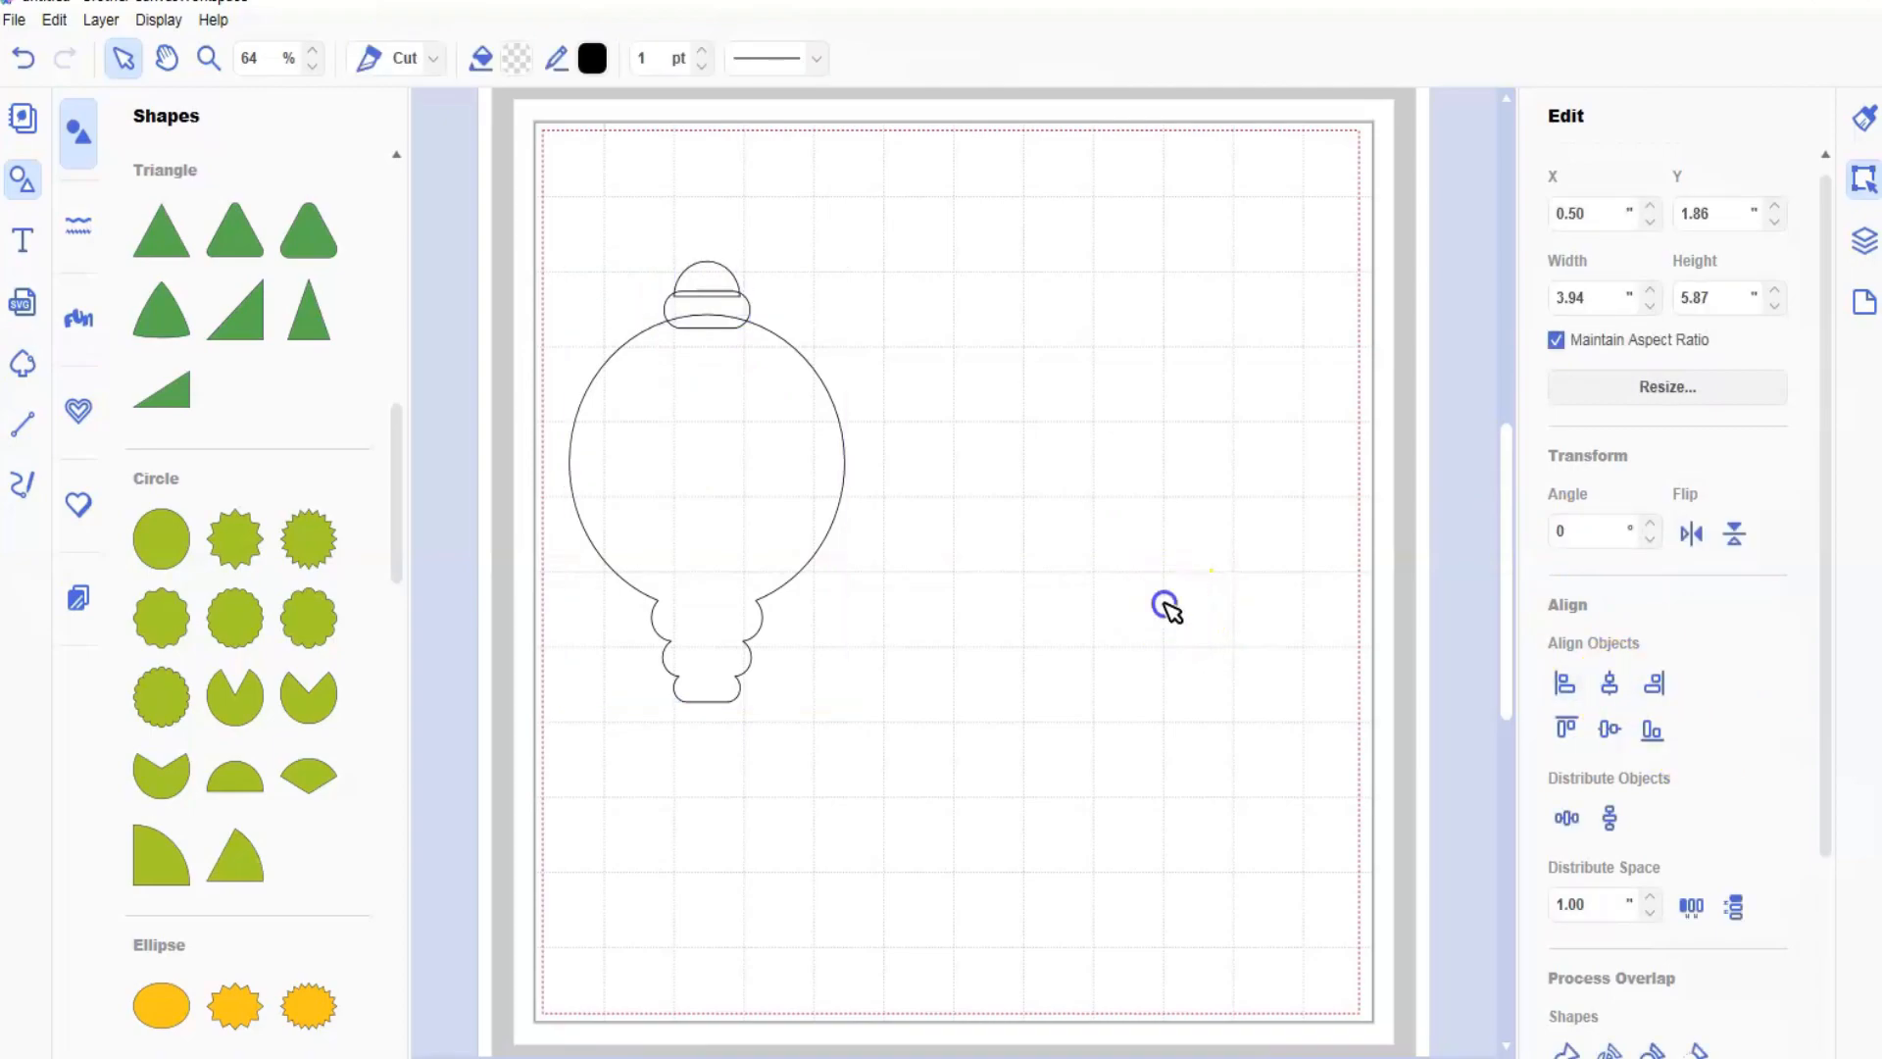
- Scale the half circle and cap rectangle down together slightly and centre-align them horizontally with the ornament body again
{"action": "left_click", "coordinate": [694, 286]}
{"action": "left_click", "coordinate": [702, 312], "text": "shift"}
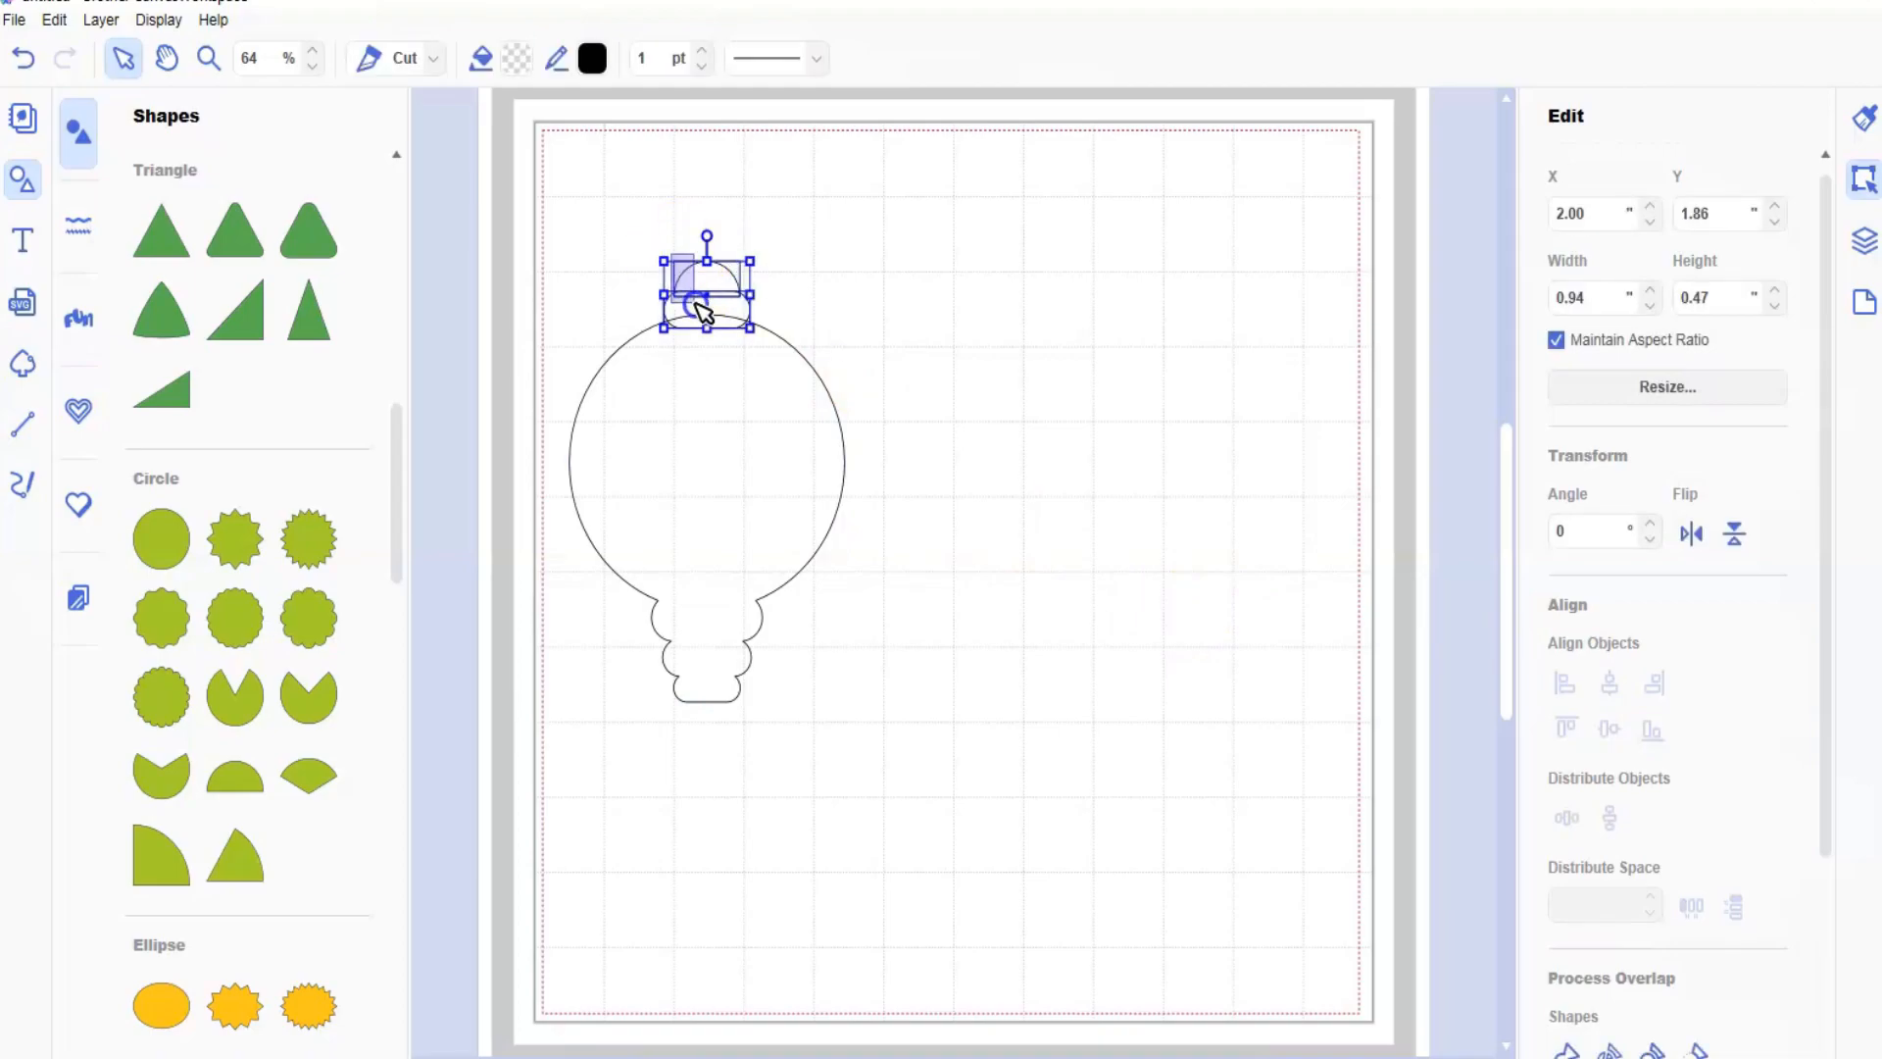
{"action": "left_click_drag", "start_coordinate": [751, 261], "coordinate": [735, 276]}
{"action": "left_click_drag", "start_coordinate": [629, 250], "coordinate": [1077, 570]}
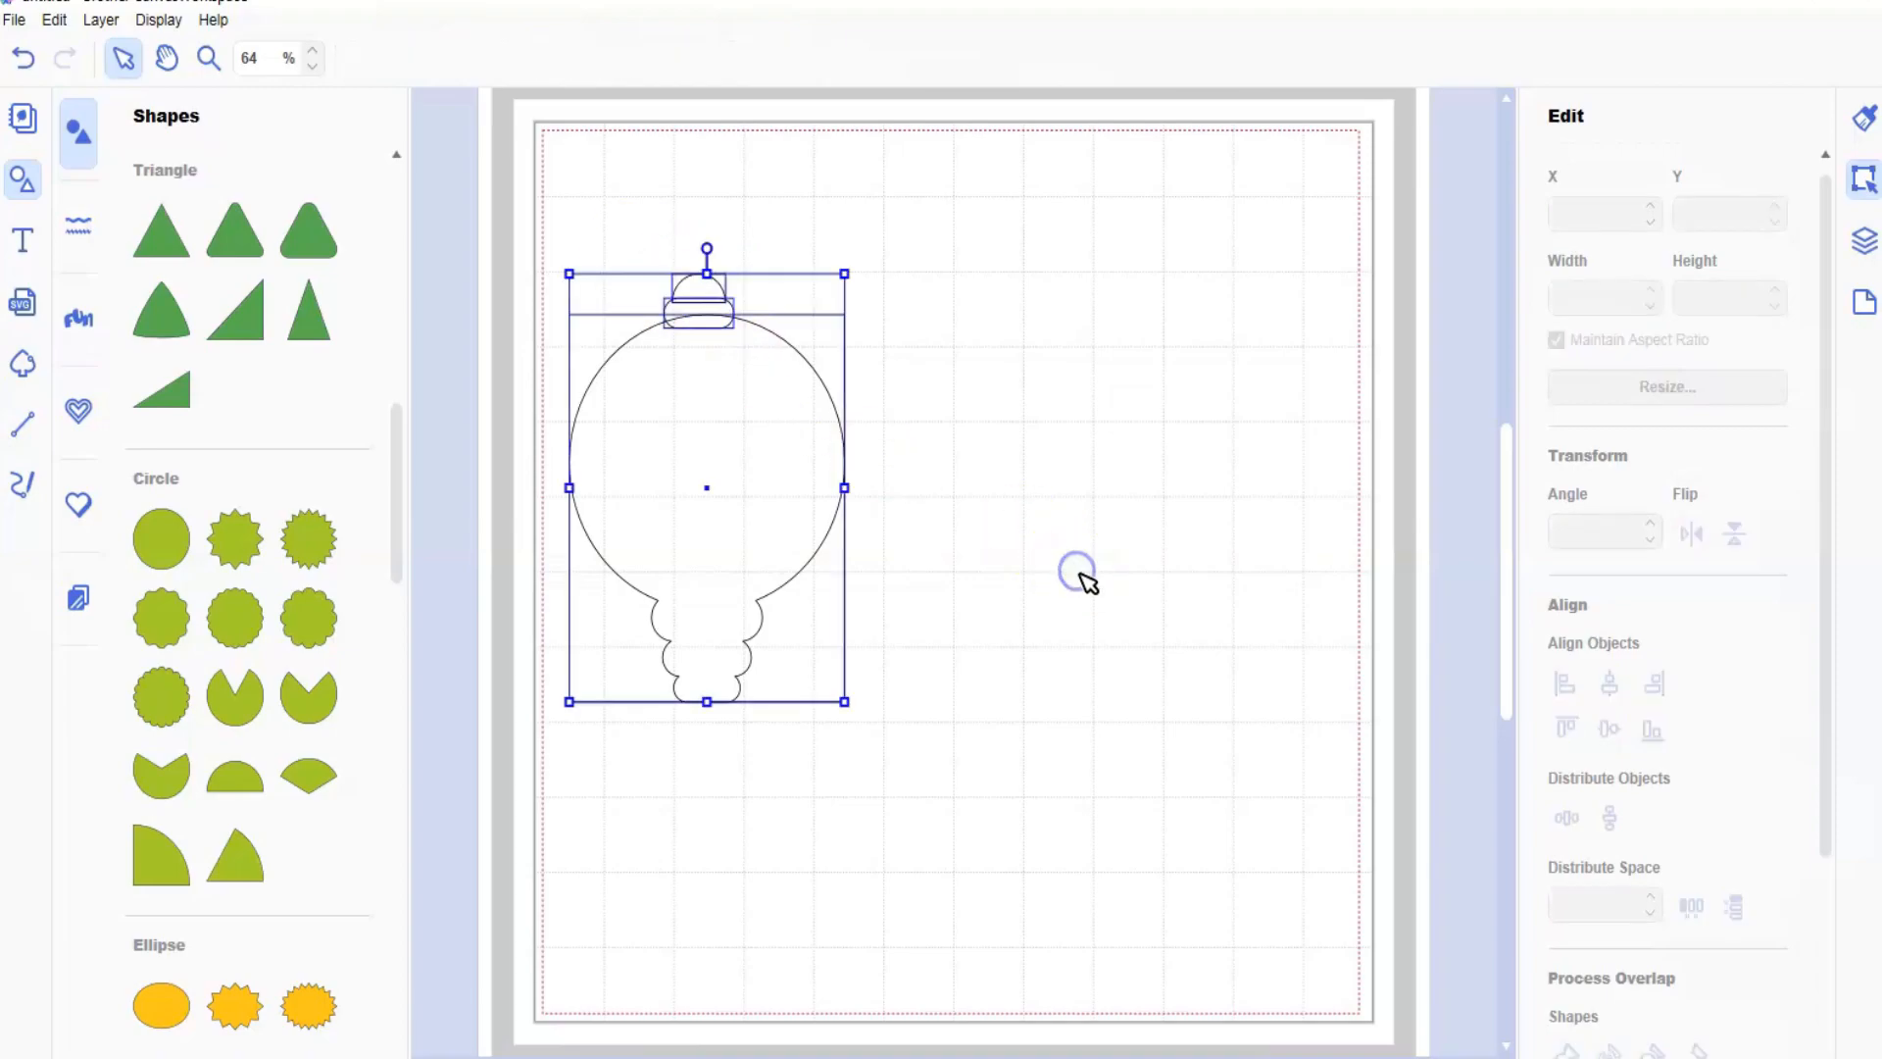
{"action": "left_click", "coordinate": [1608, 684]}
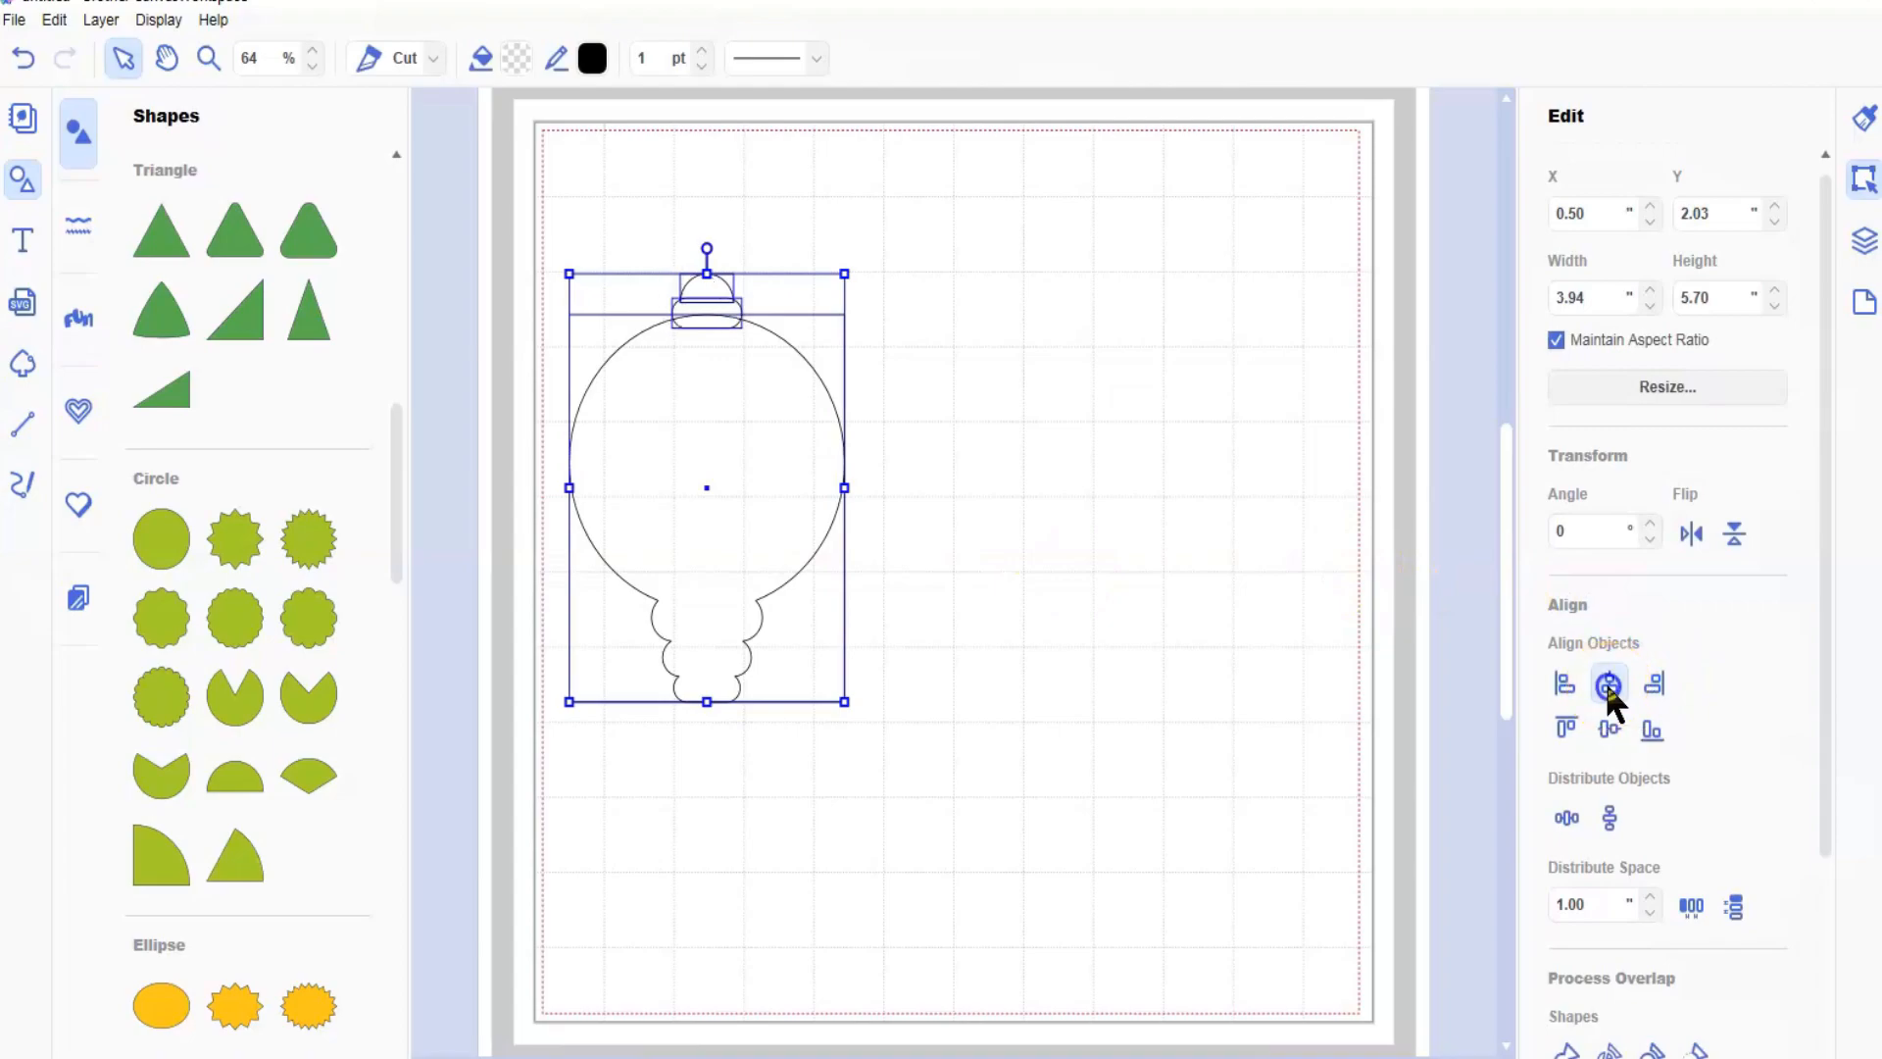